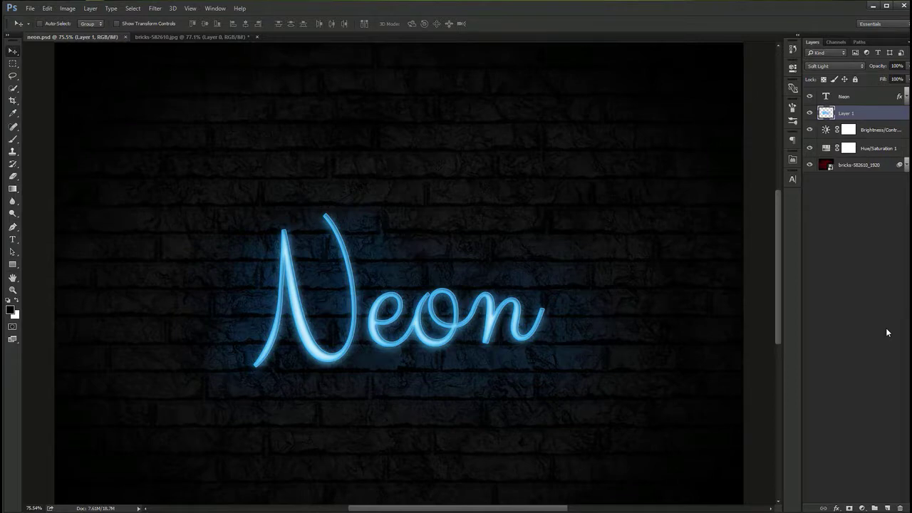
- In the bricks-582610.jpg document, add a Hue/Saturation adjustment layer with Saturation -100 and Lightness -25
key("ctrl+Tab")
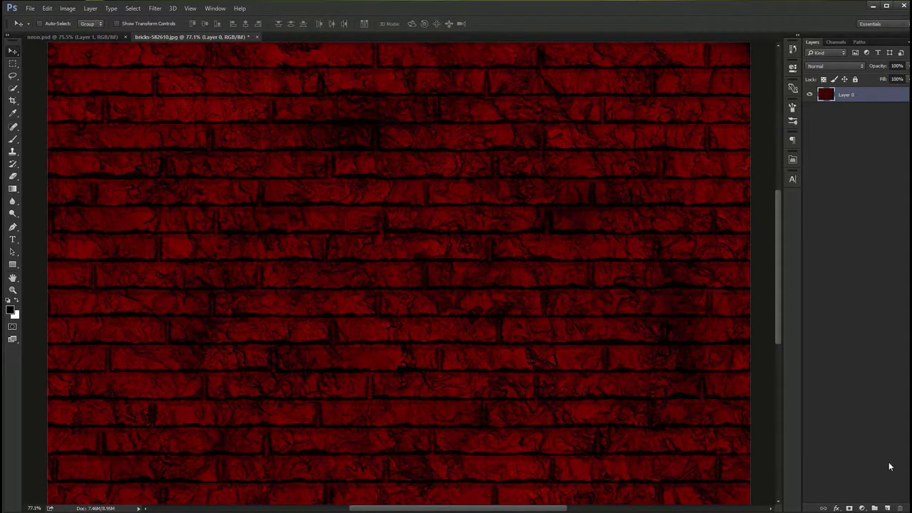
left_click(862, 508)
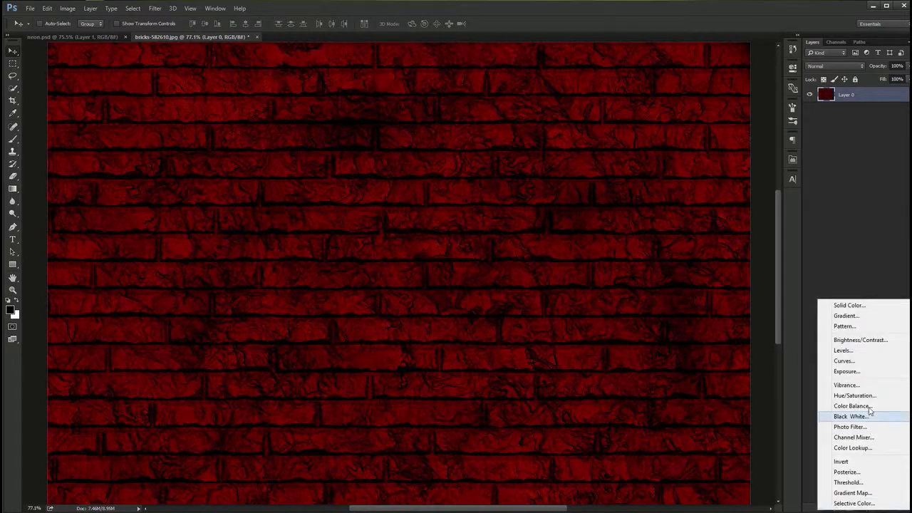
left_click(869, 397)
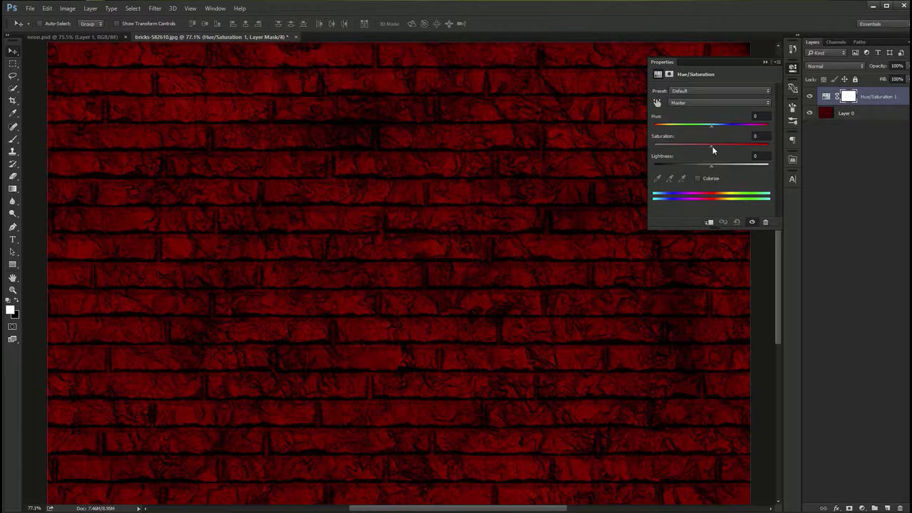
left_click_drag(712, 146, 627, 146)
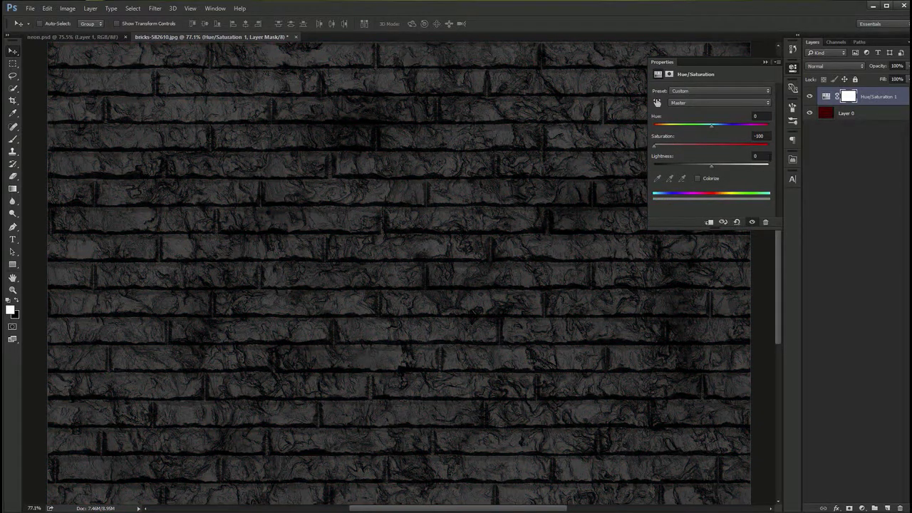
left_click(761, 157)
type("-25")
key("Return")
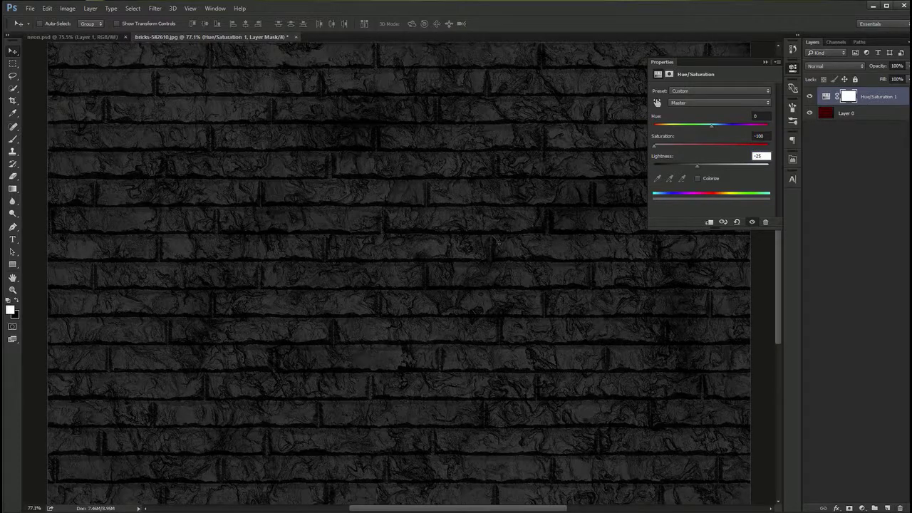
key("Return")
left_click(796, 71)
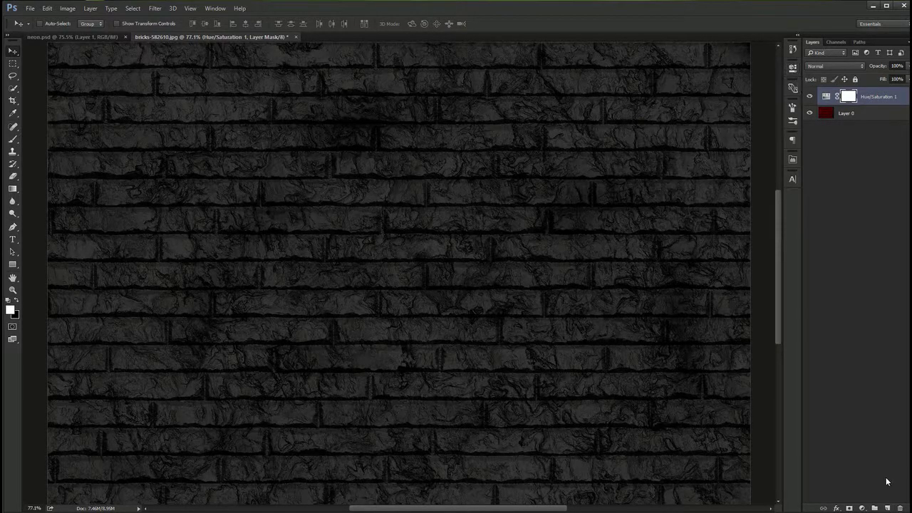
- Add a Brightness/Contrast adjustment layer above Hue/Saturation with Brightness set to -120
left_click(861, 509)
left_click(866, 345)
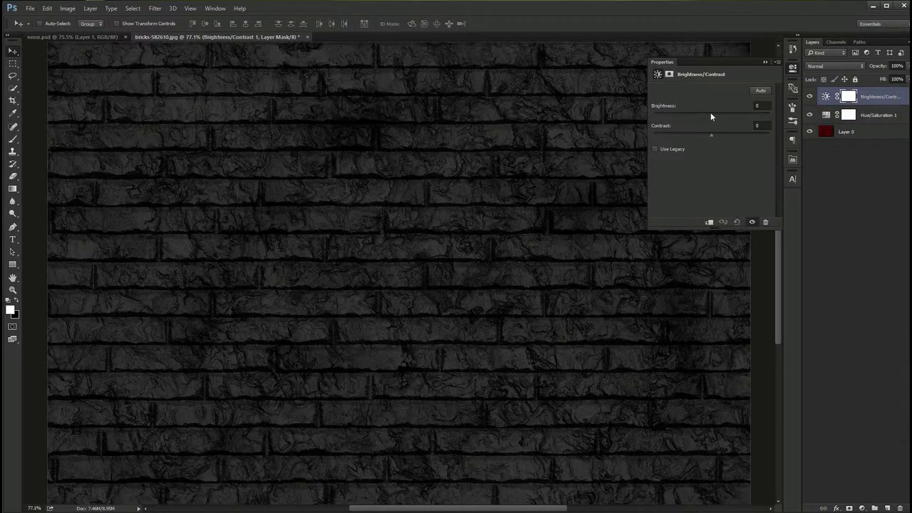
type("-120")
key("Return")
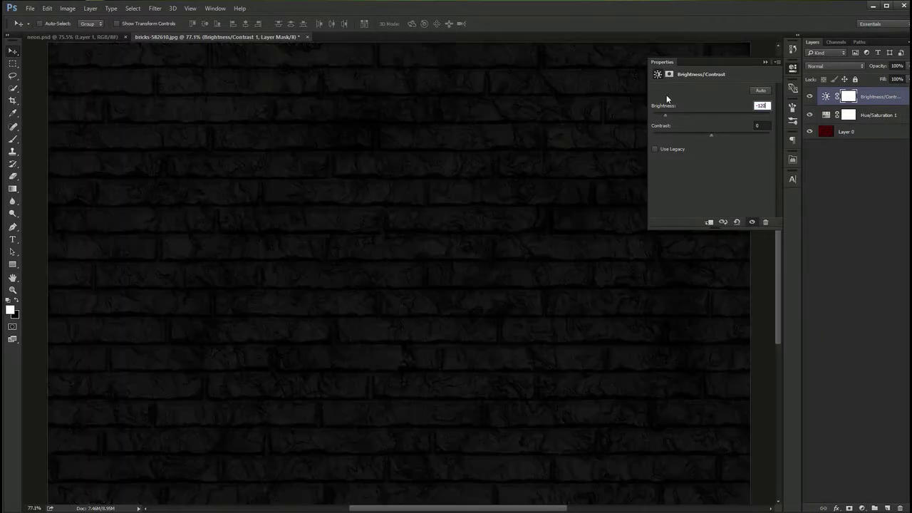
left_click(687, 98)
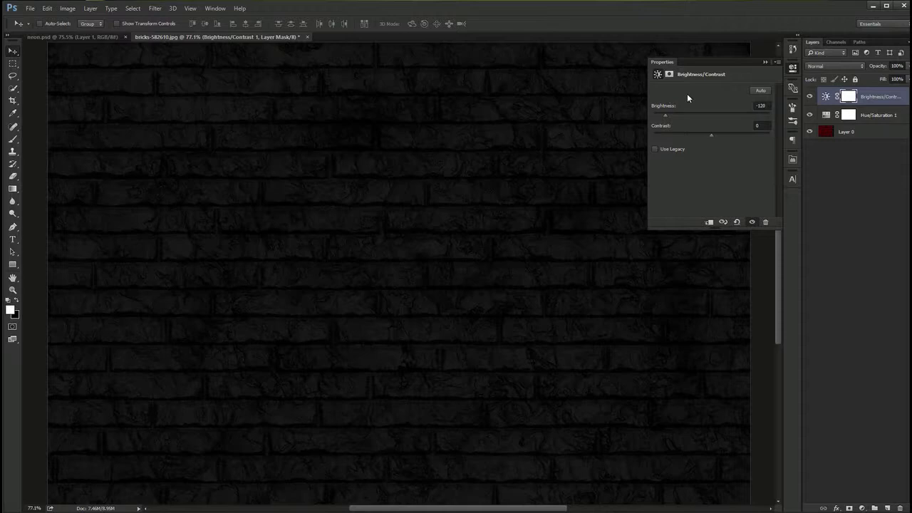
left_click(795, 70)
left_click(848, 133)
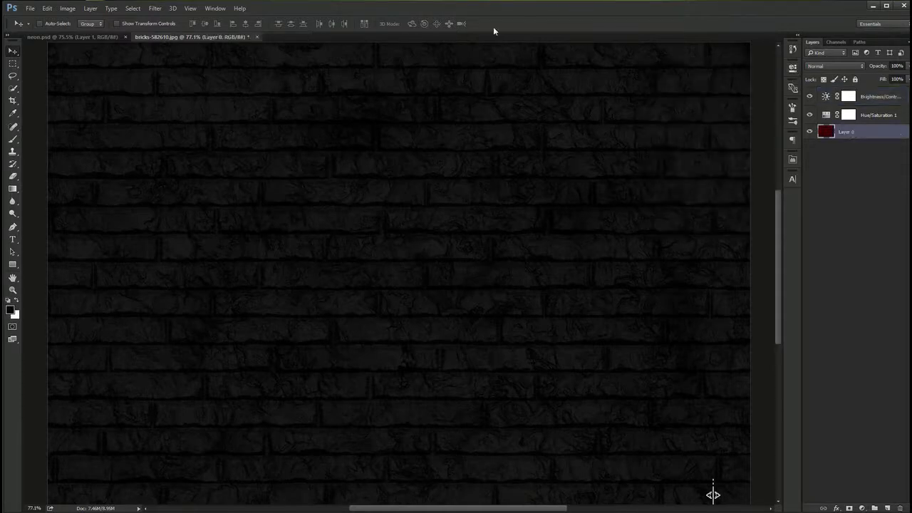
left_click(154, 9)
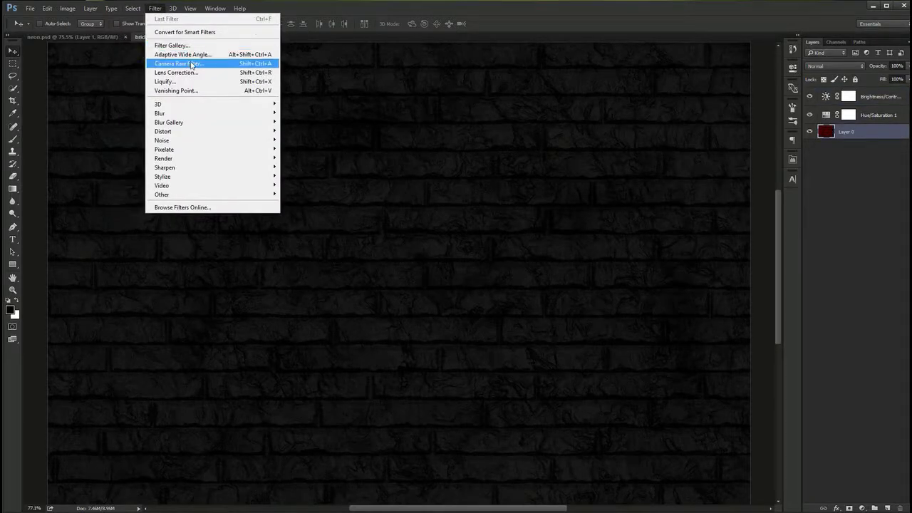
left_click(193, 64)
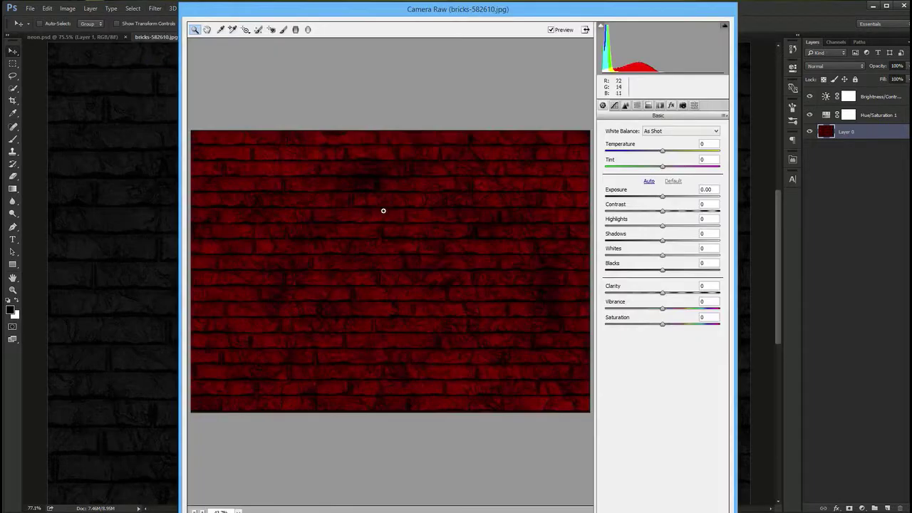
key("Escape")
- Convert Layer 0 to a smart object and apply a Camera Raw filter with a post-crop vignetting amount of -100
right_click(862, 132)
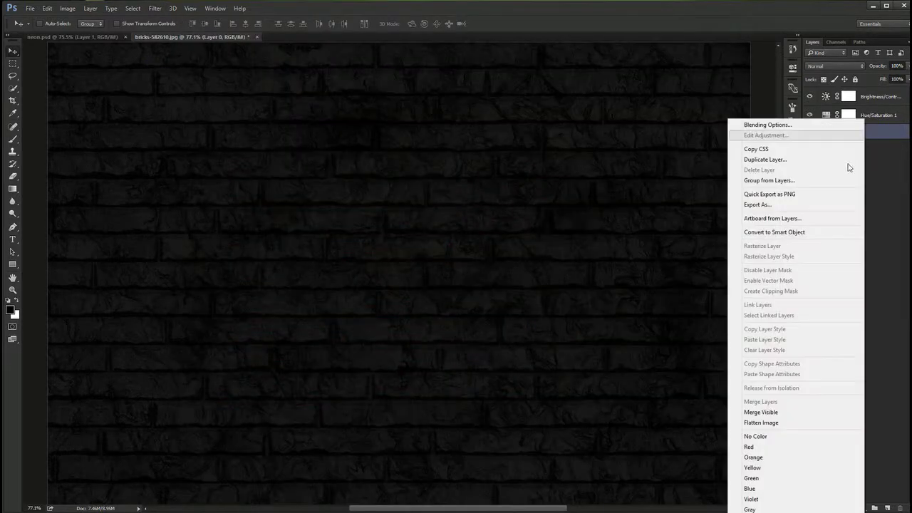
left_click(816, 233)
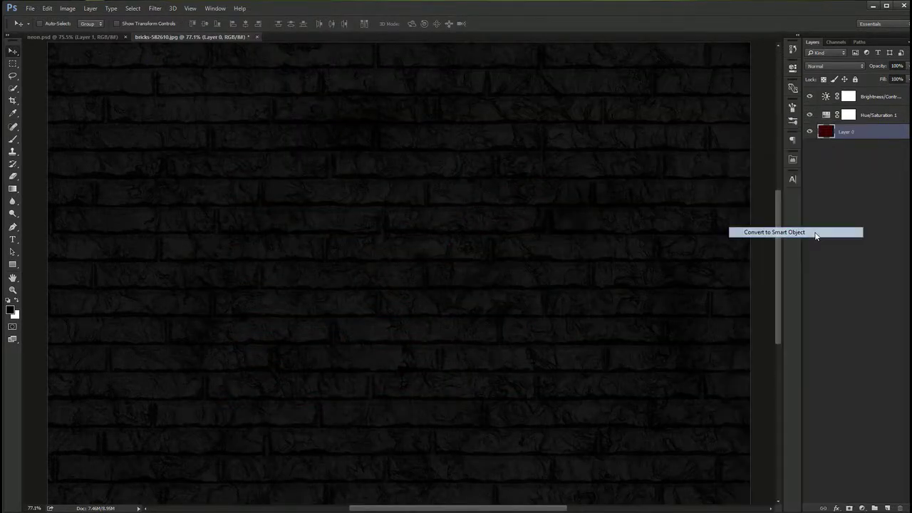
left_click(155, 9)
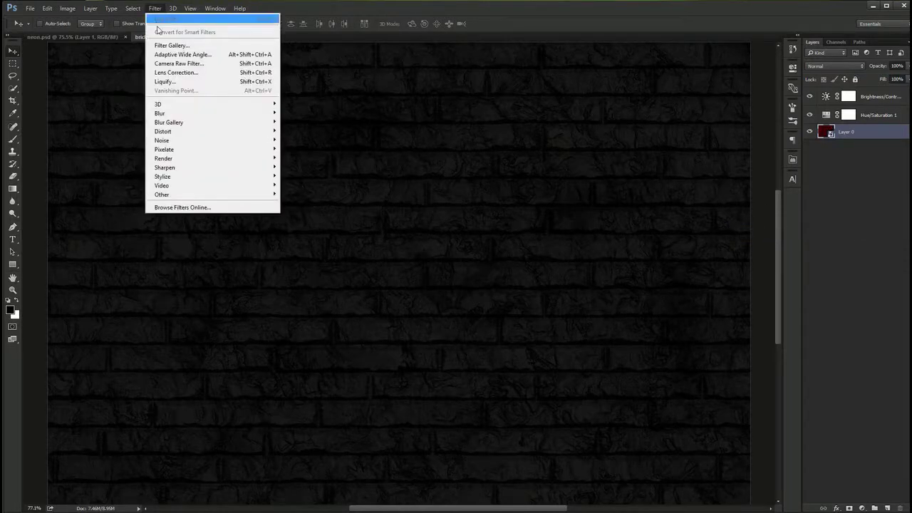
left_click(202, 65)
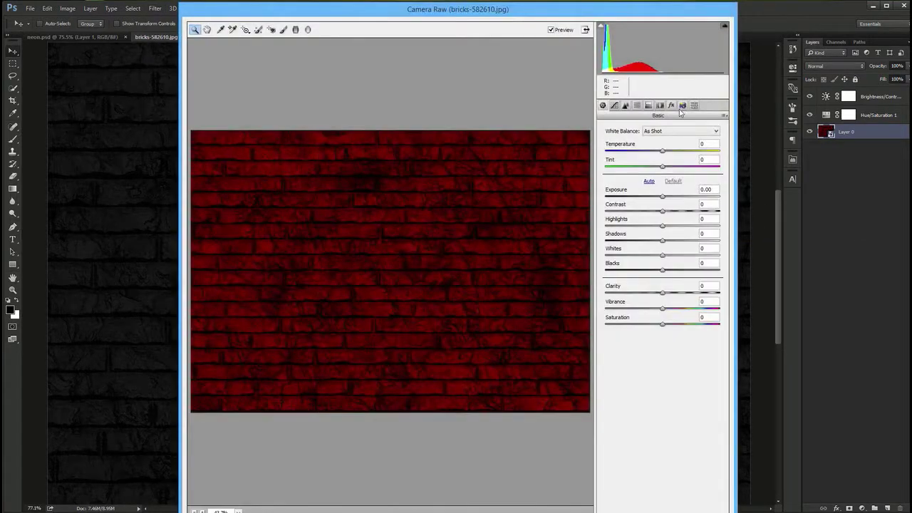
left_click(672, 107)
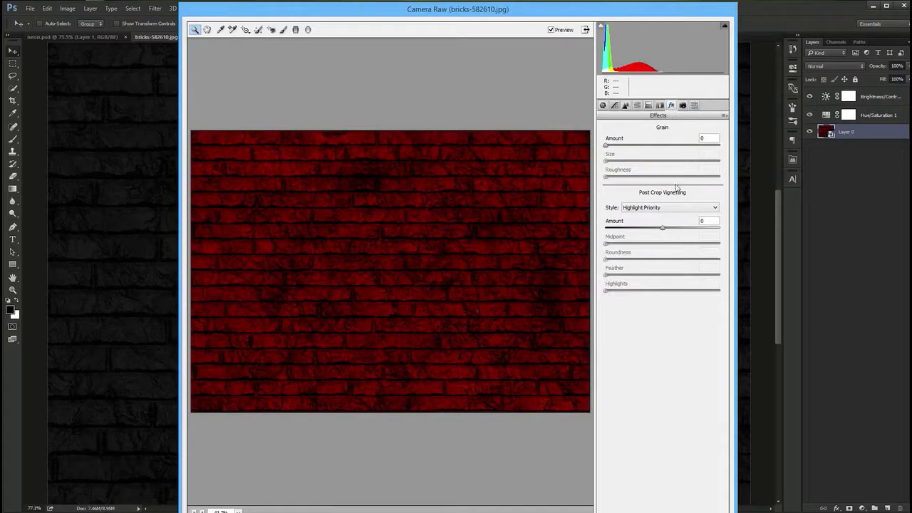
type("-100")
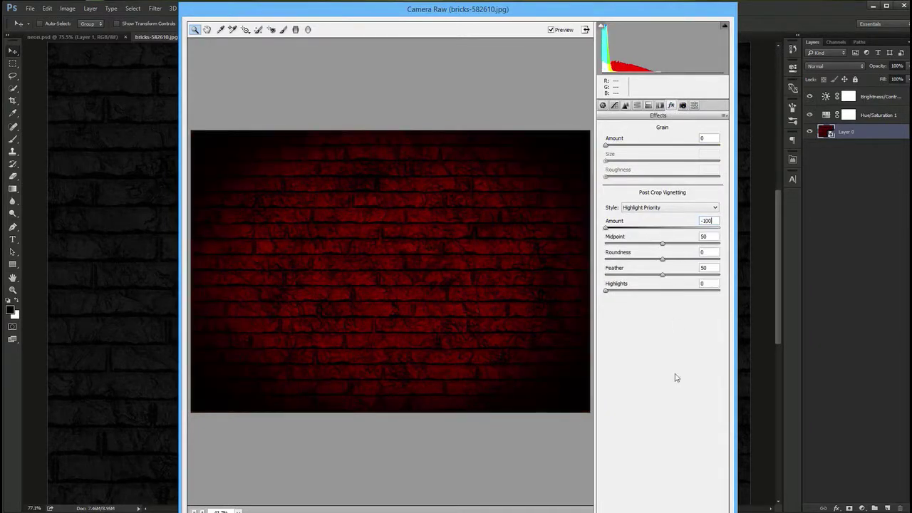
key("Return")
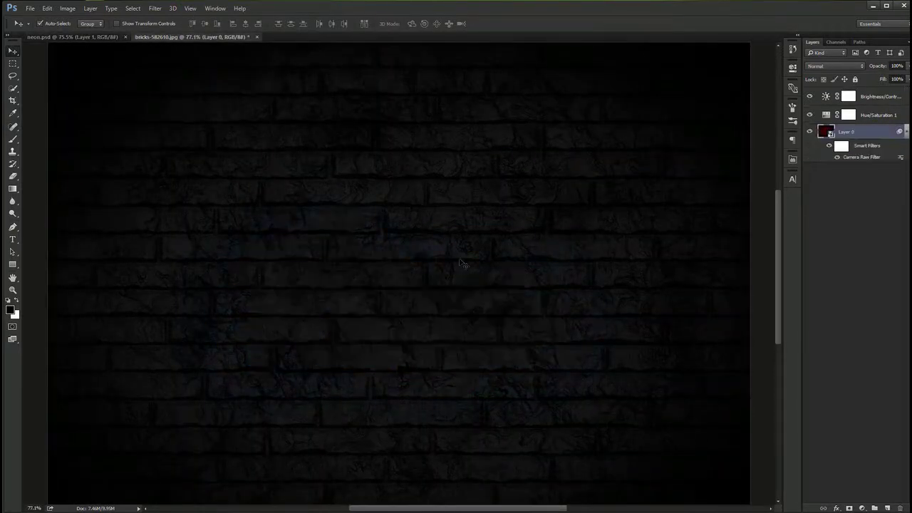
- Add a type layer reading "Neon" above the Brightness/Contrast adjustment and place it in the middle of the canvas
left_click(873, 98)
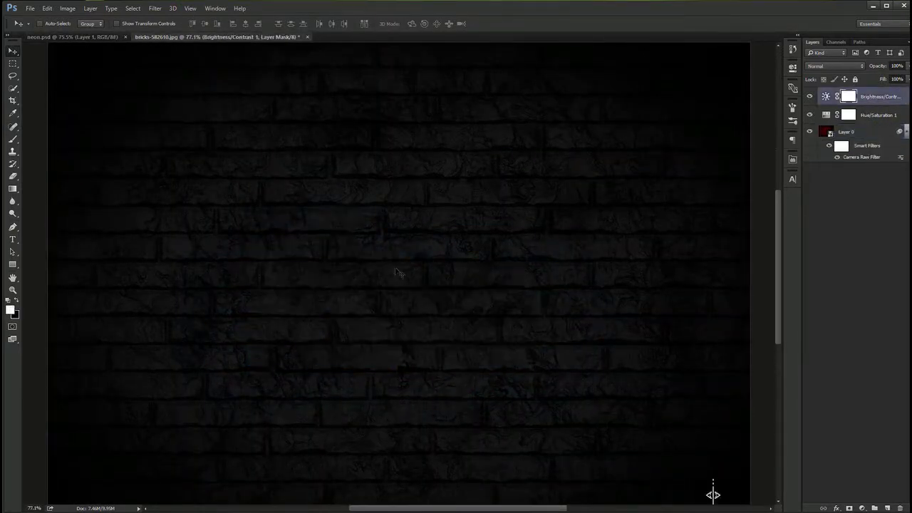
key("t")
left_click(272, 258)
type("Neon")
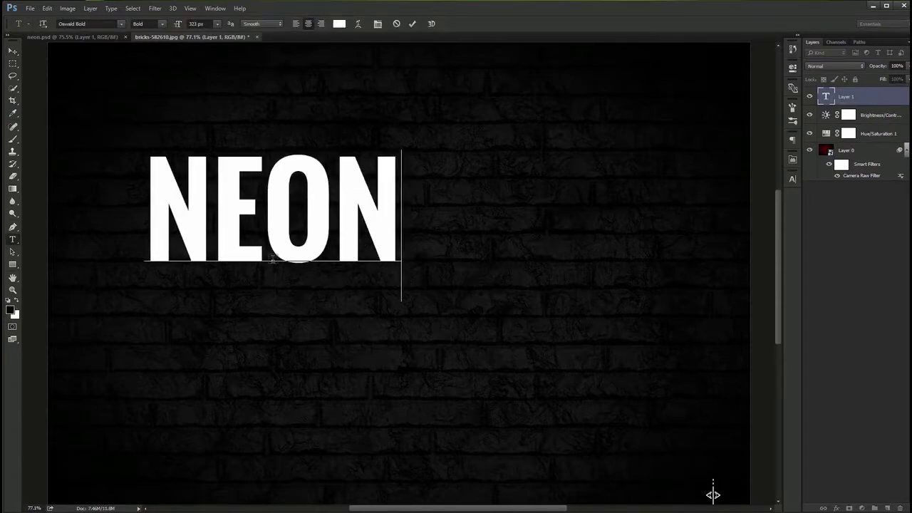
key("ctrl+Return")
key("v")
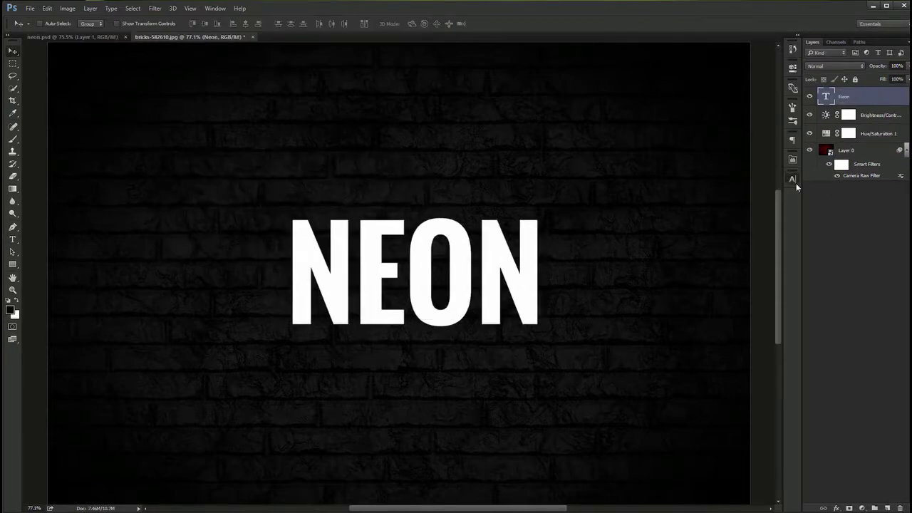
- Set the Neon text to Clicker Script Regular at 453 px without All Caps, and centre it on the canvas both ways
left_click(792, 178)
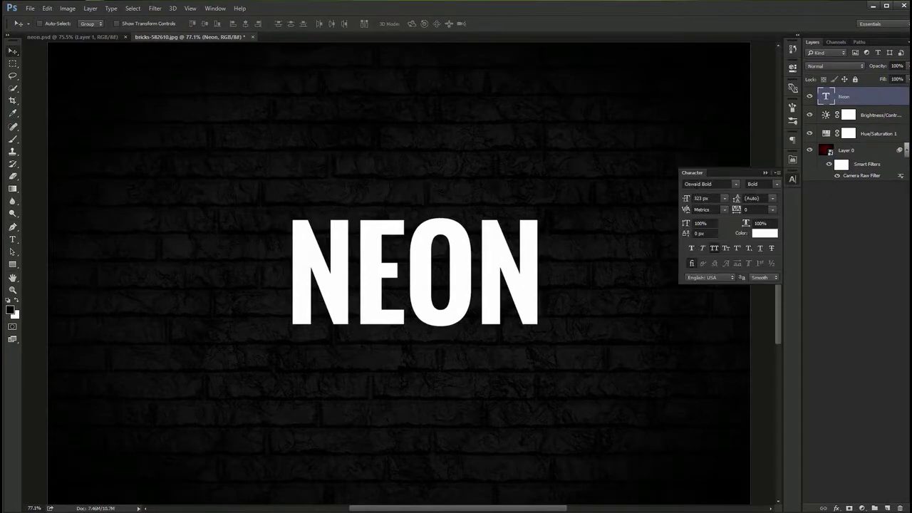
left_click(716, 184)
type("click")
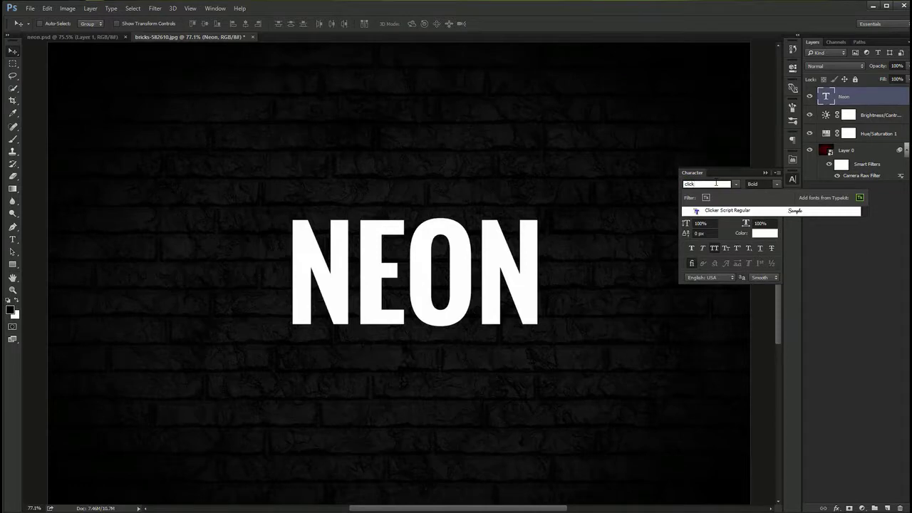
left_click(730, 210)
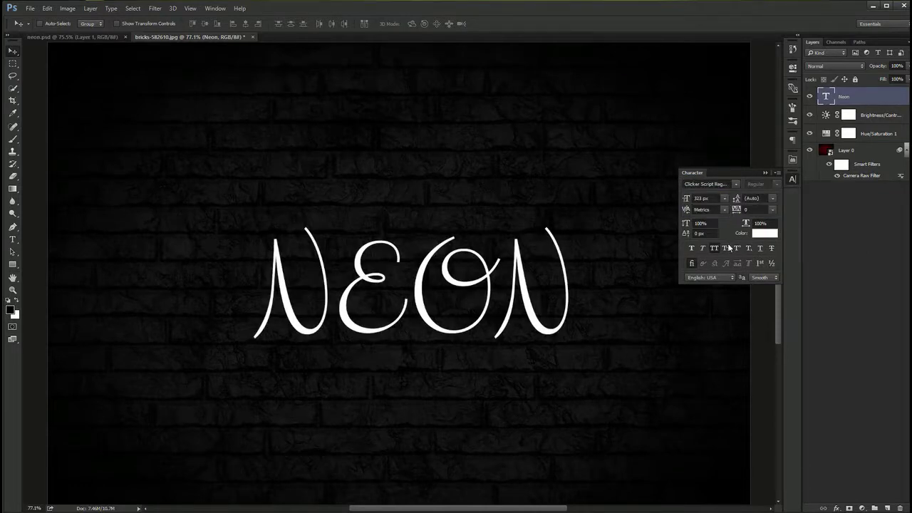
left_click(716, 250)
left_click(706, 199)
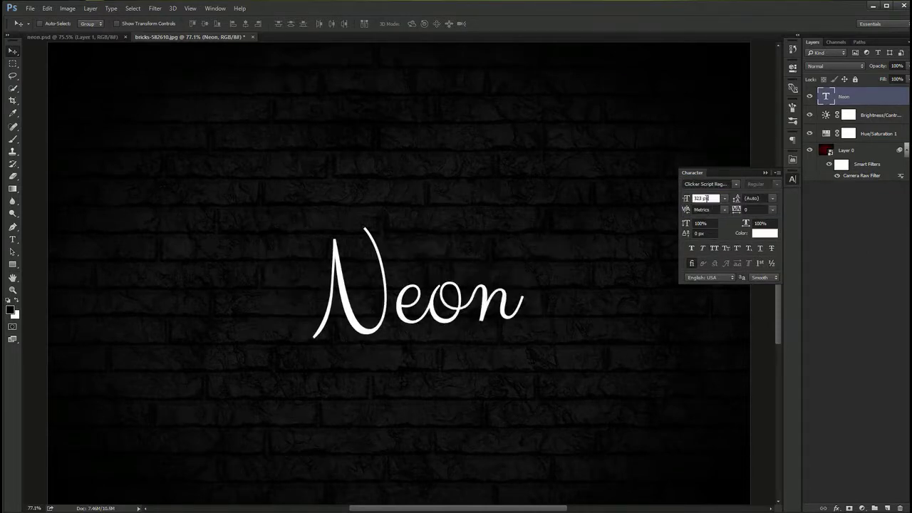
type("453")
key("Return")
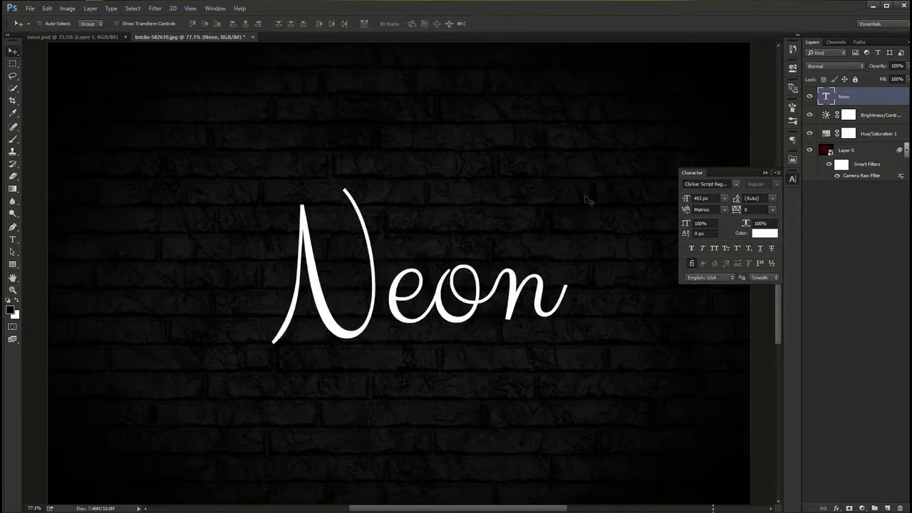
left_click(245, 24)
left_click(205, 24)
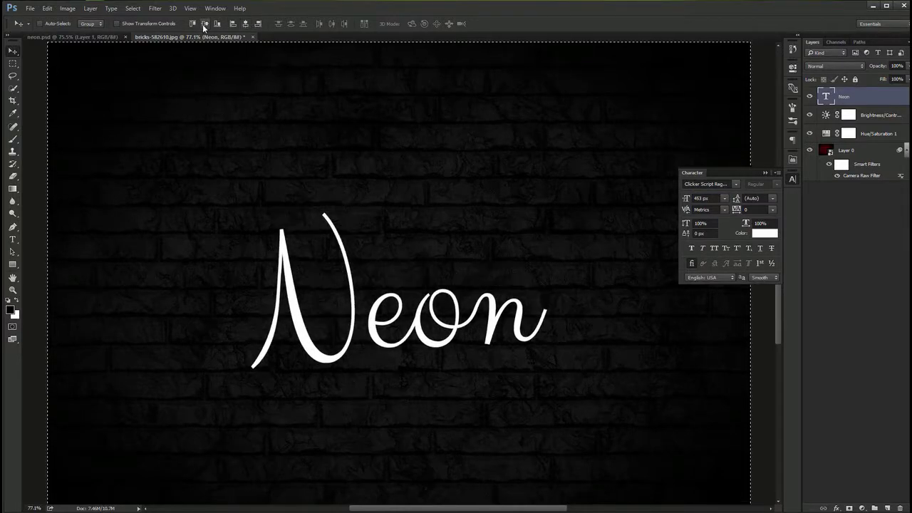
key("ctrl+alt+c")
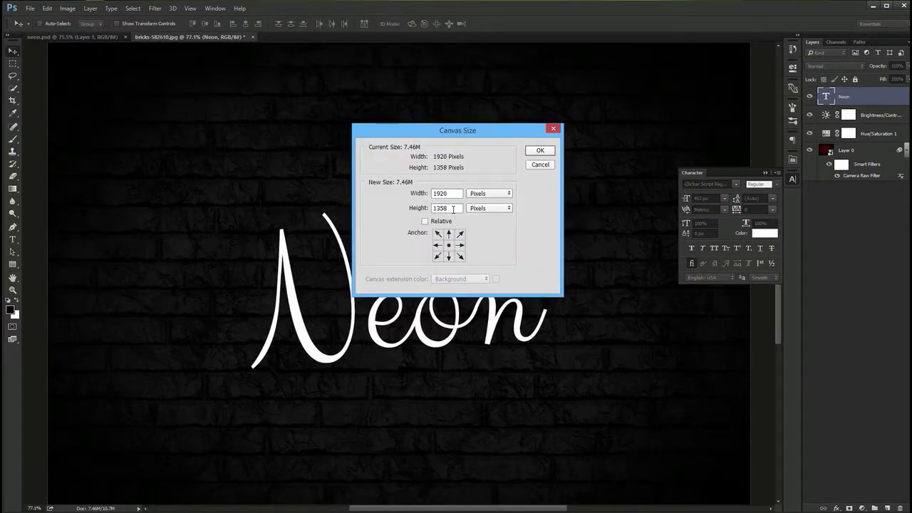
double_click(448, 208)
left_click(553, 130)
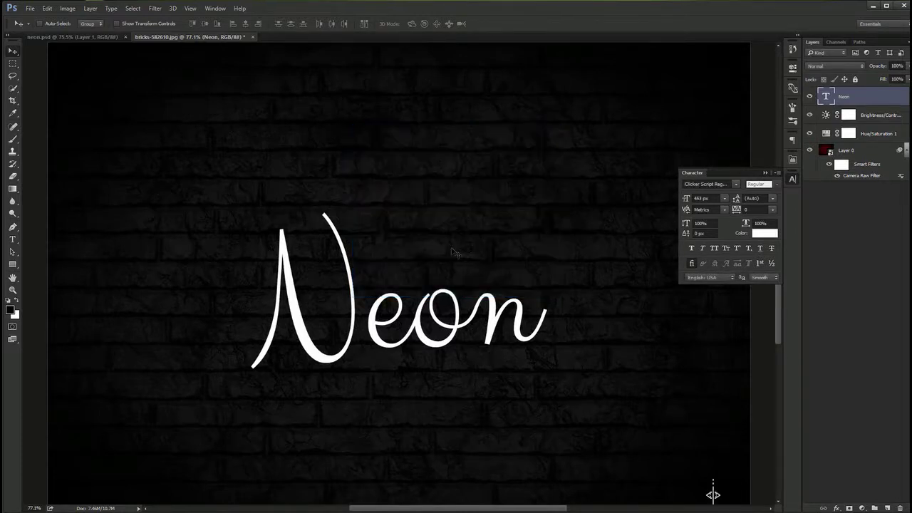
- Change the Neon text colour to light blue, hex 1bbcff, and fit the whole image in the view
scroll(713, 494, "down", 2)
scroll(713, 495, "down", 2)
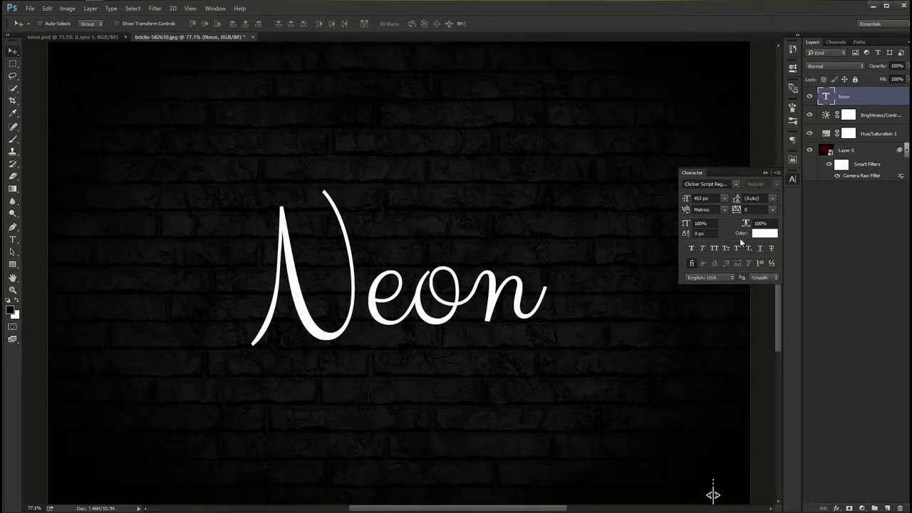
left_click(765, 233)
type("1bbcff")
key("Return")
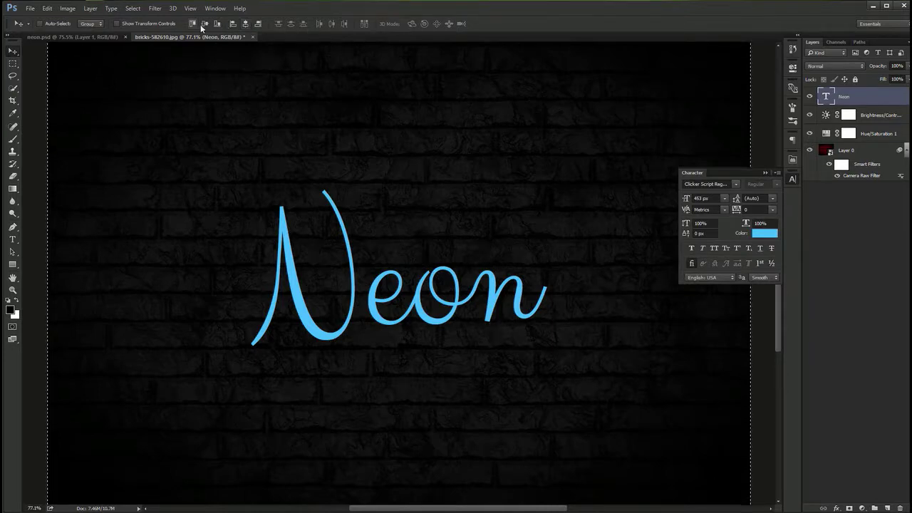
left_click(830, 217)
key("ctrl+0")
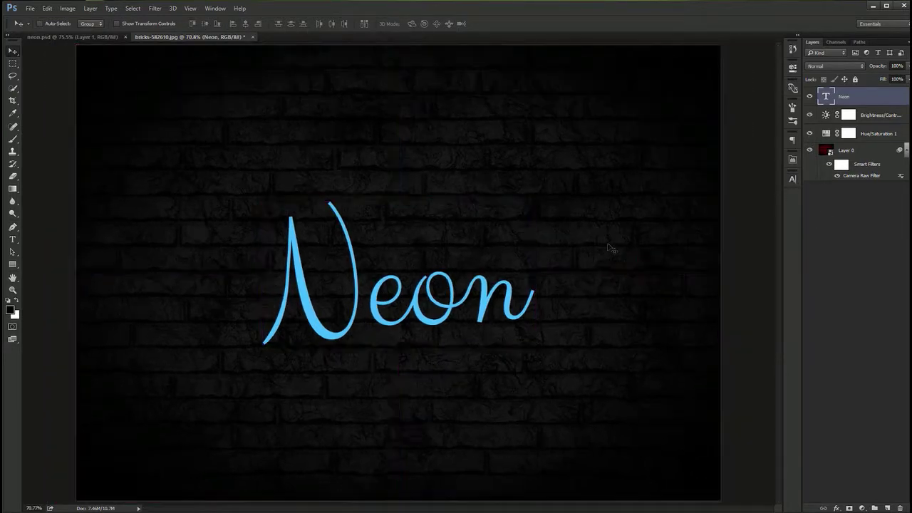
- Add a 2 px stroke layer style in colour 00b3ff to the Neon text layer
double_click(862, 97)
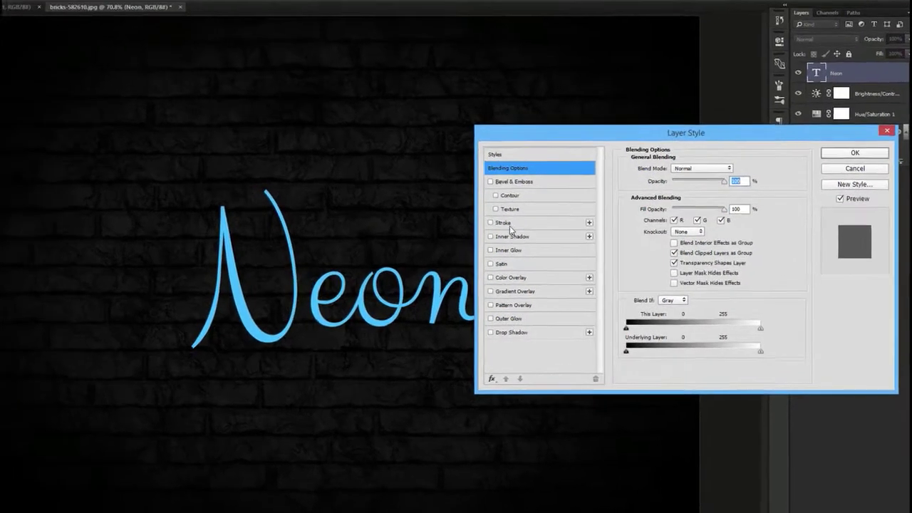
left_click(544, 231)
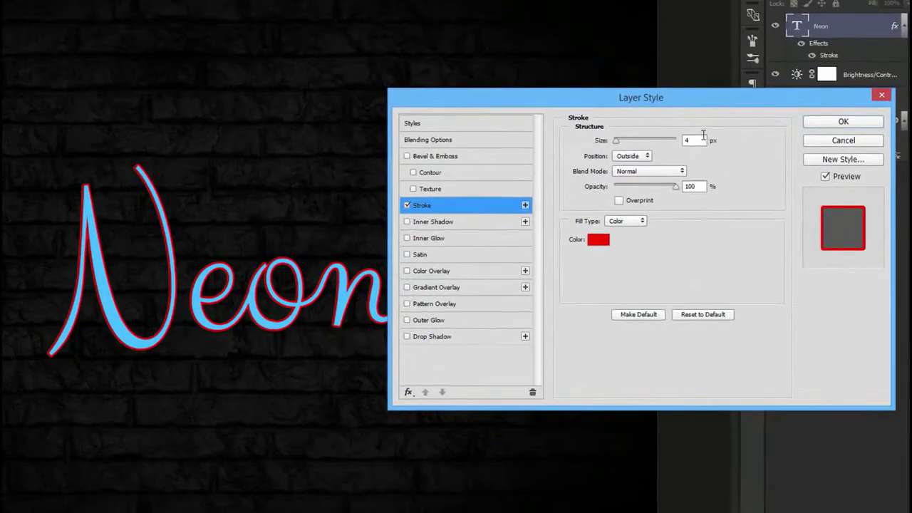
double_click(698, 140)
type("2")
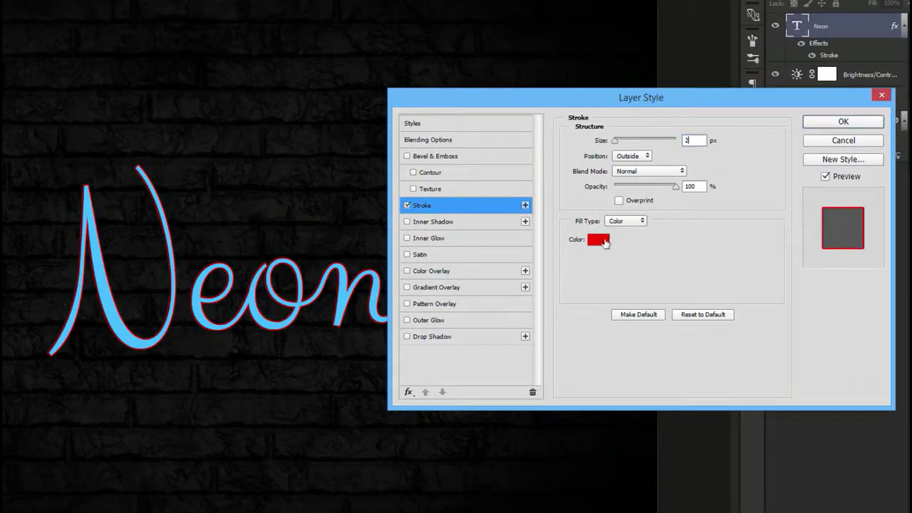
left_click(599, 239)
type("00b")
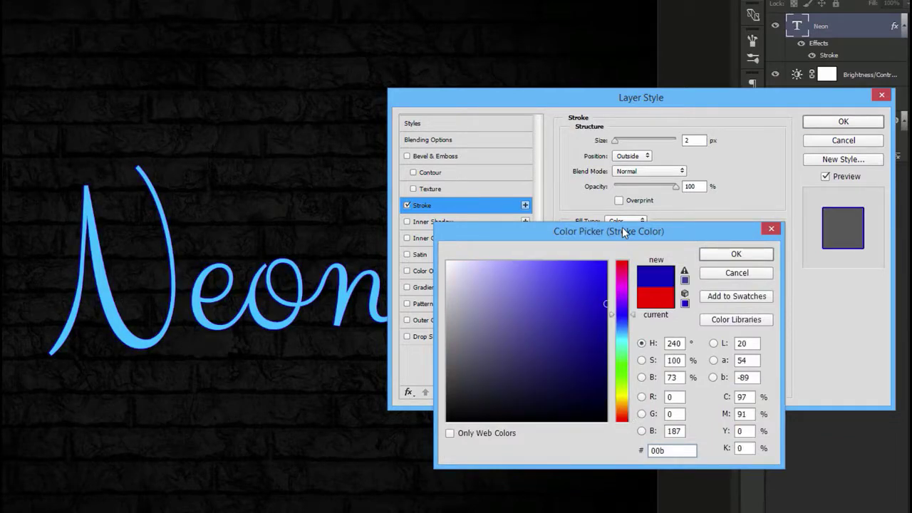
type("3ff")
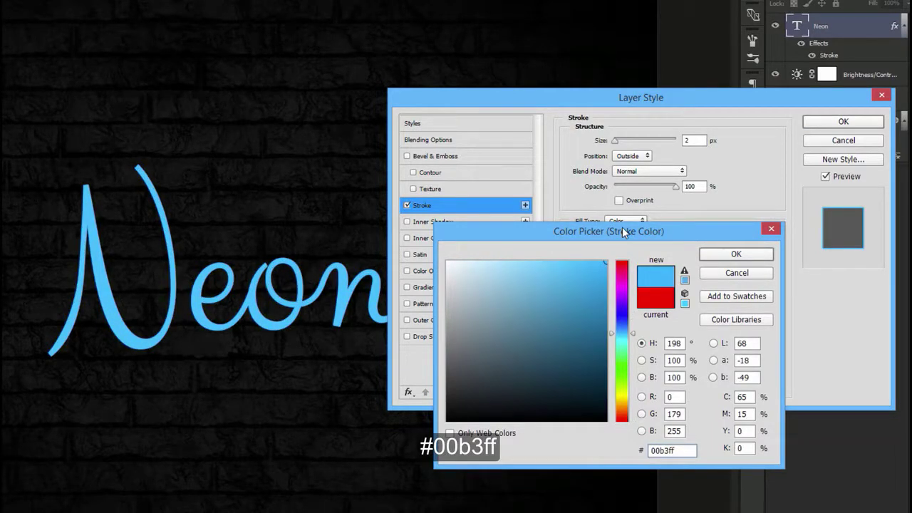
key("Return")
- Add an inner shadow to the Neon text with its opacity set to 50%
left_click(442, 222)
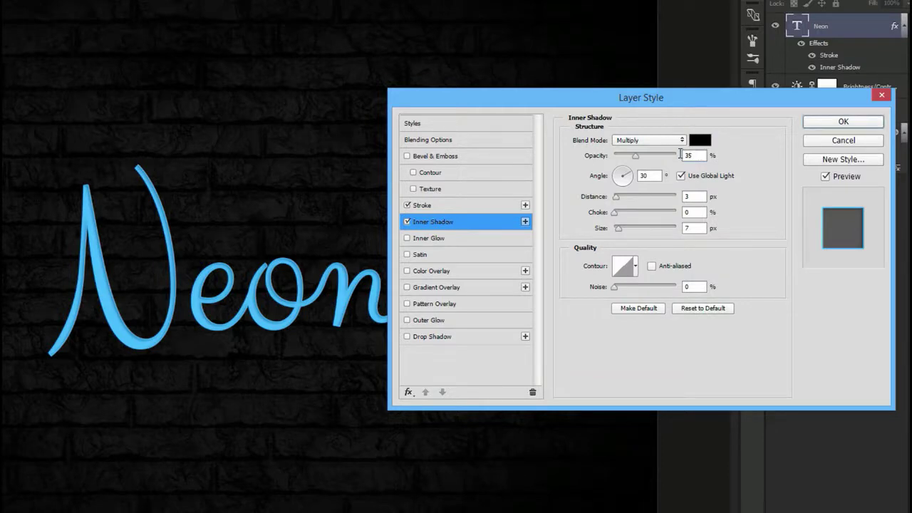
left_click_drag(594, 148, 604, 148)
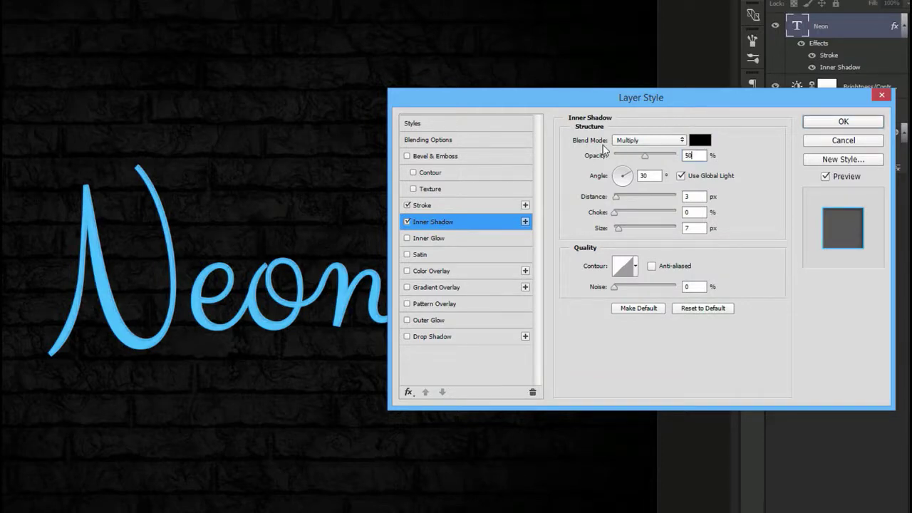
double_click(656, 176)
left_click(681, 176)
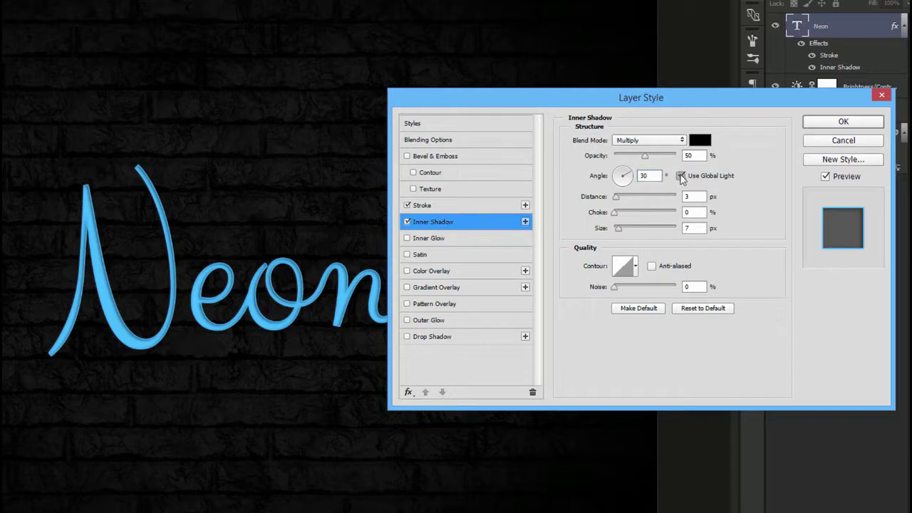
left_click(725, 177)
left_click(693, 228)
- Add an inner glow to the Neon text with Screen blend mode and 75% opacity
left_click(438, 243)
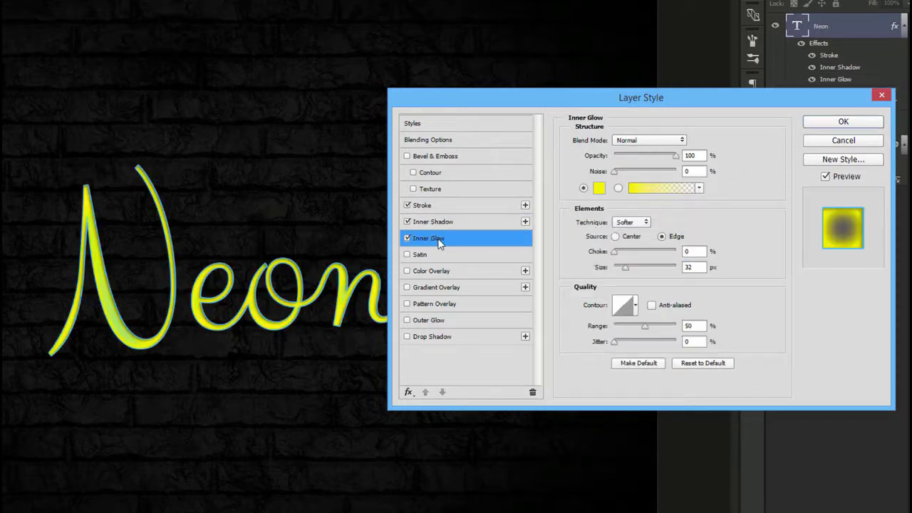
left_click(634, 141)
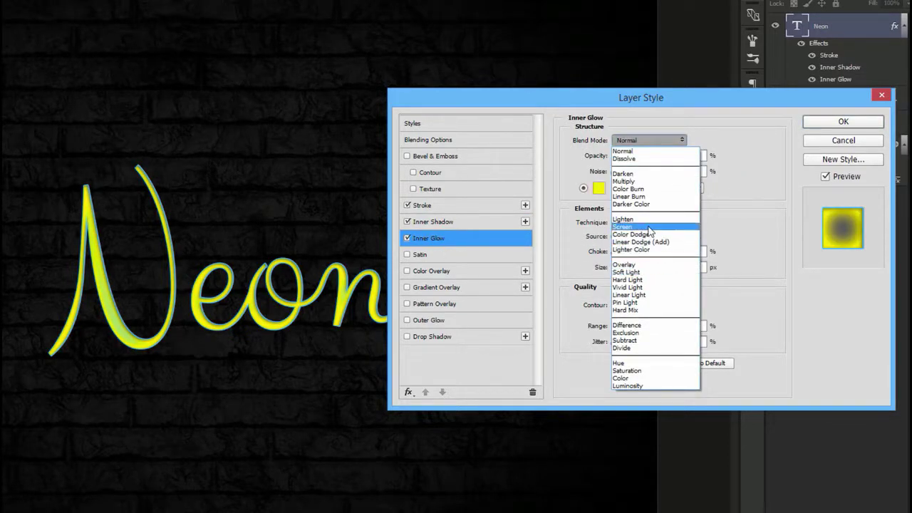
left_click(648, 227)
double_click(690, 156)
type("75")
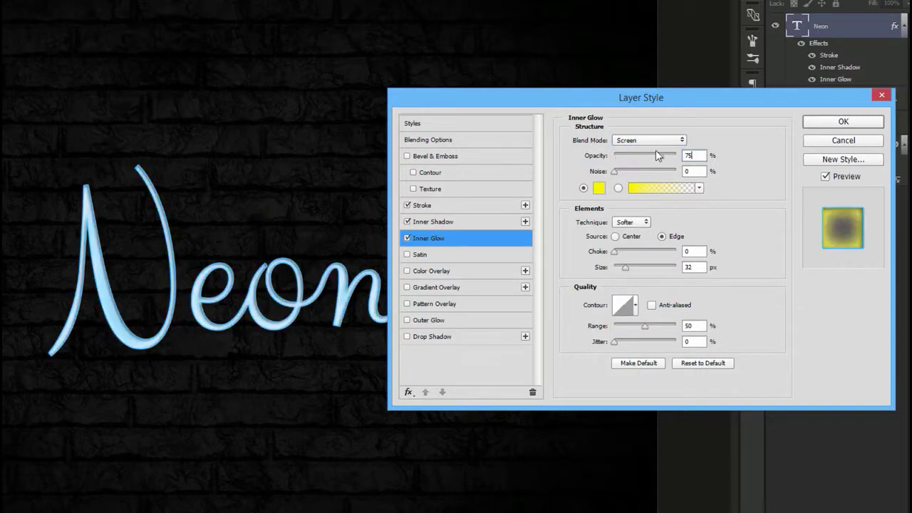
- Make the inner glow white, hex ffffff, with its source at Center and a size of 16 px
left_click(598, 187)
type("ffffff")
key("Return")
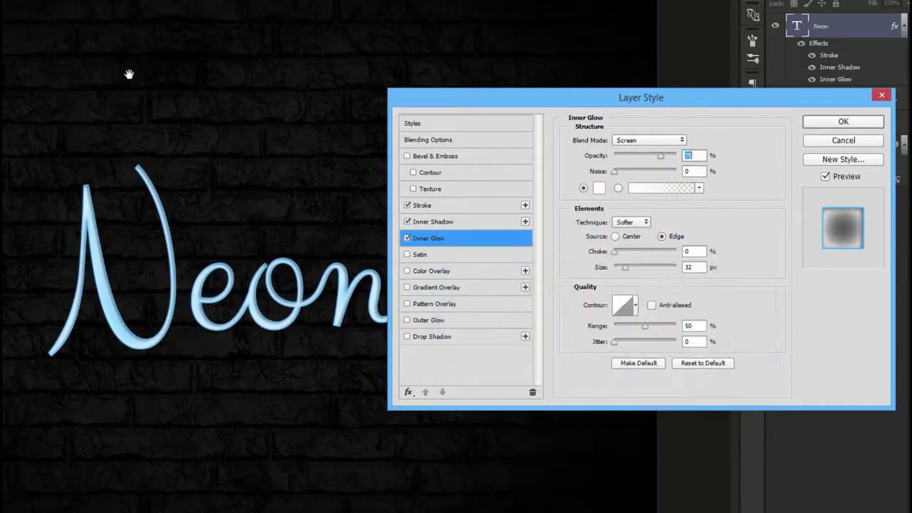
left_click(617, 236)
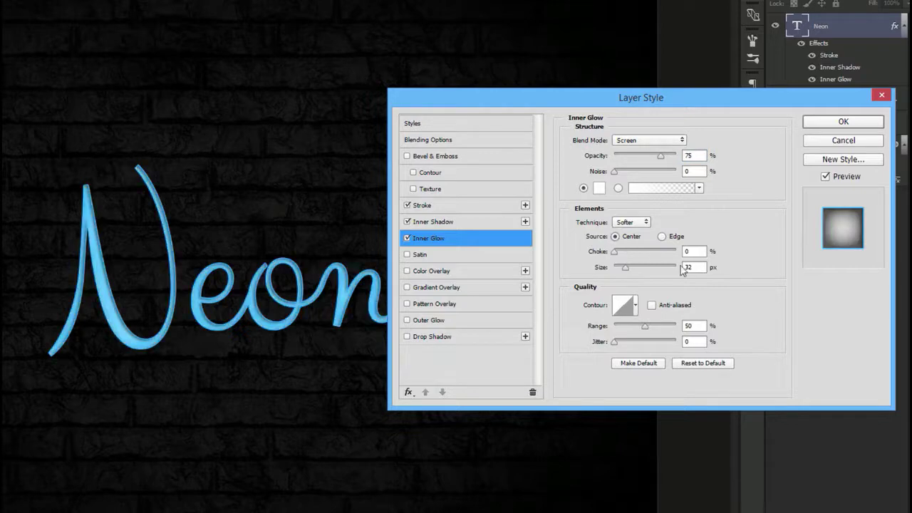
left_click_drag(628, 259, 621, 259)
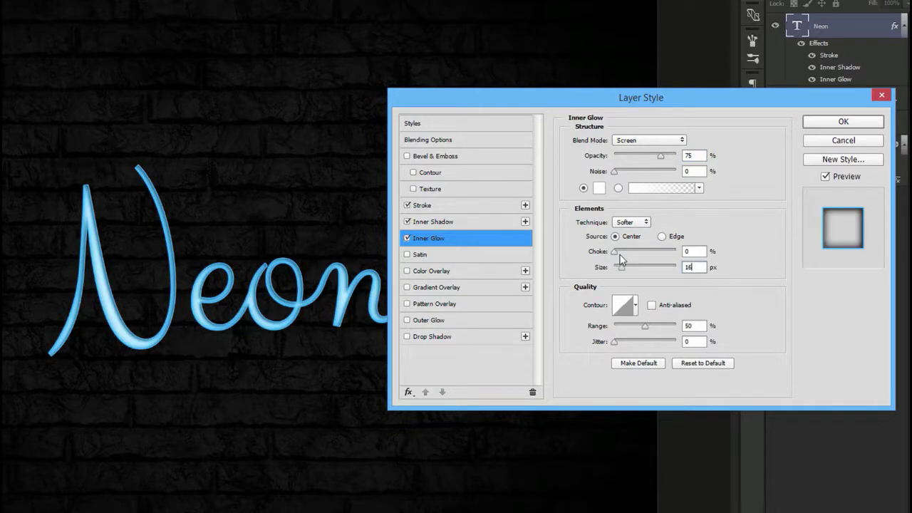
- Add a drop shadow to the Neon text with Normal blend mode and colour 32c3ff
left_click(424, 340)
left_click(664, 142)
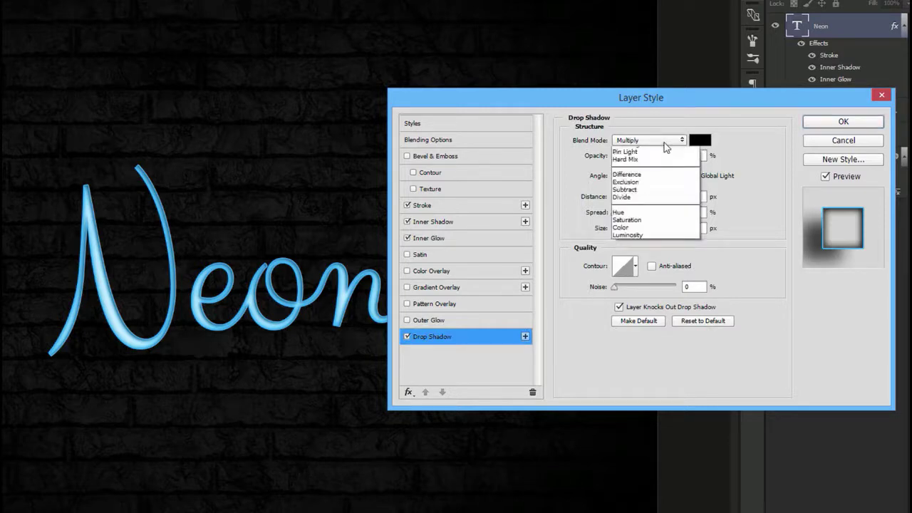
left_click(650, 152)
left_click(699, 140)
type("32")
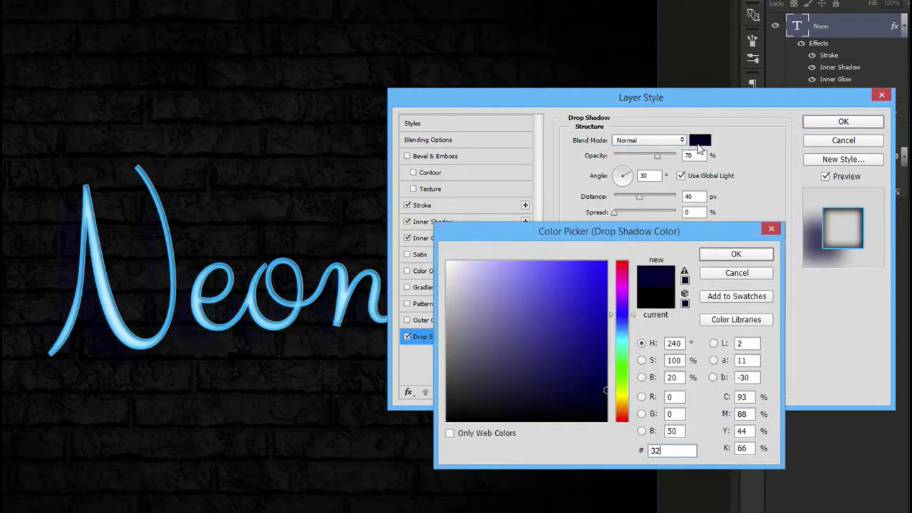
type("c3")
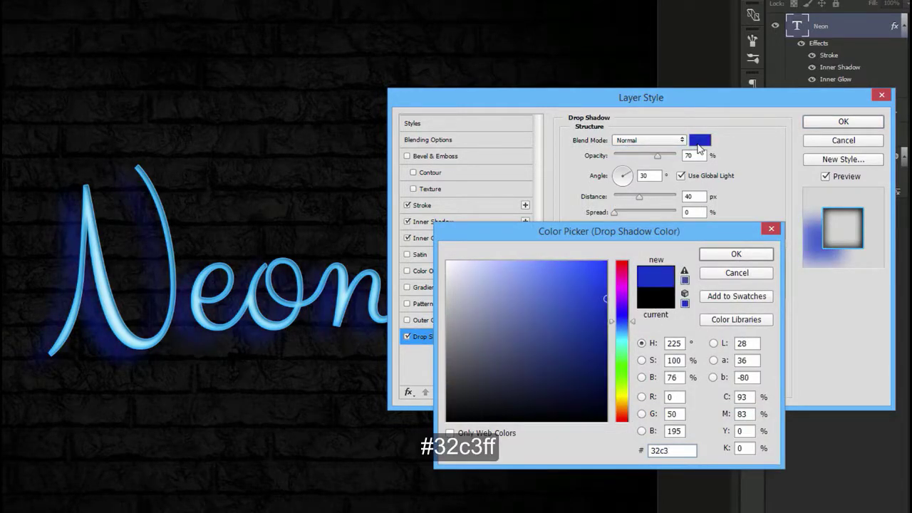
type("ff")
key("Return")
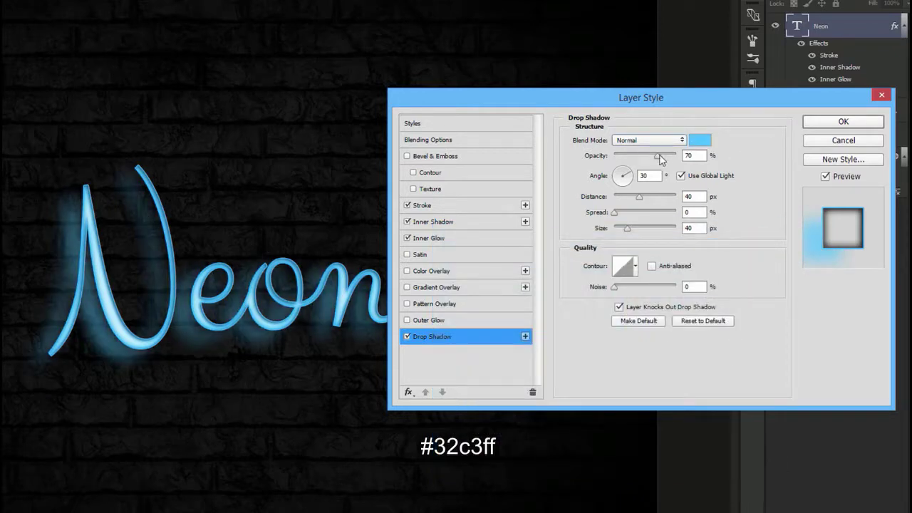
- Set the drop shadow to 100% opacity, 90° angle without global light, 5 px distance and 25 px size, and apply the layer style
left_click_drag(660, 158, 677, 156)
left_click(680, 175)
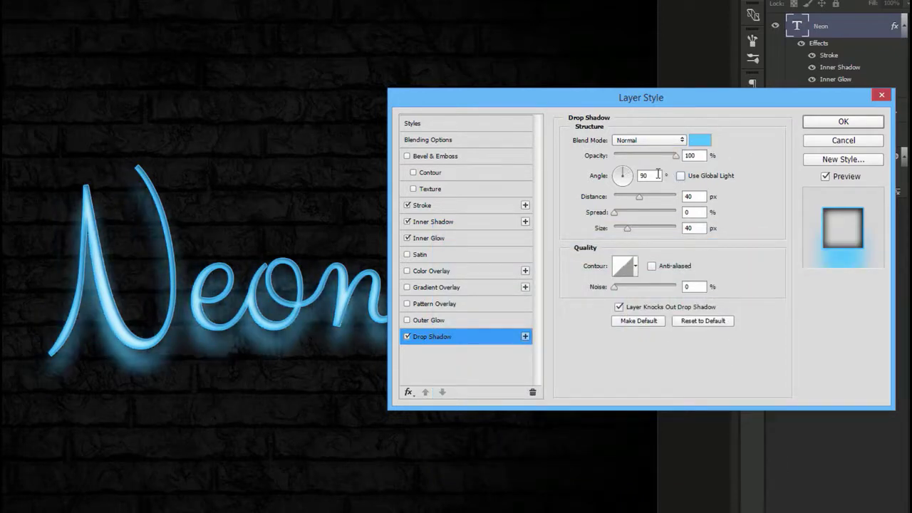
double_click(688, 196)
type("5")
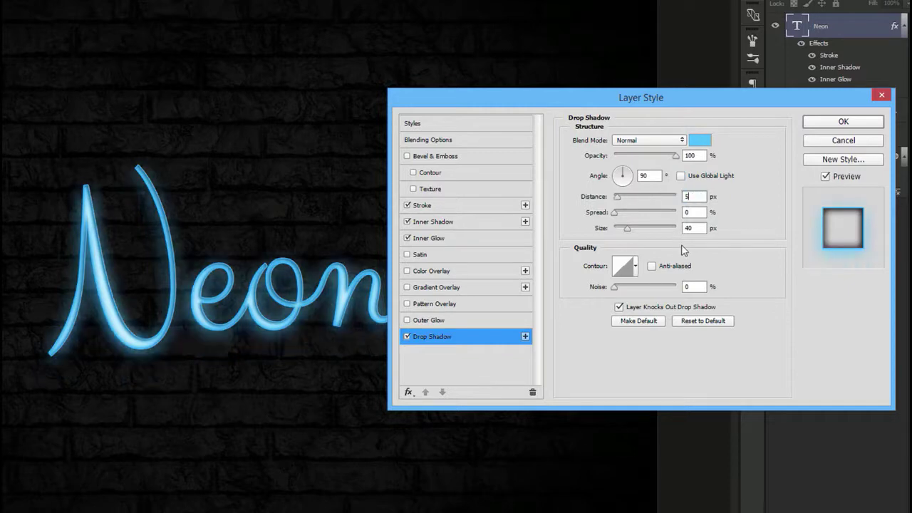
double_click(700, 228)
type("25")
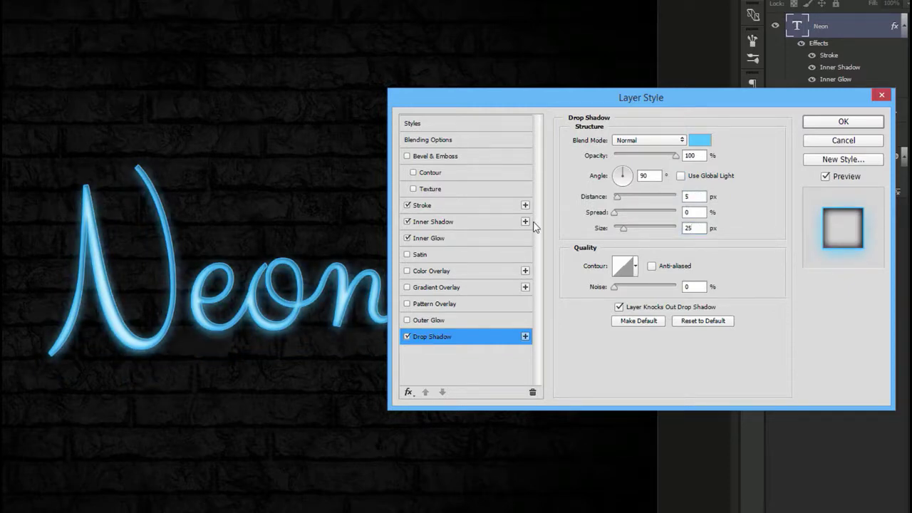
key("Return")
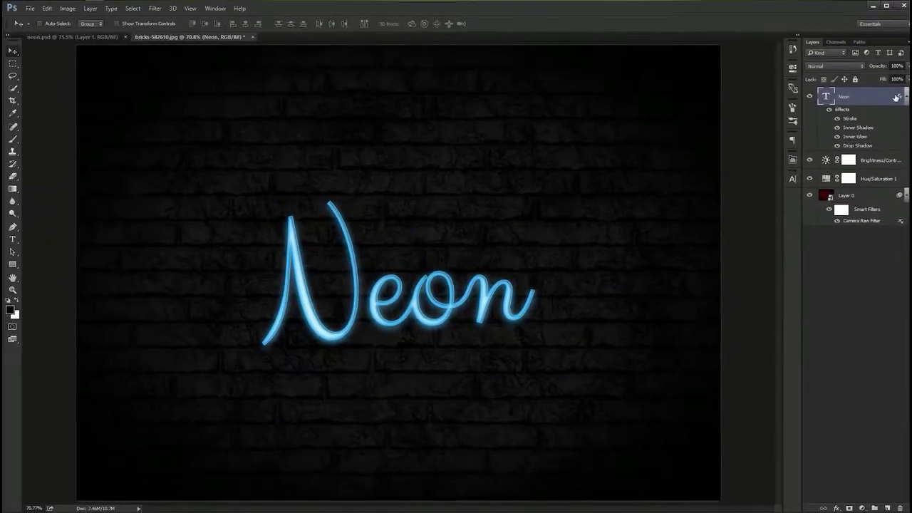
- Create a new layer directly beneath the Neon text layer, collapse the text's effects list and set the new layer to Soft Light
left_click(887, 508)
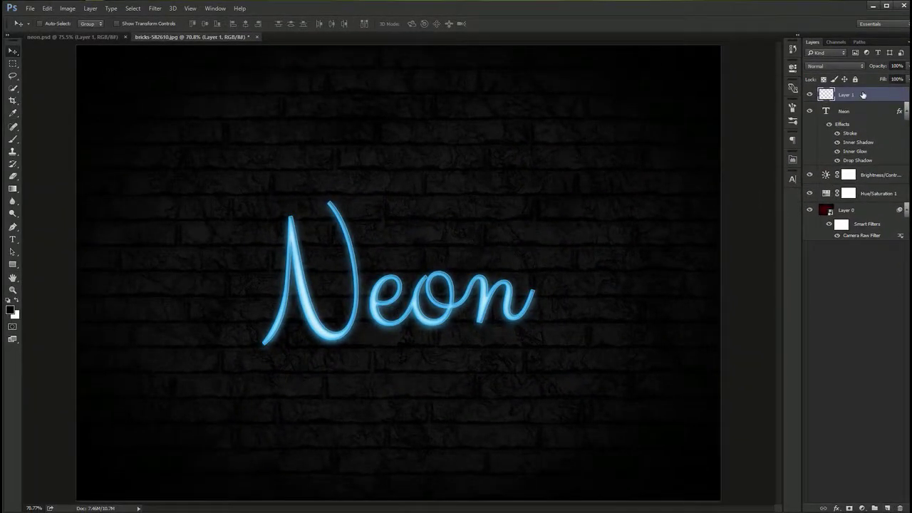
left_click_drag(863, 95, 864, 169)
left_click(906, 96)
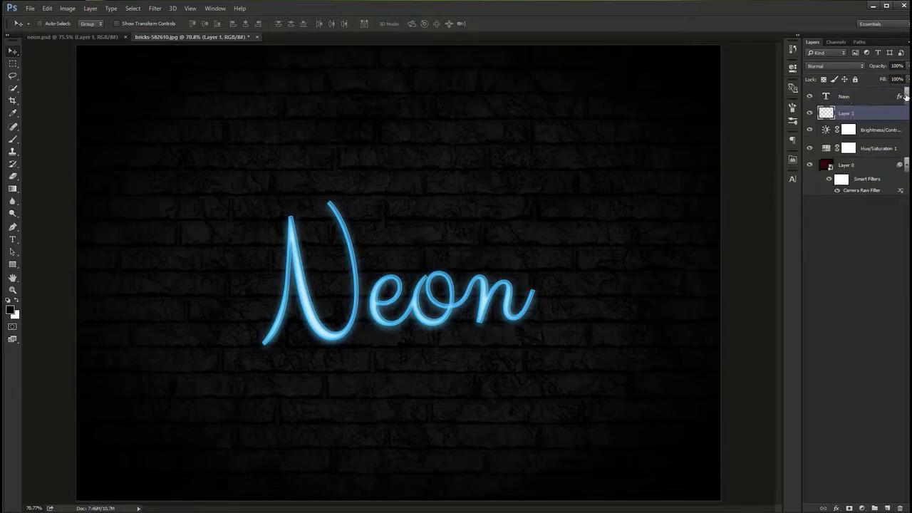
left_click(852, 67)
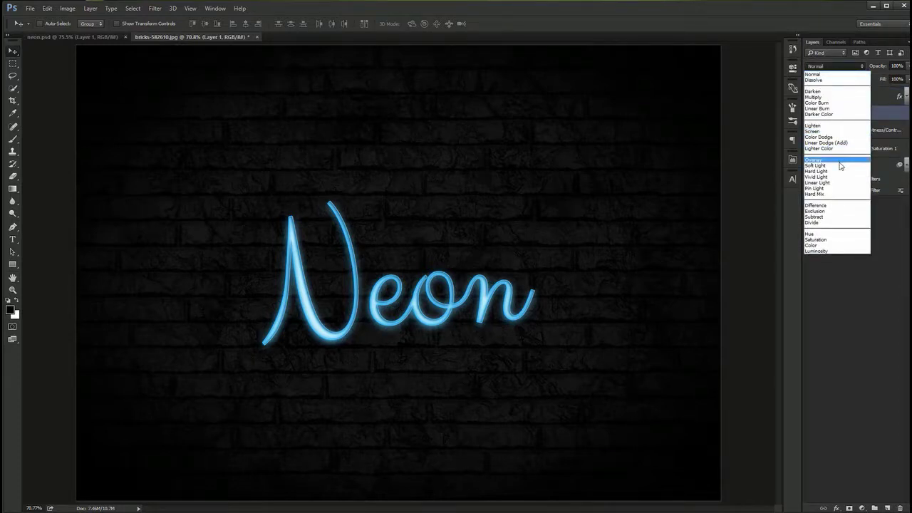
left_click(841, 165)
- Set up a soft round brush of 700 px with the foreground colour 00b3ff
key("b")
left_click(65, 24)
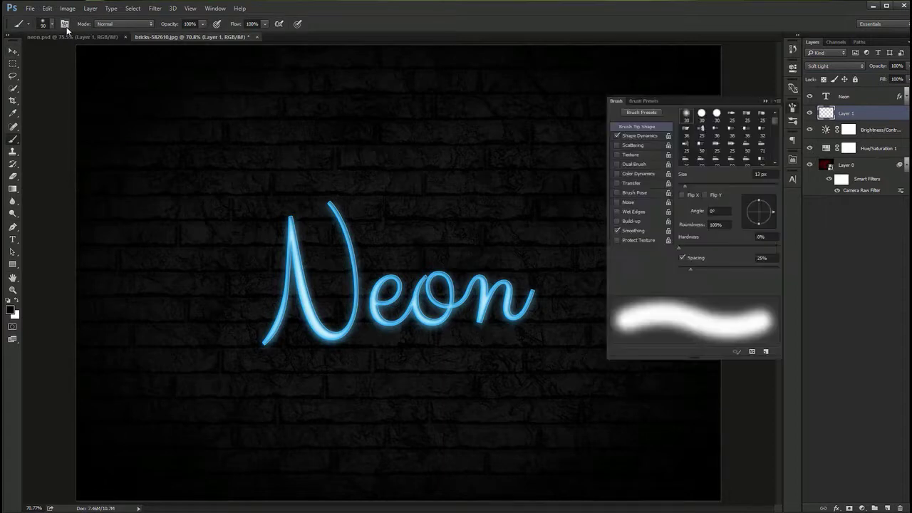
left_click(10, 308)
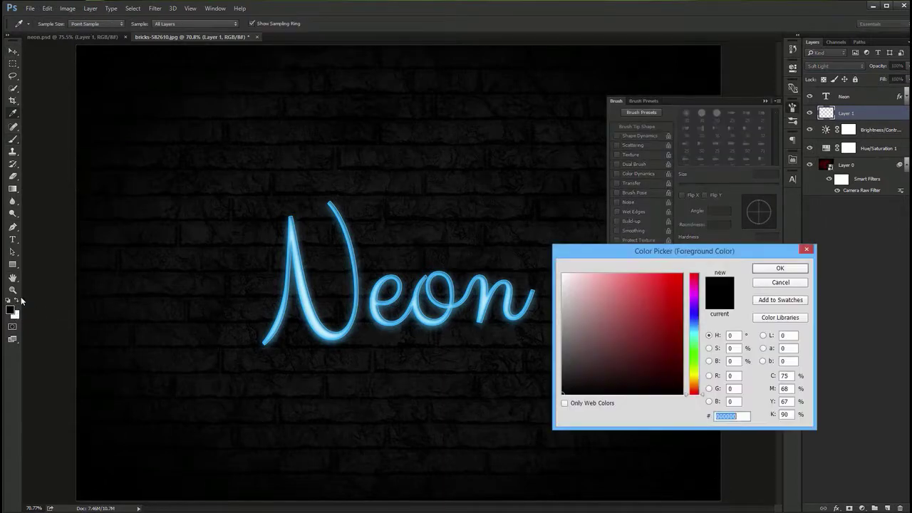
type("00b3ff")
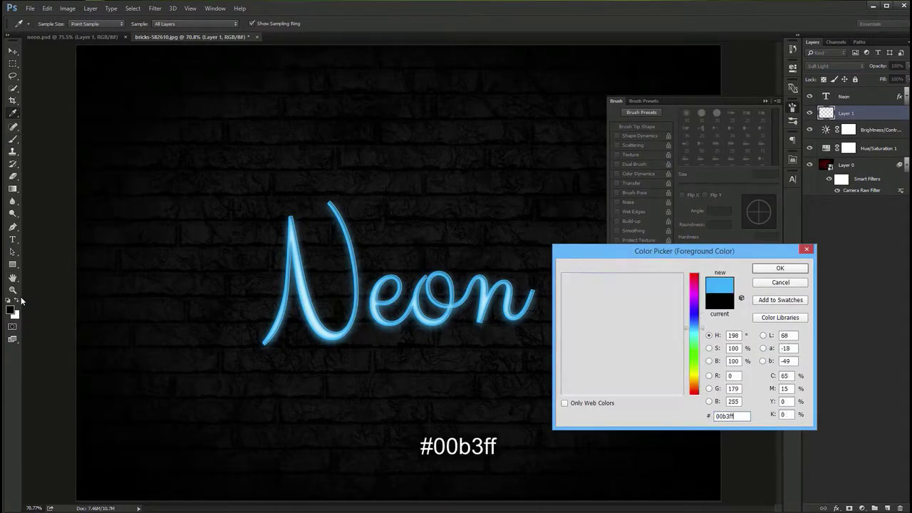
key("Return")
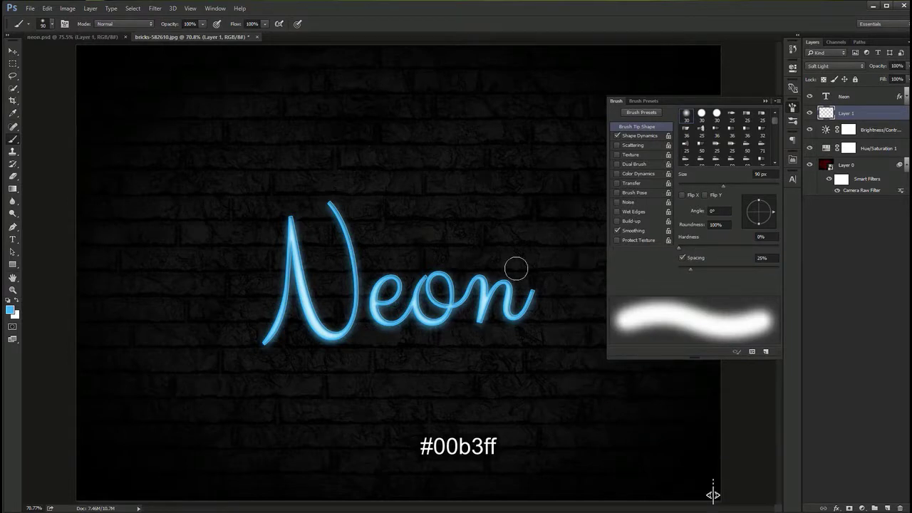
key("bracketright")
key("bracketright")
key("bracketright")
key("bracketright")
key("bracketright")
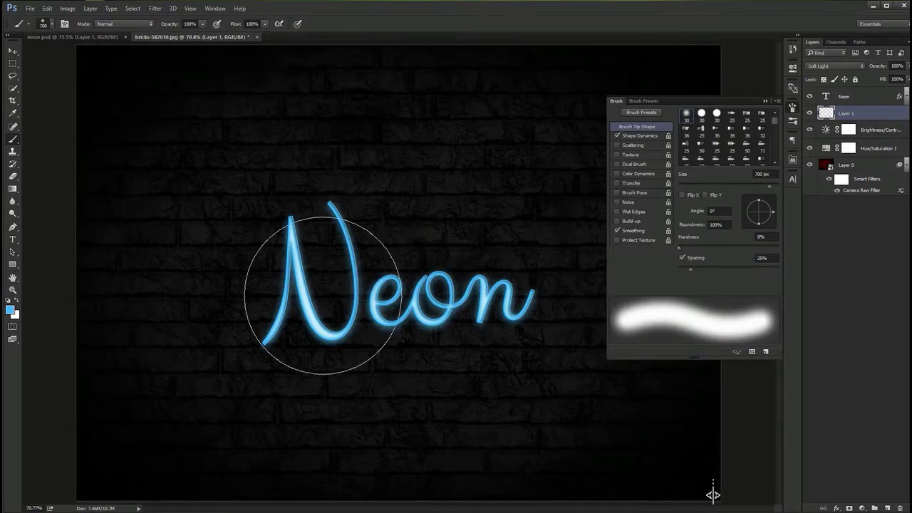
- Paint a soft blue glow around the Neon lettering on Layer 1, including with a 200 px brush at 50% opacity, and restore brush opacity to 100%
mouse_move(277, 328)
left_mouse_down()
mouse_move(288, 234)
mouse_move(306, 274)
mouse_move(353, 298)
mouse_move(346, 217)
left_mouse_up()
mouse_move(349, 285)
left_mouse_down()
mouse_move(384, 307)
mouse_move(424, 299)
mouse_move(484, 306)
mouse_move(481, 313)
mouse_move(488, 299)
mouse_move(533, 306)
left_mouse_up()
left_click(793, 112)
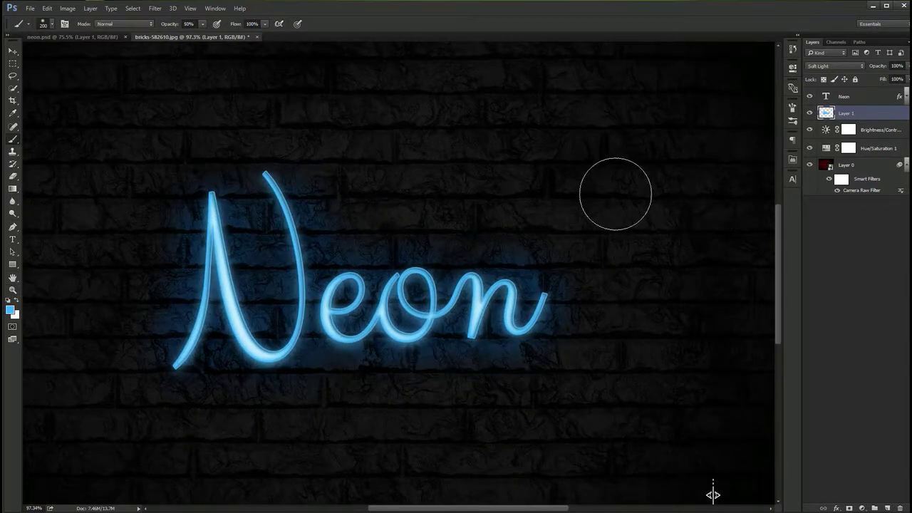
key("5")
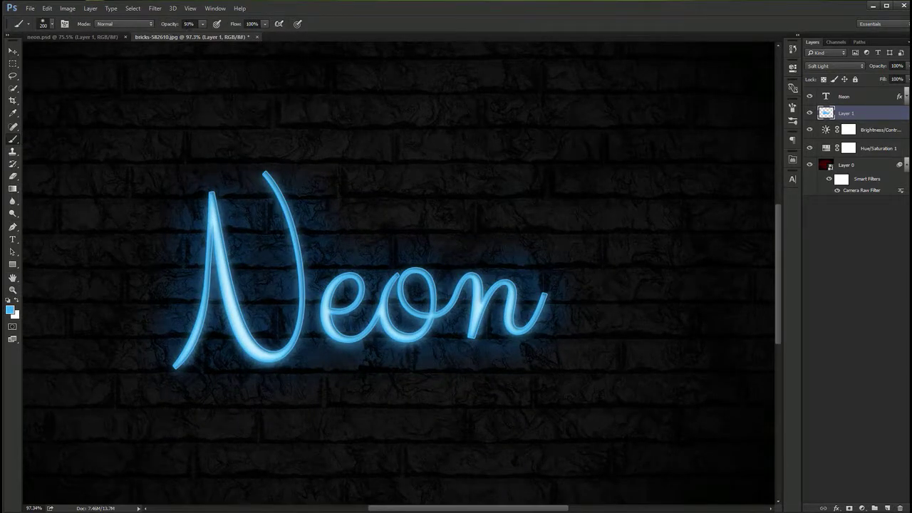
key("0")
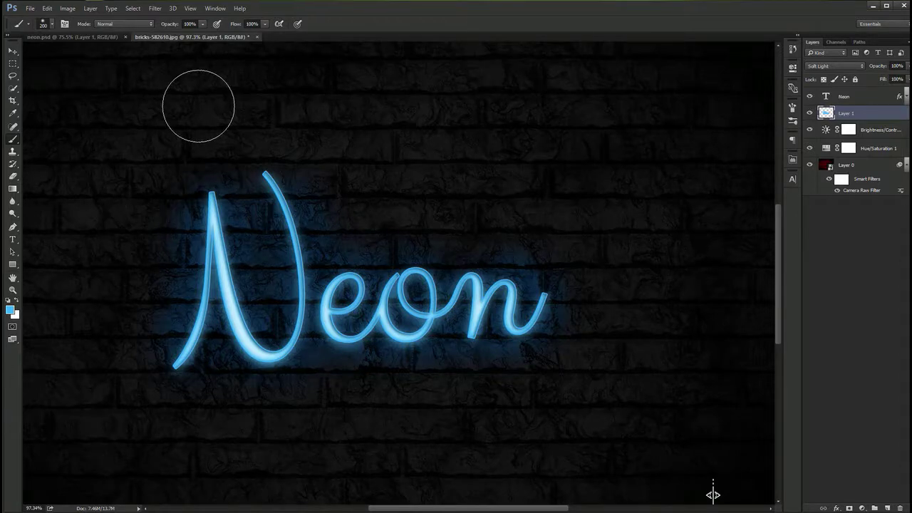
key("v")
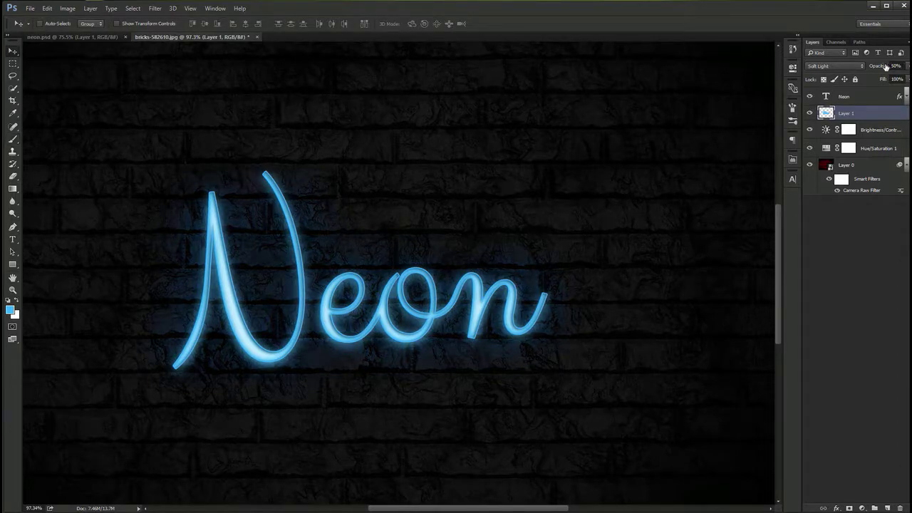
key("ctrl+1")
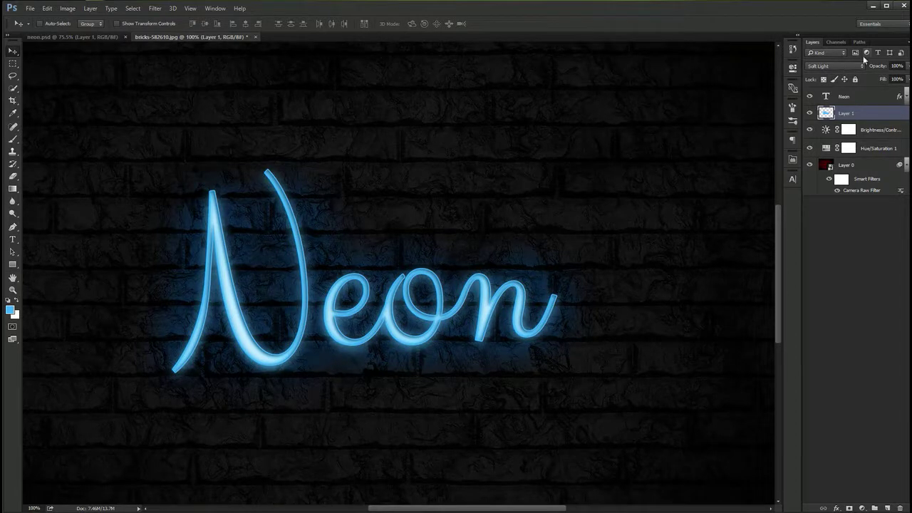
- Set the painted glow layer's opacity to 50% and compare the whole image with the neon.psd document
key("5")
key("b")
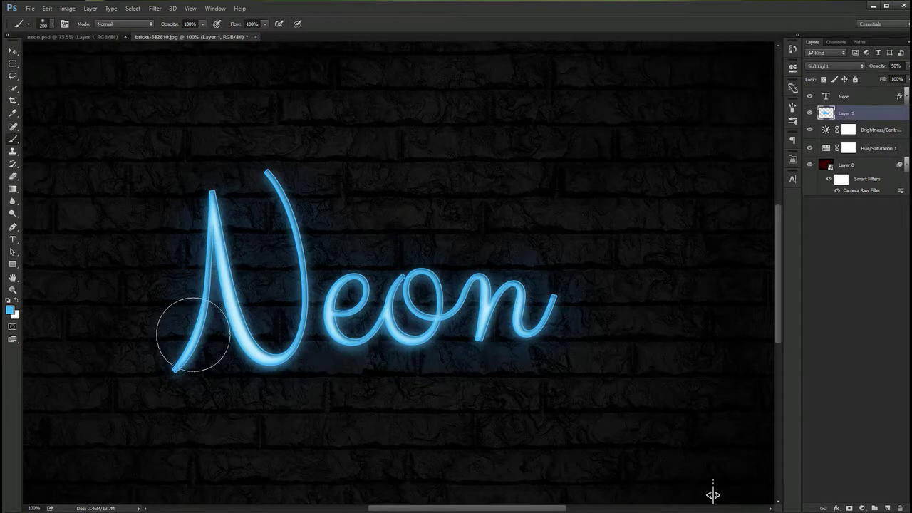
key("v")
key("ctrl+0")
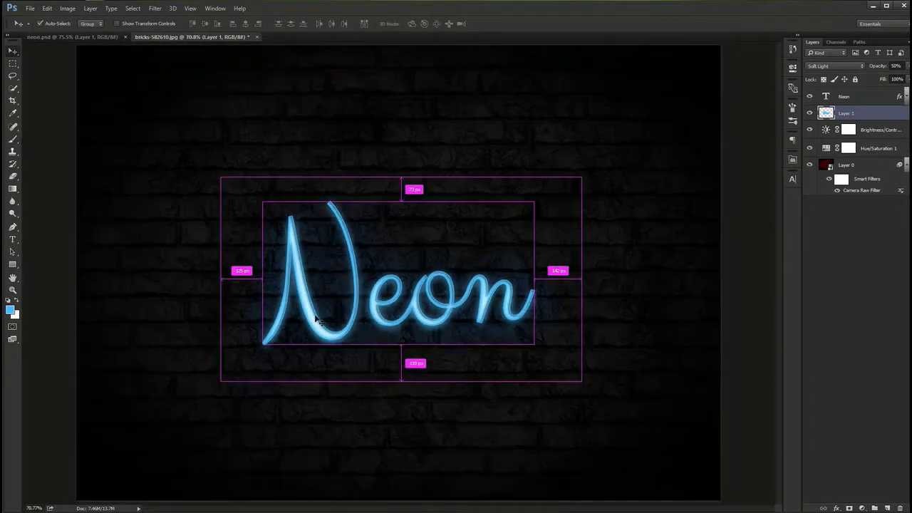
key("ctrl+Tab")
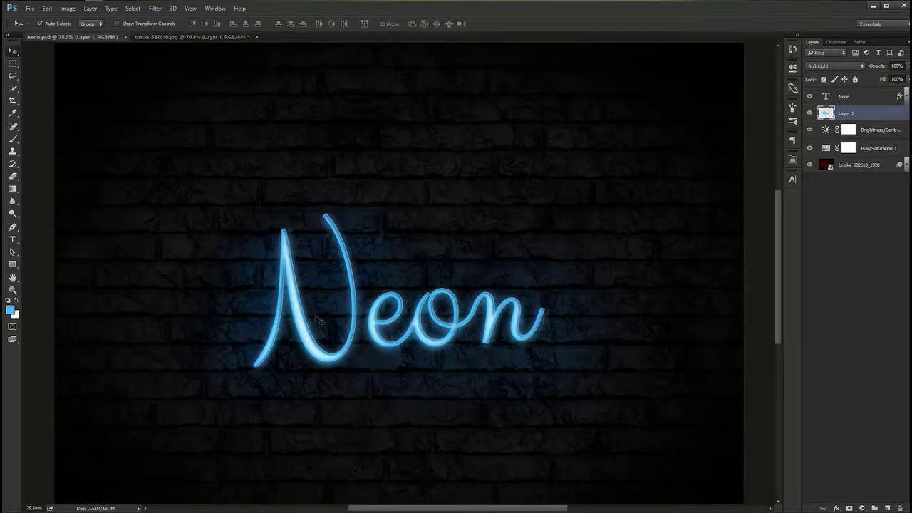
key("ctrl+Tab")
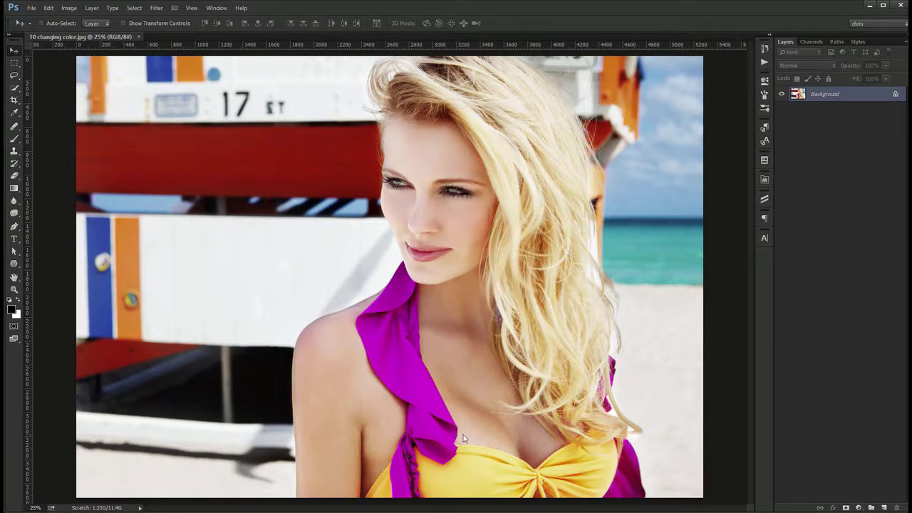
- Add a Selective Color adjustment layer and set its Magentas to Cyan +100%, Magenta +100%, Yellow -100% and Black -100%
left_click(859, 507)
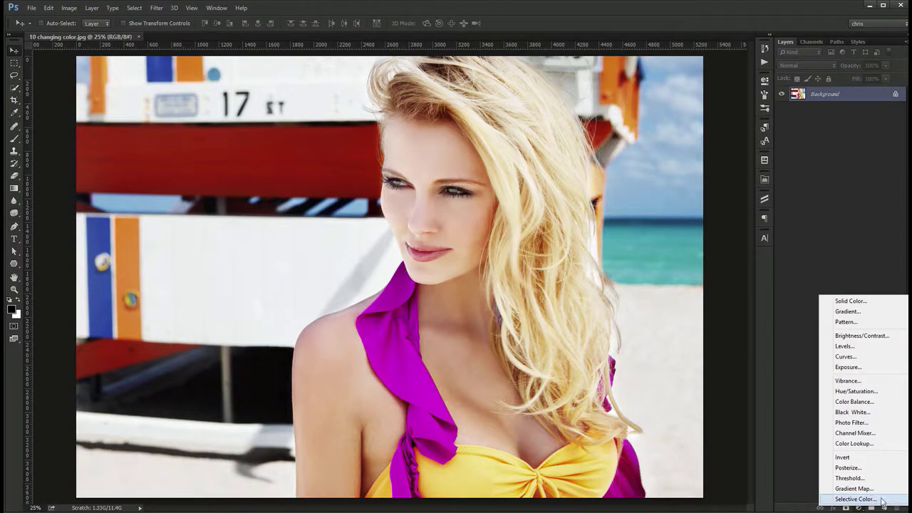
left_click(856, 499)
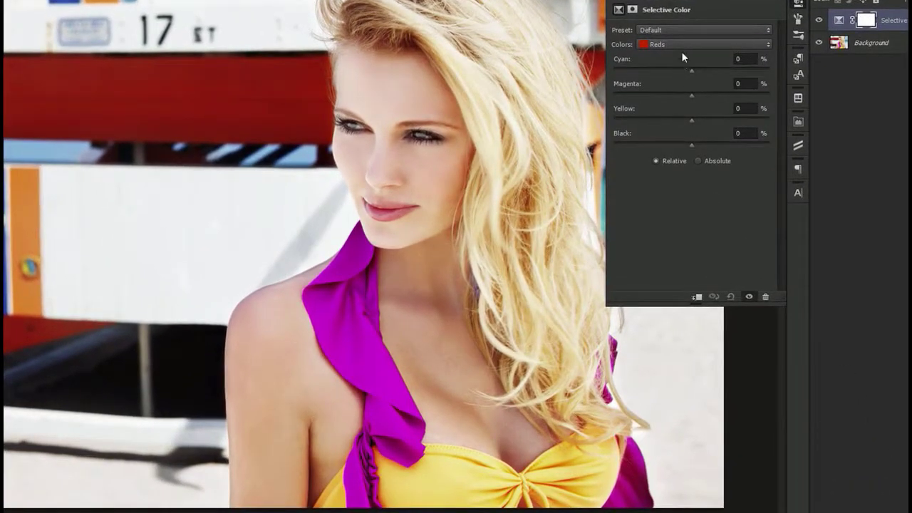
left_click(682, 46)
left_click(677, 101)
left_click_drag(691, 71, 819, 72)
left_click_drag(691, 96, 798, 98)
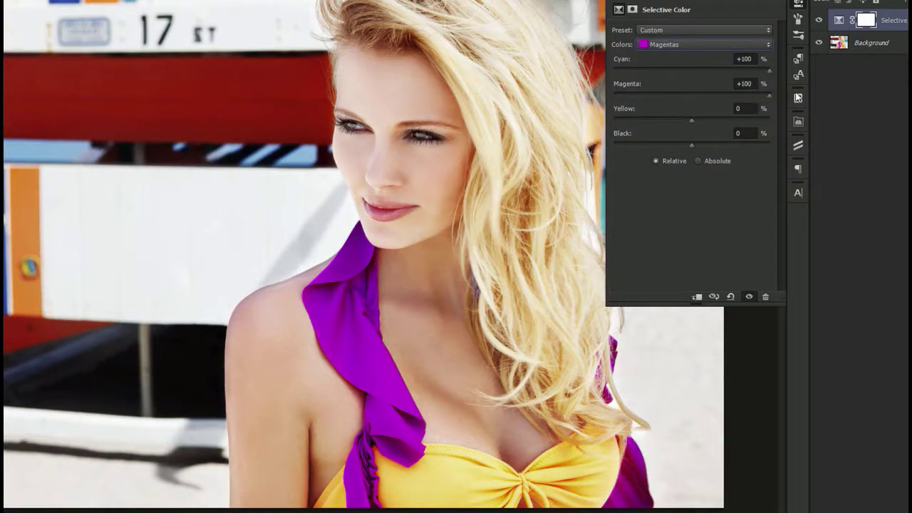
left_click_drag(690, 119, 606, 125)
left_click_drag(691, 145, 602, 146)
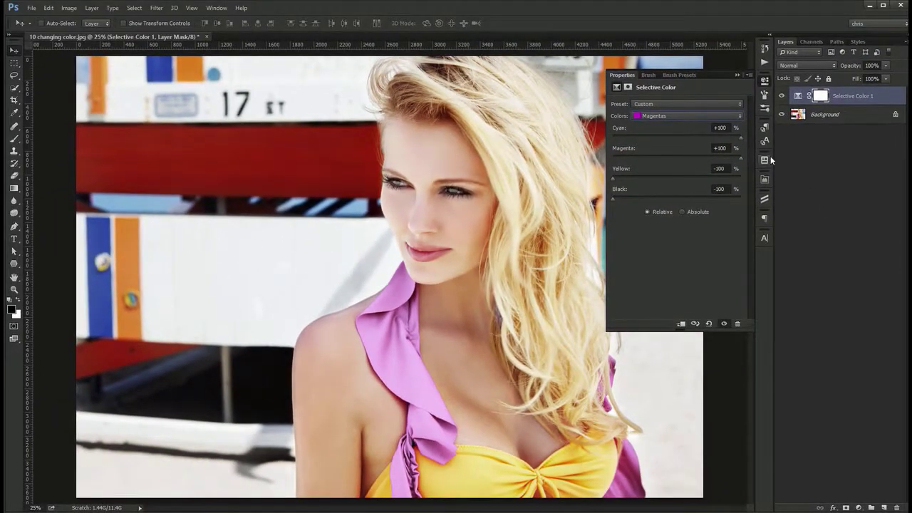
- Try a Cyan value of +100% for the Reds in the Selective Color adjustment, and take the change back
left_click(677, 116)
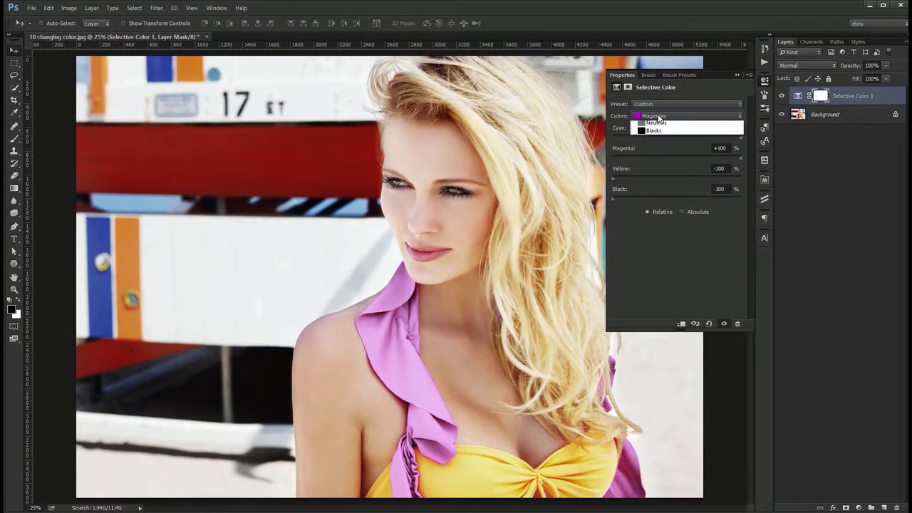
left_click(657, 122)
left_click_drag(676, 139, 860, 149)
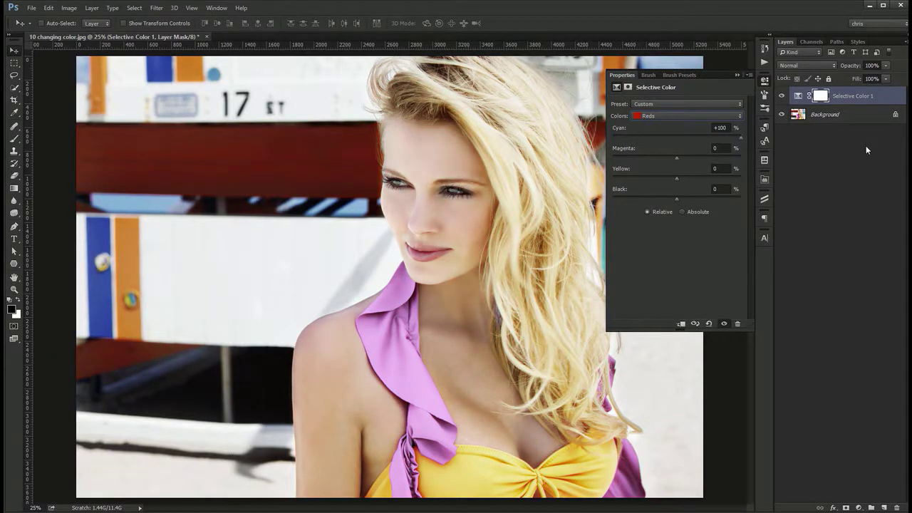
key("ctrl+z")
key("ctrl+z")
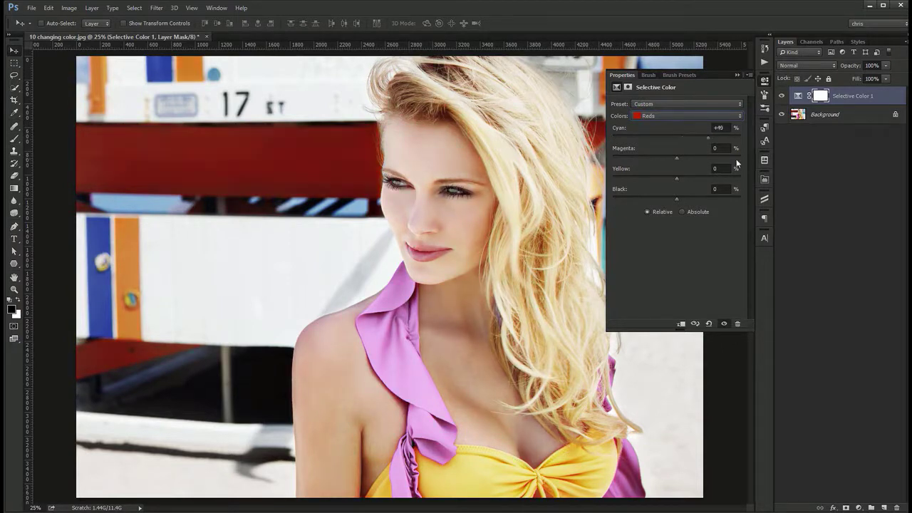
key("ctrl+z")
left_click_drag(613, 143, 677, 148)
left_click(764, 81)
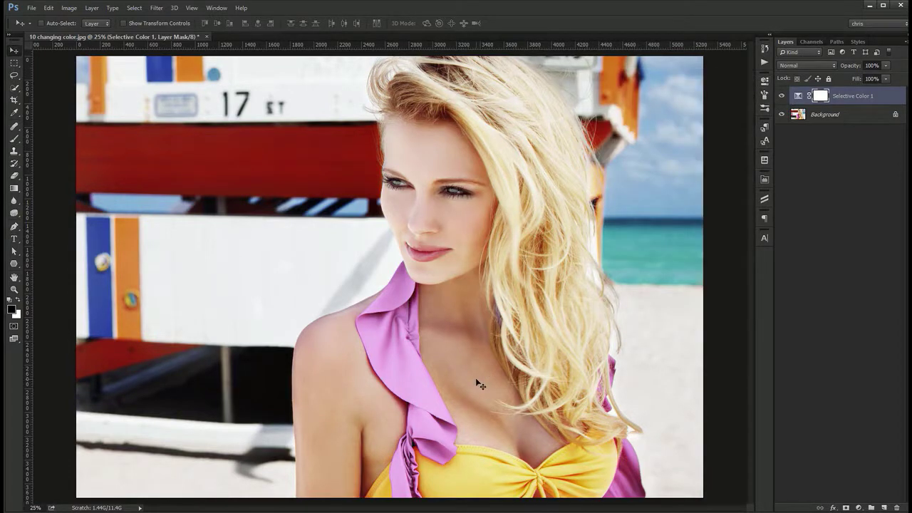
- Set the Reds' Cyan to -100% in the Selective Color adjustment and collapse its properties
left_click(799, 95)
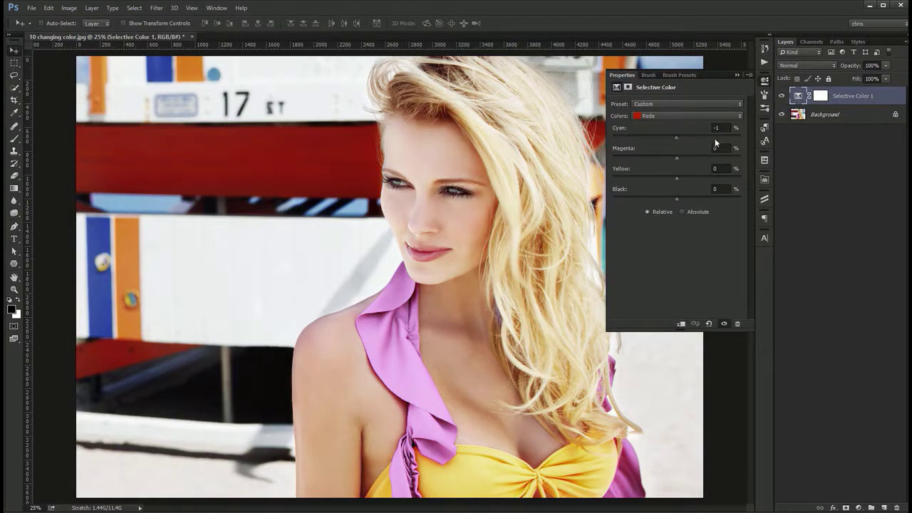
type("-100")
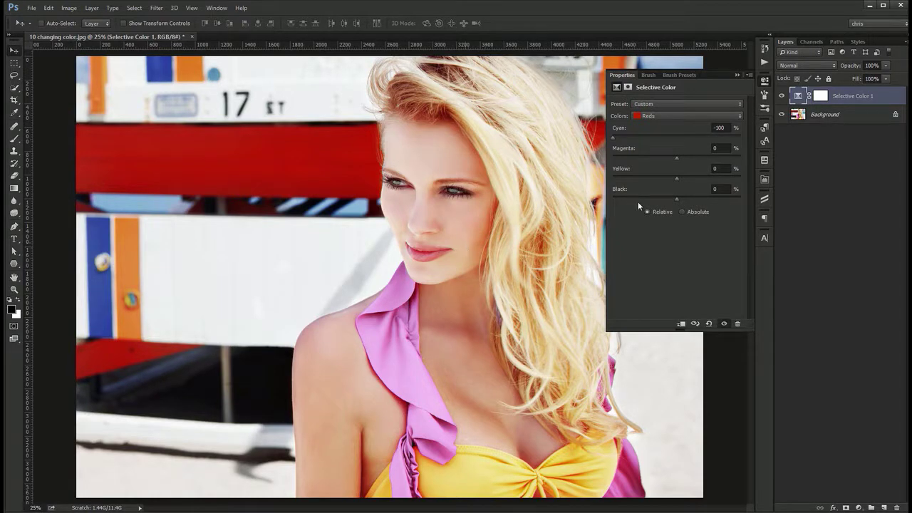
left_click(845, 99)
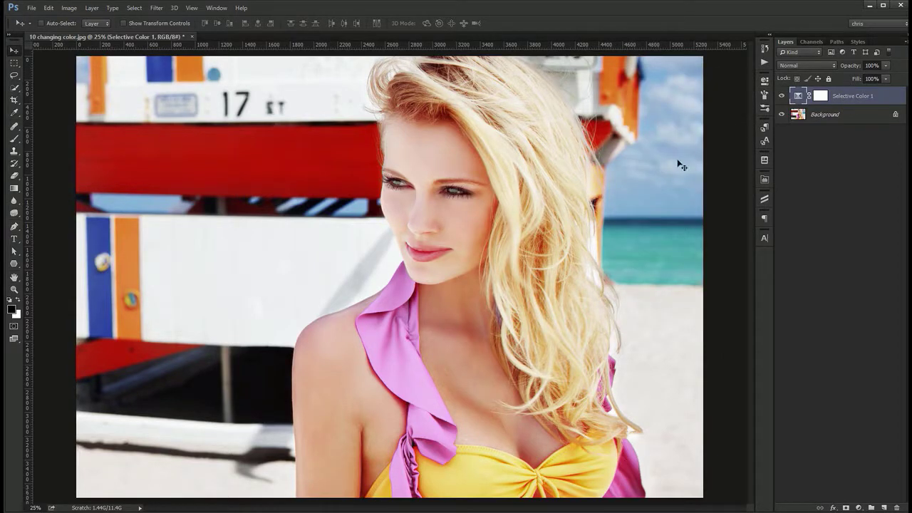
- Revert the image to its last saved state and activate the Color Replacement tool with a 175 px brush
key("F12")
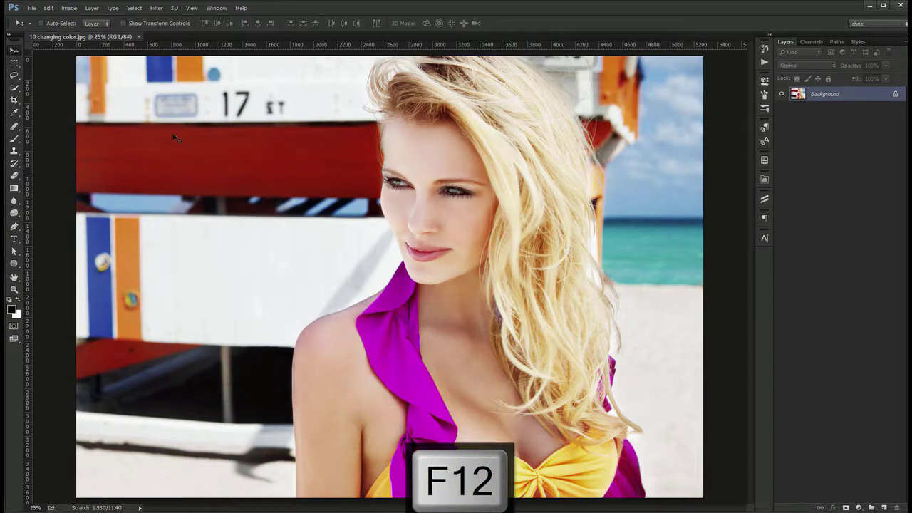
key("b")
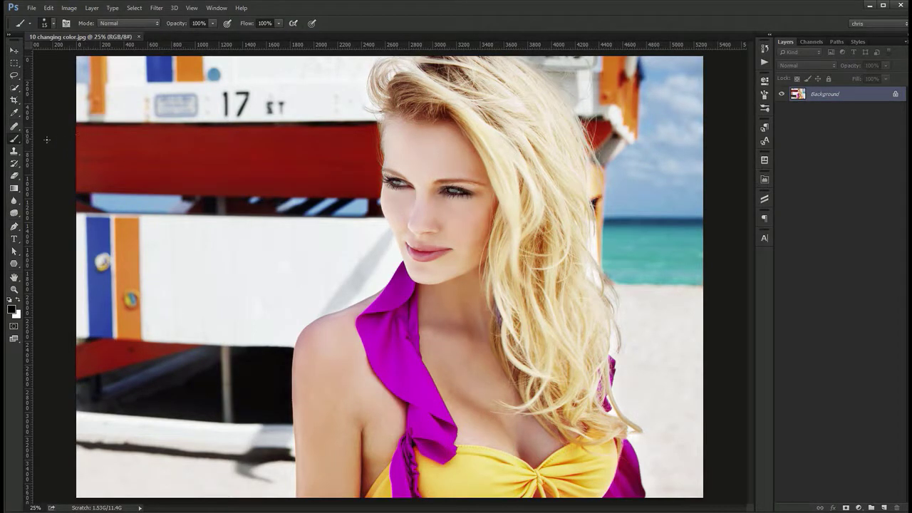
right_click(12, 142)
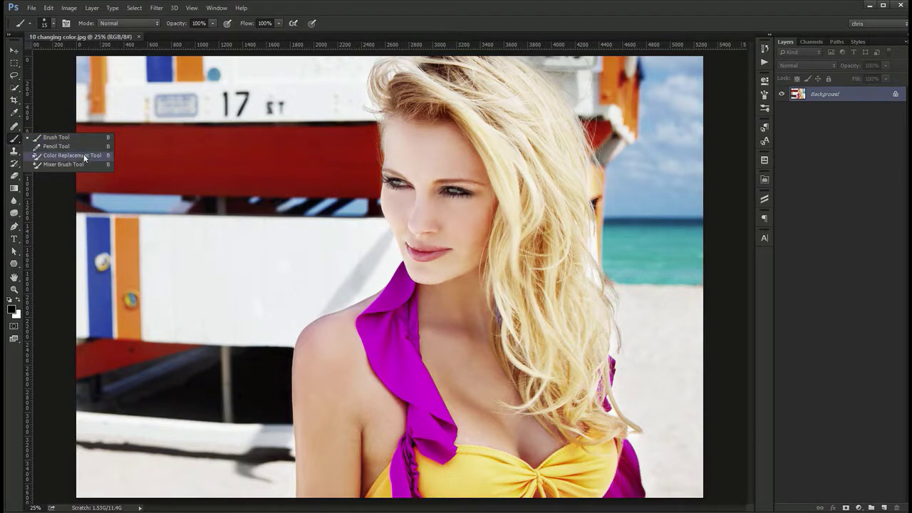
left_click(70, 155)
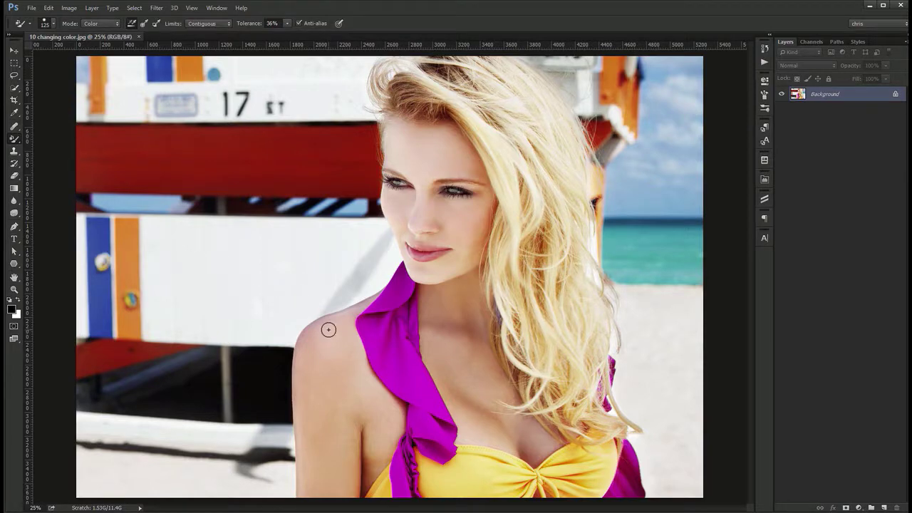
key("bracketright")
key("bracketright")
- Set the foreground colour to a vivid green
key("alt")
left_click(13, 311)
left_click(670, 244)
left_click(649, 191)
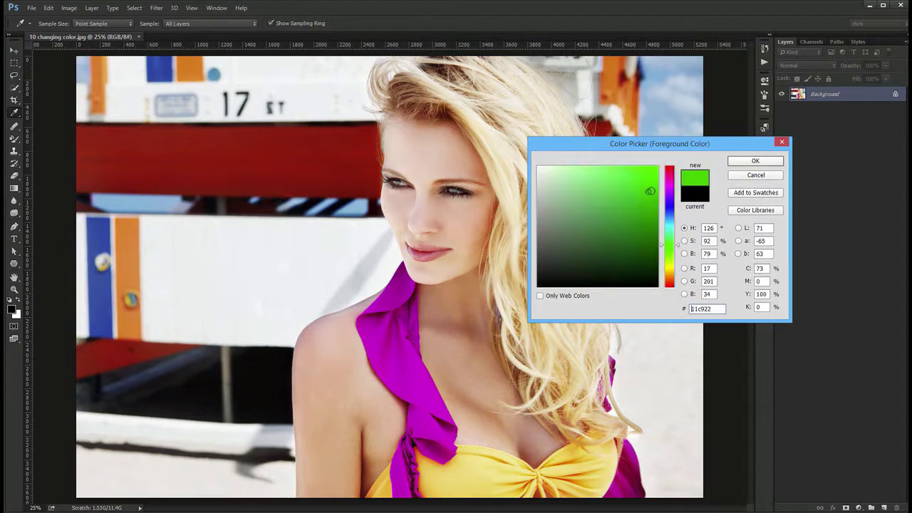
left_click_drag(649, 190, 652, 200)
left_click(752, 162)
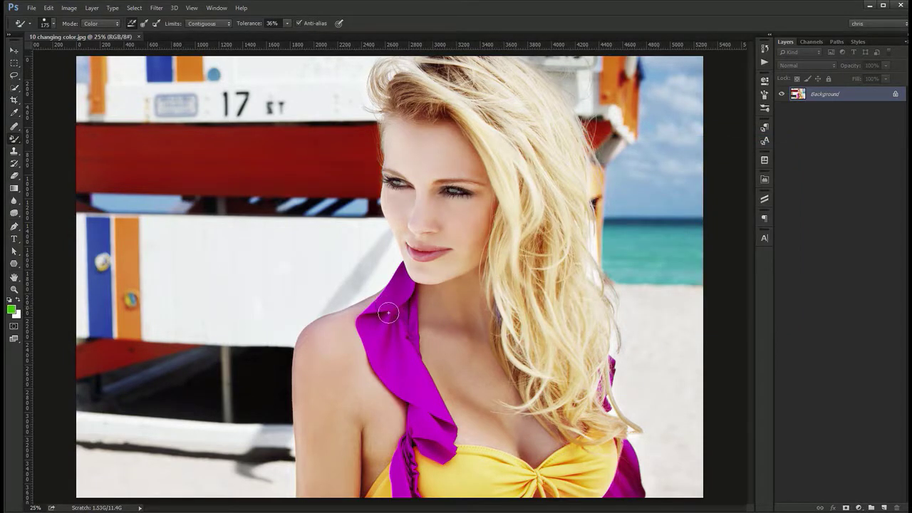
- Select the purple ruffled strap on the woman's shoulder with the Quick Selection tool
key("w")
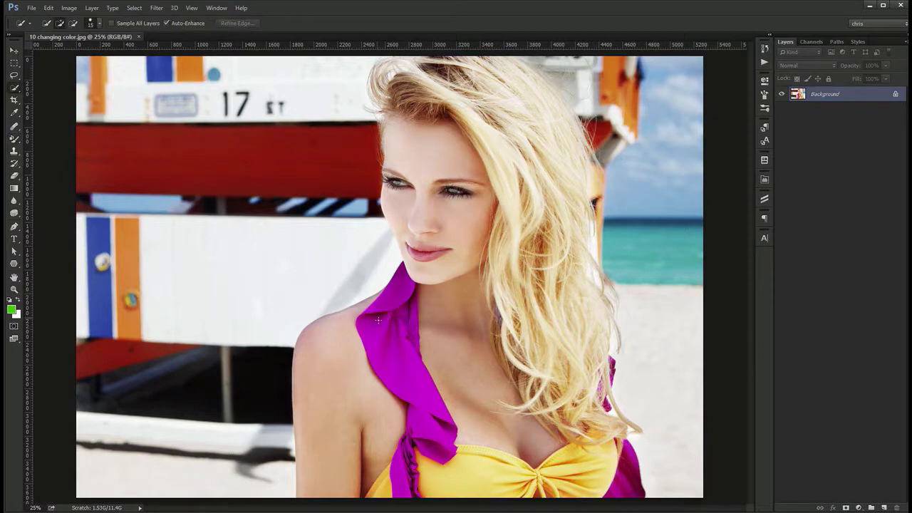
left_click_drag(386, 320, 399, 374)
left_click_drag(406, 435, 401, 456)
- Try recolouring the upper part of the selected purple strap green with the Color Replacement tool, and undo the painting
key("b")
mouse_move(410, 324)
left_mouse_down()
mouse_move(406, 282)
mouse_move(394, 303)
left_mouse_up()
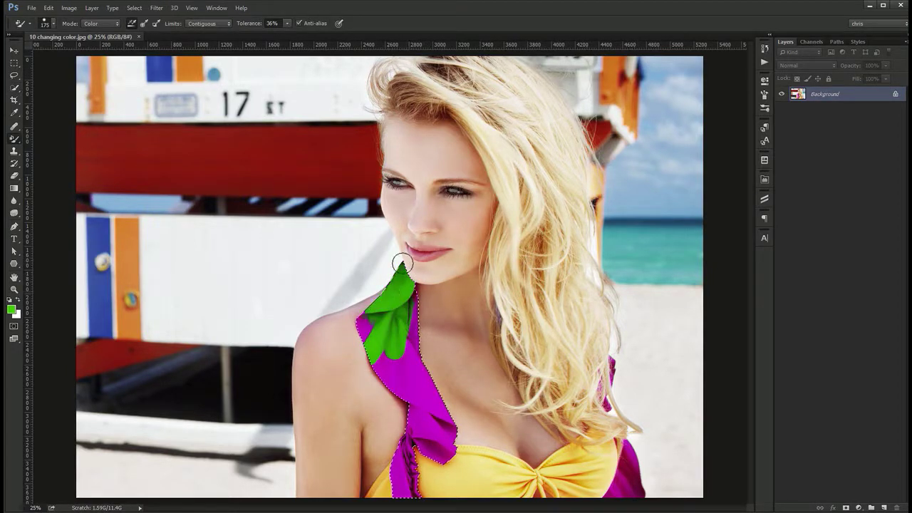
key("ctrl+z")
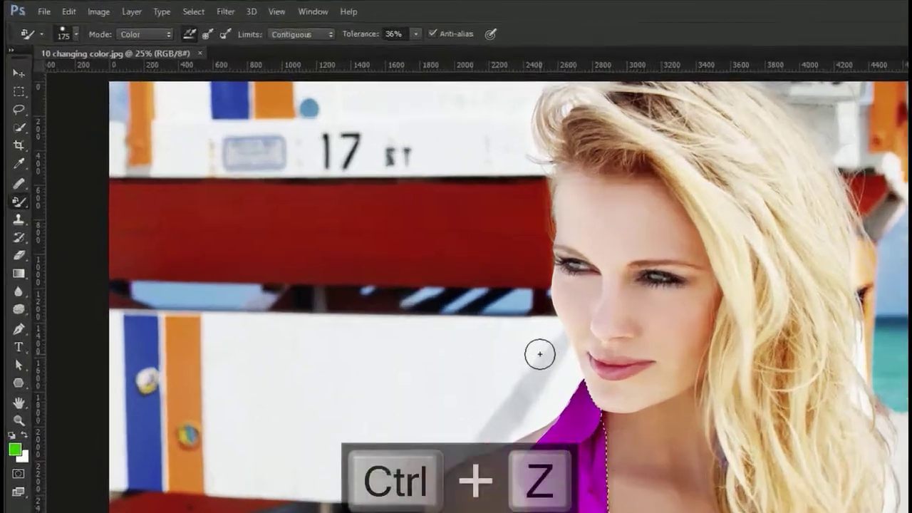
- Set the Color Replacement brush to 300 px, keep its mode at Color and set the tolerance to 32%
key("bracketright")
key("bracketright")
key("bracketright")
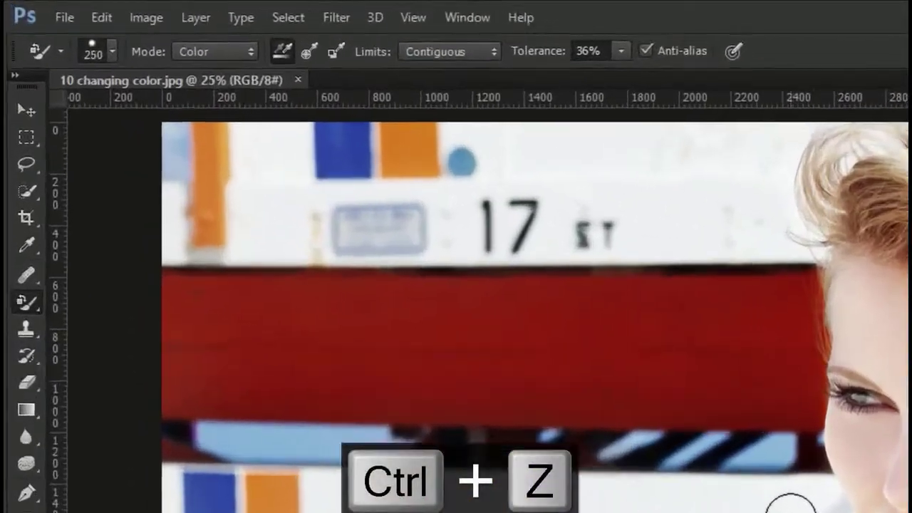
left_click(156, 34)
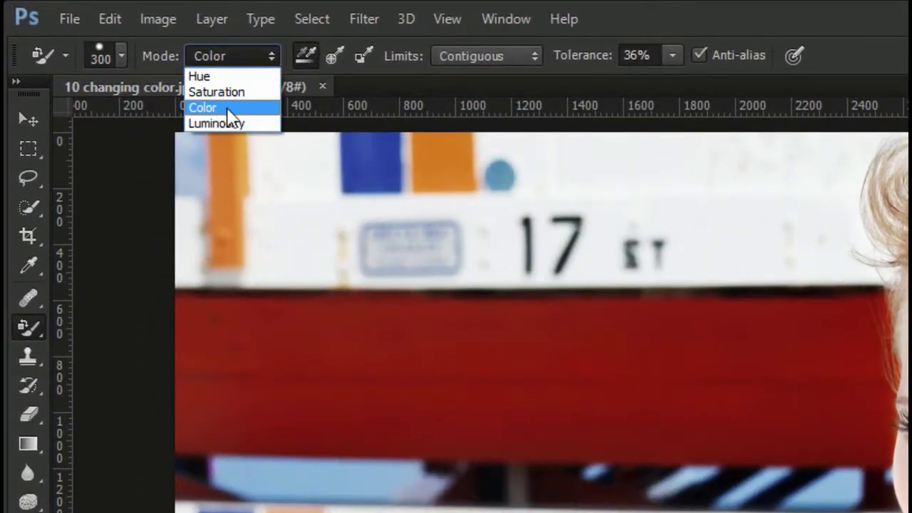
left_click(246, 106)
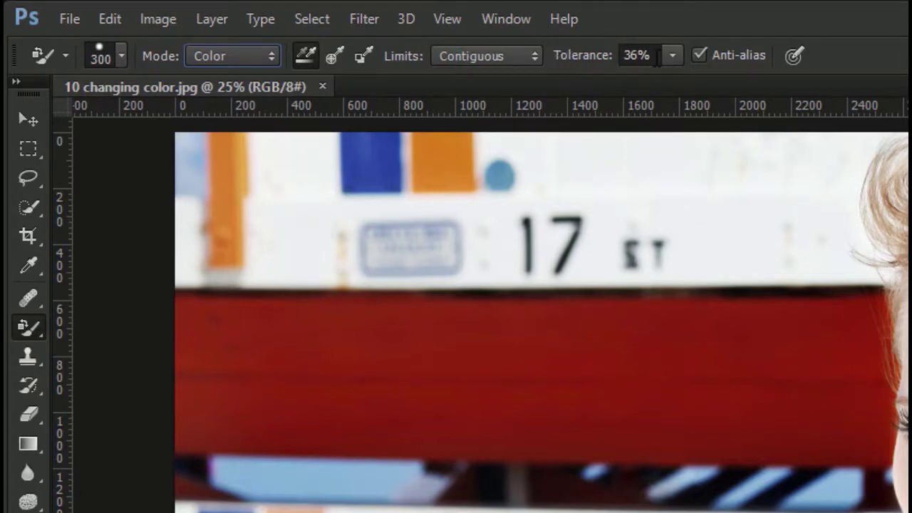
left_click_drag(605, 62, 596, 61)
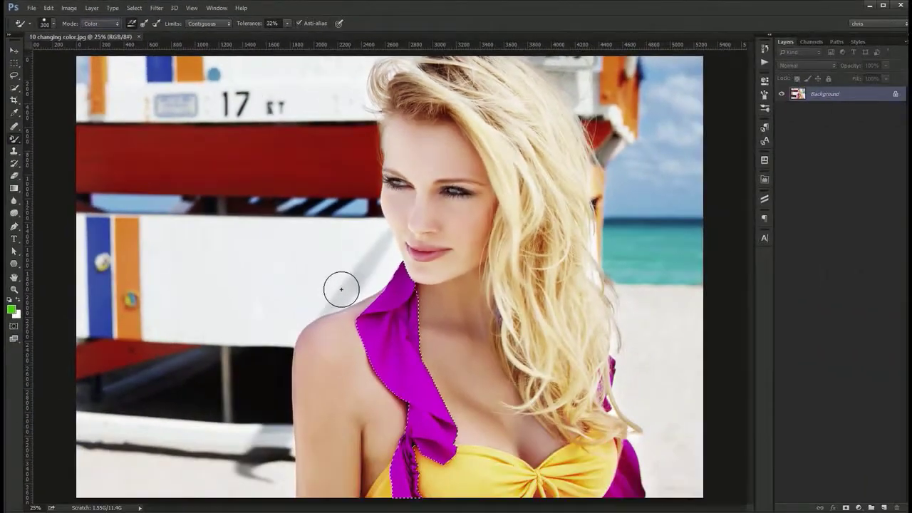
- Recolour the whole selected purple strap green, including its gathered lower end, and clear the selection
mouse_move(378, 292)
left_mouse_down()
mouse_move(377, 318)
mouse_move(403, 298)
mouse_move(383, 336)
mouse_move(373, 337)
mouse_move(390, 315)
mouse_move(404, 453)
mouse_move(398, 351)
mouse_move(376, 423)
mouse_move(468, 404)
mouse_move(472, 414)
mouse_move(439, 410)
mouse_move(415, 365)
mouse_move(395, 462)
mouse_move(462, 462)
mouse_move(448, 406)
mouse_move(464, 485)
left_mouse_up()
key("z")
key("b")
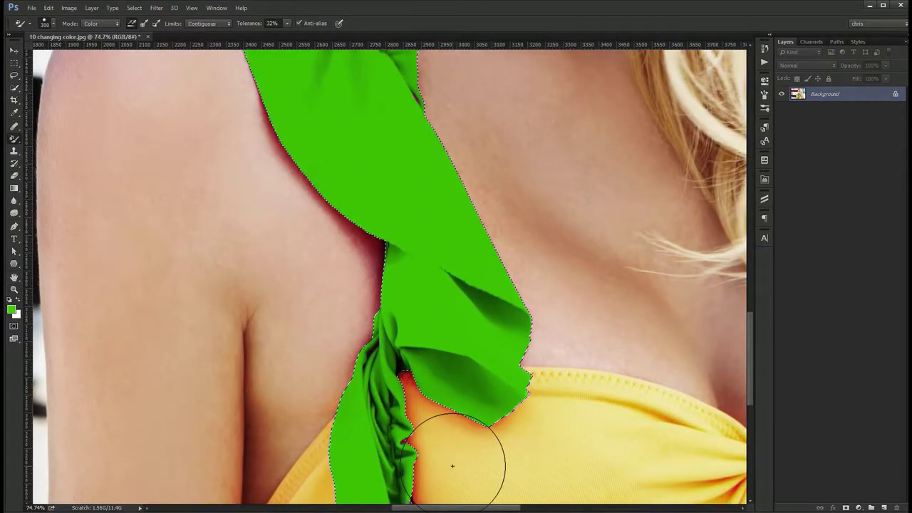
scroll(452, 467, "down", 2)
key("bracketleft")
key("ctrl+d")
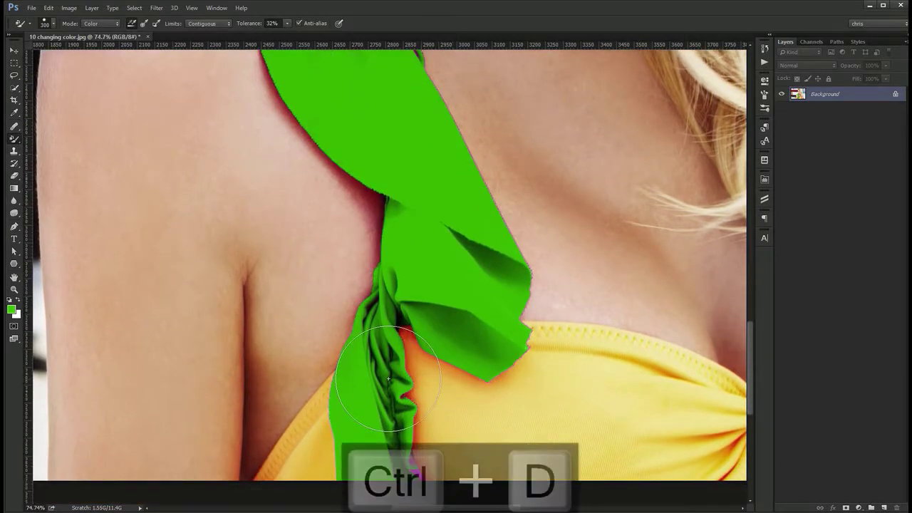
- Try retouching the gathered edge of the green strap with an 80 px brush, and undo the stroke
key("bracketleft")
key("bracketleft")
key("bracketleft")
key("bracketleft")
key("bracketleft")
key("bracketleft")
key("bracketleft")
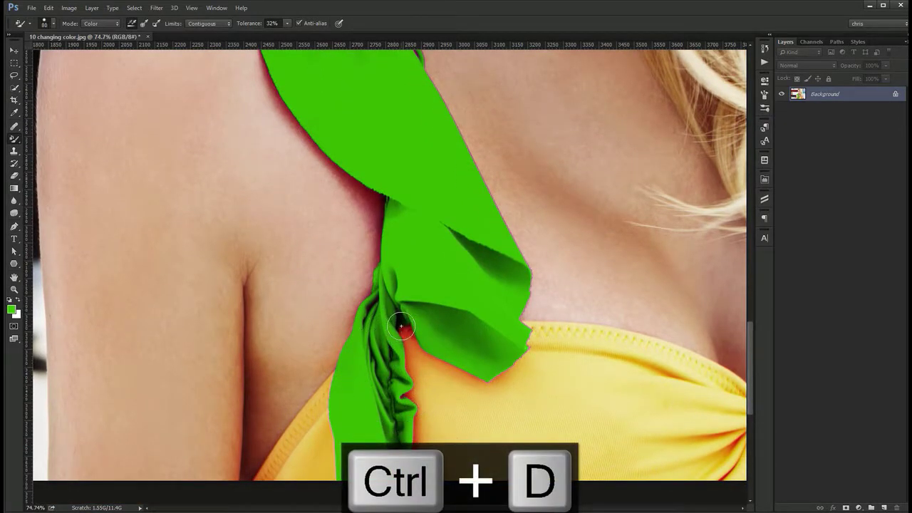
left_click_drag(408, 349, 396, 428)
key("ctrl+z")
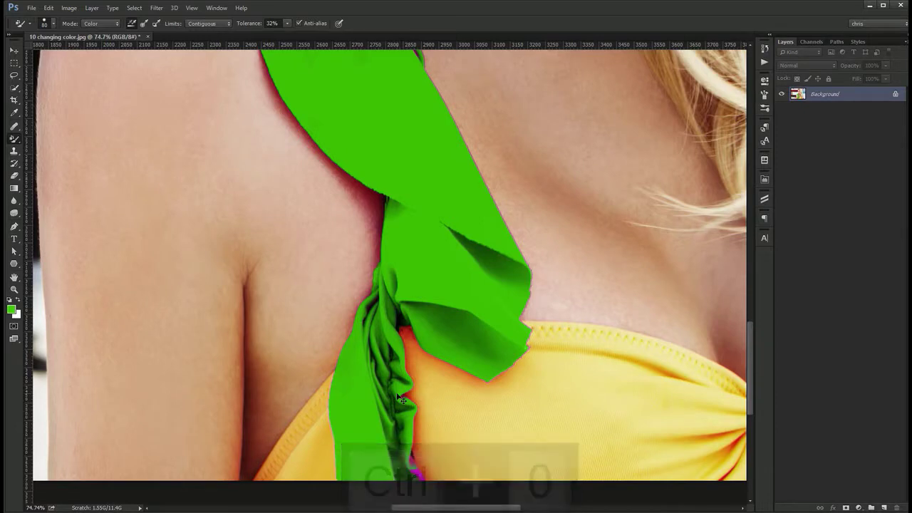
key("ctrl+0")
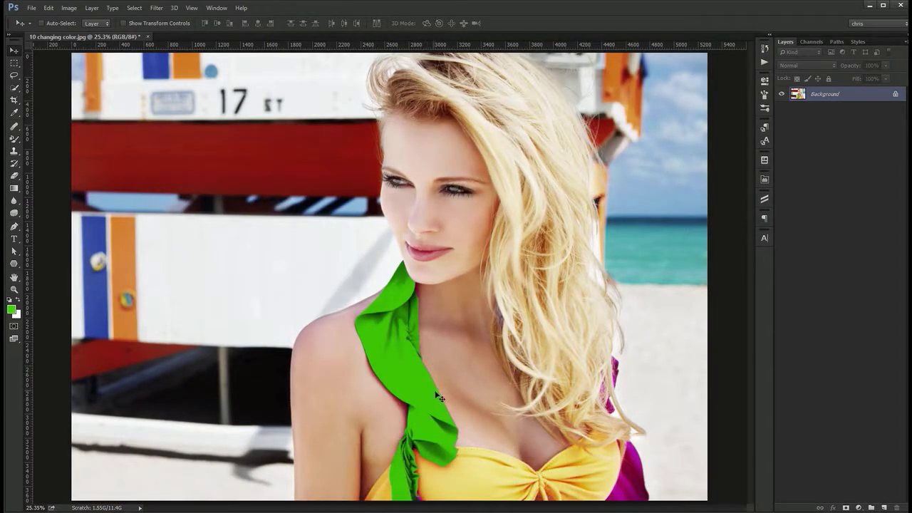
- Revert the portrait to its saved version and select the whole purple strap with the Quick Selection tool
key("F12")
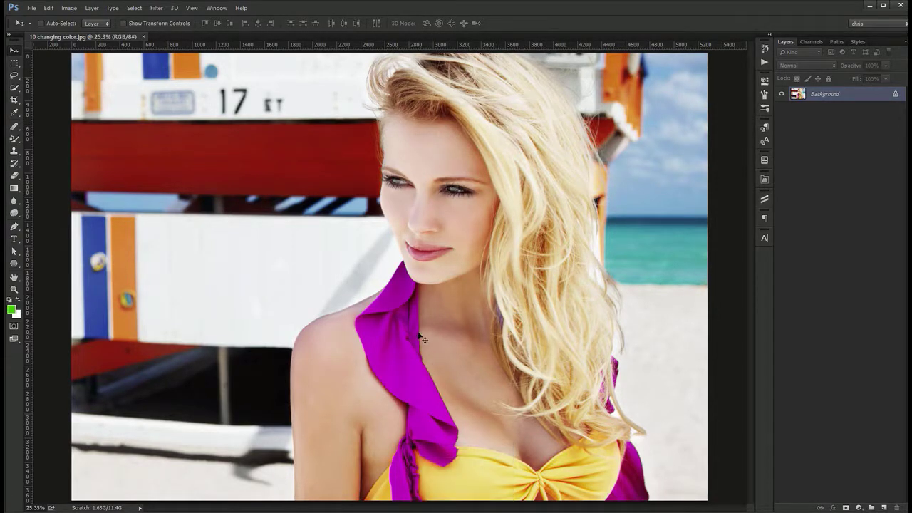
key("w")
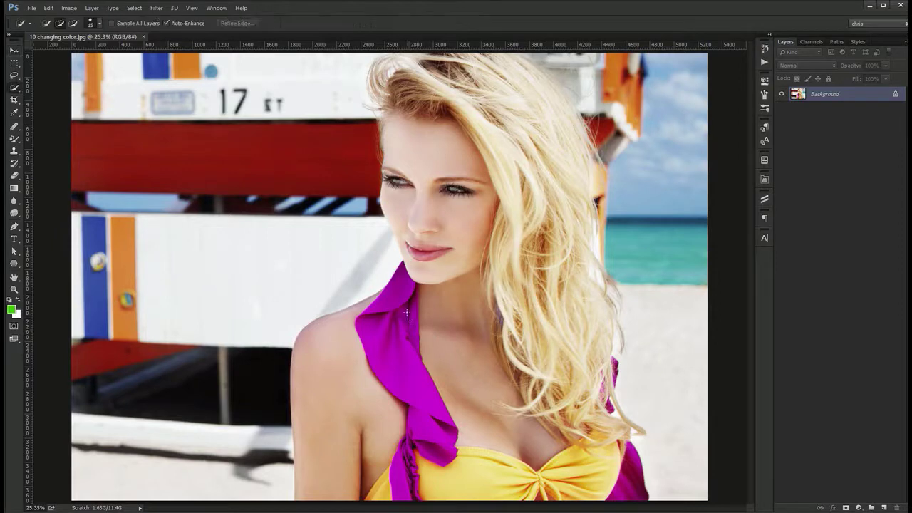
left_click(136, 8)
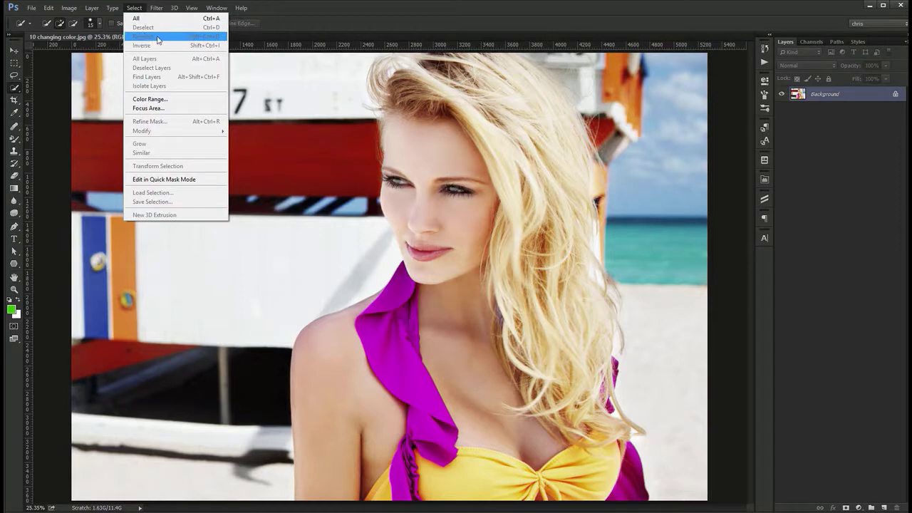
key("Escape")
left_click(399, 321)
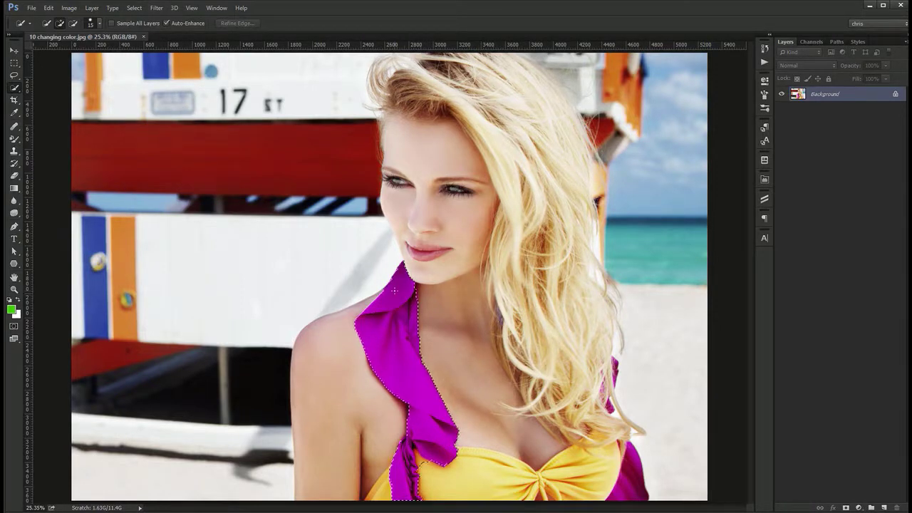
- Add a Hue/Saturation adjustment layer over the selected strap with Colorize on, hue 239, saturation 62 and lightness +37
left_click(859, 508)
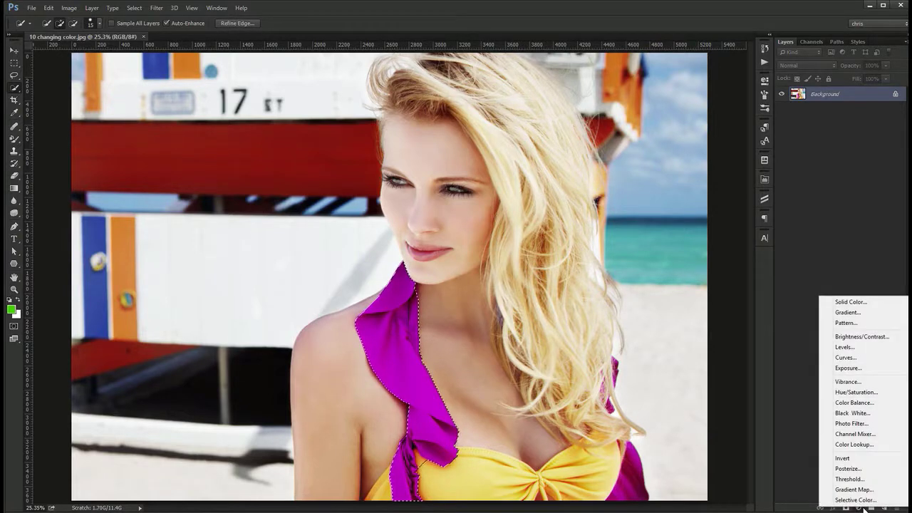
left_click(866, 392)
left_click(678, 195)
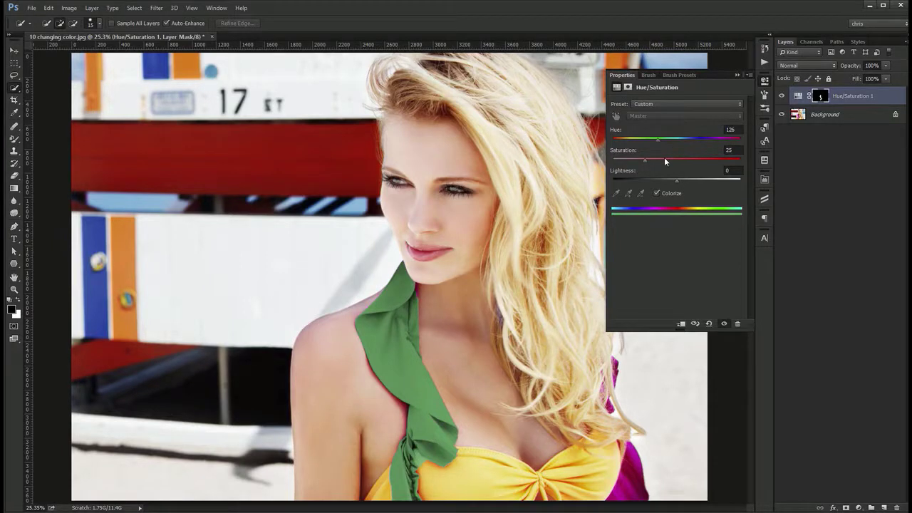
left_click_drag(666, 159, 611, 144)
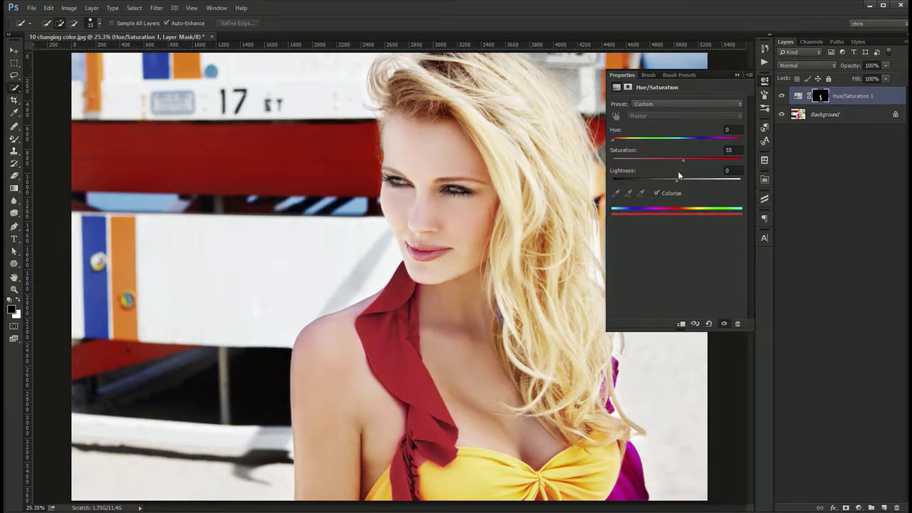
left_click_drag(677, 183, 698, 139)
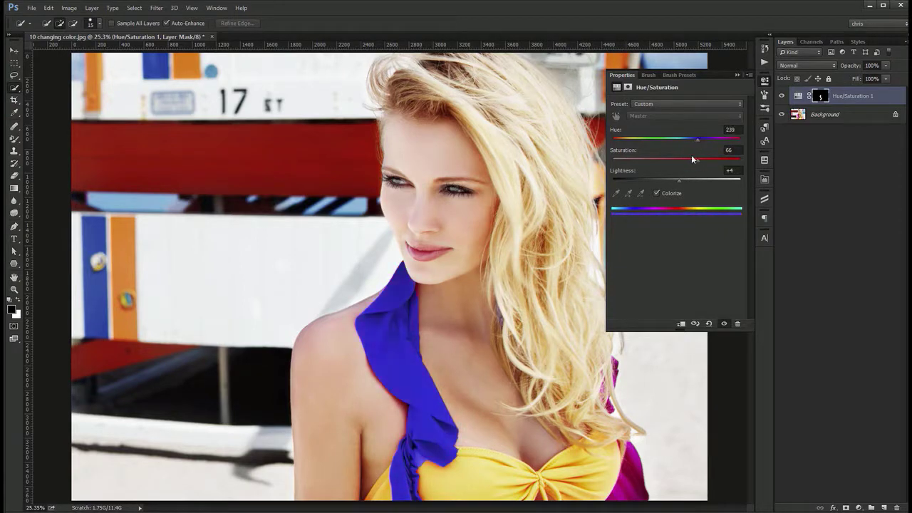
mouse_move(689, 179)
left_mouse_down()
mouse_move(676, 163)
mouse_move(700, 163)
mouse_move(702, 184)
mouse_move(693, 164)
left_mouse_up()
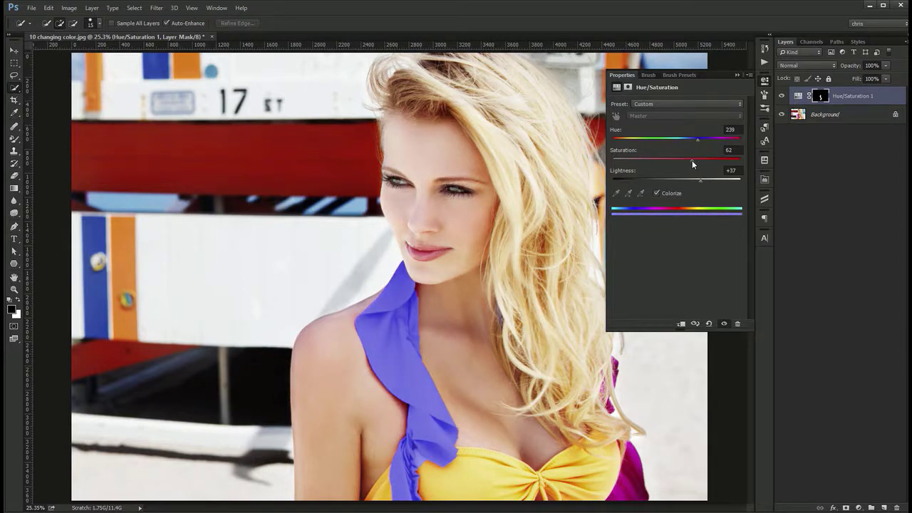
- Refine the Hue/Saturation layer mask along the strap's gathered edge with a 25 px Brush, removing the blue tint from the yellow fabric
key("z")
left_click_drag(439, 477, 499, 476)
key("b")
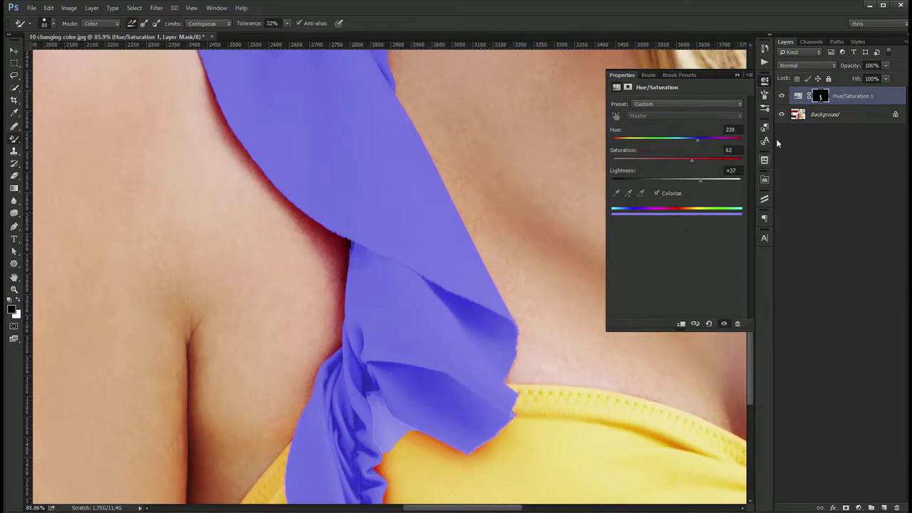
left_click(820, 96)
right_click(14, 139)
left_click(57, 137)
mouse_move(378, 456)
left_mouse_down()
mouse_move(389, 426)
mouse_move(387, 448)
mouse_move(441, 473)
left_mouse_up()
key("z")
key("b")
key("bracketright")
left_click_drag(294, 290, 324, 420)
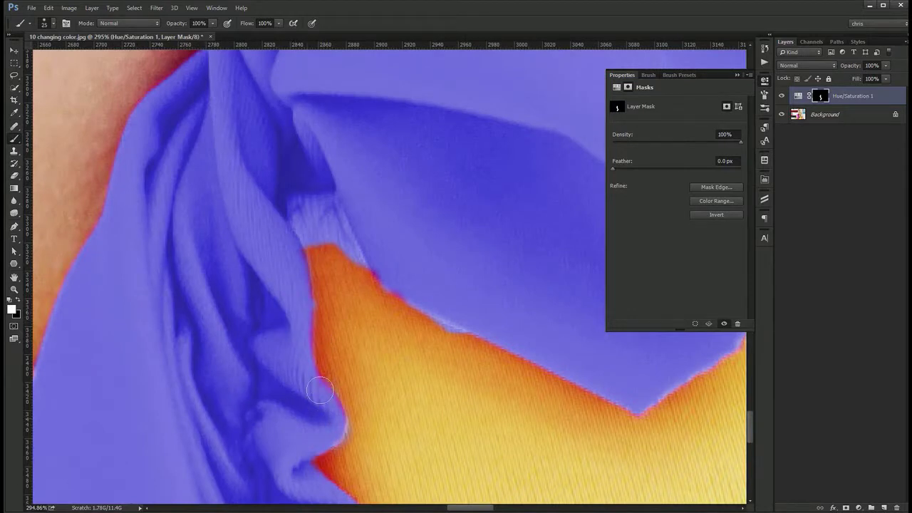
mouse_move(330, 293)
left_mouse_down()
mouse_move(333, 317)
mouse_move(341, 305)
mouse_move(320, 218)
mouse_move(321, 246)
mouse_move(312, 191)
left_mouse_up()
key("x")
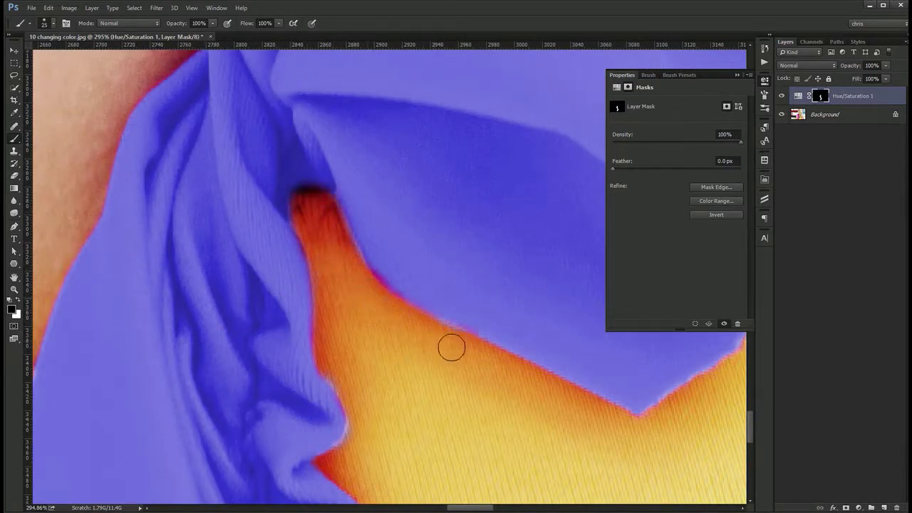
key("ctrl+0")
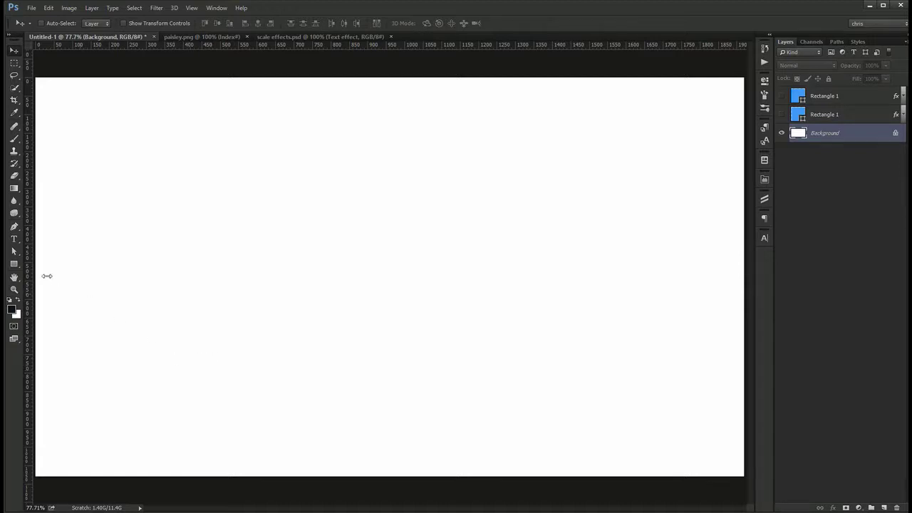
- Activate the Custom Shape tool, look through the shape library's preset options and enlarge the shape list
left_click_drag(15, 268, 93, 306)
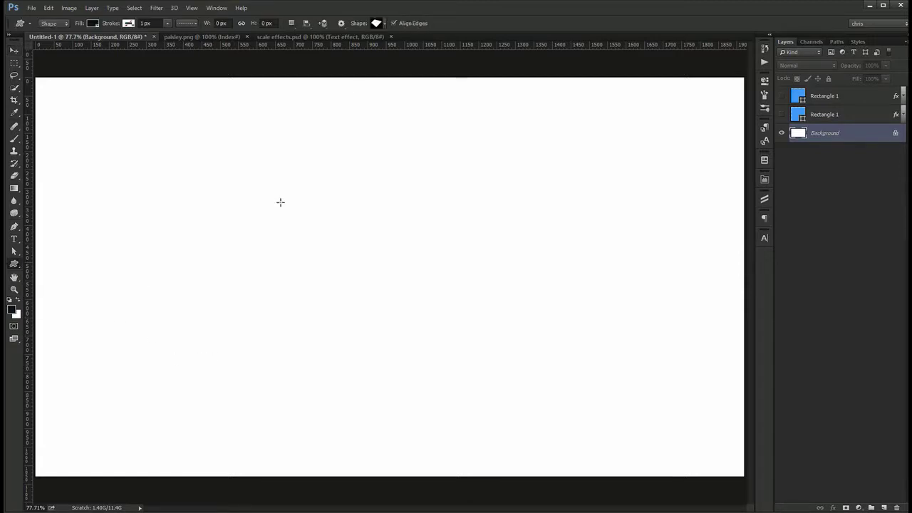
left_click(383, 24)
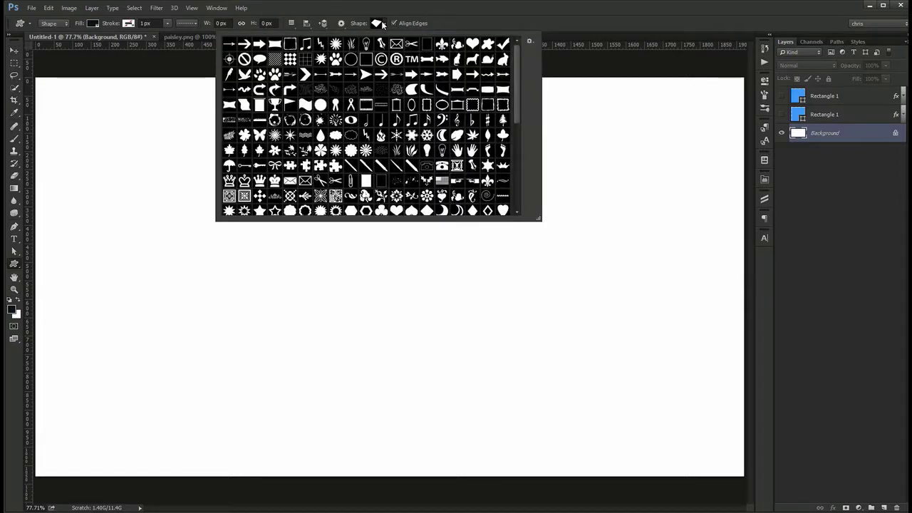
left_click(529, 42)
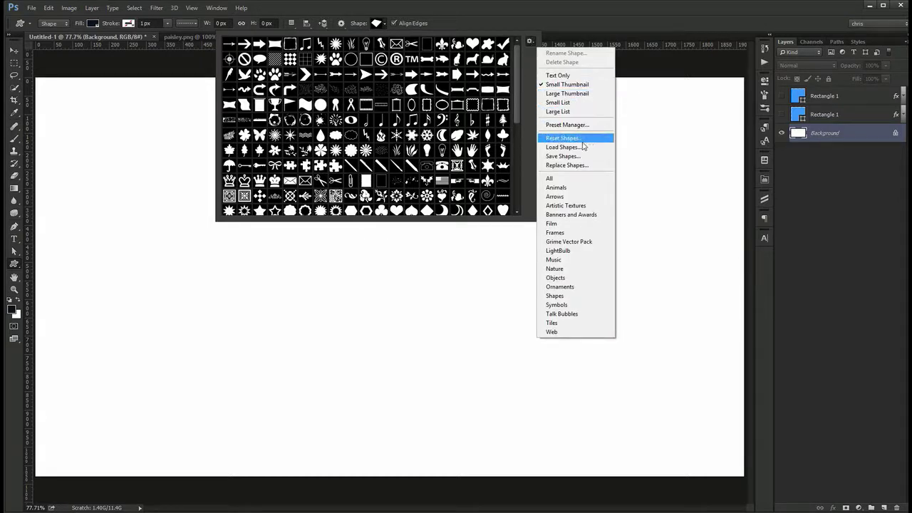
left_click(562, 124)
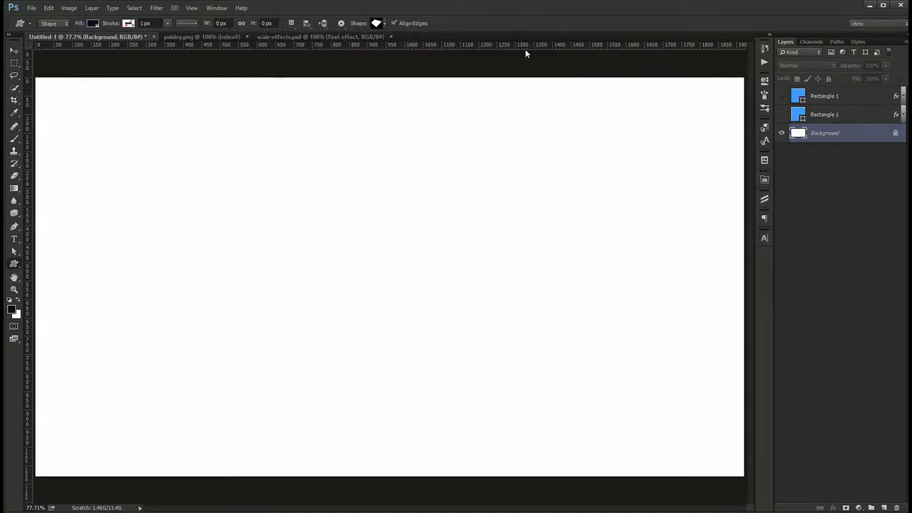
left_click(385, 24)
left_click_drag(538, 218, 540, 247)
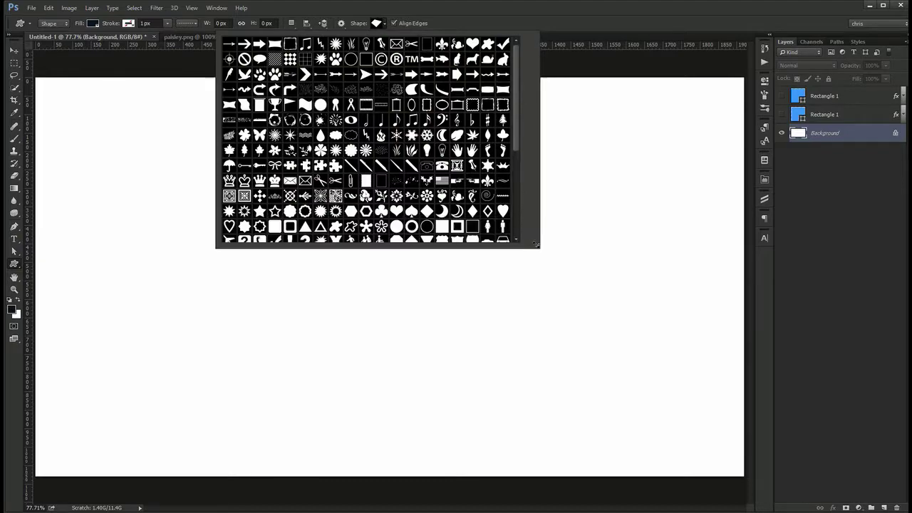
key("Escape")
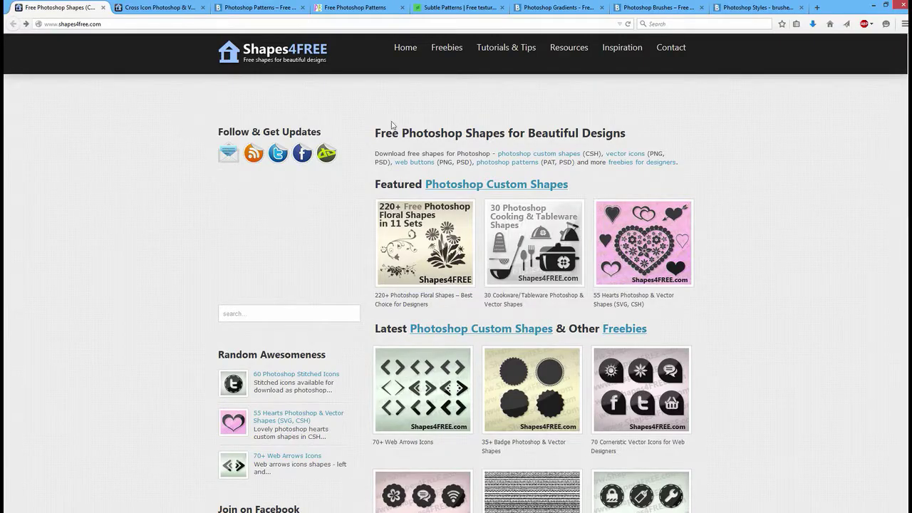
- In the browser, download cross-Shapes4FREE.zip from the Cross Icon shapes page and open its cross-Shapes4FREE folder in WinRAR
left_click(174, 8)
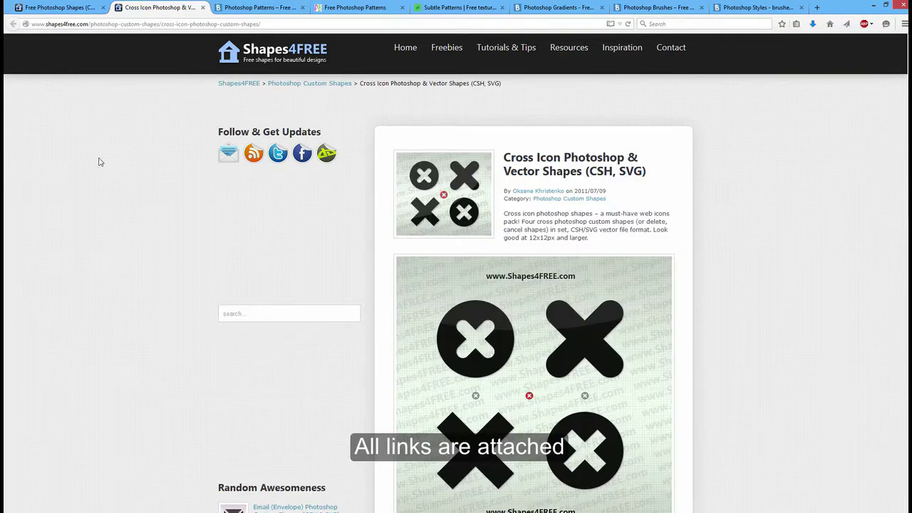
scroll(153, 274, "down", 5)
left_click(452, 343)
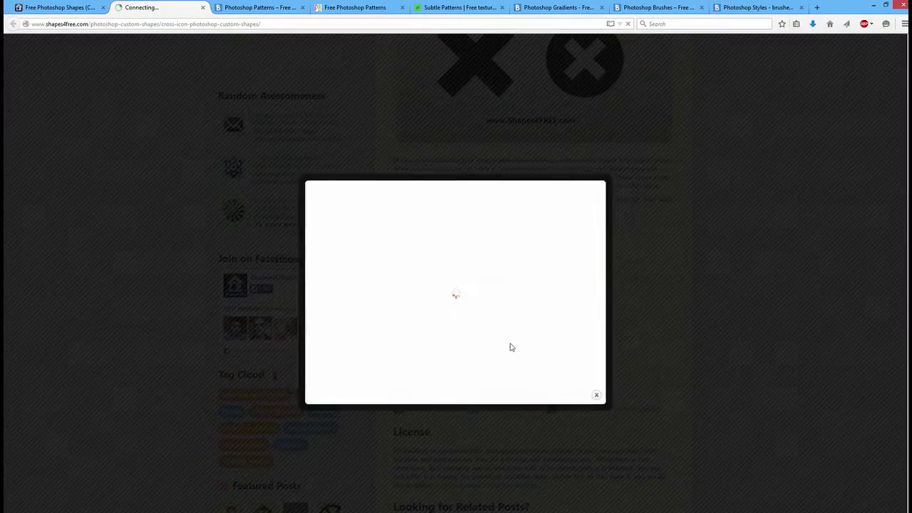
left_click(296, 335)
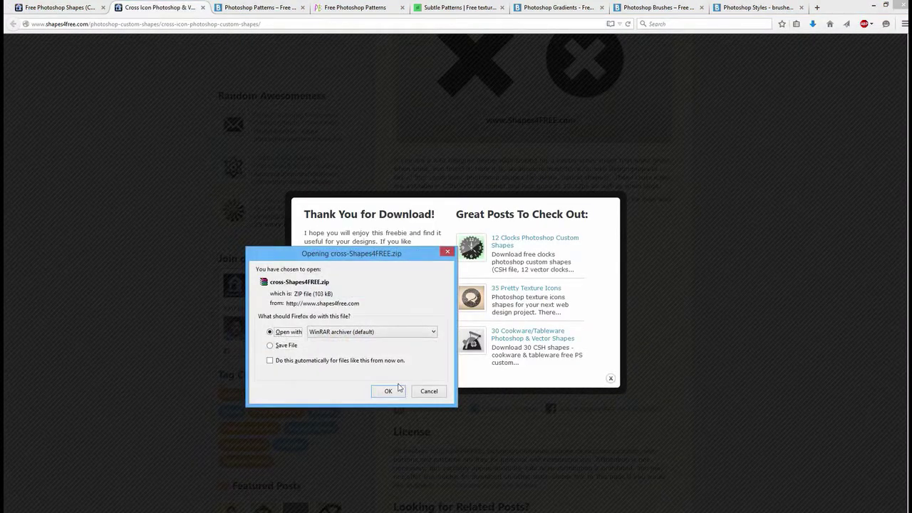
left_click(388, 391)
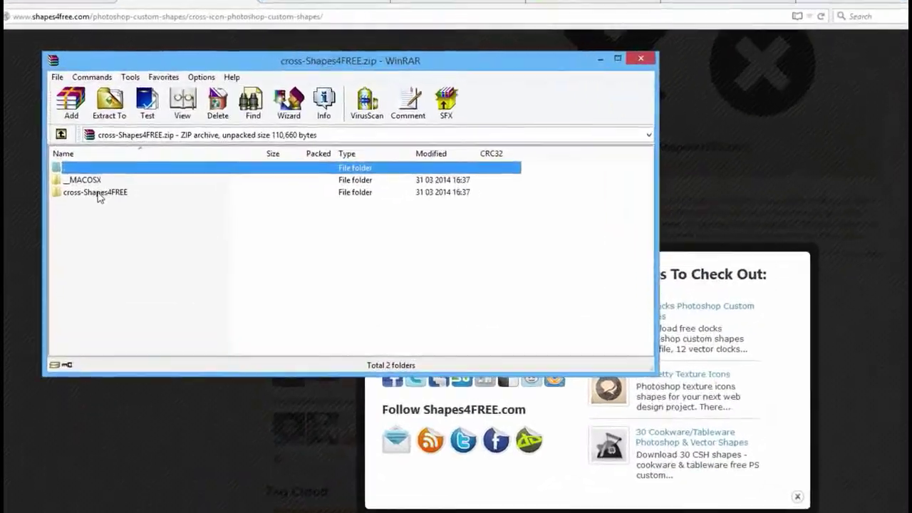
double_click(106, 153)
left_click(106, 154)
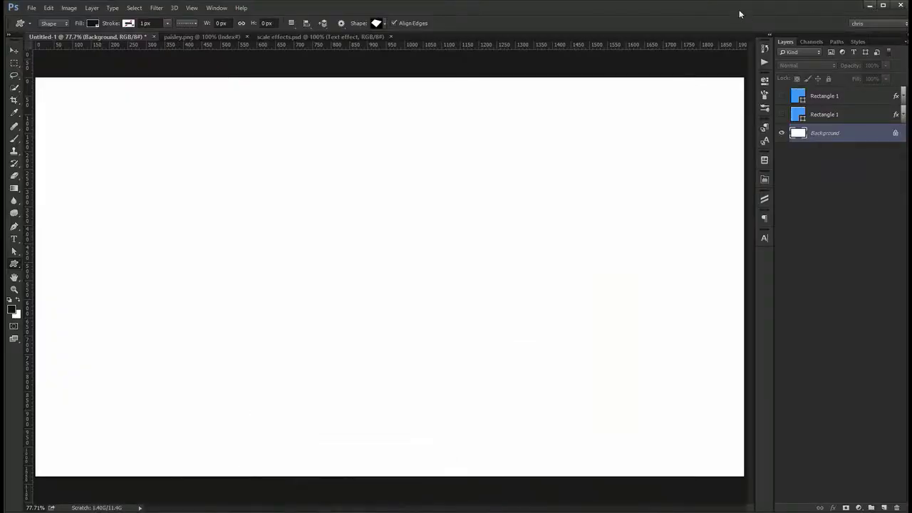
- Load the custom shapes from the desktop file tick-shapes-Shapes4FREE.csh into Photoshop, accepting the security warning
left_click(869, 5)
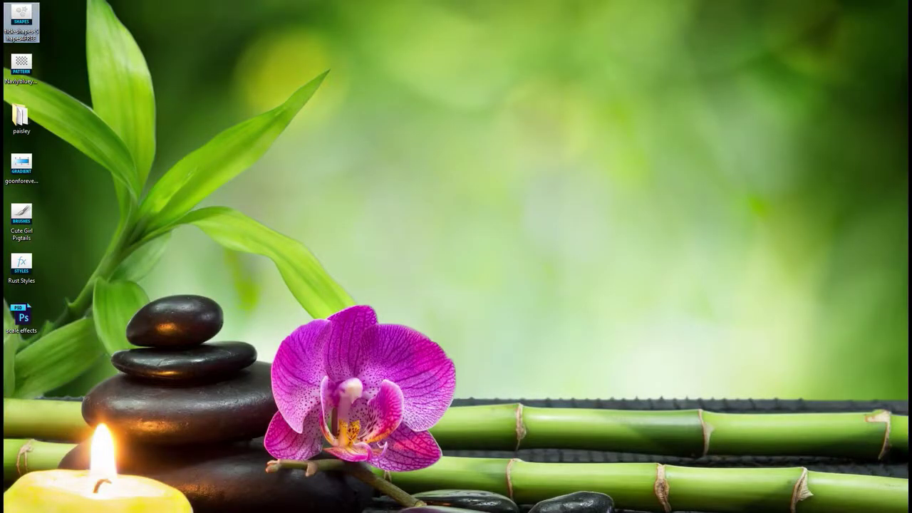
double_click(22, 21)
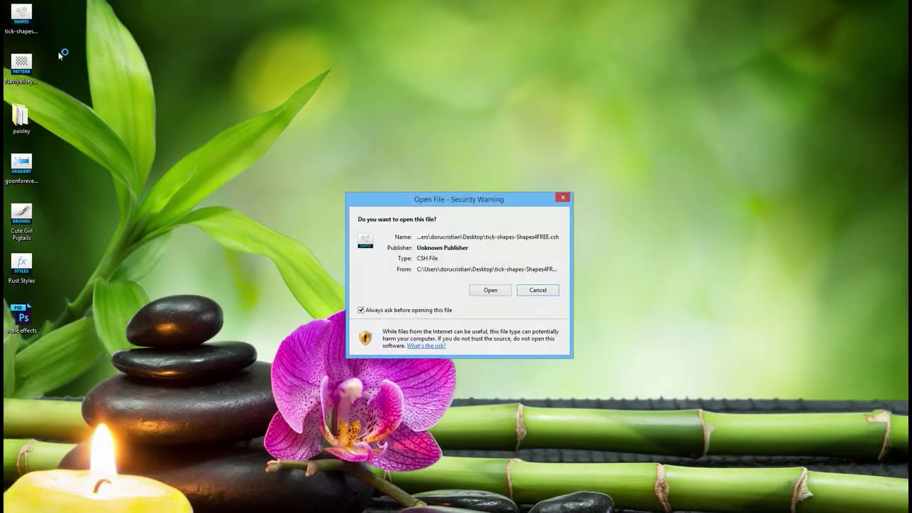
left_click(490, 290)
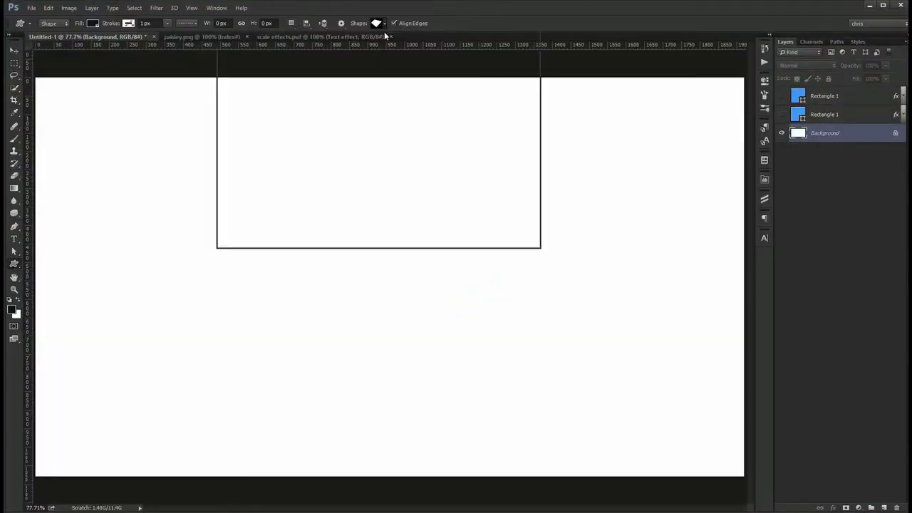
- Examine the tick shapes at the end of the custom shape library and its loading options
left_click(384, 24)
left_click_drag(517, 109, 521, 216)
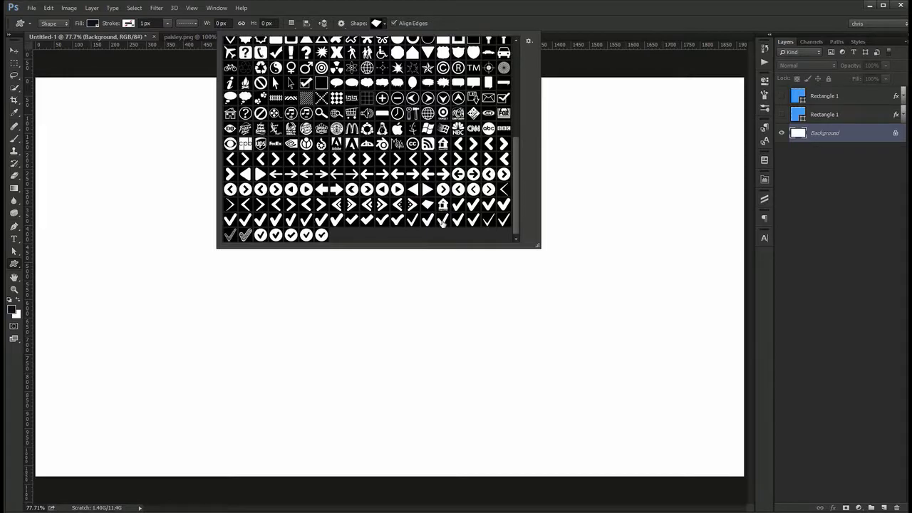
left_click(528, 38)
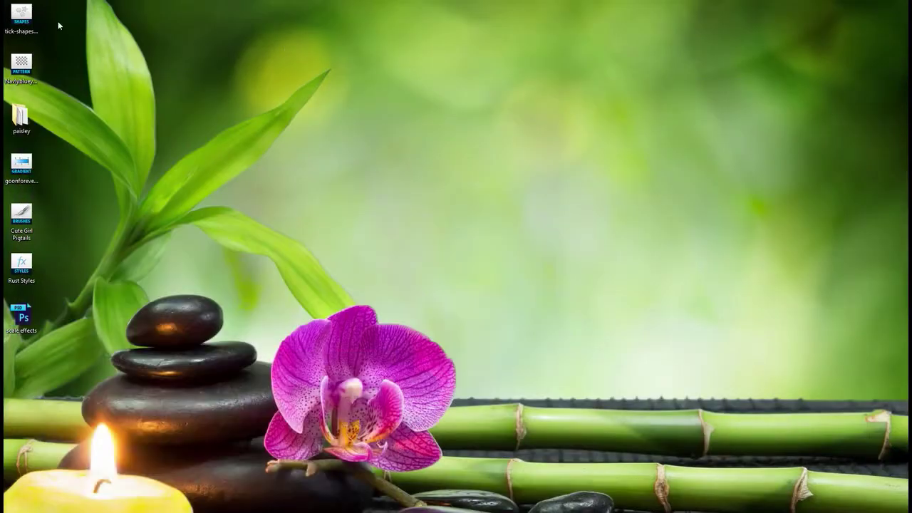
- On the desktop, check which application is set to open the tick-shapes file and dismiss the choice
right_click(21, 25)
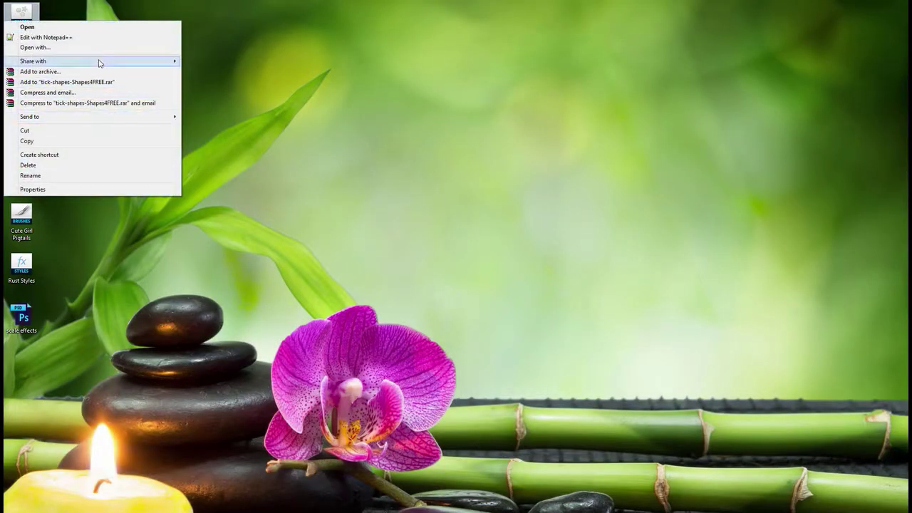
left_click(113, 51)
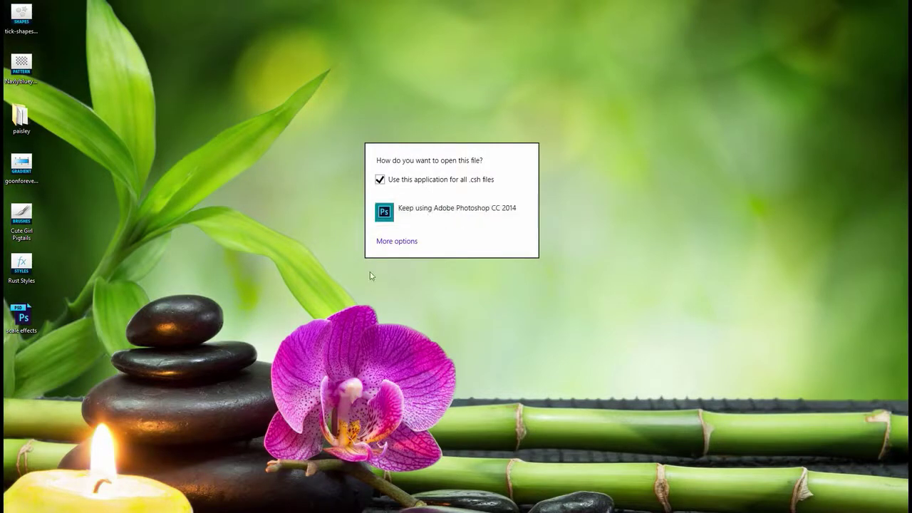
left_click(292, 317)
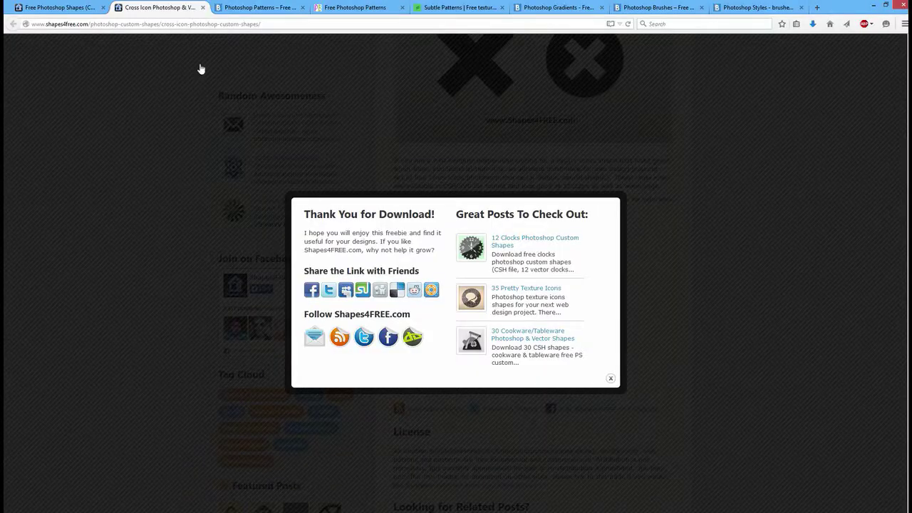
- Switch to the browser, close the Cross Icon page and examine the pattern collections on Brusheezy and myPhotoshopBrushes
middle_click(162, 5)
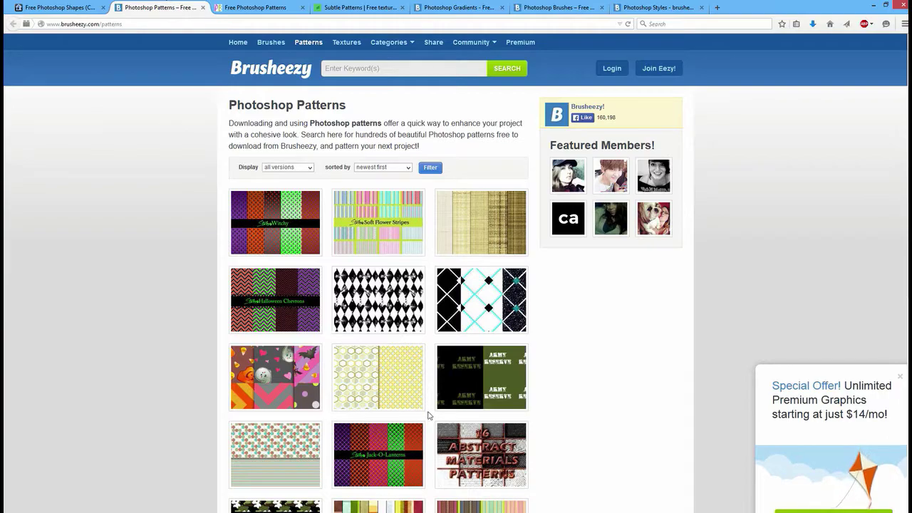
left_click(255, 7)
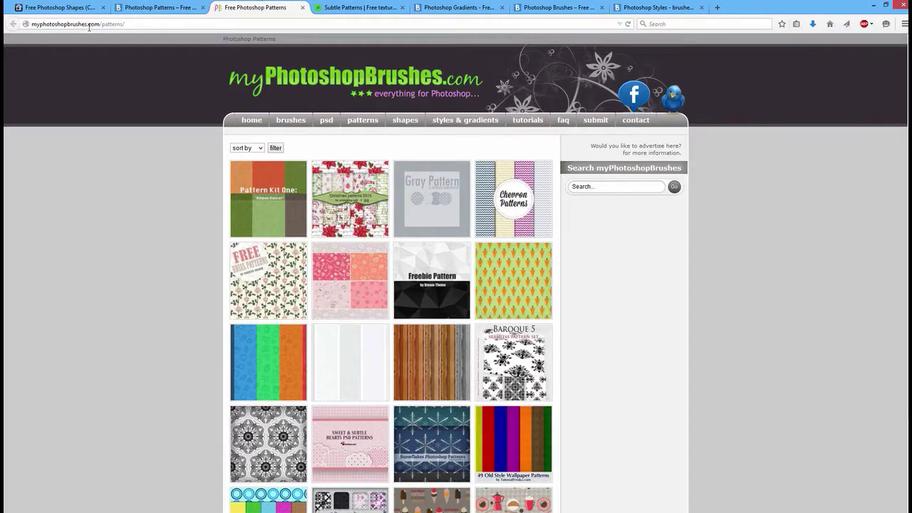
left_click(141, 25)
left_click(96, 188)
scroll(90, 285, "down", 1)
scroll(99, 299, "up", 1)
left_click(872, 6)
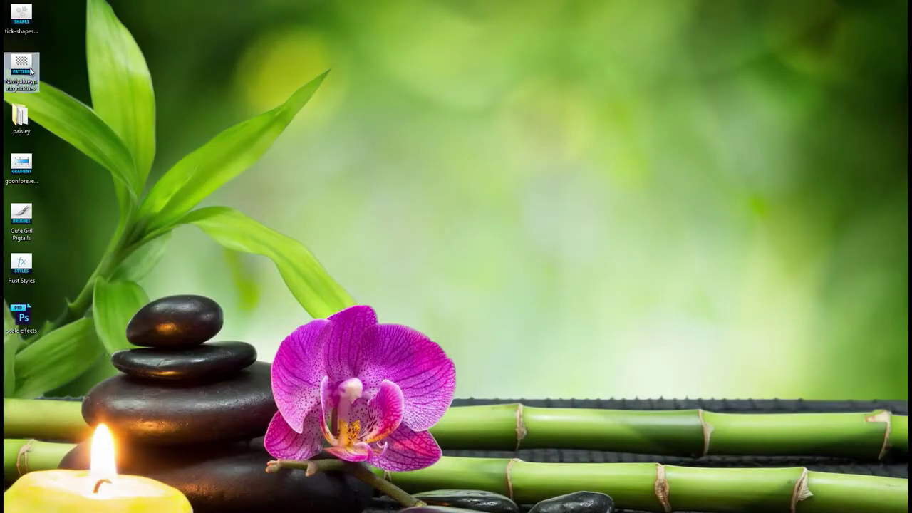
- Check the file type of the Navlyblueypinkgoldchev pattern file on the desktop in its properties and dismiss them
right_click(31, 71)
left_click(72, 262)
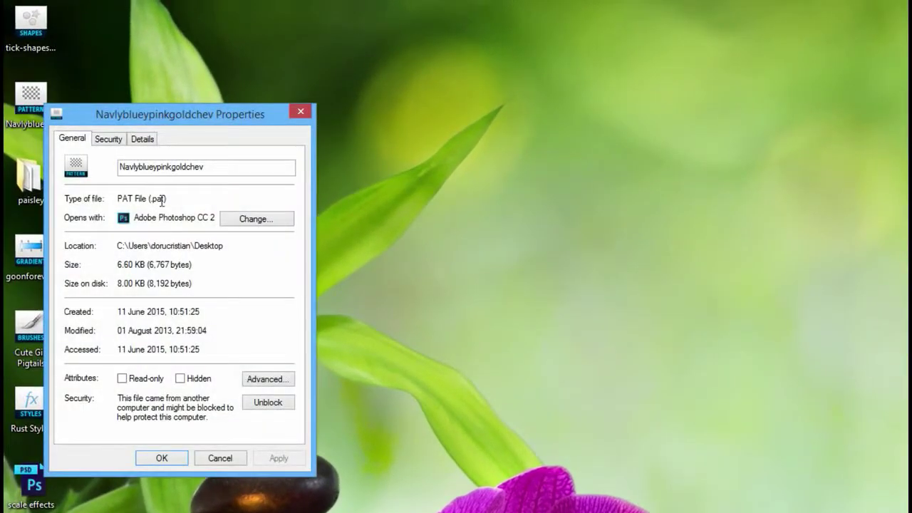
left_click(221, 458)
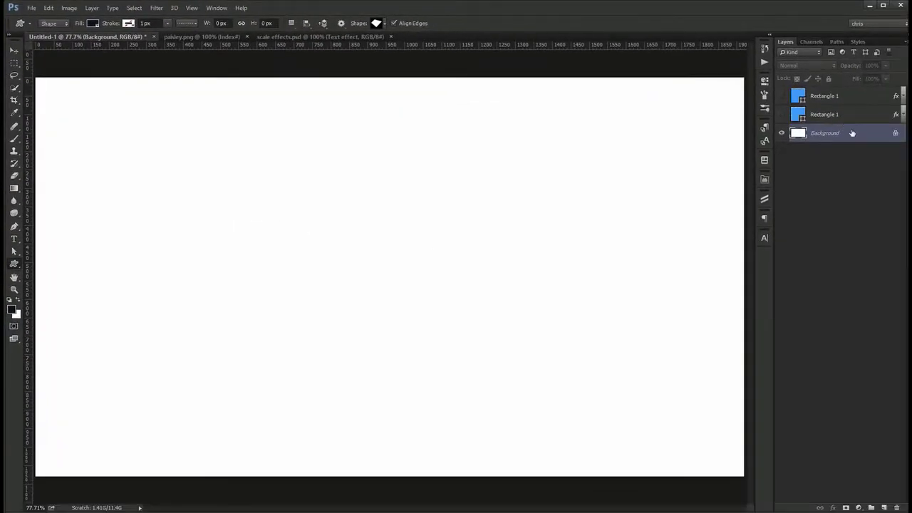
- Switch to Photoshop and convert the Background of Untitled-1 into a regular layer with the default name
double_click(853, 133)
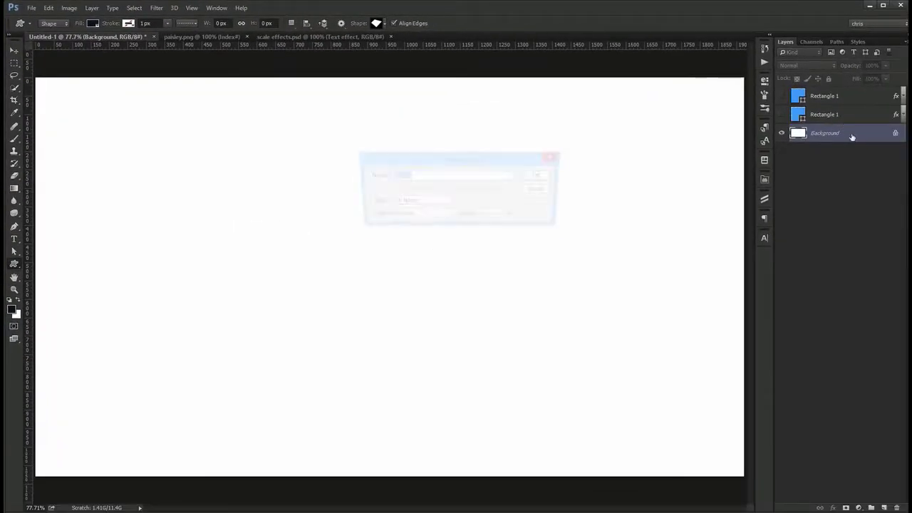
key("Return")
- Preview the loaded chevron patterns, including the pink and navy ones, as a Pattern Overlay on Layer 0 and discard the style
double_click(844, 136)
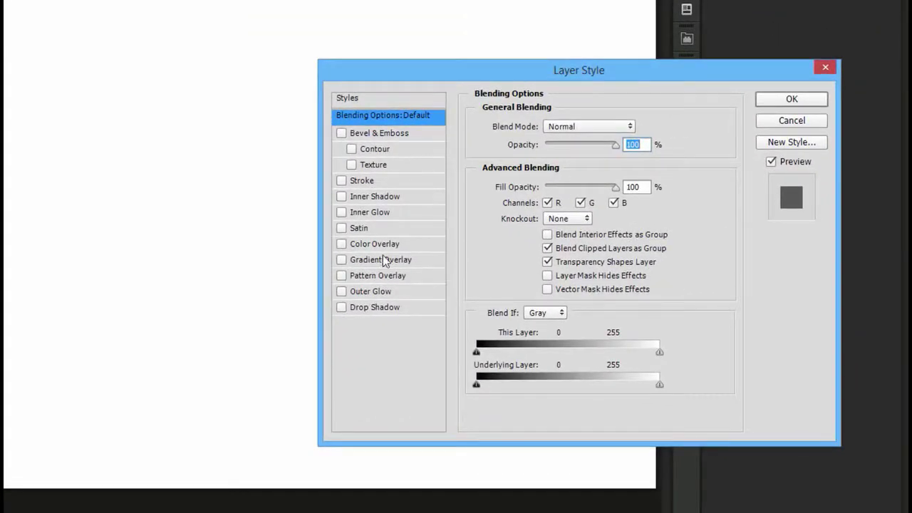
left_click(397, 277)
left_click(576, 178)
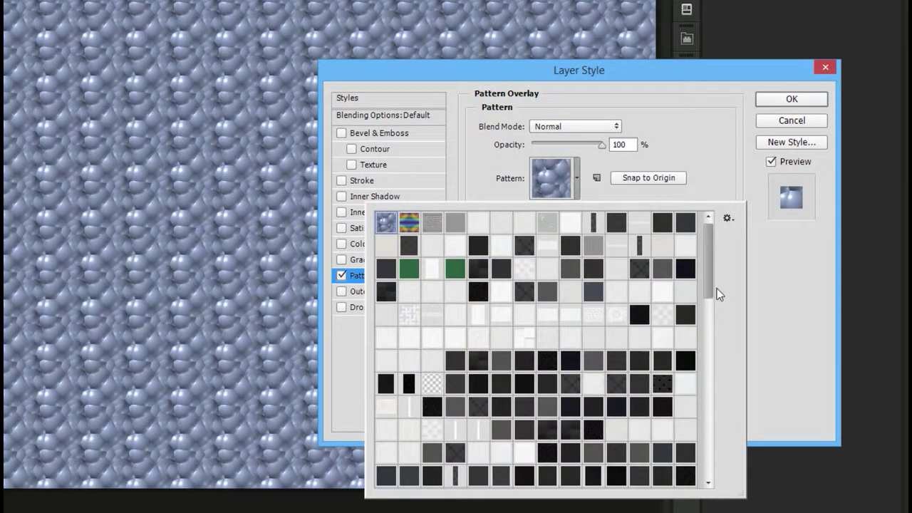
left_click_drag(710, 292, 711, 483)
left_click(685, 452)
left_click(662, 452)
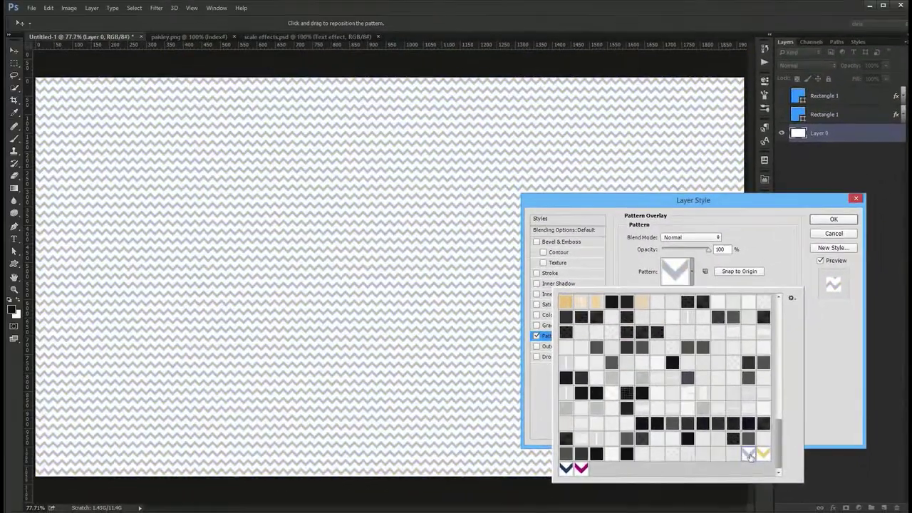
left_click(581, 468)
left_click(566, 468)
left_click(830, 324)
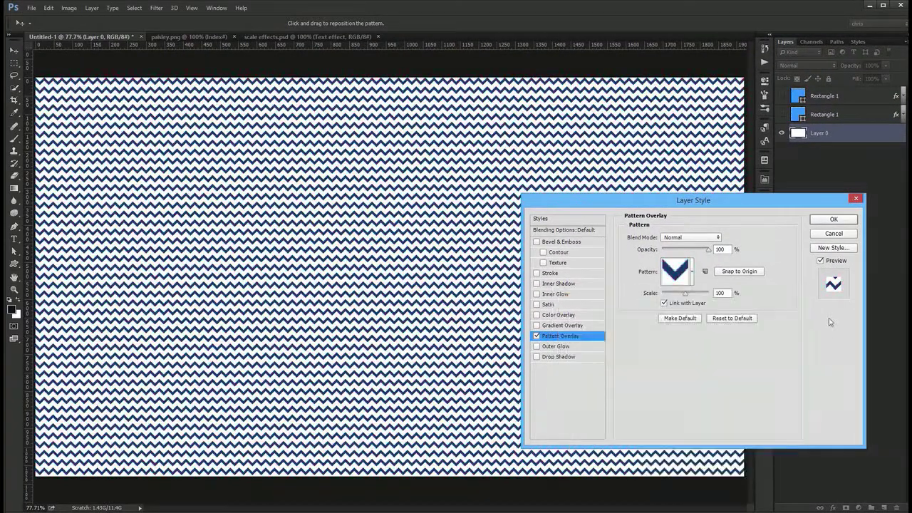
left_click(833, 234)
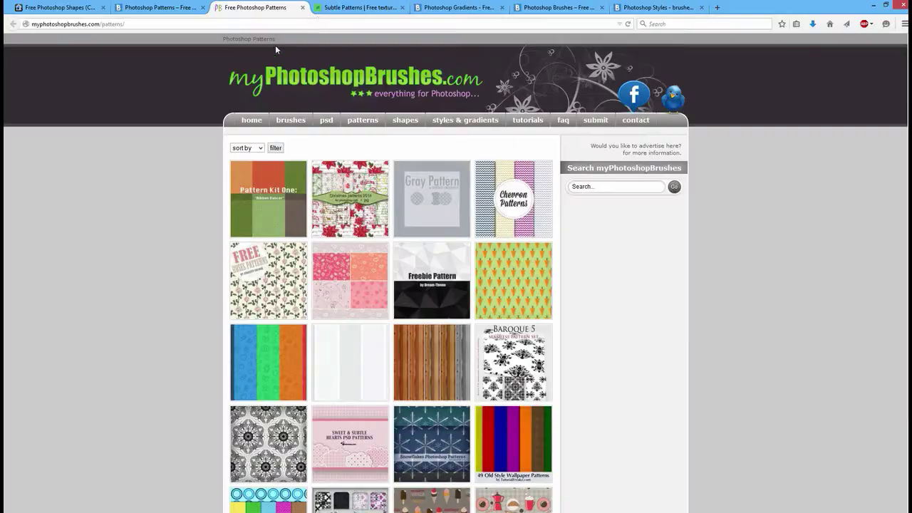
- View the Subtle Patterns site in the browser, then apply several dark and light patterns to Layer 0 with Photoshop's Subtle Patterns plugin
left_click(328, 9)
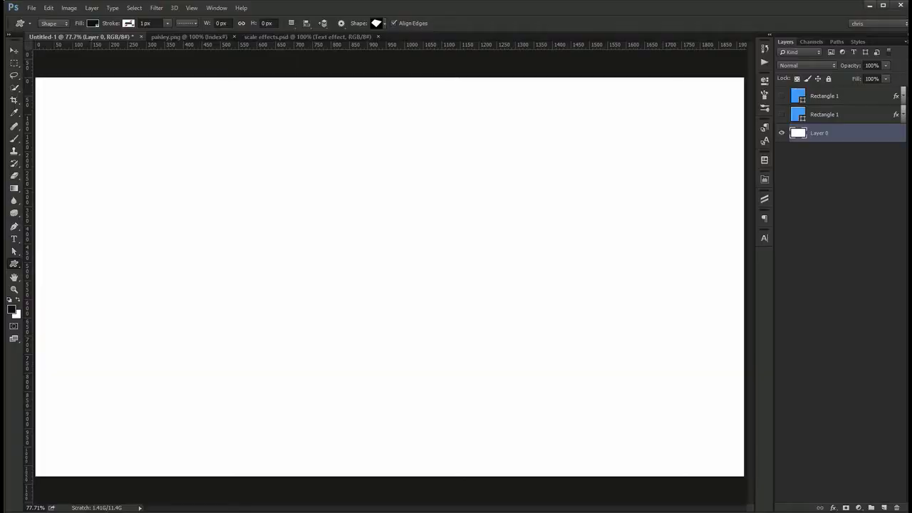
left_click(767, 200)
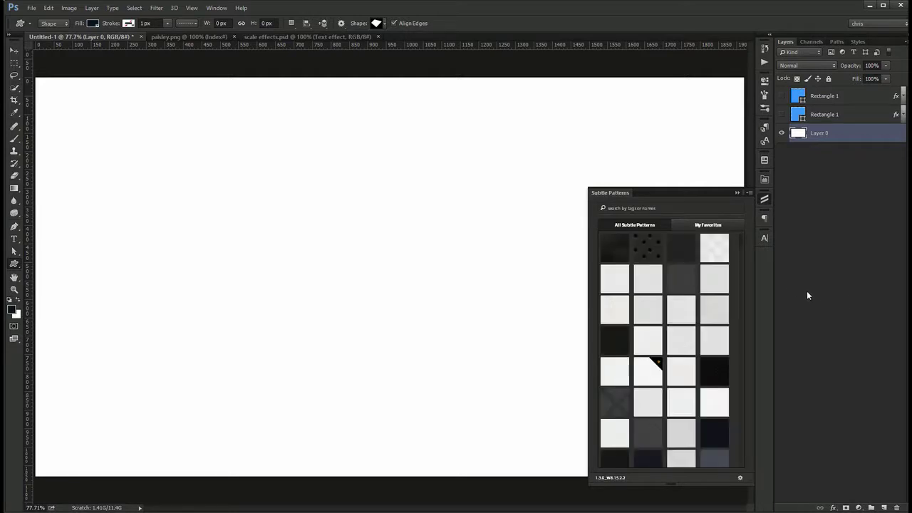
left_click(647, 250)
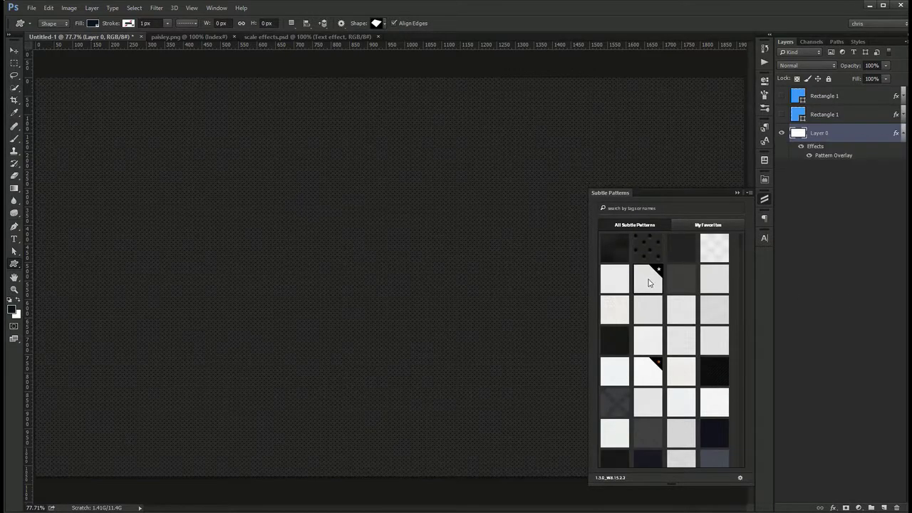
left_click(611, 278)
left_click(608, 248)
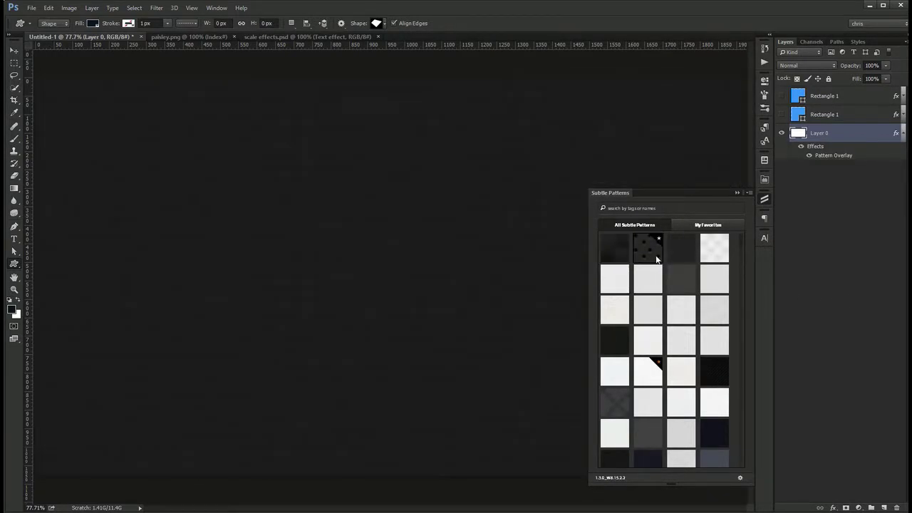
left_click(650, 283)
left_click(651, 341)
left_click(688, 347)
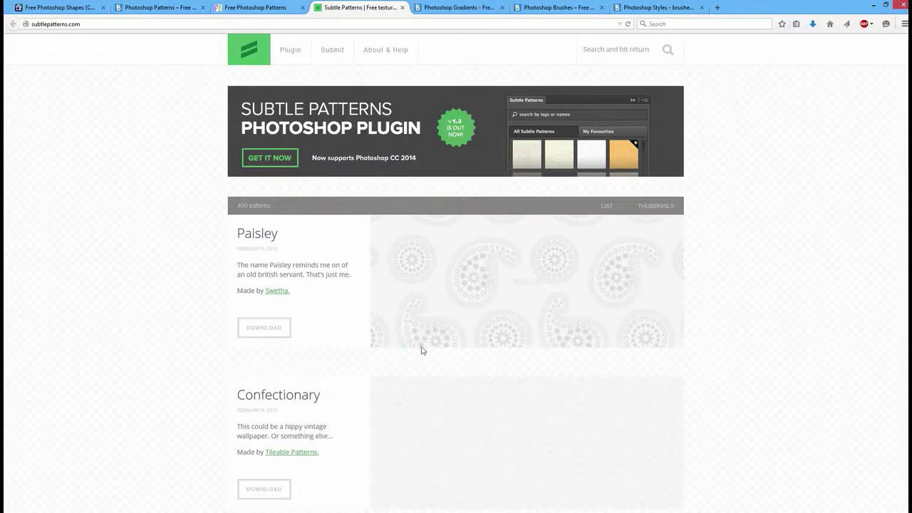
- Download the Paisley pattern from subtlepatterns.com, open paisley.zip with WinRAR and select paisley.png in its paisley folder
left_click(264, 328)
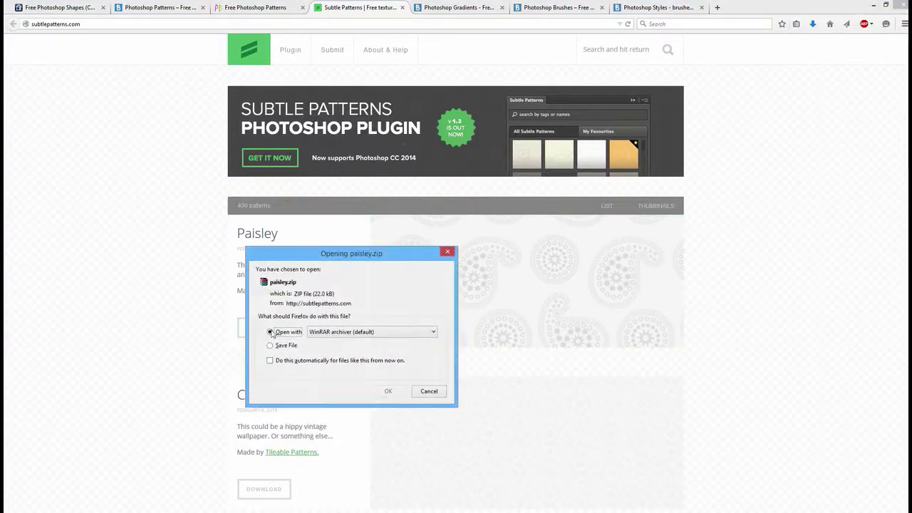
left_click(388, 392)
double_click(94, 153)
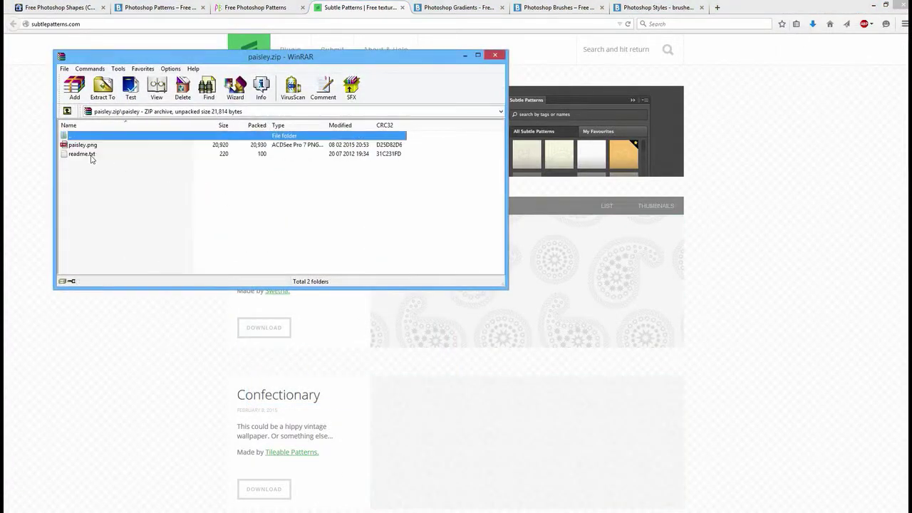
left_click(82, 145)
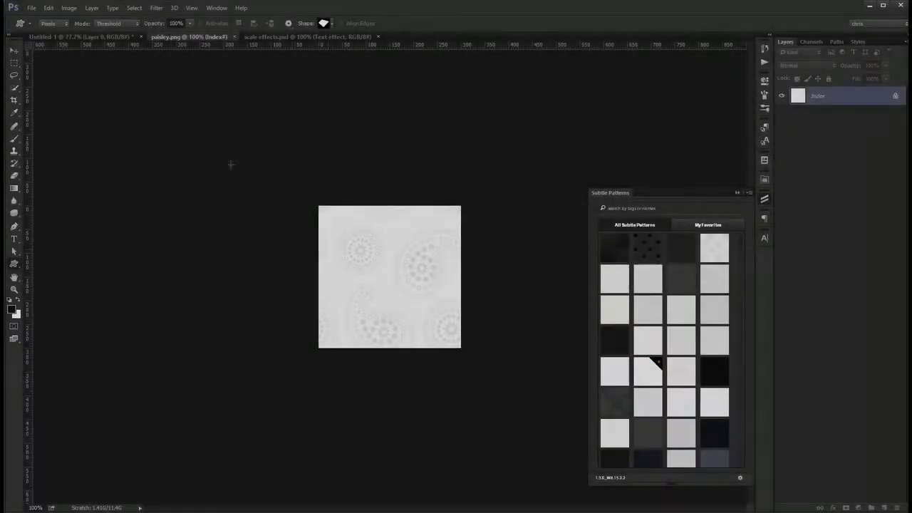
- Define the open paisley.png image as a Photoshop pattern named paisley.png
left_click(48, 8)
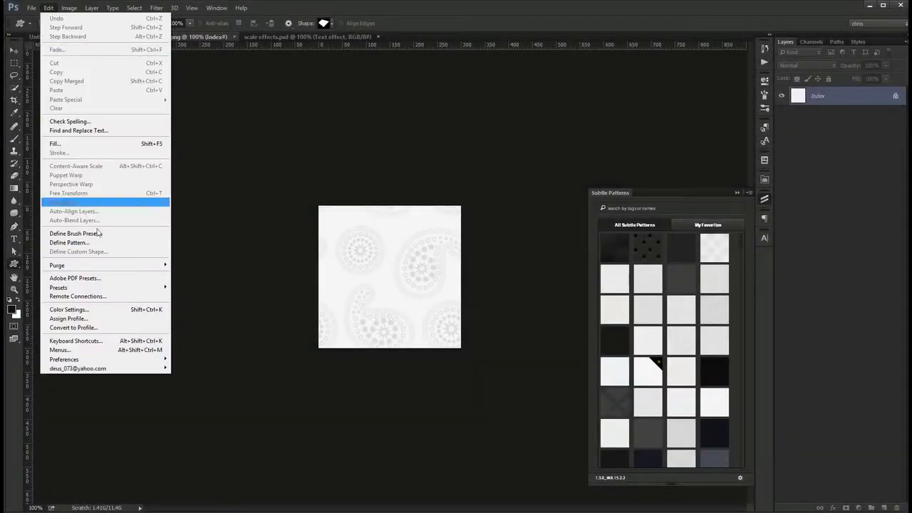
left_click(120, 243)
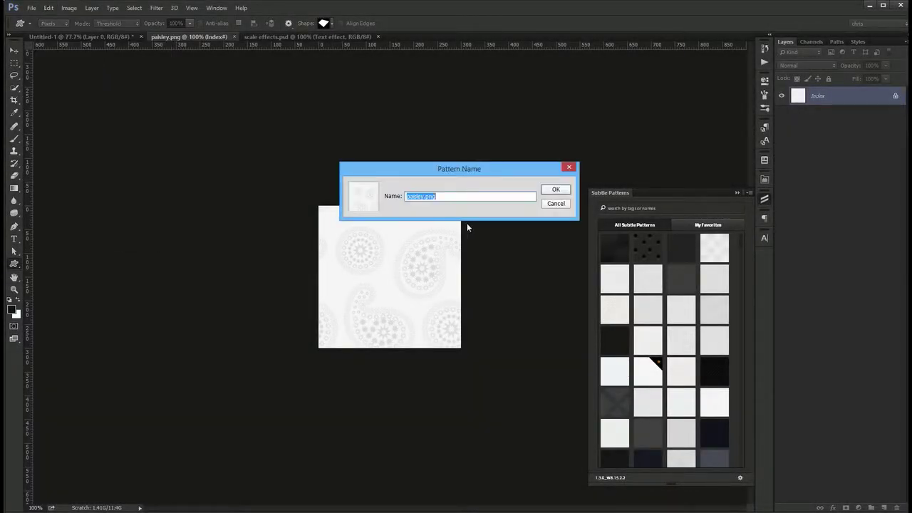
left_click(557, 189)
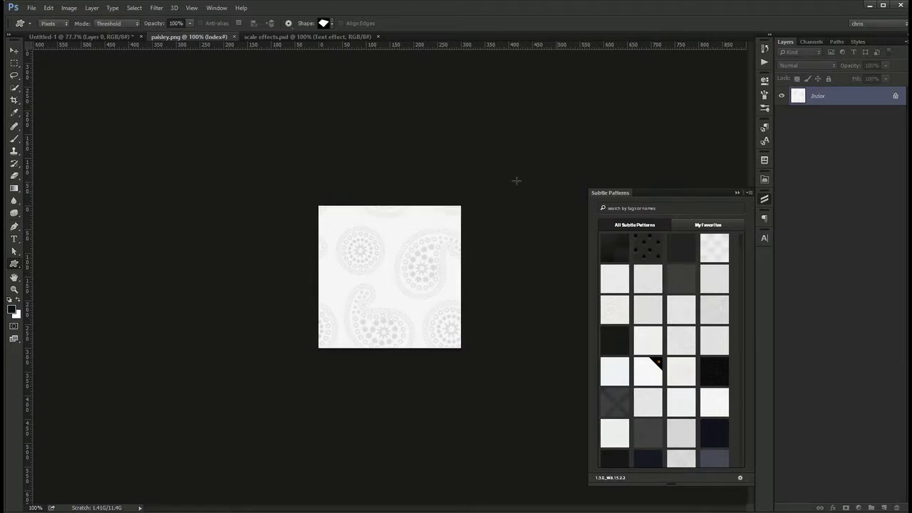
- Change the Pattern Overlay on Layer 0 of Untitled-1 to the paisley pattern, then close the Subtle Patterns plugin and activate the Move tool
left_click(112, 37)
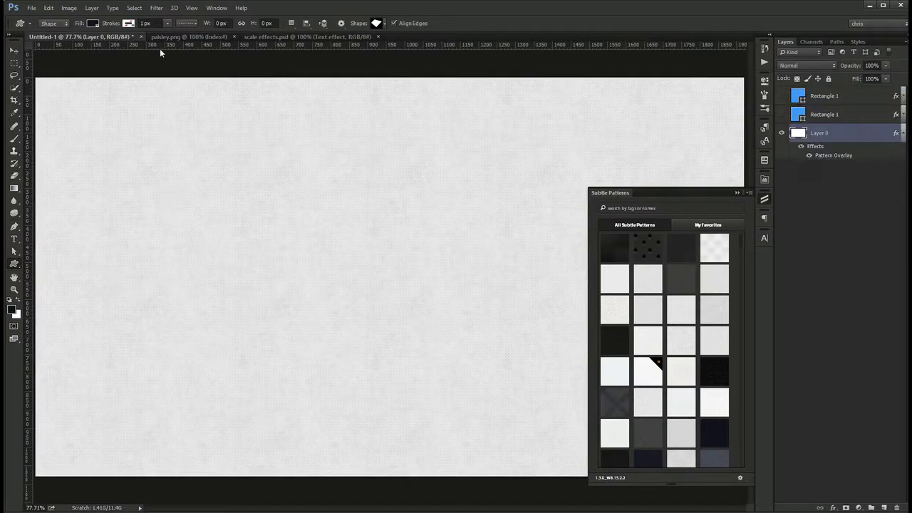
double_click(849, 156)
left_click(680, 274)
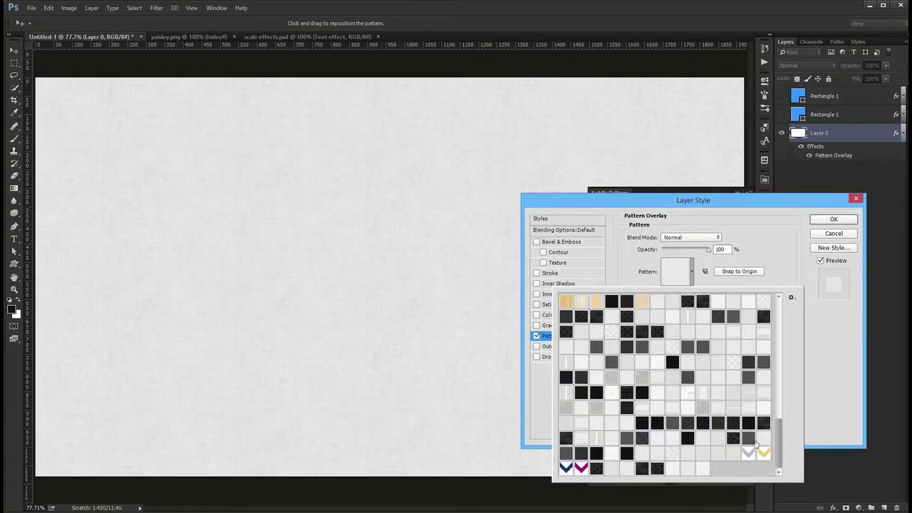
left_click(705, 471)
left_click(810, 385)
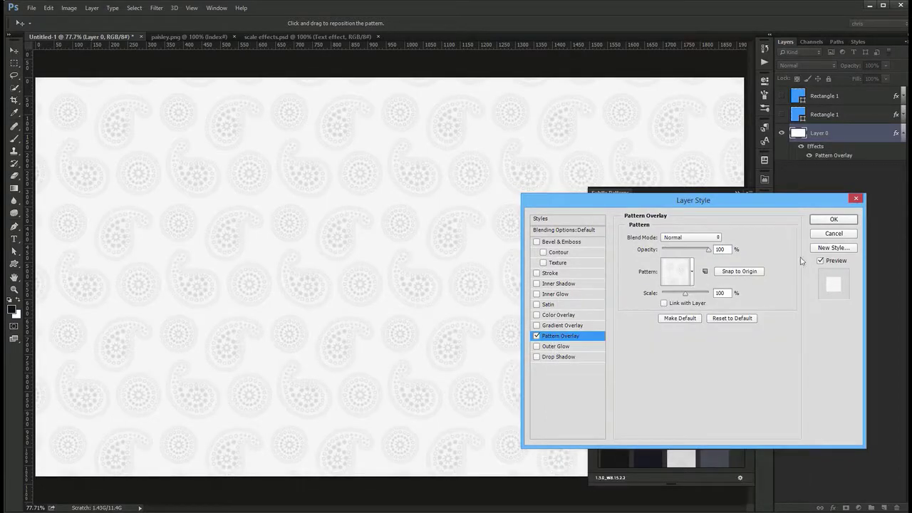
left_click(834, 219)
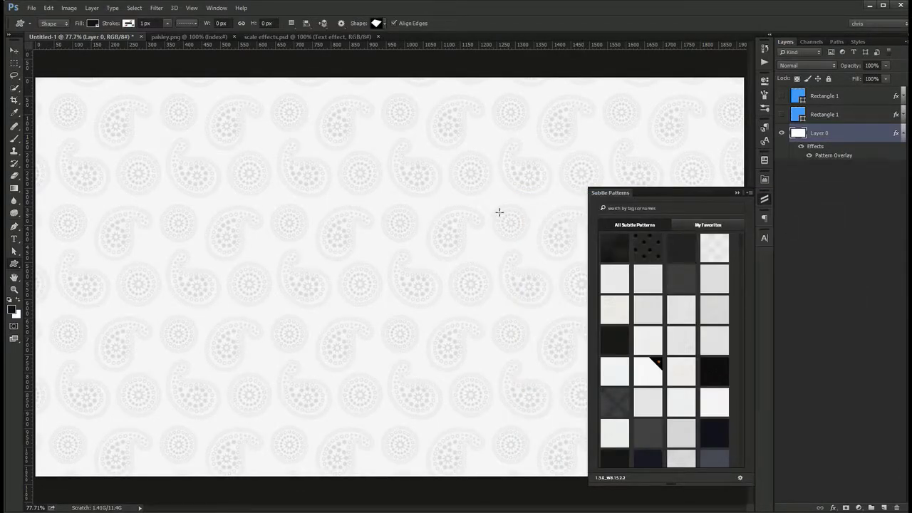
left_click(764, 202)
key("v")
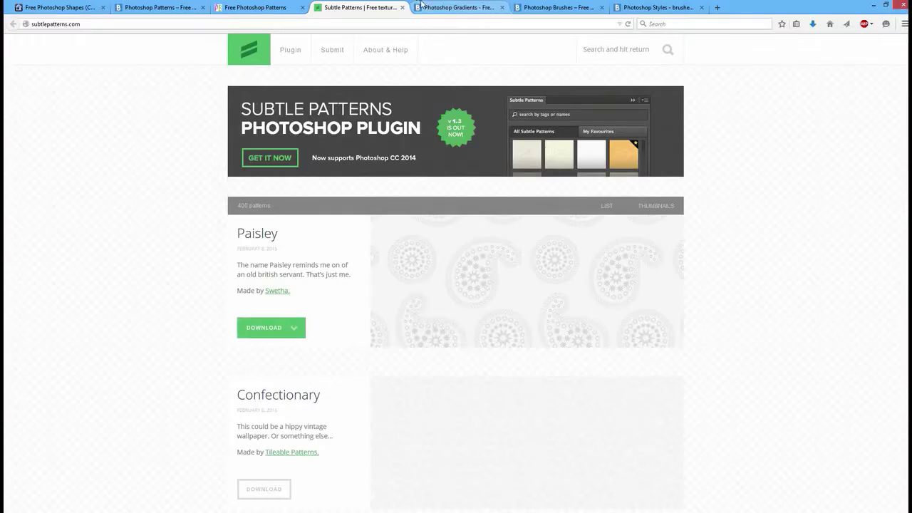
- Switch to the browser, examine the Photoshop Gradients page on Brusheezy and minimize the browser
left_click(460, 8)
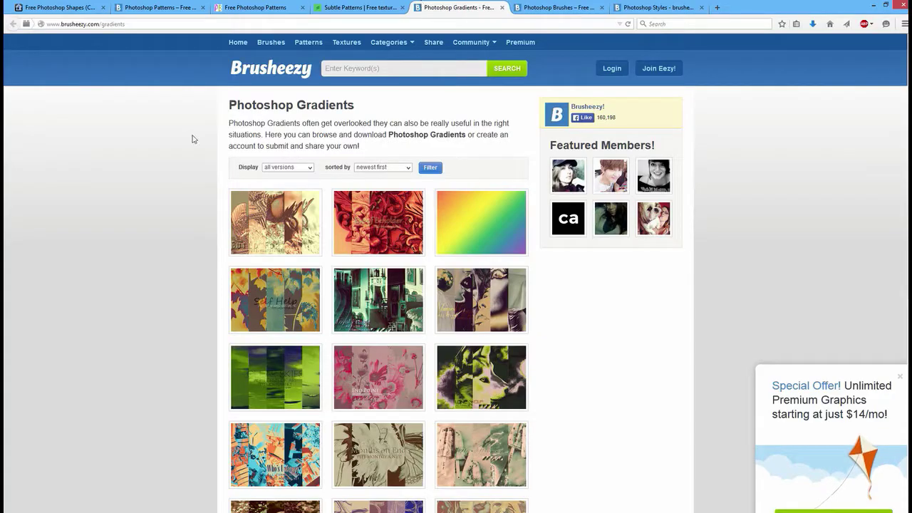
middle_click(126, 226)
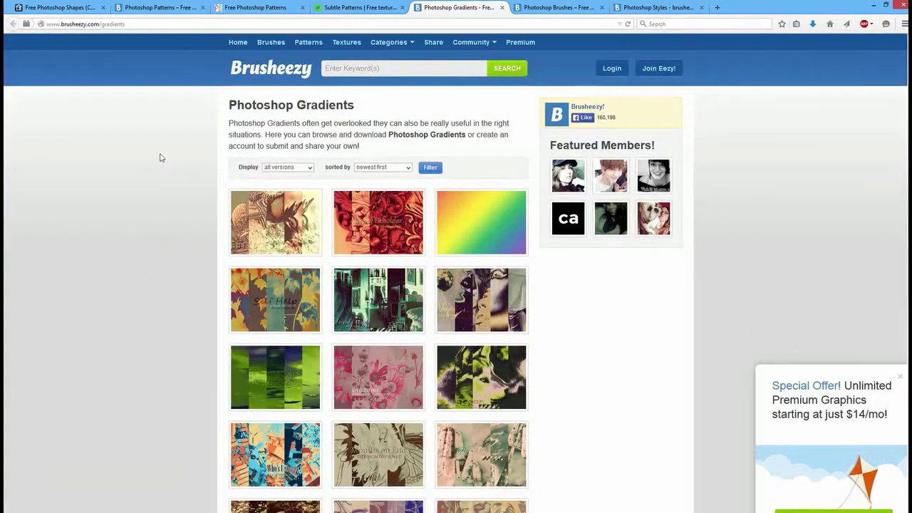
left_click(872, 6)
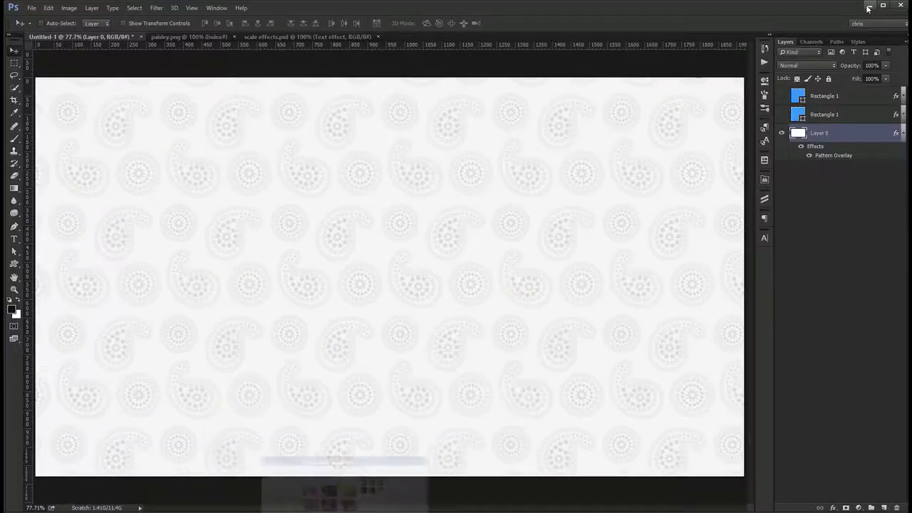
- On the desktop, close the paisley.zip archive and check the file type of goonforever-titi-montoya in its properties
left_click(870, 5)
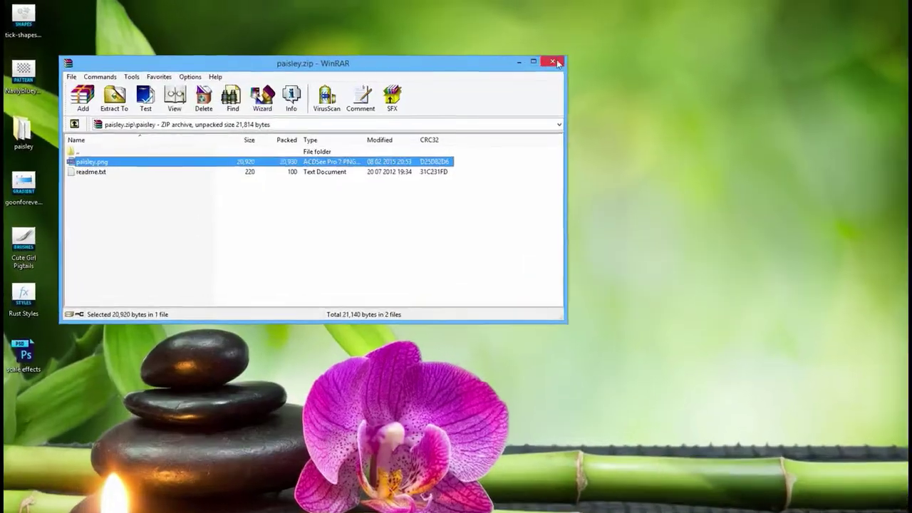
left_click(496, 57)
right_click(41, 265)
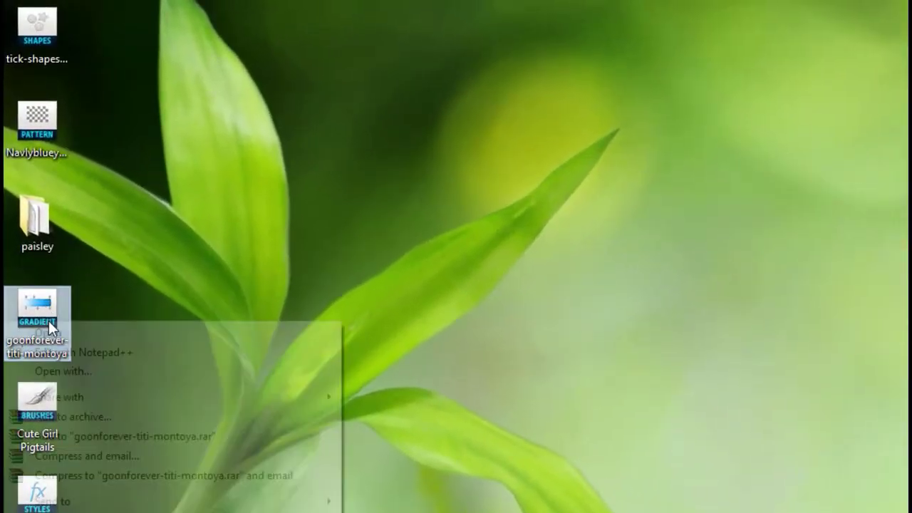
left_click(38, 274)
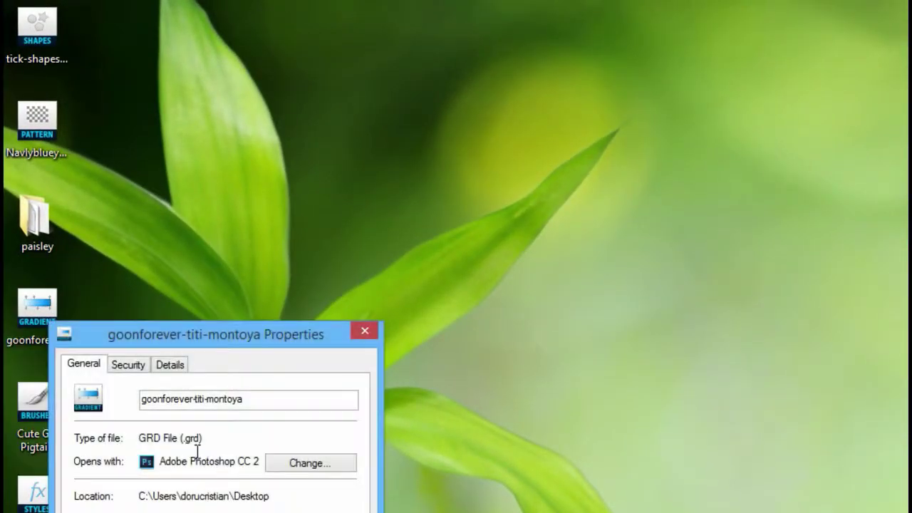
left_click_drag(181, 438, 206, 440)
key("Escape")
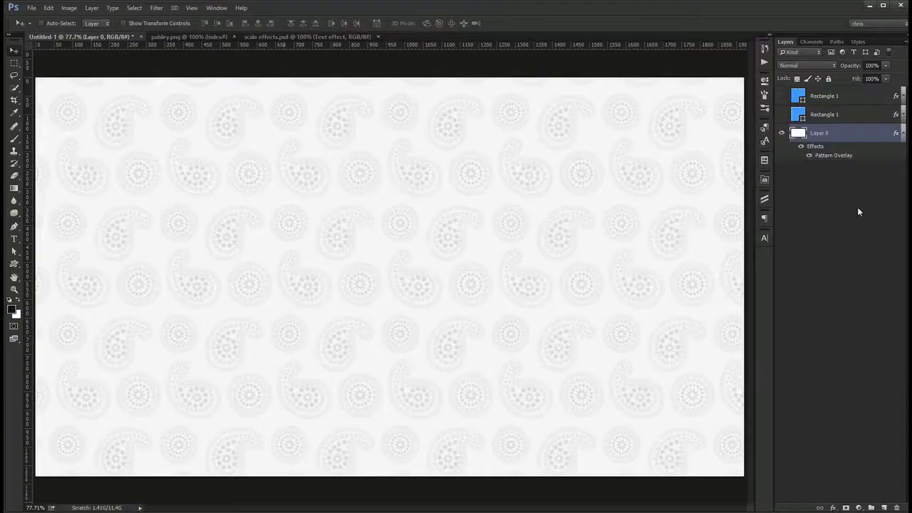
- In Layer 0's layer style, turn off the Pattern Overlay and enable a Gradient Overlay
double_click(841, 159)
left_click(536, 335)
left_click(562, 325)
- In the Gradient Editor, try out loaded presets on Layer 0, including Black 3 - Pipe and Blue 21 - 3D
left_click(686, 261)
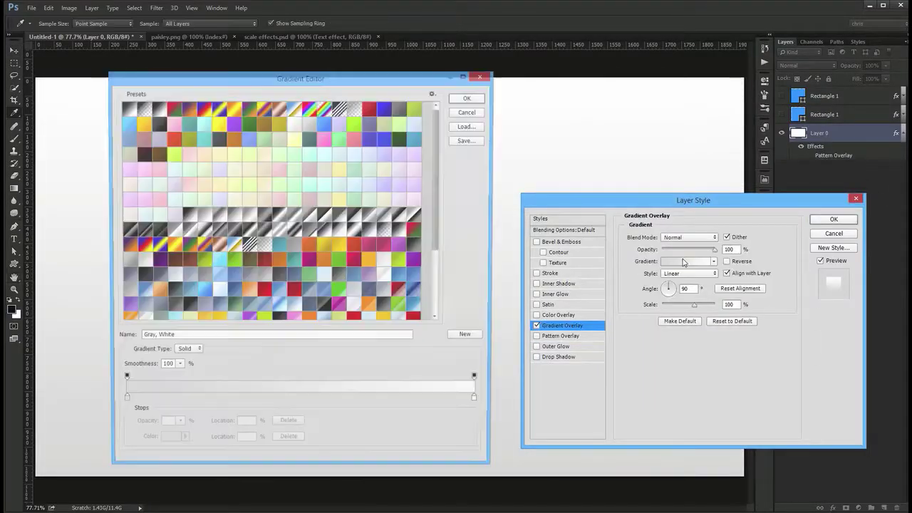
left_click(358, 277)
scroll(358, 278, "down", 2)
left_click(358, 277)
left_click(386, 290)
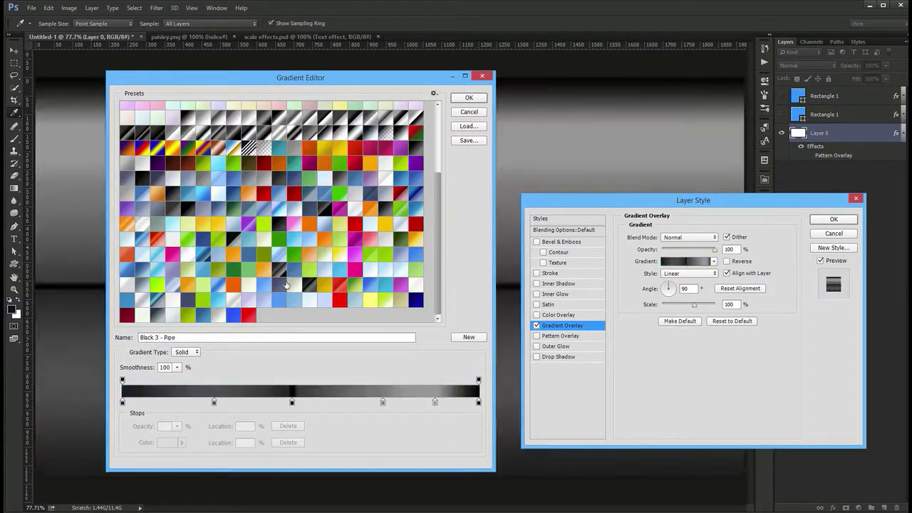
left_click(288, 305)
- Remove a few gradient presets from the library in the Gradient Editor, then cancel the gradient edit
left_click(267, 151, "alt")
left_click(274, 140, "alt")
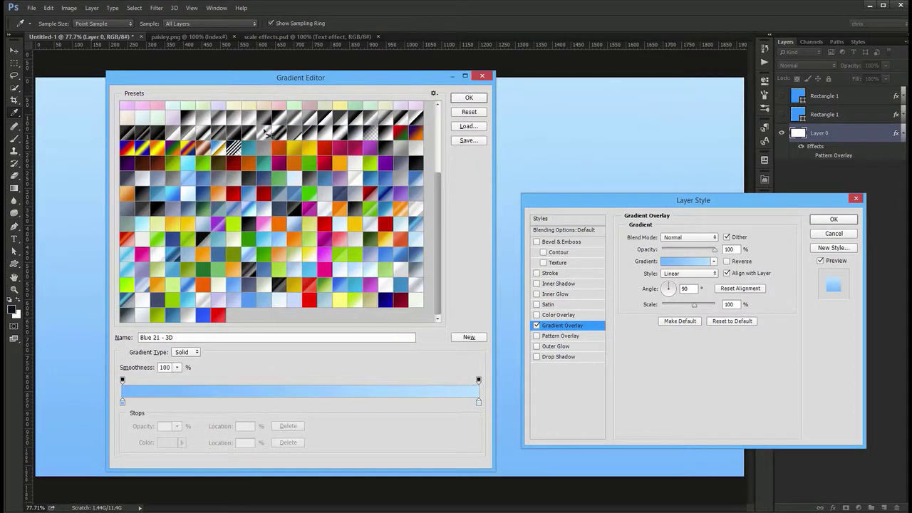
left_click(282, 134, "alt")
left_click(469, 113)
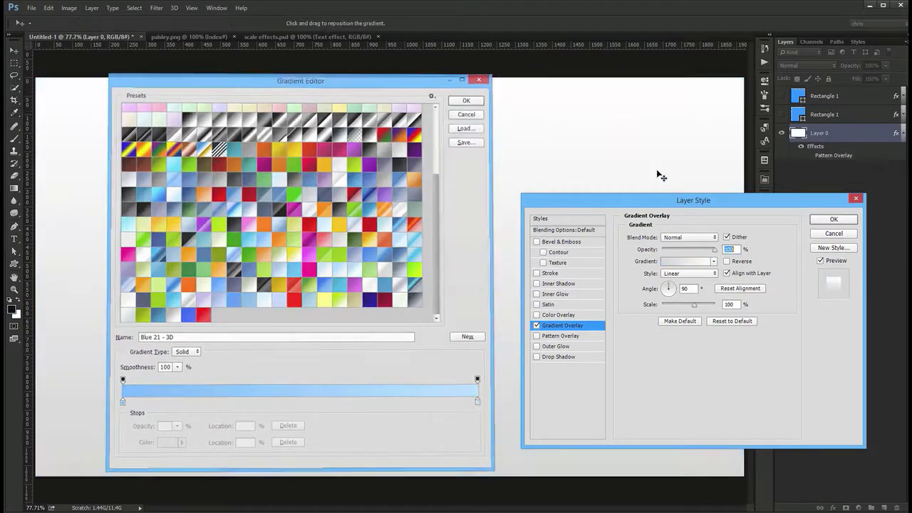
- Cancel the layer style edit, switch to the desktop and check the file type of Cute Girl Pigtails in its properties
left_click(834, 234)
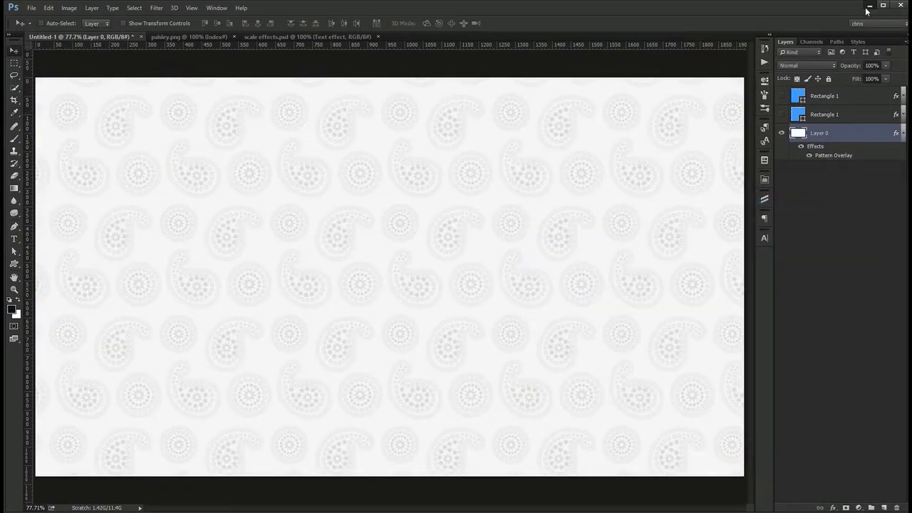
left_click(869, 6)
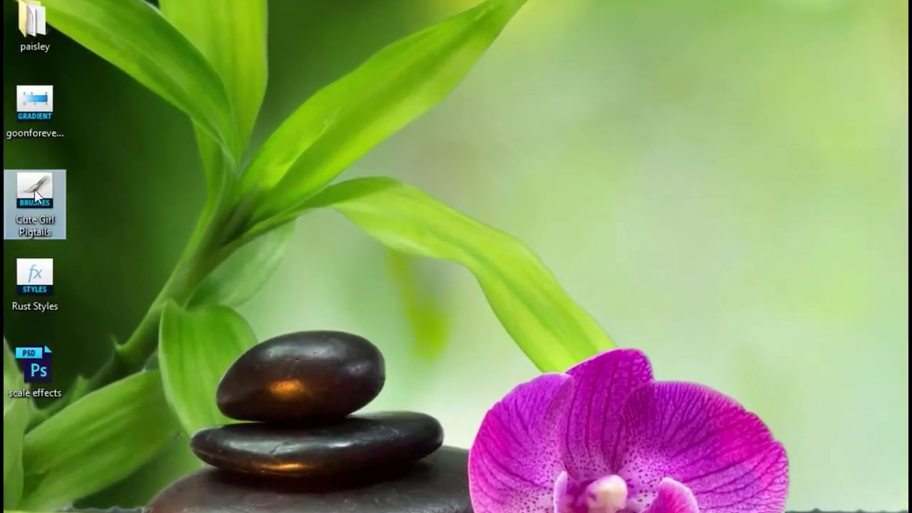
right_click(21, 214)
left_click(71, 485)
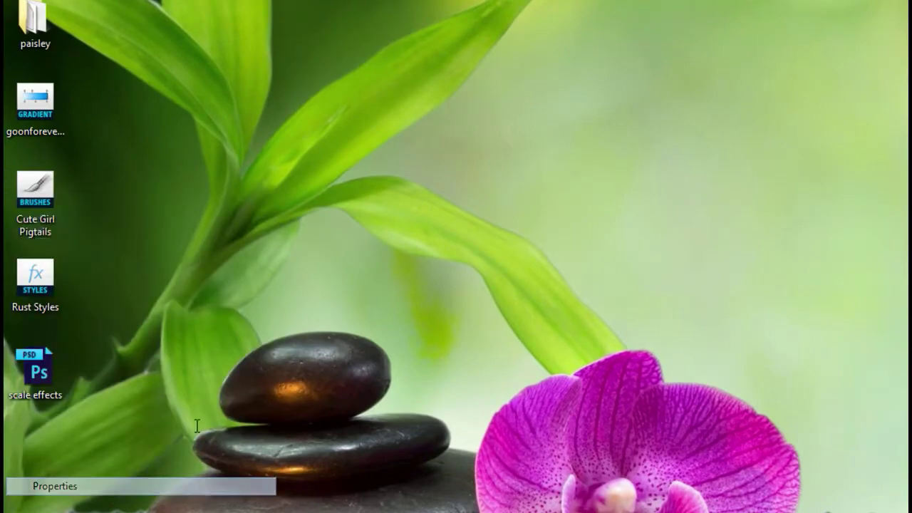
left_click_drag(160, 303, 189, 302)
left_click(196, 397)
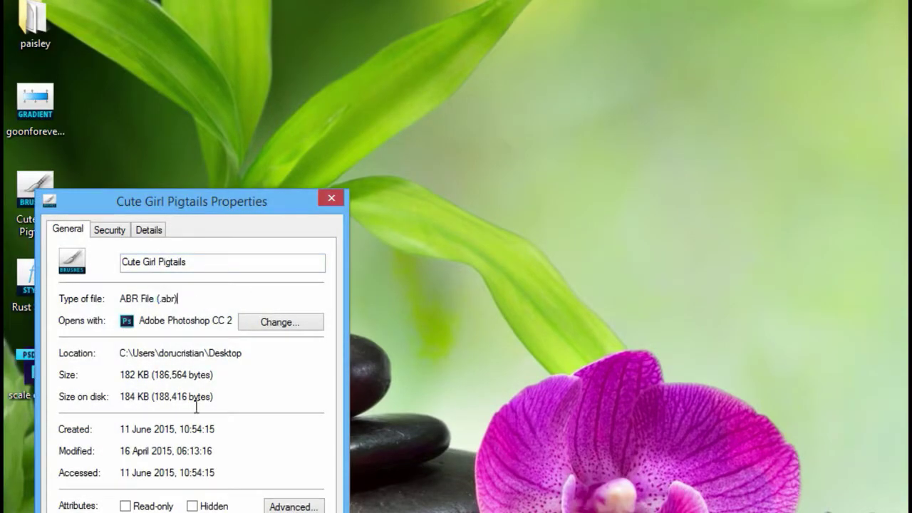
- Switch to the browser and look through the Photoshop Brushes page on Brusheezy
left_click(243, 512)
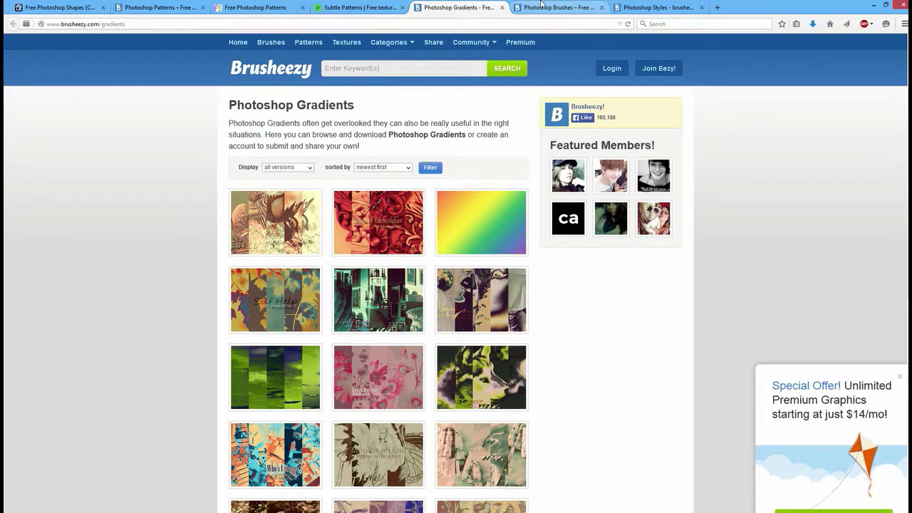
left_click(548, 7)
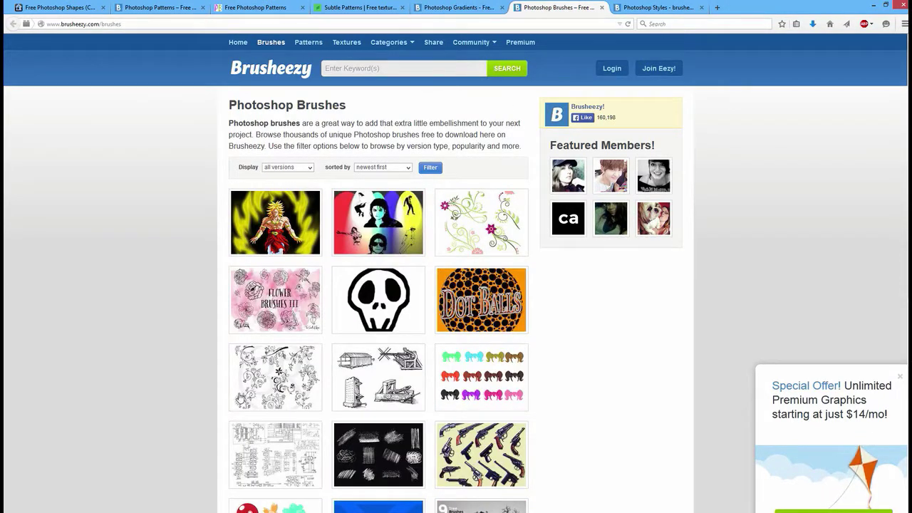
scroll(555, 424, "down", 2)
scroll(311, 368, "down", 2)
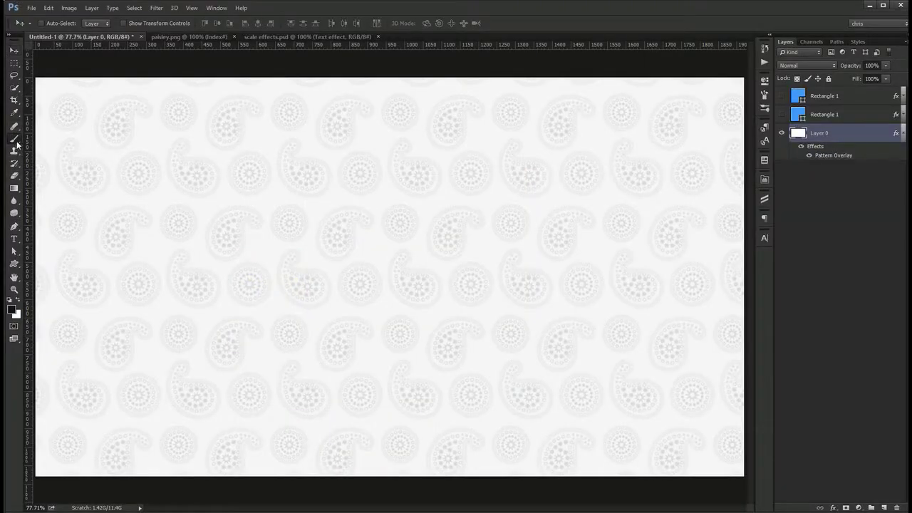
- Add a new layer above Layer 0, try a 2485 px brush preset on it with the Brush tool, and undo the stroke
right_click(17, 144)
left_click(54, 139)
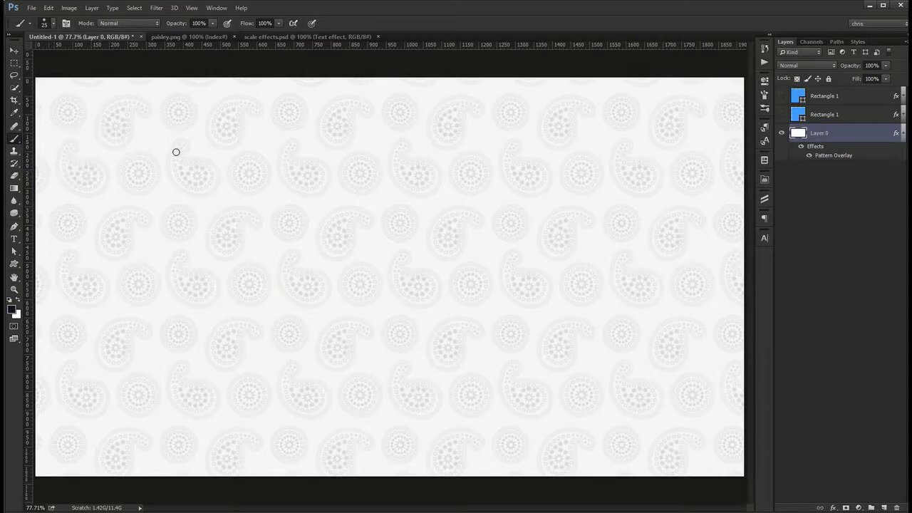
left_click(884, 507)
left_click(763, 109)
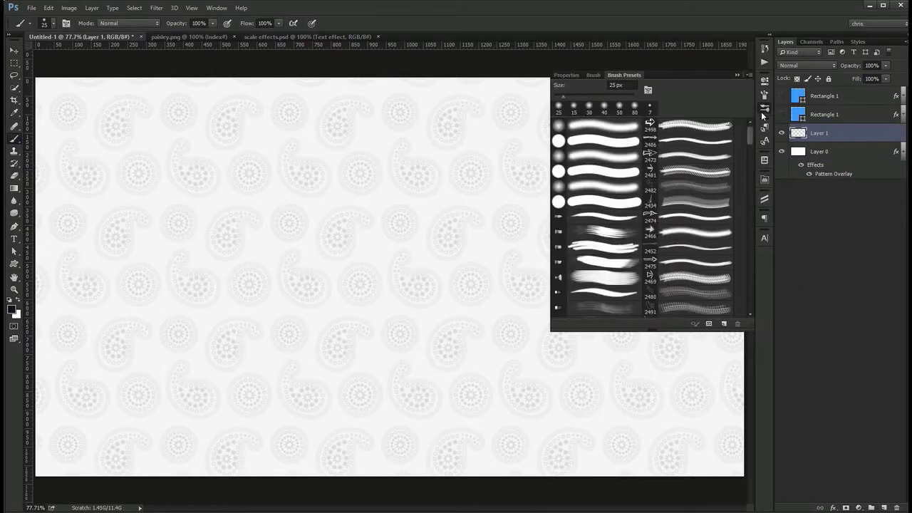
left_click_drag(751, 138, 742, 248)
left_click(695, 236)
left_click(339, 234)
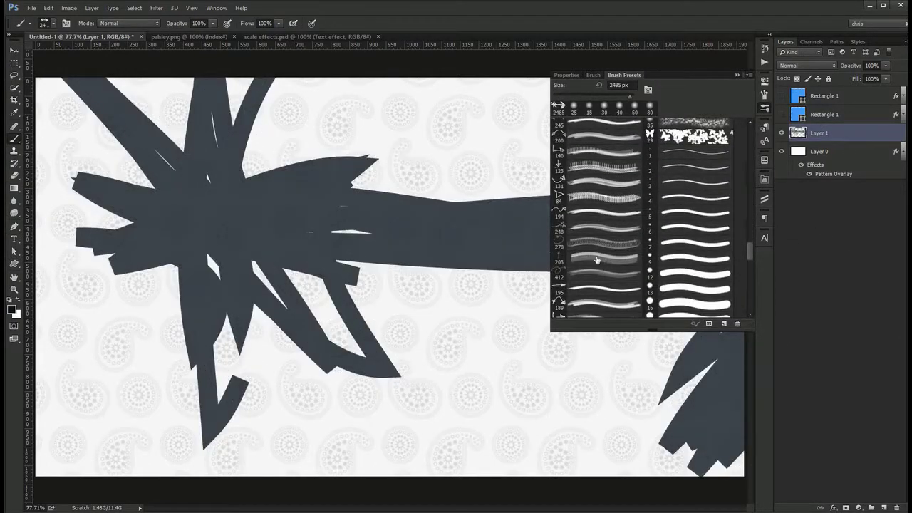
key("ctrl+z")
- Try the 60 px and 2468 px brush presets on Layer 1, undoing each stroke
left_click(603, 266)
left_click_drag(318, 197, 367, 374)
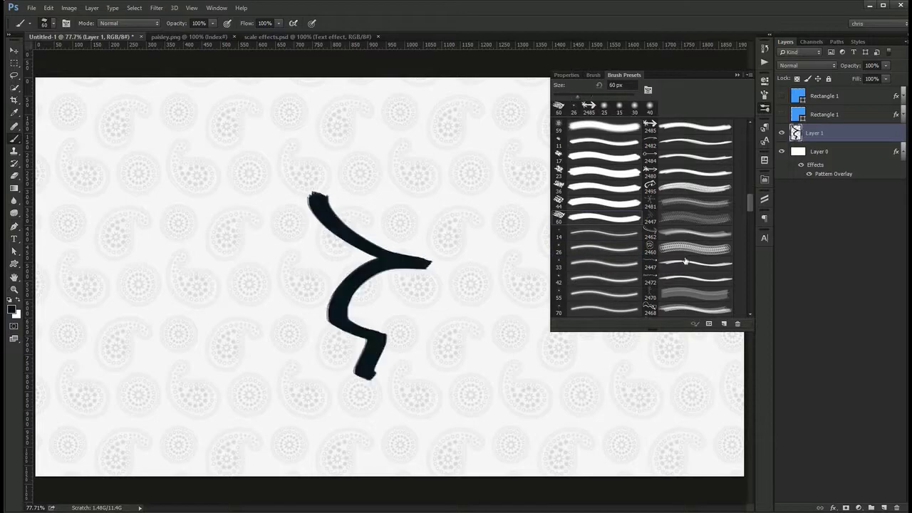
key("ctrl+z")
scroll(686, 263, "down", 2)
left_click(688, 271)
left_click(342, 257)
key("ctrl+z")
left_click(428, 263)
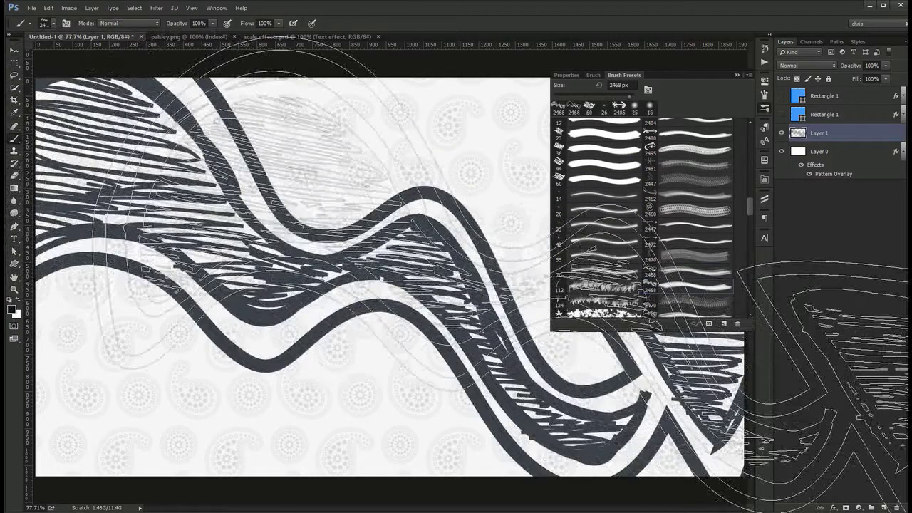
key("ctrl+z")
- Try a 55 px brush preset on Layer 1 and undo the stroke
left_click(562, 260)
left_click_drag(308, 251, 483, 387)
key("ctrl+z")
scroll(709, 283, "down", 2)
scroll(709, 283, "down", 2)
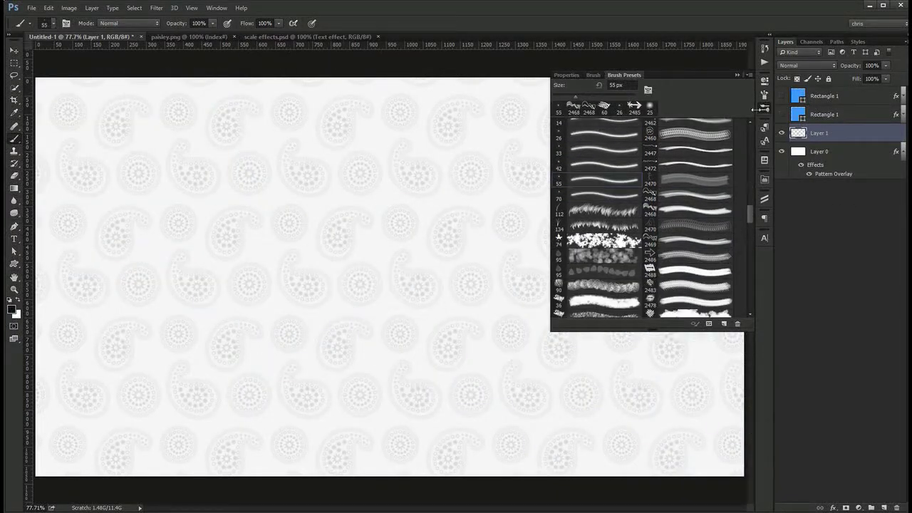
- Close the brush presets, delete Layer 1 and switch to the Move tool
left_click(765, 110)
key("Delete")
key("v")
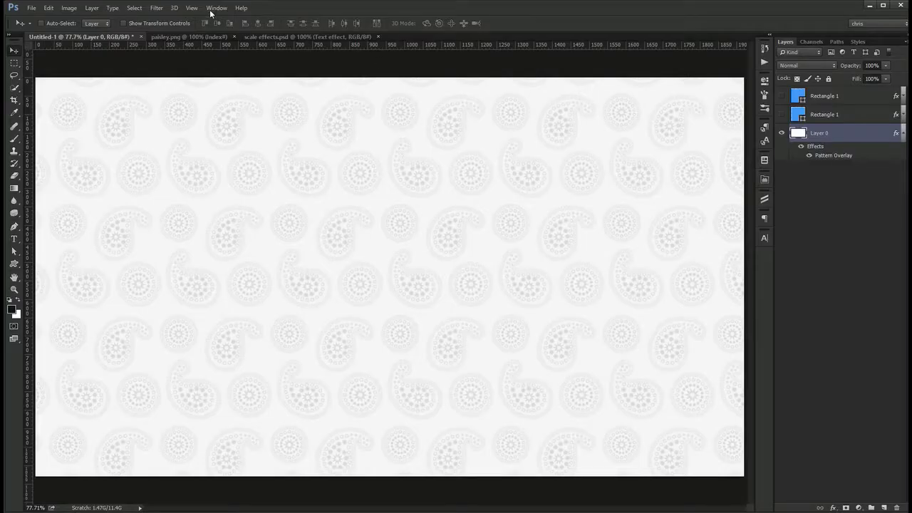
- Show the preset layer styles and switch to the scale effects.psd document
left_click(216, 8)
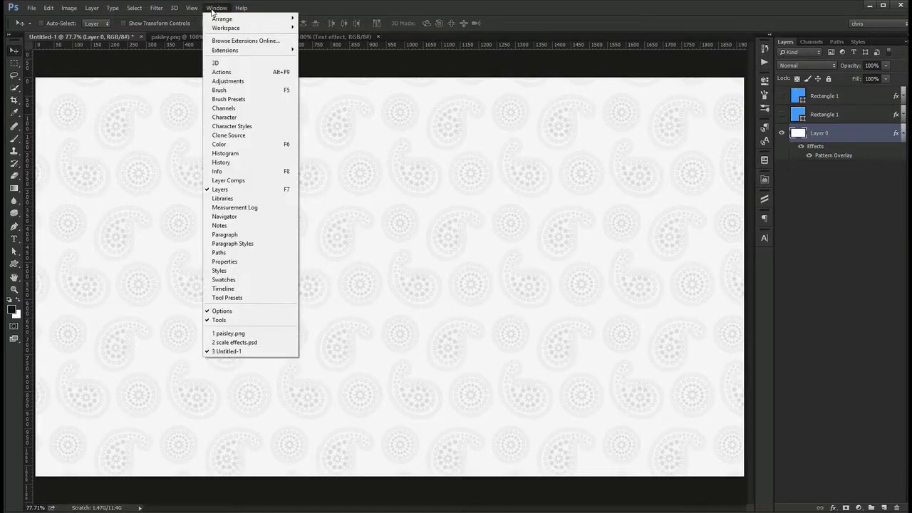
left_click(247, 272)
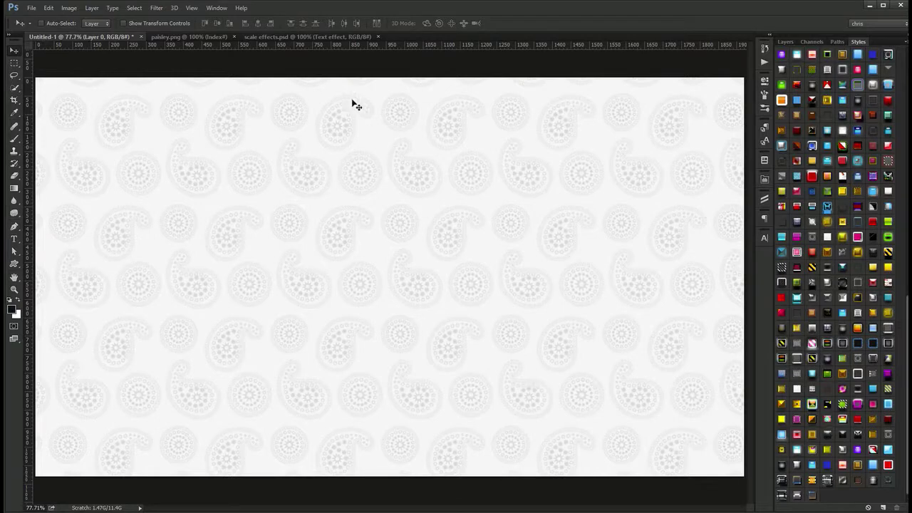
left_click(320, 37)
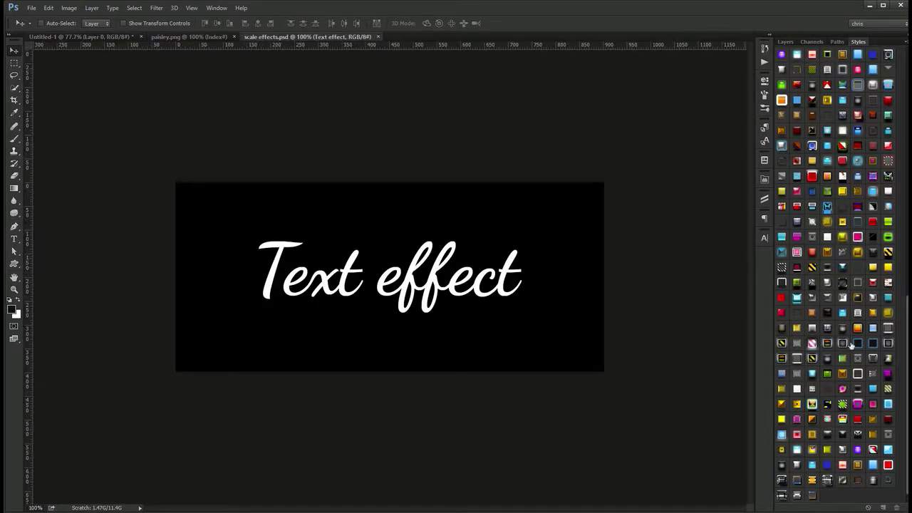
- Try several preset styles on the Text effect layer, including glossy gold ones, finishing with a green one
left_click(856, 431)
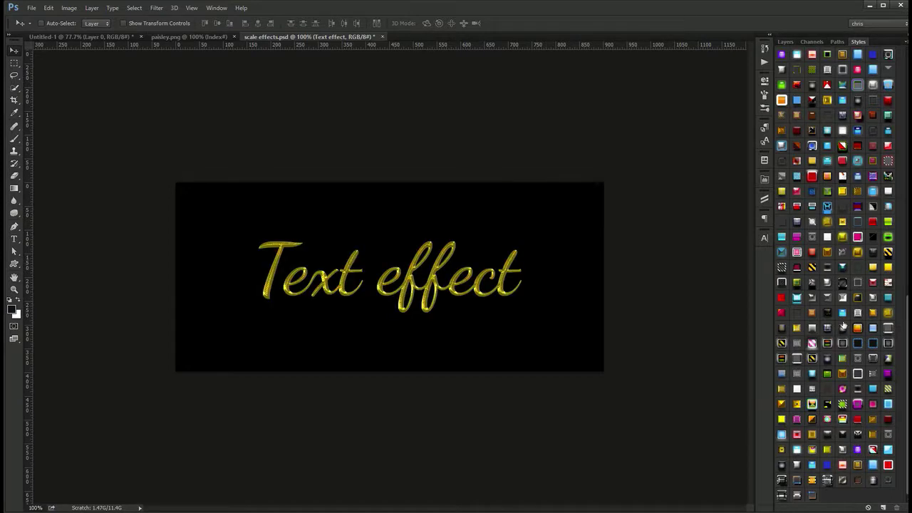
left_click(843, 311)
left_click(838, 229)
left_click(841, 158)
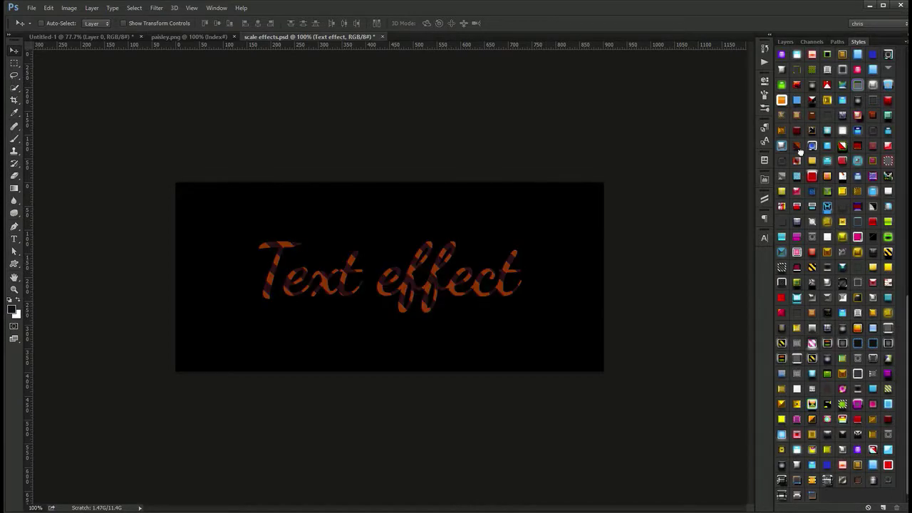
left_click(851, 118)
left_click(859, 87)
left_click(828, 100)
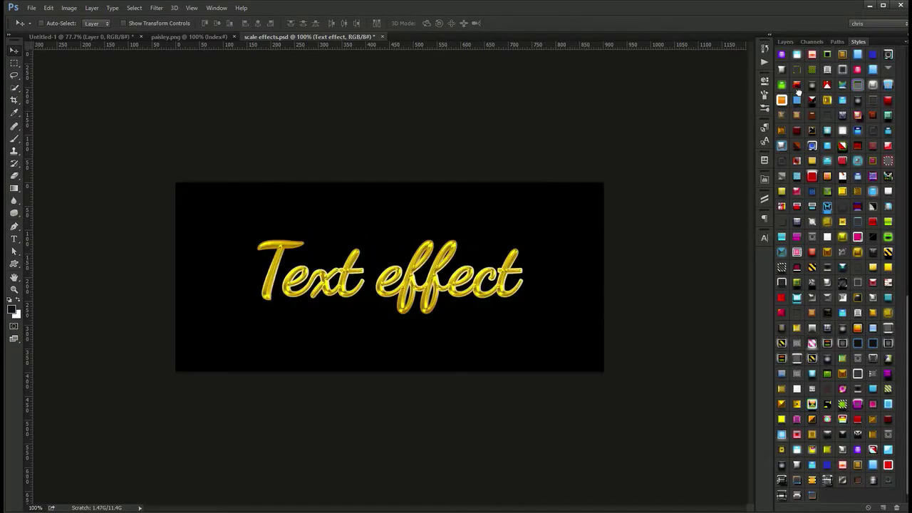
left_click(782, 84)
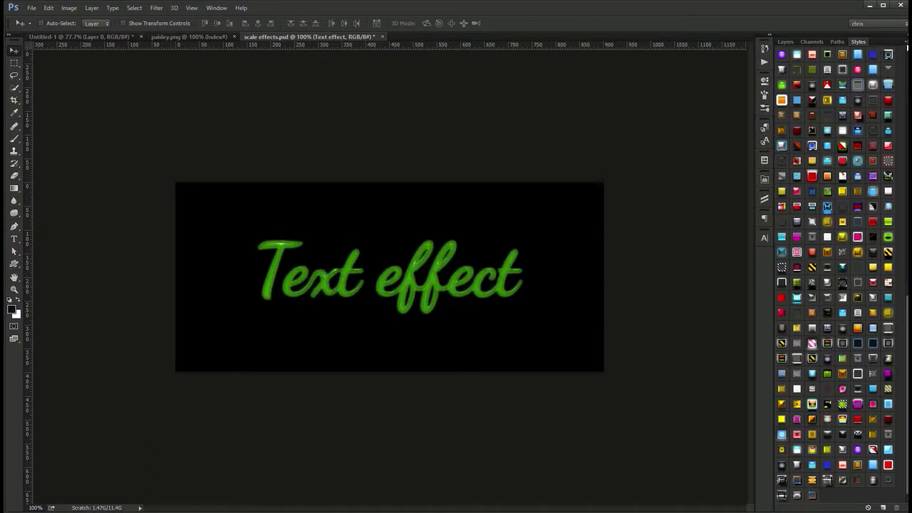
- Start loading the KS Styles set into the style presets, but cancel replacing the current styles
left_click(906, 42)
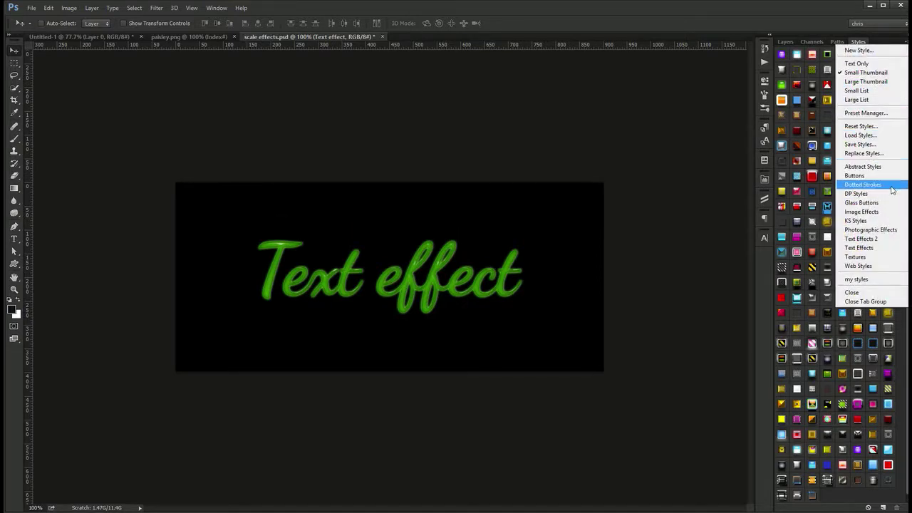
left_click(848, 221)
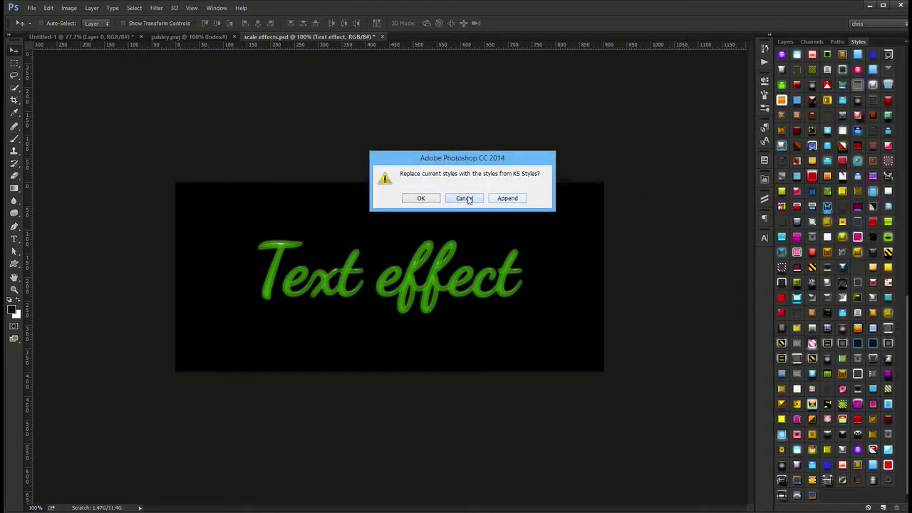
left_click(468, 198)
- Try more preset styles on the Text effect layer, such as yellow-black stripes, a blue glow and a red glow
left_click(826, 207)
left_click(813, 267)
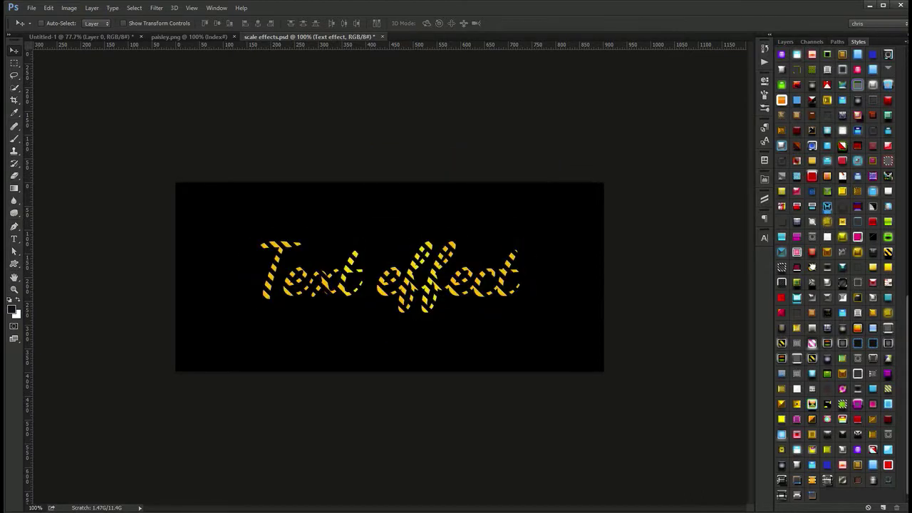
left_click(826, 207)
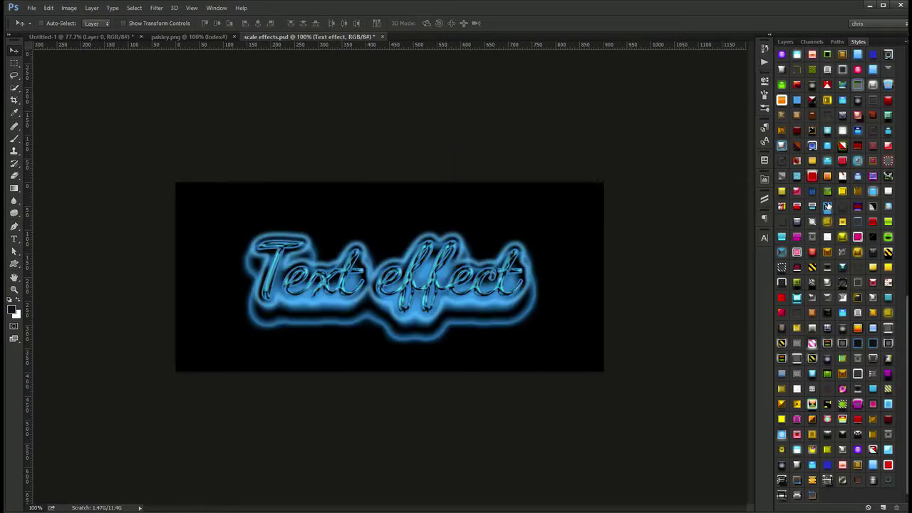
left_click(826, 178)
left_click(812, 177)
left_click(812, 147)
left_click(813, 131)
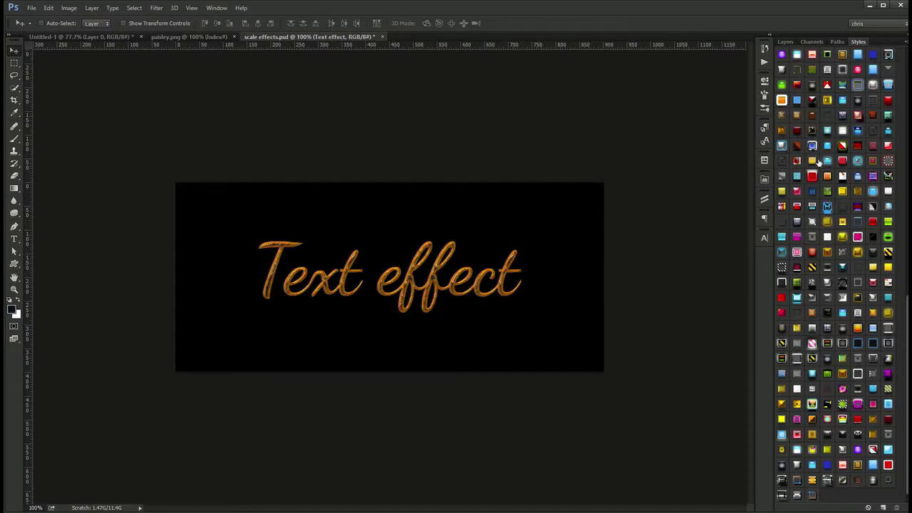
left_click(817, 161)
left_click(811, 180)
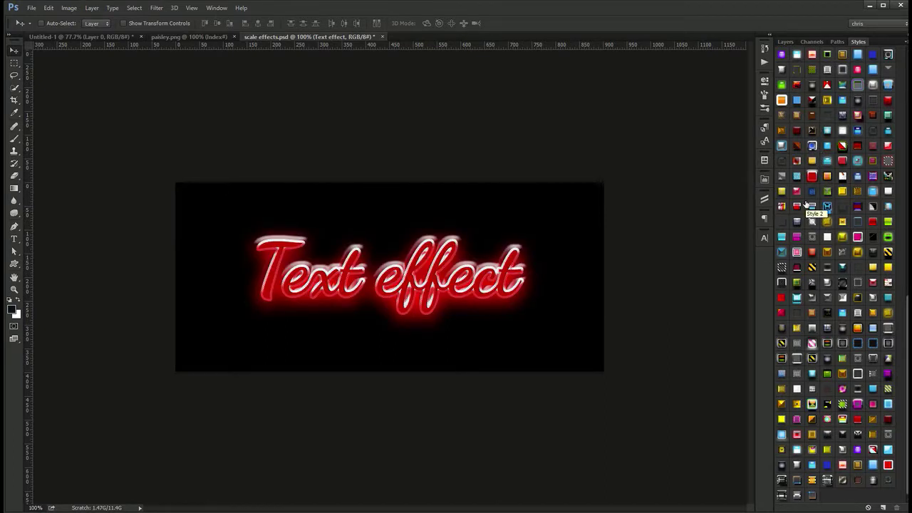
- Try the multicoloured, gold and black chrome preset styles on the Text effect layer
left_click(782, 208)
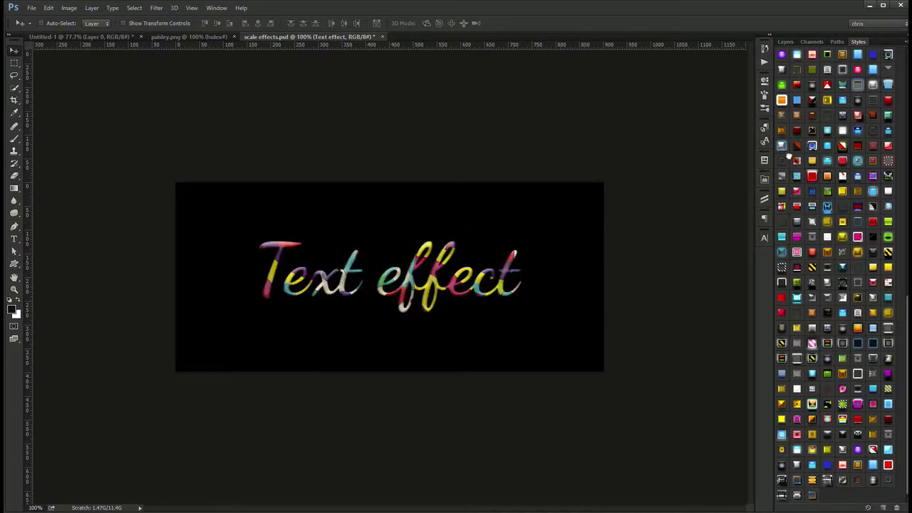
left_click(796, 138)
left_click(812, 121)
left_click(858, 146)
left_click(843, 204)
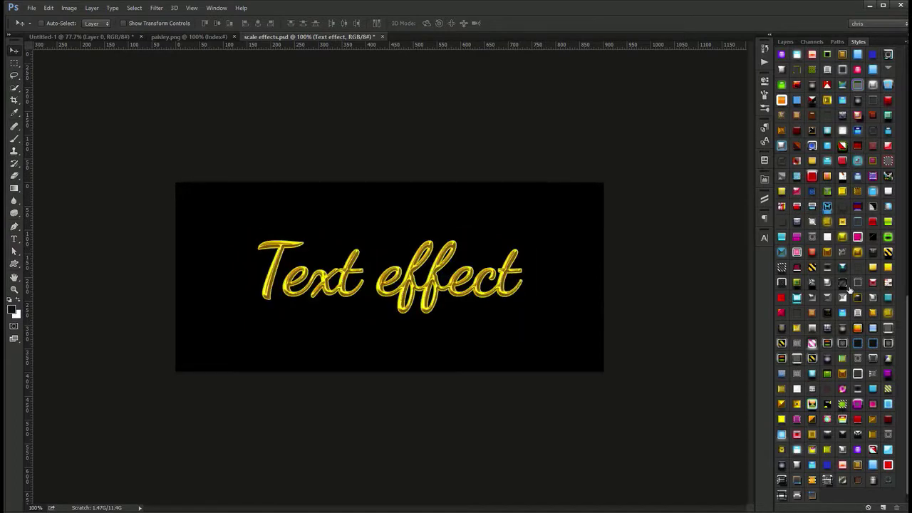
left_click(844, 283)
- Apply a blue preset style with a white outline to the Text effect layer, followed by a red neon outline style
scroll(829, 123, "up", 5)
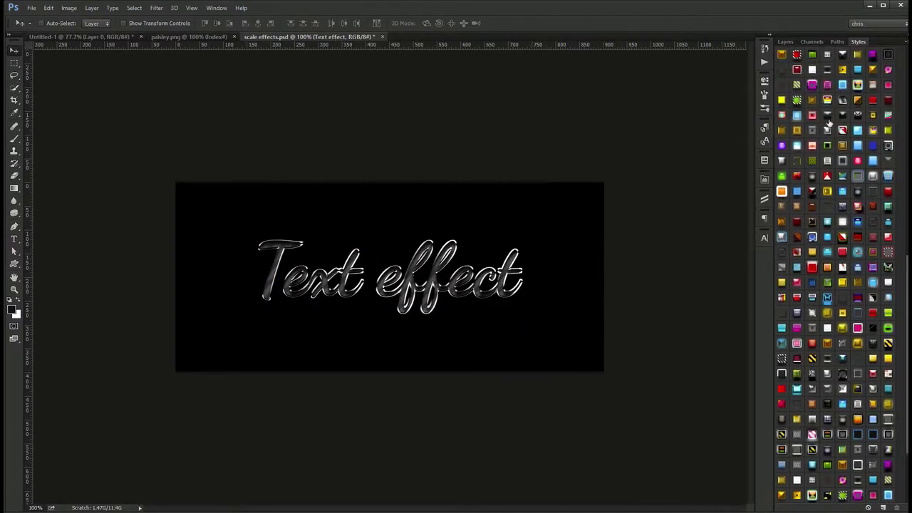
left_click(798, 115)
scroll(841, 133, "up", 10)
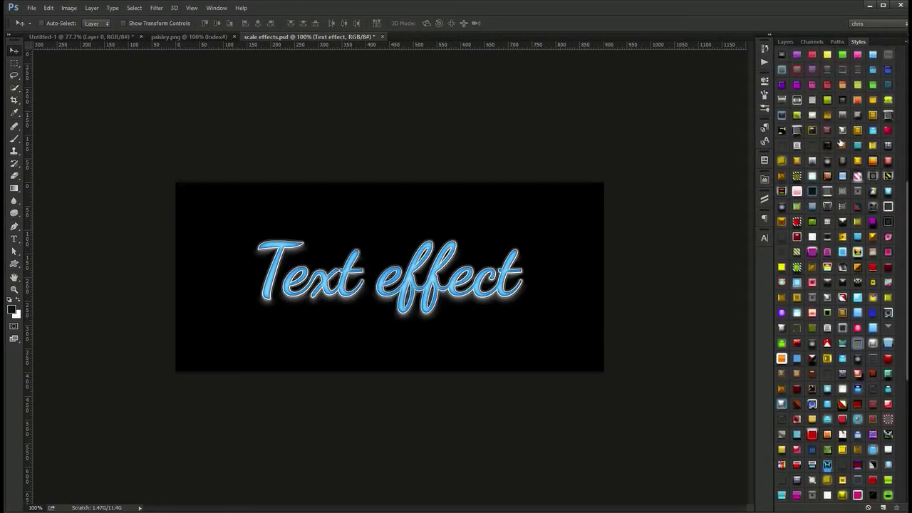
scroll(841, 133, "up", 4)
left_click(827, 118)
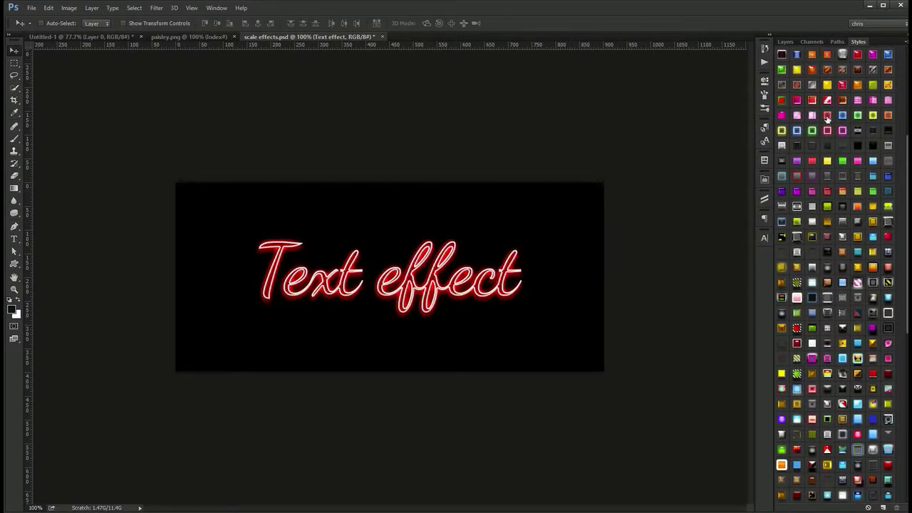
- Review the effects listed under the Text effect layer and apply the light blue preset Style 1 to it
left_click(791, 43)
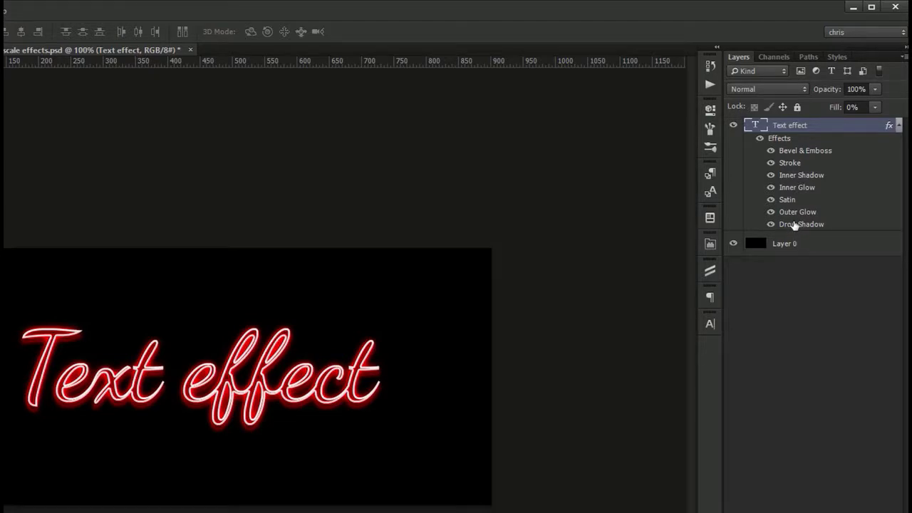
left_click(843, 60)
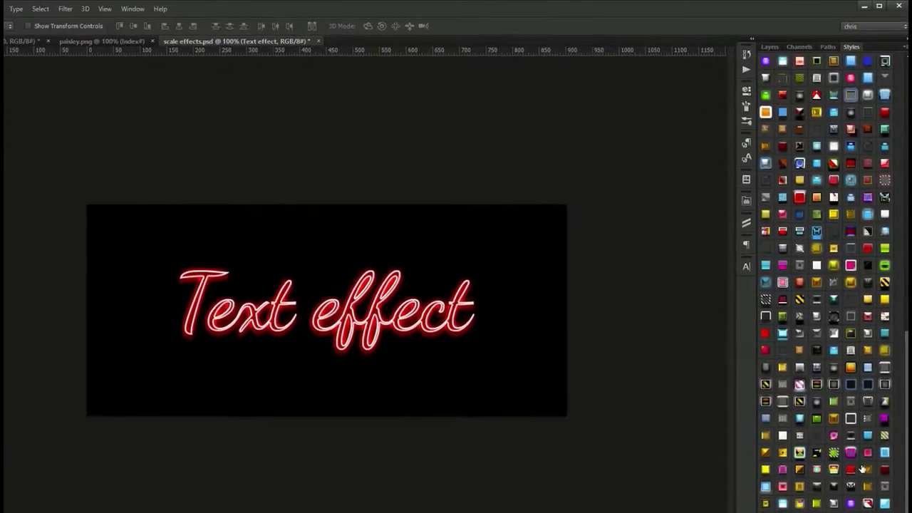
left_click(873, 464)
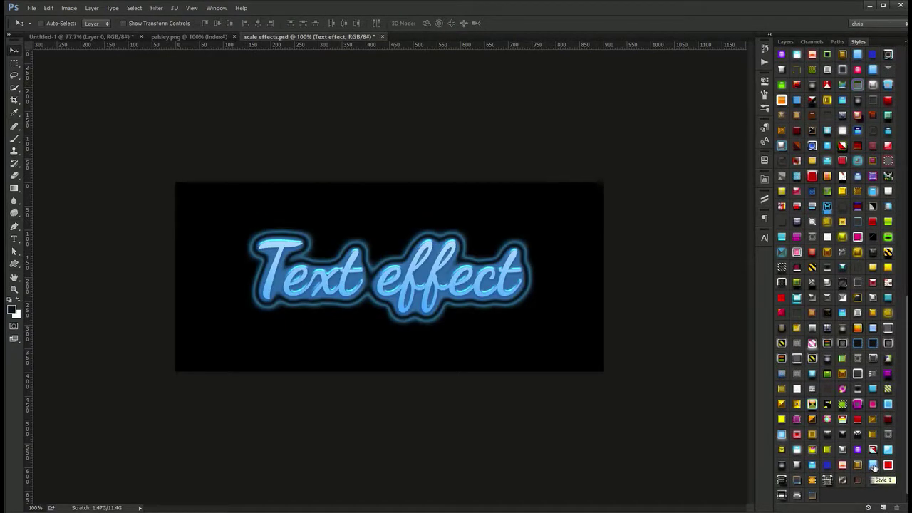
- Try the neighbouring preset style on the Text effect layer and reapply the light blue Style 1
left_click(872, 450)
left_click(873, 464)
- Check the file type of the Rust Styles file on the desktop in its properties and return to Photoshop
left_click(872, 6)
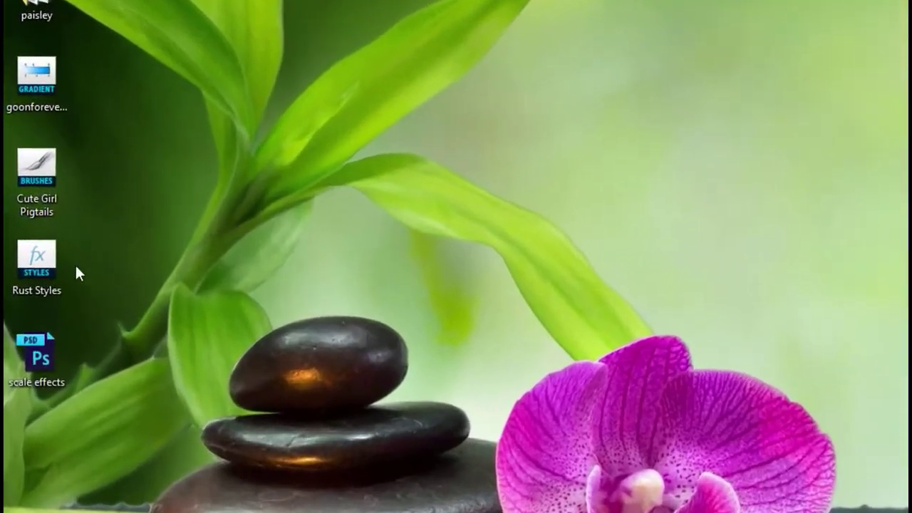
right_click(23, 266)
left_click(72, 512)
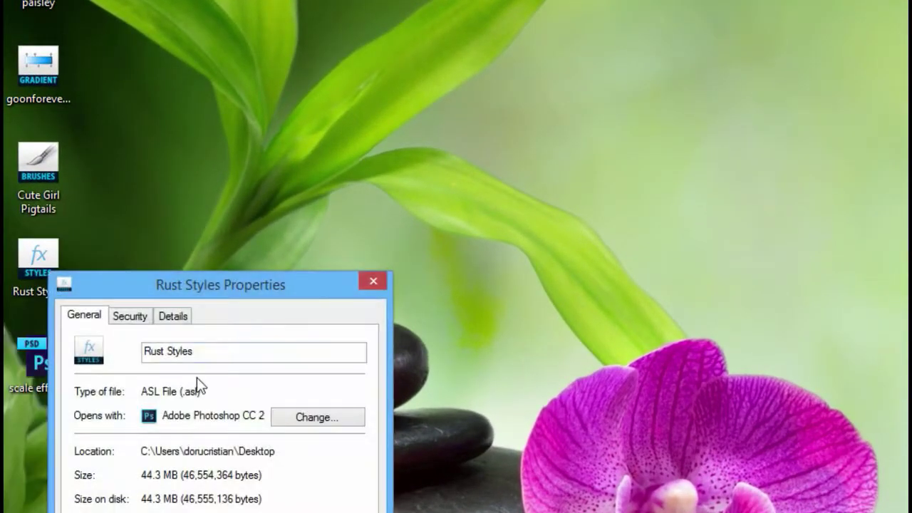
left_click_drag(178, 397, 221, 397)
left_click(223, 398)
key("Escape")
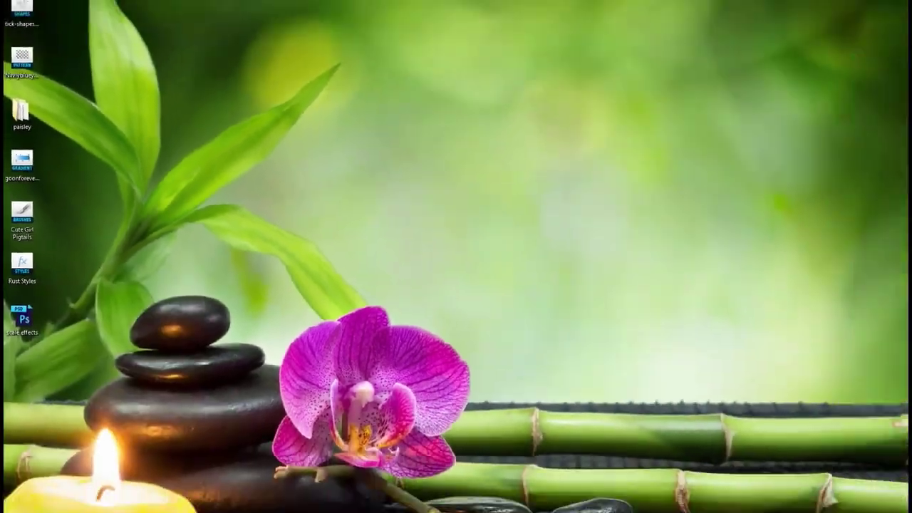
key("alt+Tab")
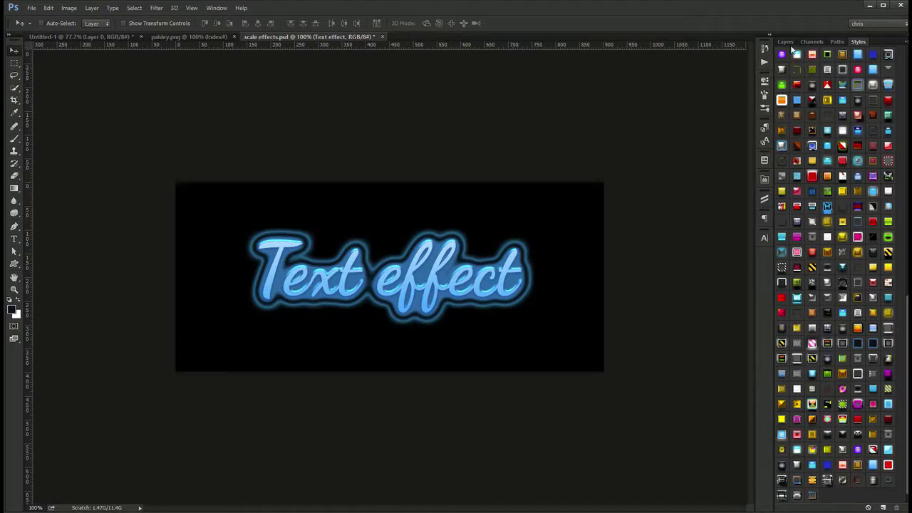
- Scale the Text effect layer's effects to 60% with Scale Effects
left_click(786, 43)
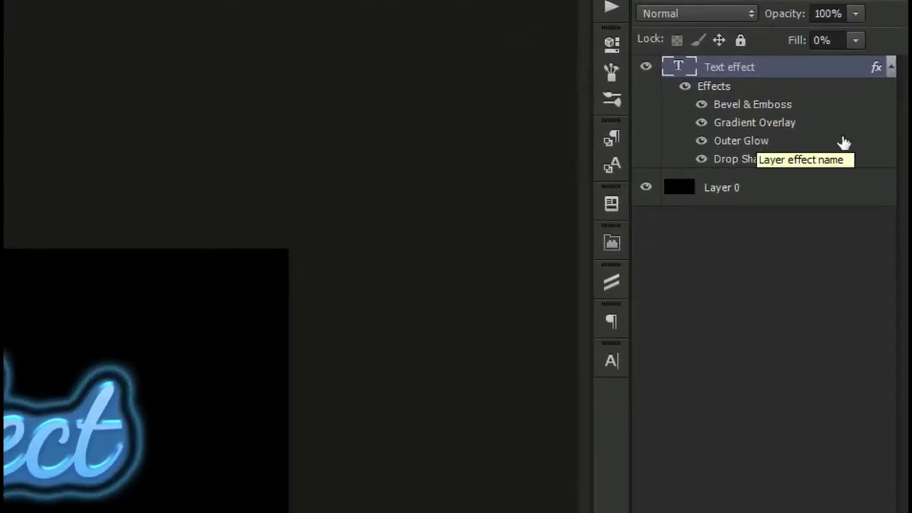
right_click(815, 116)
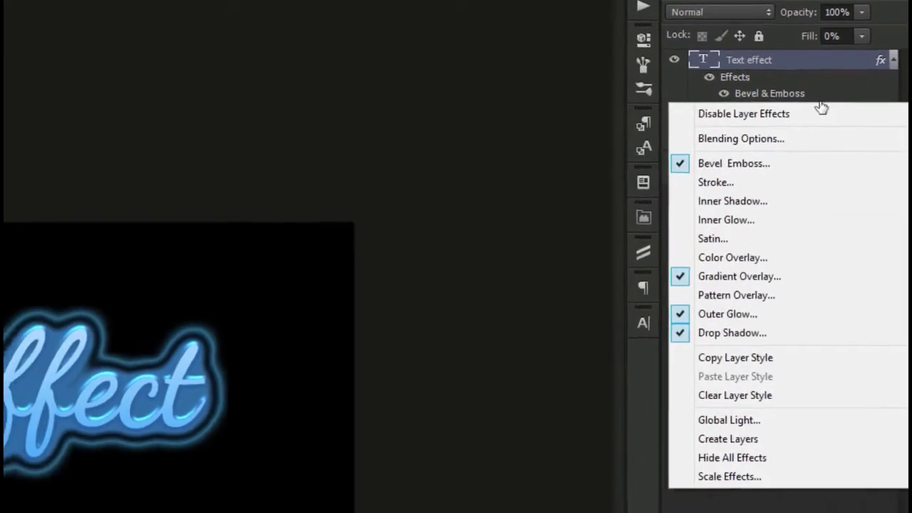
right_click(818, 63)
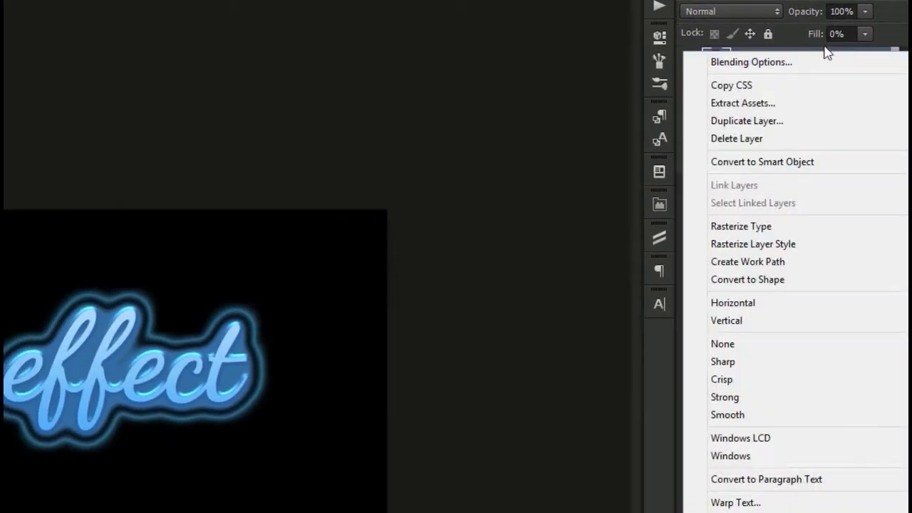
left_click(577, 81)
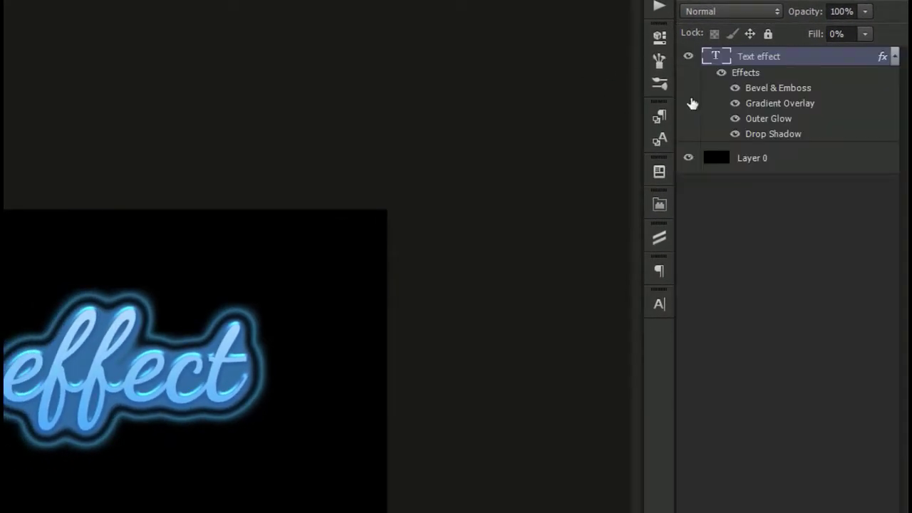
right_click(814, 135)
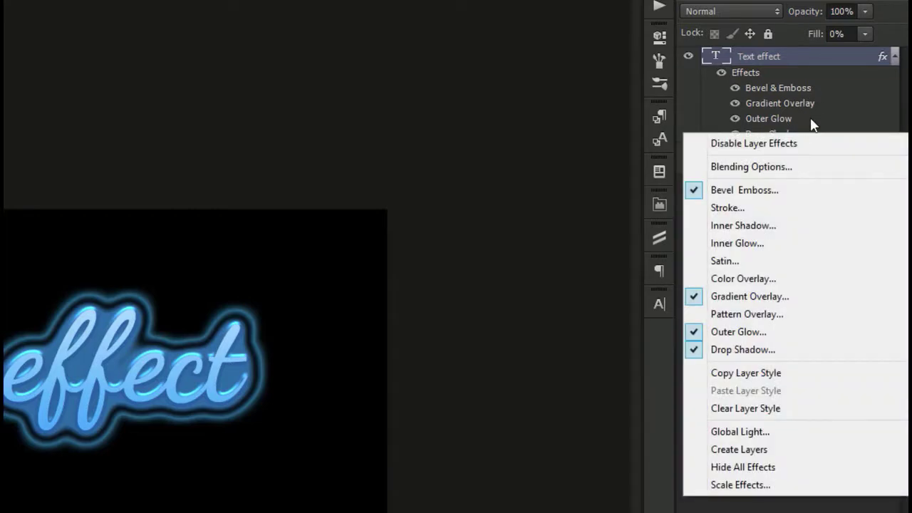
left_click(766, 488)
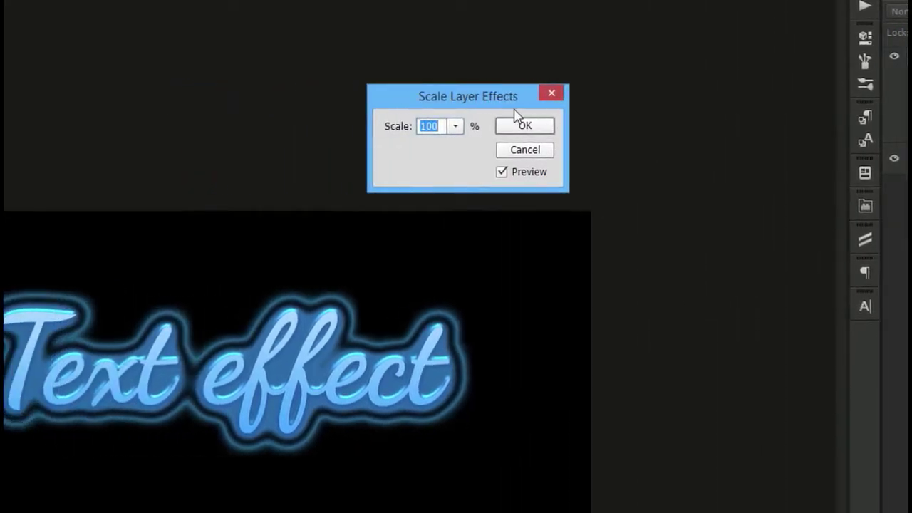
left_click_drag(482, 105, 522, 189)
left_click(495, 213)
left_click(581, 212)
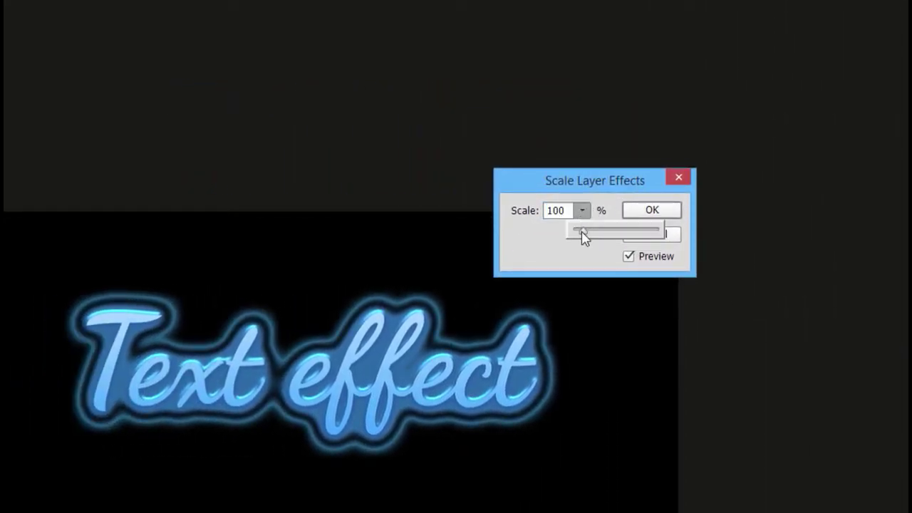
mouse_move(583, 236)
left_mouse_down()
mouse_move(699, 238)
mouse_move(580, 239)
left_mouse_up()
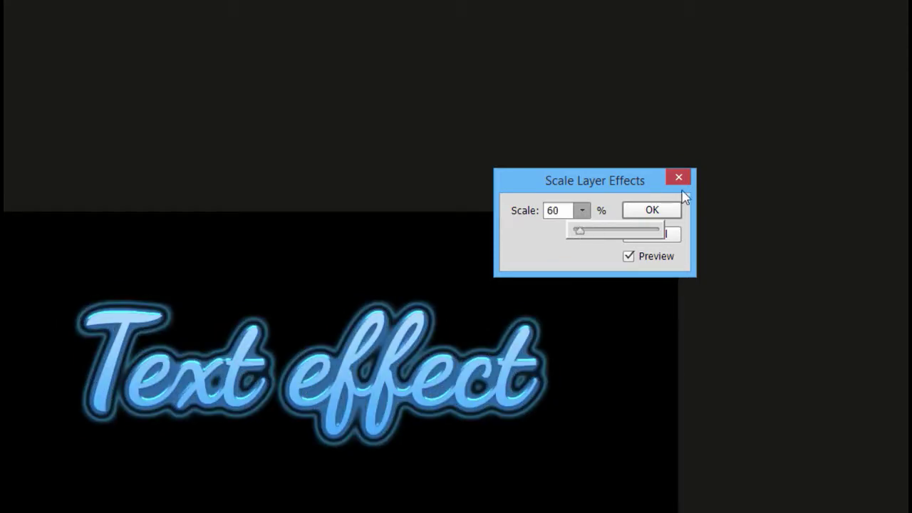
left_click(662, 210)
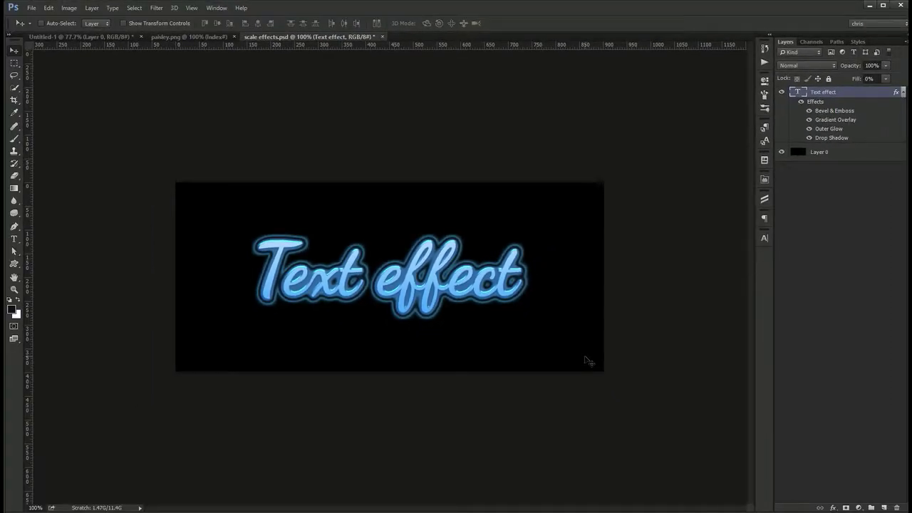
- Clear the layer style of the Text effect layer and add a red (ff0000) Color Overlay to it
right_click(859, 98)
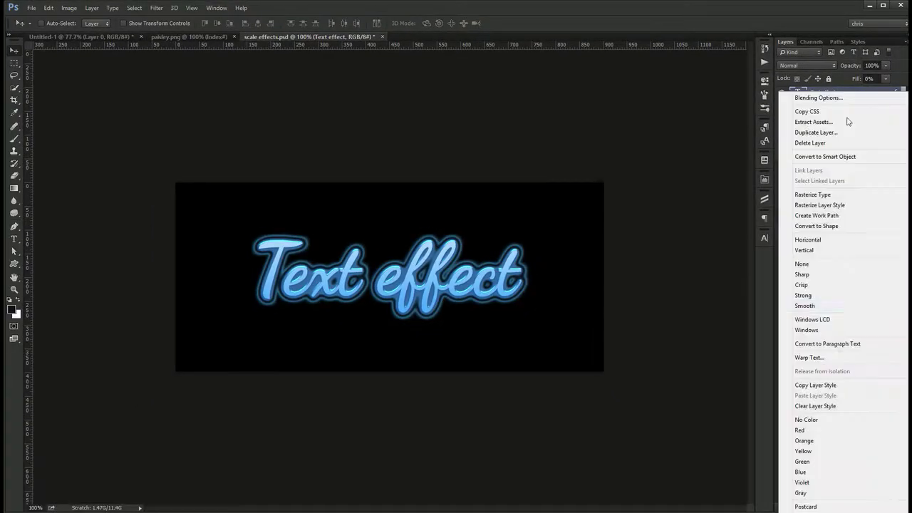
left_click(842, 406)
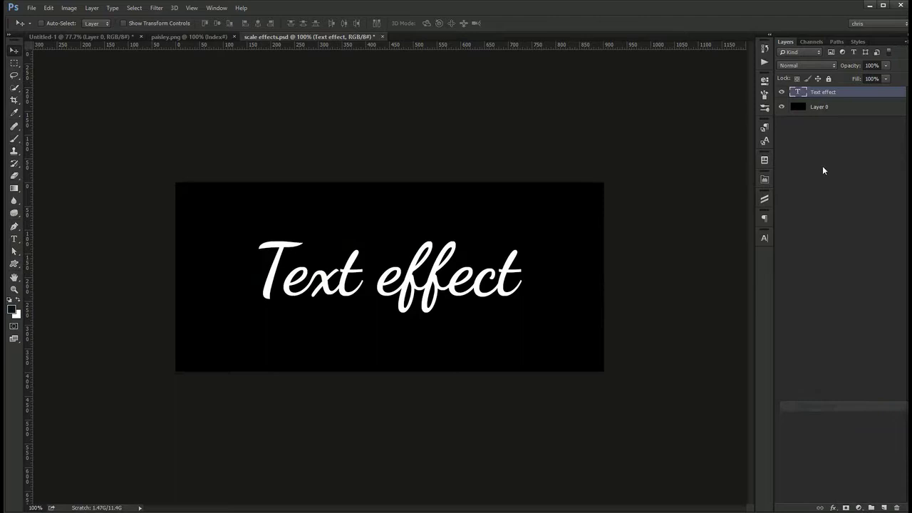
double_click(879, 92)
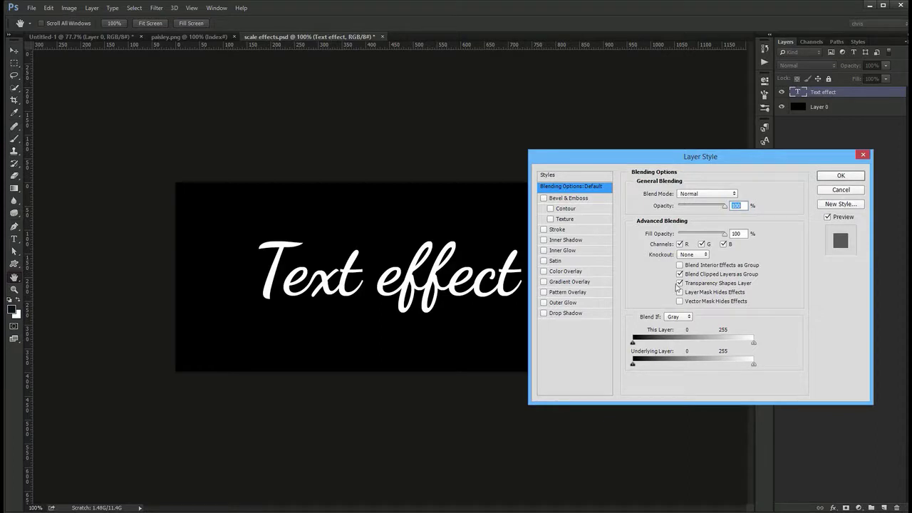
left_click(574, 272)
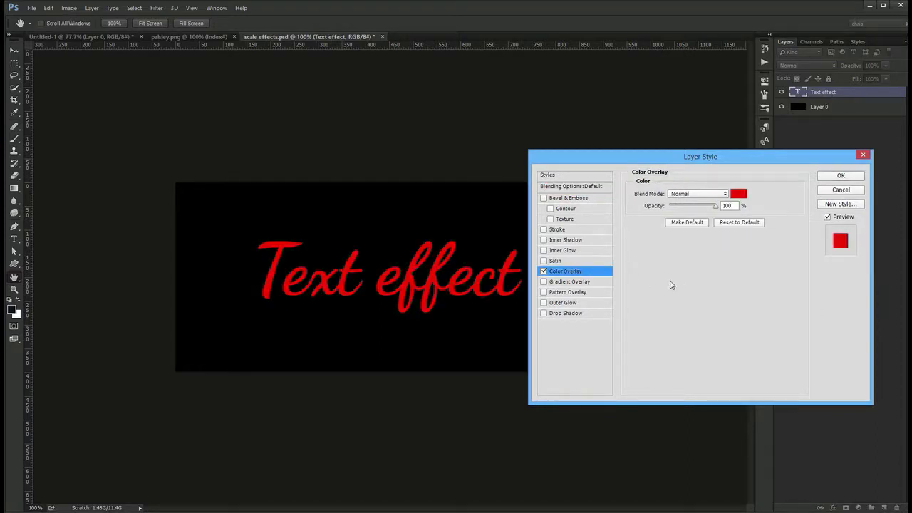
left_click(739, 194)
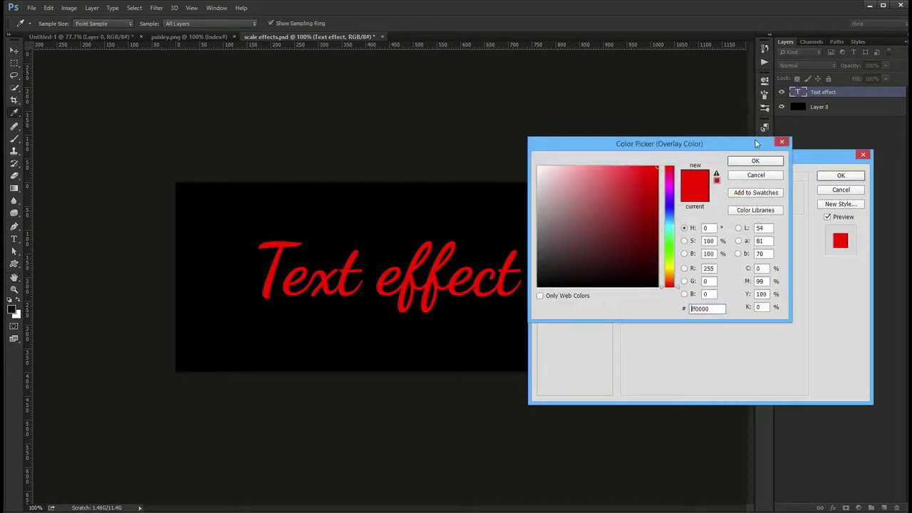
left_click(753, 160)
- Add a Gradient Overlay with the Smooth Pastel Green preset and compare the text with the overlay off and on
left_click(580, 284)
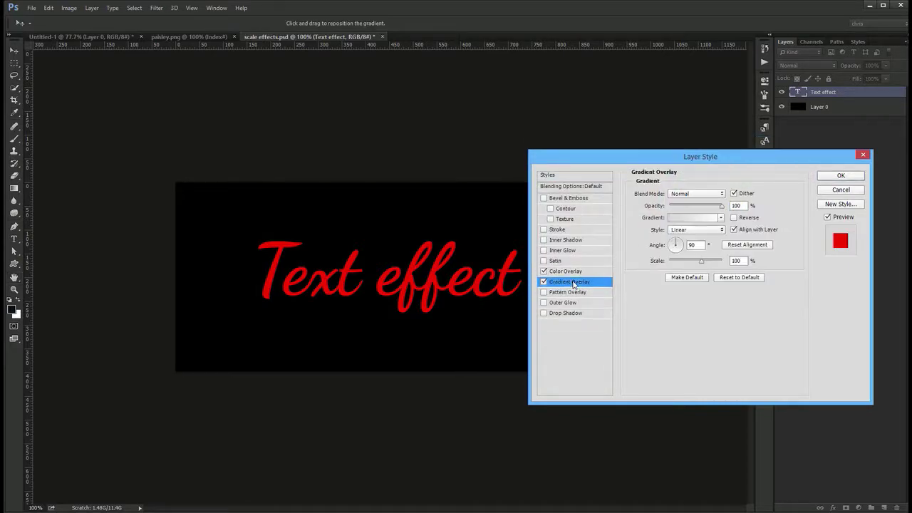
left_click(695, 217)
left_click(402, 126)
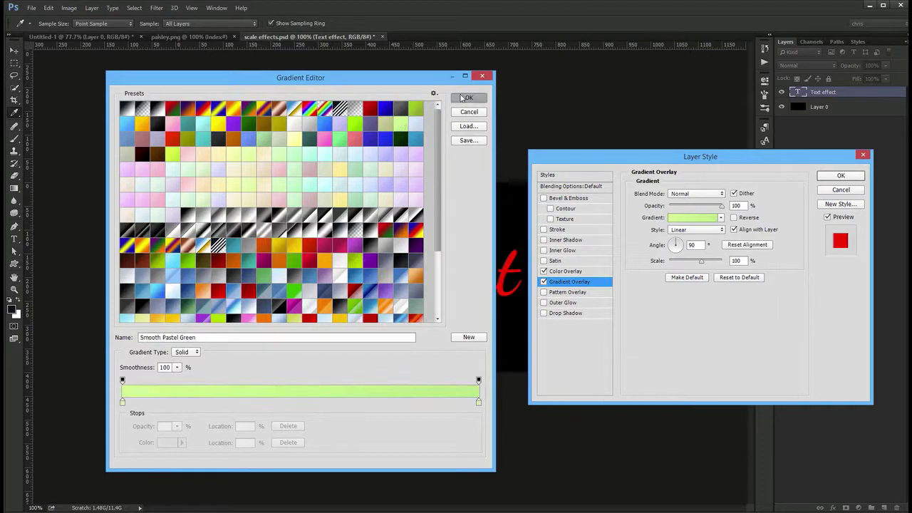
left_click(469, 98)
left_click(543, 282)
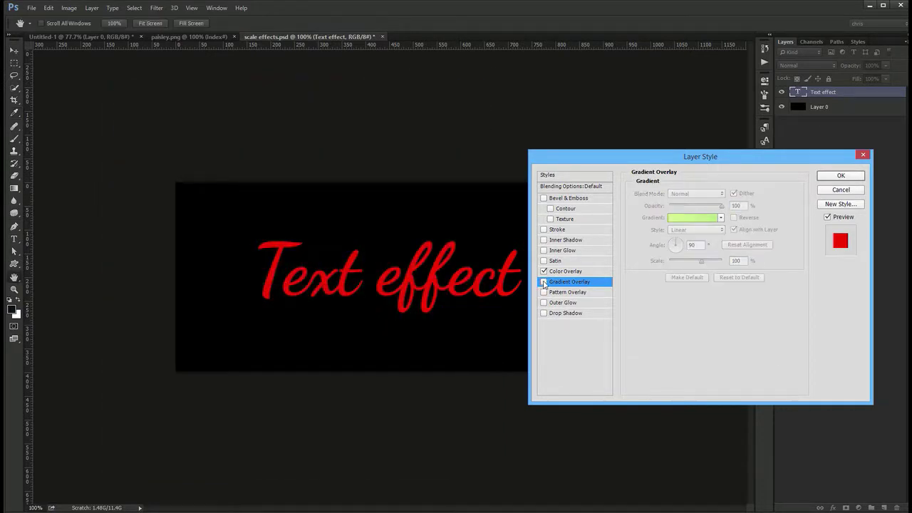
left_click(544, 282)
left_click(543, 282)
left_click(544, 282)
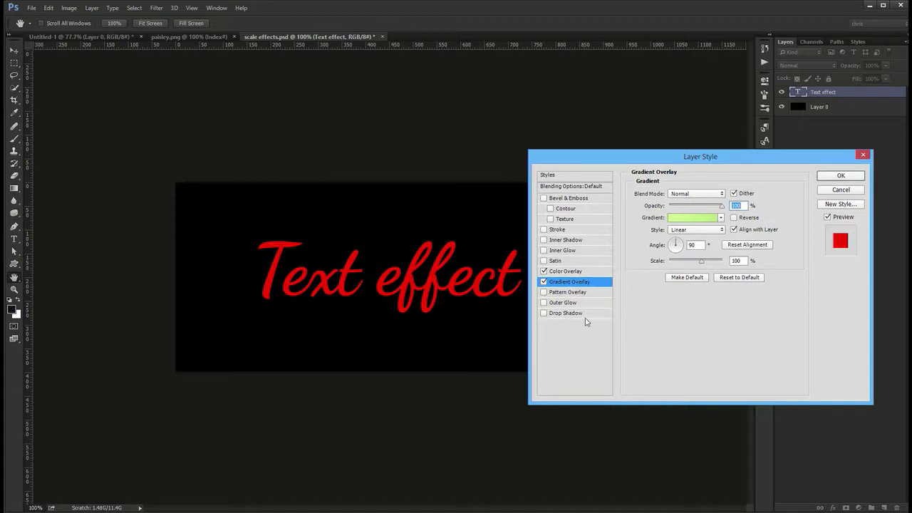
- Try adding a Pattern Overlay to the Text effect layer beneath the colour and gradient overlays
left_click(543, 294)
left_click(564, 292)
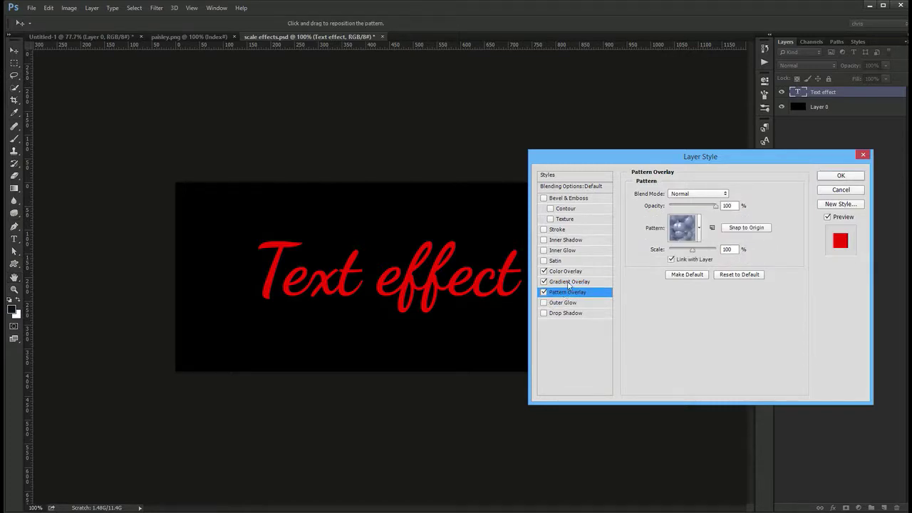
left_click(563, 282)
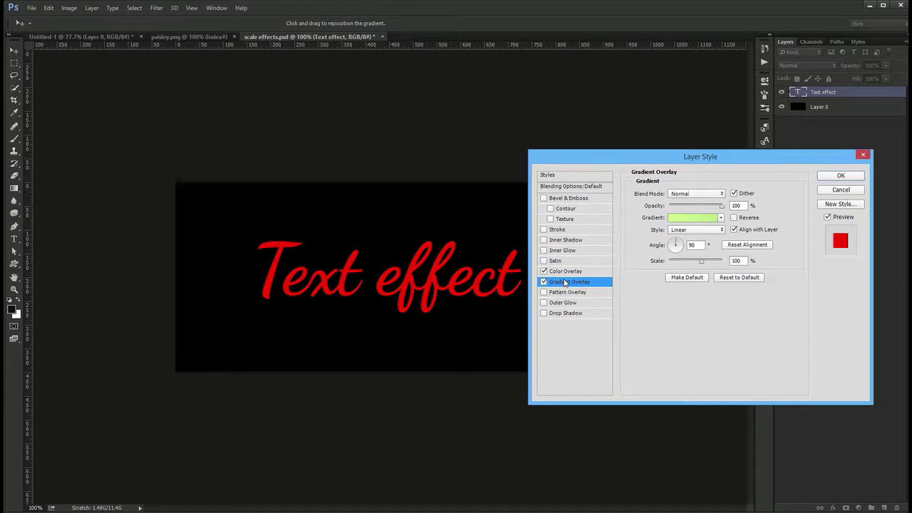
- Try Color Overlay blend modes such as Linear Burn, Overlay, Difference, Hue and Luminosity, and return to Normal
left_click(570, 271)
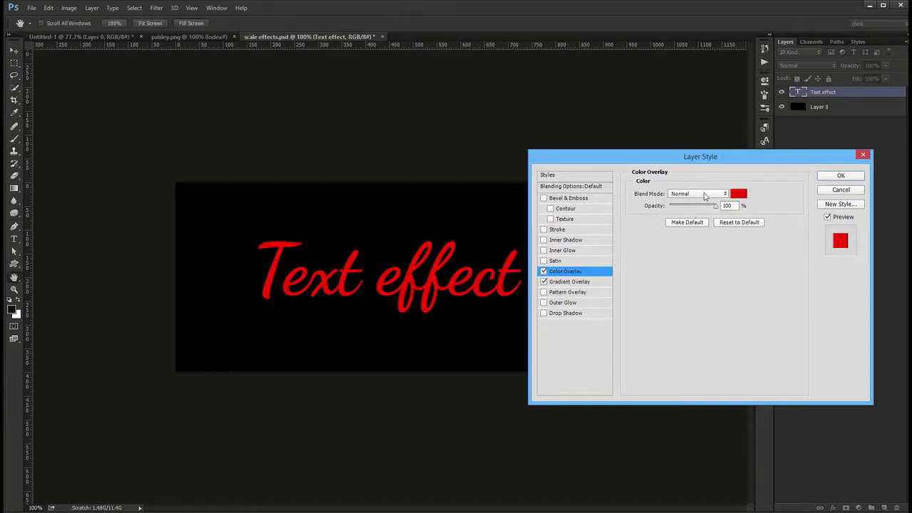
left_click(705, 193)
left_click(695, 230)
scroll(705, 193, "down", 7)
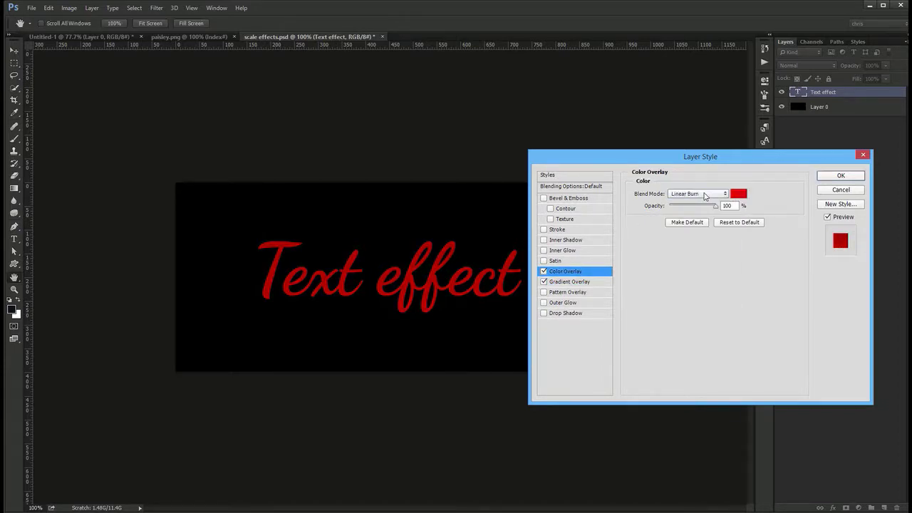
scroll(704, 194, "down", 6)
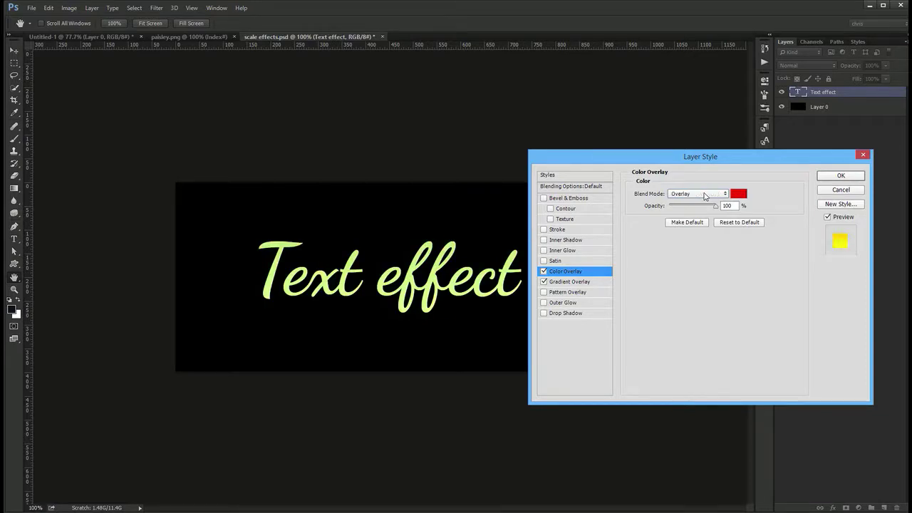
scroll(705, 193, "down", 5)
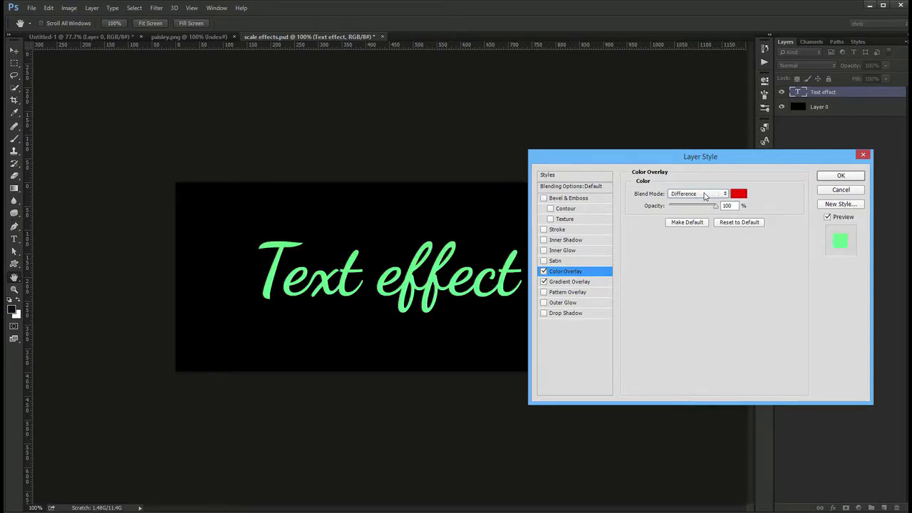
scroll(705, 194, "down", 3)
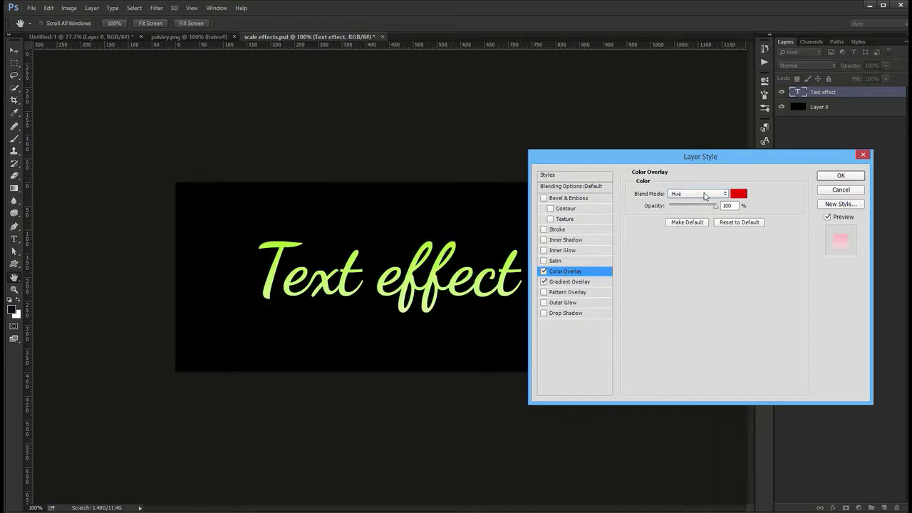
scroll(704, 194, "down", 2)
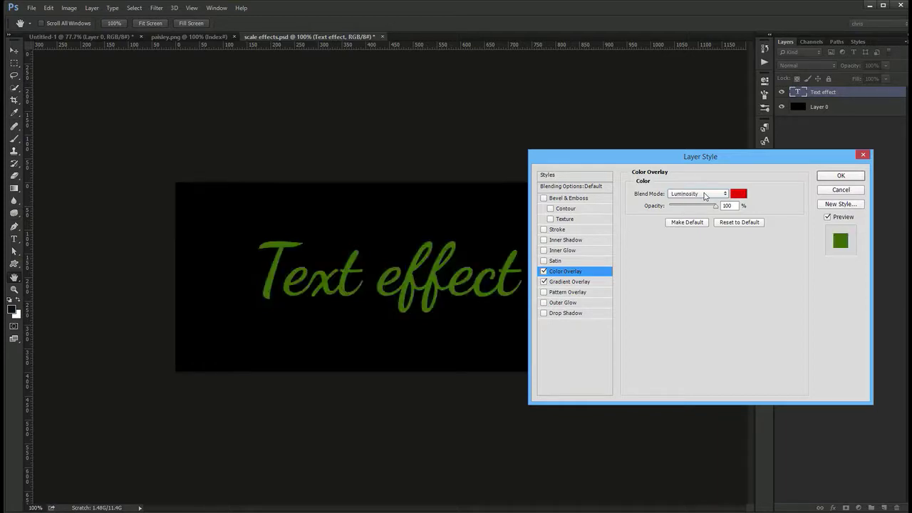
left_click(705, 194)
left_click(697, 194)
- Change the Gradient Overlay to a black, white and grey metallic preset gradient
left_click(589, 282)
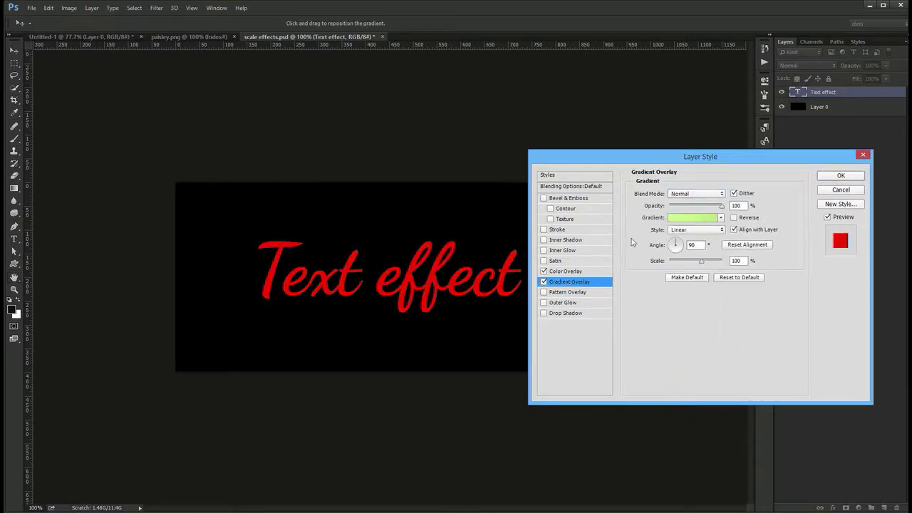
left_click(688, 218)
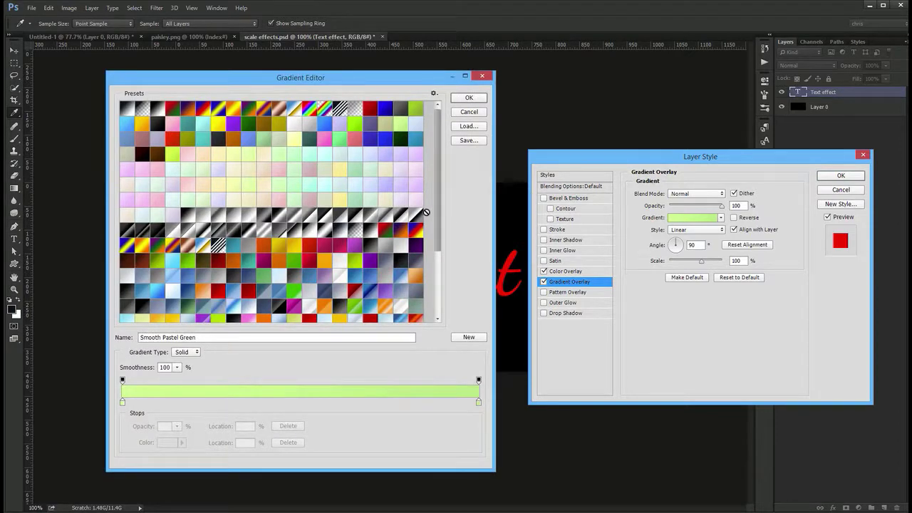
left_click(418, 213)
key("Return")
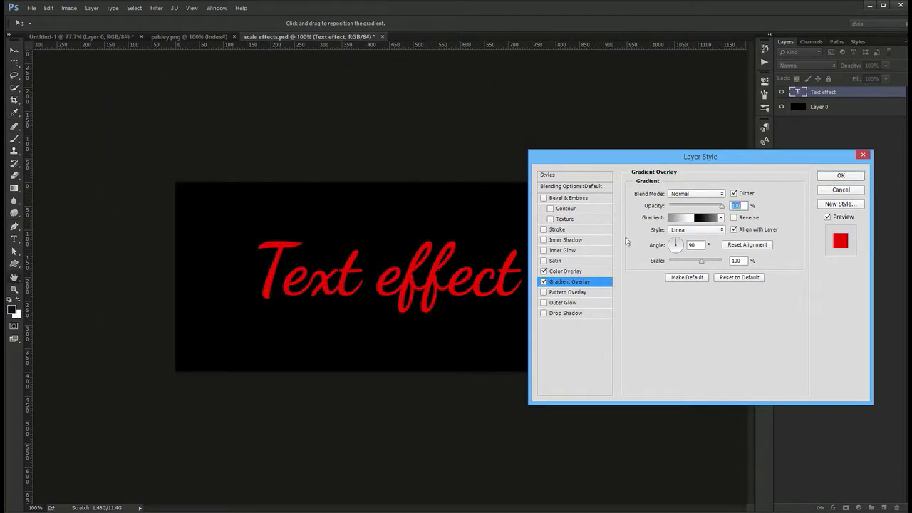
- Set the Color Overlay blend mode to Color Dodge over the metallic gradient and apply the layer style
left_click(567, 271)
scroll(688, 194, "down", 4)
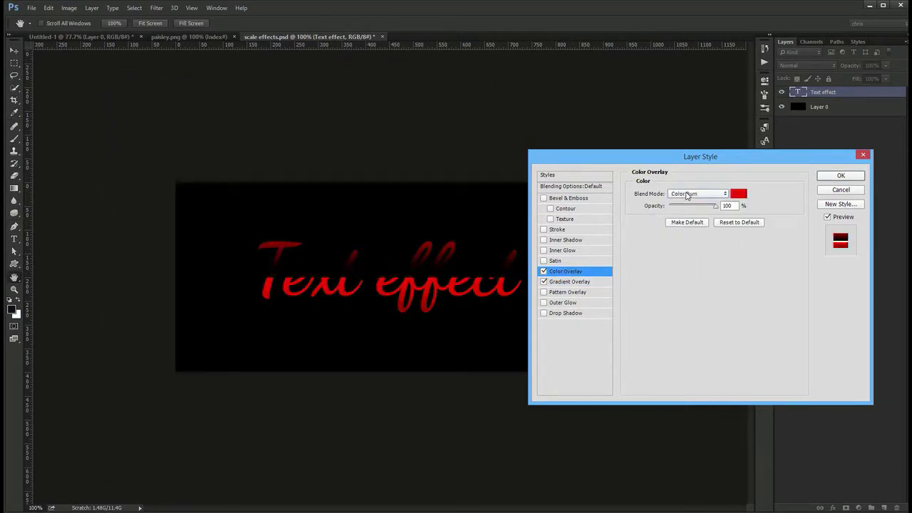
scroll(688, 193, "down", 5)
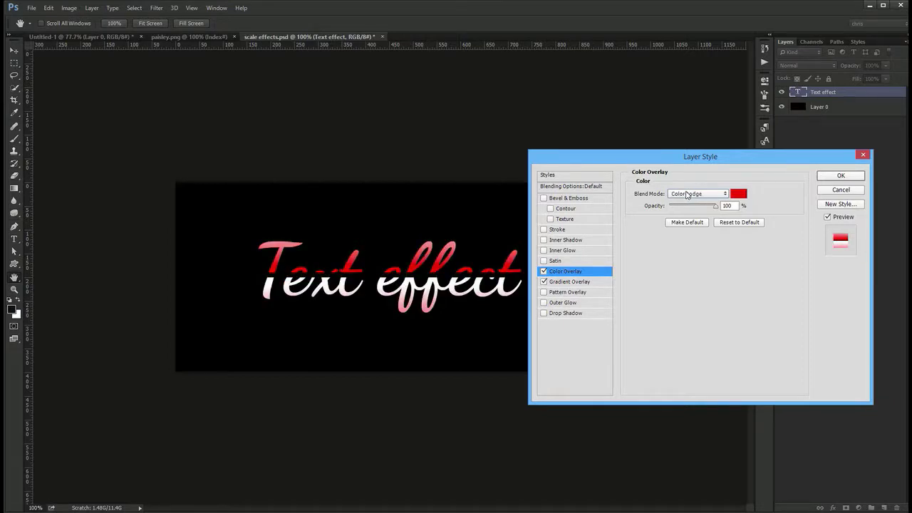
key("Return")
- Try 0% Fill on the Text effect layer, restore it to 100%, and view the Gradient Overlay settings without changing them
left_click_drag(856, 82, 576, 97)
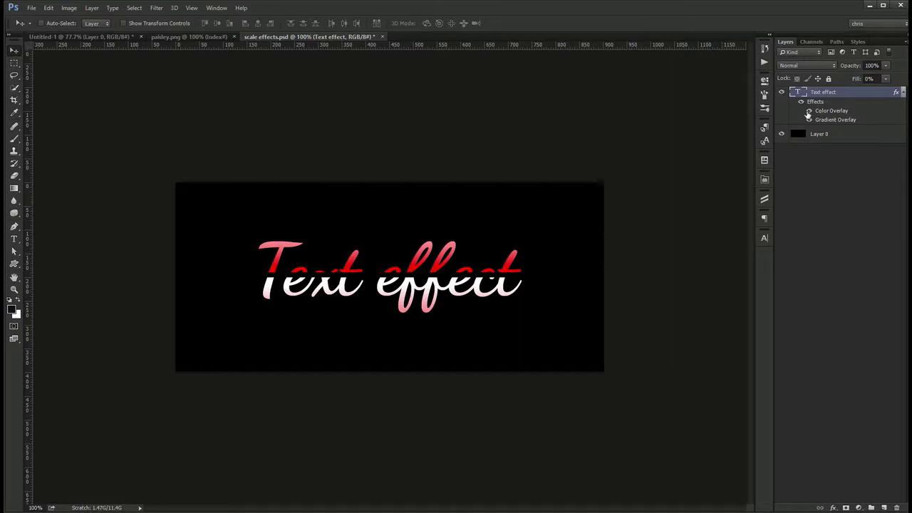
left_click_drag(855, 79, 804, 83)
double_click(839, 120)
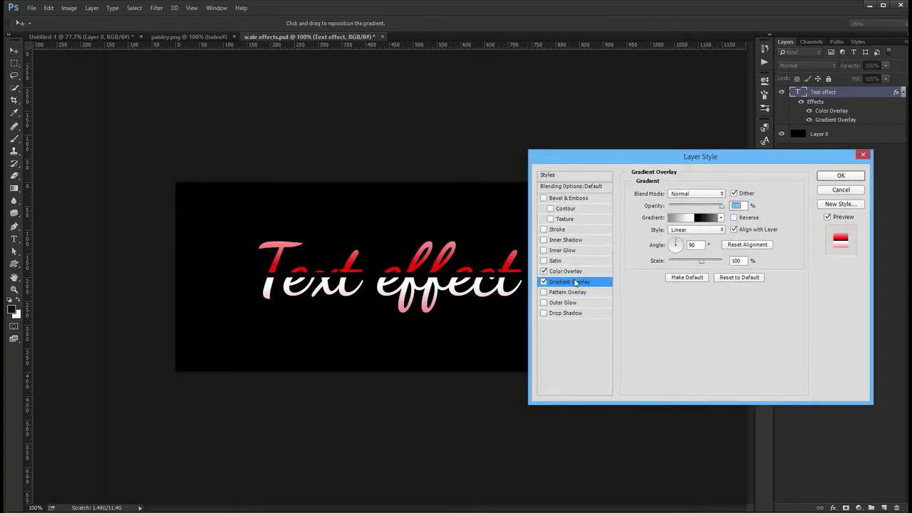
left_click(837, 190)
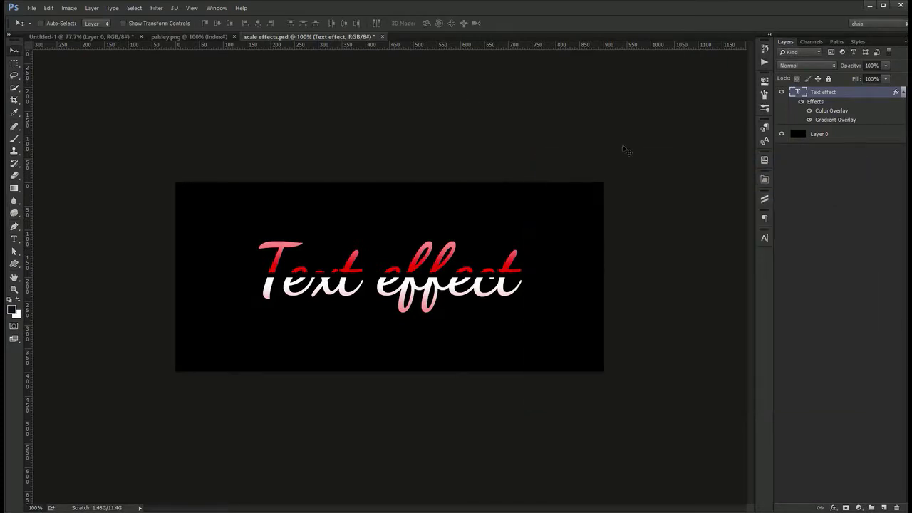
- Switch to the Untitled-1 document and open the Drop Shadow settings of the upper Rectangle 1 layer
left_click(213, 40)
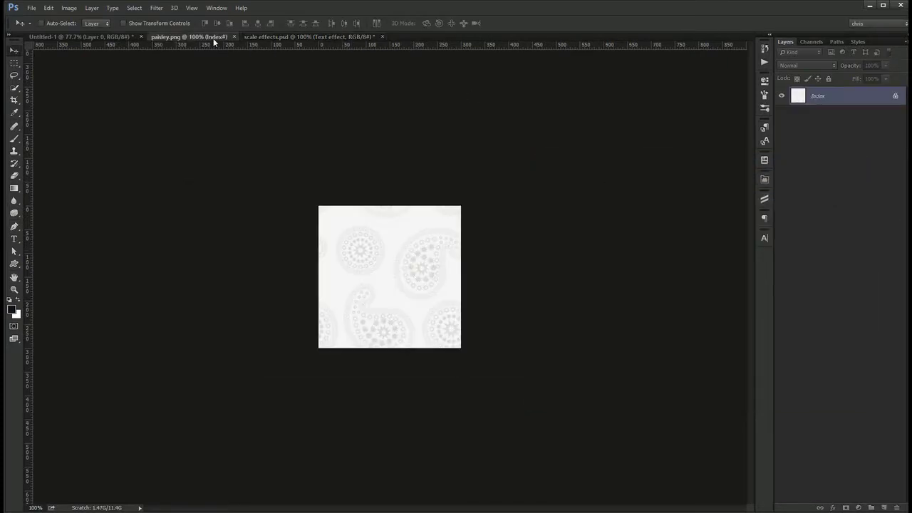
left_click(111, 37)
left_click_drag(781, 114, 781, 96)
double_click(876, 97)
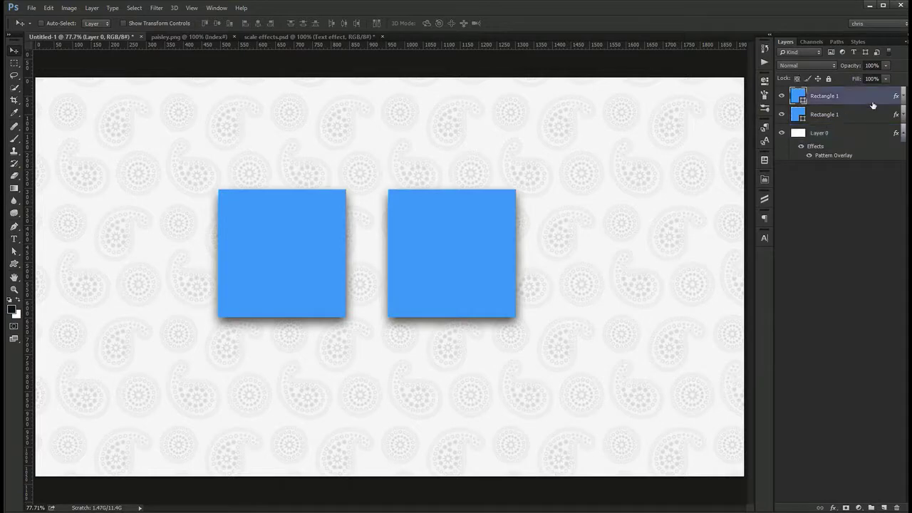
left_click(573, 313)
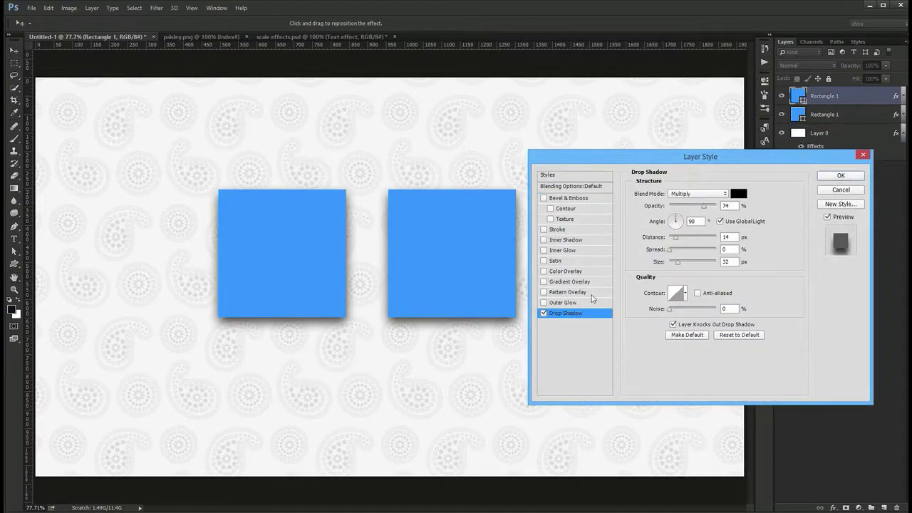
- Try global light shadow angles such as 45°, return to 90°, and turn off Use Global Light for the upper rectangle
left_click(721, 223)
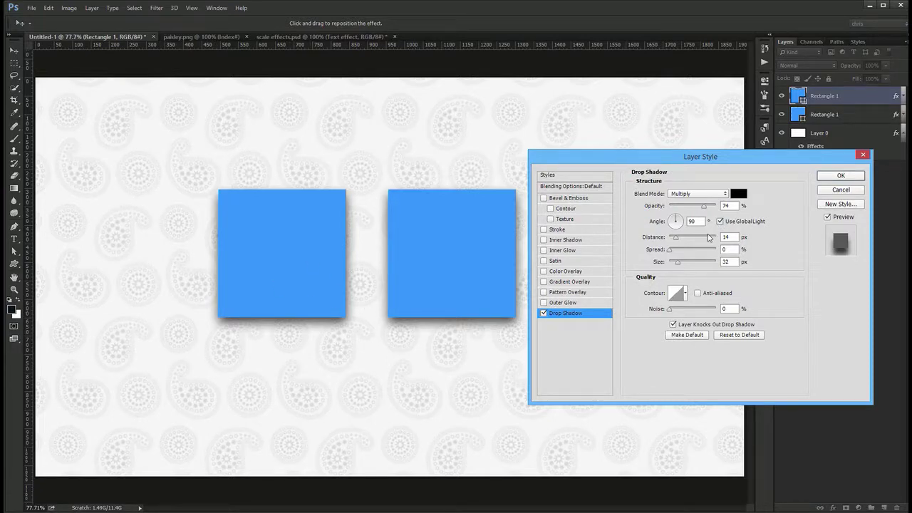
left_click(639, 221)
type("45")
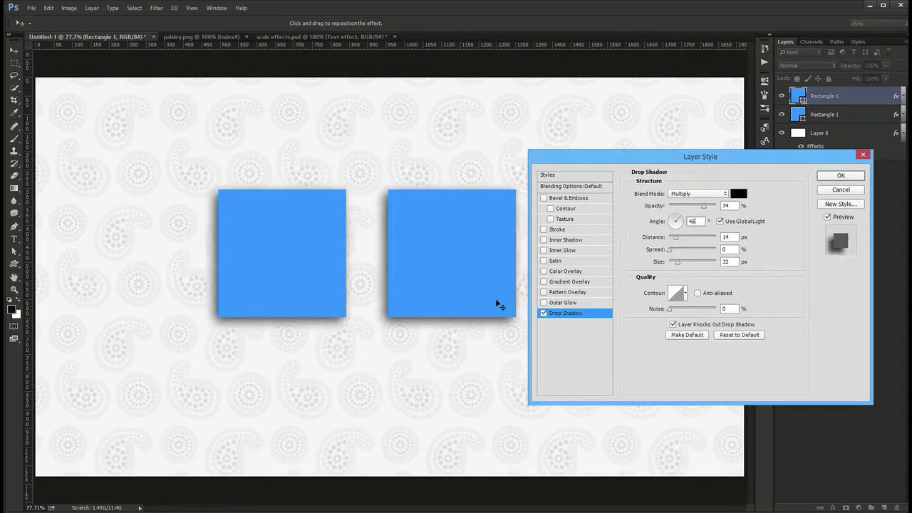
mouse_move(677, 220)
left_mouse_down()
mouse_move(685, 227)
mouse_move(677, 232)
mouse_move(694, 221)
mouse_move(671, 221)
mouse_move(678, 230)
mouse_move(671, 219)
mouse_move(681, 218)
left_mouse_up()
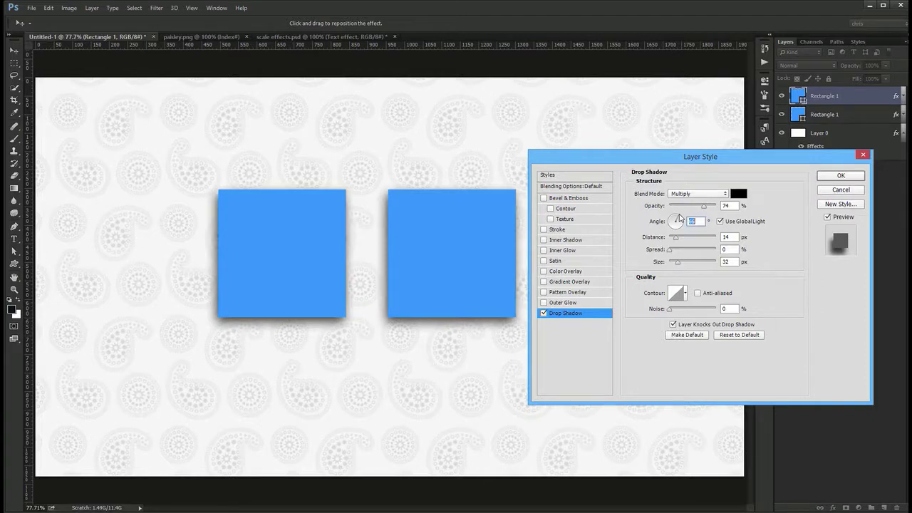
type("90")
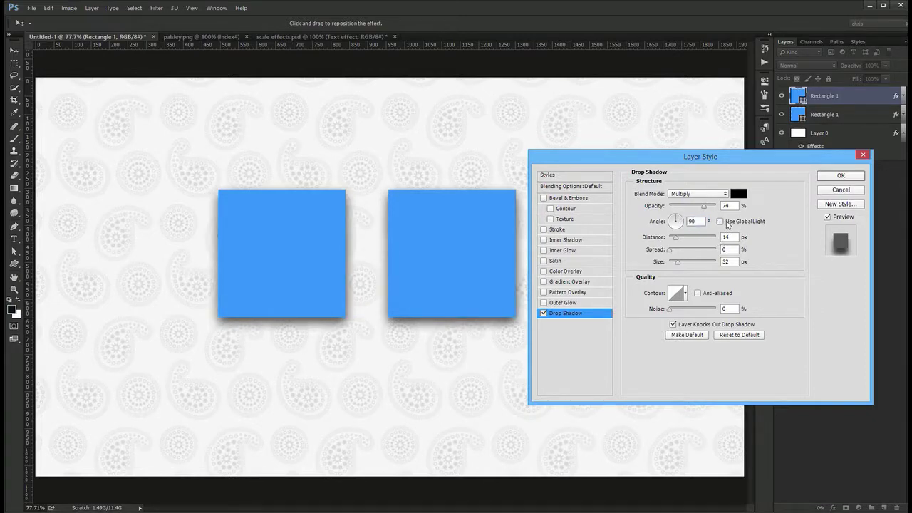
key("Return")
- Turn off Use Global Light for the lower Rectangle 1 layer's Drop Shadow and set its angle to -90°
double_click(851, 115)
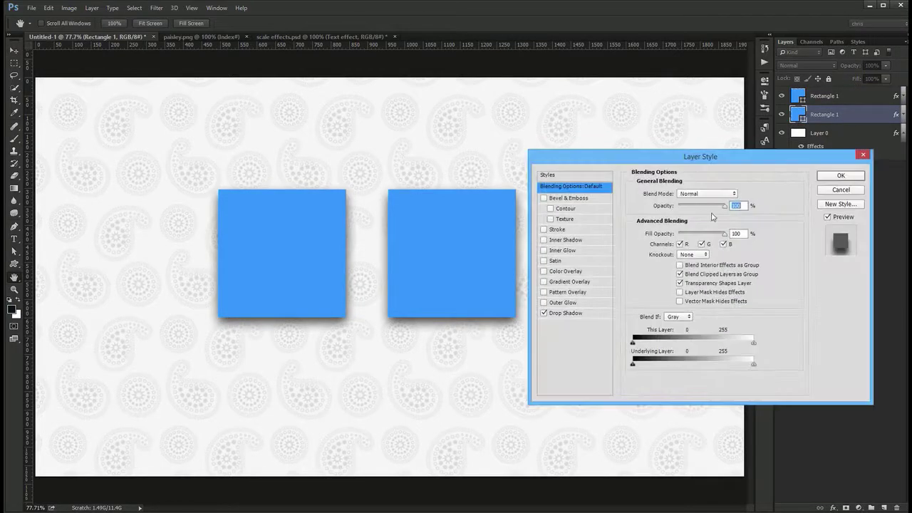
left_click(583, 313)
left_click(719, 221)
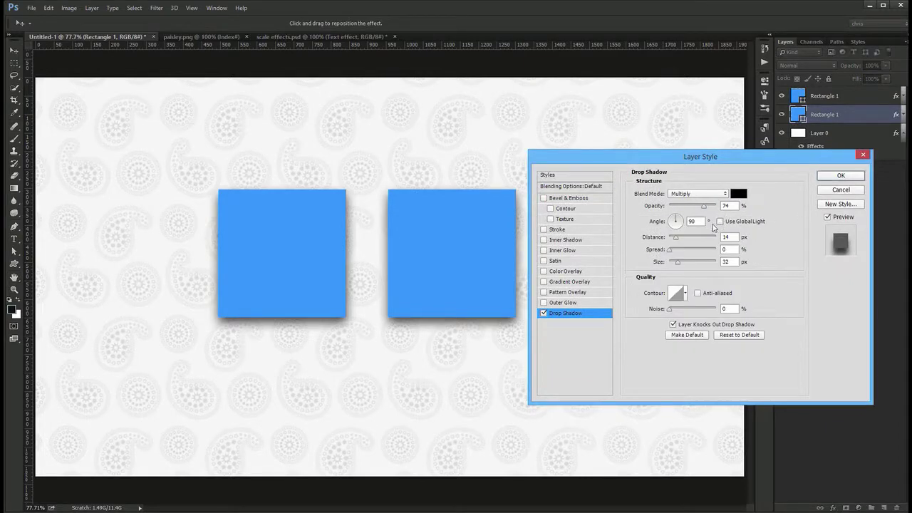
type("-90")
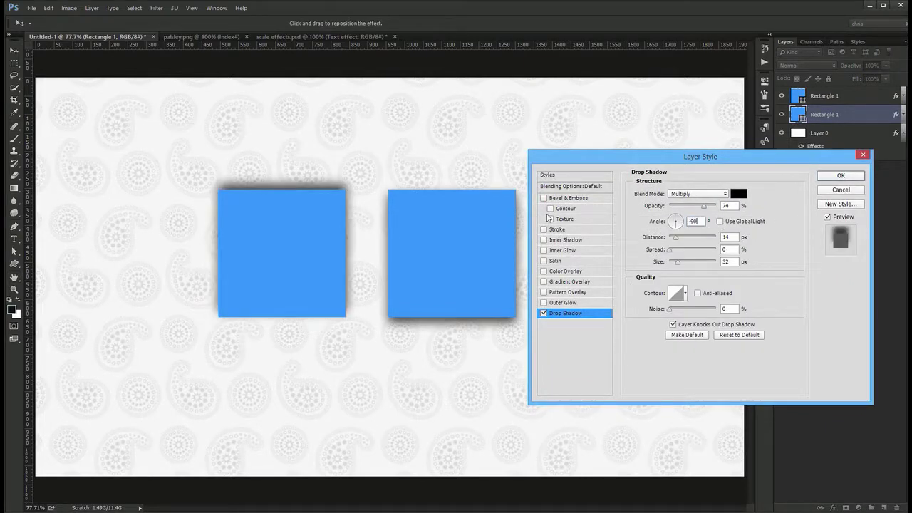
key("Return")
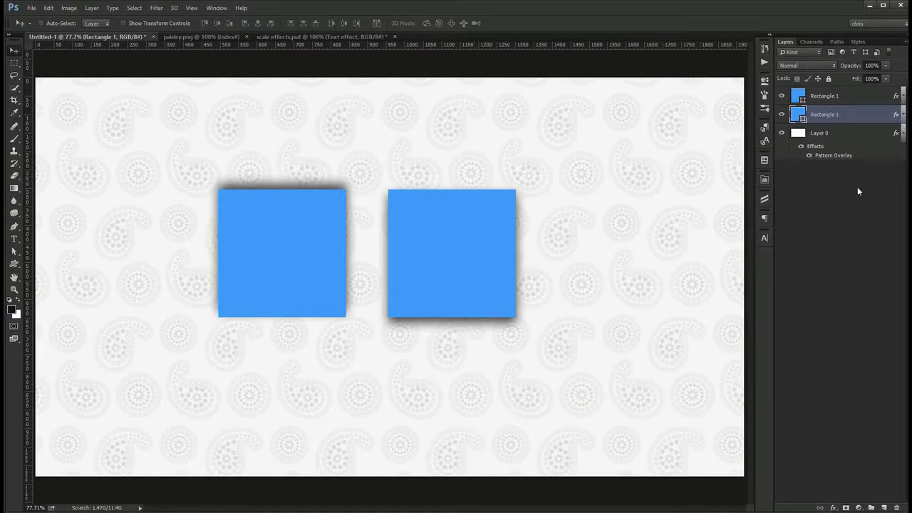
- Clear the layer style from Layer 0 to remove its paisley Pattern Overlay
left_click(859, 130)
right_click(859, 130)
left_click(817, 336)
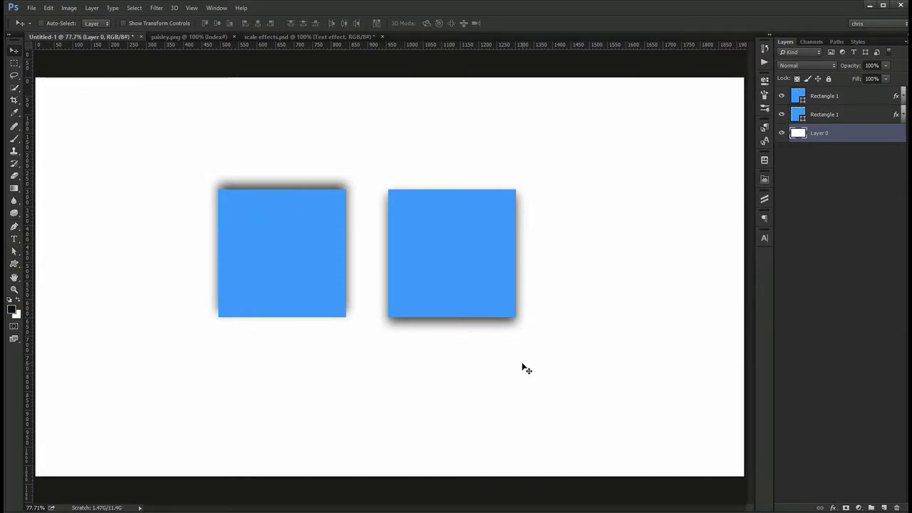
- Save the lower Rectangle 1 layer's shadow as a new style preset with Include Layer Effects enabled and the default name
left_click(861, 109)
left_click(858, 42)
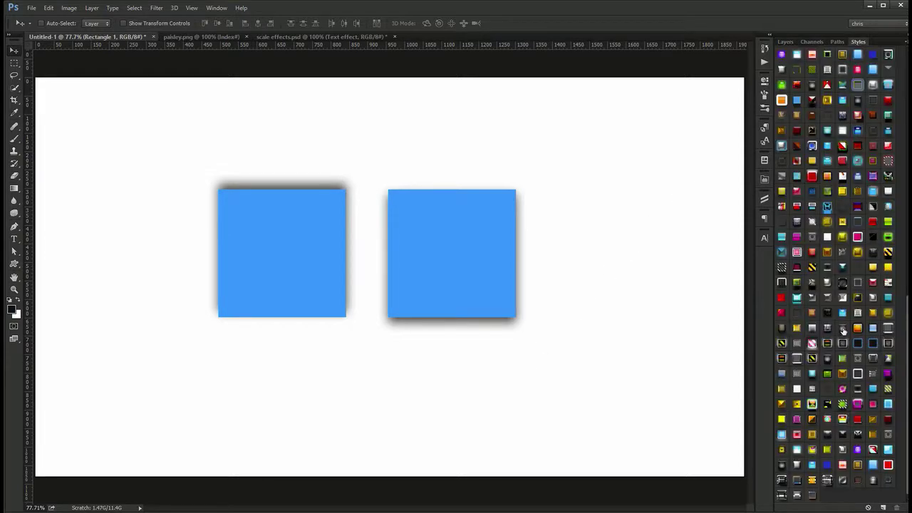
left_click(839, 501)
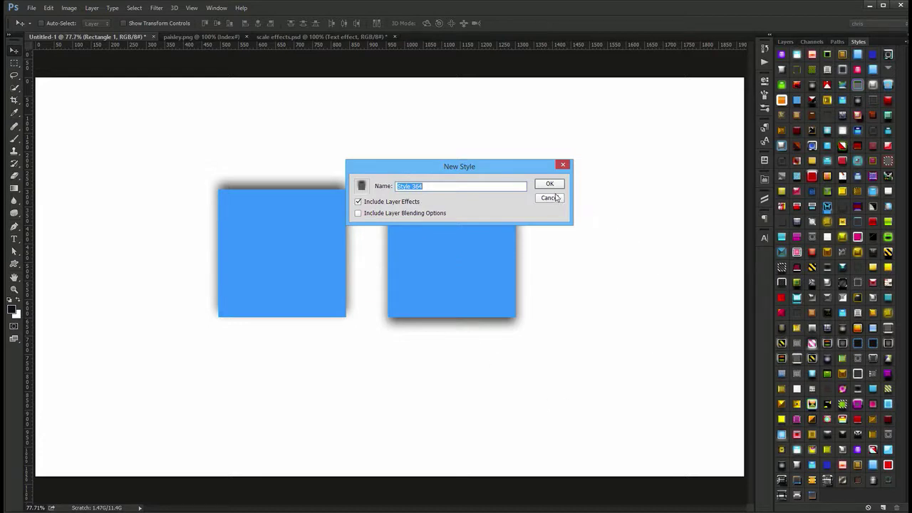
left_click(549, 184)
- Draw a four-sided custom shape about 222 × 160 px below the squares, apply the saved shadow style and reposition the shape
key("u")
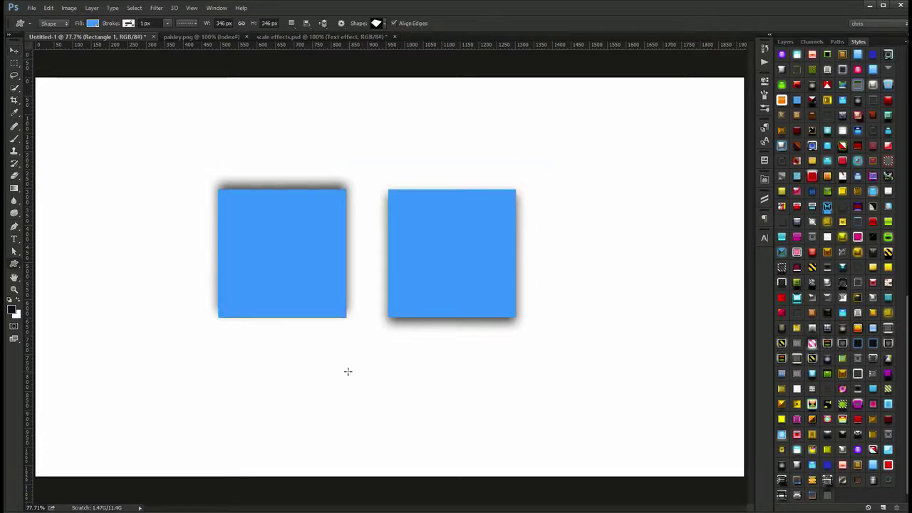
left_click_drag(301, 357, 382, 416)
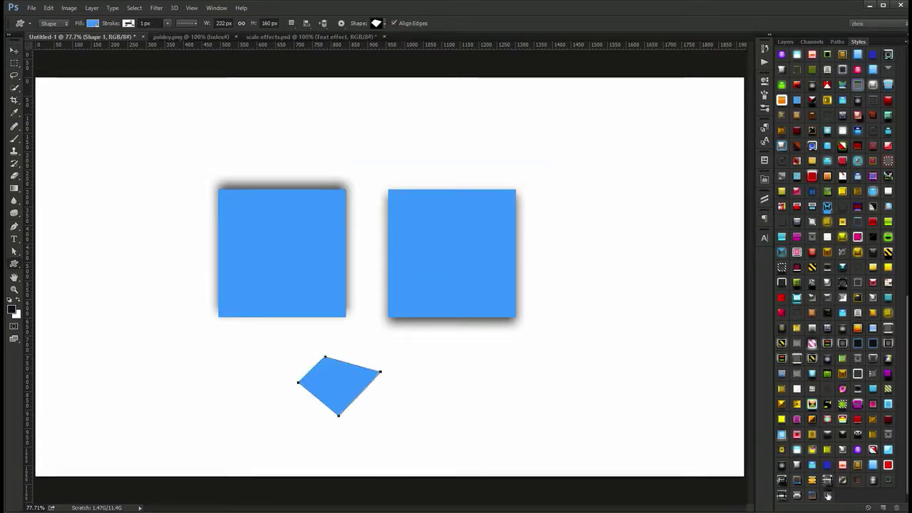
left_click(827, 494)
key("v")
left_click_drag(428, 393, 475, 399)
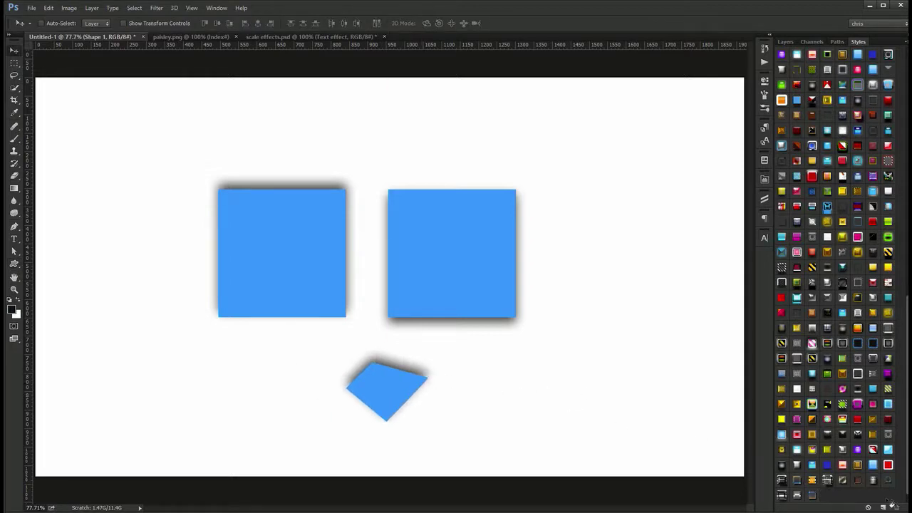
- Try docking the Styles panel above the Layers panel, and return it to the Layers group
left_click(788, 43)
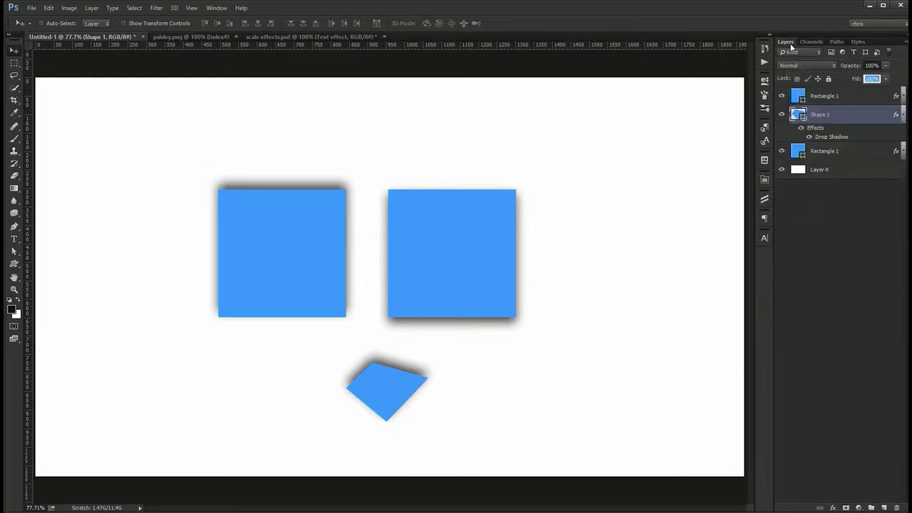
left_click(855, 42)
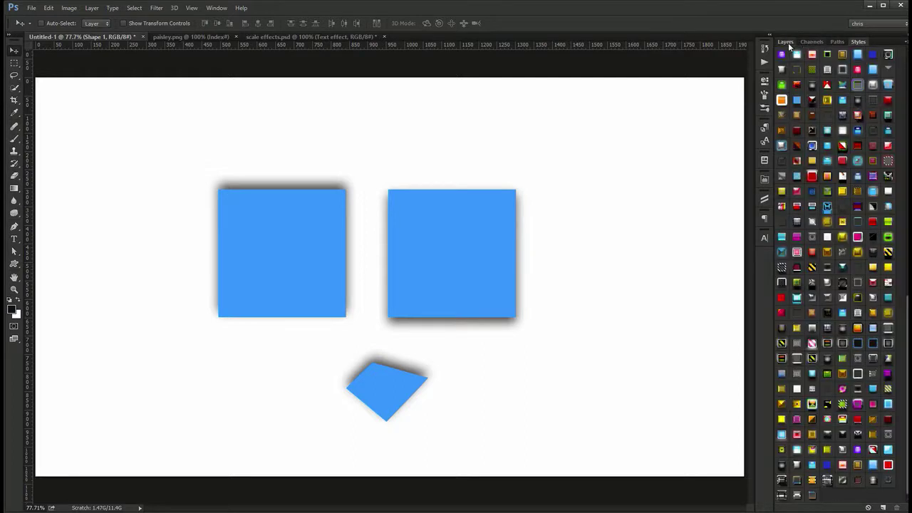
left_click(788, 42)
left_click(859, 42)
mouse_move(860, 42)
left_mouse_down()
mouse_move(686, 85)
mouse_move(742, 88)
mouse_move(846, 36)
mouse_move(843, 46)
left_mouse_up()
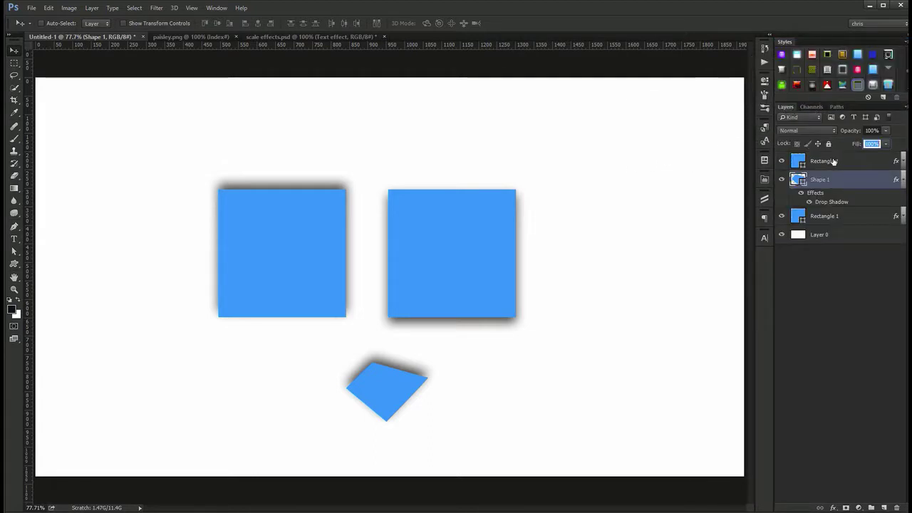
left_click_drag(783, 45, 861, 42)
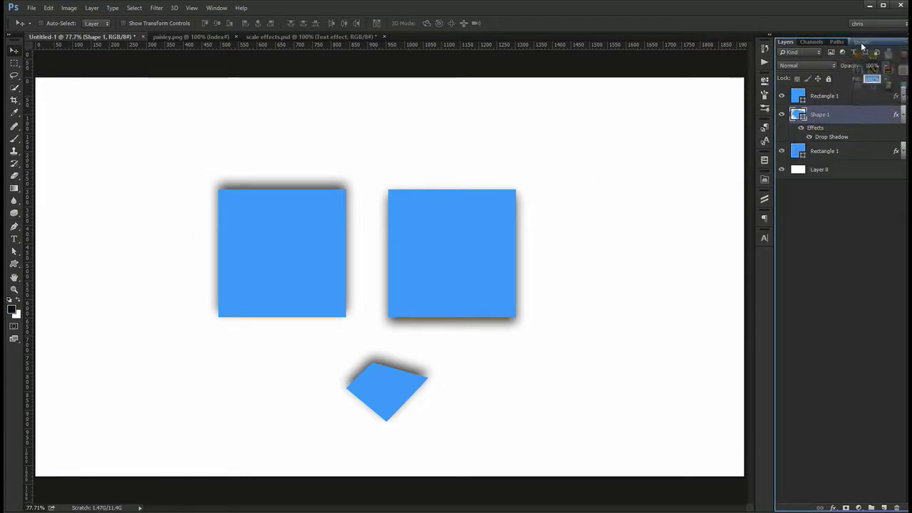
left_click(860, 43)
left_click(785, 42)
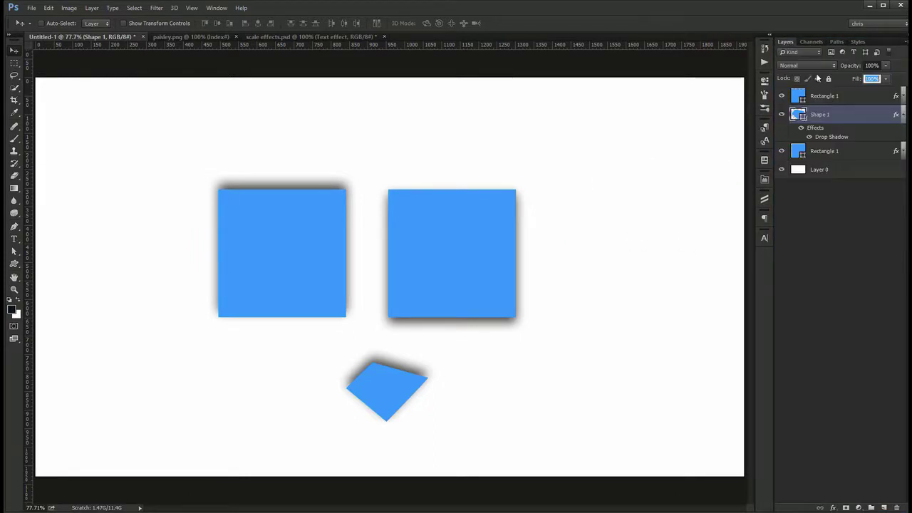
- Clear the layer styles from both Rectangle 1 layers and the Shape 1 layer
left_click(860, 93)
left_click(848, 114, "shift")
right_click(848, 114)
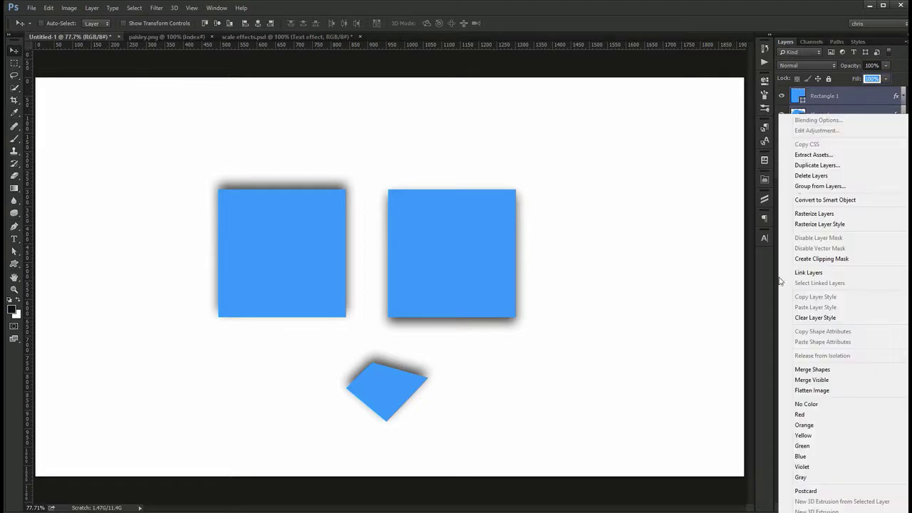
left_click(820, 317)
left_click(864, 134)
right_click(863, 135)
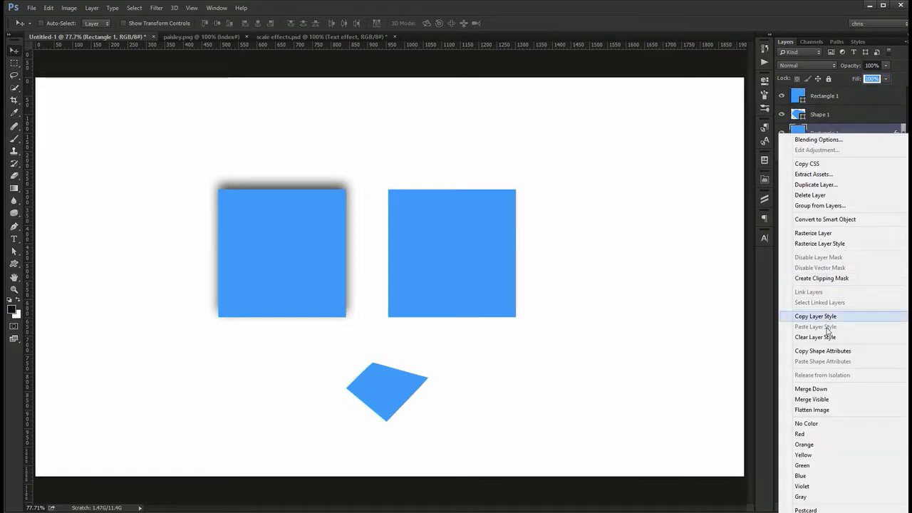
left_click(819, 335)
left_click(840, 152)
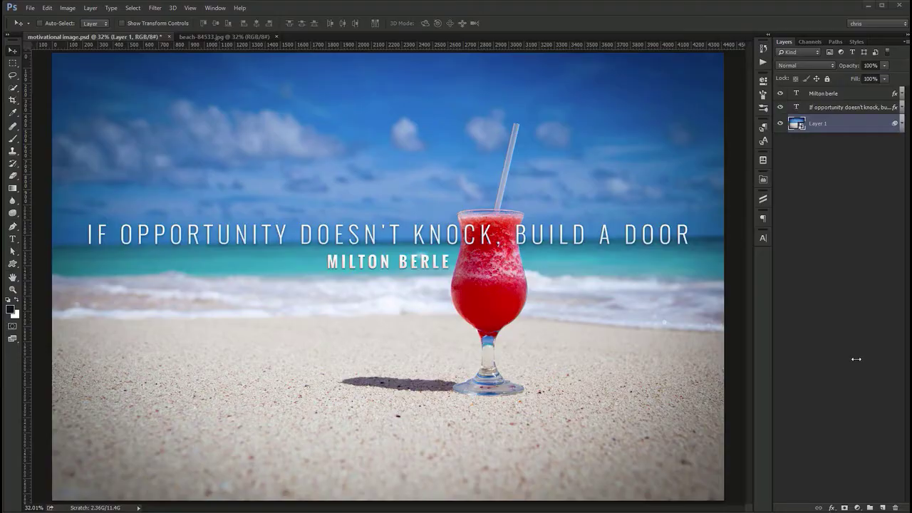
- Examine the finished motivational image.psd at full screen, including its quote text and beach photo layer
left_click(855, 356)
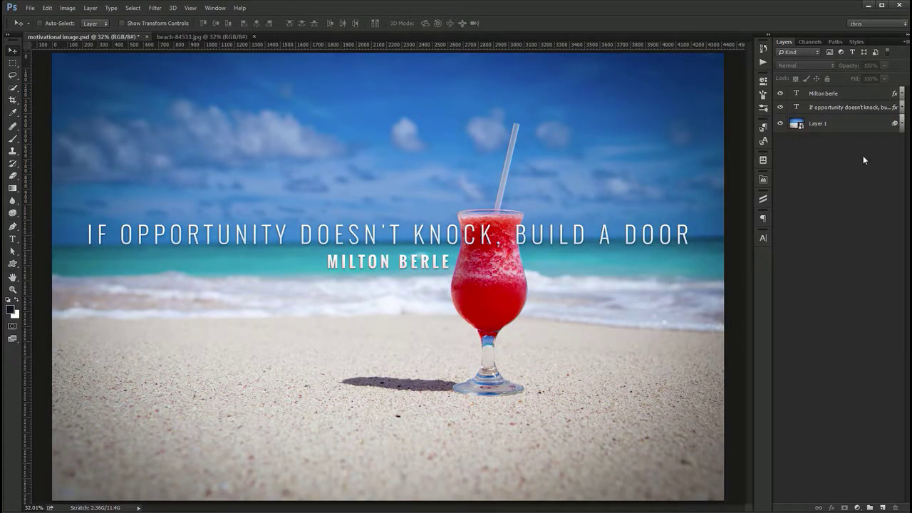
left_click(867, 125)
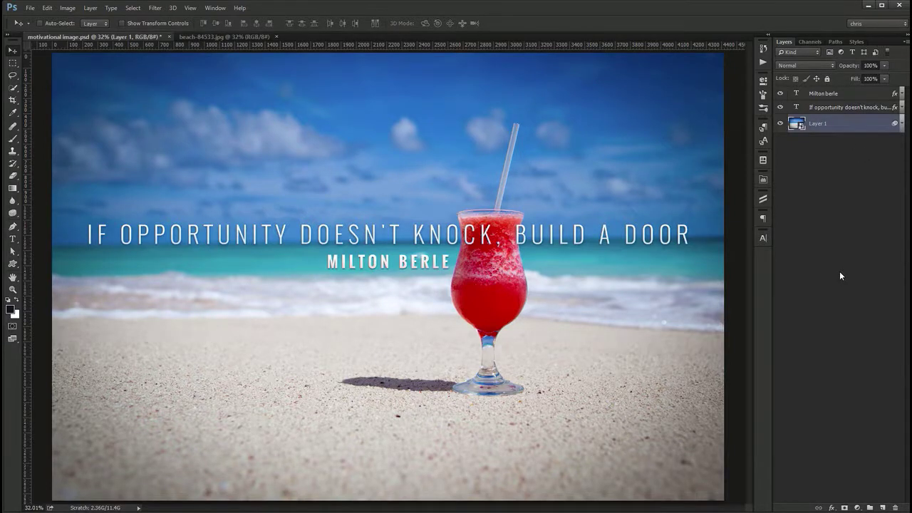
key("f")
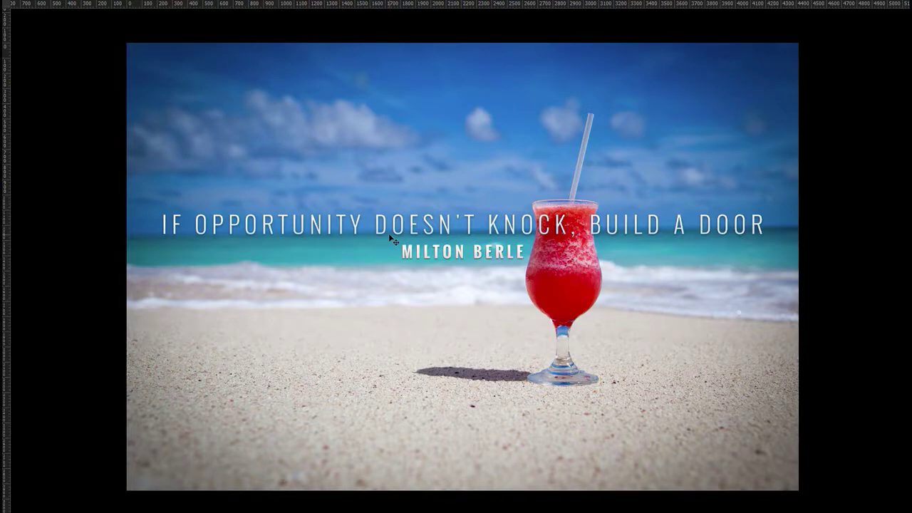
key("f")
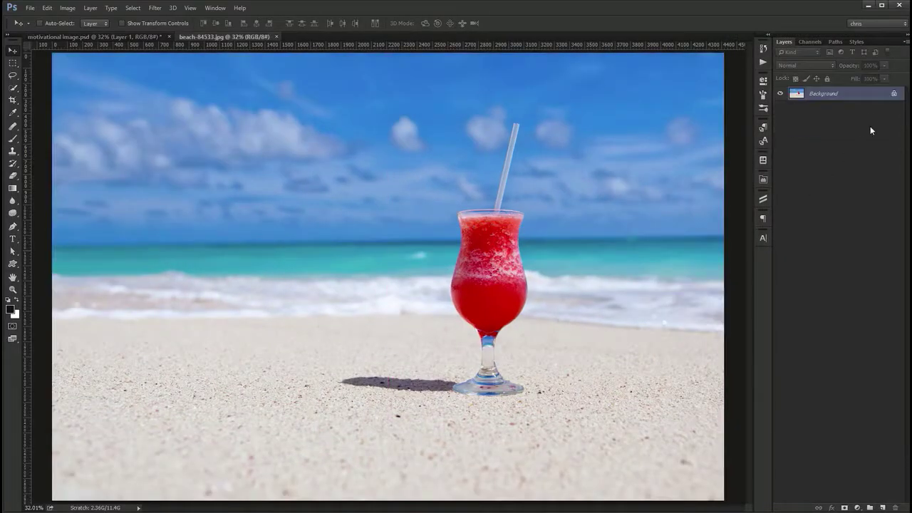
- Convert the Background layer of the beach photo to a smart object and rename it bg
right_click(842, 94)
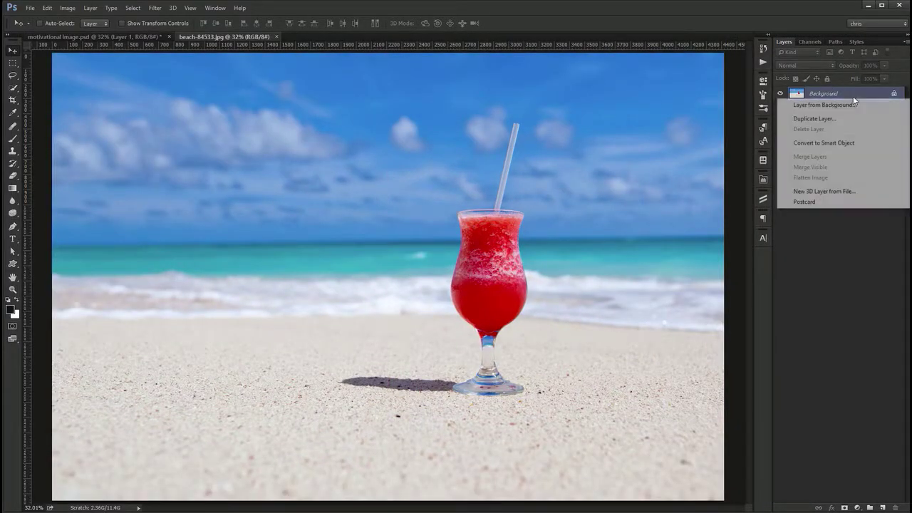
left_click(842, 143)
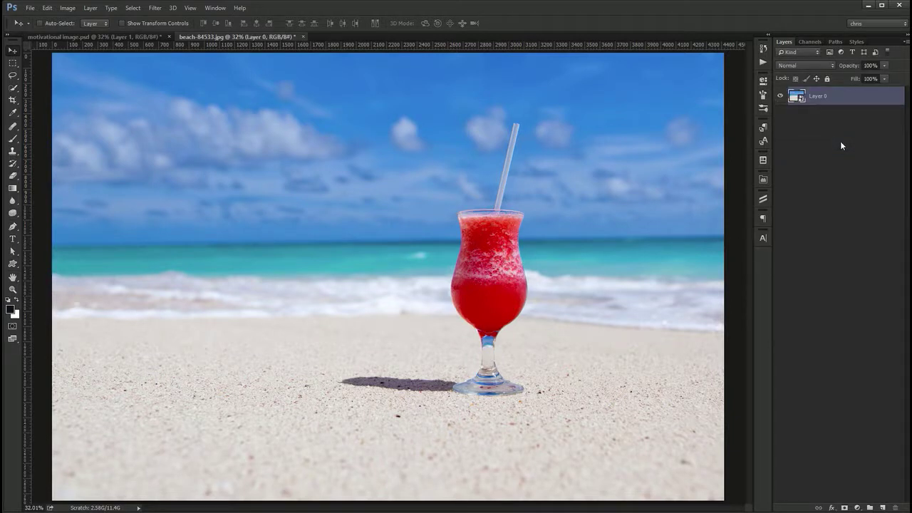
double_click(817, 96)
type("bg")
key("Return")
- Start the Camera Raw filter on the bg layer and set the post-crop vignetting amount to -50
left_click(156, 8)
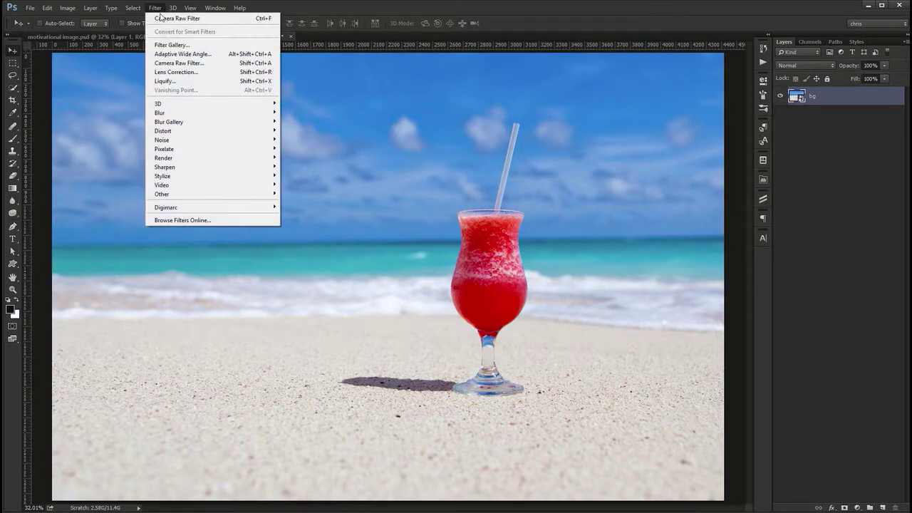
left_click(206, 67)
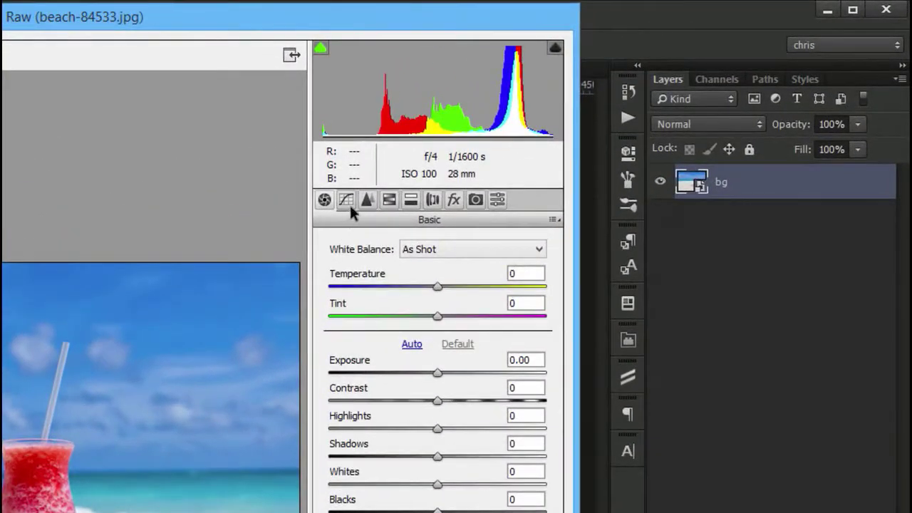
left_click(347, 201)
left_click(389, 200)
left_click(410, 200)
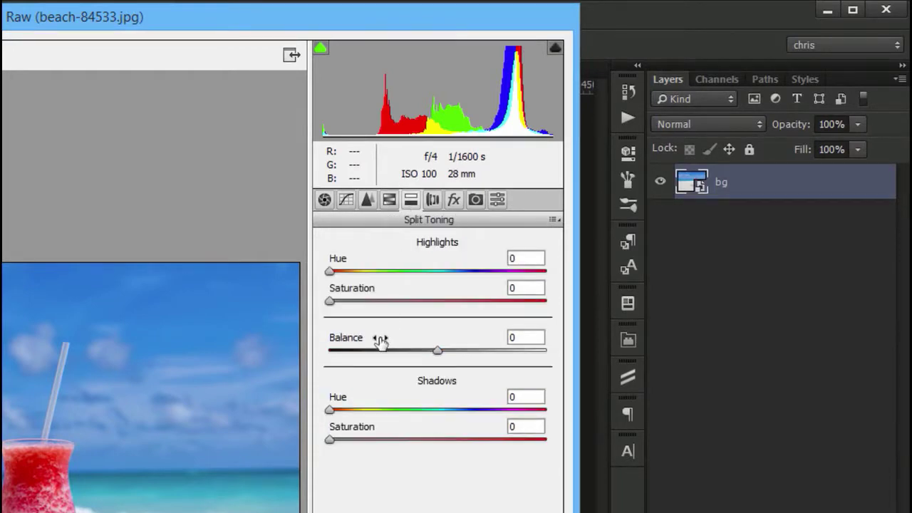
left_click(454, 200)
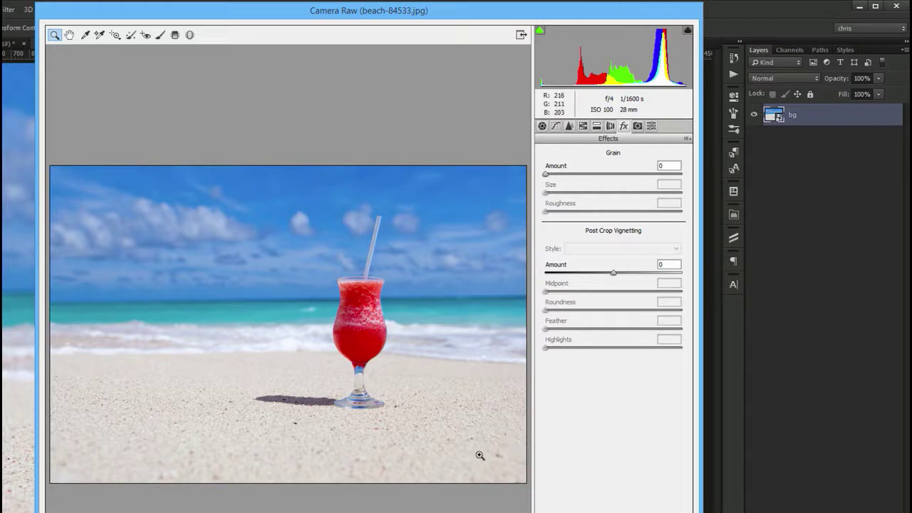
left_click_drag(615, 273, 591, 272)
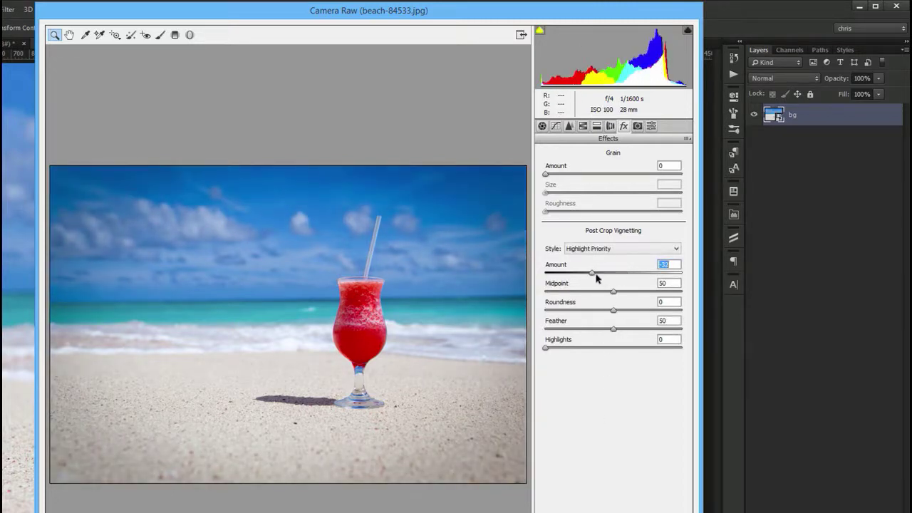
left_click_drag(594, 276, 569, 281)
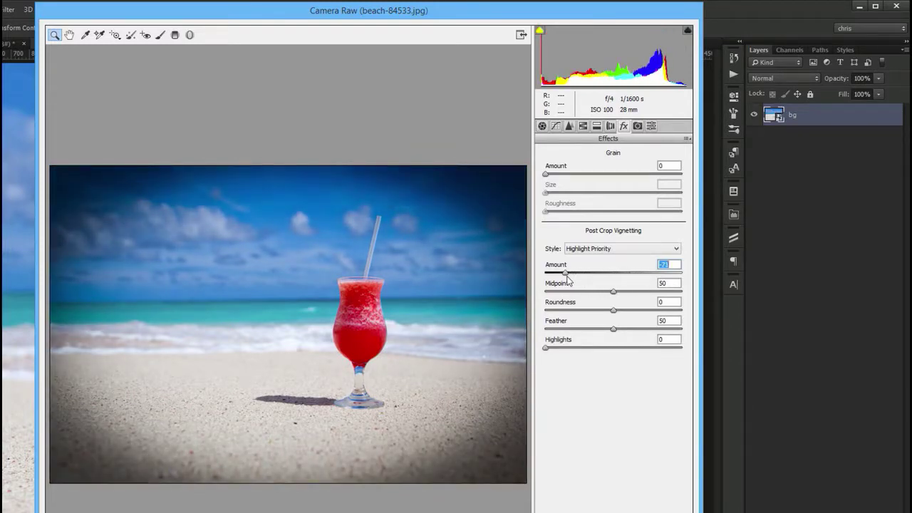
type("-50")
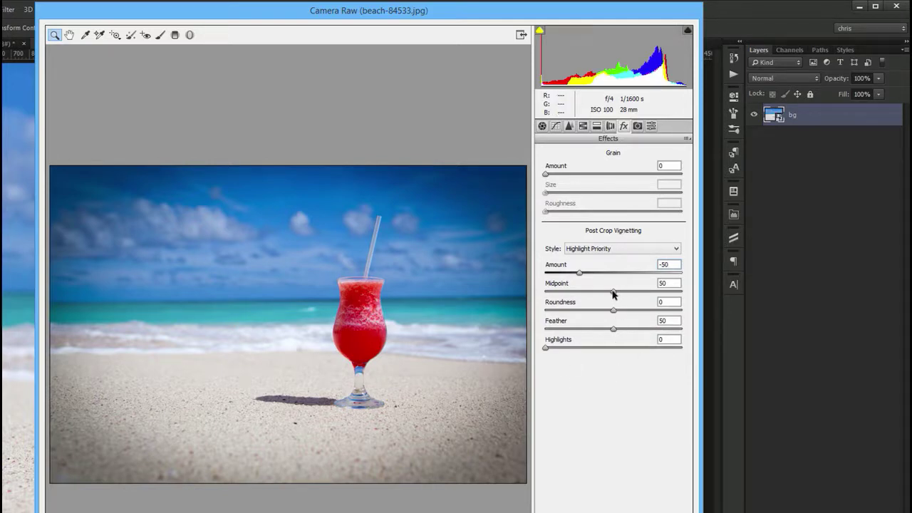
- Try a lower vignette midpoint and return it to 50, then test both roundness extremes and set roundness to +15
left_click_drag(613, 293, 574, 297)
type("50")
left_click_drag(615, 312, 551, 310)
left_click_drag(547, 309, 555, 311)
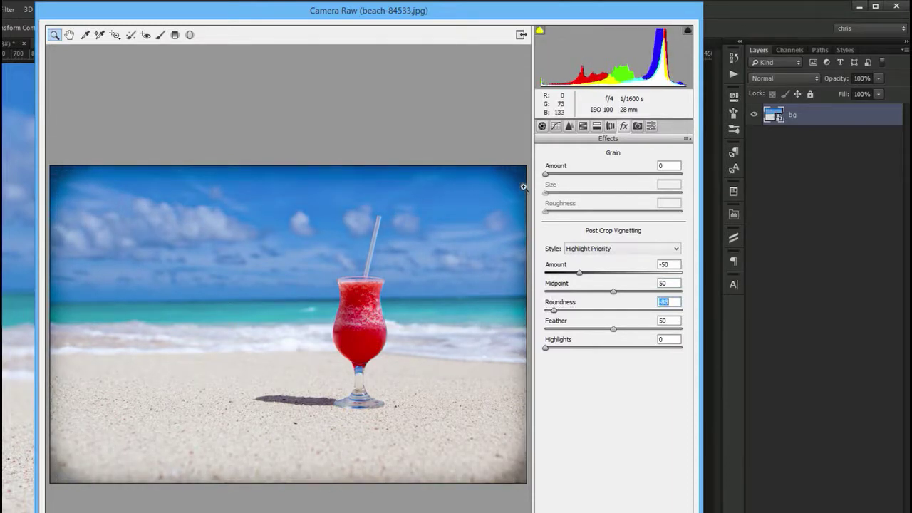
left_click_drag(556, 312, 663, 314)
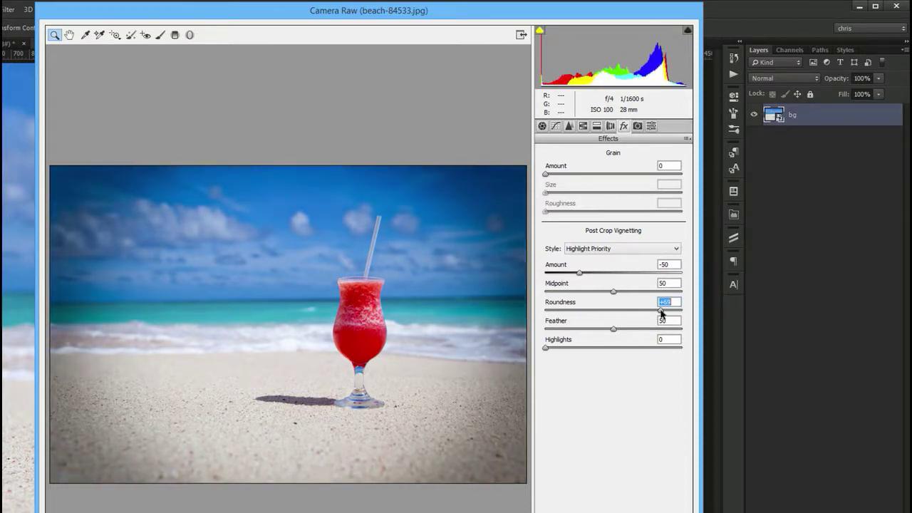
type("15")
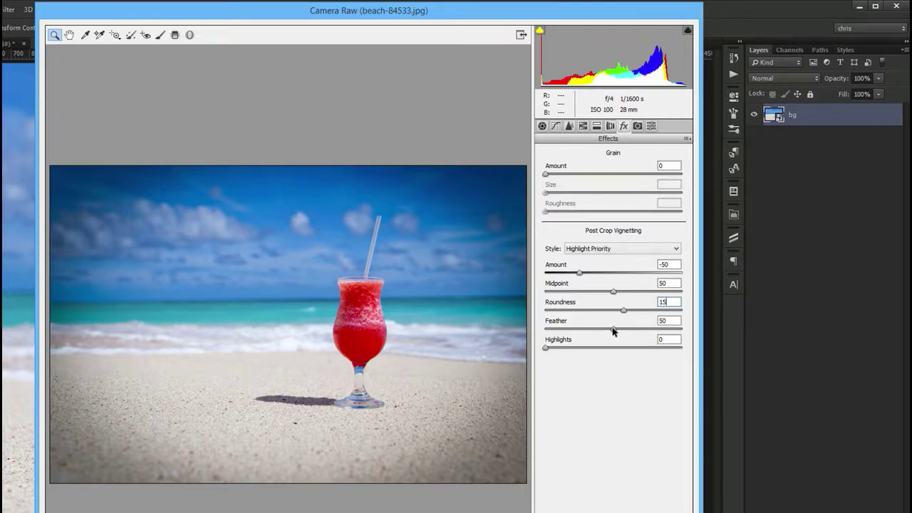
- Try a vignette feather of 0, set it back to 50, and apply the Camera Raw filter
left_click_drag(613, 331, 538, 329)
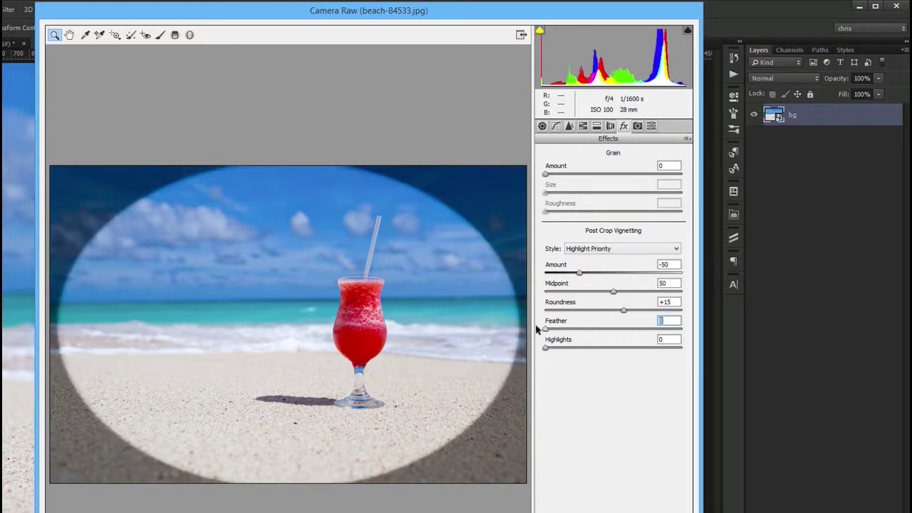
type("50")
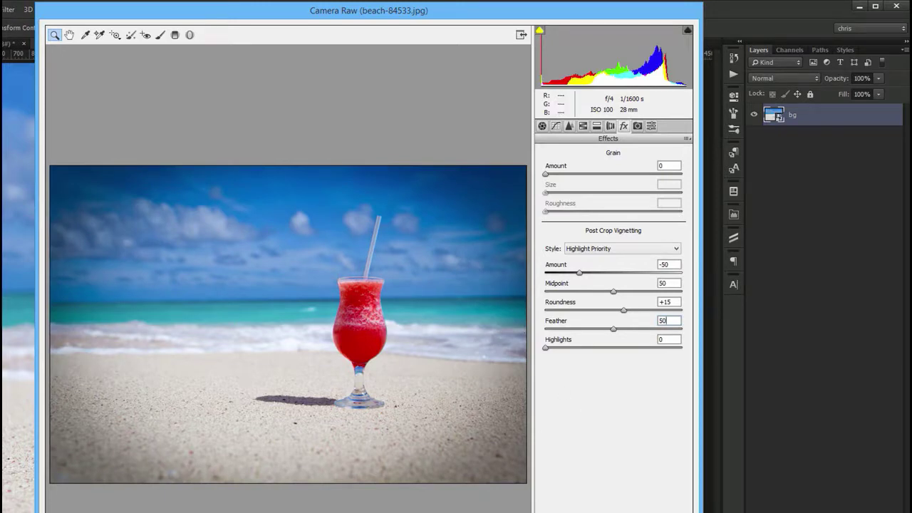
key("Return")
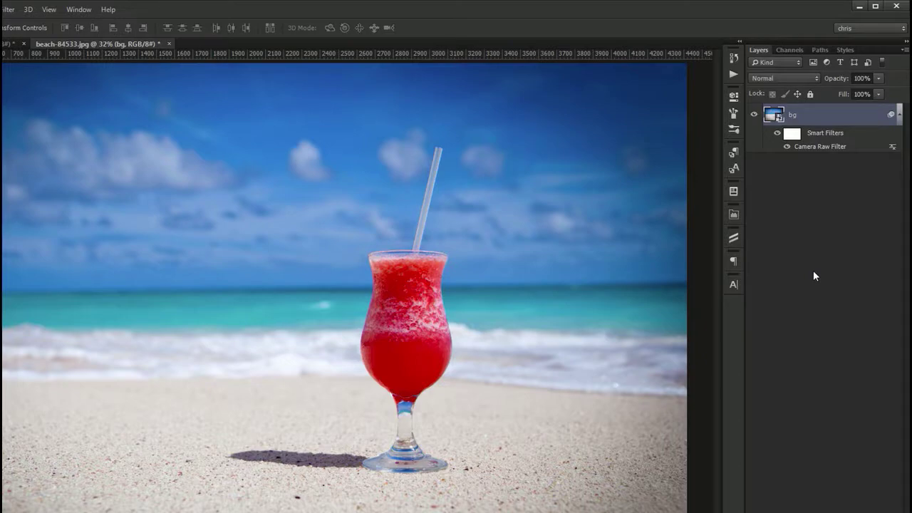
- Try a post-crop vignetting amount of +100 in bg's existing Camera Raw smart filter, and discard the change
double_click(819, 147)
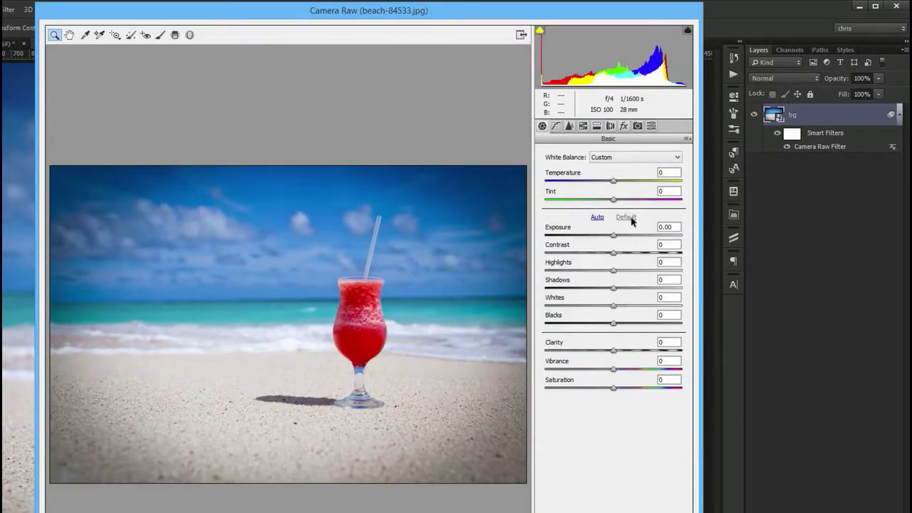
left_click(624, 126)
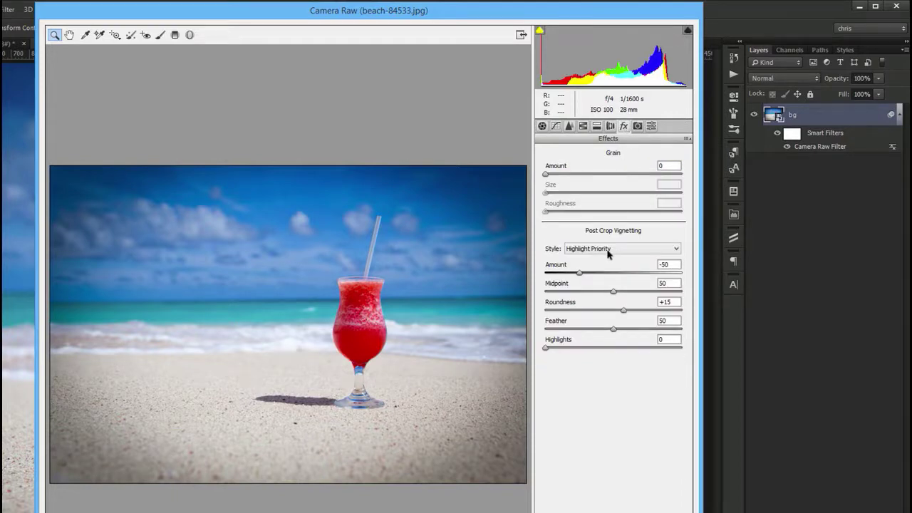
left_click_drag(588, 274, 682, 274)
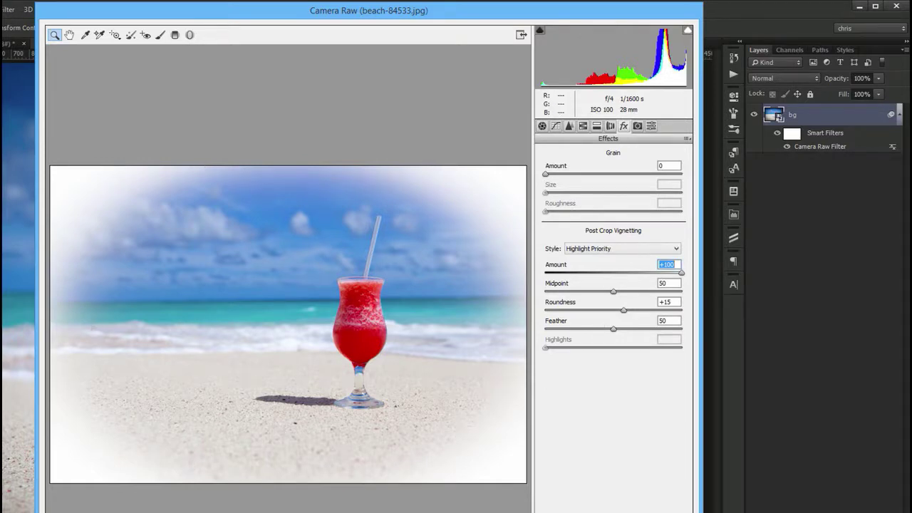
key("Return")
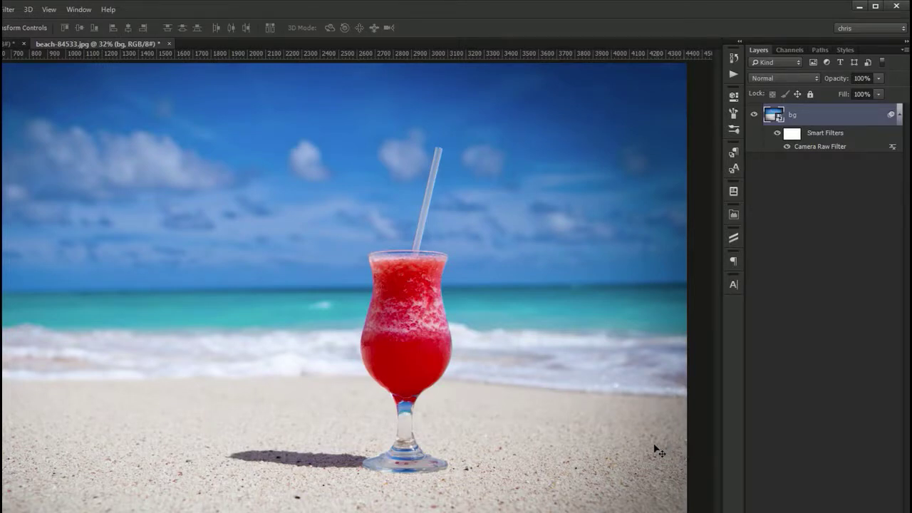
- Add a text layer with "If opportunity doesn't knock, build a door" copied from the Notepad document, and move it closer to the glass
key("t")
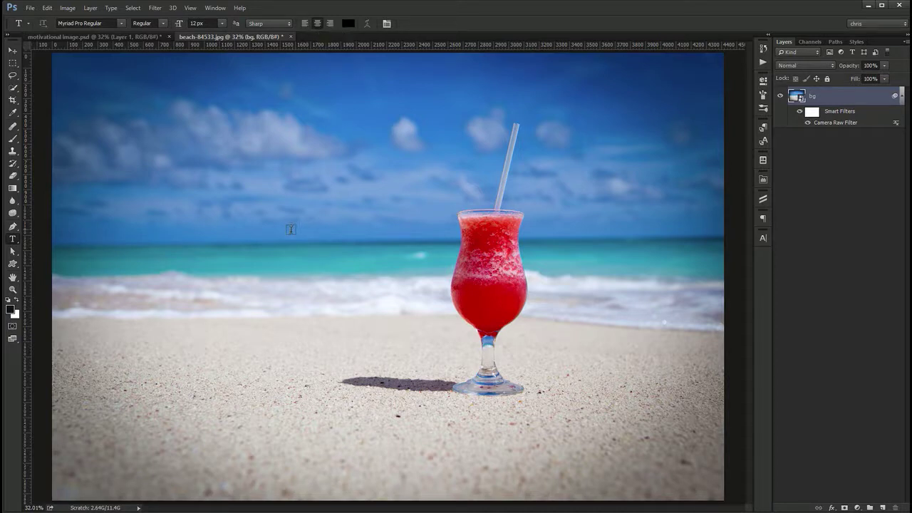
left_click(200, 245)
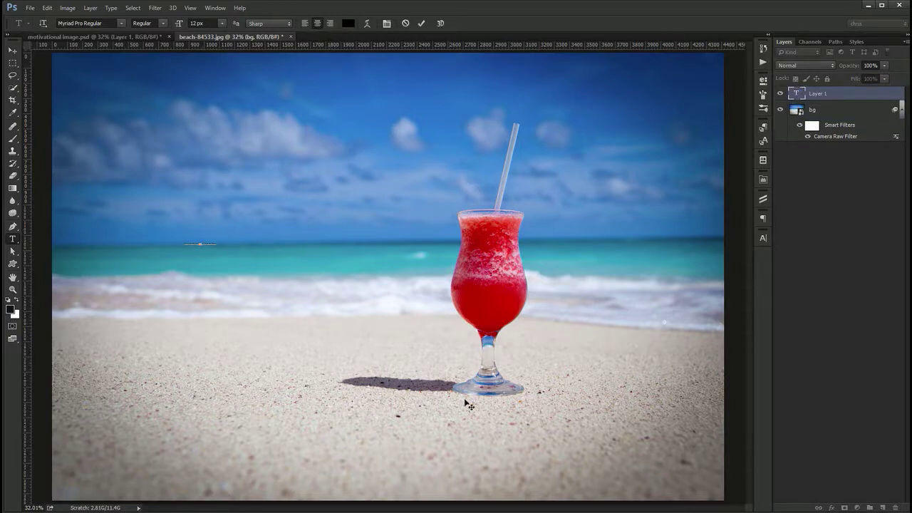
key("alt+Tab")
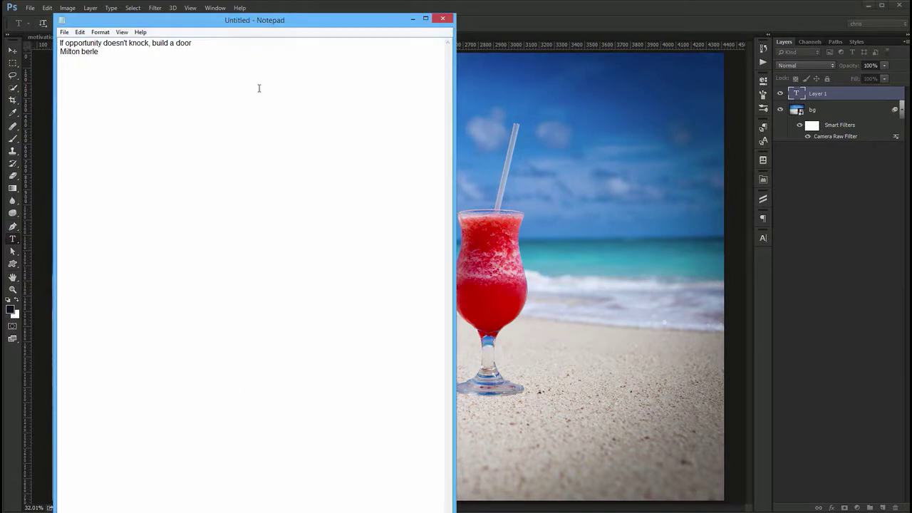
left_click_drag(218, 44, 60, 44)
key("ctrl+c")
key("alt+Tab")
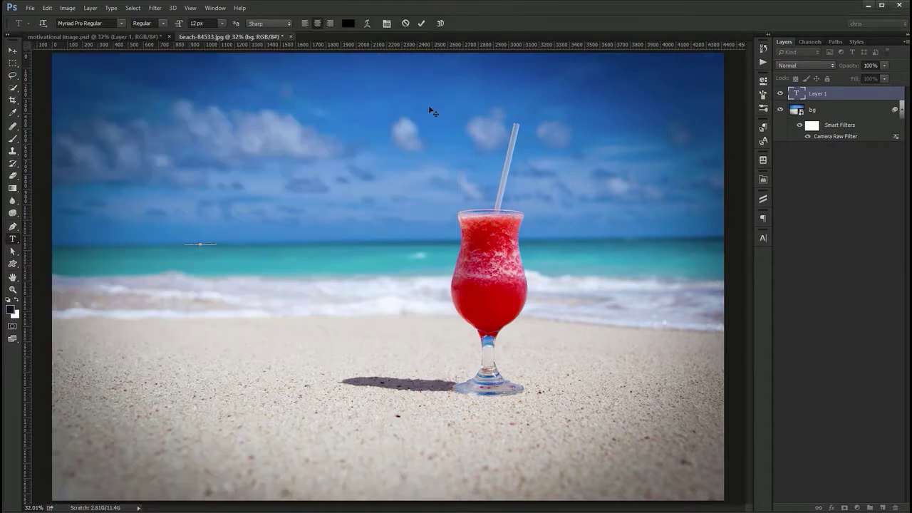
key("ctrl+v")
key("ctrl+Return")
key("v")
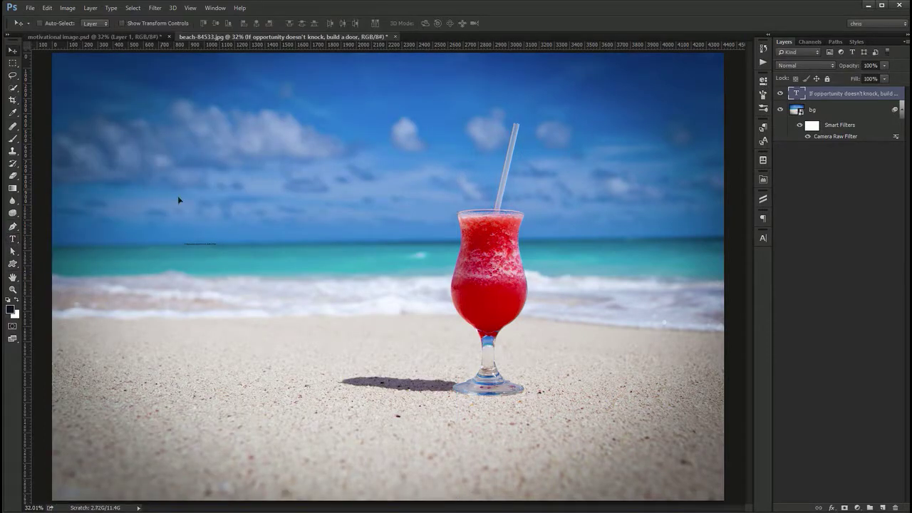
left_click_drag(177, 198, 344, 211)
- Change the quote text's font to Oswald Light
left_click(763, 238)
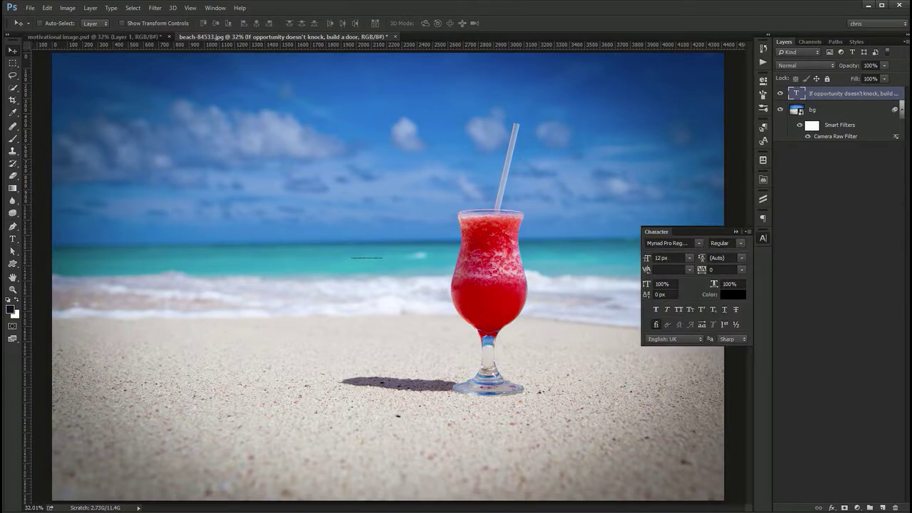
left_click(671, 243)
type("swla")
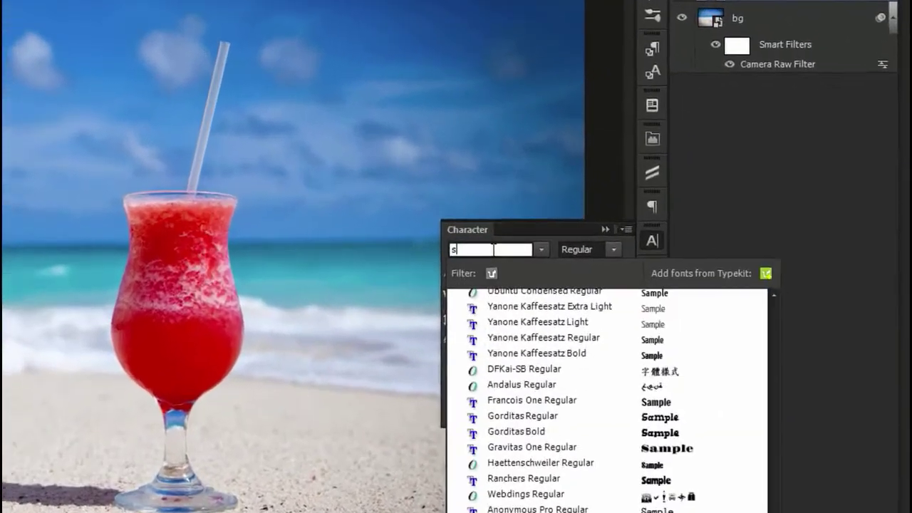
key("BackSpace")
key("BackSpace")
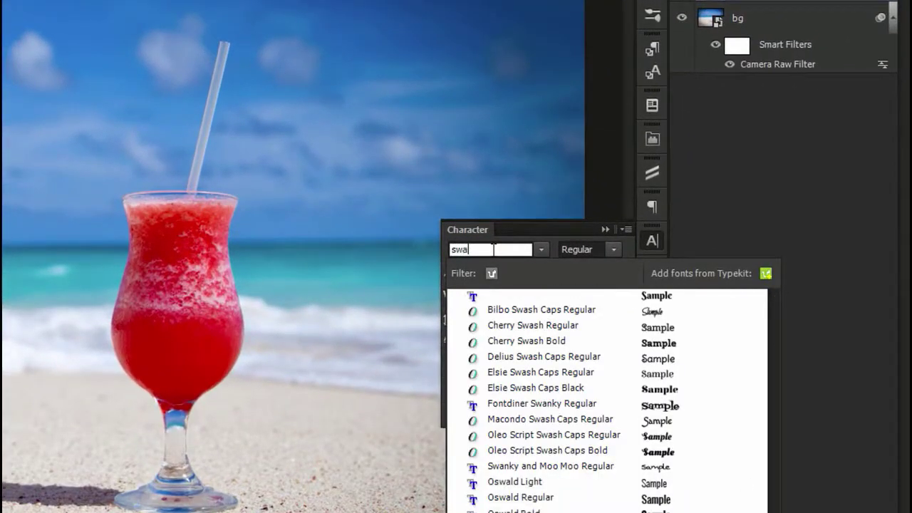
type("ald")
key("Down")
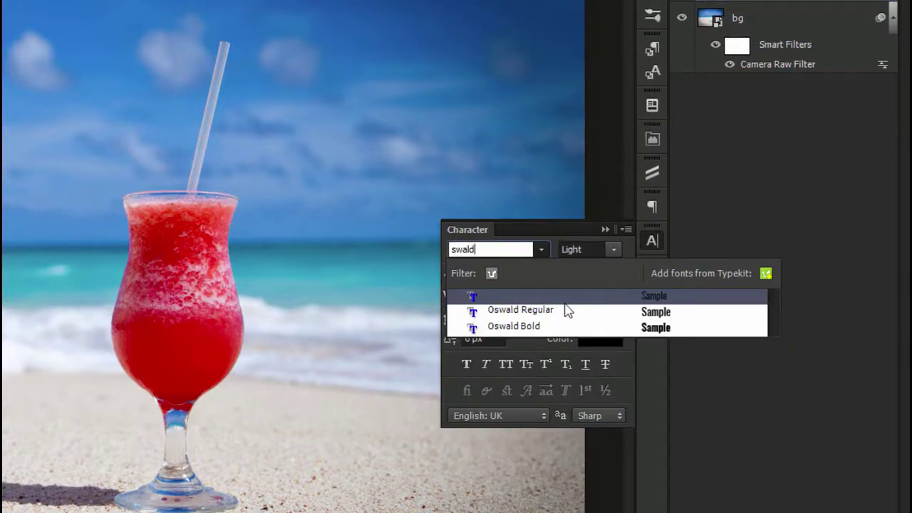
key("Return")
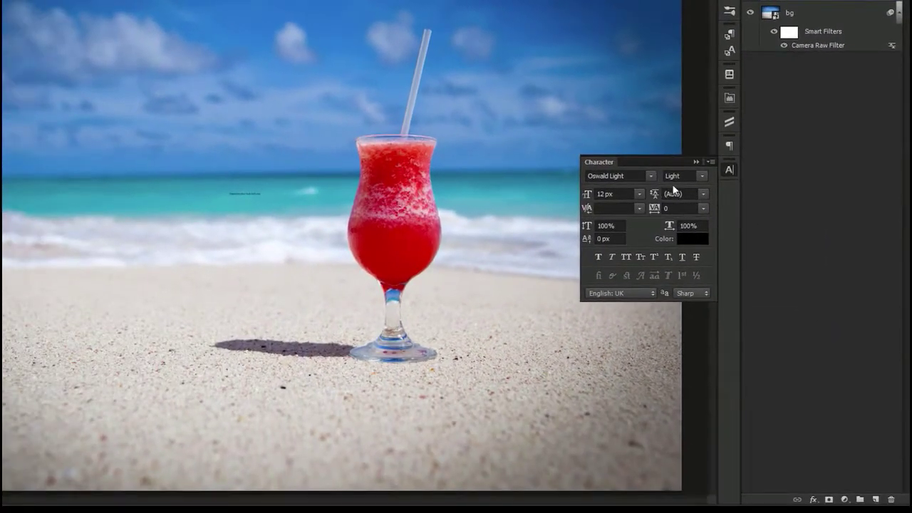
- Set the quote text's size to 150 px and its tracking to 220
left_click(607, 194)
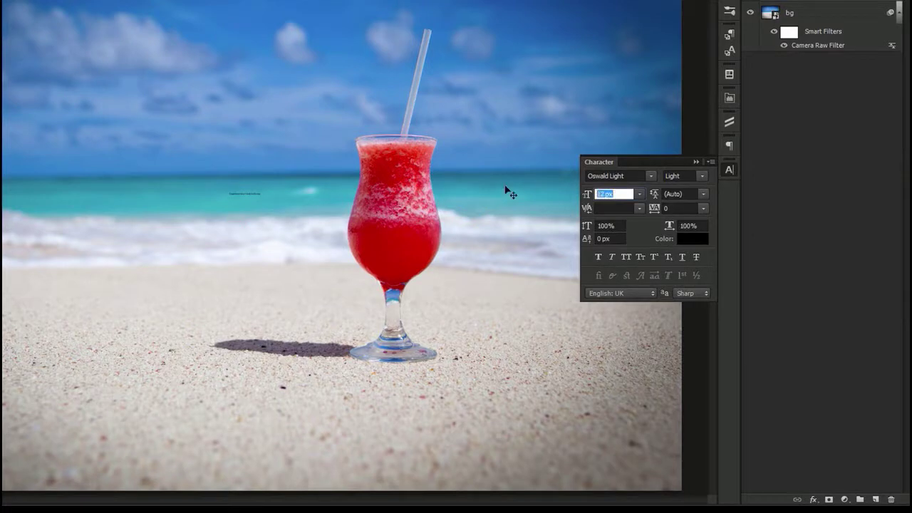
type("150")
key("Return")
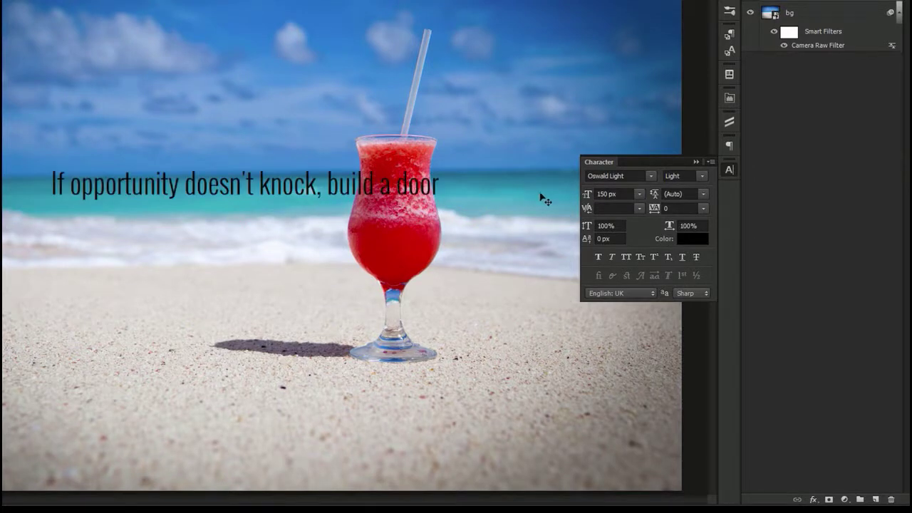
left_click(675, 213)
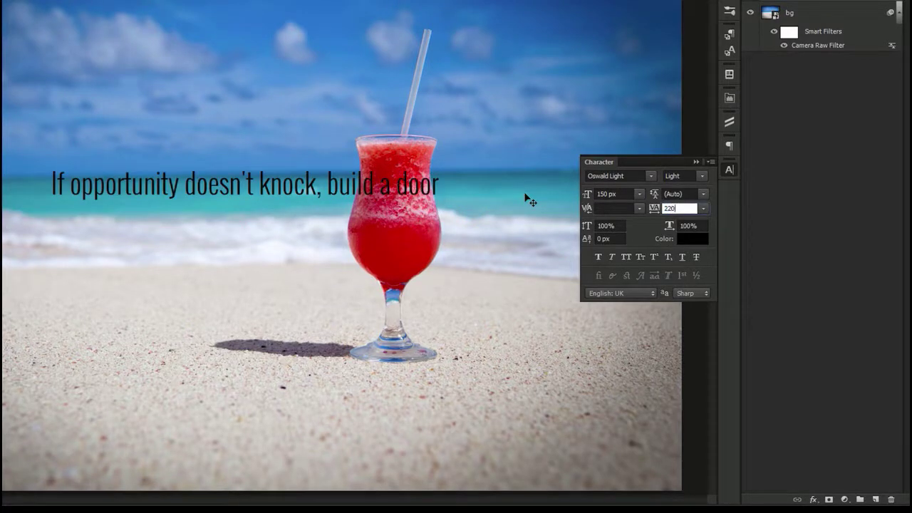
type("220")
key("Return")
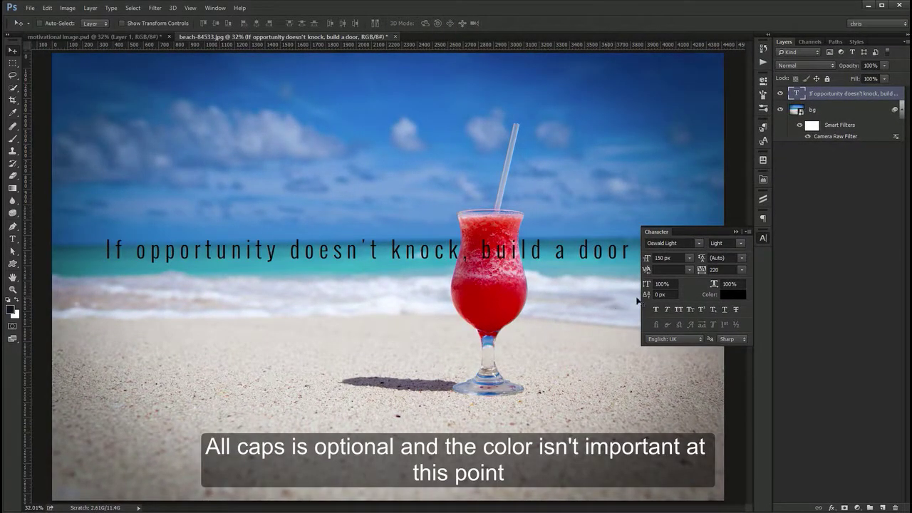
- Change the quote text's color to white (ffffff)
left_click(721, 295)
left_click(543, 168)
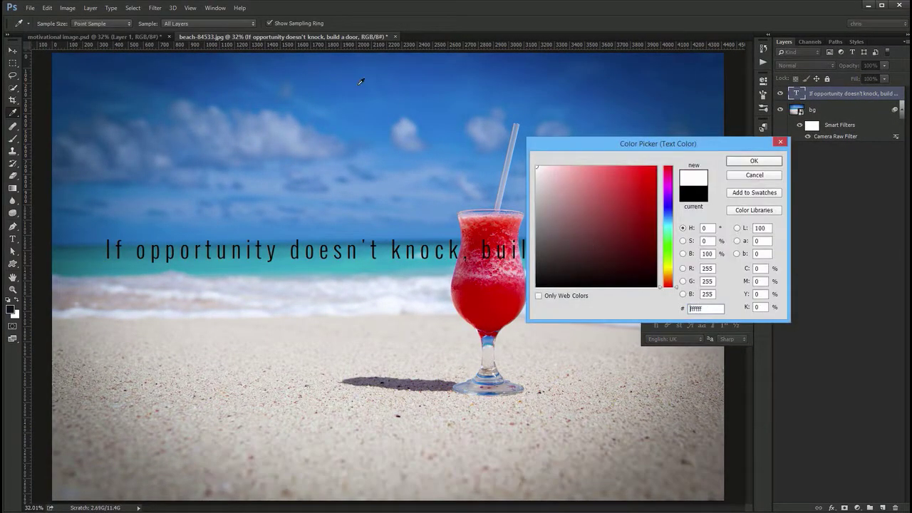
left_click(754, 159)
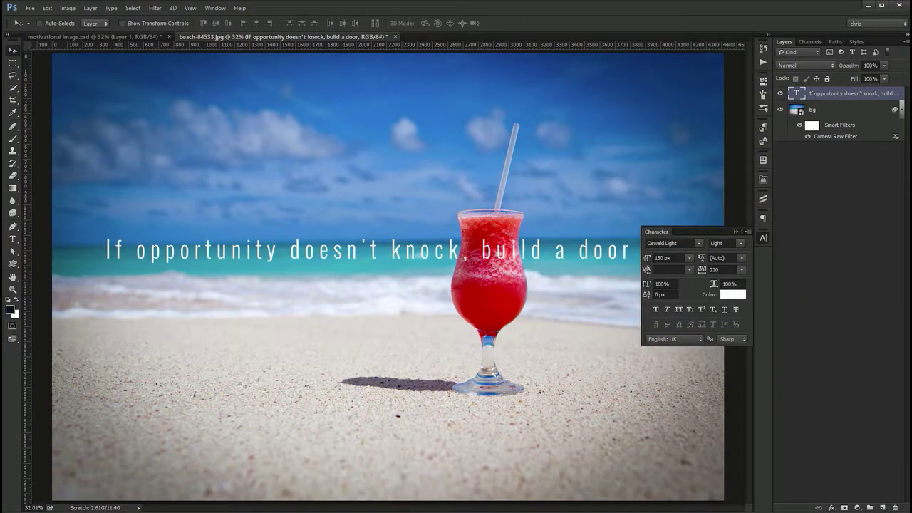
- Duplicate the quote text layer below the original and replace its text with "Milton berle" copied from the Notepad document
key("alt+Tab")
key("shift+Home")
key("ctrl+c")
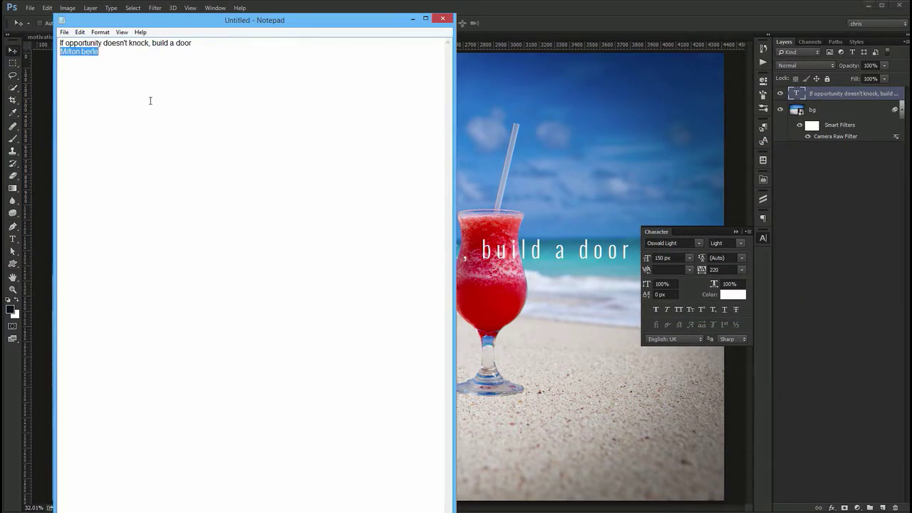
key("alt+Tab")
key("ctrl+j")
left_click_drag(491, 255, 485, 301)
double_click(484, 300)
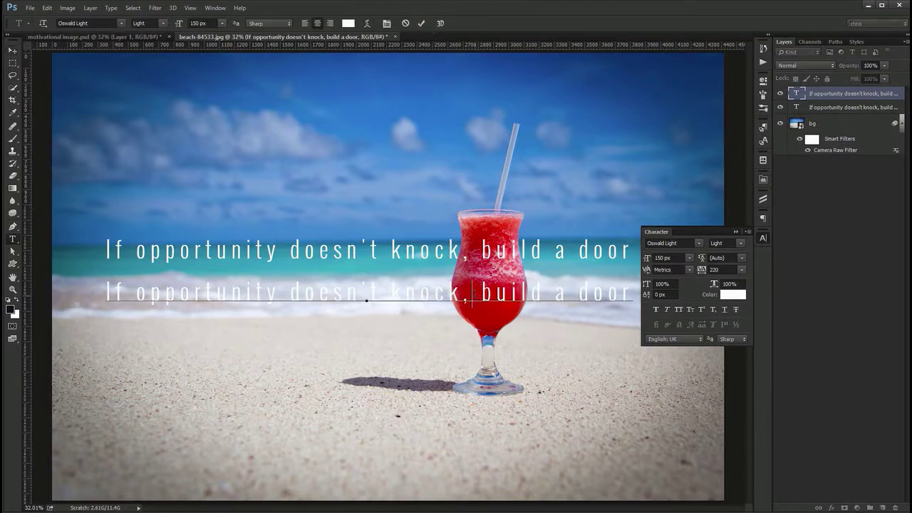
key("ctrl+a")
key("ctrl+v")
key("ctrl+Return")
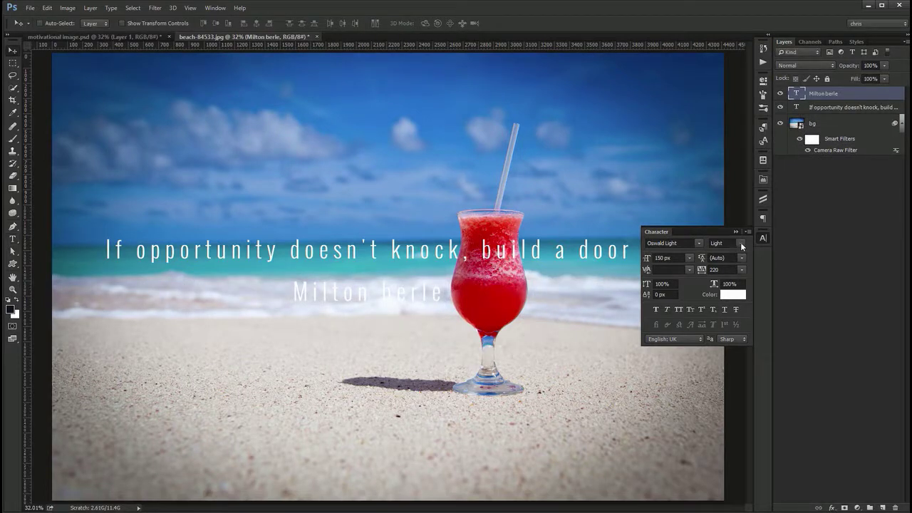
- Change the "Milton berle" text to the Bold font style and set the quote text in all caps
left_click(742, 245)
left_click(710, 267)
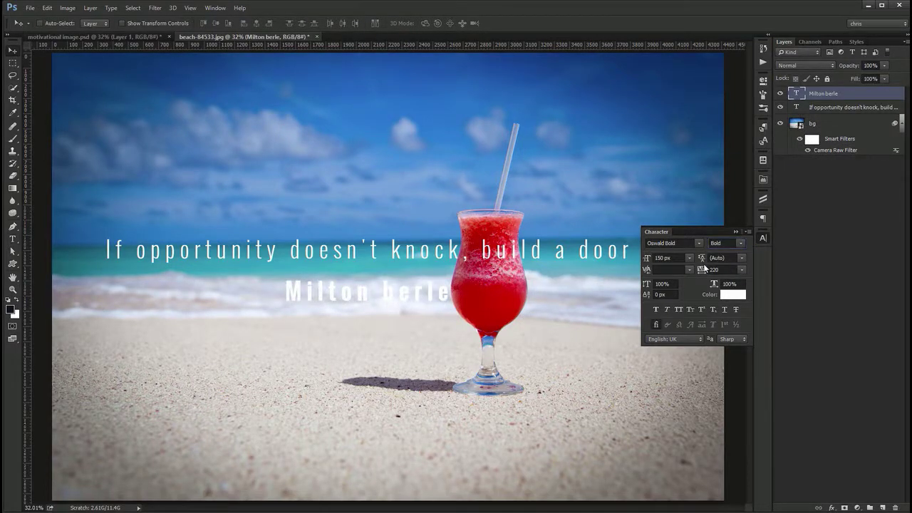
left_click(597, 253)
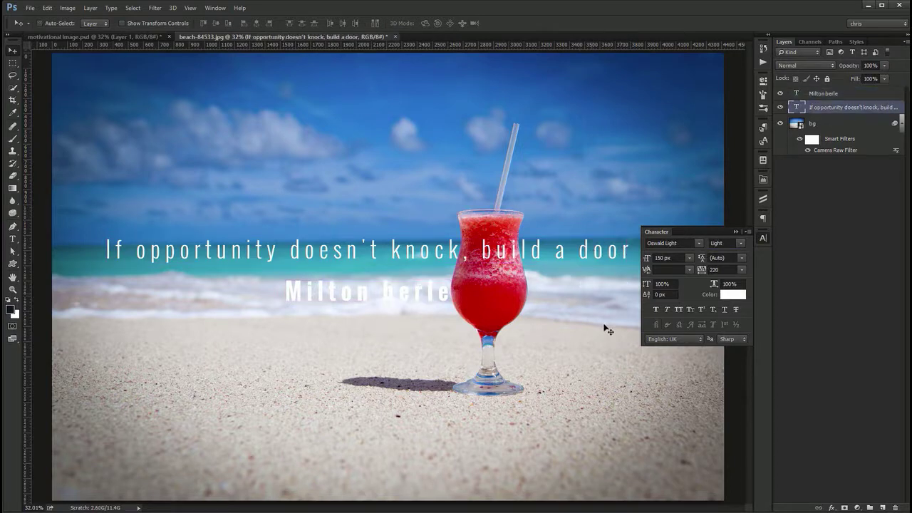
left_click(678, 309)
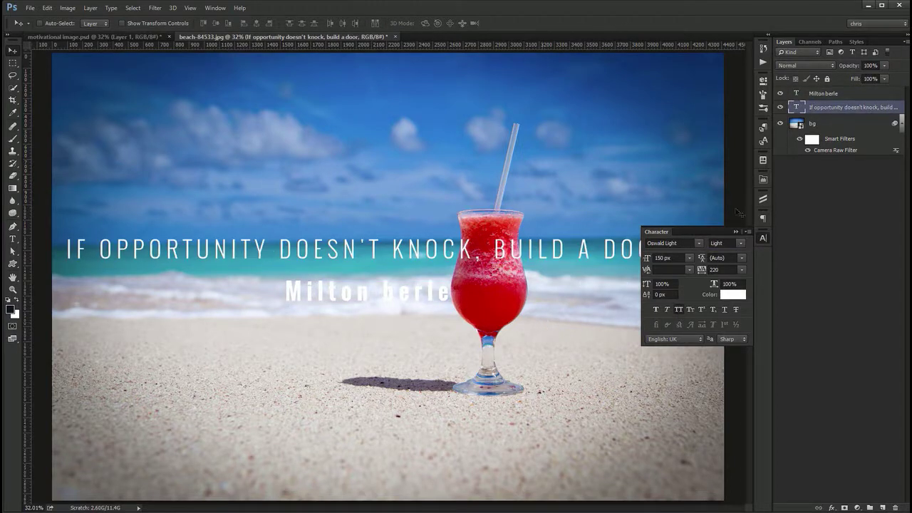
left_click(763, 238)
- Add a Drop Shadow layer style to the quote text, keeping the text uncovered by the style settings
left_click(838, 507)
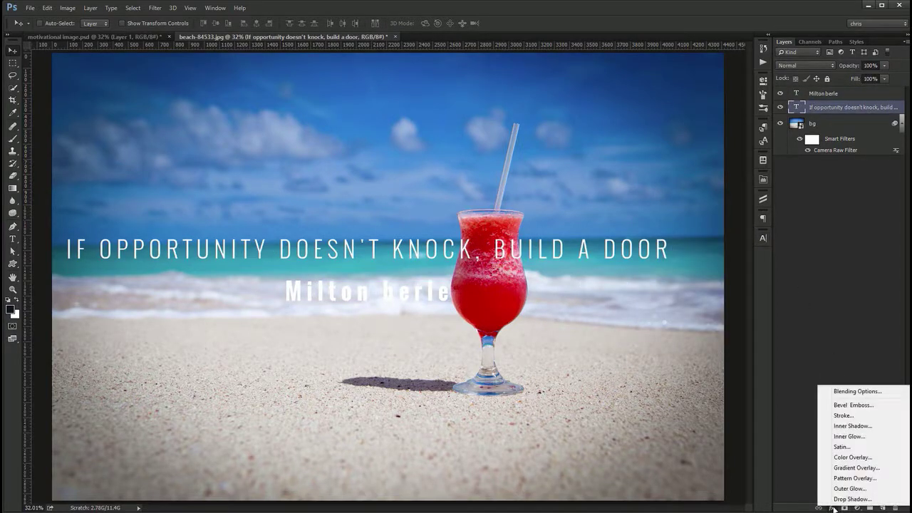
left_click(868, 498)
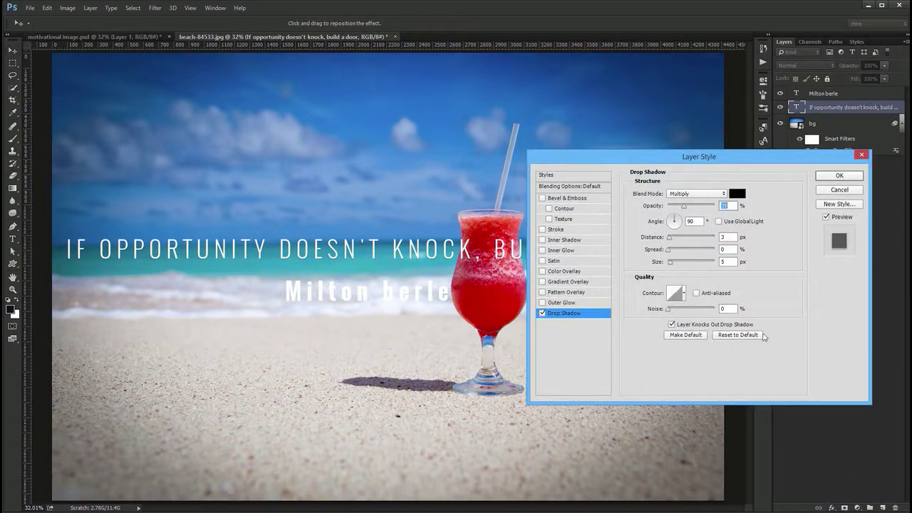
left_click_drag(716, 165, 710, 278)
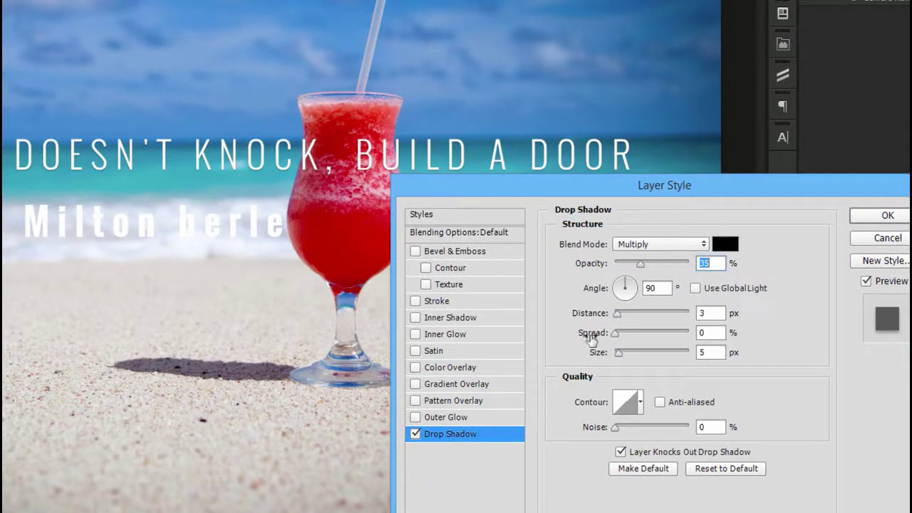
- Compare the quote text with and without the drop shadow
left_click(416, 434)
left_click(417, 434)
left_click(417, 434)
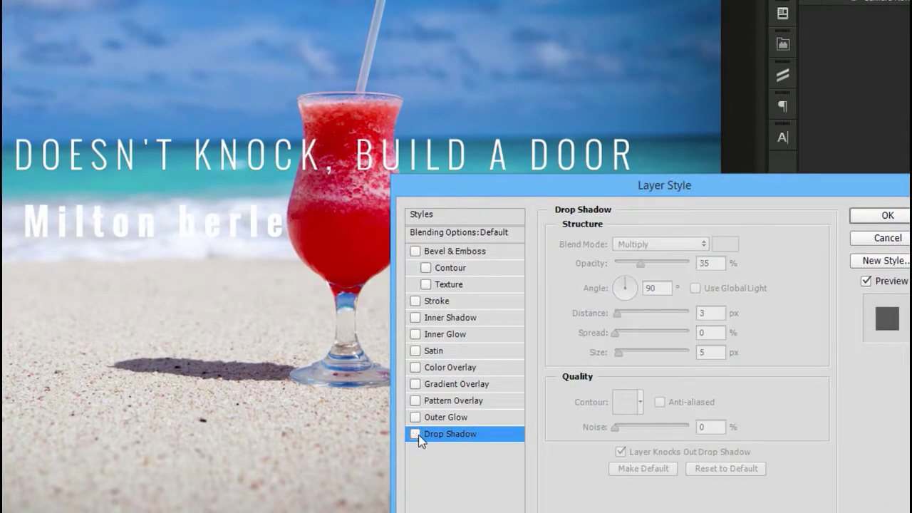
left_click(417, 434)
left_click(417, 434)
left_click(416, 434)
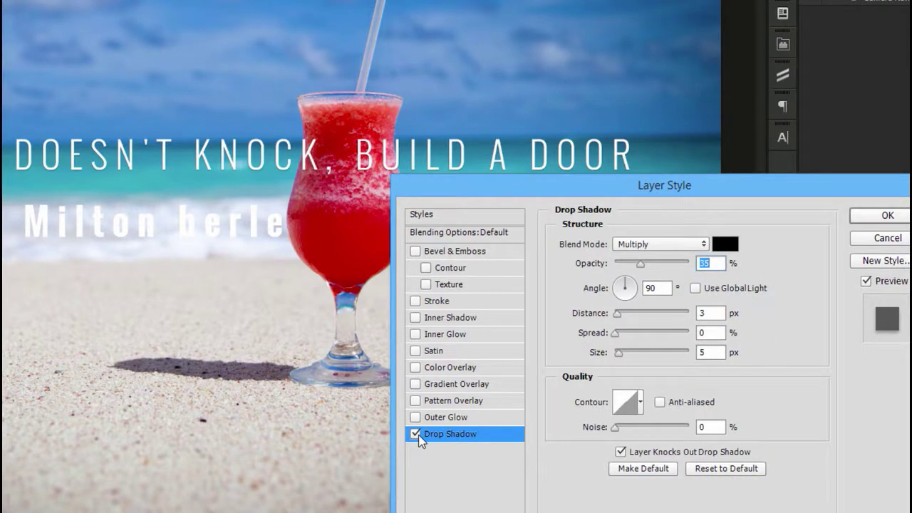
left_click(416, 434)
left_click(416, 434)
- Examine the drop shadow's blend mode, angle, spread and color settings without changing them
left_click(679, 243)
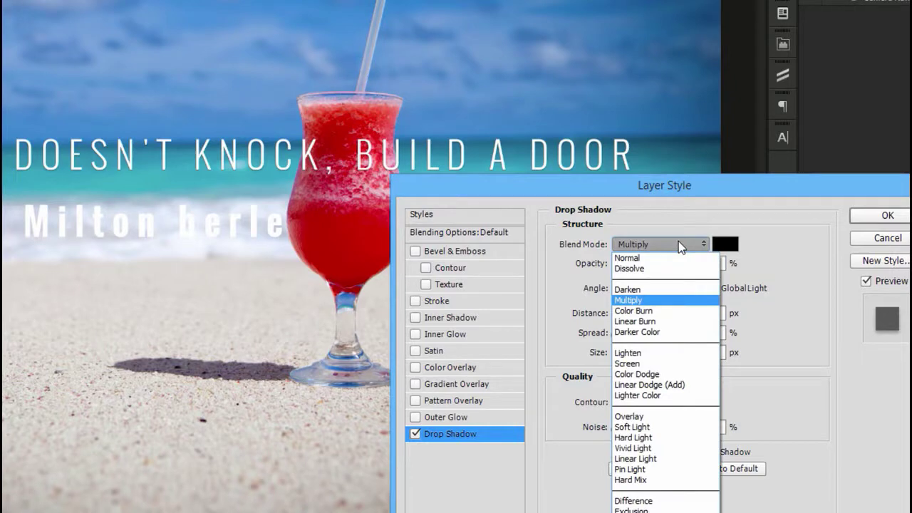
left_click(679, 240)
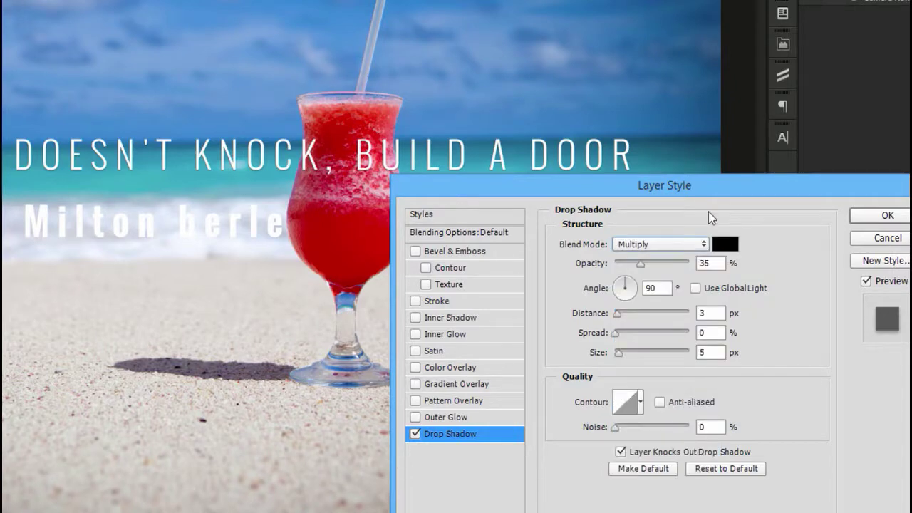
double_click(664, 285)
double_click(700, 332)
left_click(727, 243)
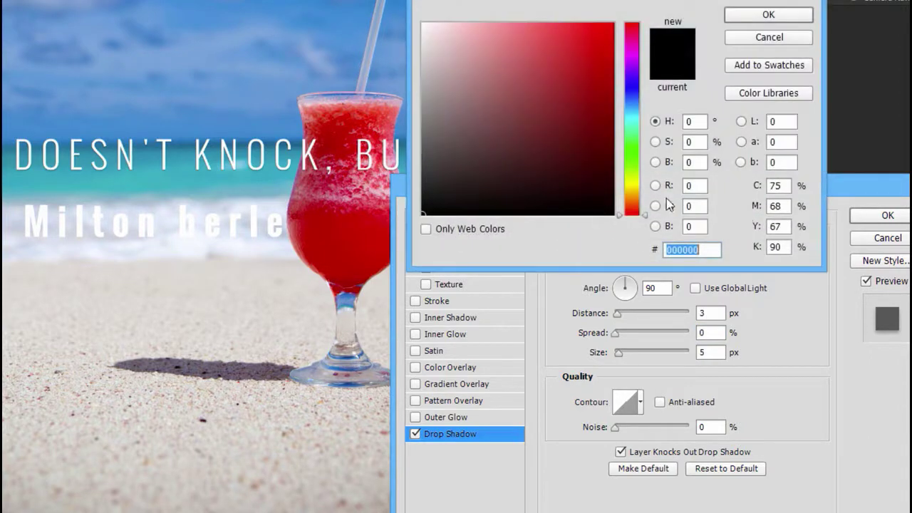
left_click(769, 37)
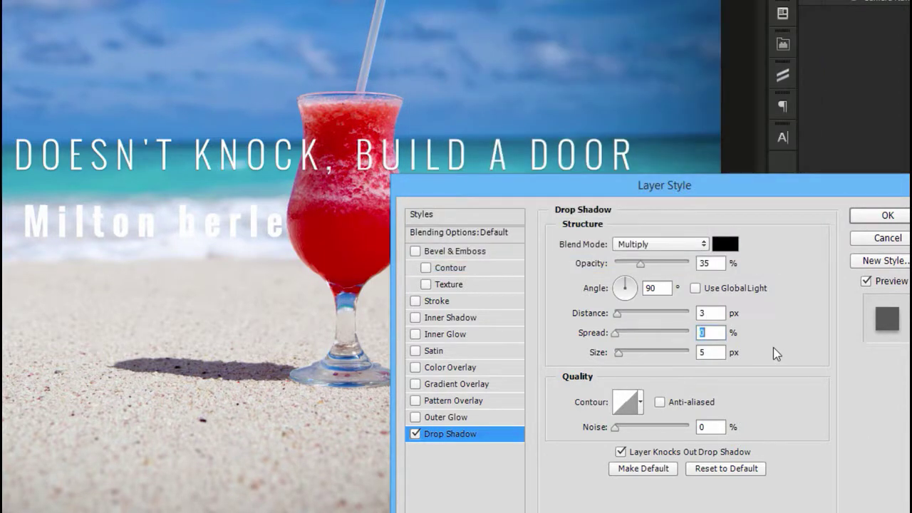
- Try a drop shadow distance of 30000 px, and return the distance to 3 px
left_click(713, 262)
left_click(709, 352)
left_click(690, 312)
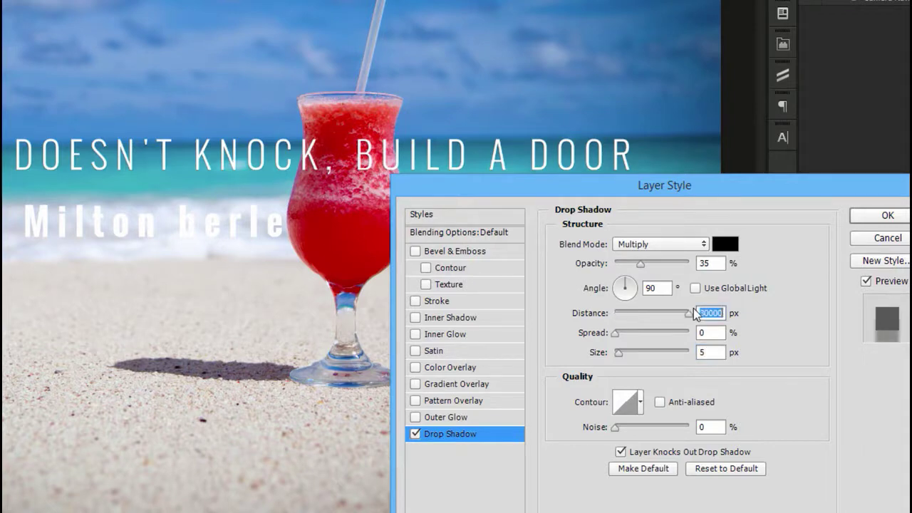
type("3")
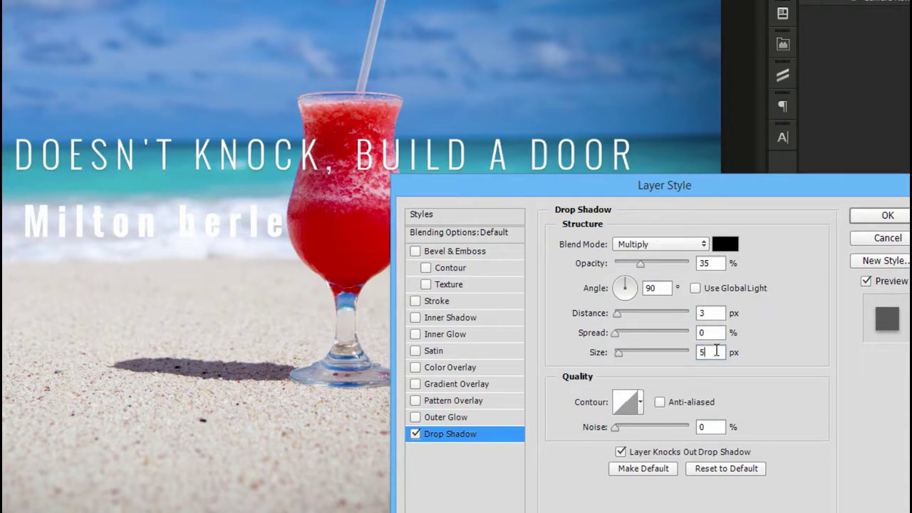
- Try a stronger drop shadow with 53% opacity, 19 px distance and 16 px size
key("Up")
key("Up")
key("Down")
left_click_drag(641, 264, 654, 270)
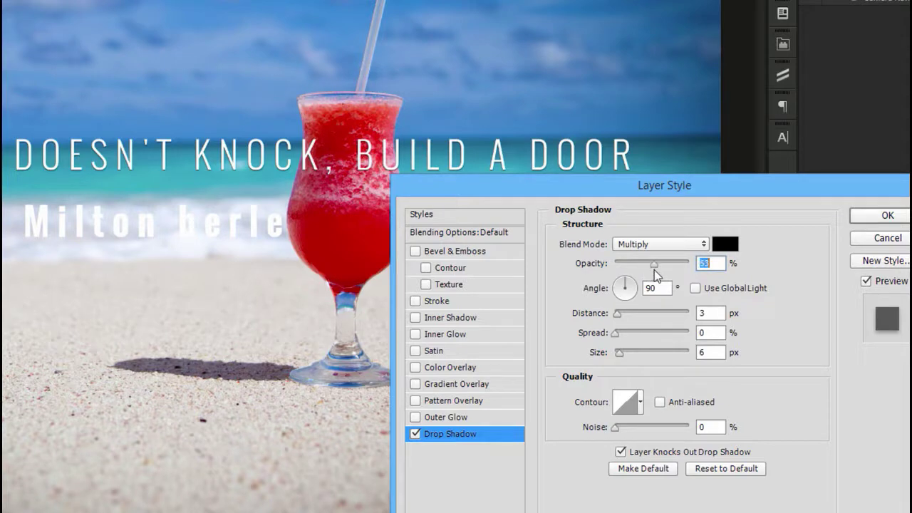
left_click_drag(618, 313, 623, 314)
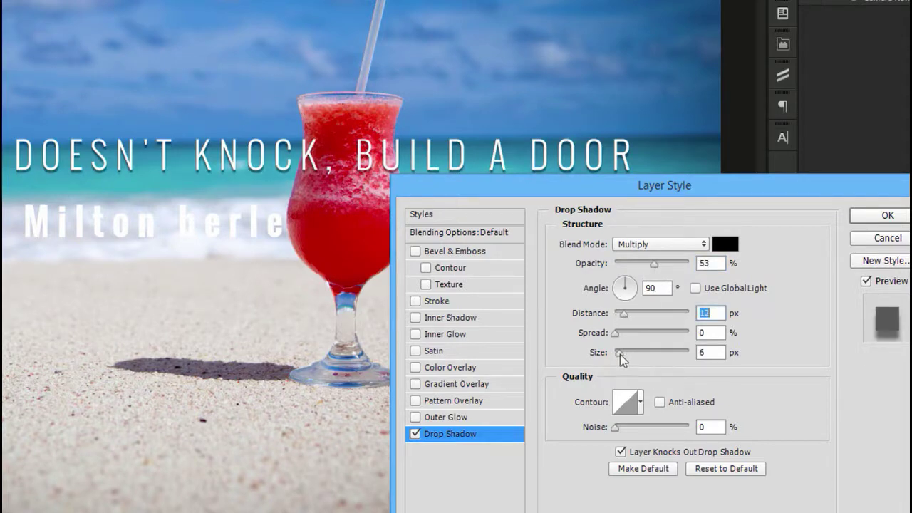
mouse_move(618, 353)
left_mouse_down()
mouse_move(640, 354)
mouse_move(627, 352)
left_mouse_up()
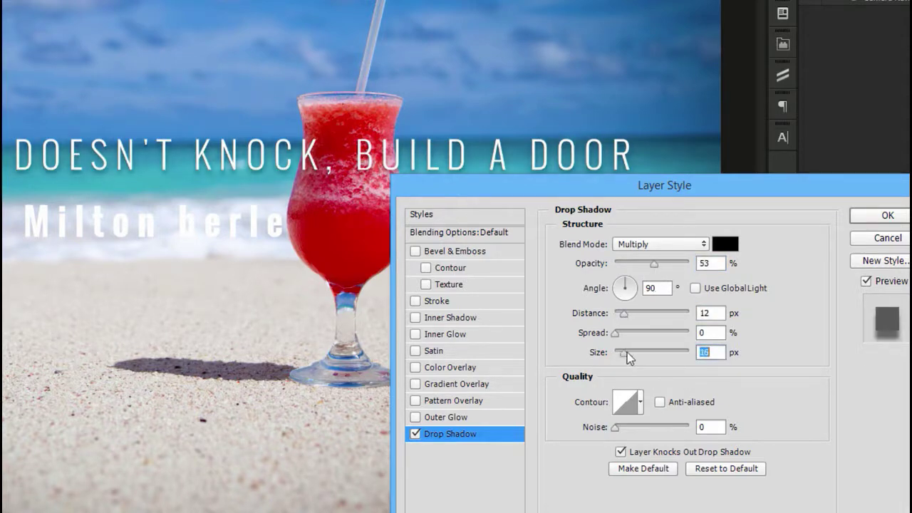
left_click_drag(625, 313, 628, 322)
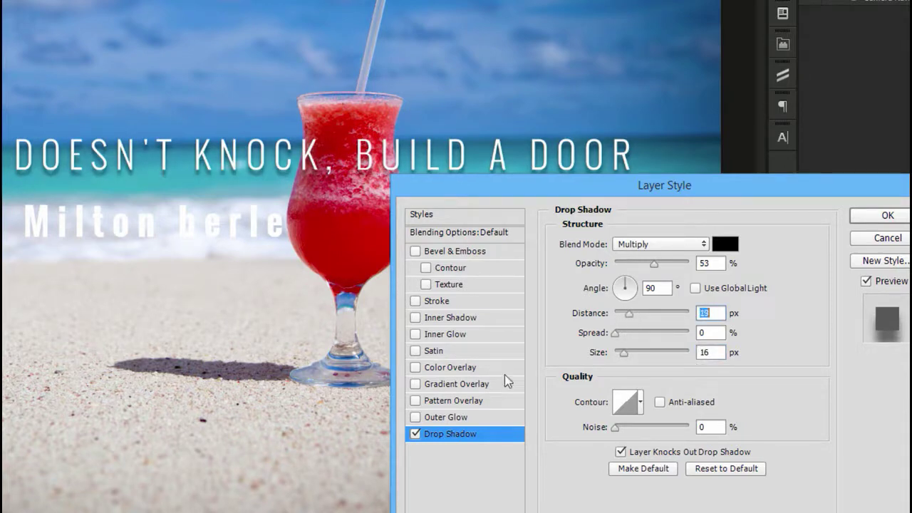
- Compare the quote text with the stronger drop shadow switched off and on
left_click(414, 434)
left_click(417, 435)
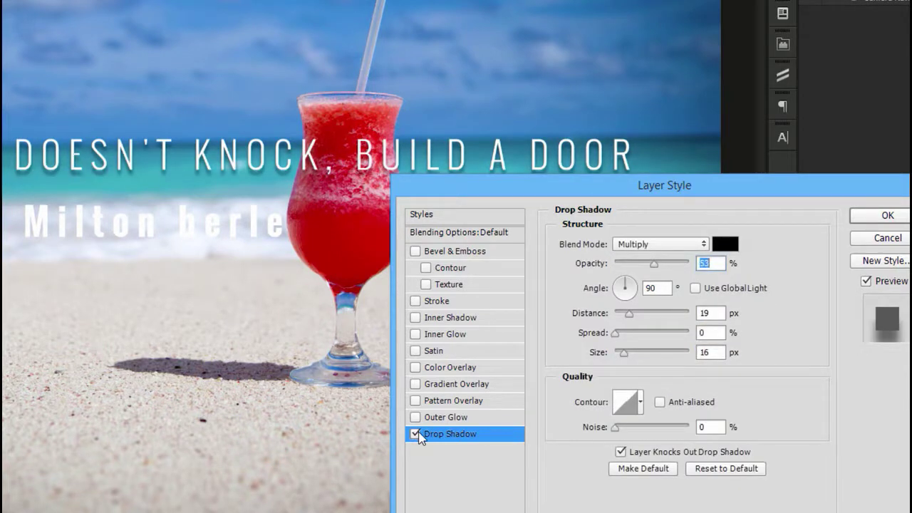
left_click(415, 434)
left_click(416, 435)
- Set the drop shadow's opacity to 45%, its distance to 5 px and its size to 20 px
type("45")
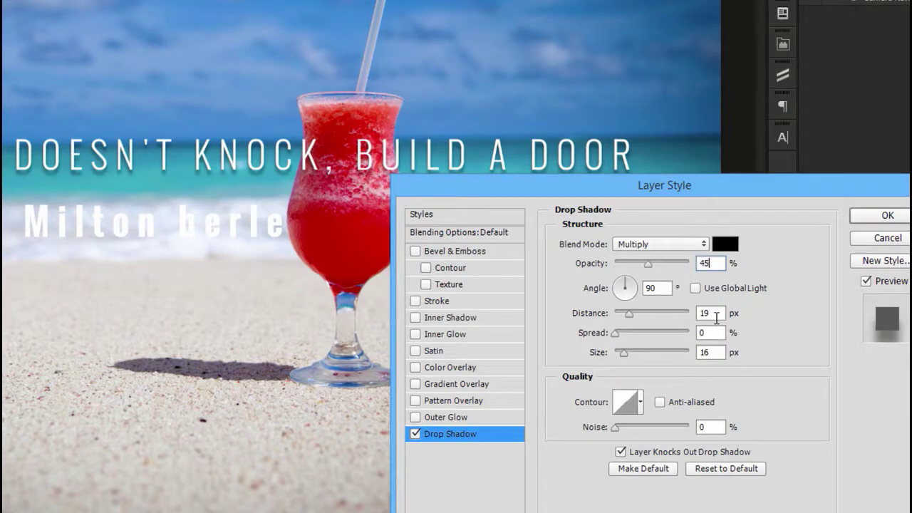
double_click(720, 314)
type("5")
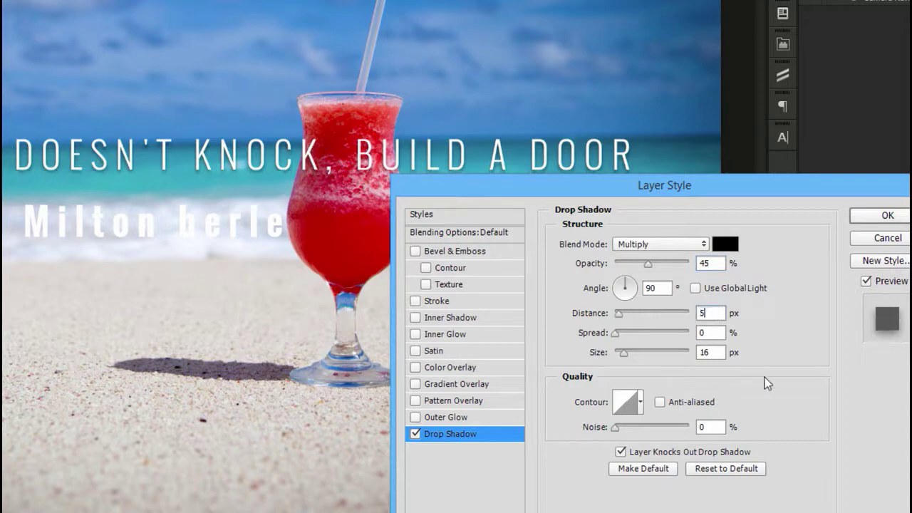
double_click(718, 353)
type("20")
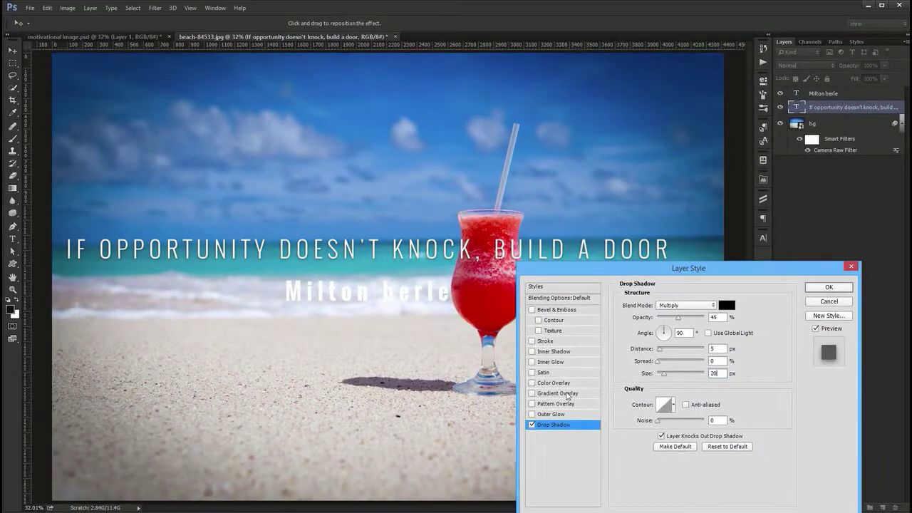
- Enable a Gradient Overlay on the quote text with Normal blend mode and a 90° angle
left_click(557, 393)
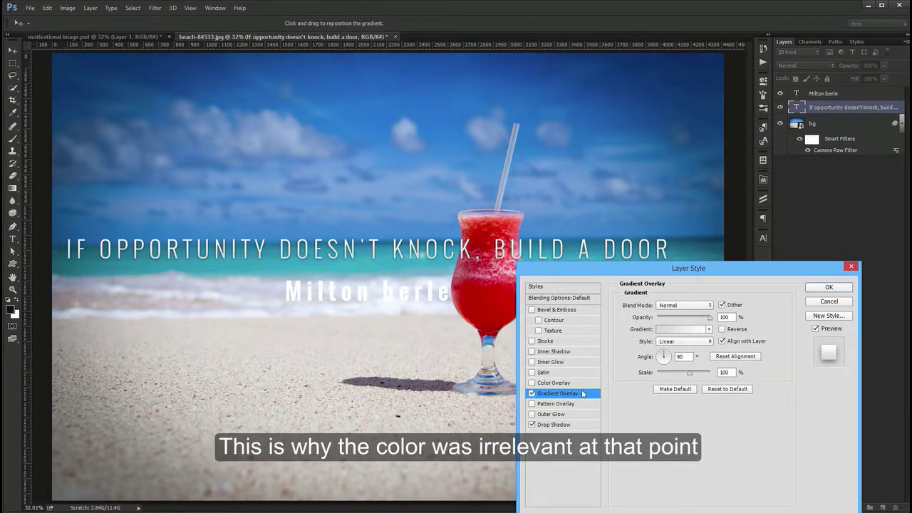
double_click(681, 356)
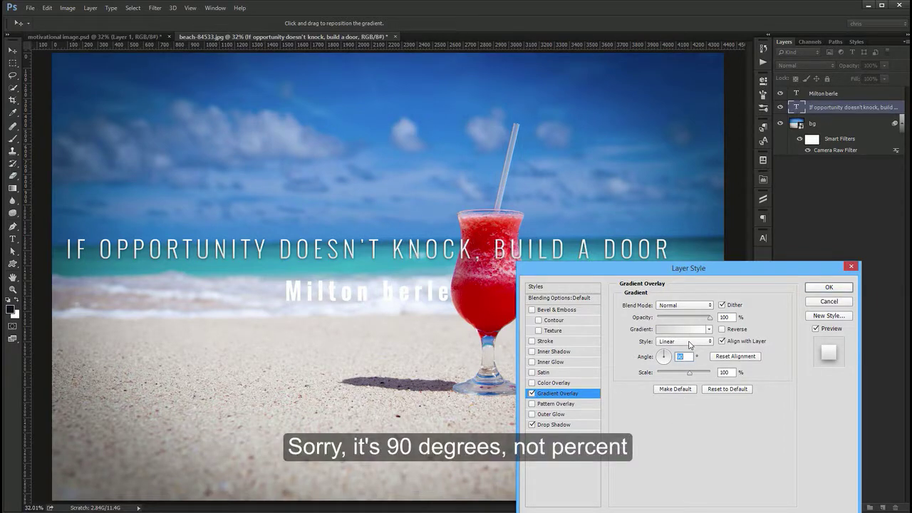
left_click(708, 306)
left_click(707, 313)
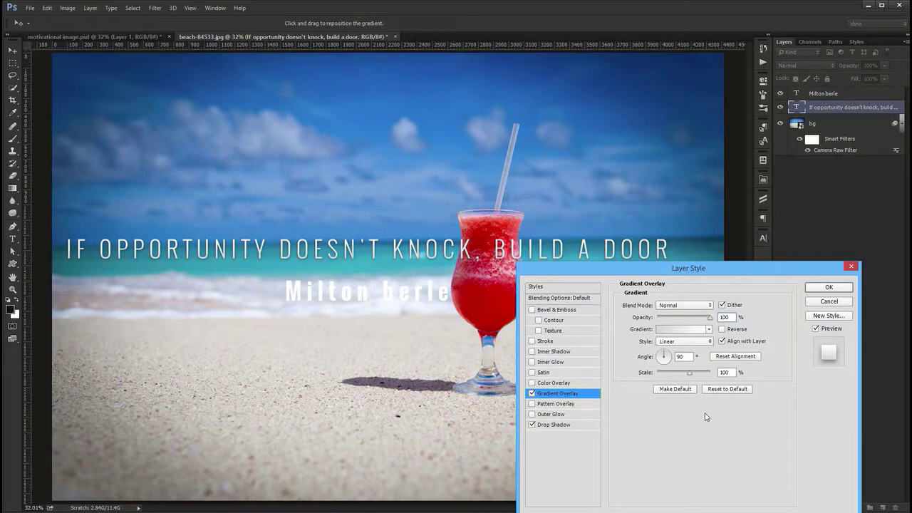
- Set the starting color stop of the quote text's gradient overlay to light blue c6e0ff and apply the layer style
left_click(683, 330)
left_click_drag(394, 83, 730, 95)
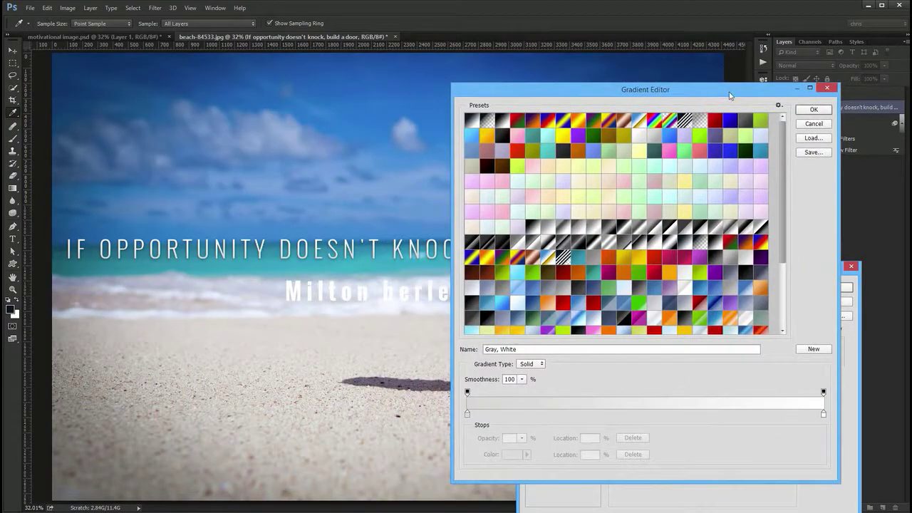
mouse_move(549, 140)
left_mouse_down()
mouse_move(540, 138)
mouse_move(580, 153)
mouse_move(553, 147)
left_mouse_up()
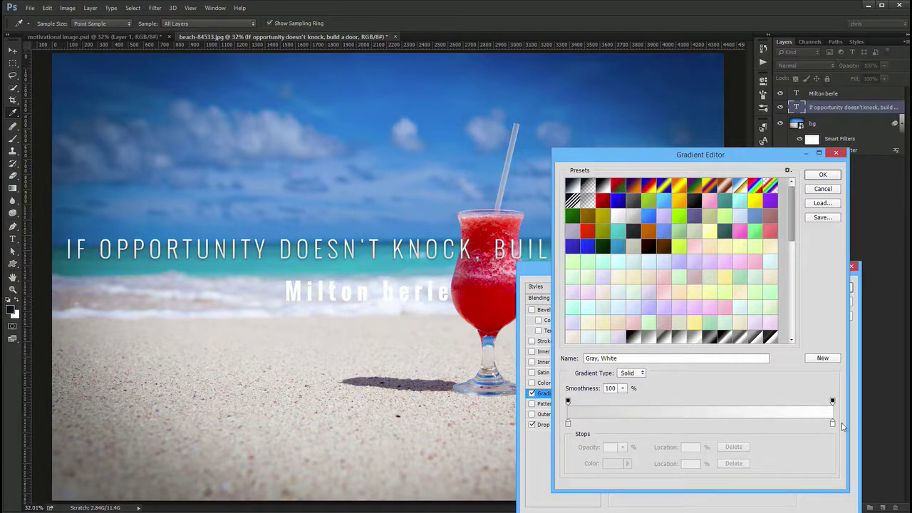
double_click(568, 424)
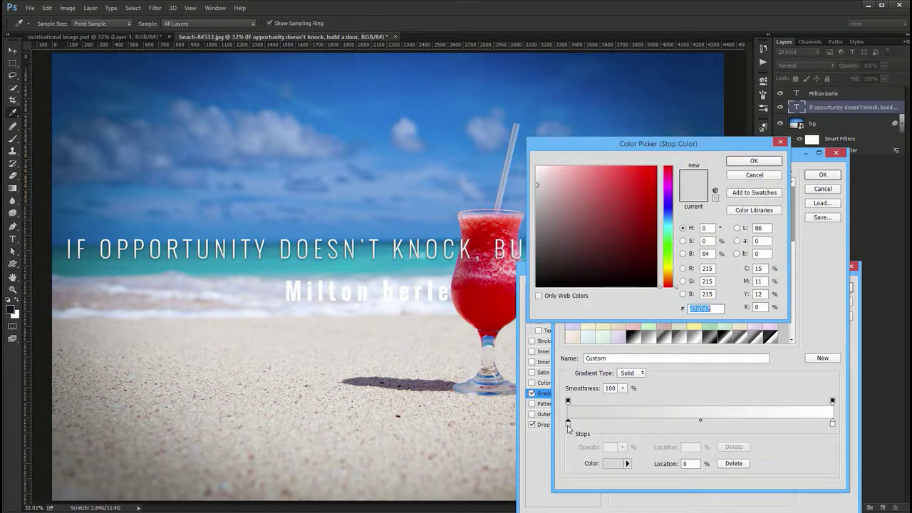
left_click(392, 68)
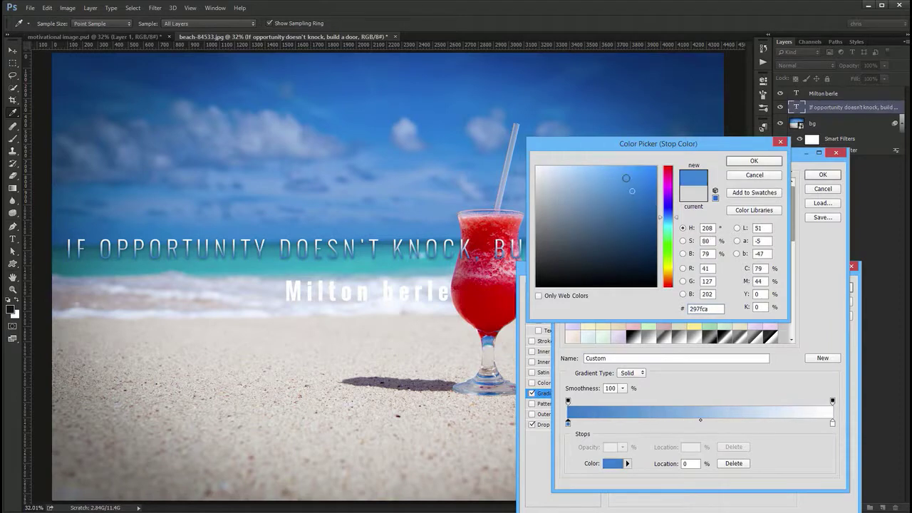
mouse_move(631, 190)
left_mouse_down()
mouse_move(588, 165)
mouse_move(572, 167)
left_mouse_up()
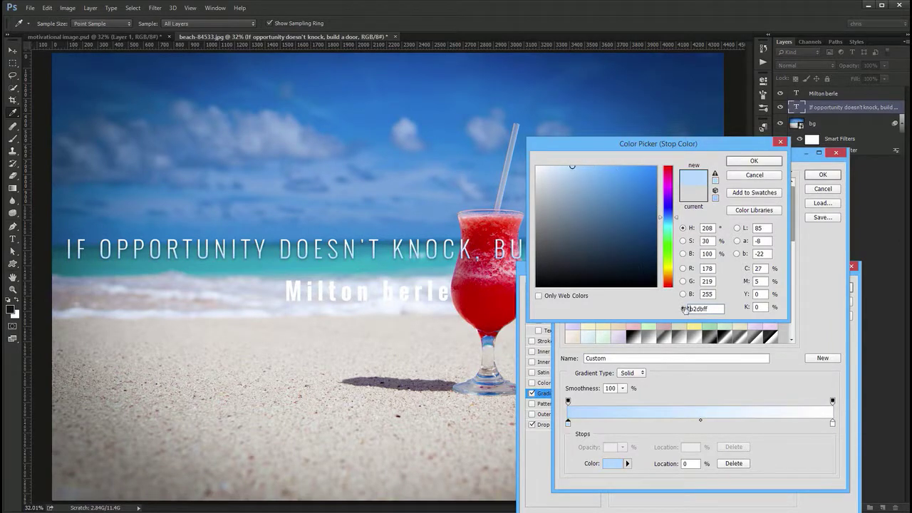
double_click(689, 308)
type("c6")
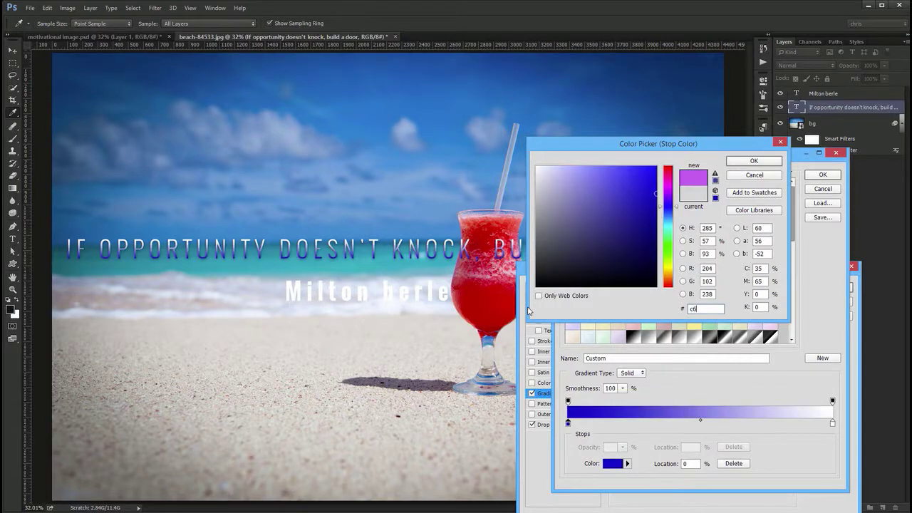
type("e0ff")
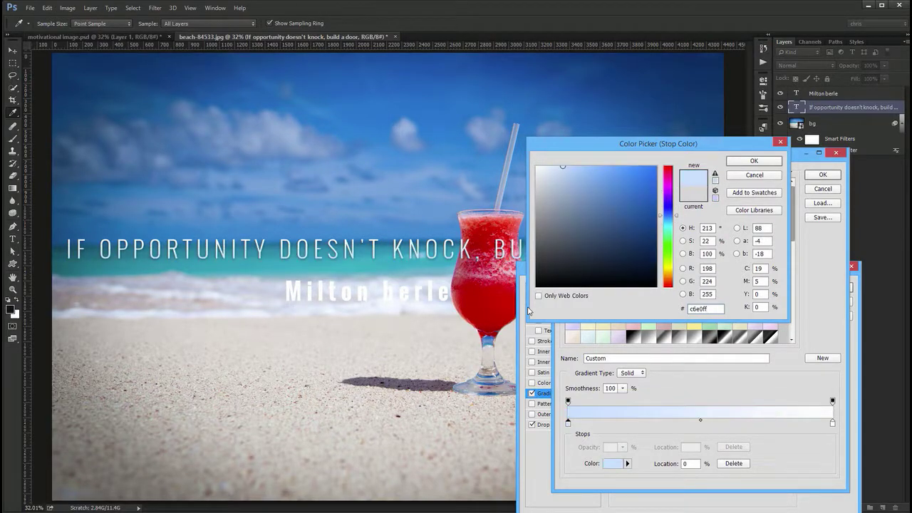
key("Return")
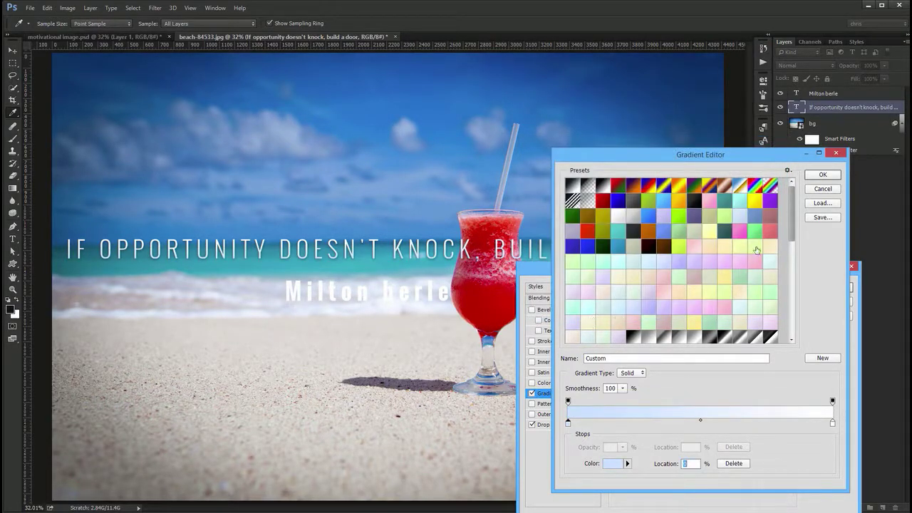
left_click(821, 176)
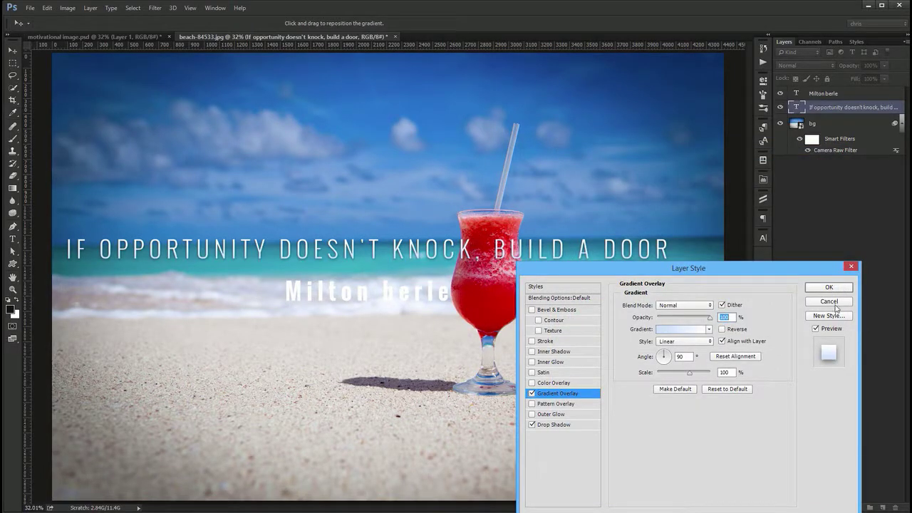
left_click(830, 288)
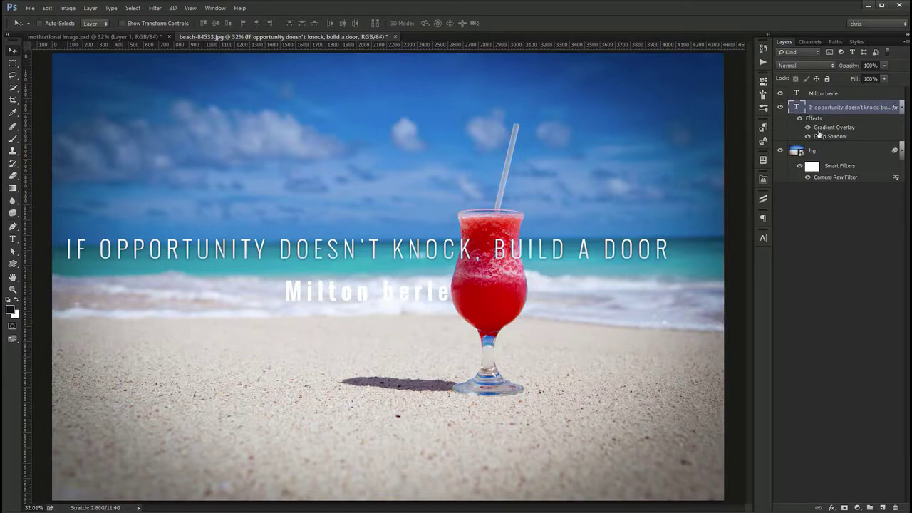
- Copy the quote text's layer style and paste it onto the author name text layer
right_click(855, 111)
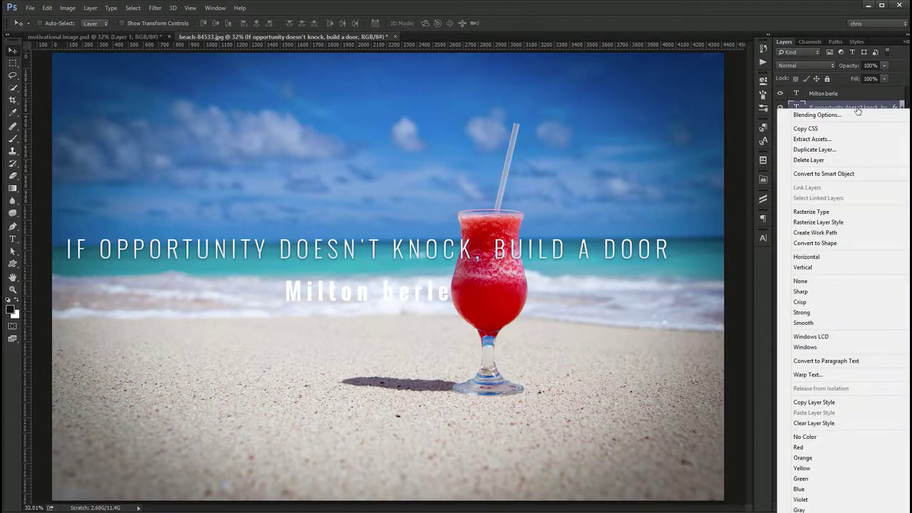
left_click(863, 405)
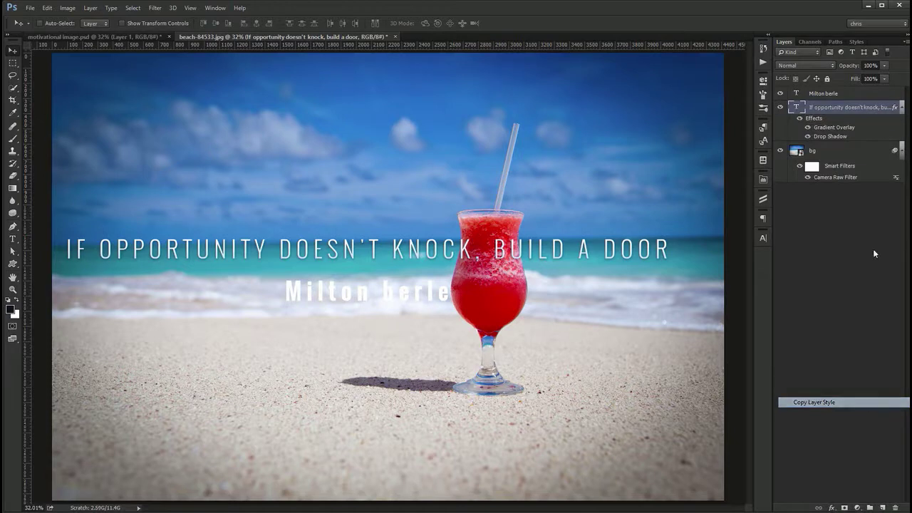
left_click(902, 107)
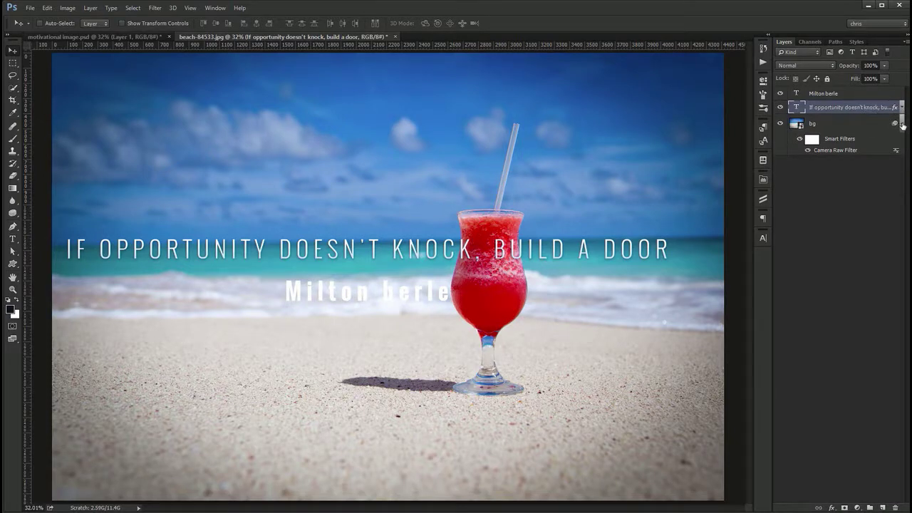
left_click(902, 124)
left_click(823, 94)
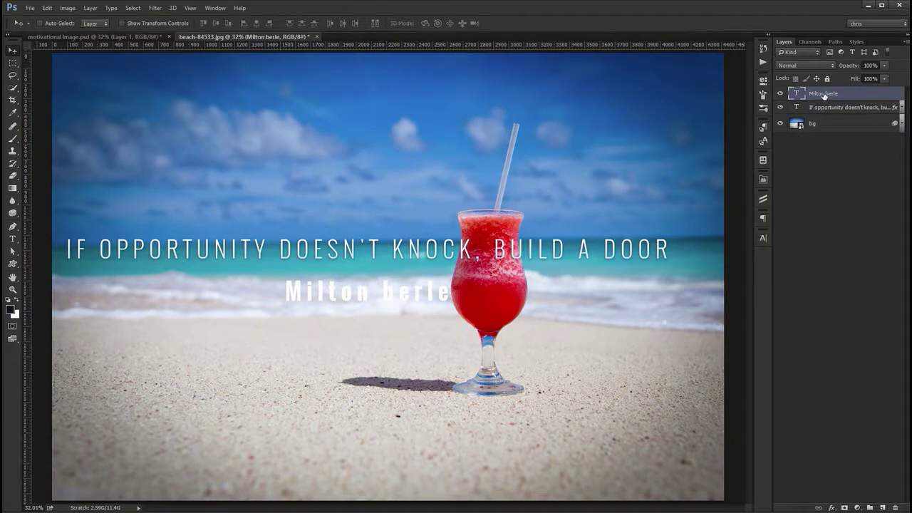
right_click(824, 94)
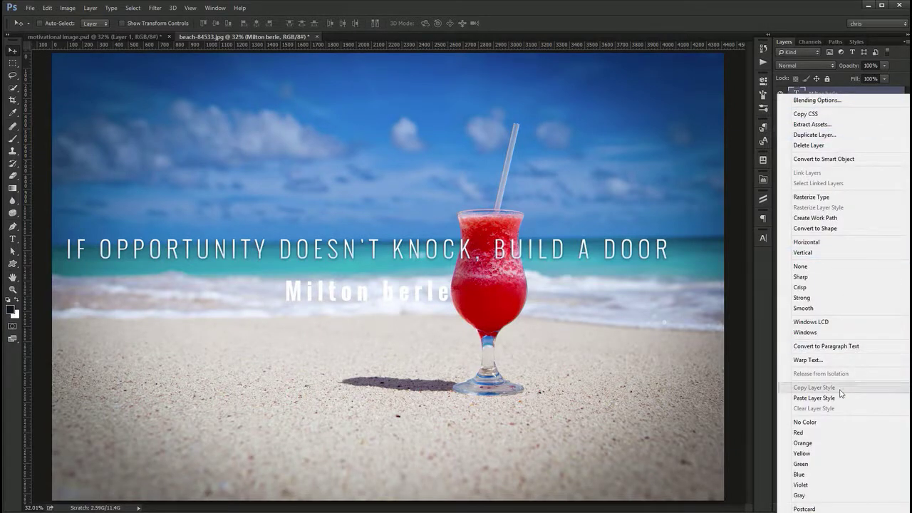
left_click(861, 401)
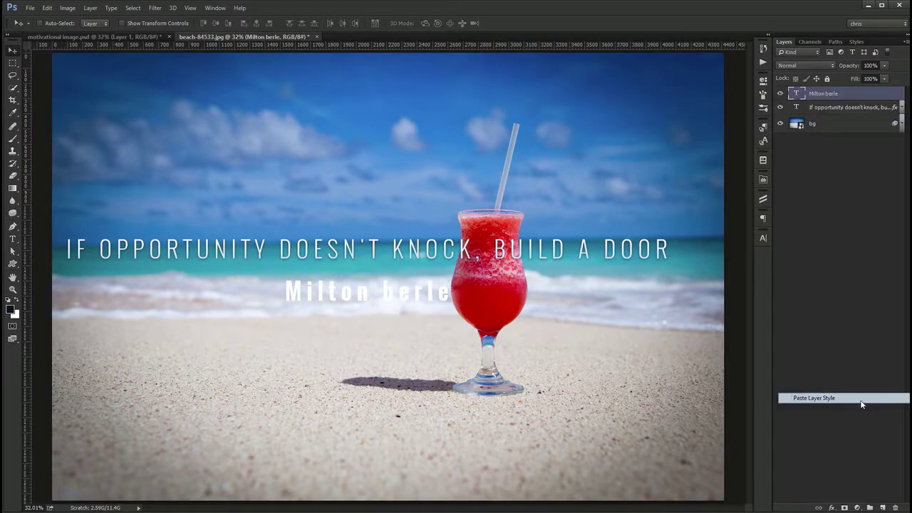
- Set the author name text to All Caps and collapse its effects list
left_click(763, 240)
left_click(678, 310)
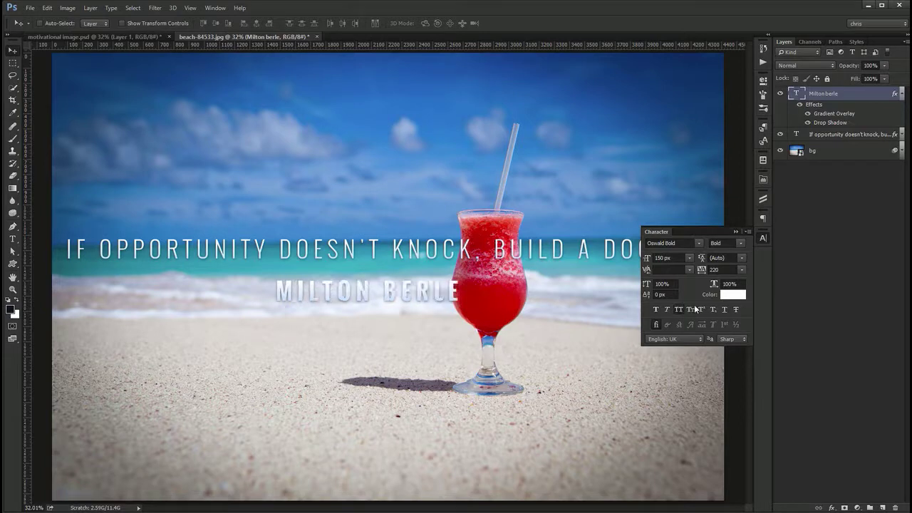
left_click(762, 240)
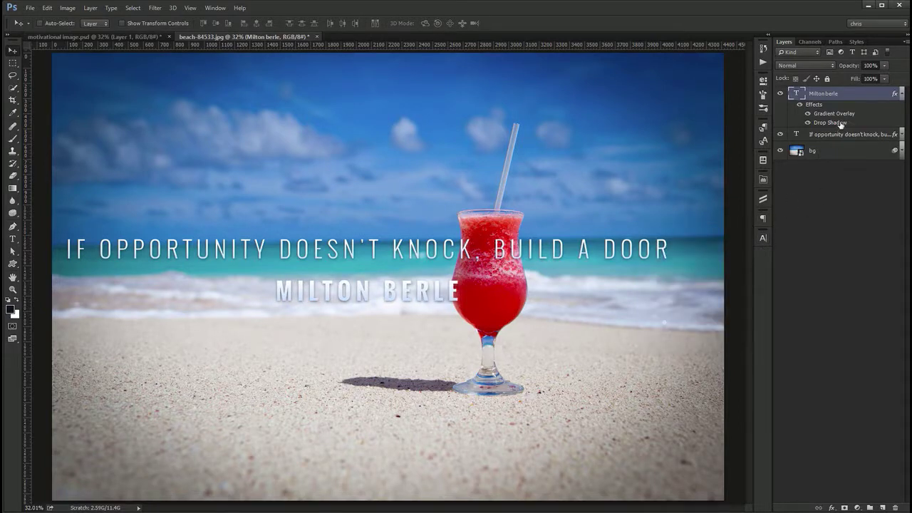
left_click(902, 93)
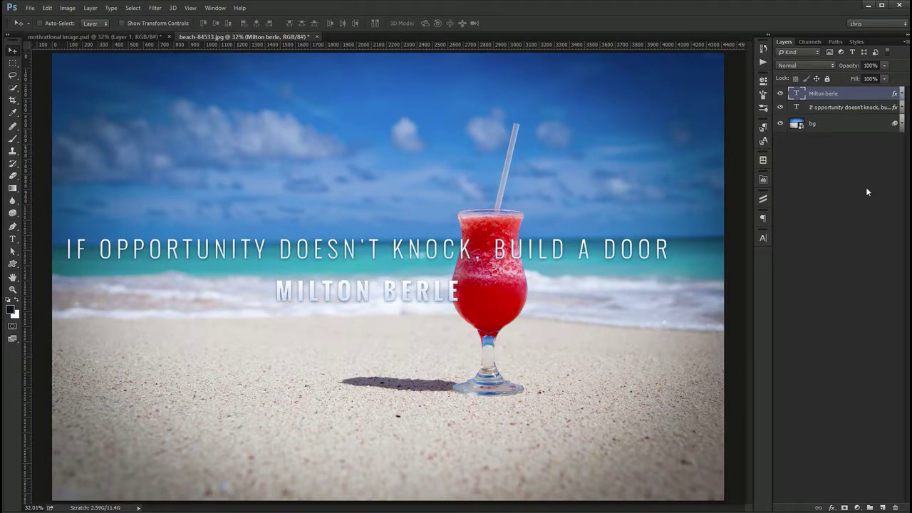
- Center the author name and the quote horizontally on the canvas, moving the author name slightly up toward the quote
left_click_drag(356, 159, 376, 158)
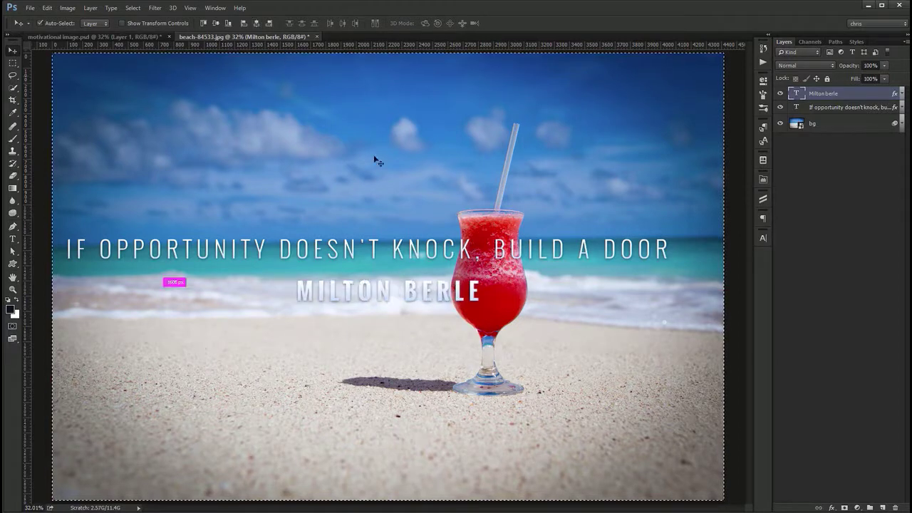
left_click_drag(453, 303, 454, 292)
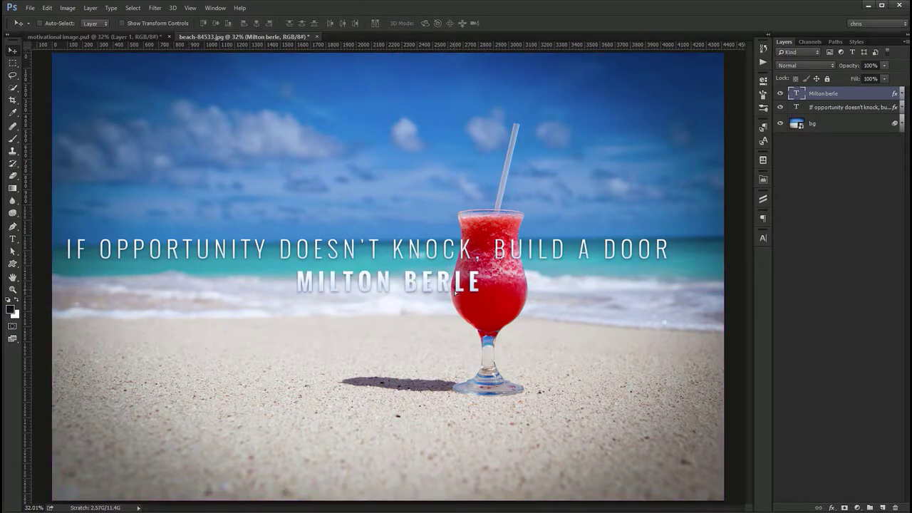
left_click(851, 107)
key("ctrl+a")
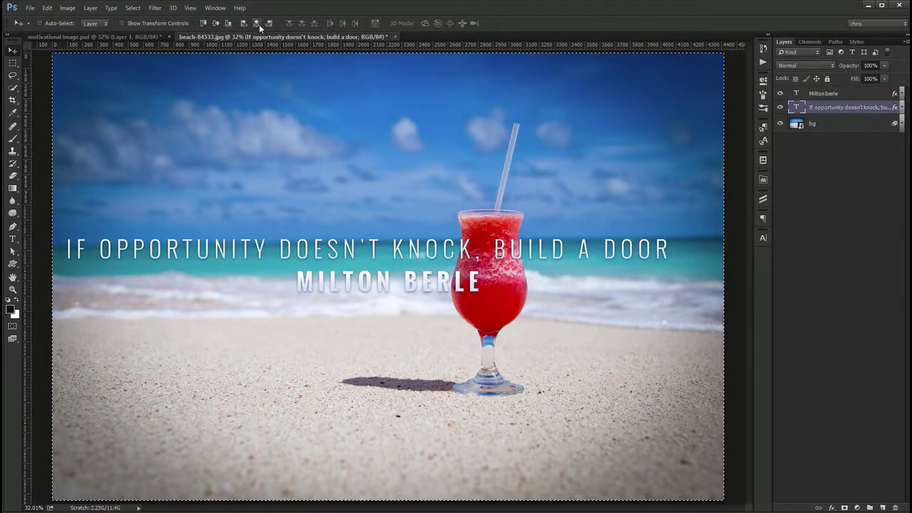
left_click(258, 24)
key("ctrl+d")
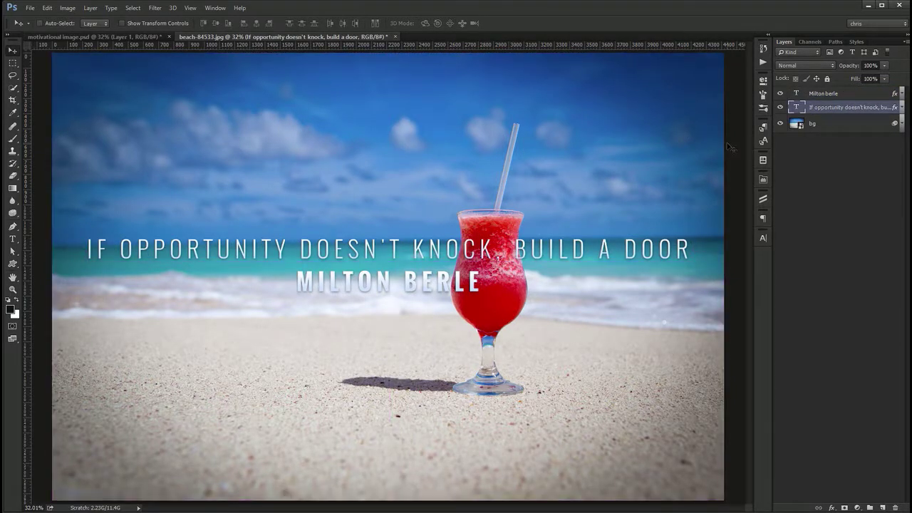
- Open the author name's overlay gradient for editing and sample the drink's red for its starting color stop
left_click(861, 92)
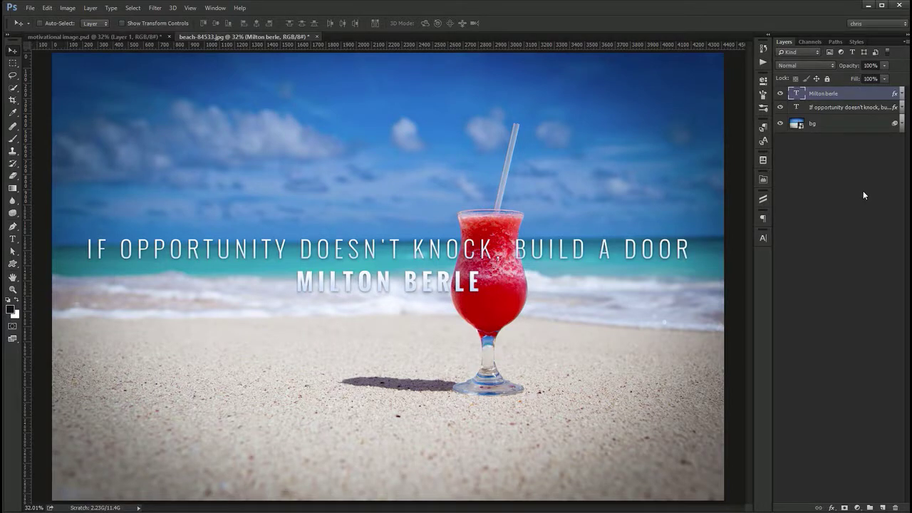
double_click(863, 95)
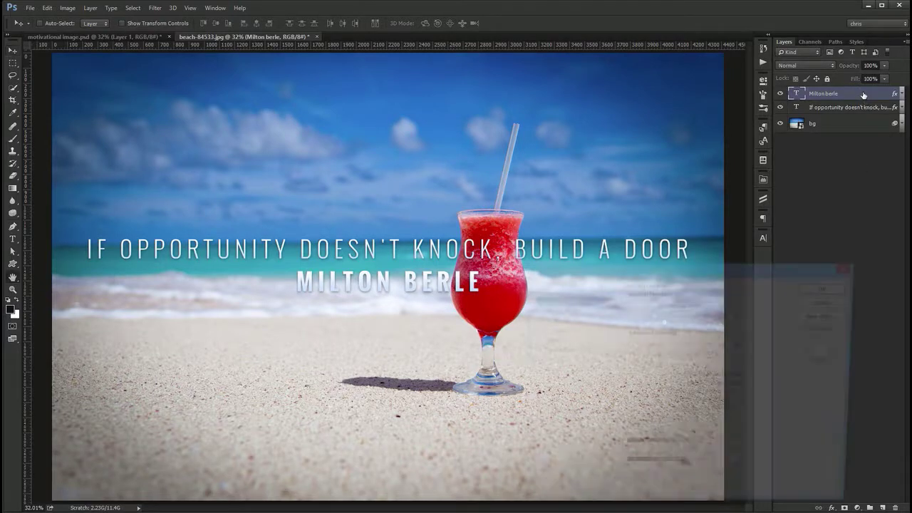
left_click(574, 394)
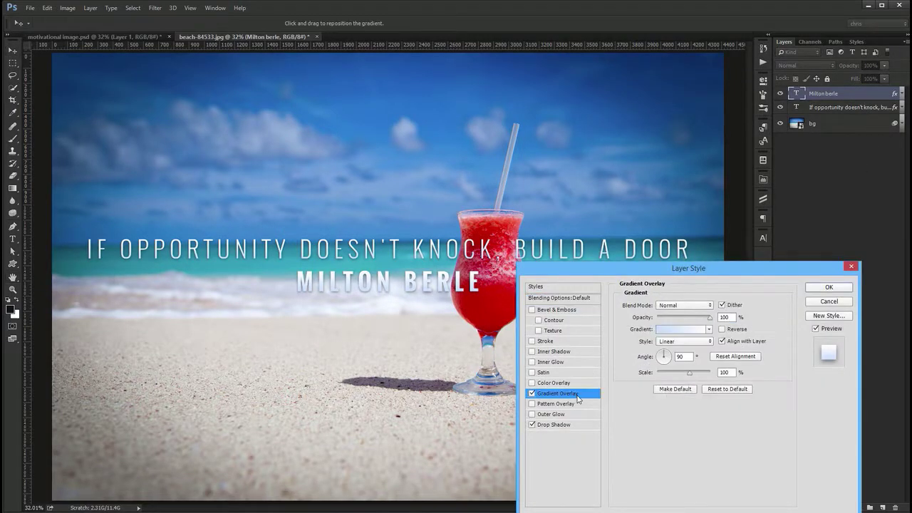
left_click(685, 329)
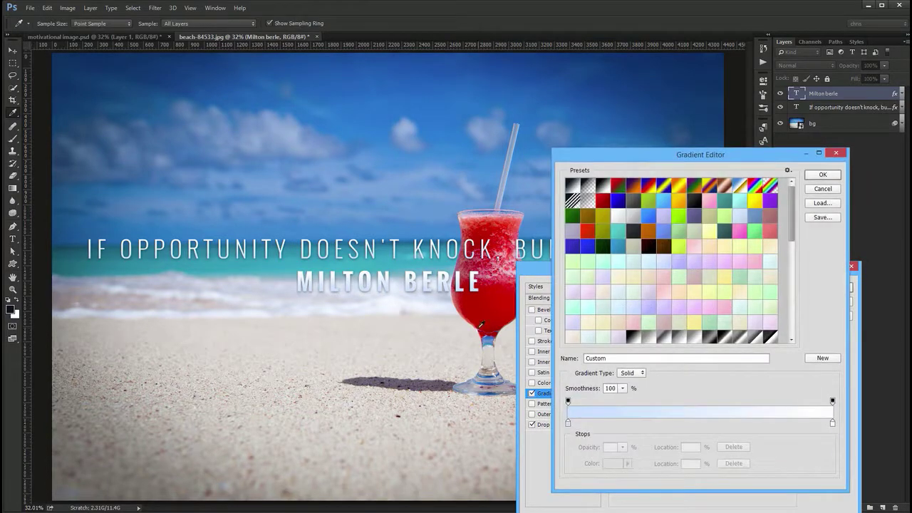
double_click(568, 423)
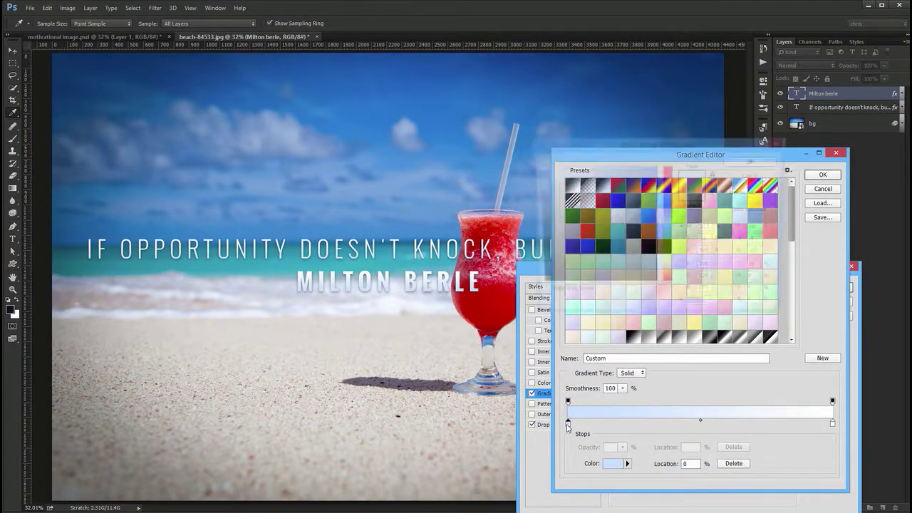
left_click(498, 315)
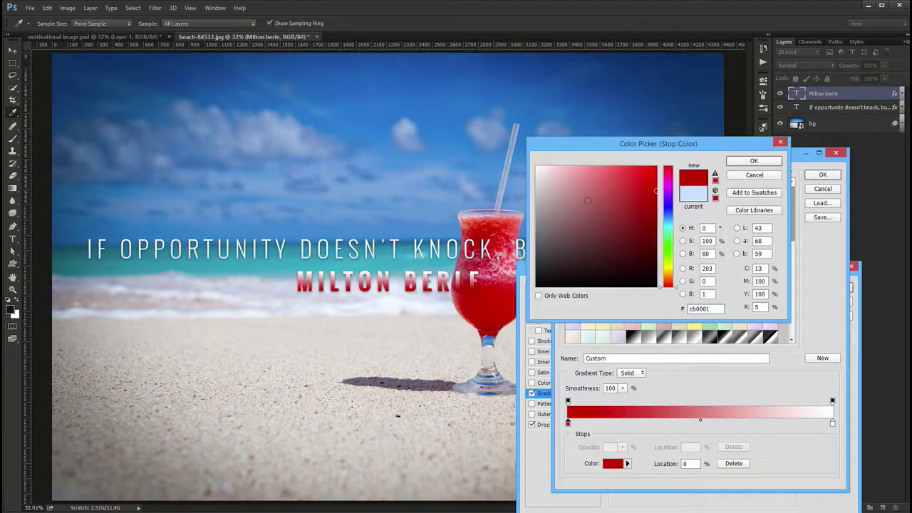
- Set the starting color stop of the author name's gradient to pale pink ffdbdb and apply the layer style
left_click_drag(585, 199, 572, 154)
key("BackSpace")
key("BackSpace")
key("BackSpace")
key("BackSpace")
key("BackSpace")
key("BackSpace")
type("ff")
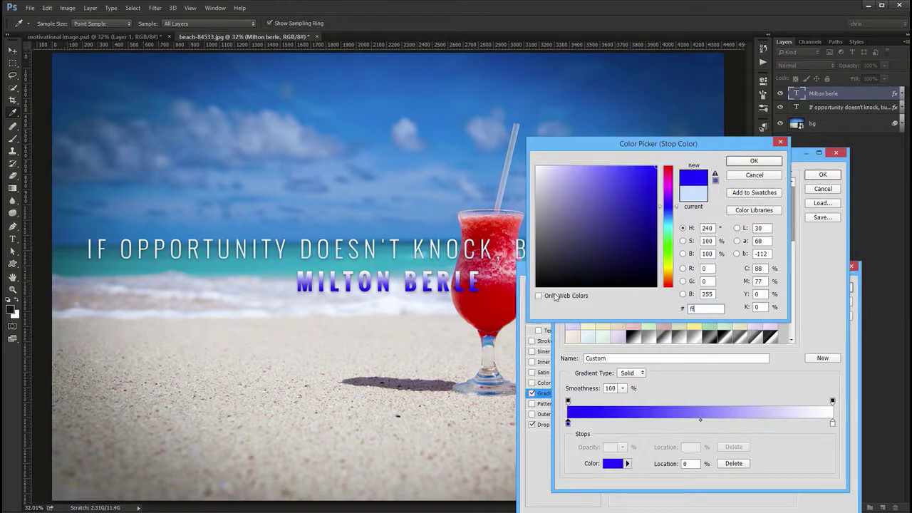
type("dbdb")
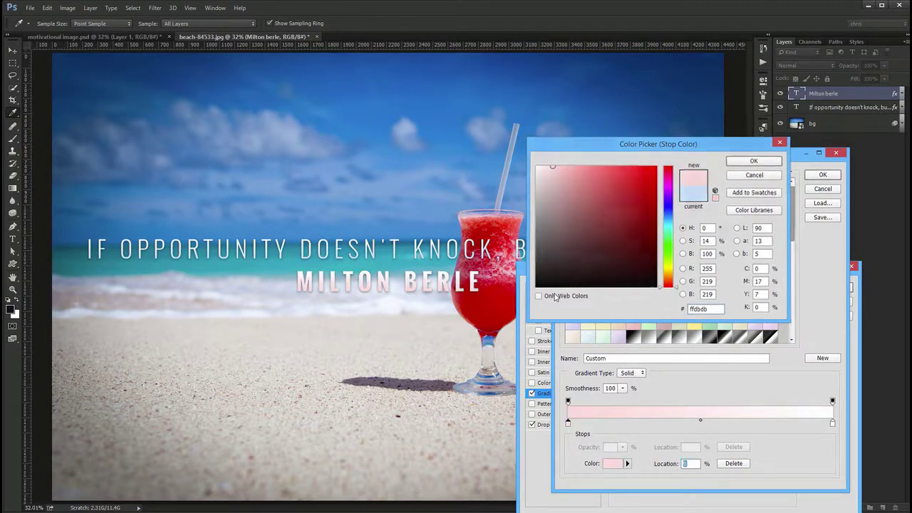
key("Return")
key("Return")
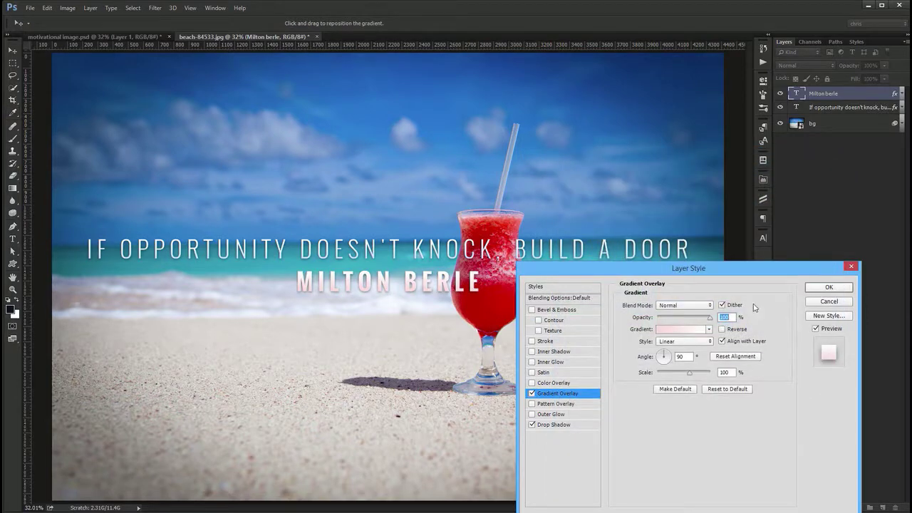
left_click(829, 287)
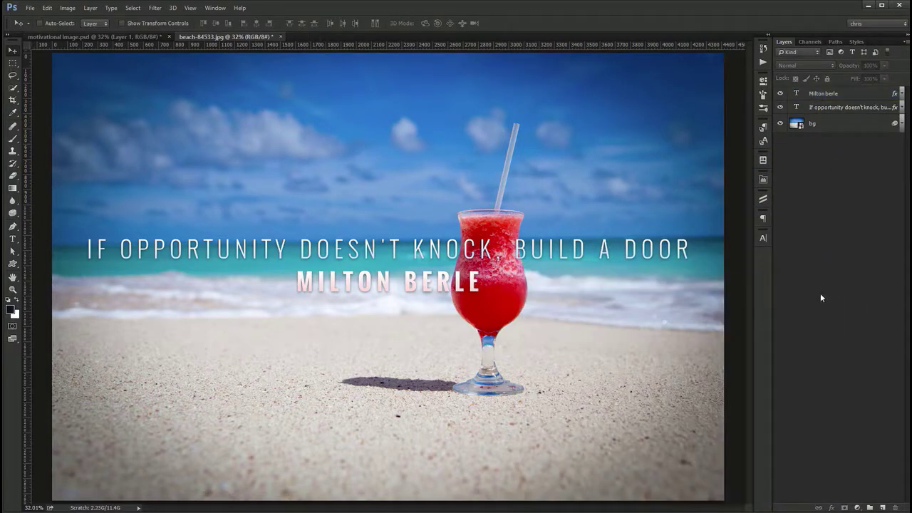
- Group the author name and quote text layers together
left_click(848, 95)
left_click(848, 107, "shift")
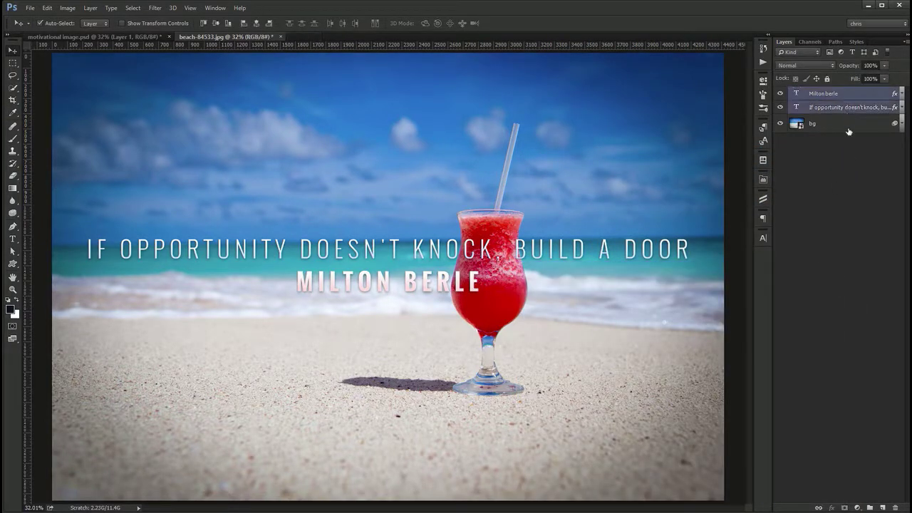
key("ctrl+g")
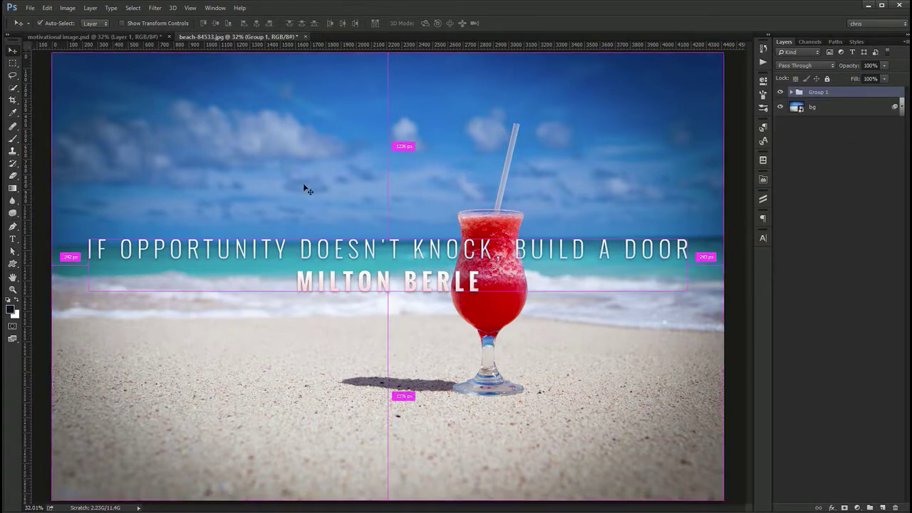
- Center the text group vertically on the canvas, ungroup its layers and clear the layer selection
key("ctrl+a")
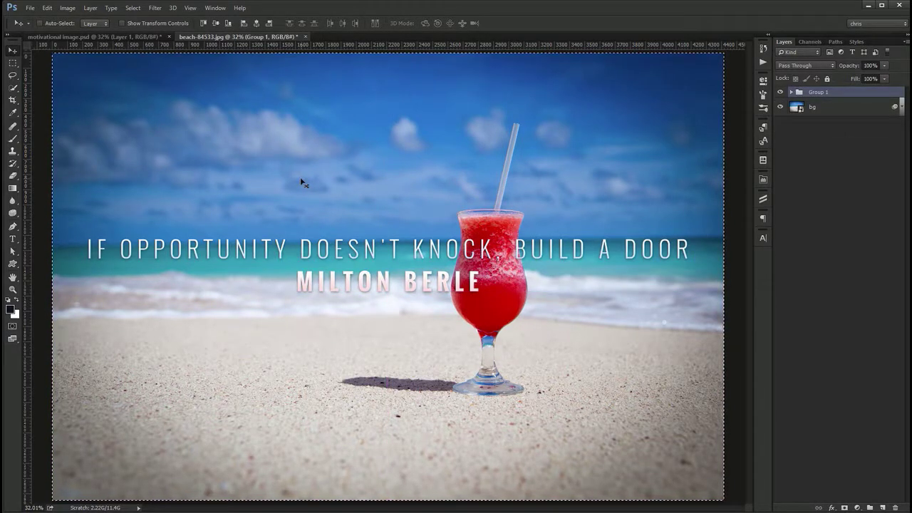
left_click(215, 24)
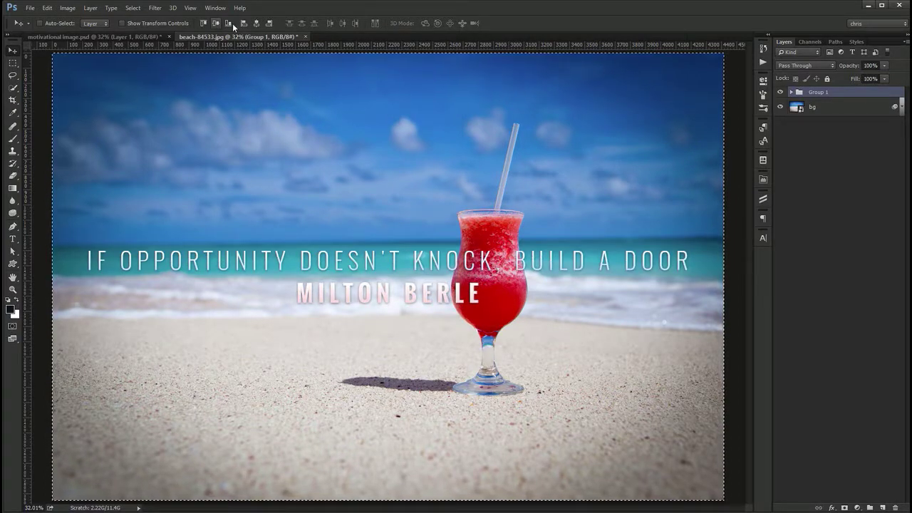
key("ctrl+d")
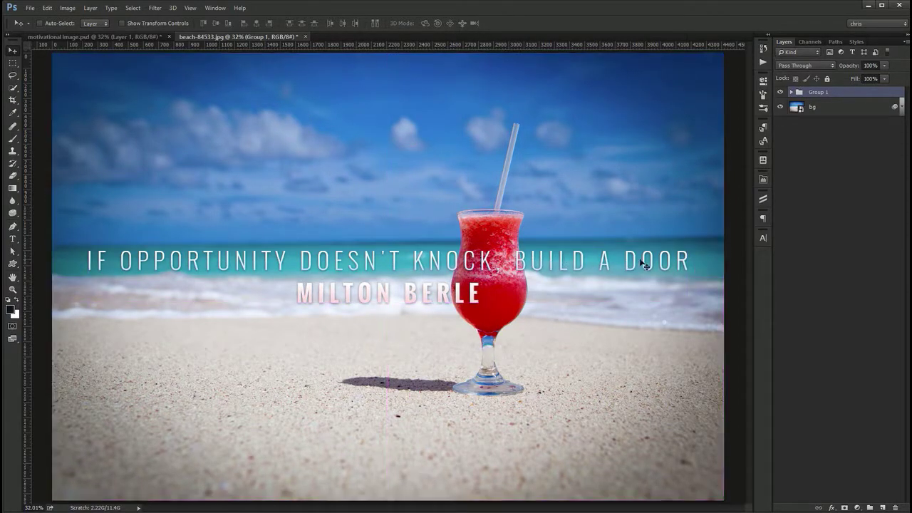
right_click(854, 95)
left_click(847, 154)
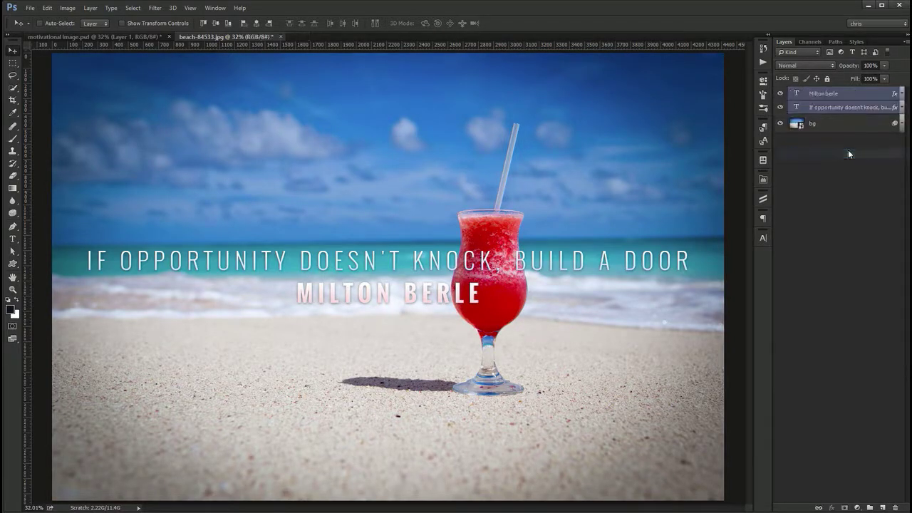
left_click(844, 163)
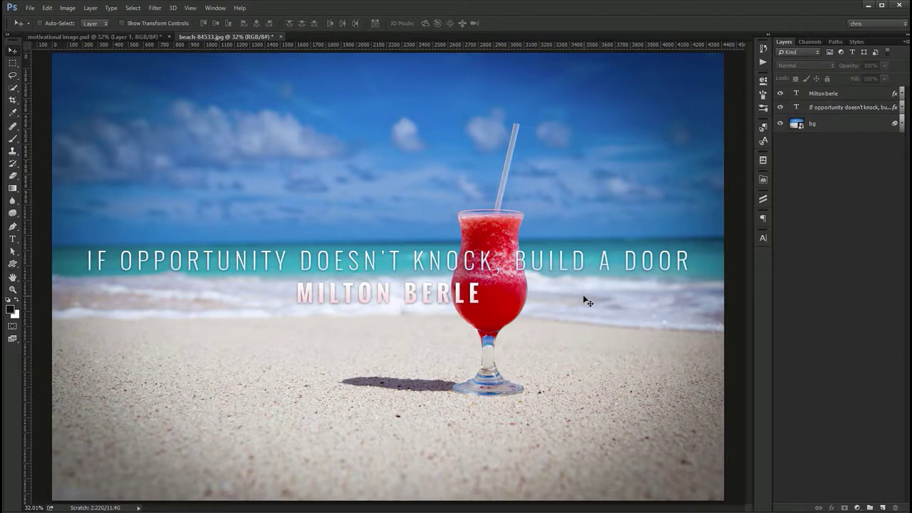
- Check the author name's character settings in motivational image.psd and set the author name's font size to 100 px in beach-84533.jpg
left_click(132, 37)
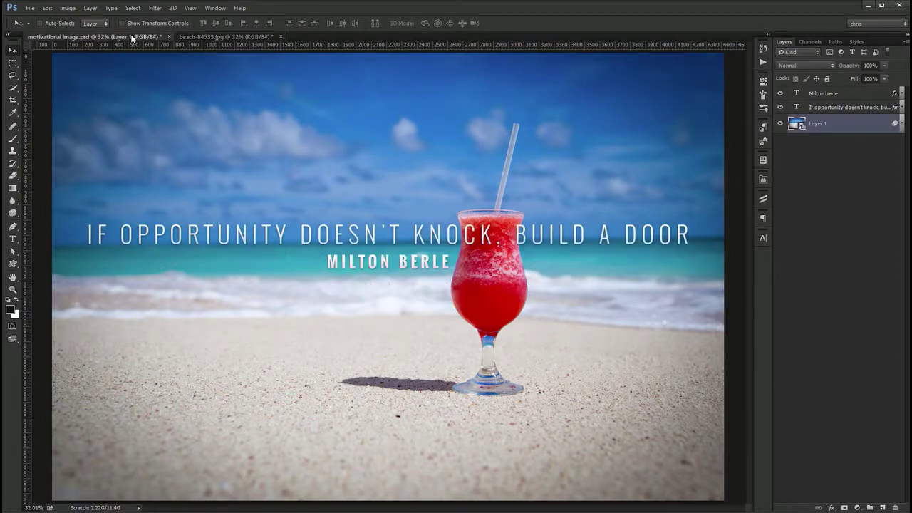
left_click(416, 256, "ctrl")
left_click(763, 238)
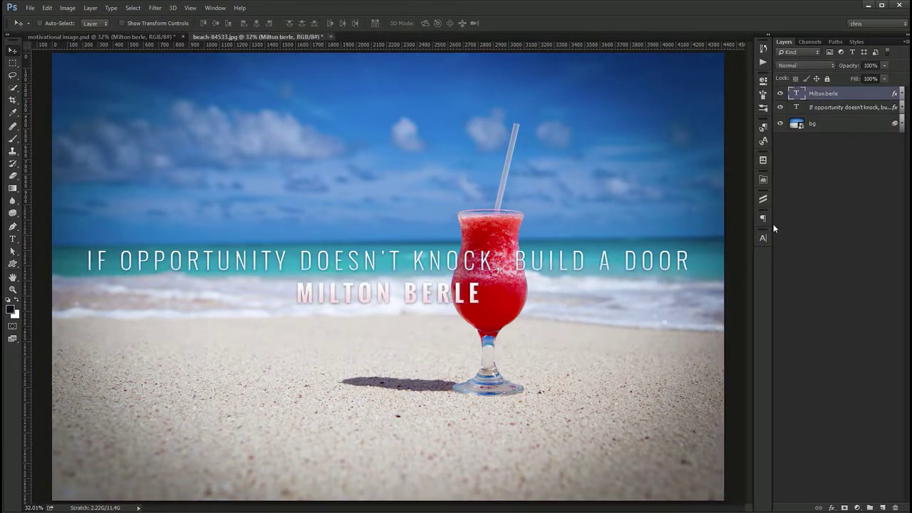
left_click(763, 238)
left_click(669, 258)
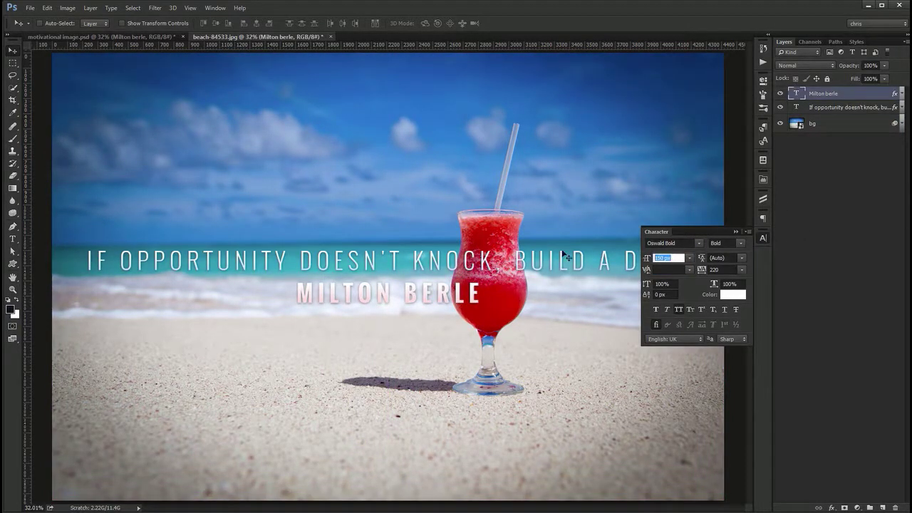
type("100")
key("Return")
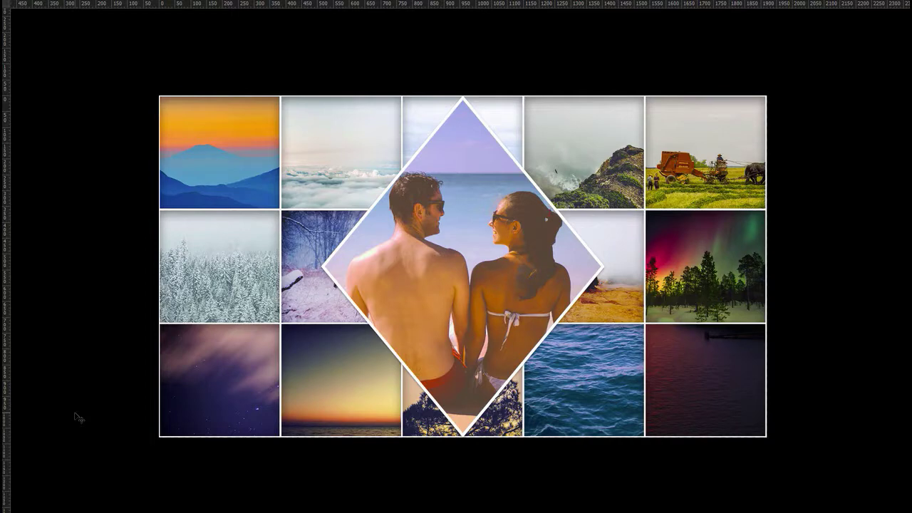
- Exit the full-screen view of the photo collage and check the canvas size of the blank Untitled-1 document
key("f")
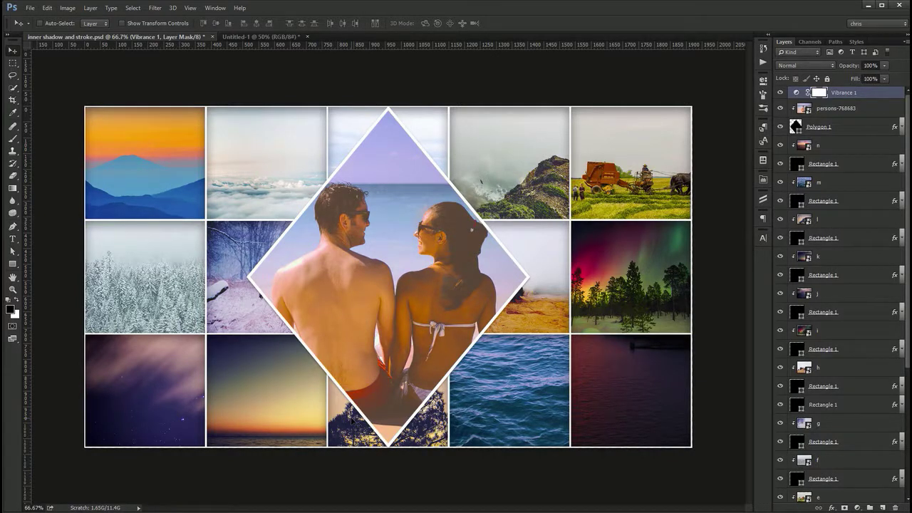
key("ctrl+Tab")
key("ctrl+alt+c")
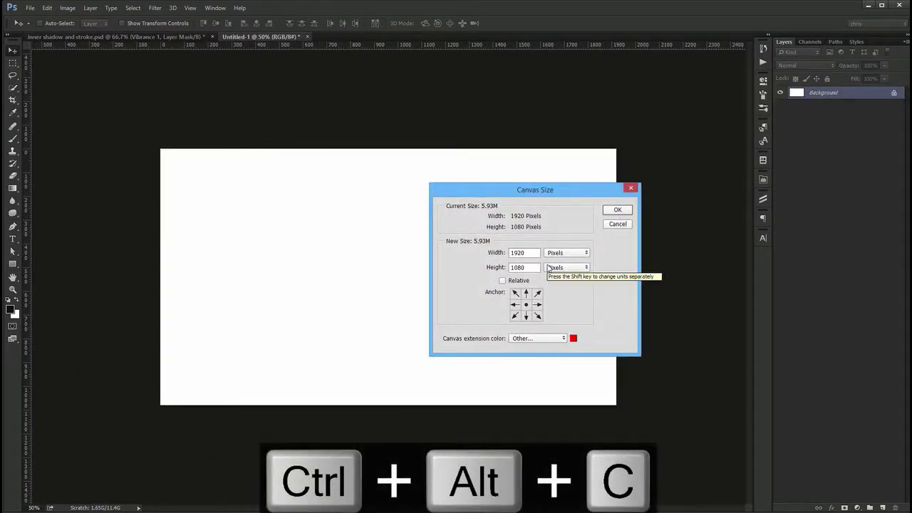
left_click(619, 225)
- Draw a dark filled rectangle shape about 474 × 423 px in the upper-left corner of the blank canvas
key("ctrl+0")
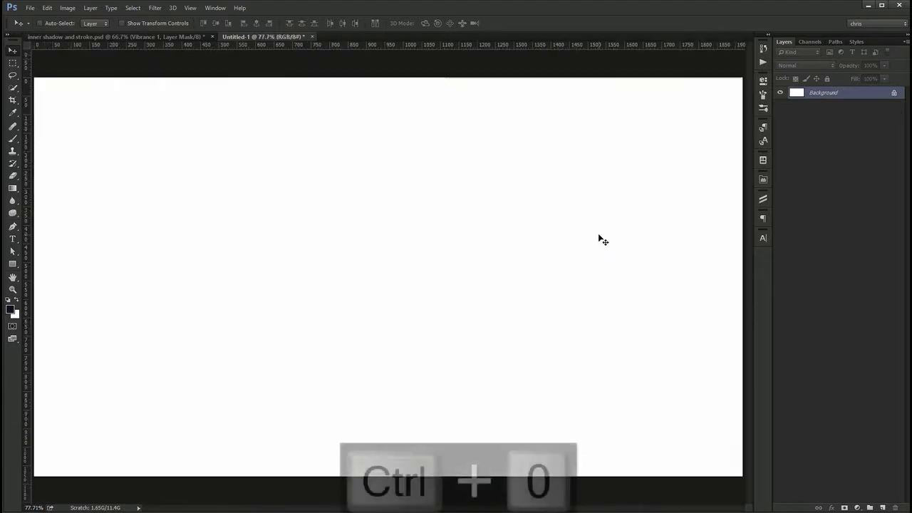
key("i")
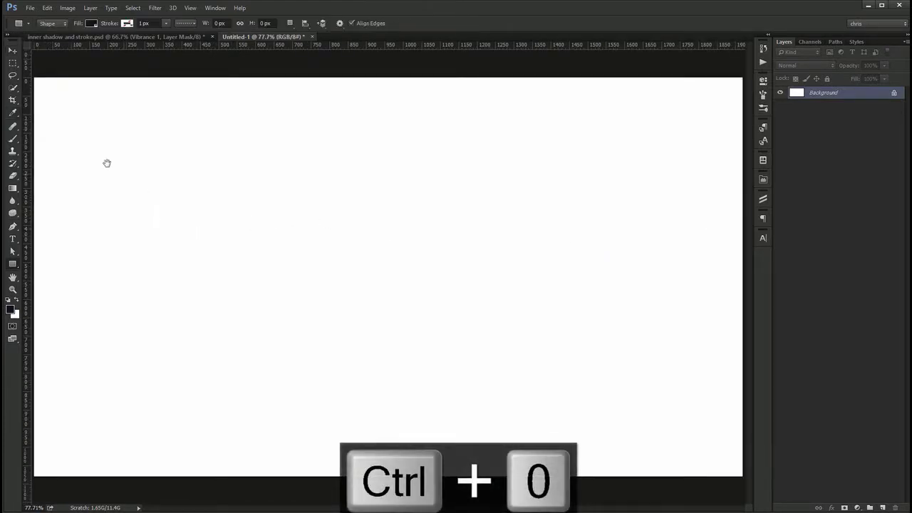
left_click(76, 146, "alt")
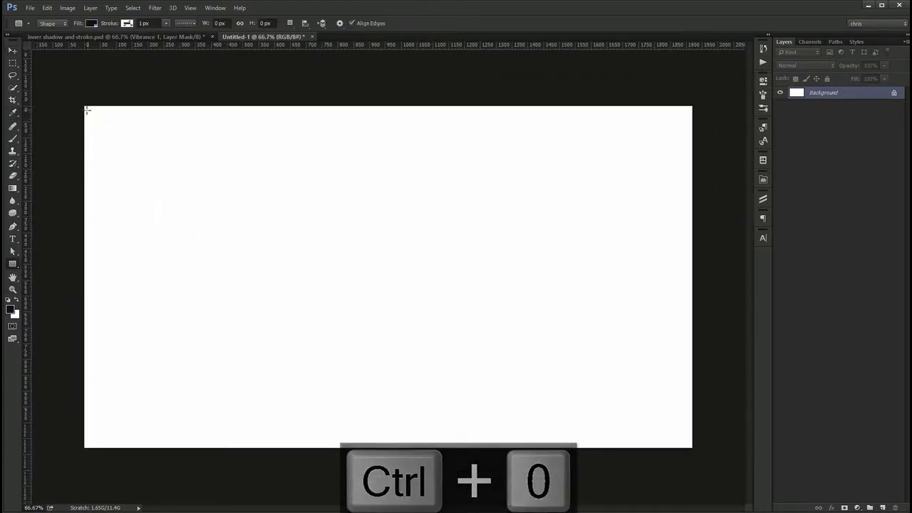
left_click_drag(85, 106, 233, 239)
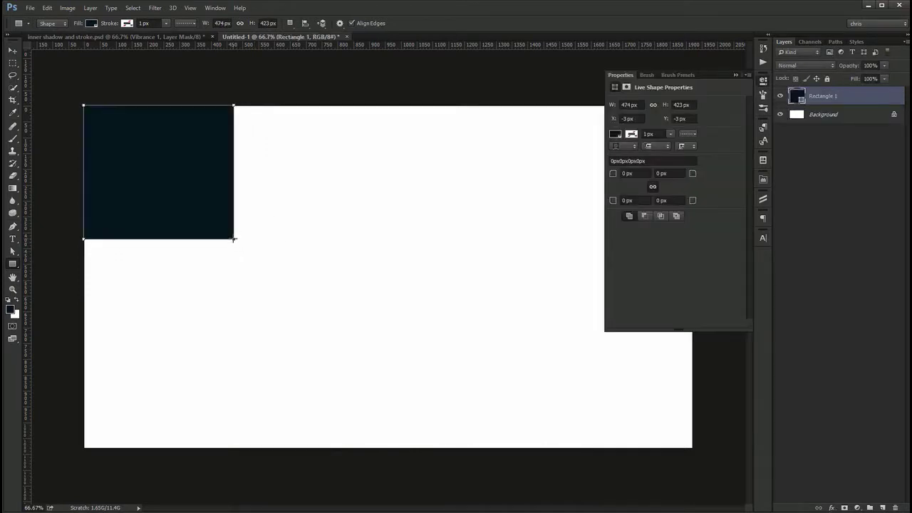
key("v")
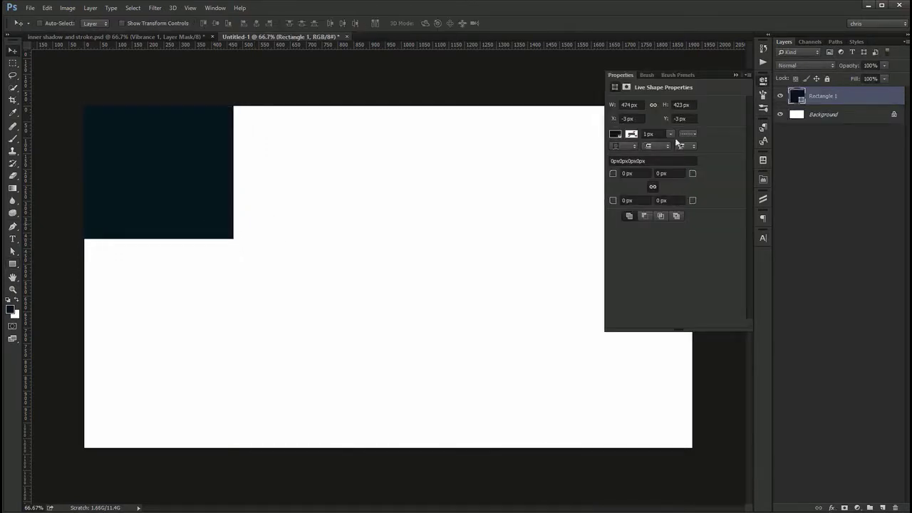
left_click(763, 80)
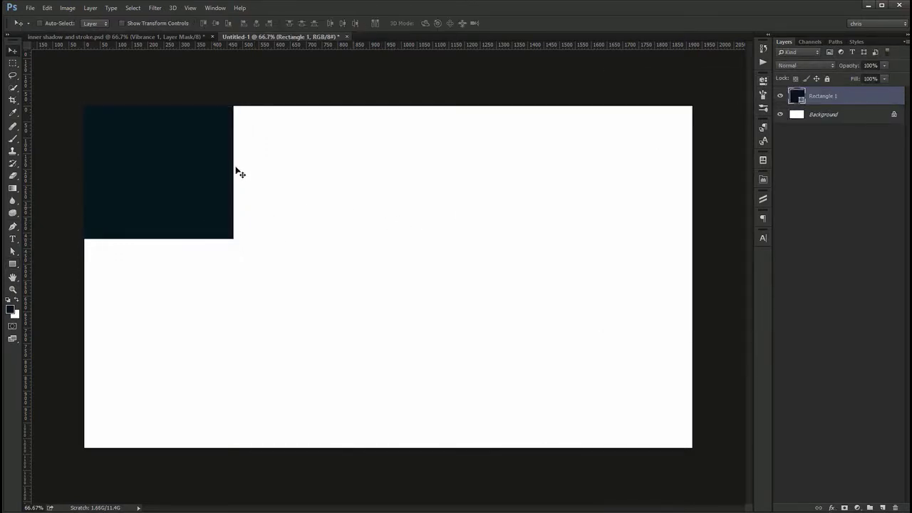
- Move the rectangle away from the corner and align it flush with the canvas's top and left edges
left_click_drag(168, 151, 197, 164)
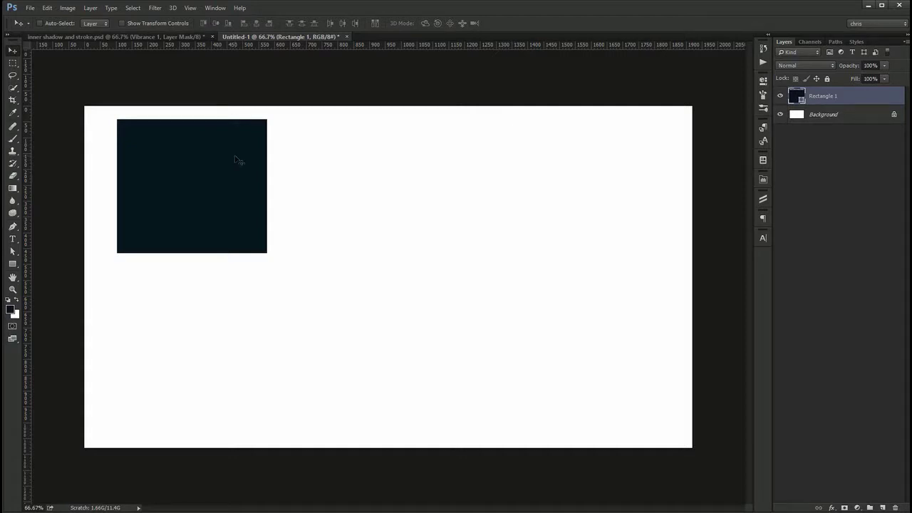
key("ctrl+a")
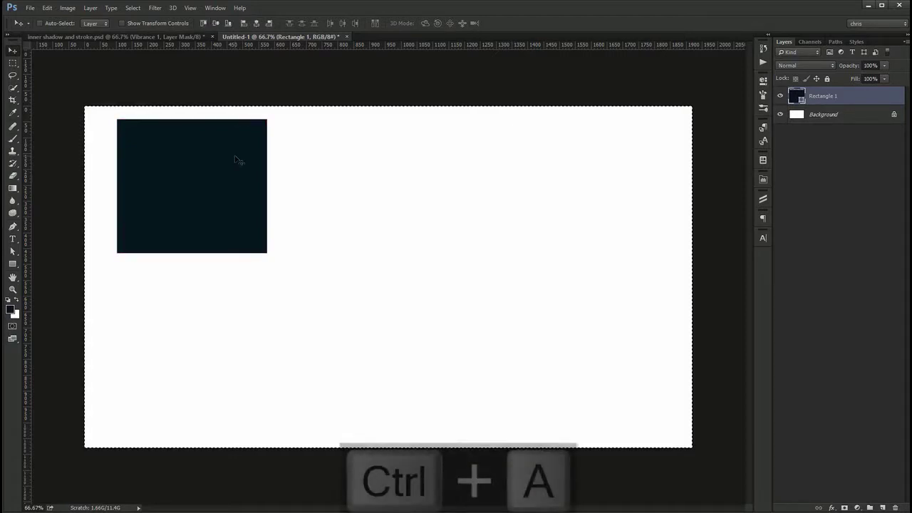
left_click(202, 25)
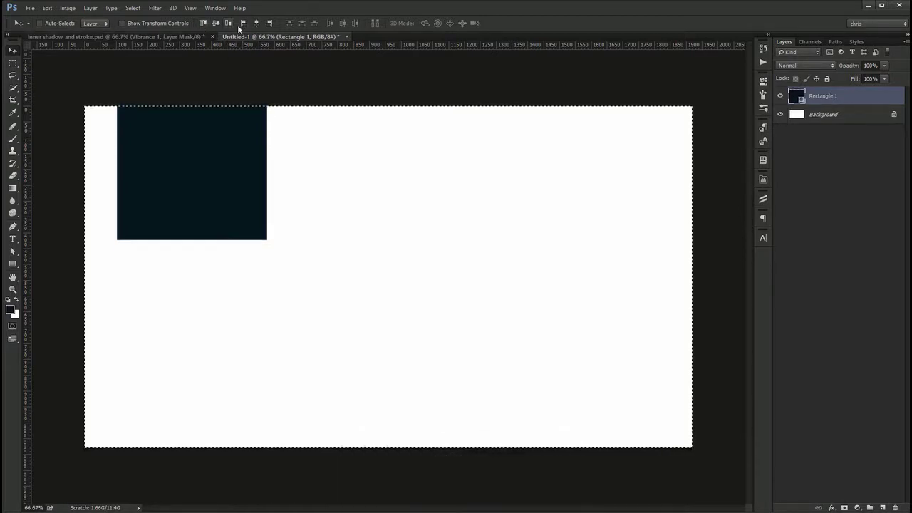
left_click(244, 25)
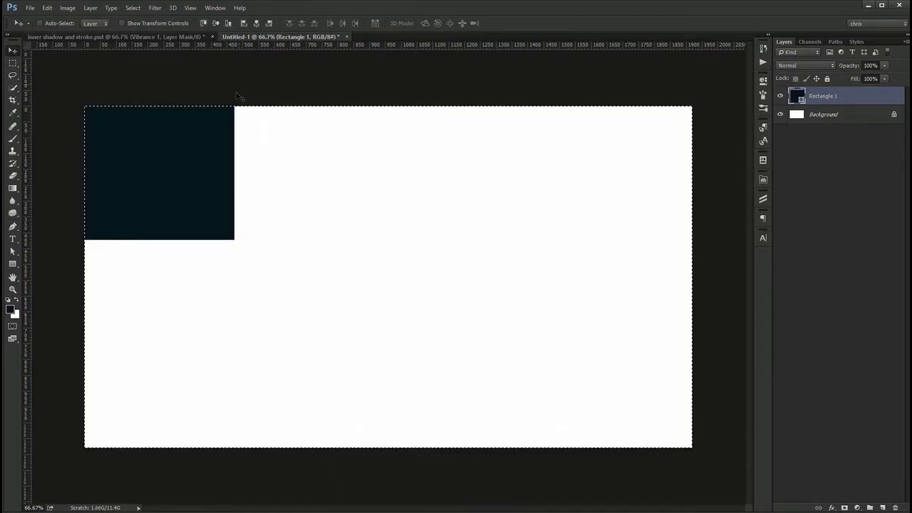
key("ctrl+d")
- Duplicate the rectangle three times, placing the copies edge to edge in a row along the canvas's top
mouse_move(150, 163)
left_mouse_down()
mouse_move(131, 151)
mouse_move(157, 163)
mouse_move(149, 168)
left_mouse_up()
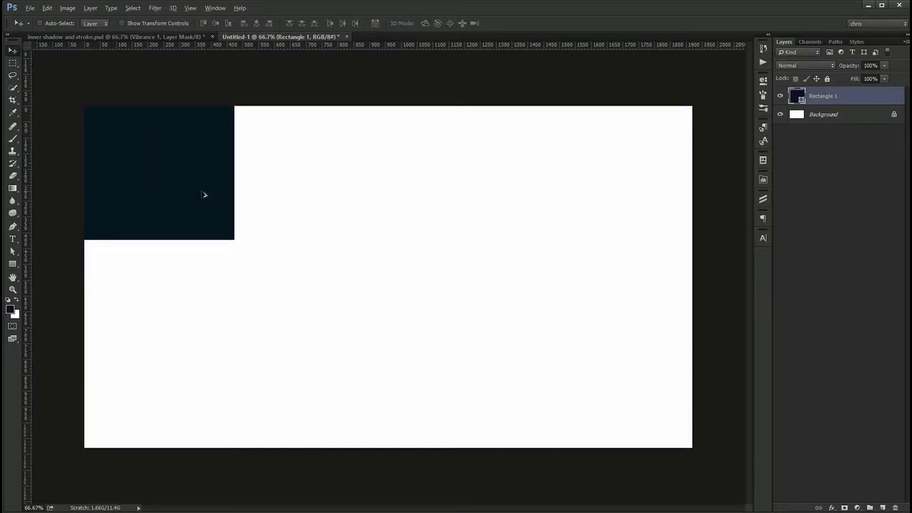
left_click_drag(146, 191, 287, 200)
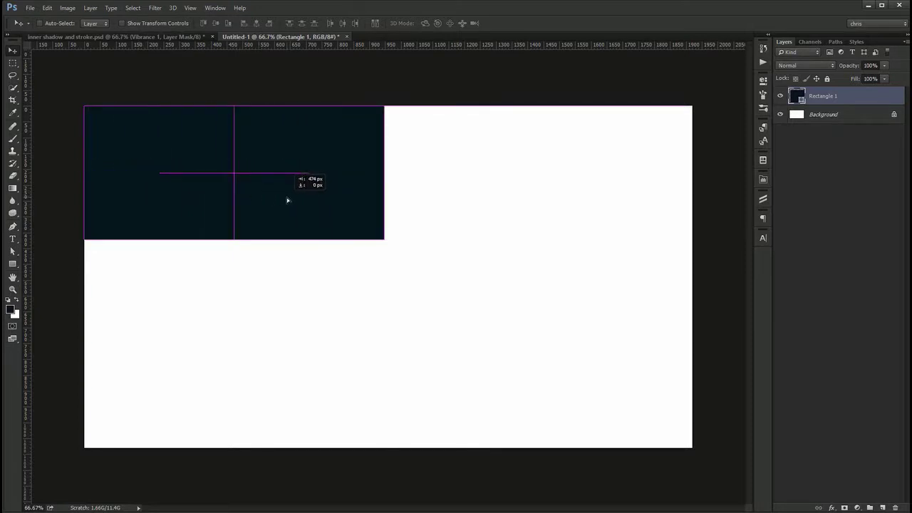
left_click_drag(287, 201, 285, 200)
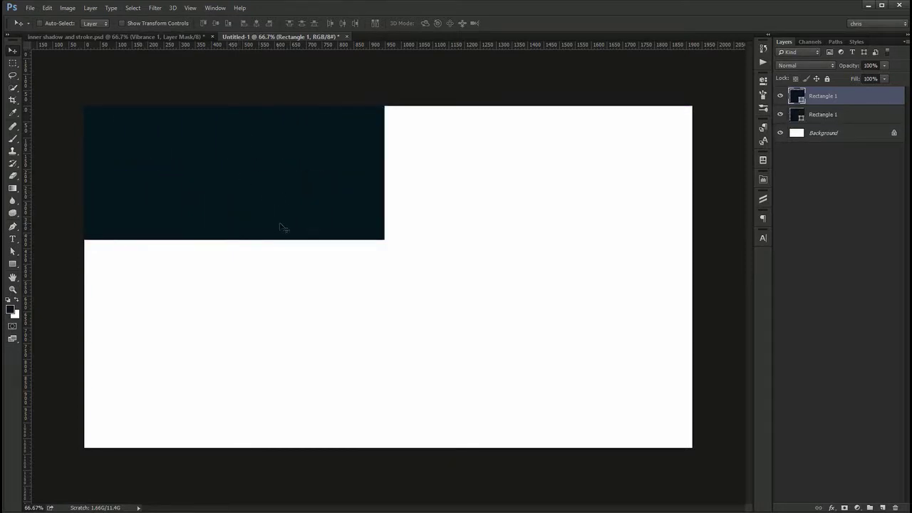
left_click_drag(310, 198, 454, 201)
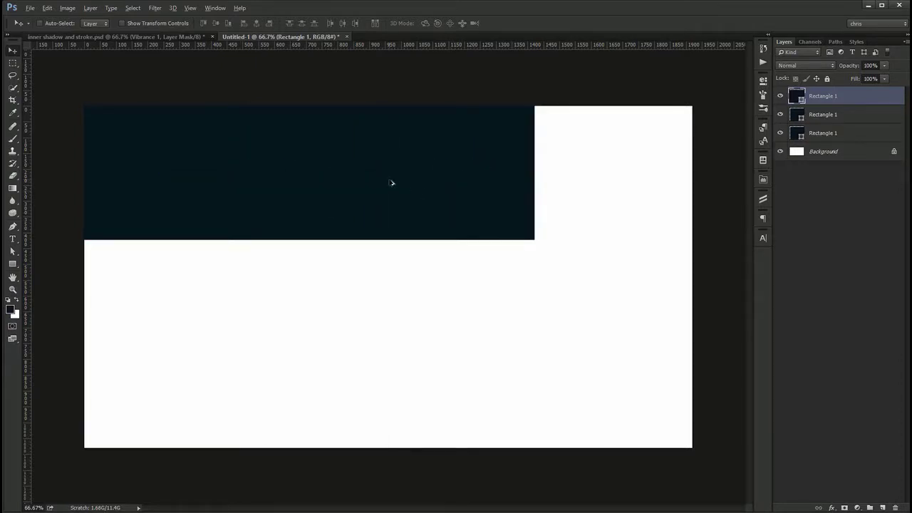
left_click_drag(391, 183, 537, 185)
key("z")
left_click(589, 208, "alt")
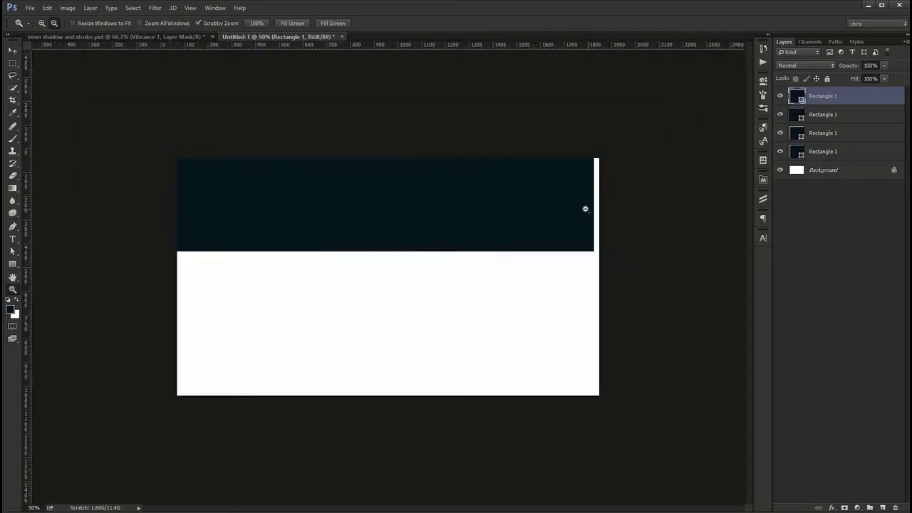
- Duplicate the rectangle to complete a row of five and scale the row horizontally to fit the canvas width
left_click(586, 206, "alt")
key("v")
left_click_drag(509, 220, 540, 224)
left_click(841, 176, "shift")
key("ctrl+t")
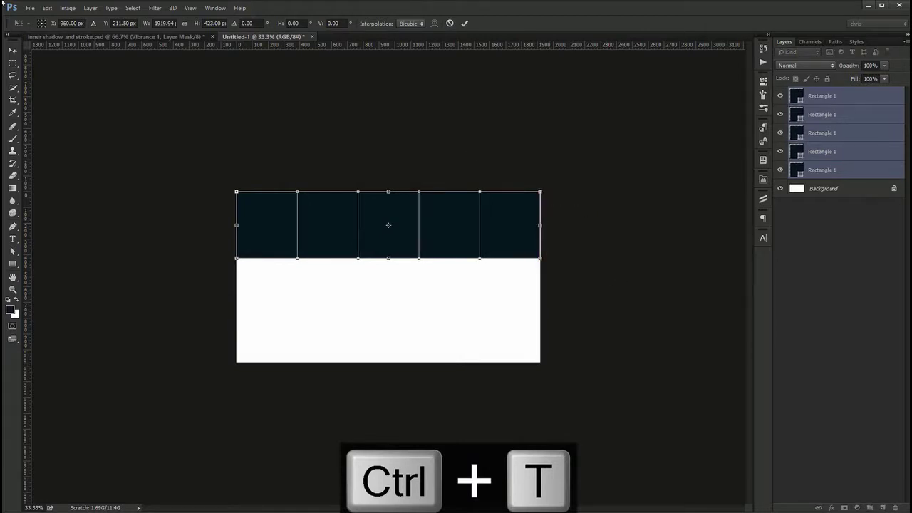
key("Return")
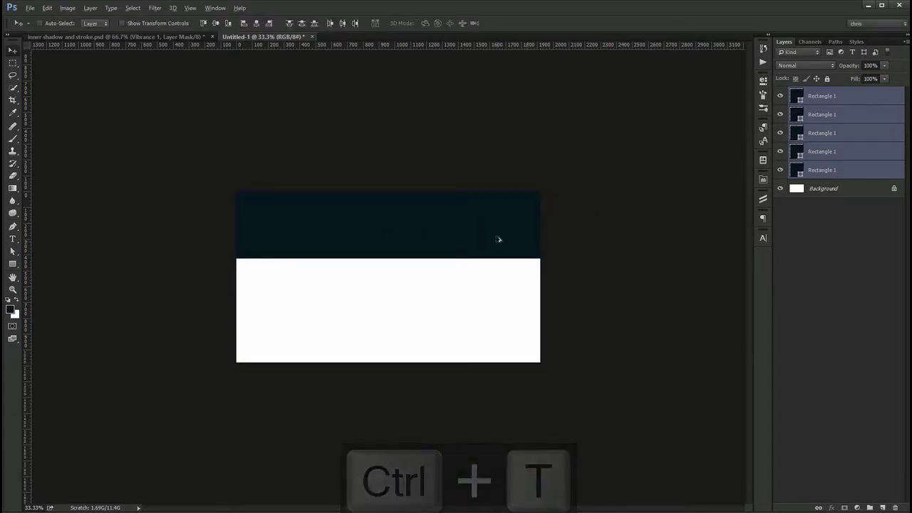
- Duplicate the row downward into a five-by-three grid and scale all the rectangles vertically to fit the canvas height
left_click_drag(499, 240, 482, 341)
left_click(847, 355)
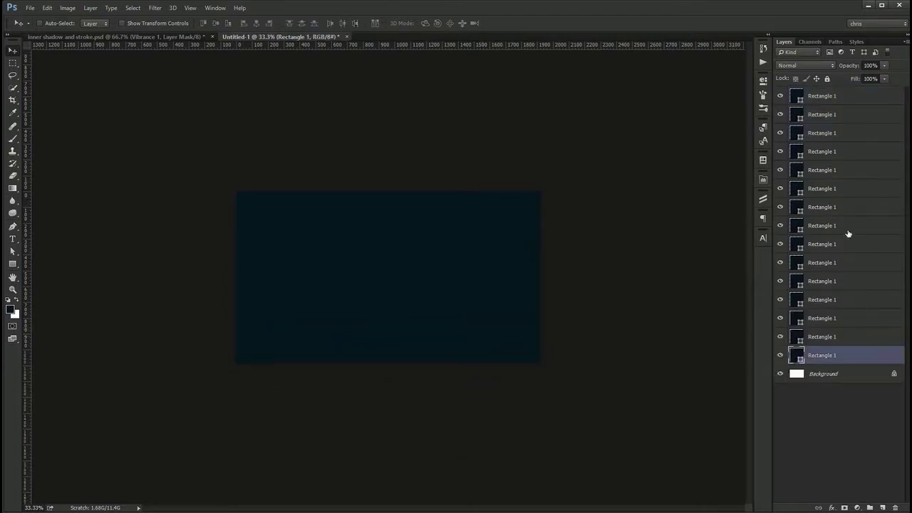
left_click(839, 99, "shift")
key("ctrl+t")
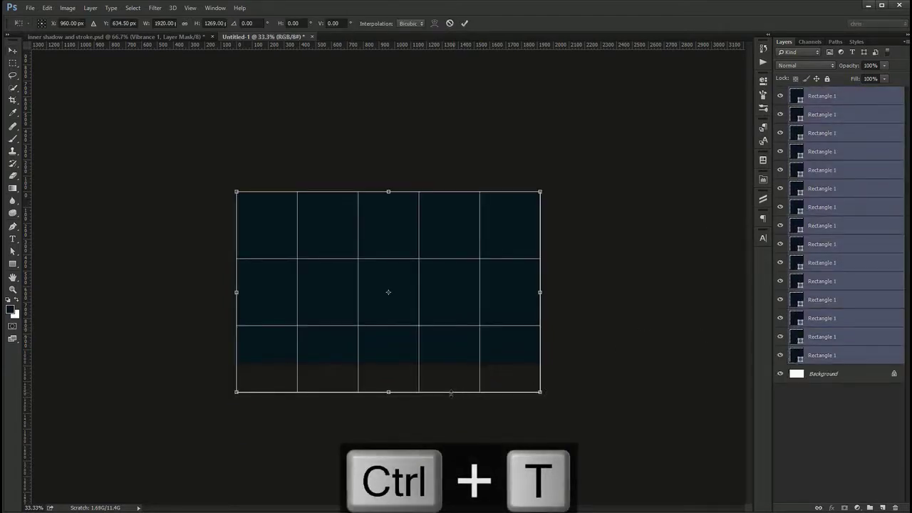
left_click_drag(388, 389, 456, 365)
key("Return")
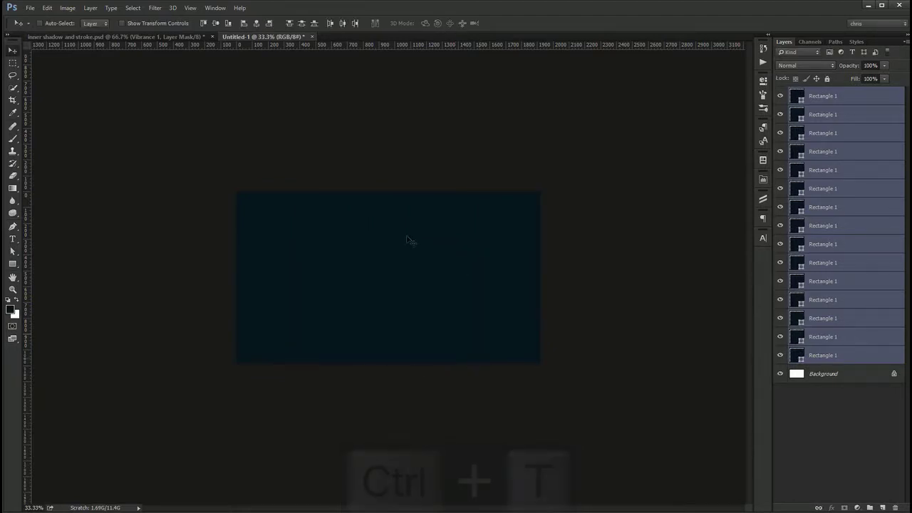
- Change the color of the area around the canvas to Light Gray
right_click(343, 438)
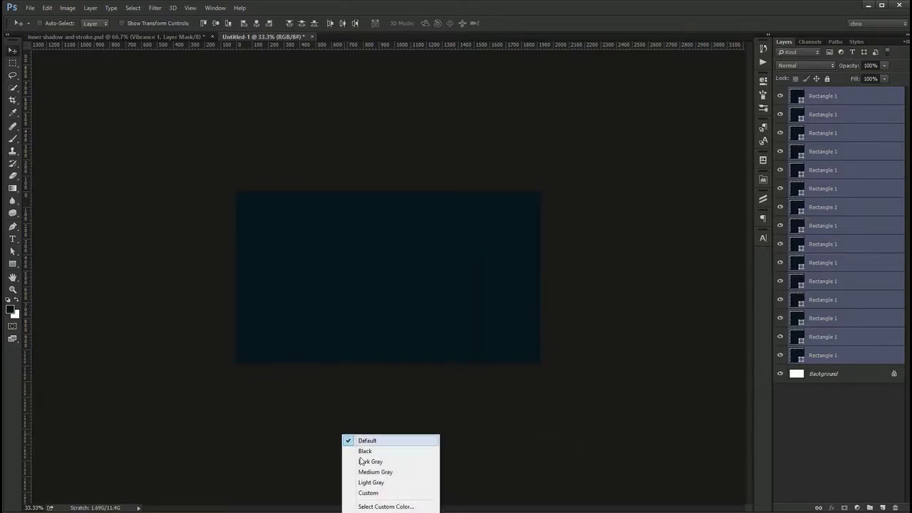
left_click(371, 459)
right_click(362, 419)
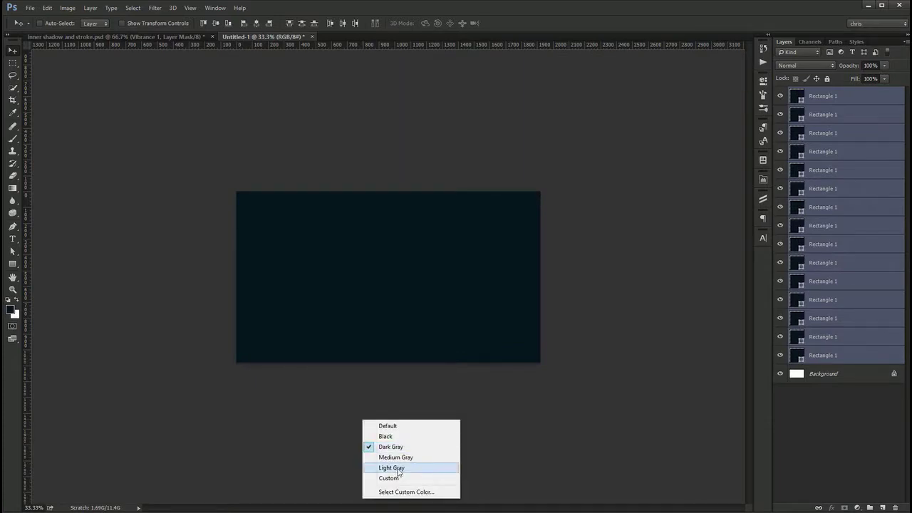
left_click(398, 469)
left_click(859, 100)
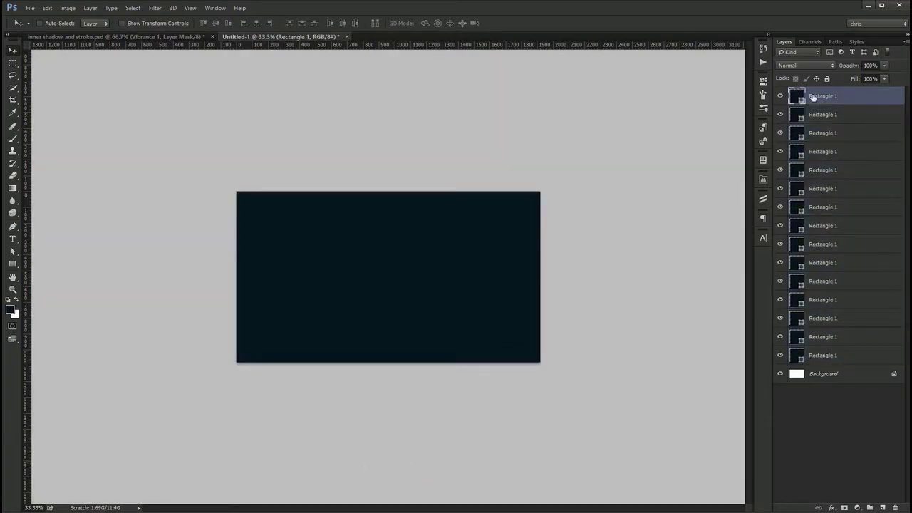
double_click(872, 100)
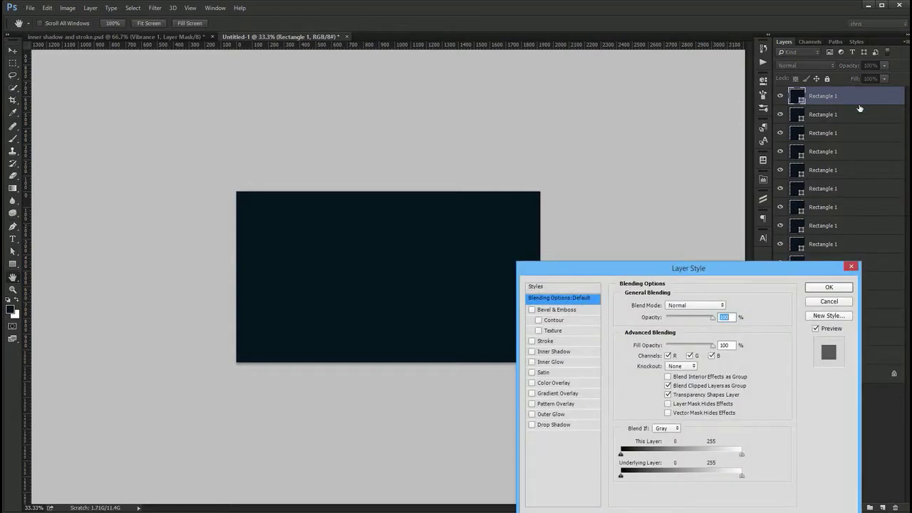
left_click(850, 265)
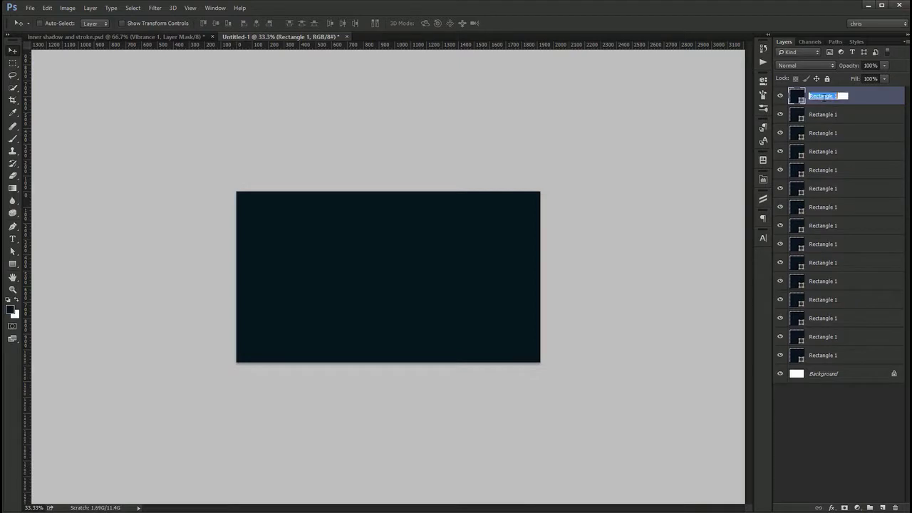
- Open the layer style of the topmost rectangle layer and enable only the Stroke effect
double_click(875, 99)
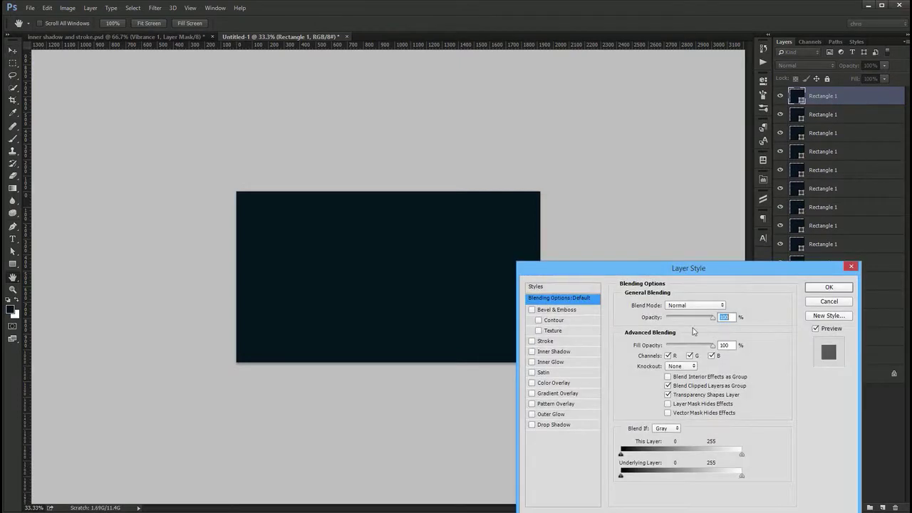
left_click(553, 331)
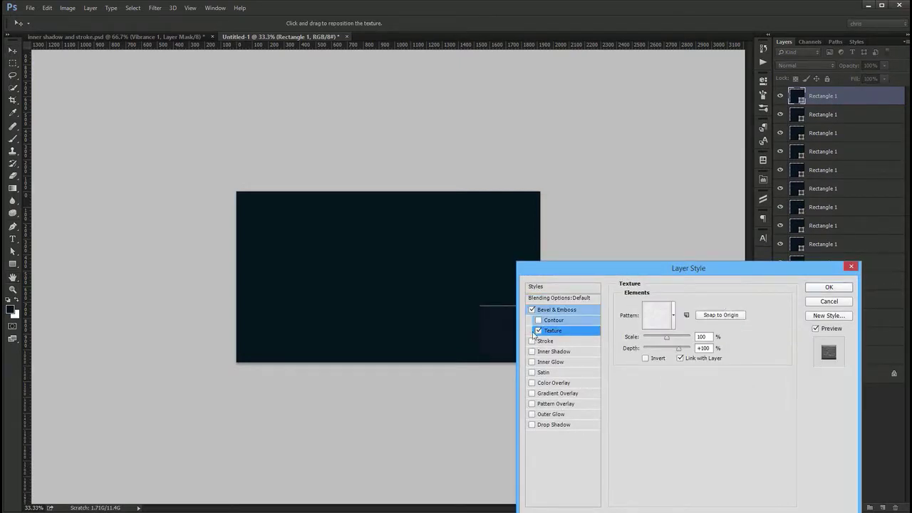
left_click(537, 331)
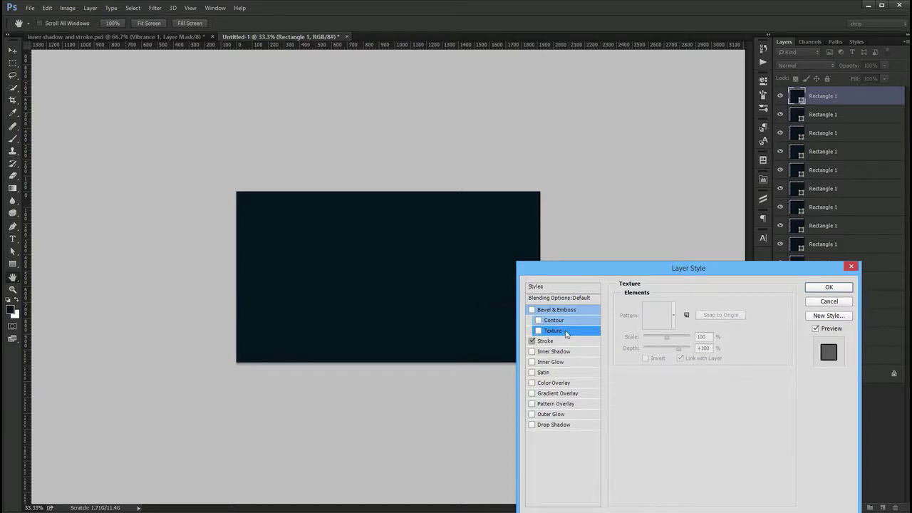
left_click(532, 341)
left_click_drag(610, 272, 622, 89)
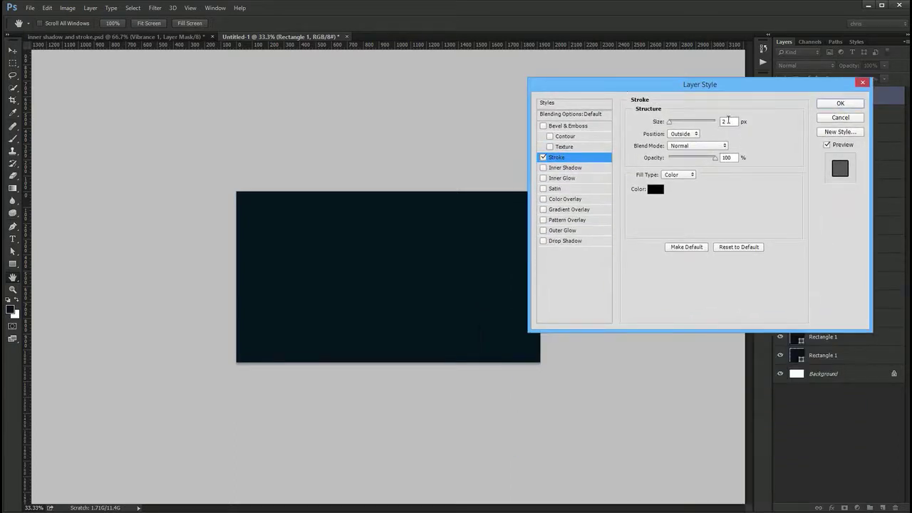
- Set the stroke to 5 px, position Inside and color ffffff, and apply the layer style
double_click(725, 122)
type("5")
left_click(684, 133)
left_click(681, 145)
left_click(657, 191)
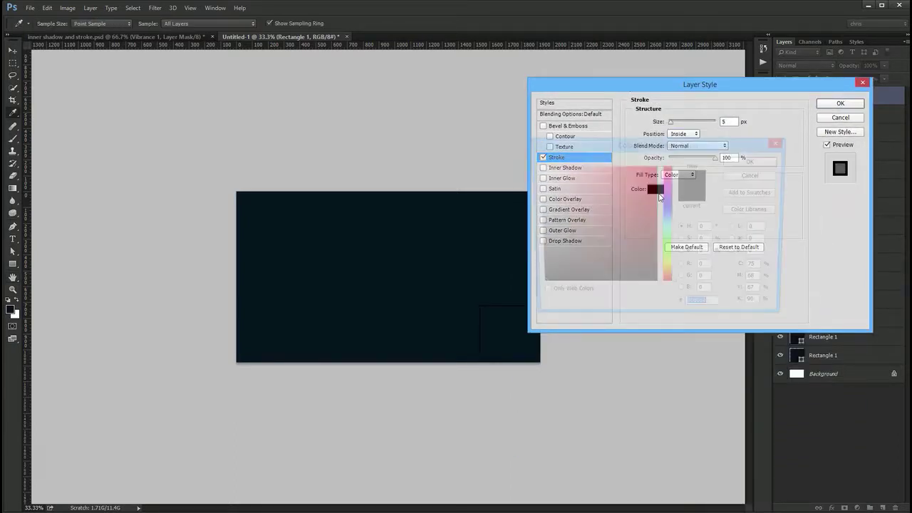
type("ffffff")
key("Return")
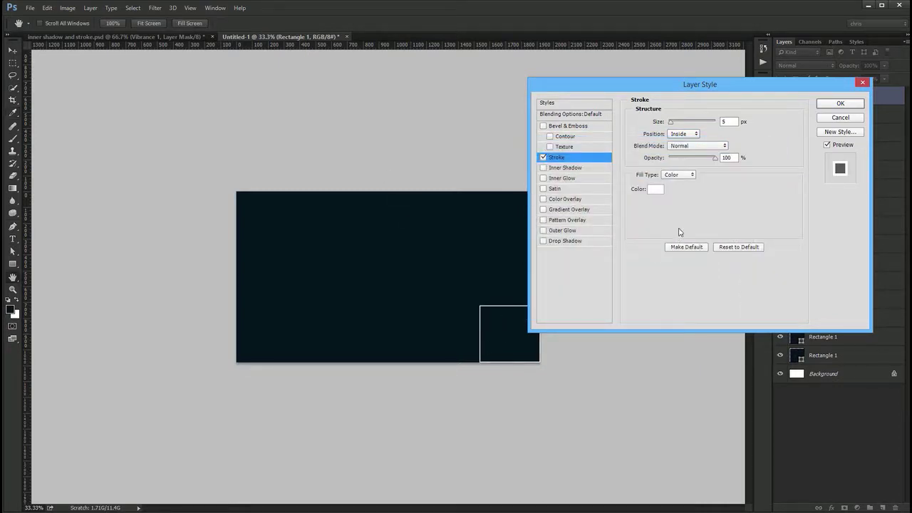
left_click(570, 241)
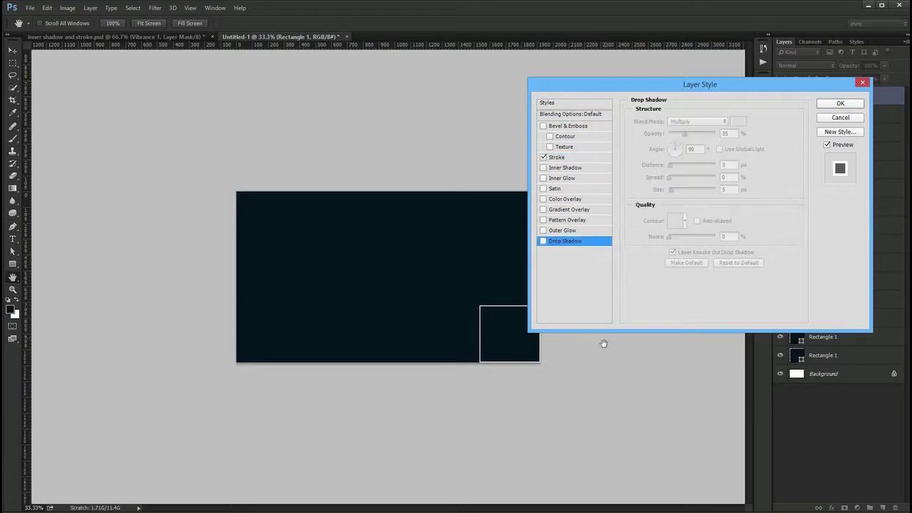
left_click(572, 159)
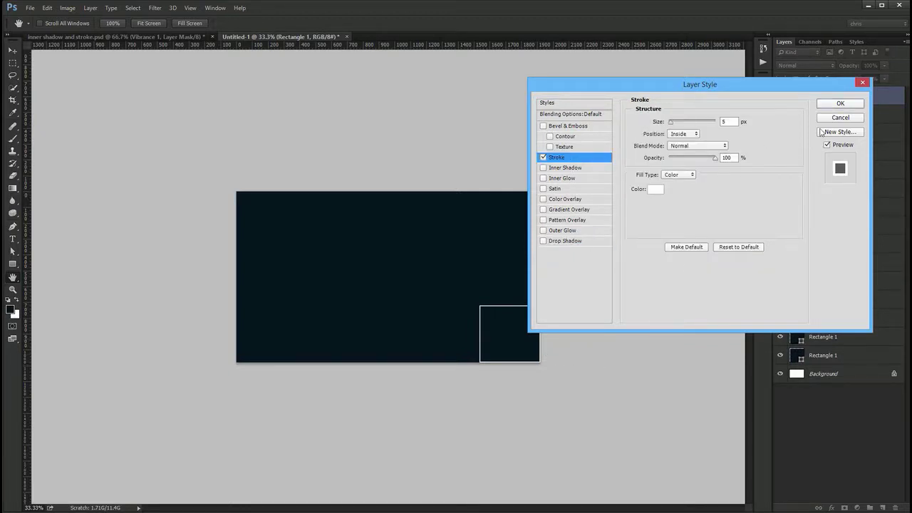
left_click(840, 103)
- Compare the Outside, Inside and Center positions for the topmost rectangle's stroke, ending with Inside
key("v")
key("ctrl+1")
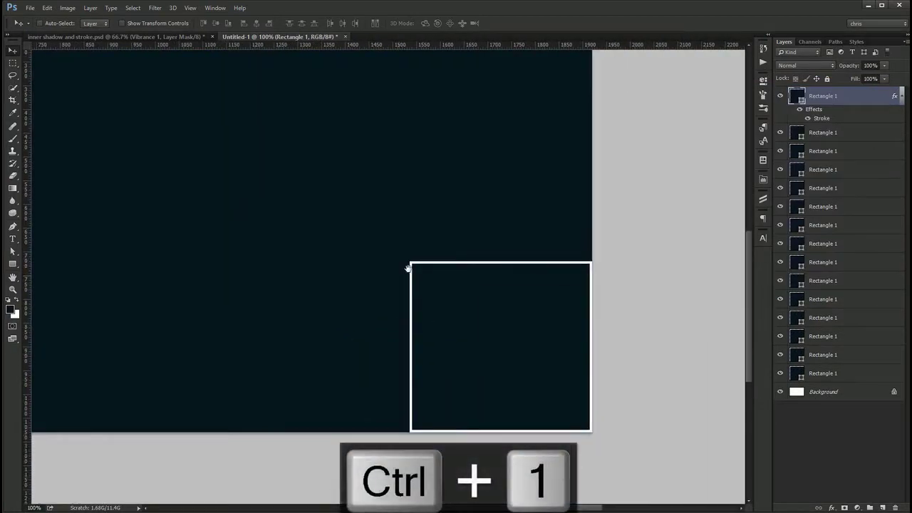
double_click(823, 118)
left_click(682, 134)
left_click(680, 143)
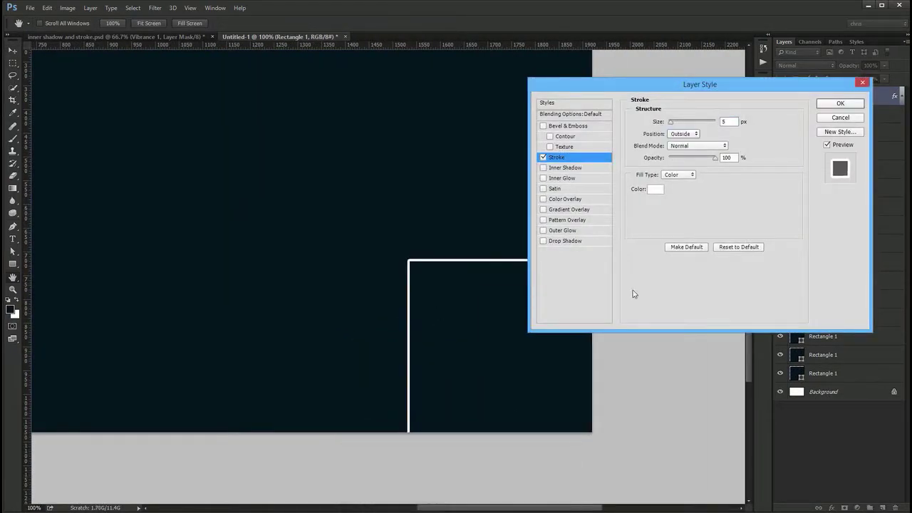
left_click_drag(669, 84, 676, 35)
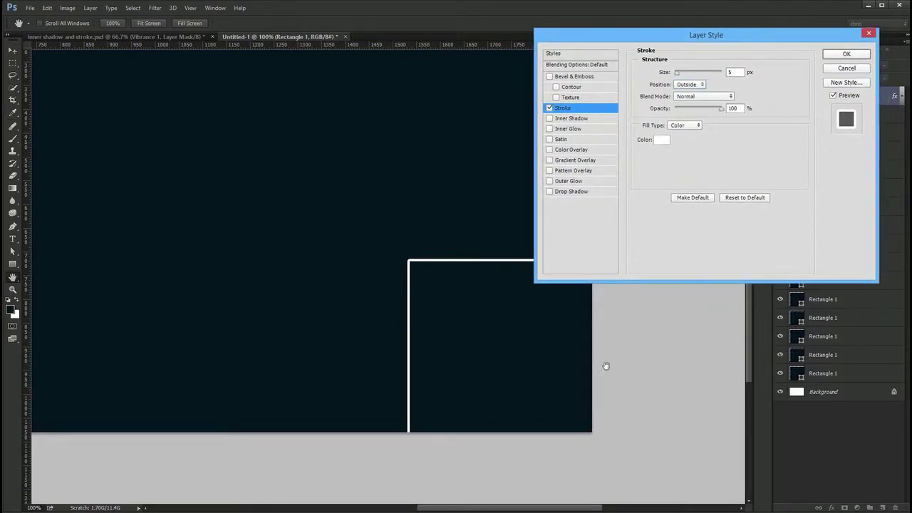
left_click(698, 86)
left_click(688, 94)
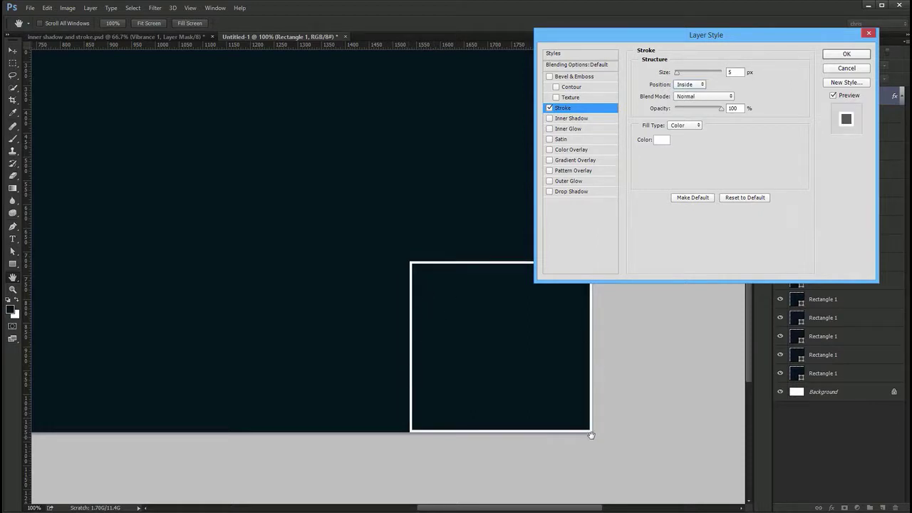
left_click(690, 85)
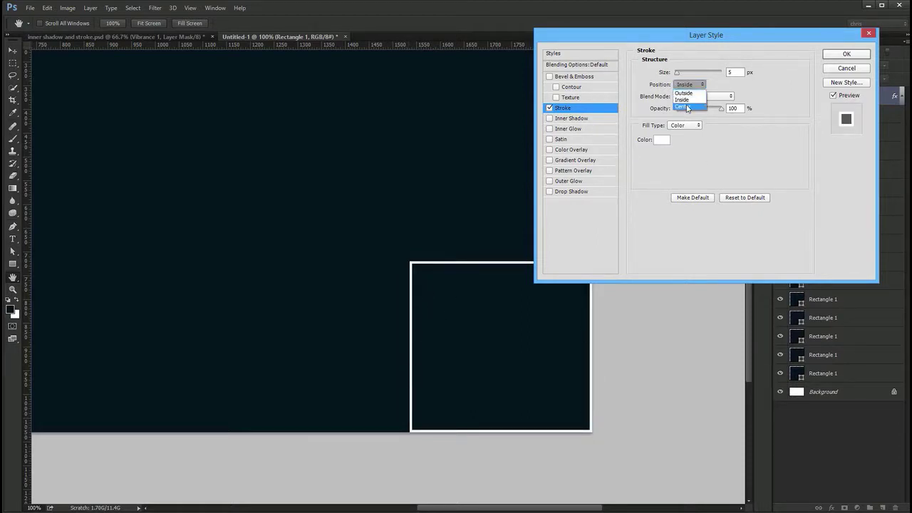
left_click(688, 107)
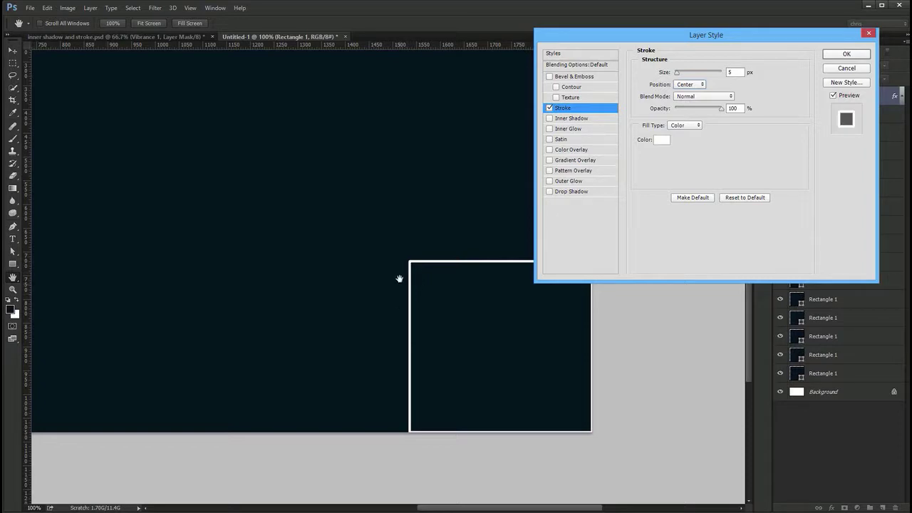
left_click(691, 86)
left_click(686, 100)
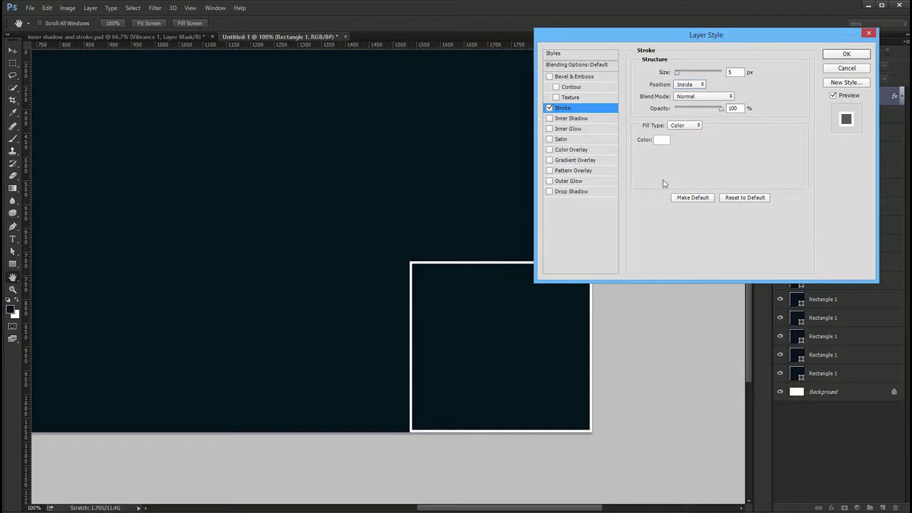
- Try a much thicker Outside stroke, then restore the size to 5 px with position Inside and apply it
left_click(690, 84)
left_click(687, 74)
left_click_drag(680, 74, 688, 75)
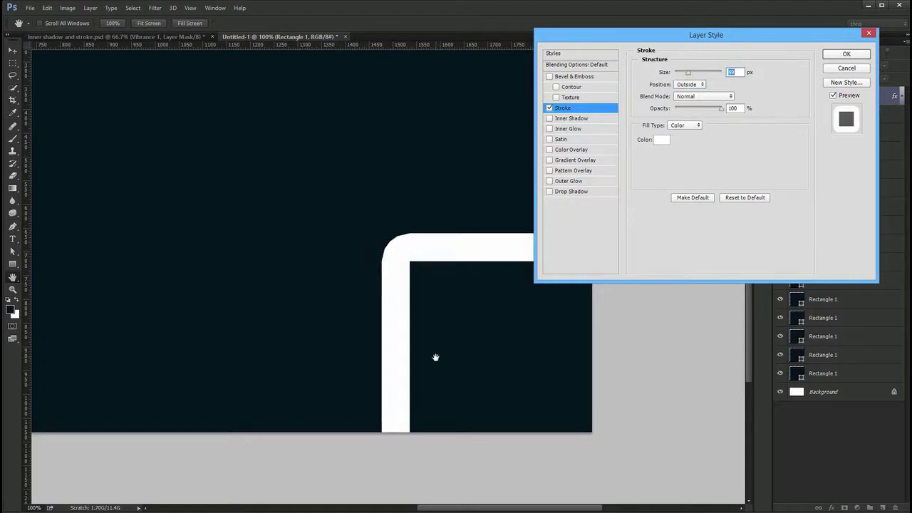
type("5")
left_click(696, 85)
left_click(690, 96)
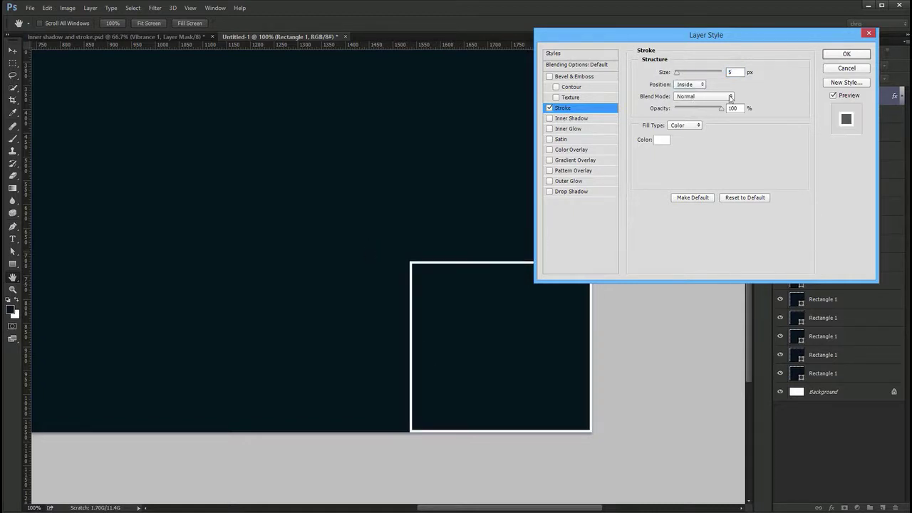
left_click(847, 54)
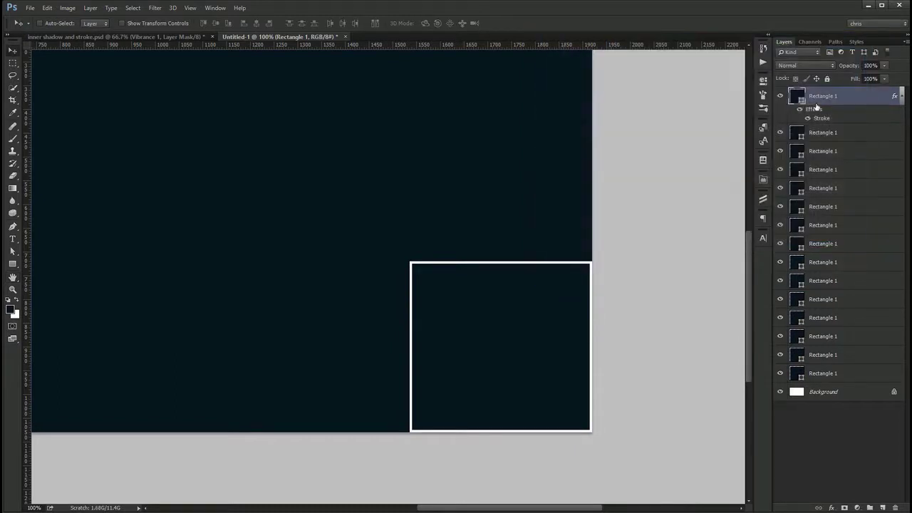
- Copy the topmost rectangle's layer style, paste it onto all the rectangle layers and collapse their effects lists
right_click(860, 100)
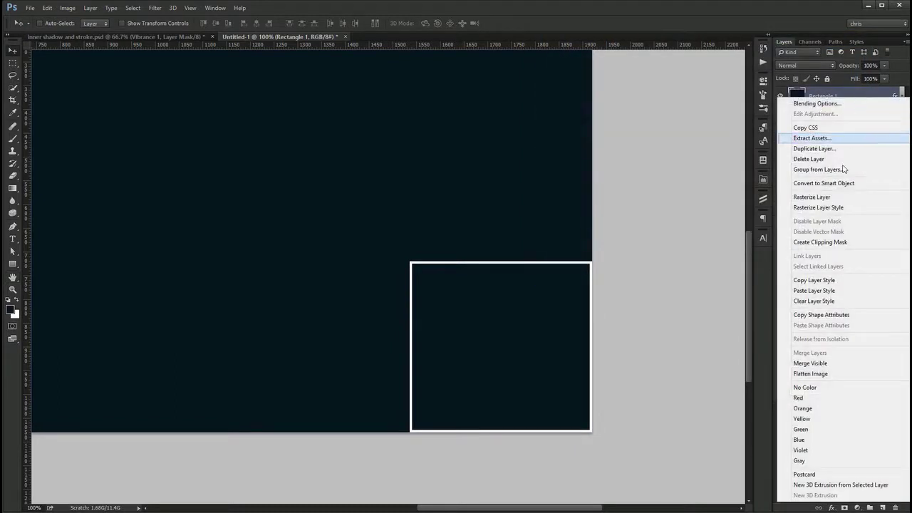
left_click(841, 280)
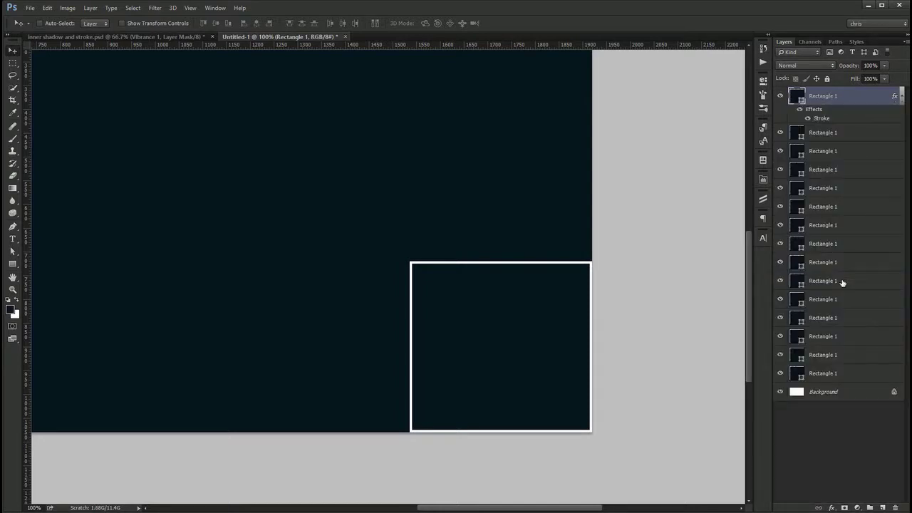
left_click(846, 375, "shift")
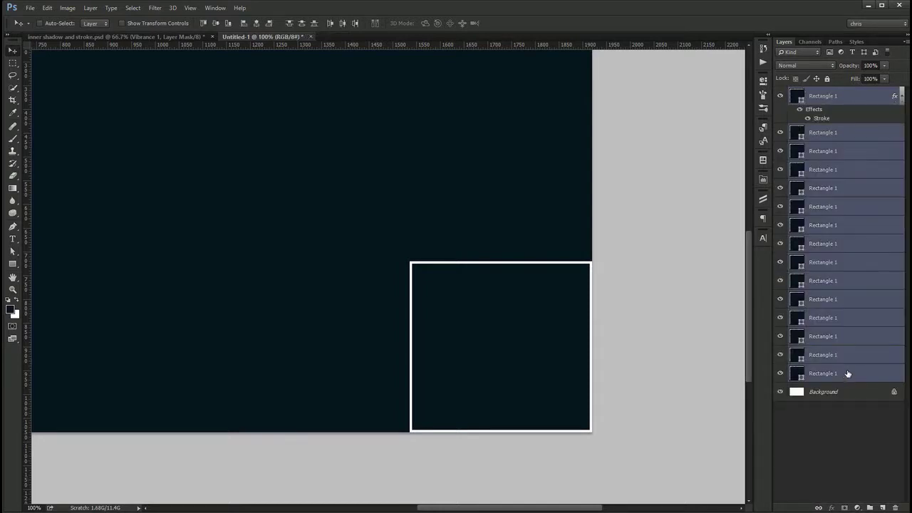
right_click(868, 245)
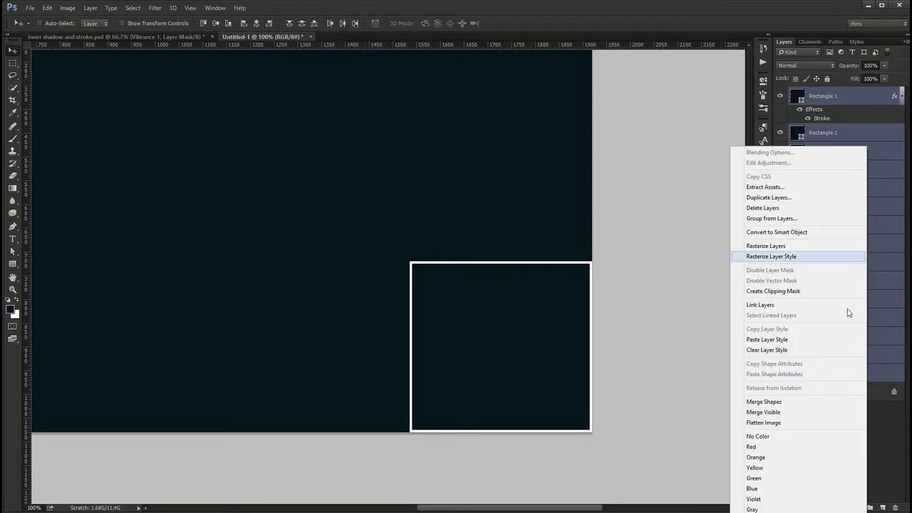
left_click(819, 340)
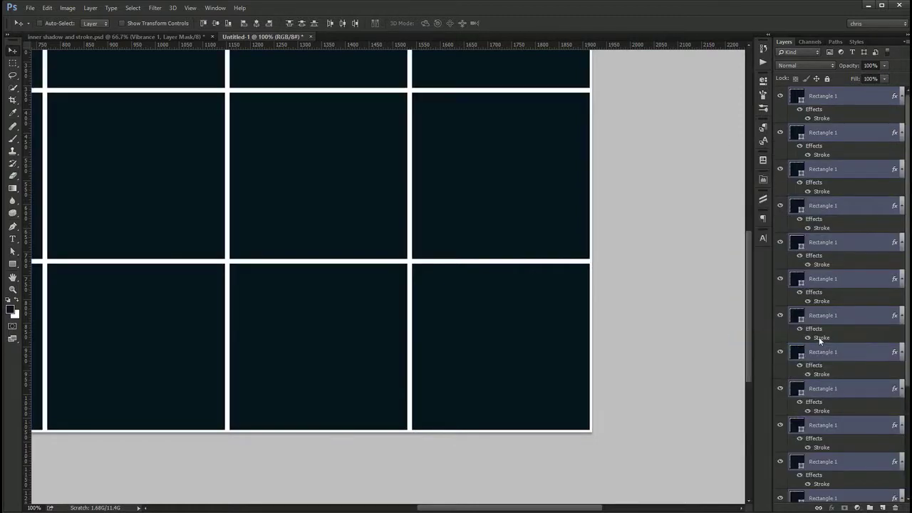
key("ctrl+0")
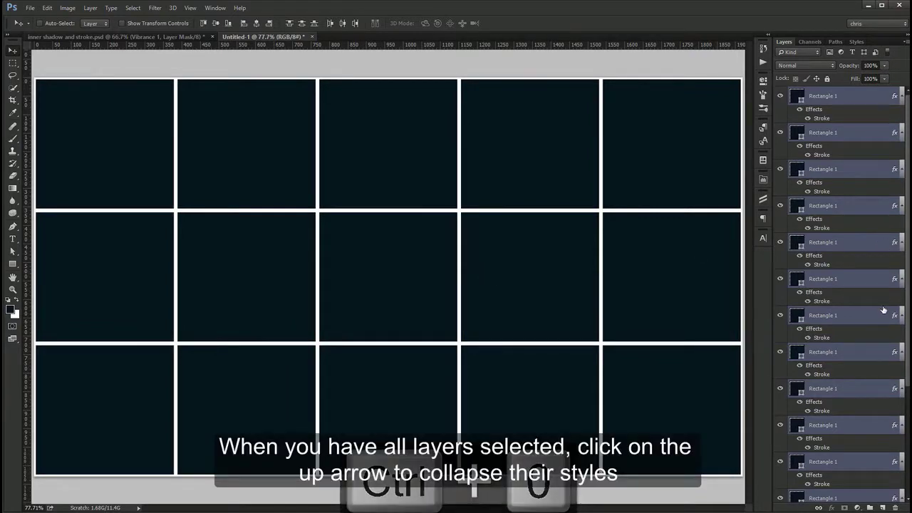
left_click(902, 244)
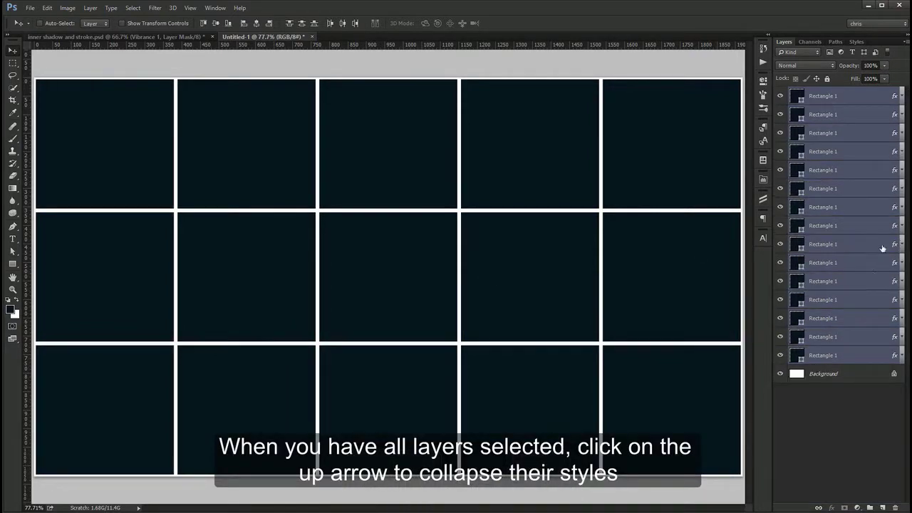
- Create a four-sided polygon 900 px wide and 1080 px high, with Star turned off, above the topmost rectangle layer
left_click(837, 363)
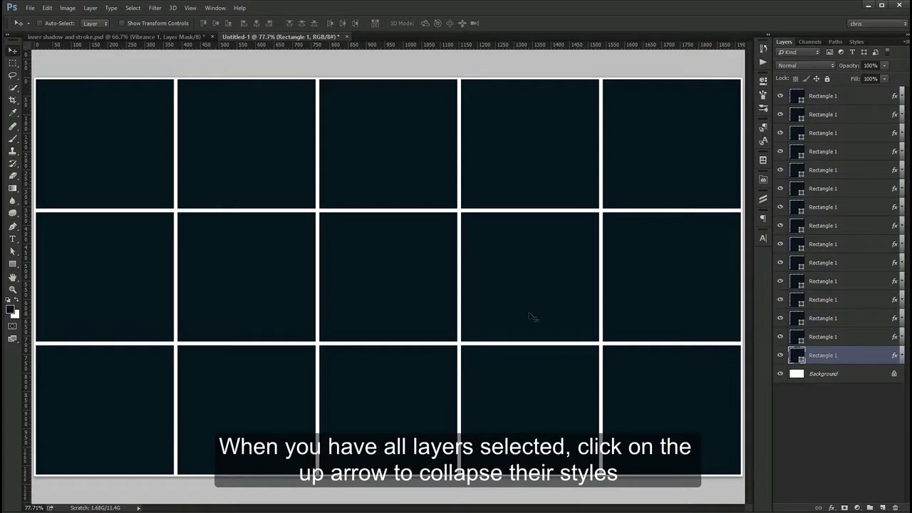
left_click(867, 97)
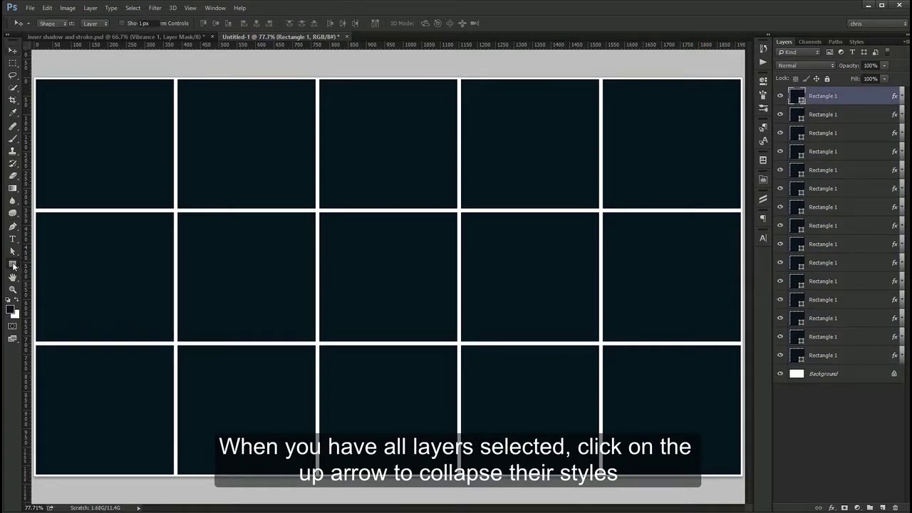
right_click(12, 263)
left_click(76, 288)
left_click(408, 247)
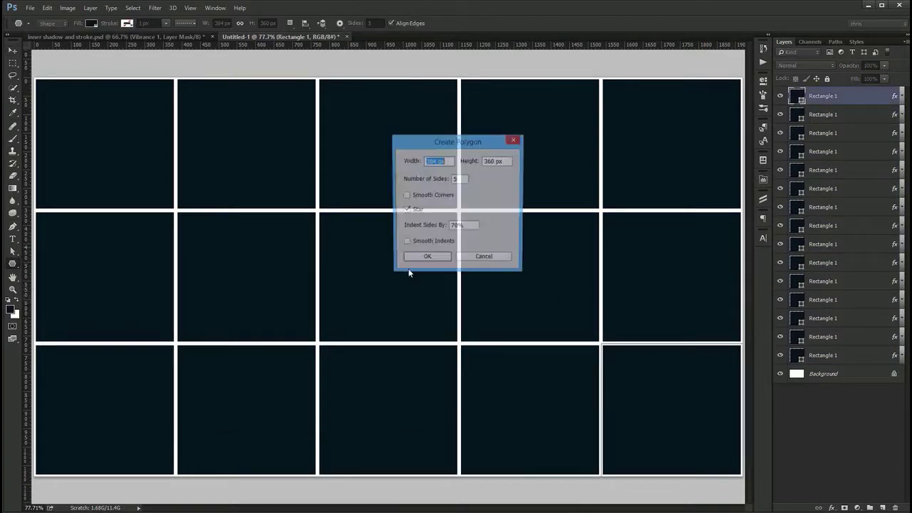
type("900")
key("Tab")
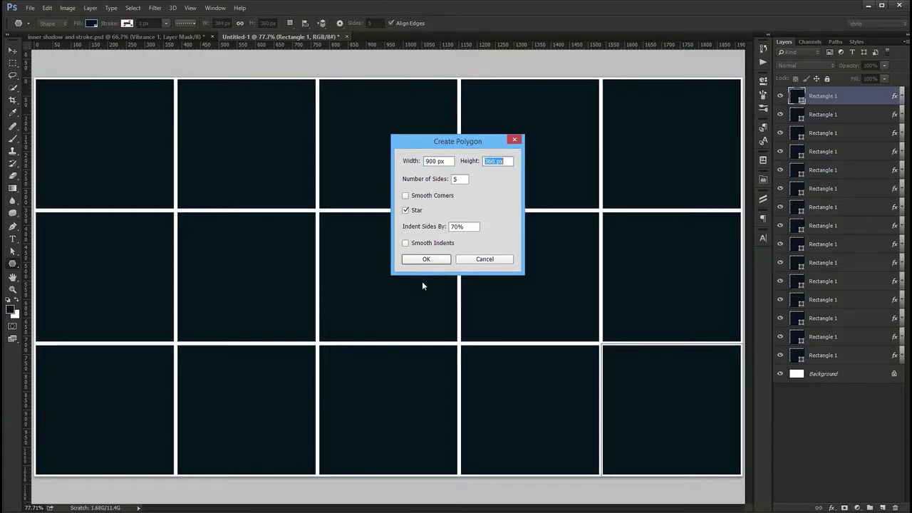
type("1080")
key("Tab")
type("4")
left_click(415, 210)
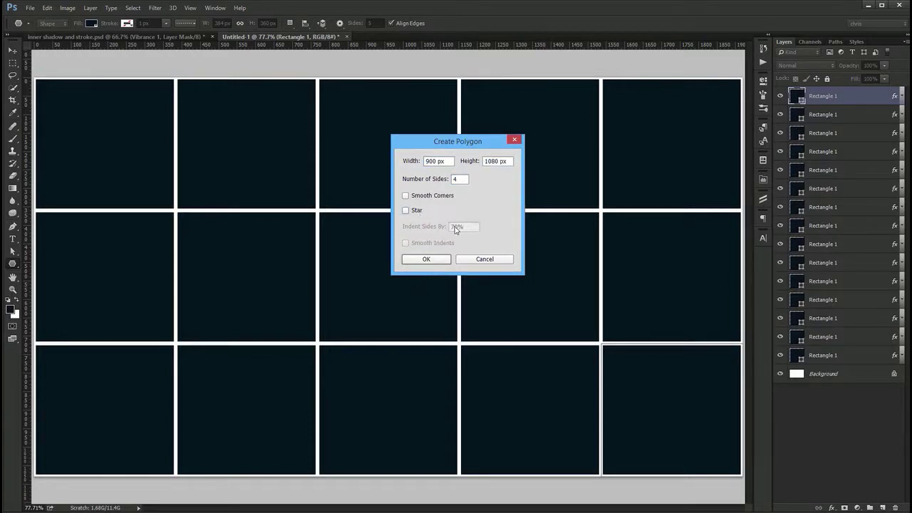
left_click(426, 259)
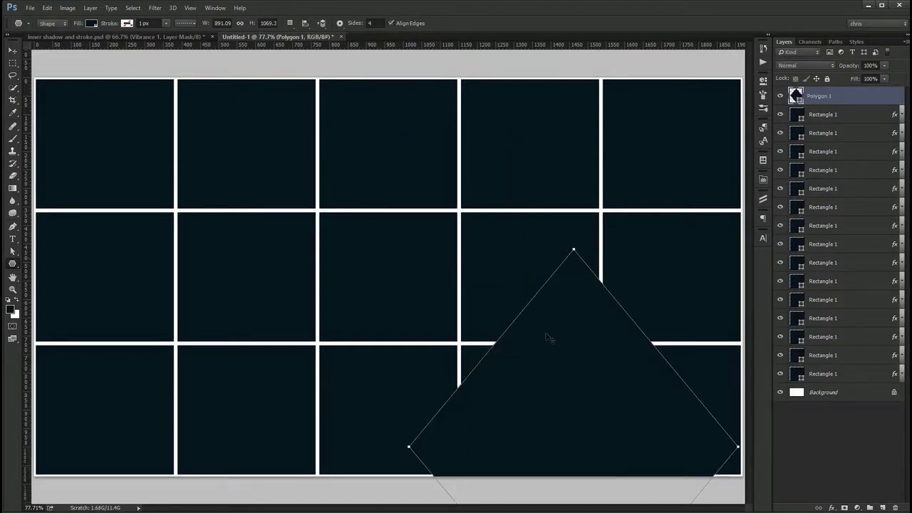
- Centre the diamond horizontally and vertically on the canvas and paste the copied stroke layer style onto it
key("v")
mouse_move(550, 336)
left_mouse_down()
mouse_move(540, 308)
mouse_move(434, 197)
mouse_move(432, 214)
left_mouse_up()
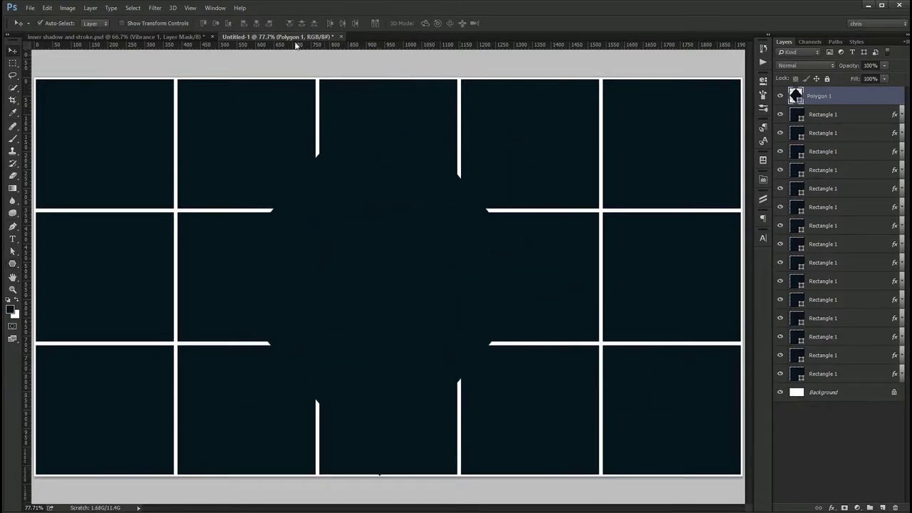
key("ctrl+a")
left_click(255, 23)
left_click(215, 23)
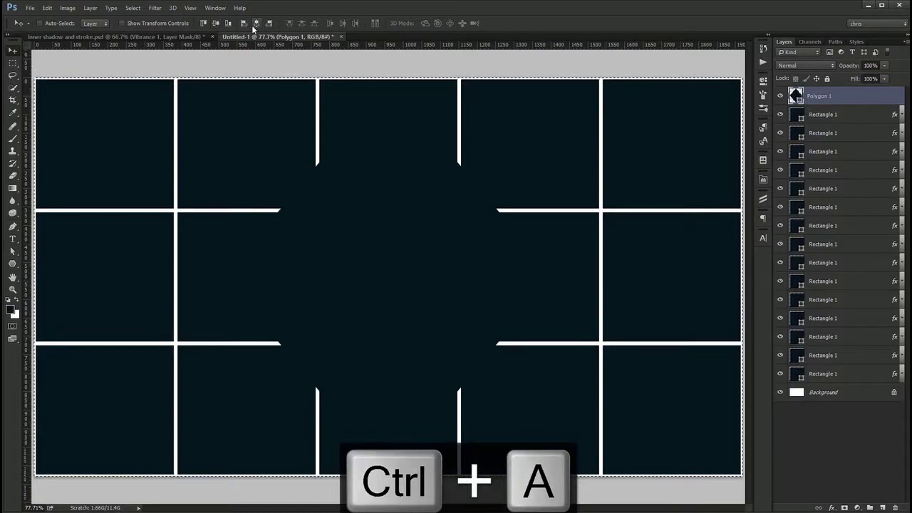
key("ctrl+d")
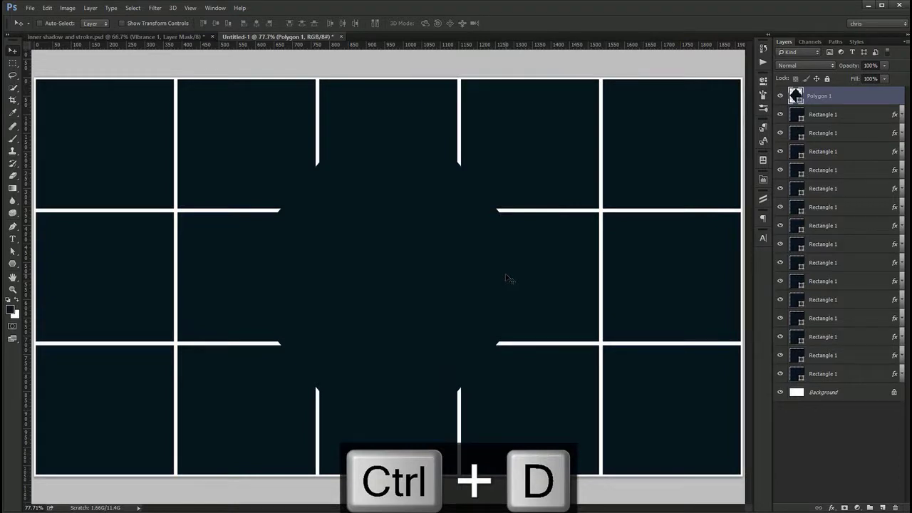
right_click(838, 102)
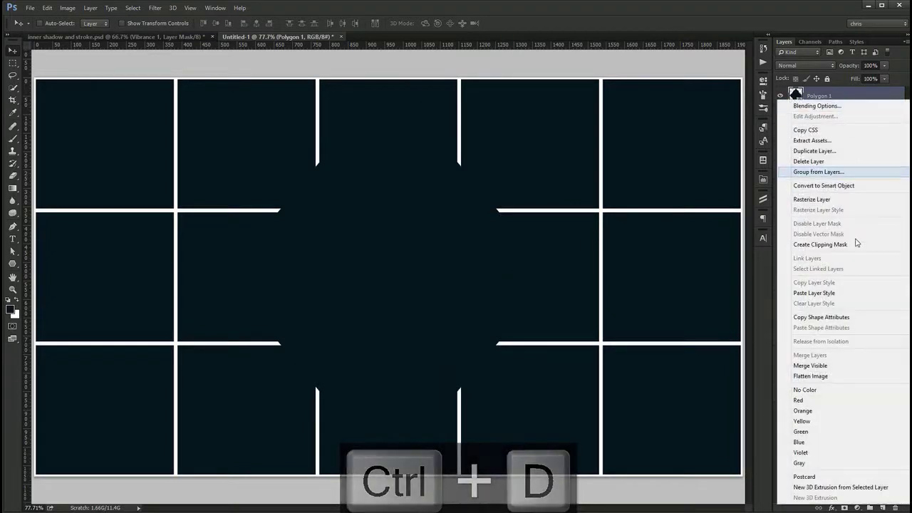
left_click(836, 299)
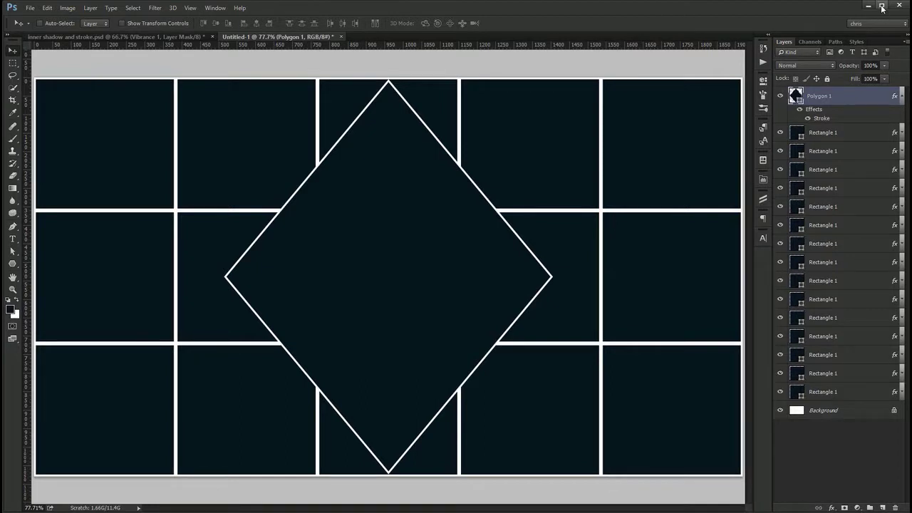
- Select the first rectangle of the top row and open the desktop's collage folder beside the document
left_click(201, 125)
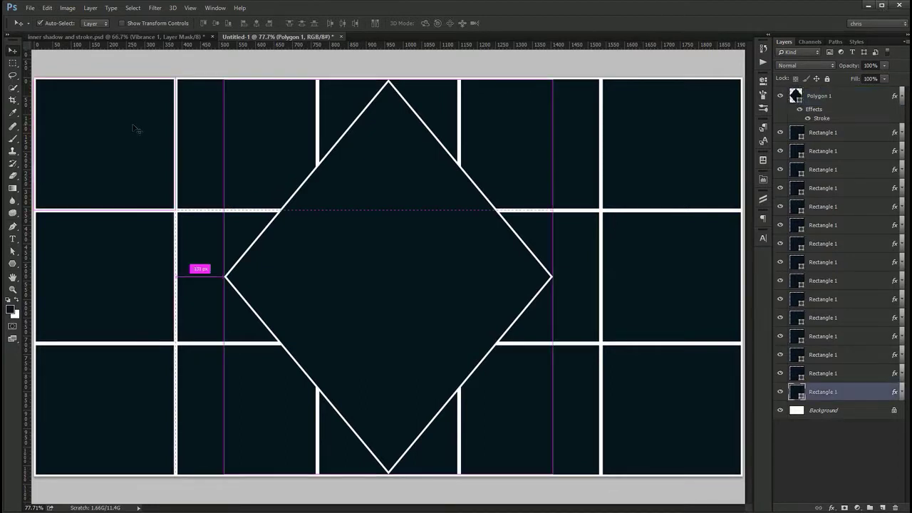
left_click(881, 5)
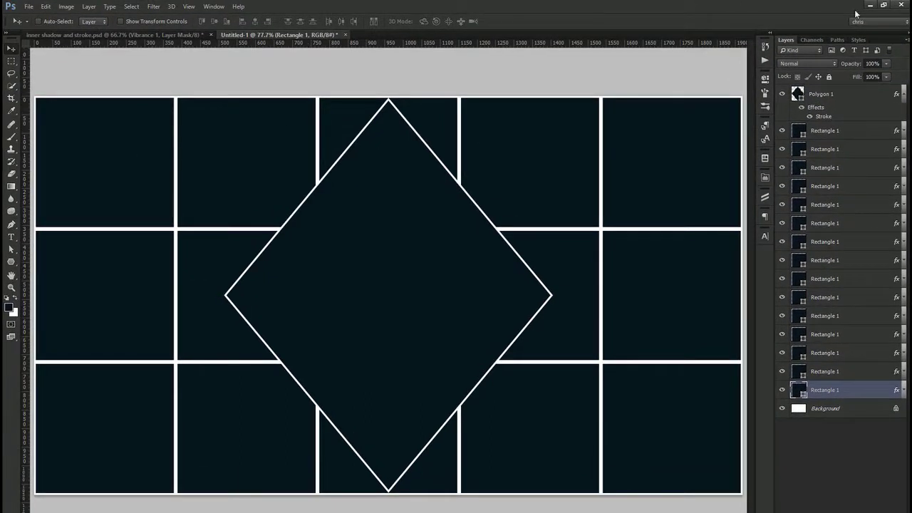
left_click(883, 5)
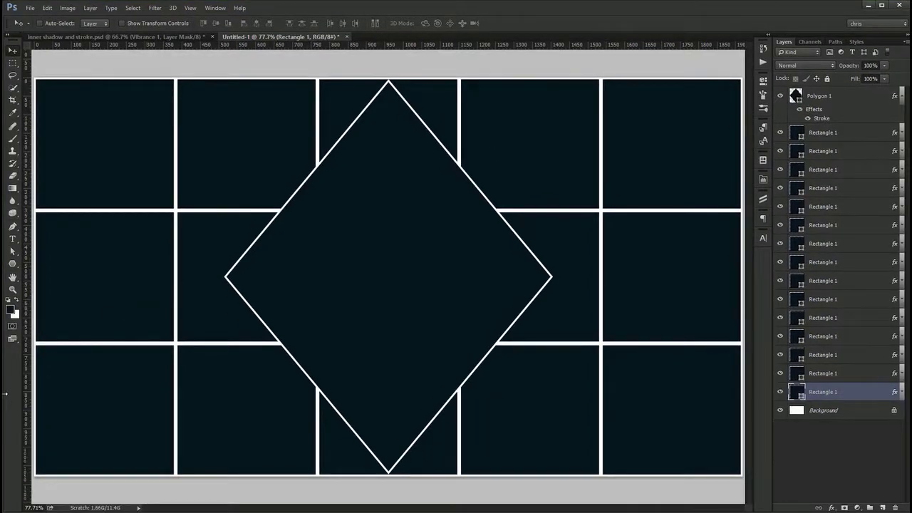
left_click_drag(5, 393, 258, 393)
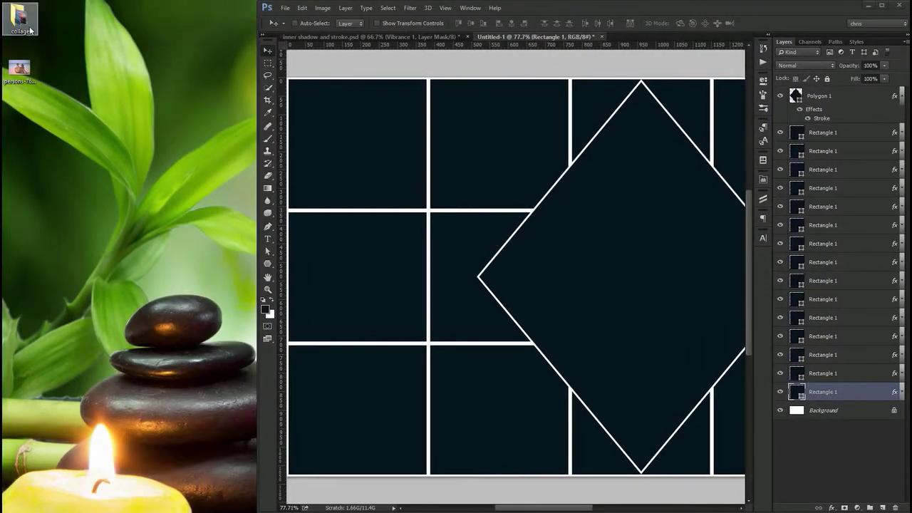
double_click(20, 20)
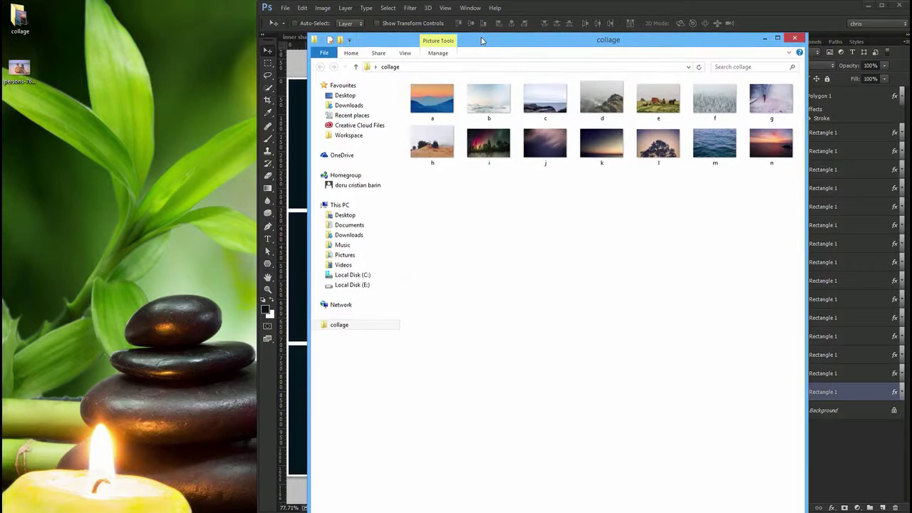
left_click_drag(482, 40, 257, 35)
- Place image a directly above the first rectangle's layer, move it over that cell and clip it to the rectangle
left_click(626, 181)
key("ctrl+t")
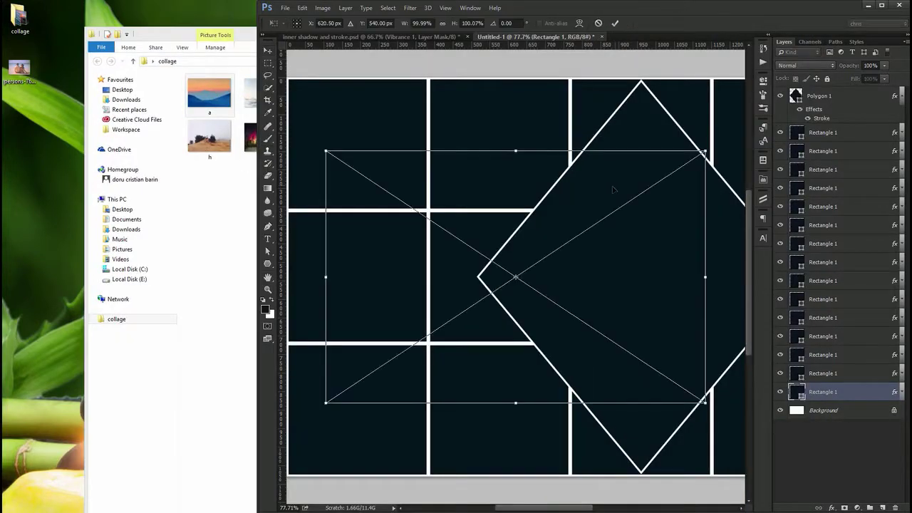
key("Return")
left_click_drag(537, 254, 364, 141)
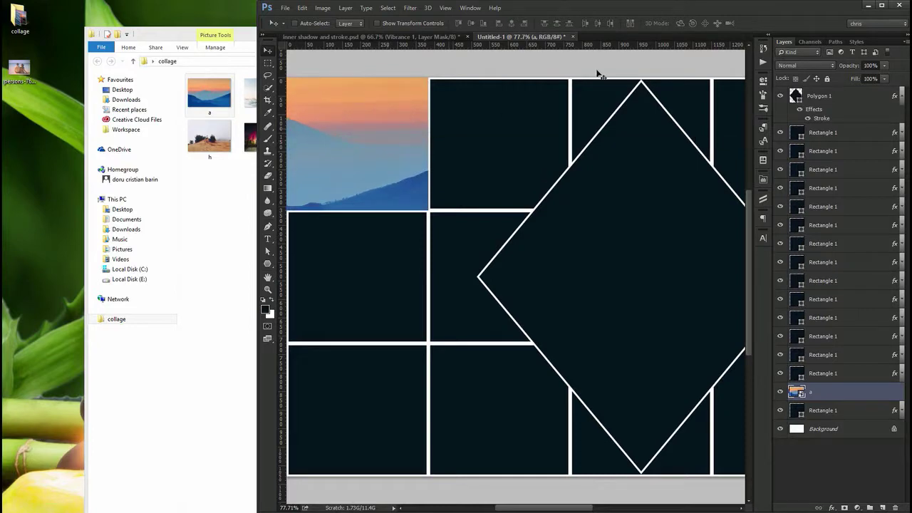
key("ctrl+alt+g")
left_click(882, 5)
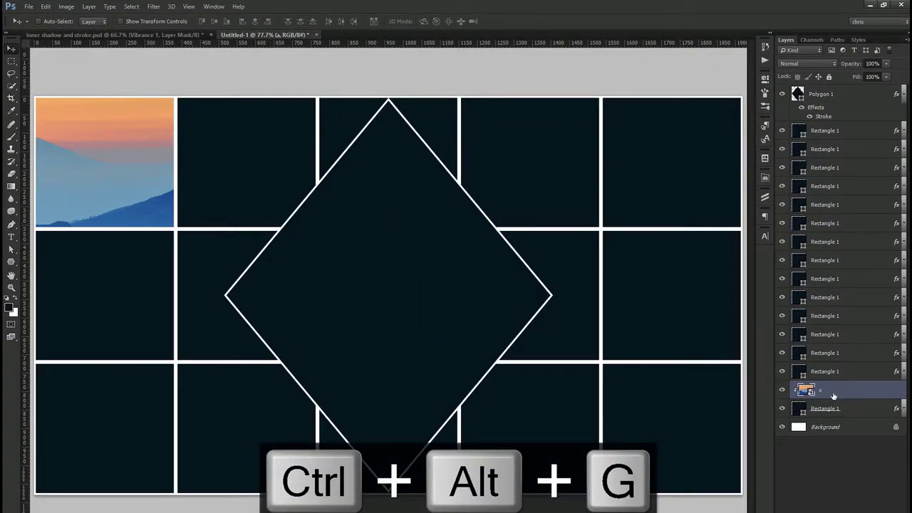
- Try moving image a inside its clipping mask and with the mask released, undo the unclipped move and clip it again
left_click_drag(211, 232, 175, 152)
key("z")
left_click(171, 212, "alt")
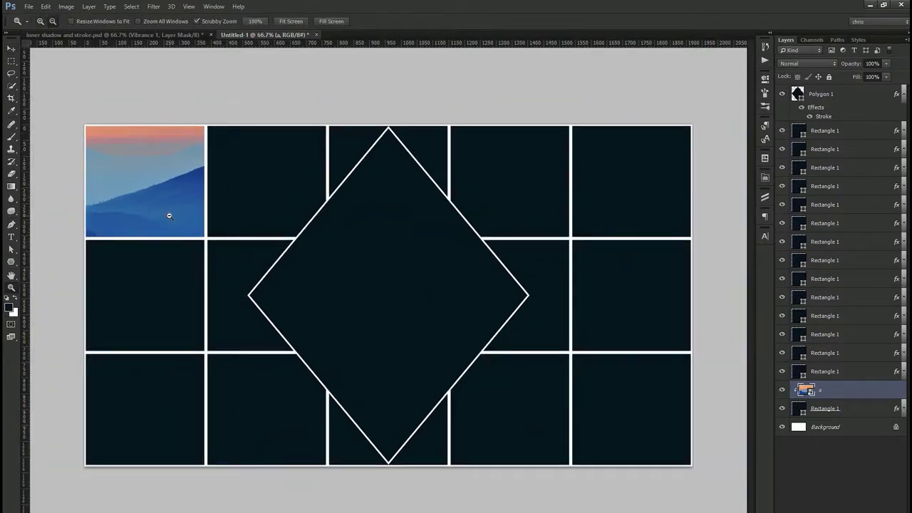
left_click(168, 215, "alt")
key("ctrl+alt+g")
key("v")
left_click_drag(264, 240, 303, 269)
key("ctrl+z")
key("ctrl+alt+g")
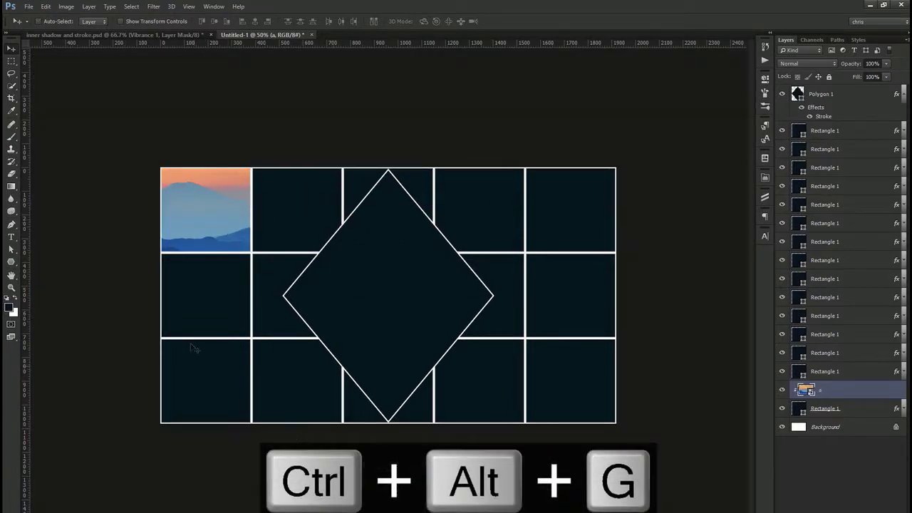
- Reposition image a and scale it down to fit the first cell of the top row
left_click_drag(189, 211, 211, 217)
key("ctrl+t")
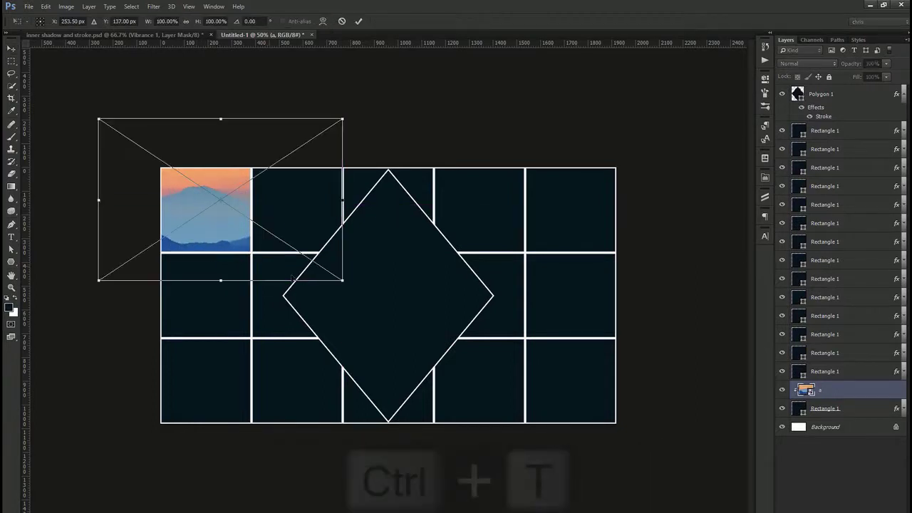
left_click_drag(342, 280, 272, 212)
key("Return")
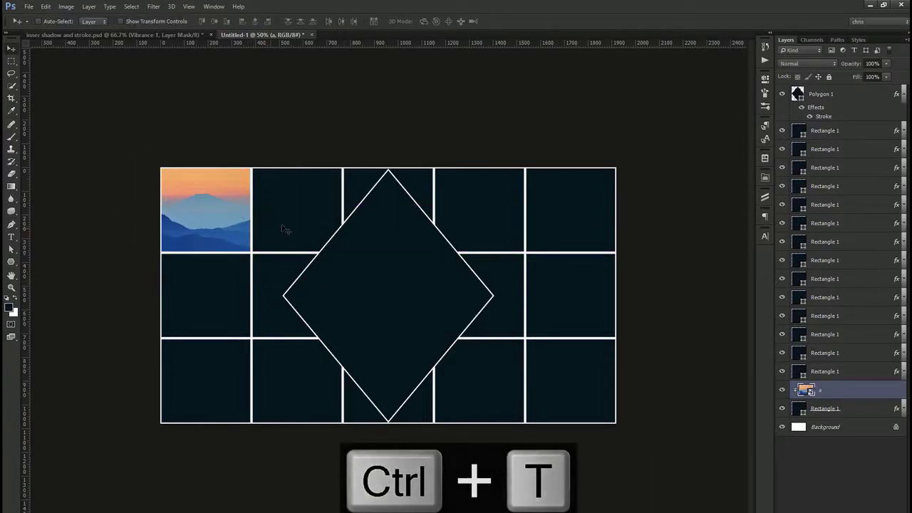
- Place image b above the second top-row rectangle, clip it to that cell and scale it to about 549 × 366 px
left_click(297, 219, "ctrl")
key("alt+Tab")
left_click_drag(266, 94, 425, 192)
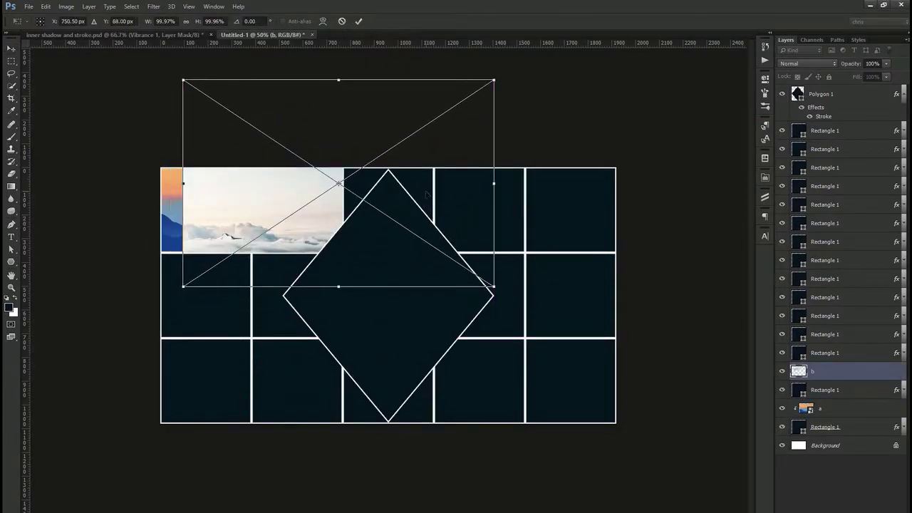
key("Return")
key("ctrl+alt+g")
key("ctrl+t")
left_click_drag(471, 95, 389, 163)
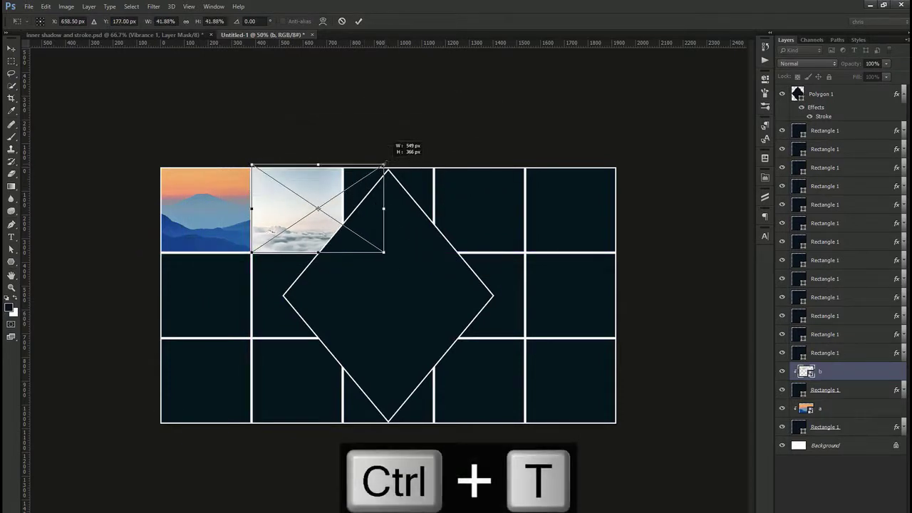
key("Return")
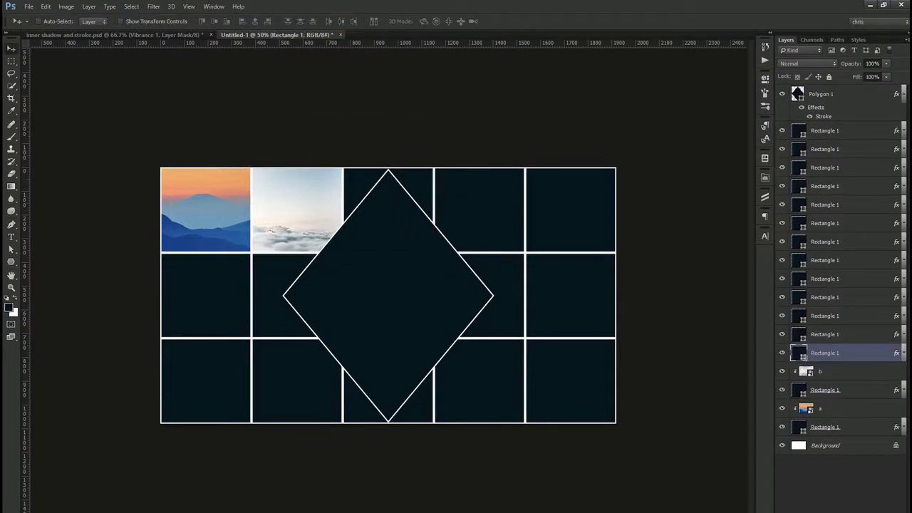
- Place image c above the third top-row rectangle, clip it to that cell, then reposition and scale it down to fit
key("alt+Tab")
left_click_drag(322, 99, 661, 249)
key("Return")
key("ctrl+alt+g")
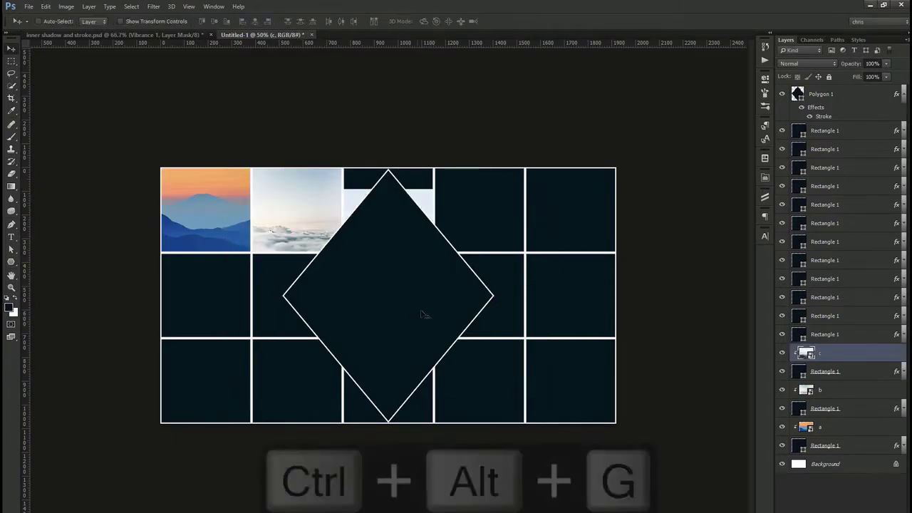
left_click_drag(425, 290, 540, 252)
key("ctrl+t")
left_click_drag(663, 364, 496, 253)
key("Return")
- Place image d above the fourth top-row rectangle, clip it and scale it to about 15.5% to fill the cell
left_click(474, 241)
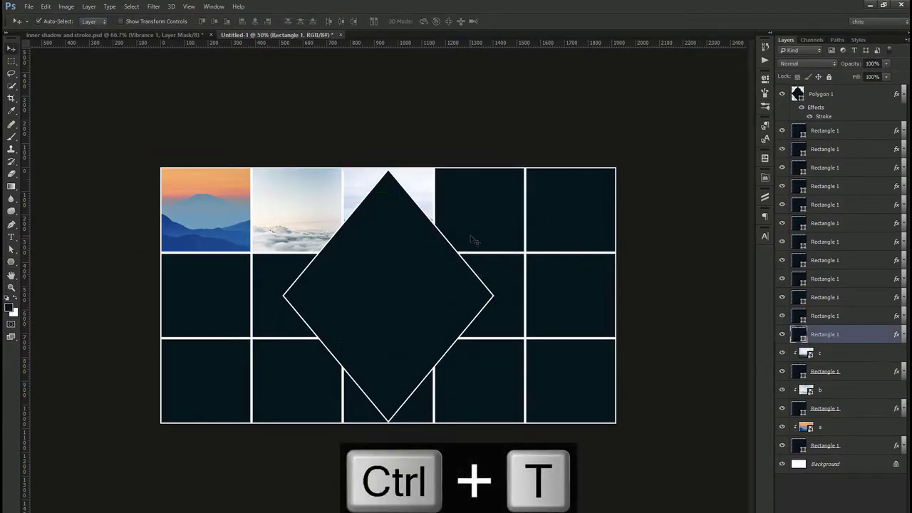
key("ctrl+shift+p")
double_click(378, 93)
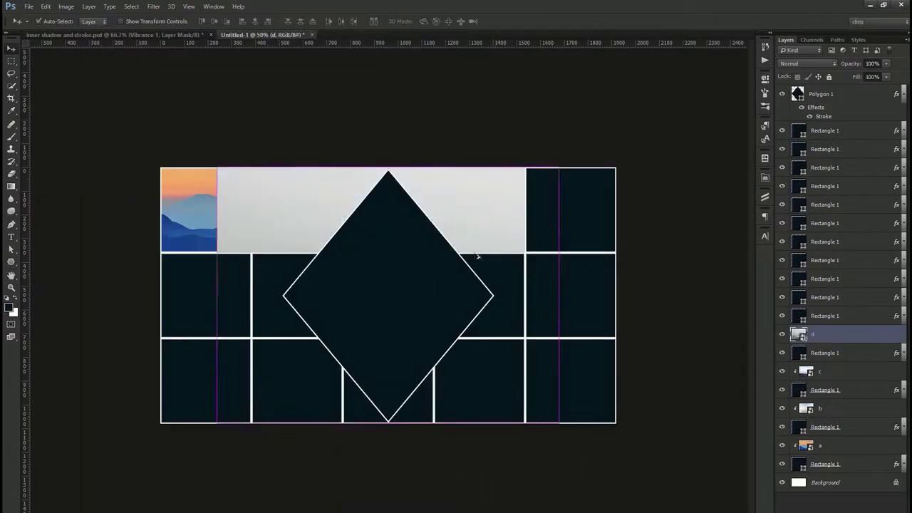
left_click_drag(239, 406, 435, 255)
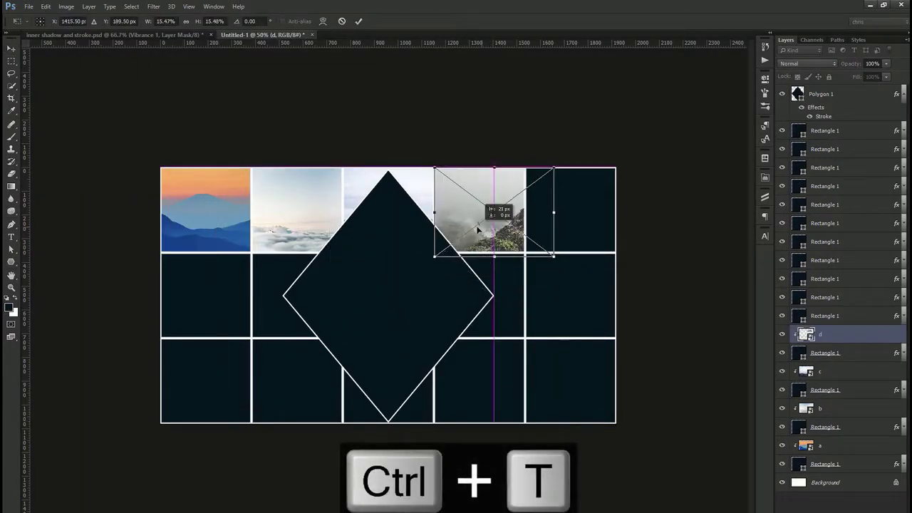
key("Return")
- Place image e above the fifth top-row rectangle, clip it to that cell and scale it to about 551 × 367 px
left_click(562, 275)
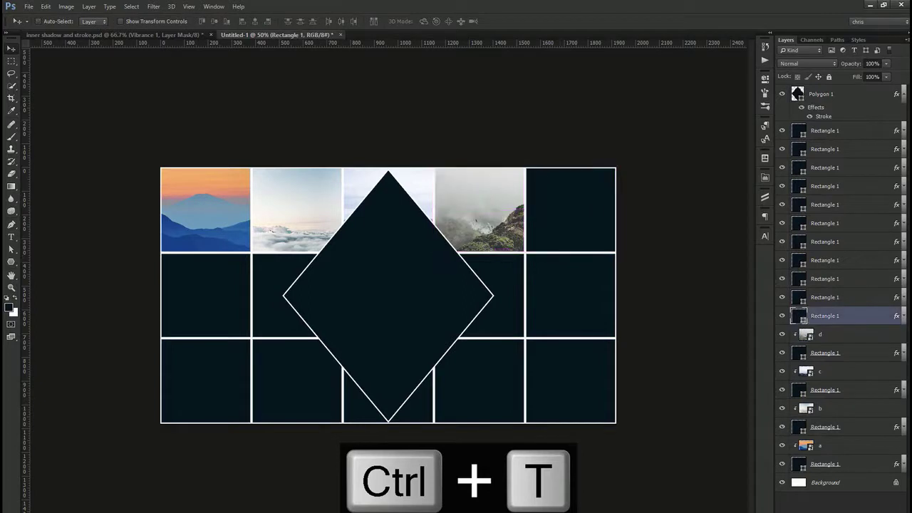
key("ctrl+shift+p")
double_click(436, 92)
key("Return")
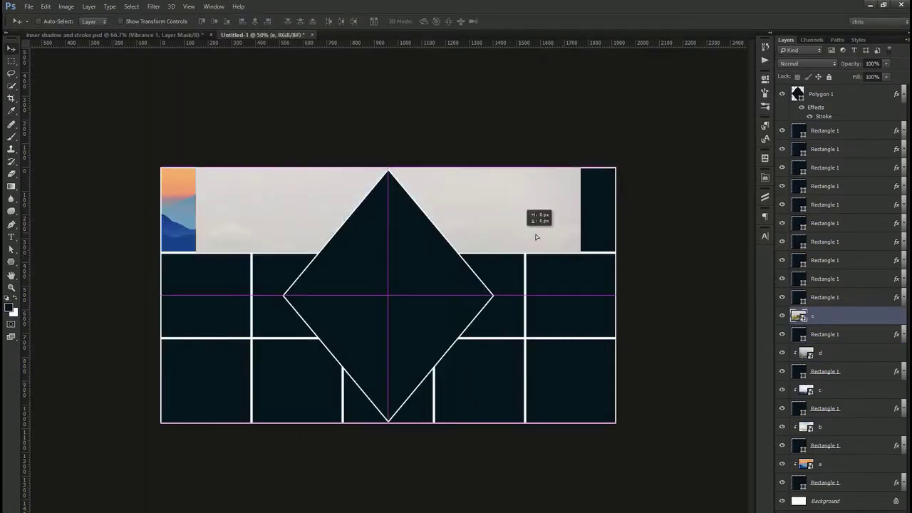
key("ctrl+alt+g")
key("ctrl+t")
left_click_drag(233, 426, 535, 285)
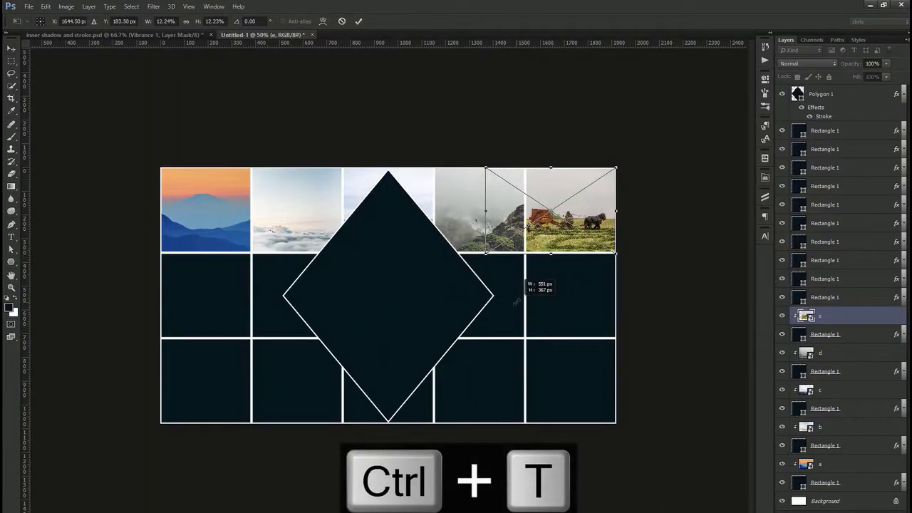
key("Return")
- Place image f above the first rectangle of the middle row, position it over that cell and clip it
left_click(246, 314)
key("ctrl+shift+p")
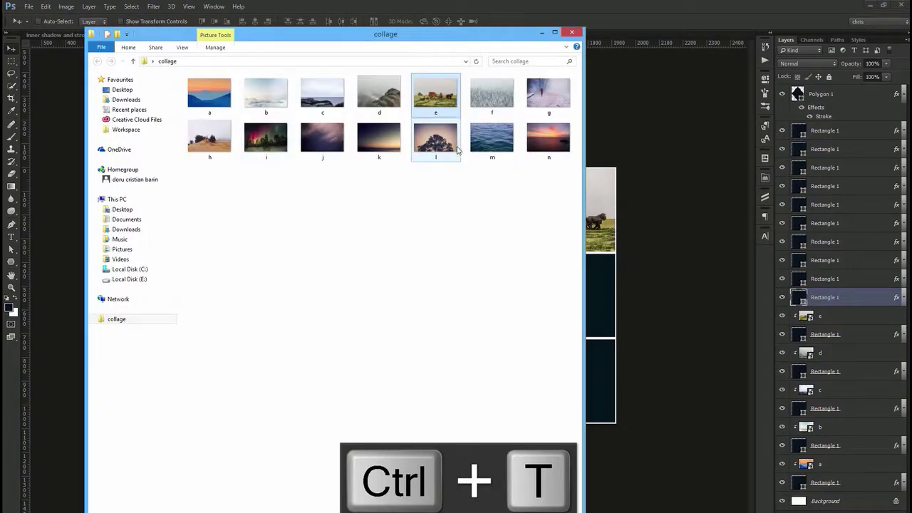
double_click(493, 96)
left_click_drag(356, 242, 277, 228)
key("Return")
key("ctrl+alt+g")
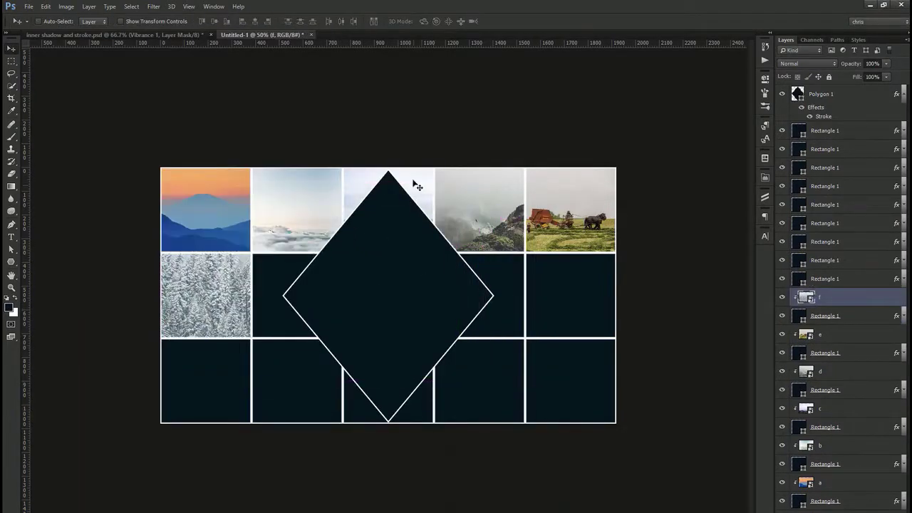
- Scale image f down to about 44.5% to fill the first cell of the middle row
key("ctrl+t")
left_click_drag(457, 184, 295, 335)
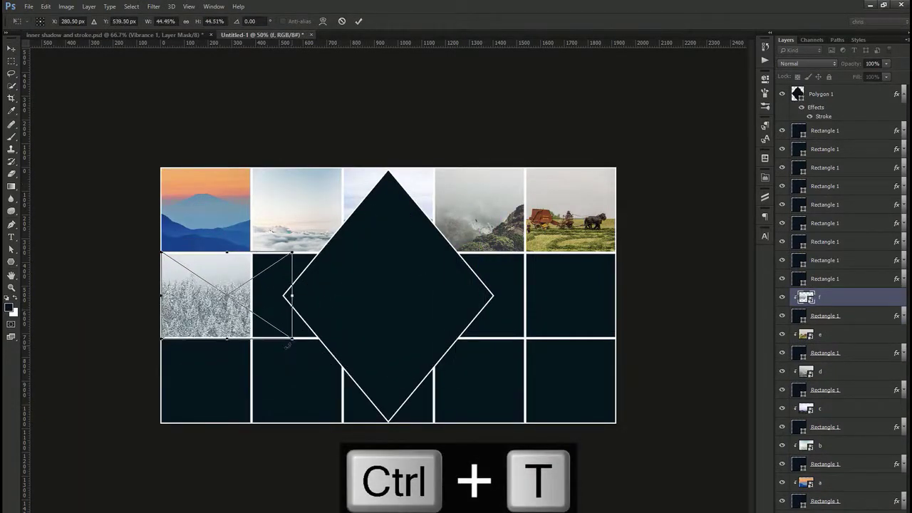
key("Return")
- Place image g above the second rectangle of the middle row, clip it, then scale it down and position it over that cell
left_click(282, 328)
key("ctrl+shift+p")
left_click(549, 140)
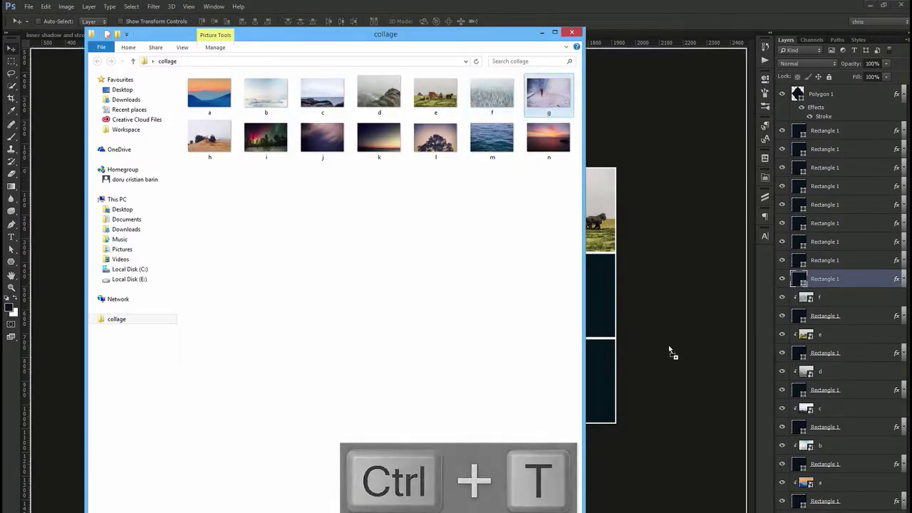
key("Return")
key("Return")
key("ctrl+alt+g")
key("ctrl+t")
left_click_drag(581, 168, 502, 208)
left_click_drag(354, 260, 335, 297)
left_click_drag(487, 410, 388, 345)
key("Return")
- Place image h above the fourth middle-row rectangle, clip it to that cell and scale it down to fit
left_click(517, 321, "ctrl")
key("alt+Tab")
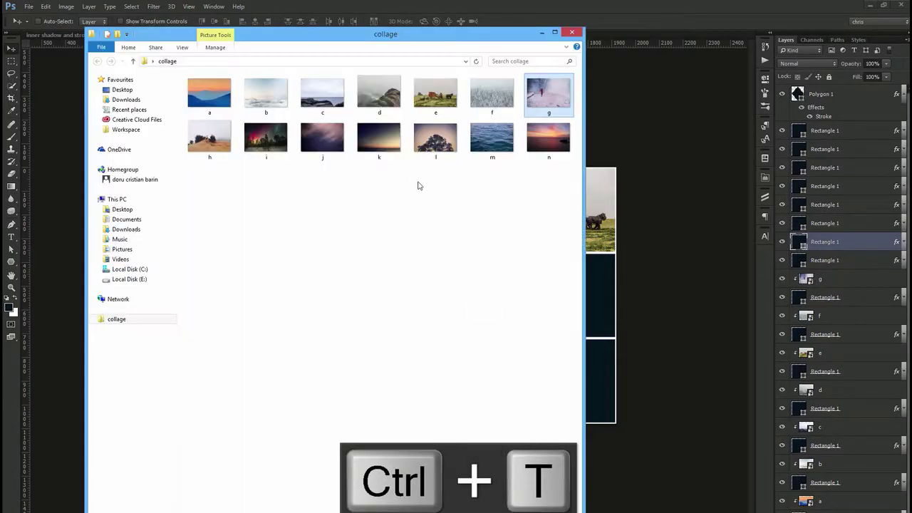
left_click_drag(209, 140, 570, 260)
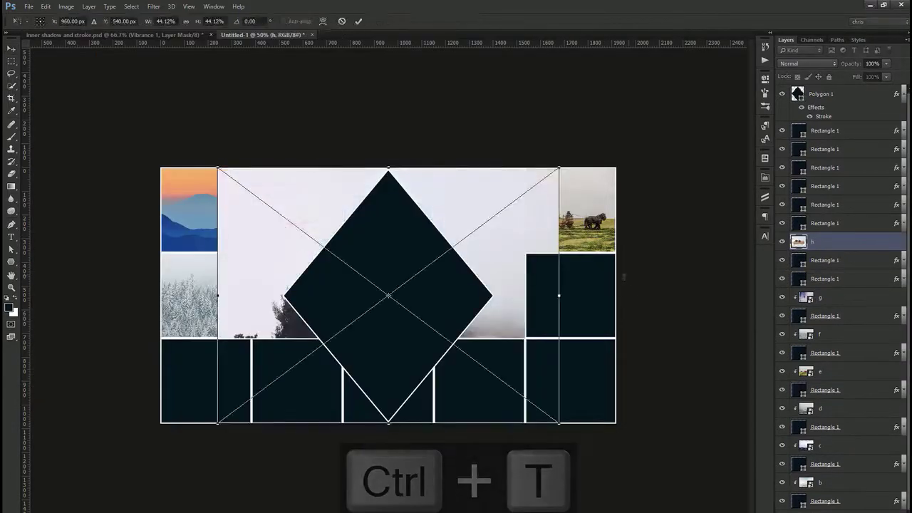
key("Return")
key("ctrl+alt+g")
key("ctrl+t")
left_click_drag(651, 174, 542, 257)
key("Return")
- Place image i above the fifth middle-row rectangle, clip it, then scale it down and reposition it to fill the cell
left_click(566, 302, "ctrl")
key("alt+Tab")
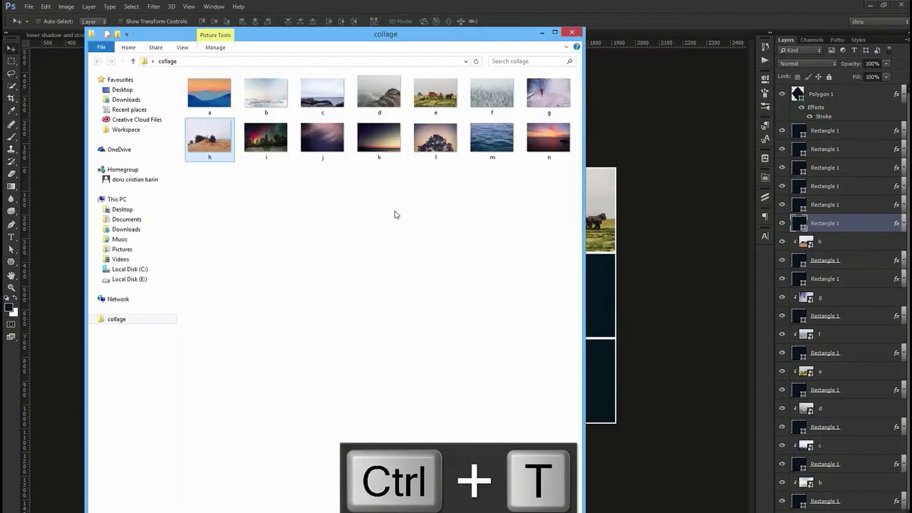
left_click_drag(275, 146, 627, 315)
key("Return")
key("ctrl+alt+g")
key("ctrl+t")
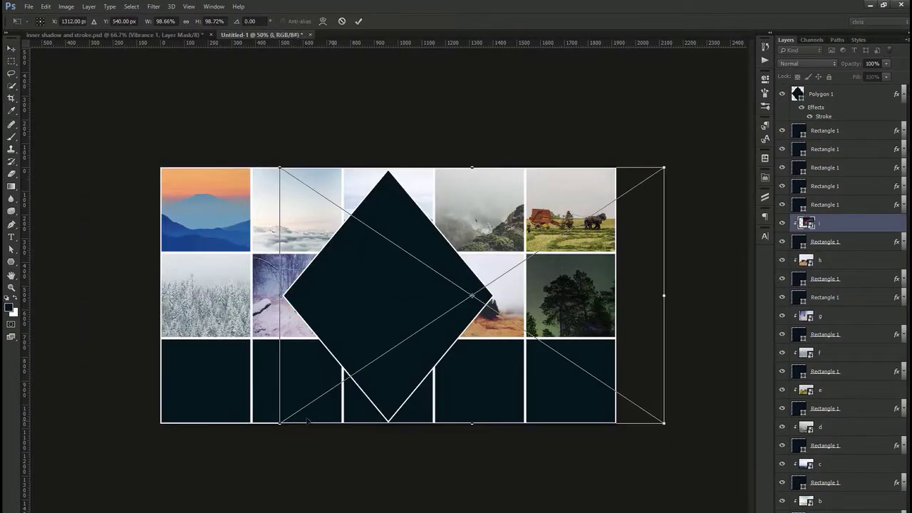
left_click_drag(281, 422, 525, 301)
left_click_drag(593, 249, 586, 290)
key("Return")
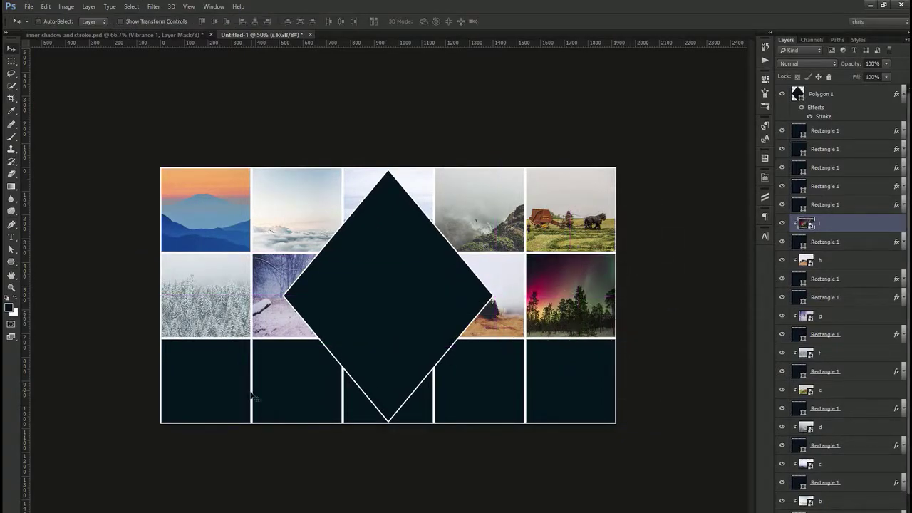
- Place image j above the first bottom-row rectangle, clip it to that cell and scale it down to fit
left_click(206, 378, "ctrl")
key("alt+Tab")
left_click_drag(323, 139, 448, 315)
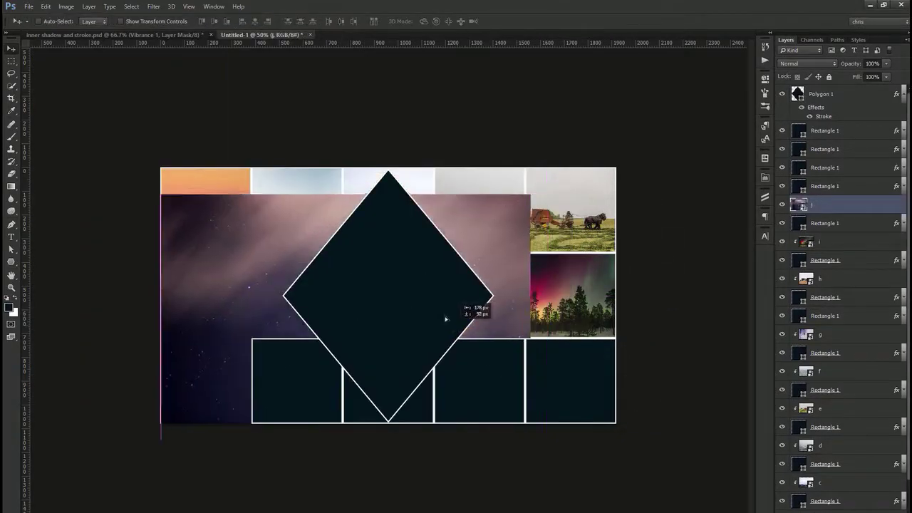
key("Return")
key("ctrl+alt+g")
key("ctrl+t")
left_click_drag(525, 186, 278, 340)
key("Return")
- Place image k above the second bottom-row rectangle, clip it to that cell and scale it down to fit
left_click(296, 381, "ctrl")
key("alt+Tab")
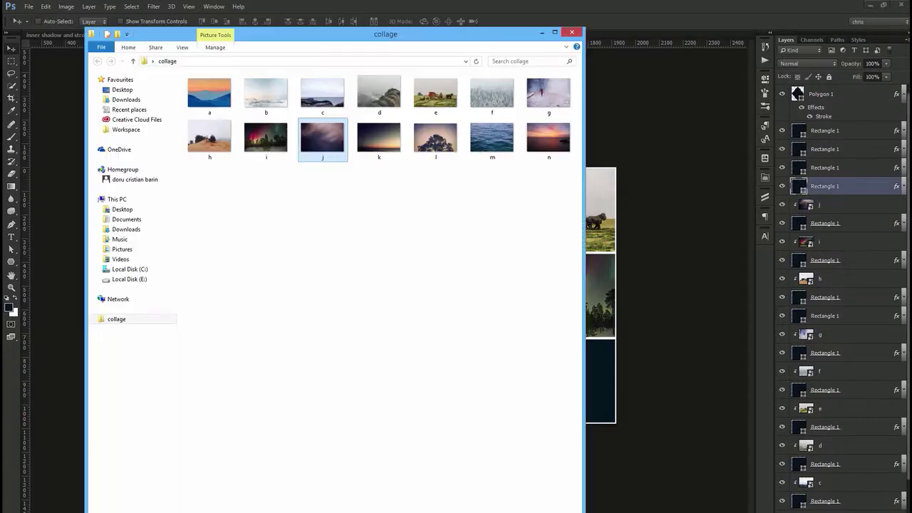
left_click_drag(378, 138, 645, 380)
key("Return")
key("ctrl+alt+g")
key("ctrl+t")
left_click_drag(580, 168, 367, 289)
key("Return")
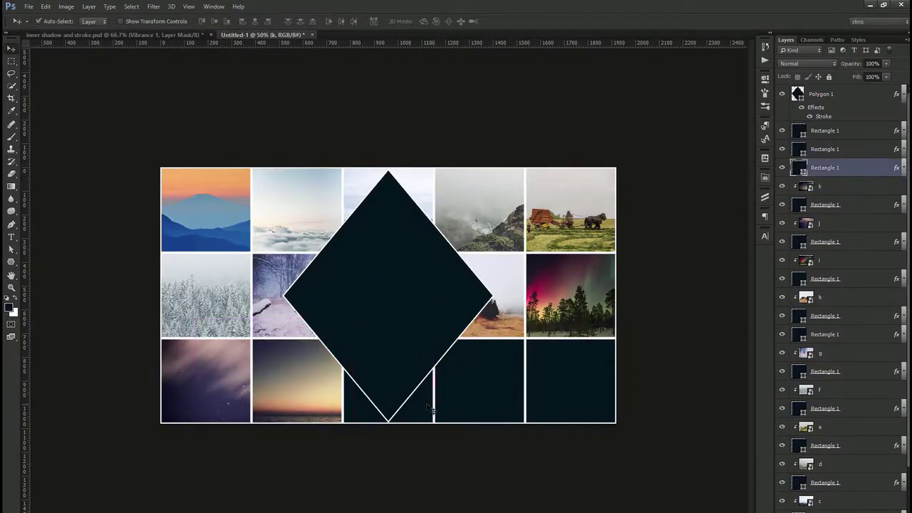
- Place image l above the third bottom-row rectangle, clip it to that cell and scale it down behind the diamond's lower tip
left_click(478, 384, "ctrl")
key("alt+Tab")
left_click_drag(515, 238, 641, 381)
key("Return")
key("ctrl+alt+g")
key("ctrl+t")
left_click_drag(610, 169, 447, 353)
key("Return")
- Place image m above the fourth bottom-row rectangle, clip it and scale it down to fill the cell
left_click(448, 354, "ctrl")
key("alt+Tab")
left_click_drag(434, 139, 428, 285)
key("Return")
key("ctrl+alt+g")
key("ctrl+t")
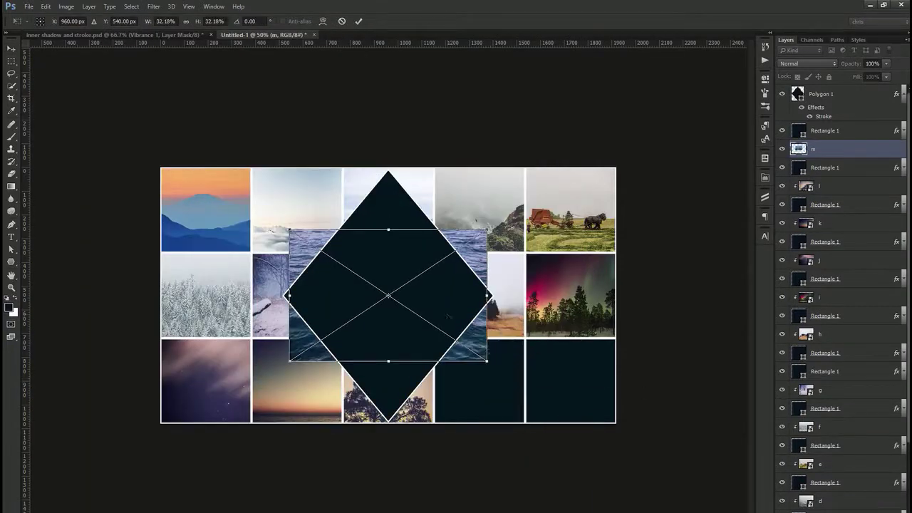
left_click_drag(285, 175, 436, 340)
- Place image n above the fifth bottom-row rectangle, clip it to that cell and scale it down to fit
left_click(562, 399, "ctrl")
key("alt+Tab")
left_click_drag(546, 136, 621, 387)
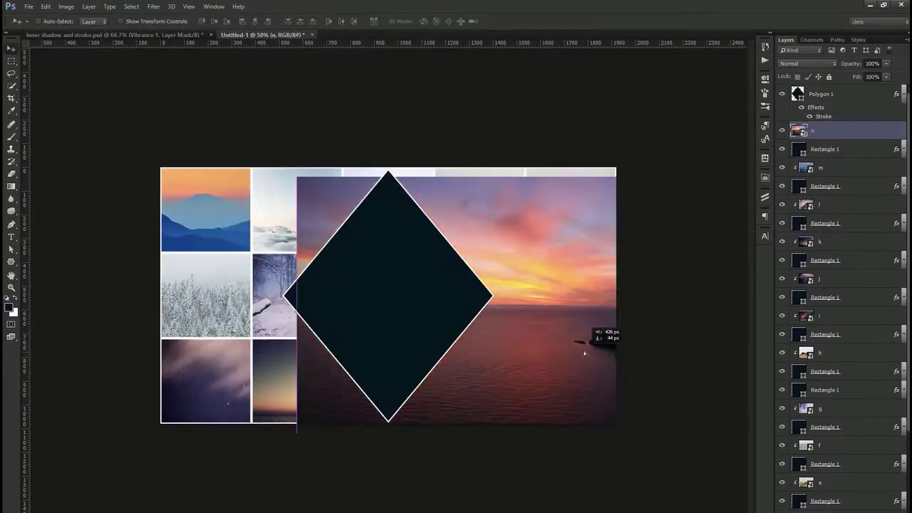
key("Return")
key("ctrl+alt+g")
key("ctrl+t")
left_click_drag(292, 174, 526, 341)
key("Return")
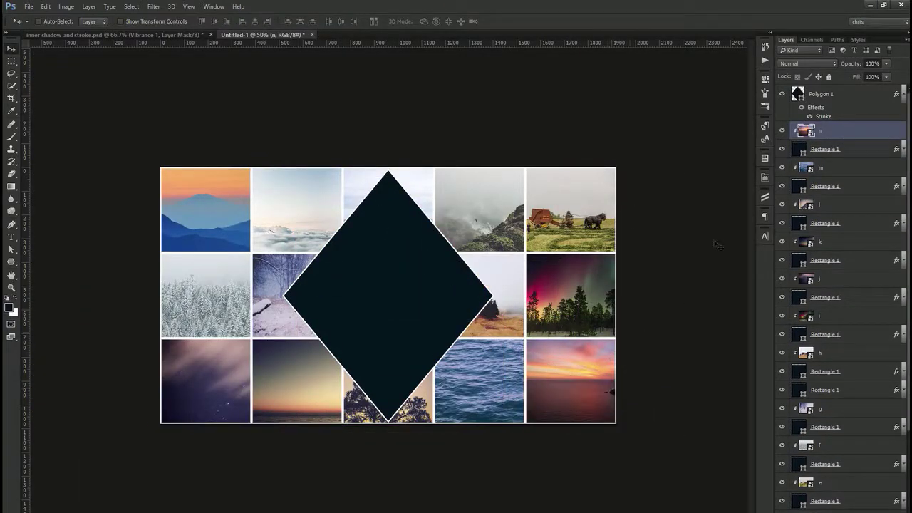
- Collapse the diamond layer's effects list and select the layer of image a in the first top-row cell
left_click(904, 94)
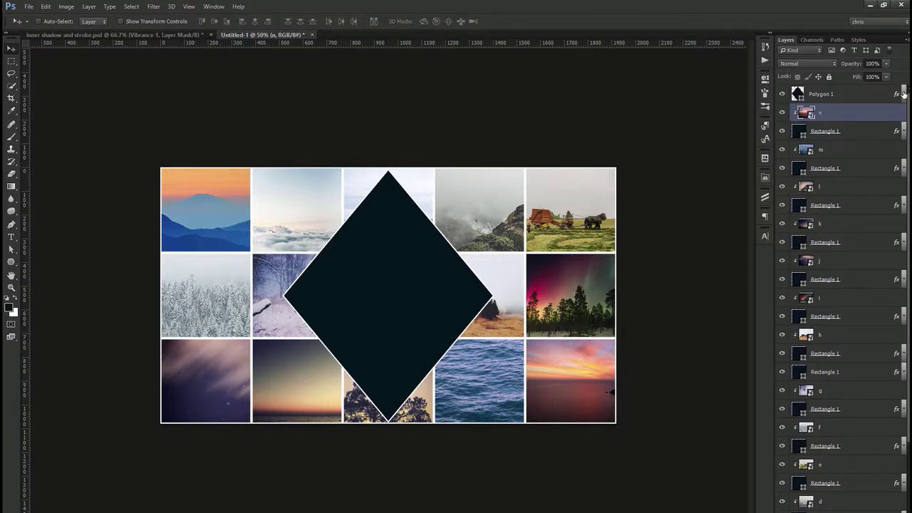
key("ctrl")
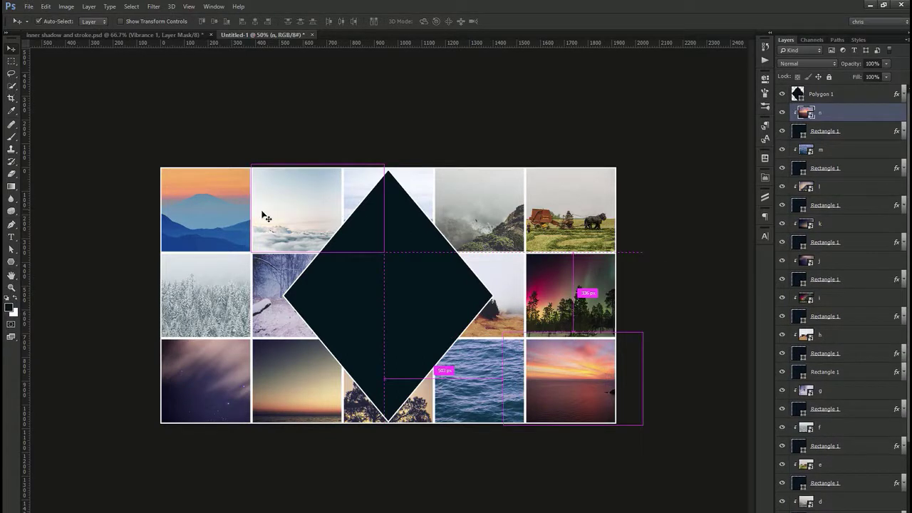
left_click(227, 217, "ctrl")
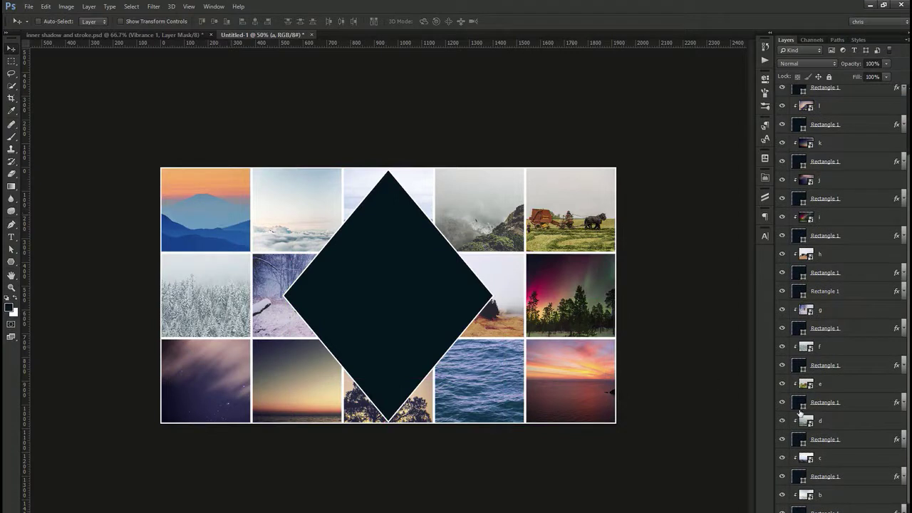
left_click_drag(270, 211, 290, 184)
key("ctrl+z")
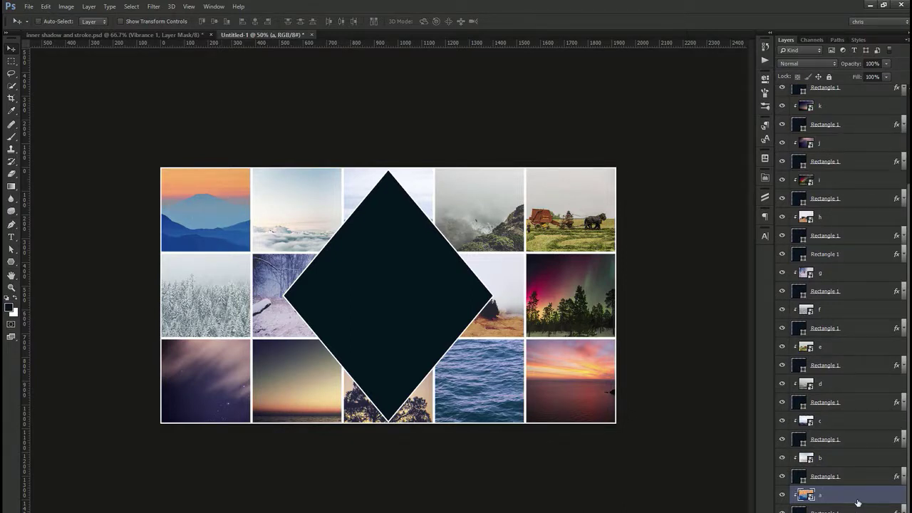
- Examine at 100% zoom how the transform bounds of images a, b, c, f, g and j extend beyond their cells
key("ctrl+1")
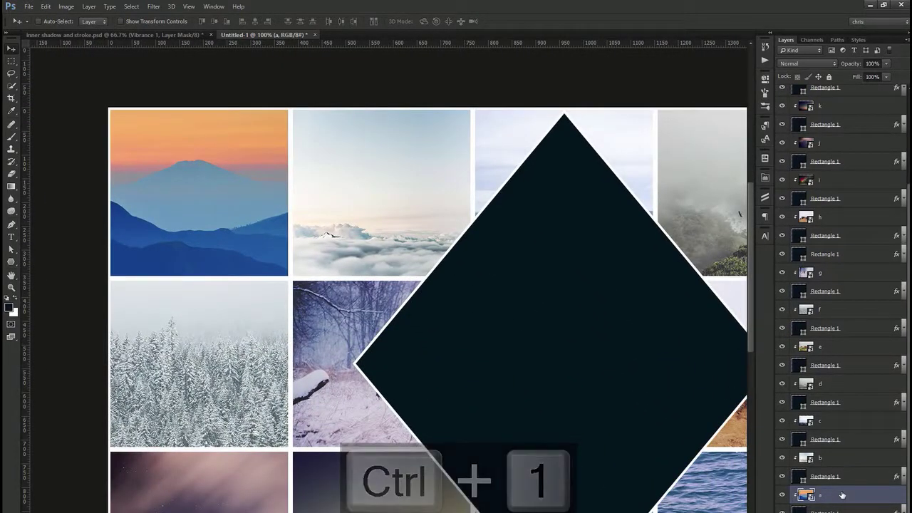
key("ctrl+t")
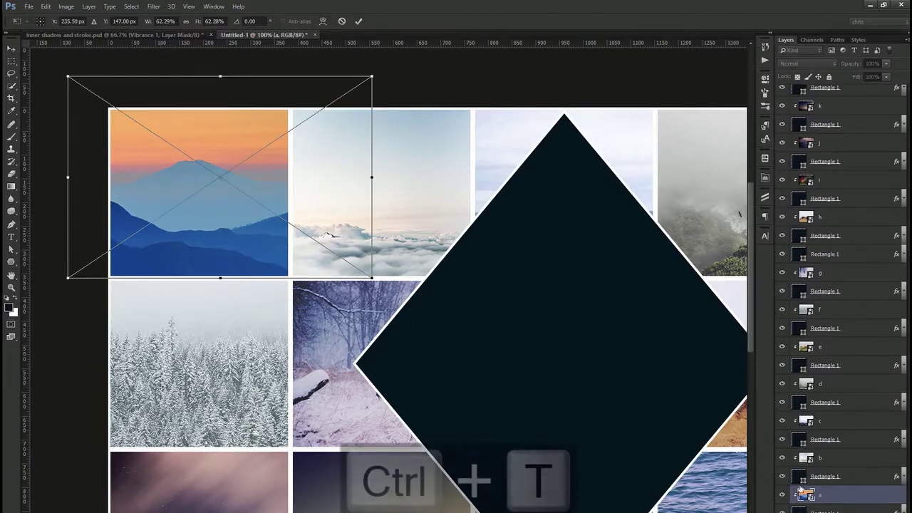
left_click(854, 456)
key("ctrl+t")
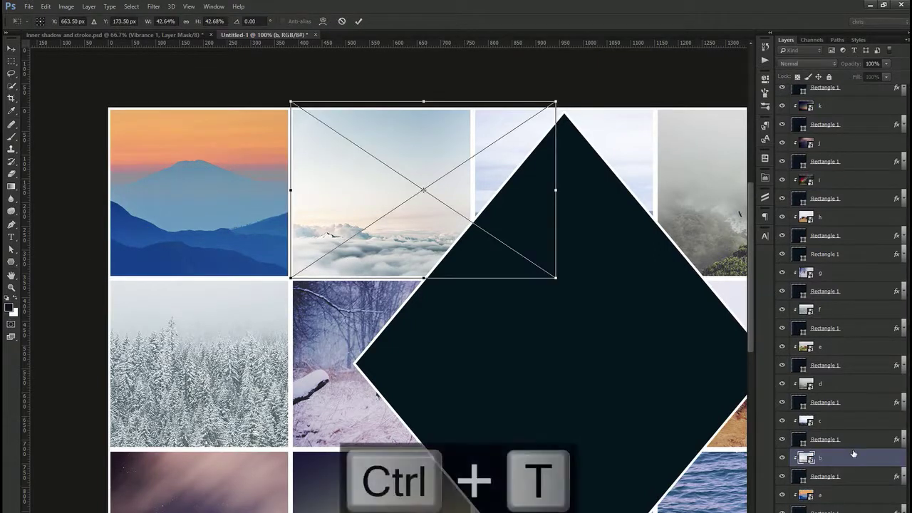
key("Return")
left_click(826, 421)
key("ctrl+t")
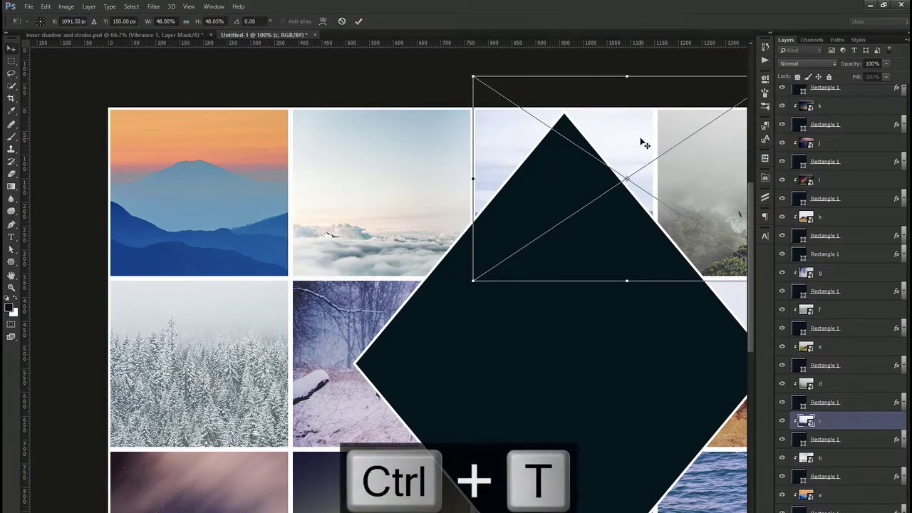
key("Return")
left_click(213, 360)
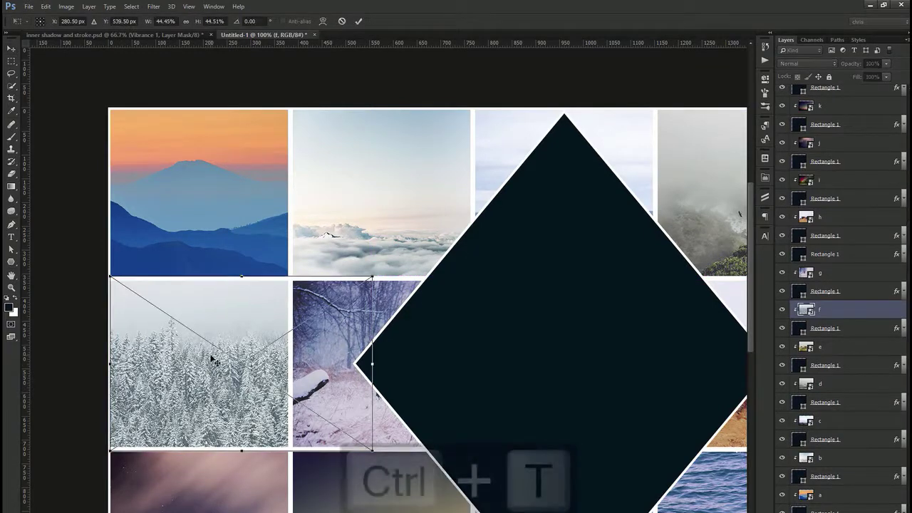
left_click(340, 345)
key("ctrl+t")
key("Return")
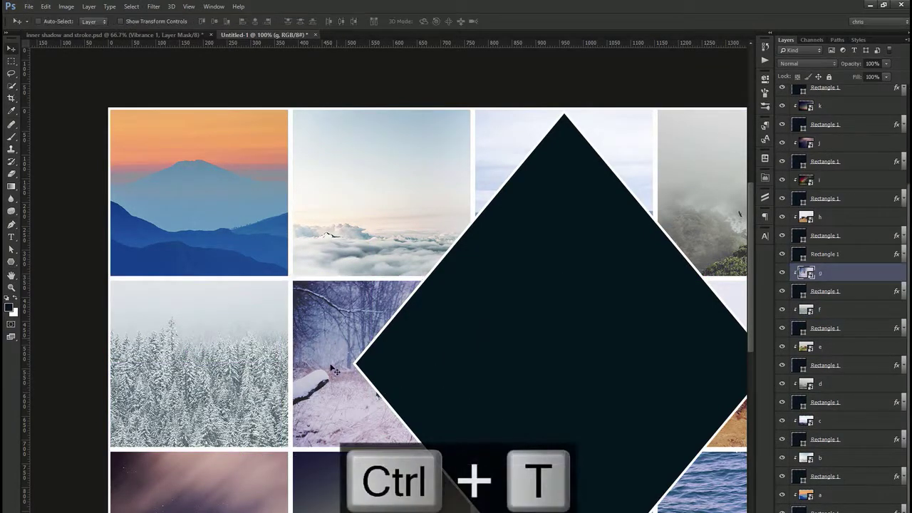
left_click(225, 507)
key("ctrl+t")
key("Return")
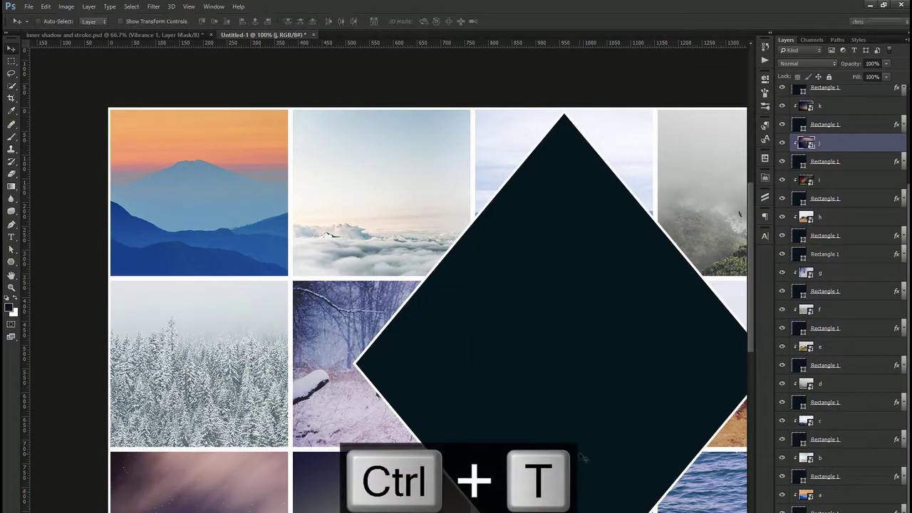
- Add an Inner Shadow effect to the rectangle beneath image a
left_click(285, 261)
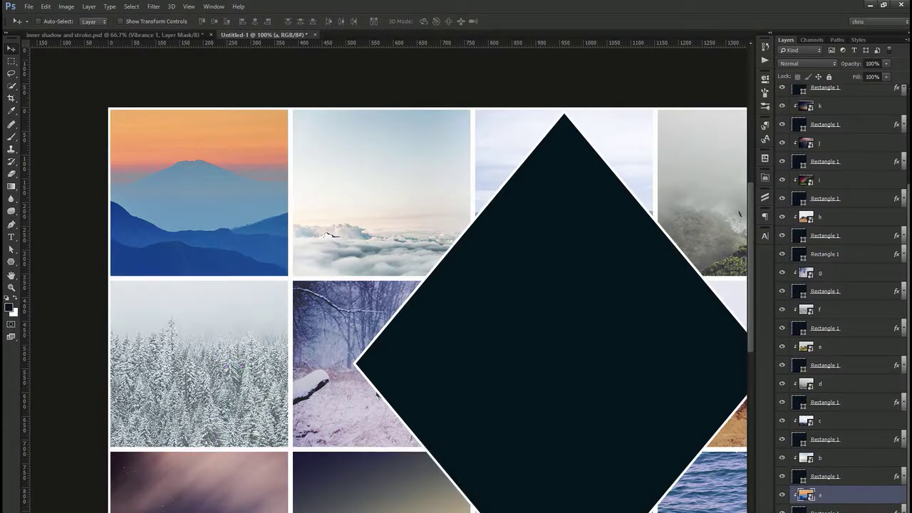
left_click(826, 511)
double_click(856, 508)
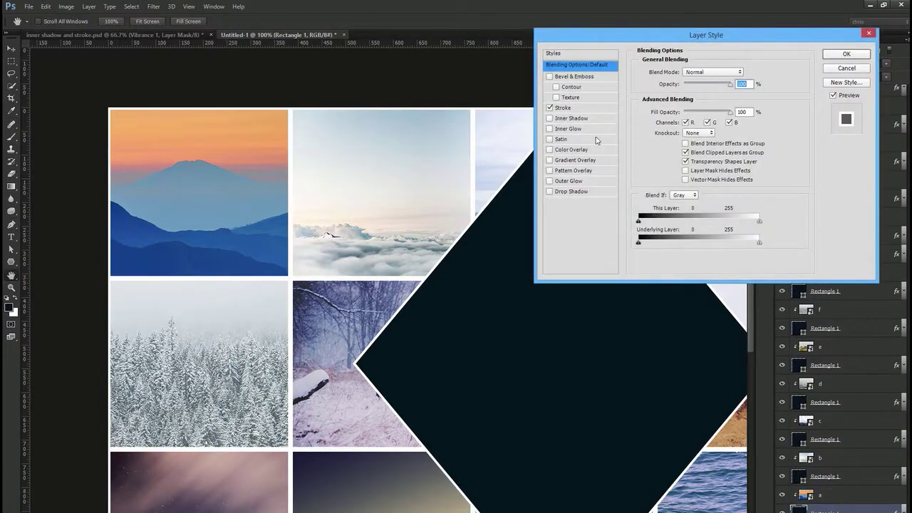
left_click(584, 119)
left_click_drag(672, 39, 624, 202)
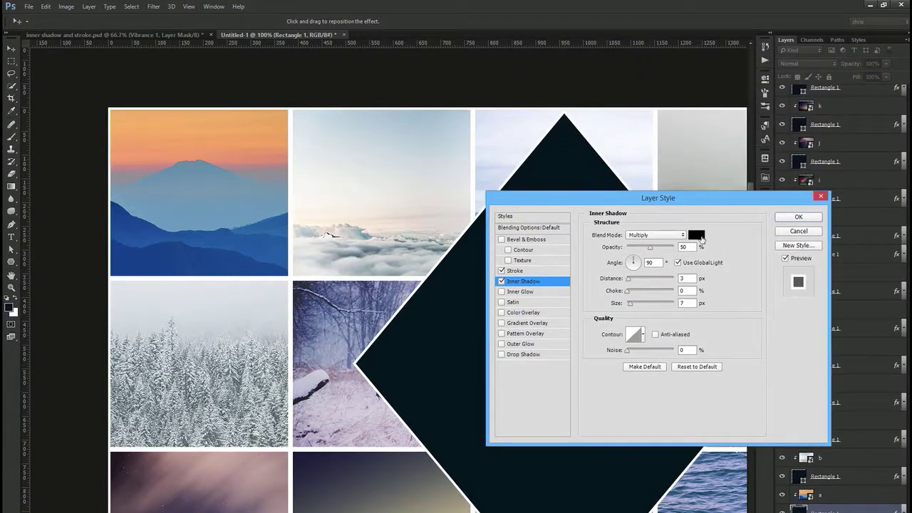
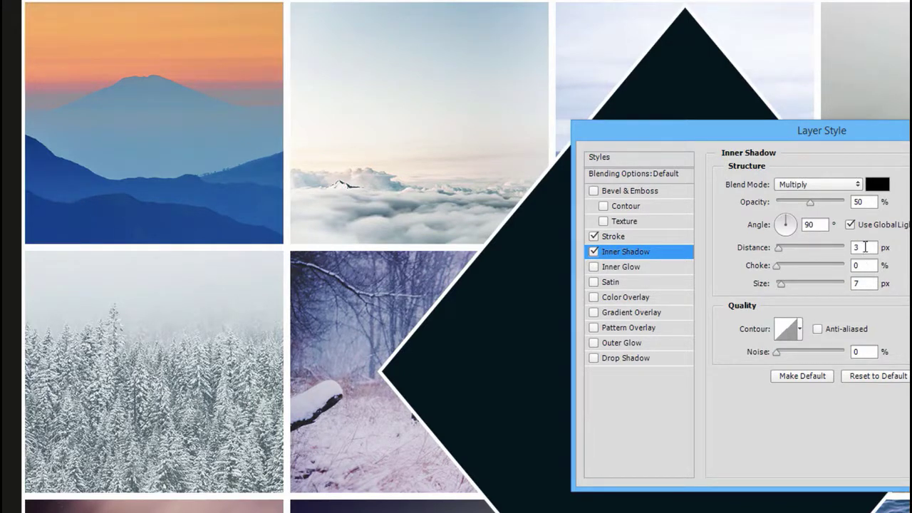
- Set the inner shadow's distance to 13 px and size to 38 px, and apply the layer style
type("13")
key("Tab")
key("Tab")
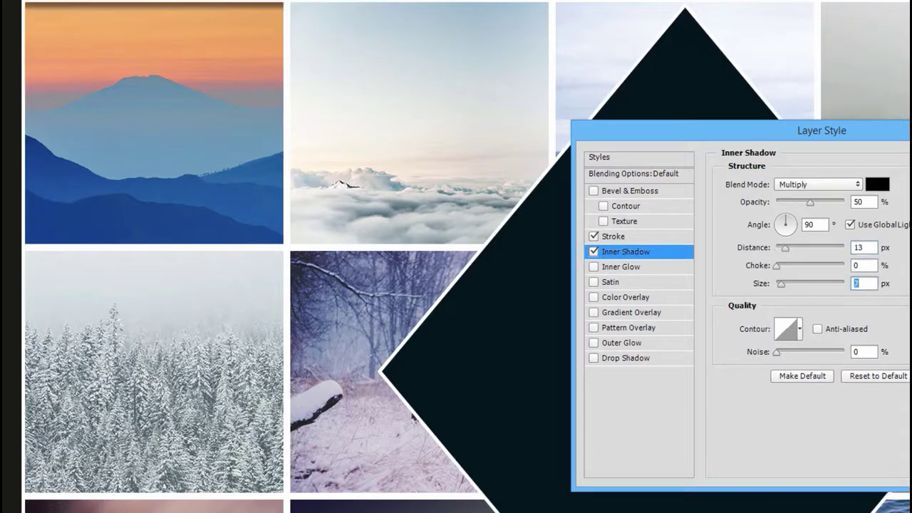
type("38")
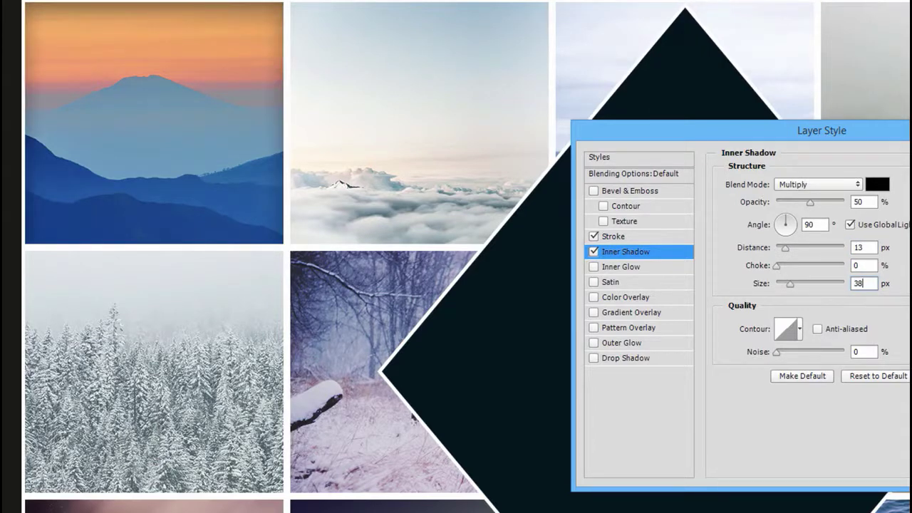
left_click(800, 332)
left_click(835, 310)
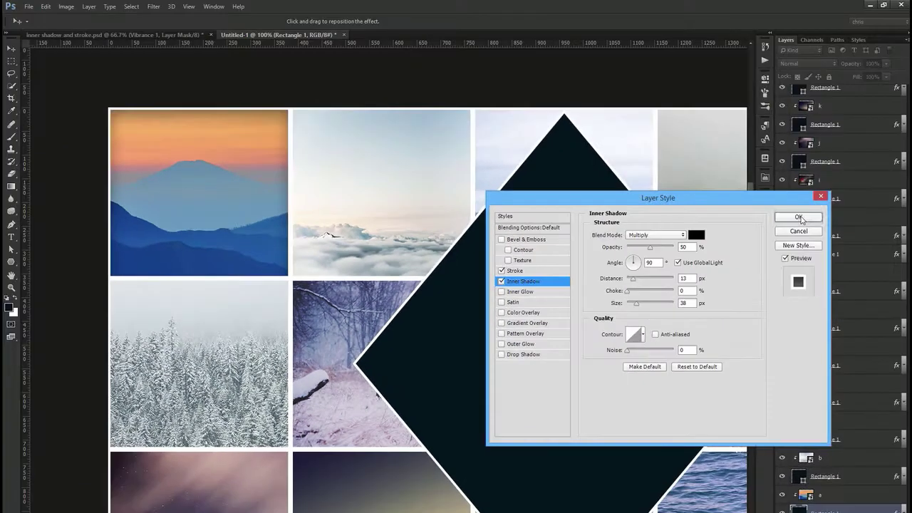
key("Return")
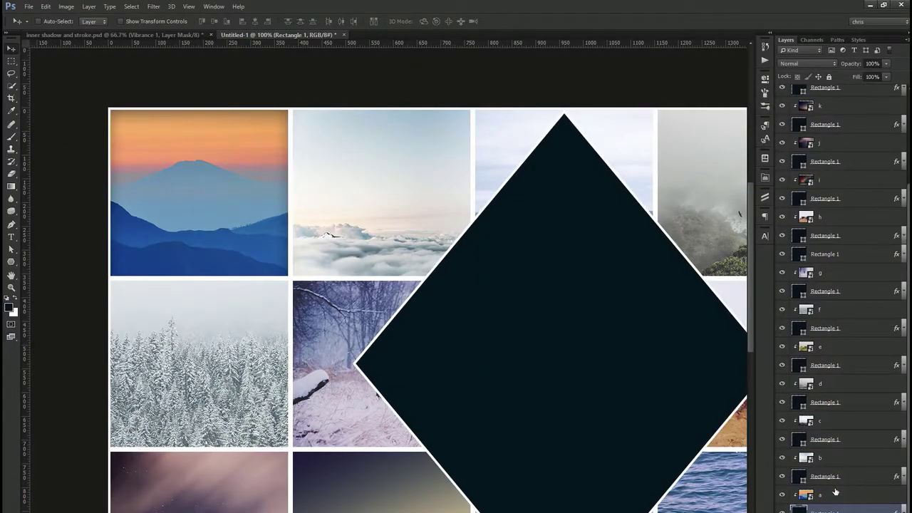
- Copy the layer style of the rectangle beneath image a
right_click(819, 508)
left_click(830, 291)
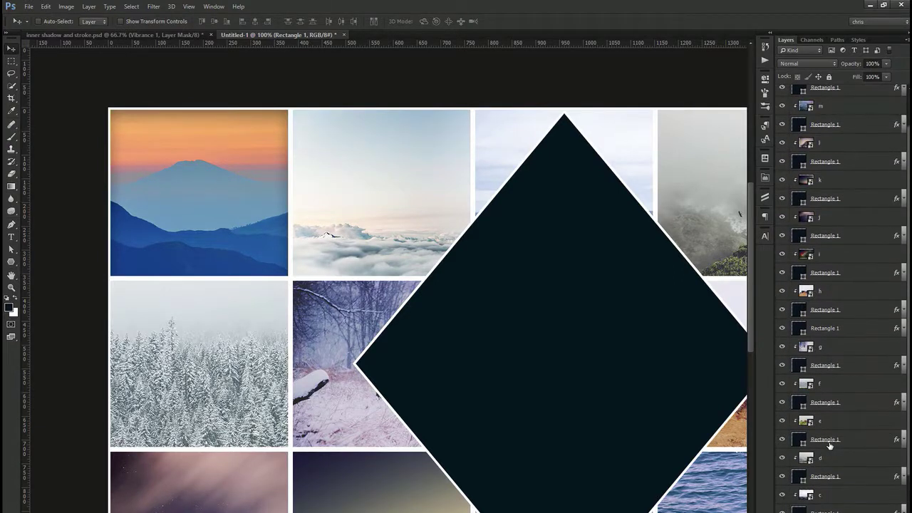
- Try to select the rectangle layers beneath the images one by one, starting from the one under image a
scroll(851, 356, "up", 3)
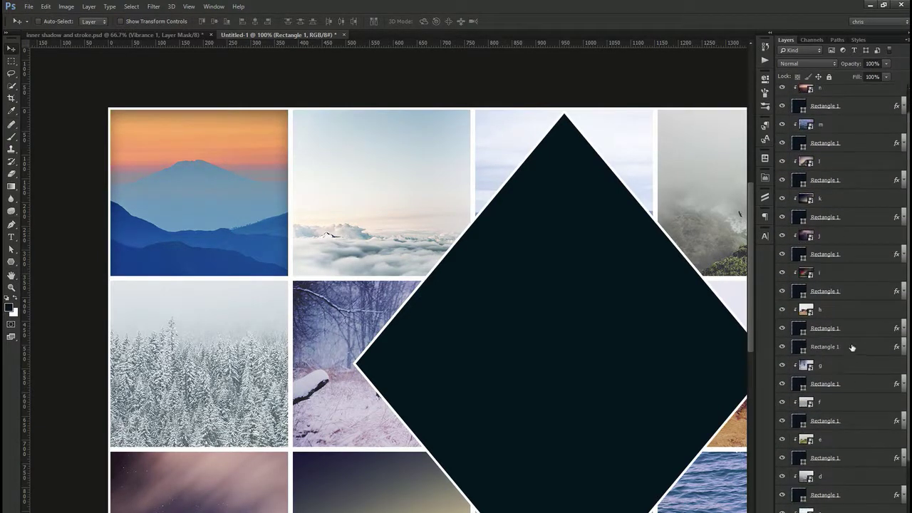
left_click(846, 93, "shift")
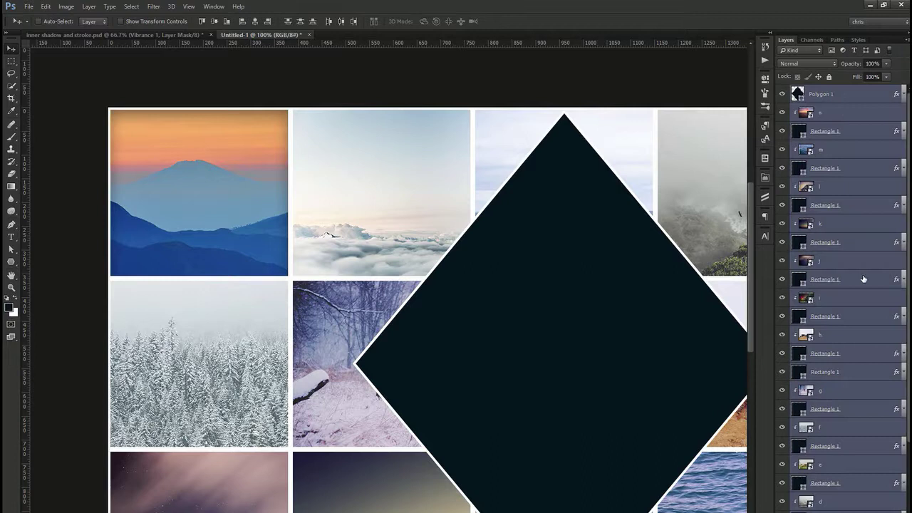
left_click(864, 322)
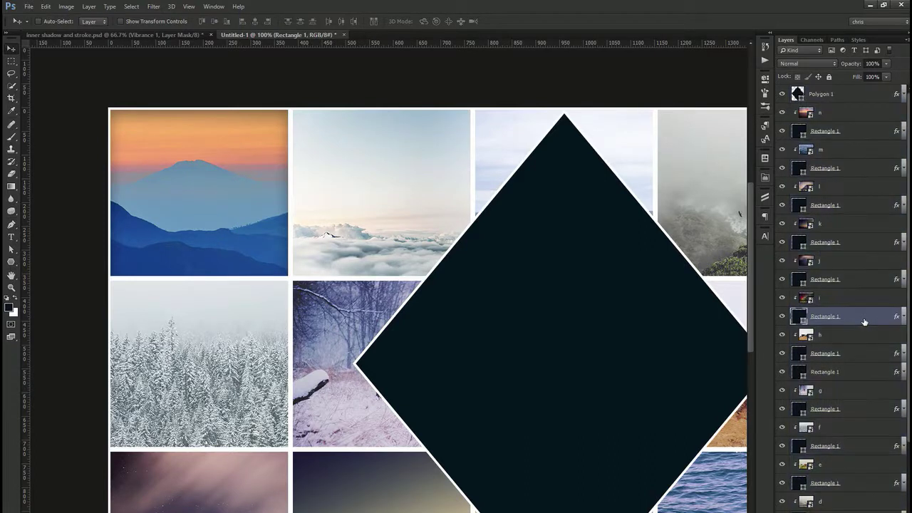
scroll(864, 322, "down", 3)
left_click(860, 506)
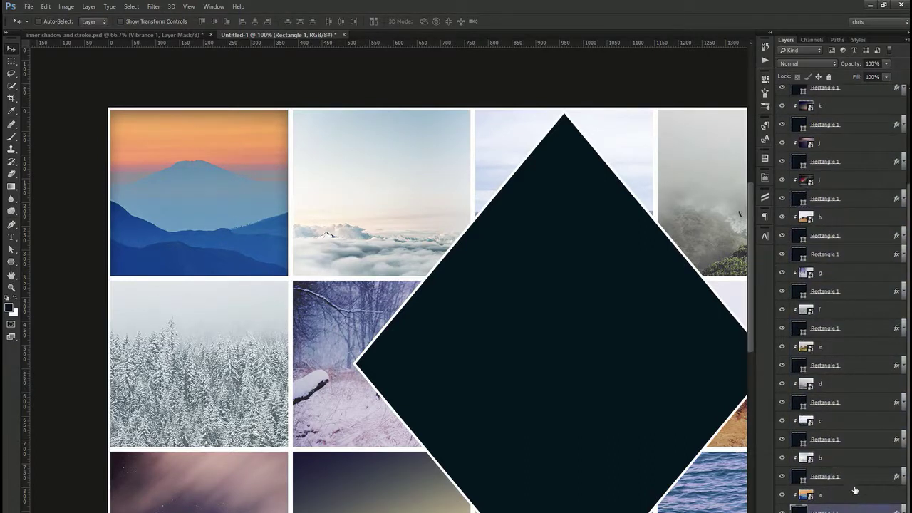
left_click(852, 475, "ctrl")
left_click(837, 439, "ctrl")
left_click(839, 403, "ctrl")
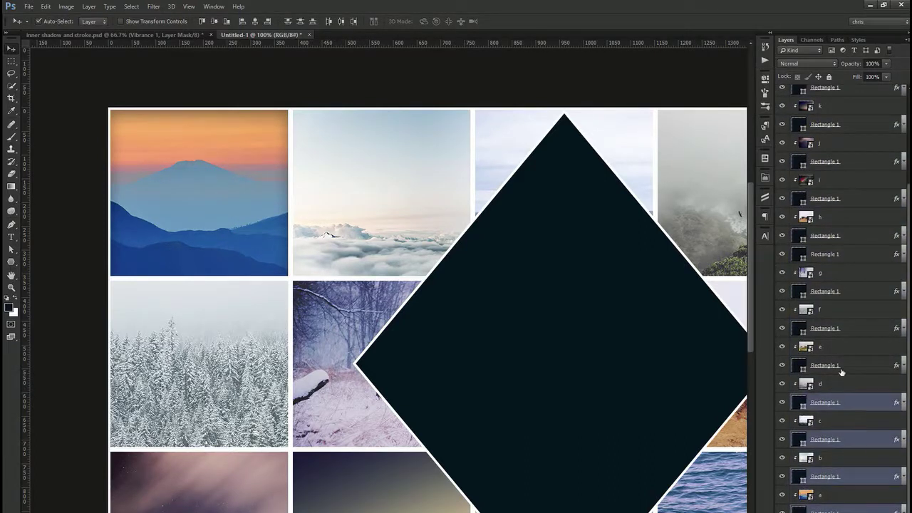
left_click(843, 366, "ctrl")
left_click(841, 329, "ctrl")
left_click(842, 294)
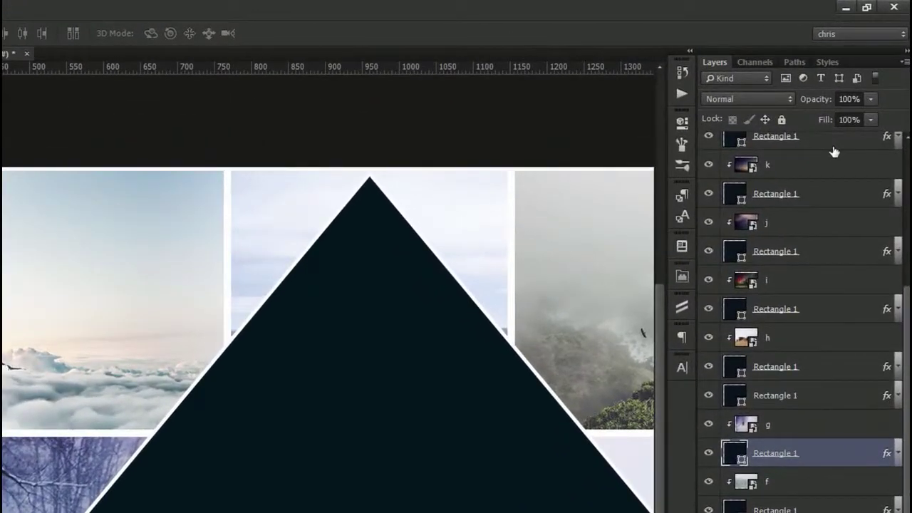
- Try filtering the layer list to shape layers only, select the bottommost rectangle, and remove the shape filter
left_click(839, 78)
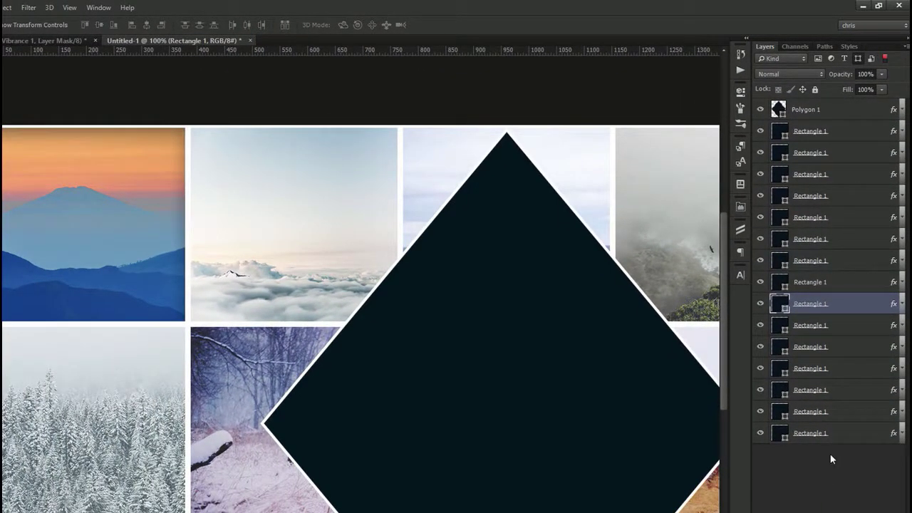
left_click(832, 434)
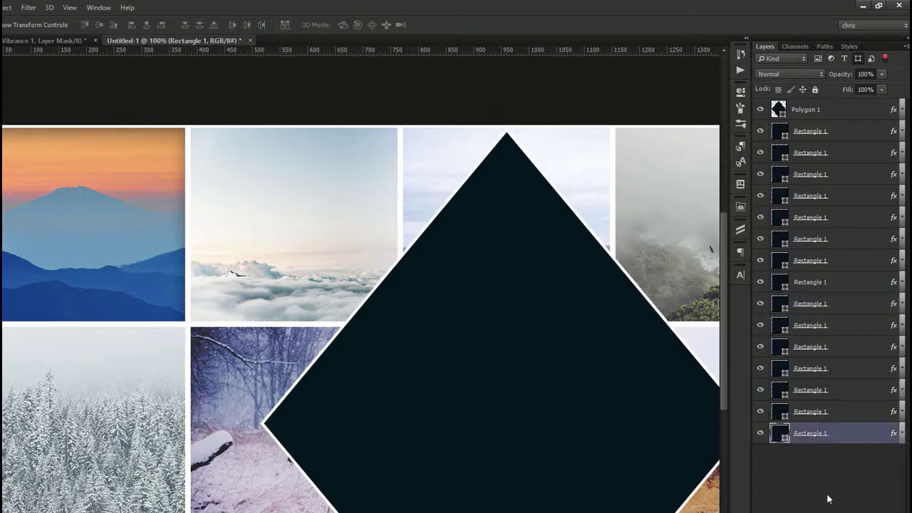
left_click(859, 58)
- Filter the layer list by the name "rec" to isolate the rectangle layers
left_click(780, 58)
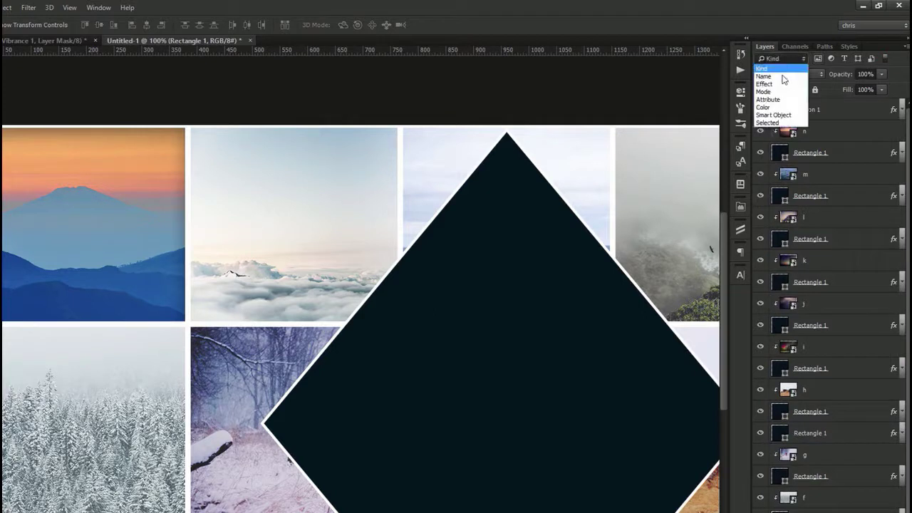
left_click(773, 74)
type("rec")
- Paste the copied layer style onto all the filtered Rectangle 1 layers
left_click(825, 111)
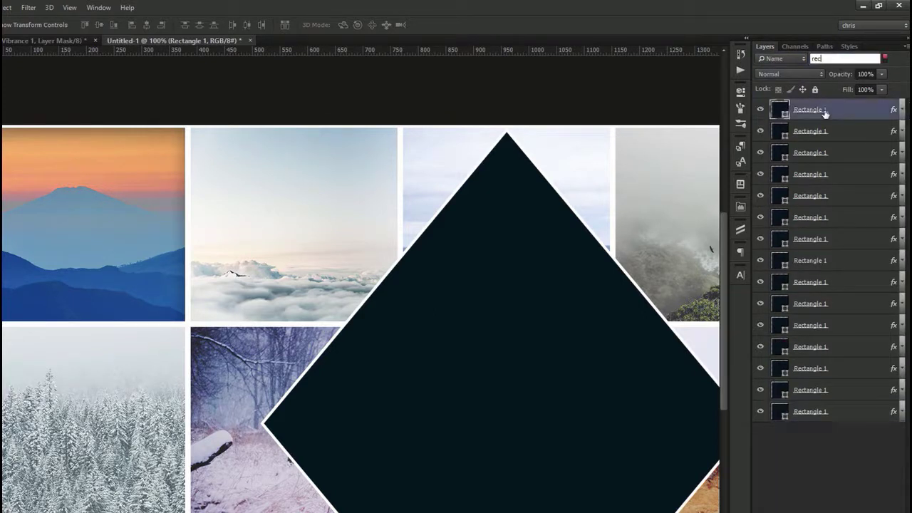
left_click(842, 417, "shift")
right_click(832, 248)
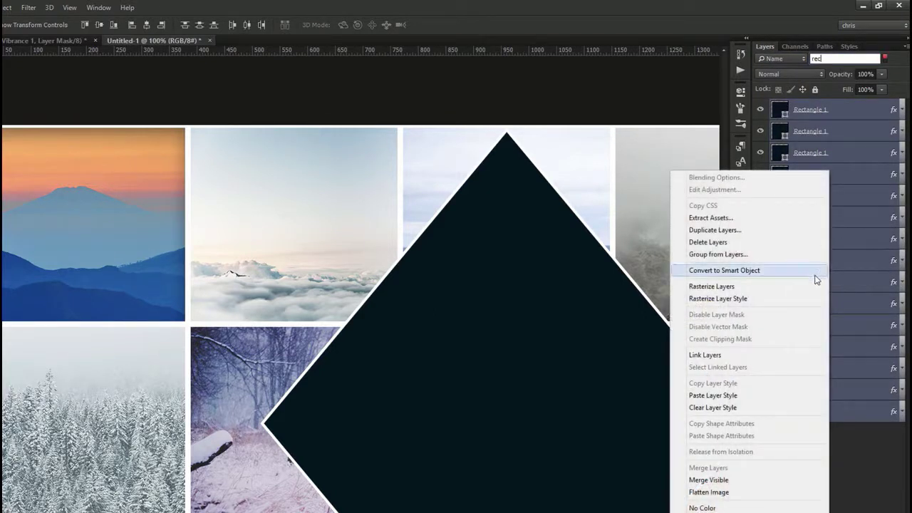
left_click(761, 395)
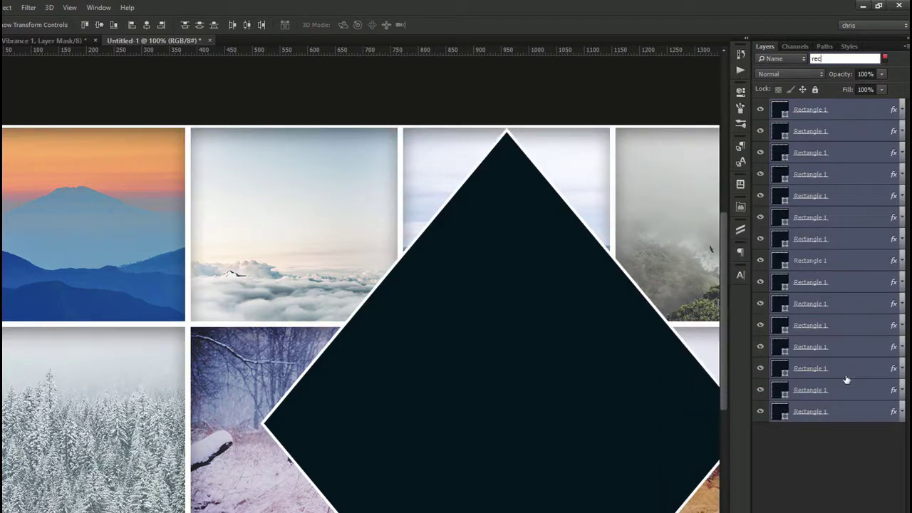
- Set the stroke size of the bottommost Rectangle 1 layer to 3 px
double_click(837, 415)
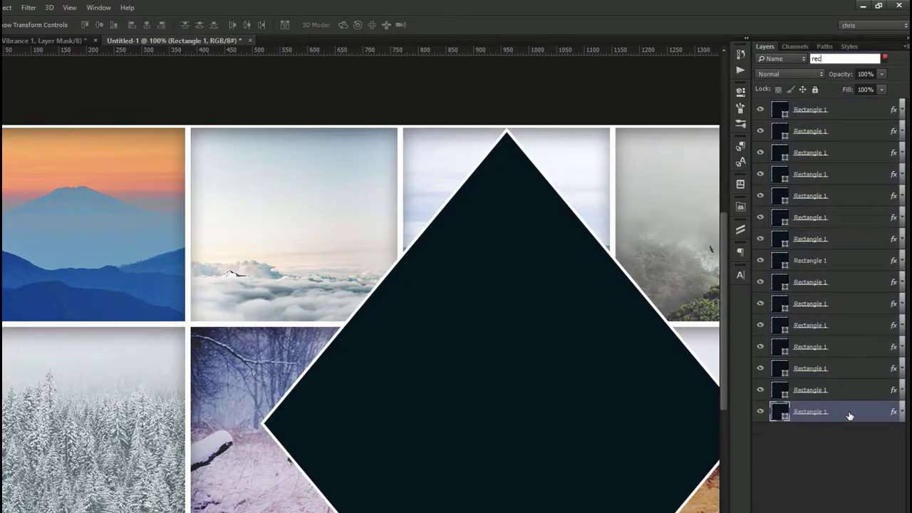
left_click(465, 316)
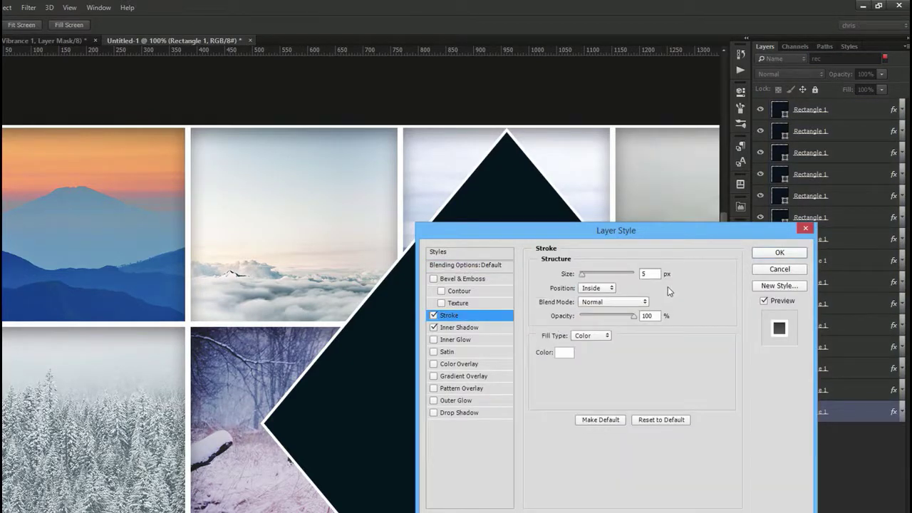
left_click(778, 253)
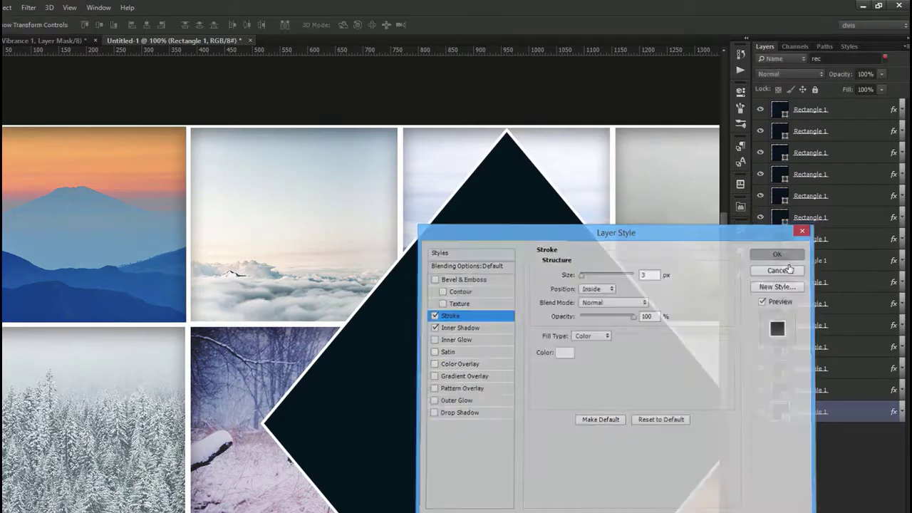
- Copy the bottommost rectangle's layer style onto all the Rectangle 1 layers and turn off layer filtering
right_click(855, 410)
left_click(774, 383)
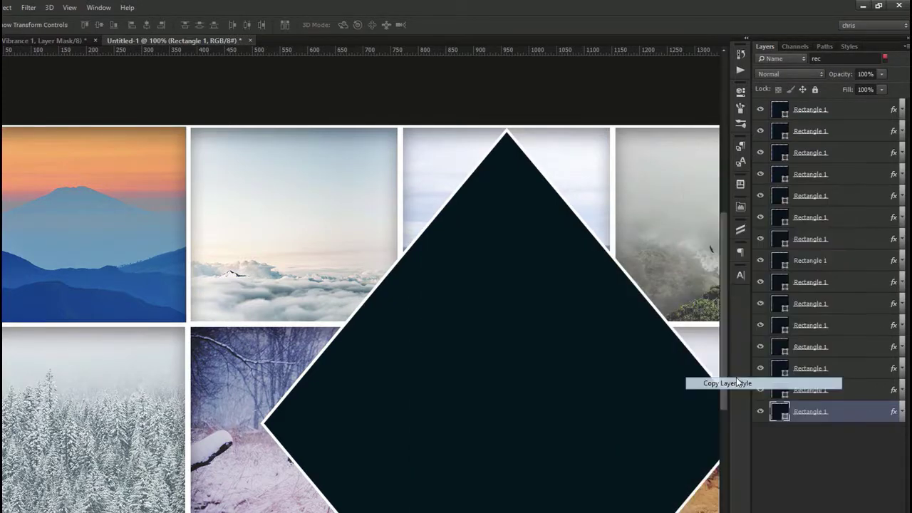
left_click(847, 113, "shift")
right_click(846, 114)
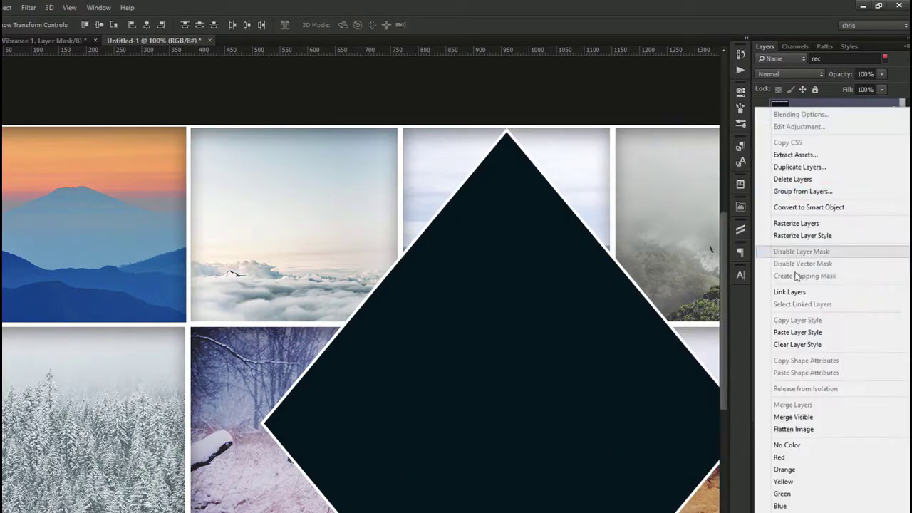
left_click(808, 330)
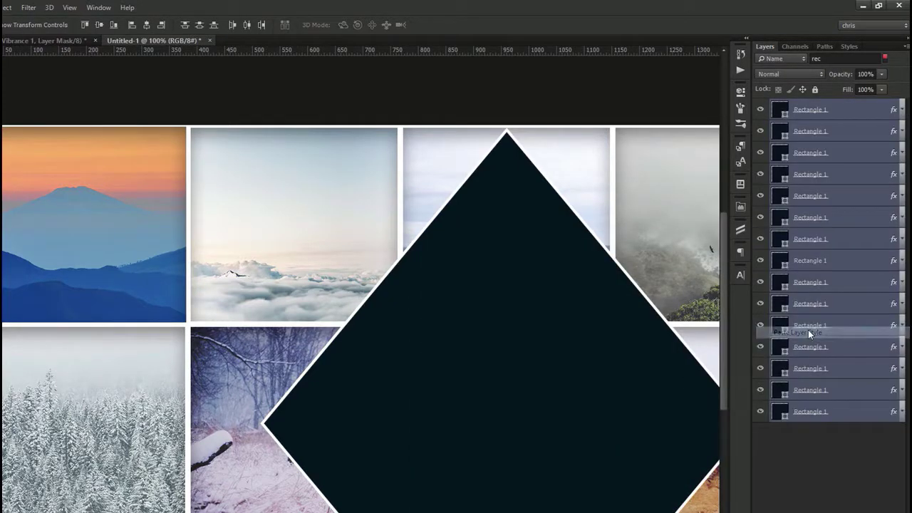
left_click(885, 58)
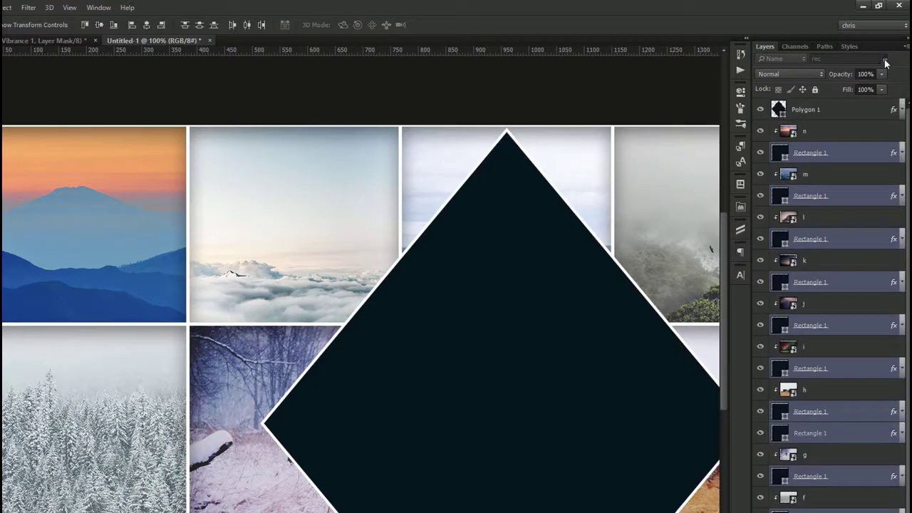
- Change the central diamond's fill color to #0095ff
left_click(852, 109)
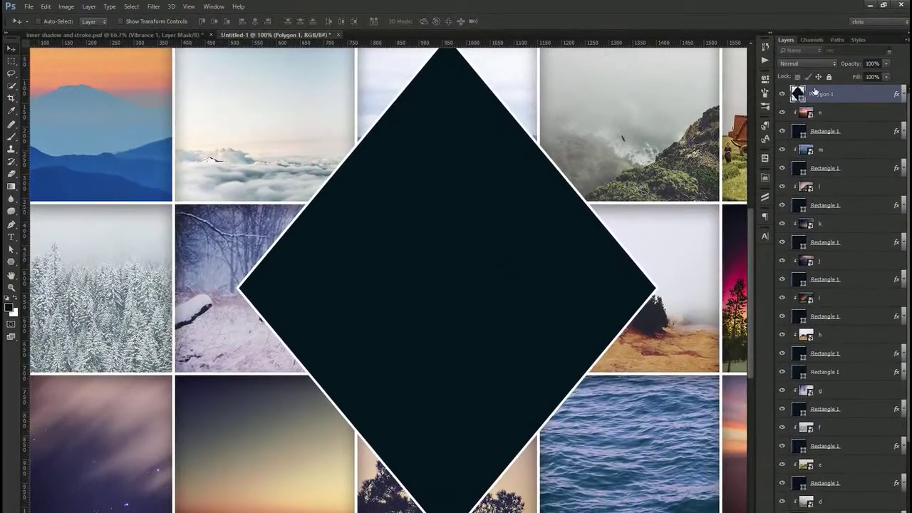
double_click(798, 93)
key("ctrl+v")
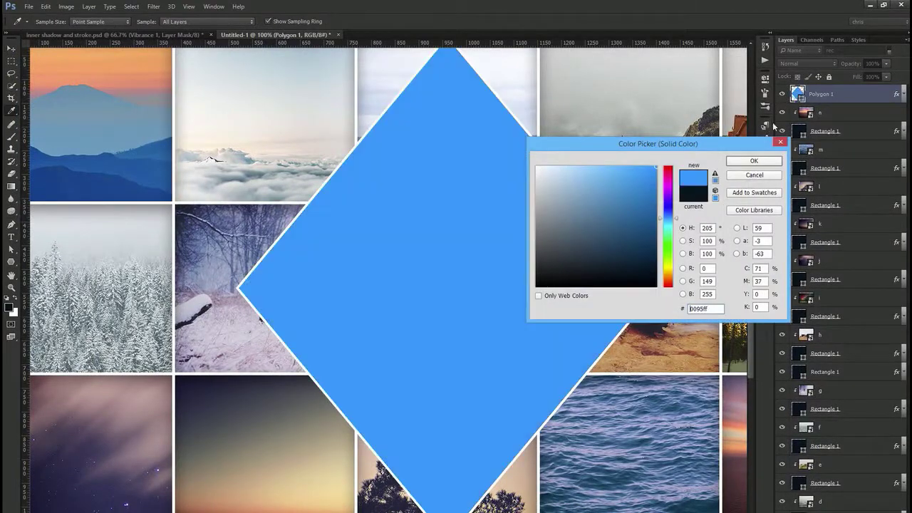
left_click(755, 159)
- Add a Drop Shadow effect to the diamond layer and adjust its distance and size
double_click(870, 93)
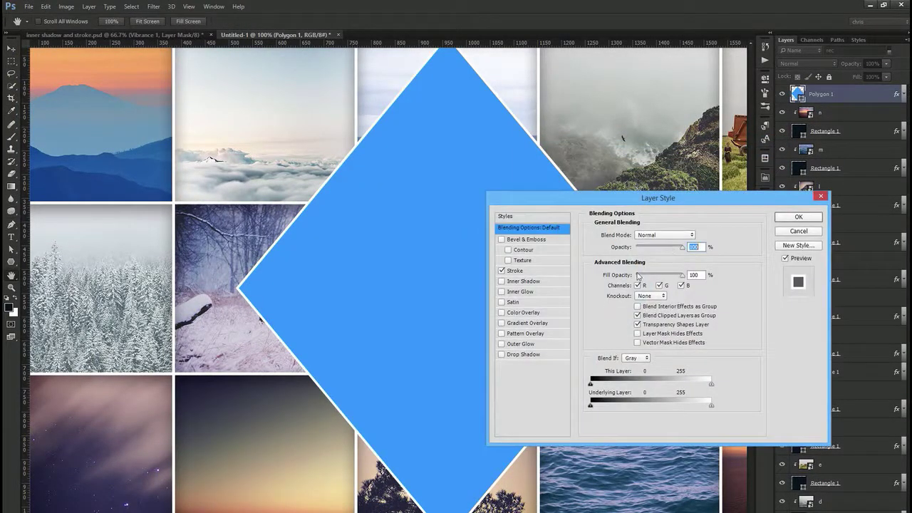
left_click(539, 355)
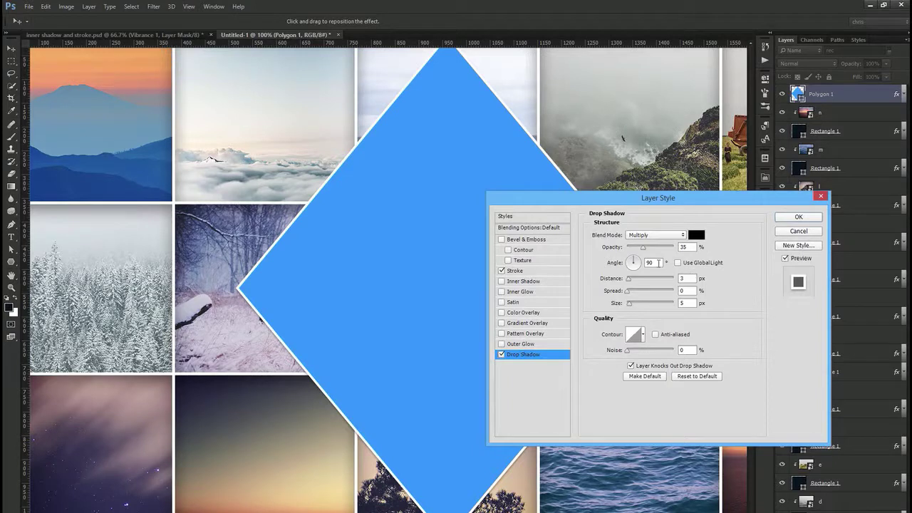
left_click(689, 279)
double_click(690, 304)
- Increase the diamond's stroke size to 8 px and apply the layer style
left_click(542, 271)
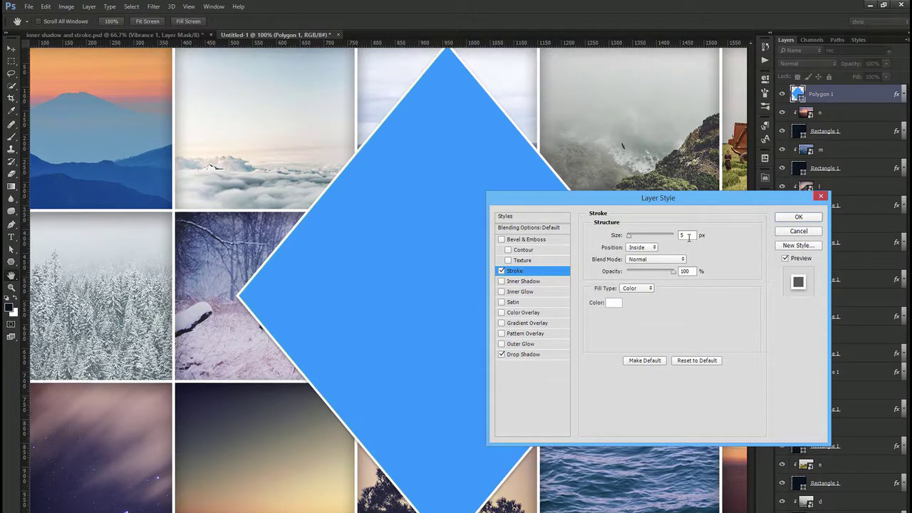
double_click(689, 236)
key("Up")
key("Up")
key("Up")
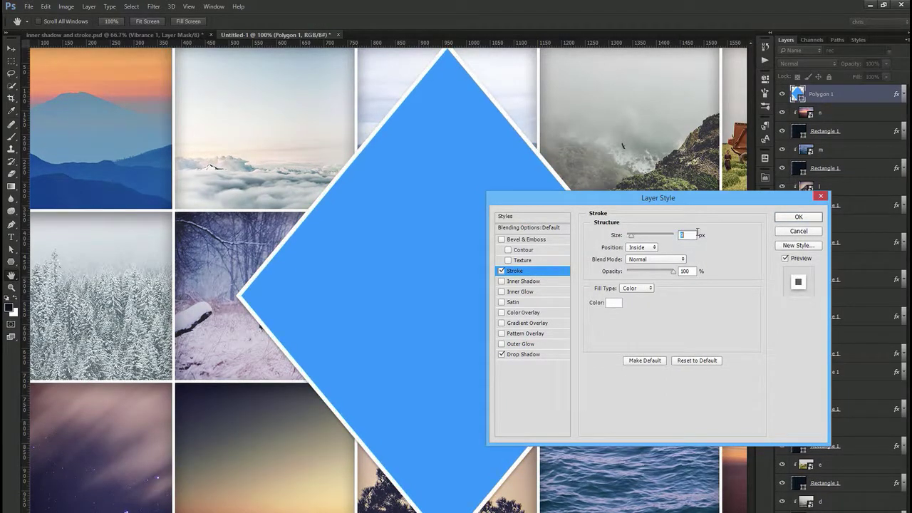
left_click(799, 216)
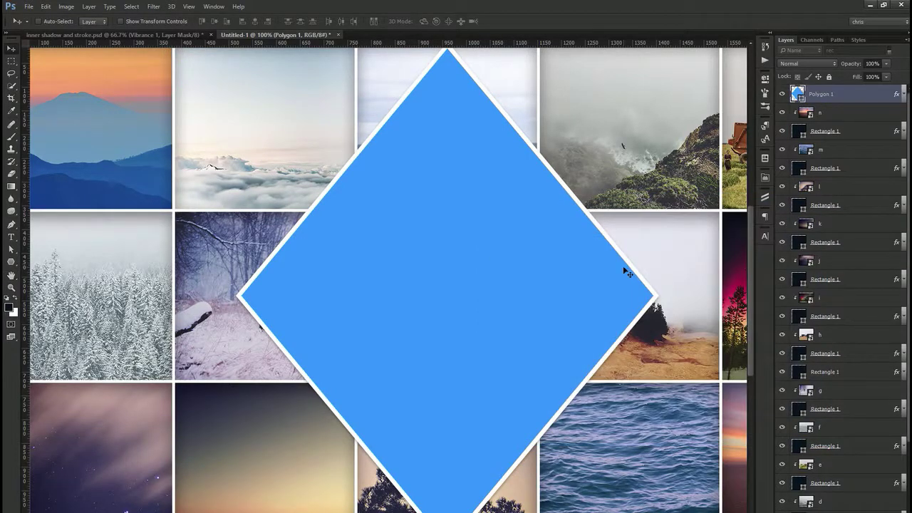
- Place the persons-768683 image from the desktop into the collage and clip it to the diamond
left_click(870, 5)
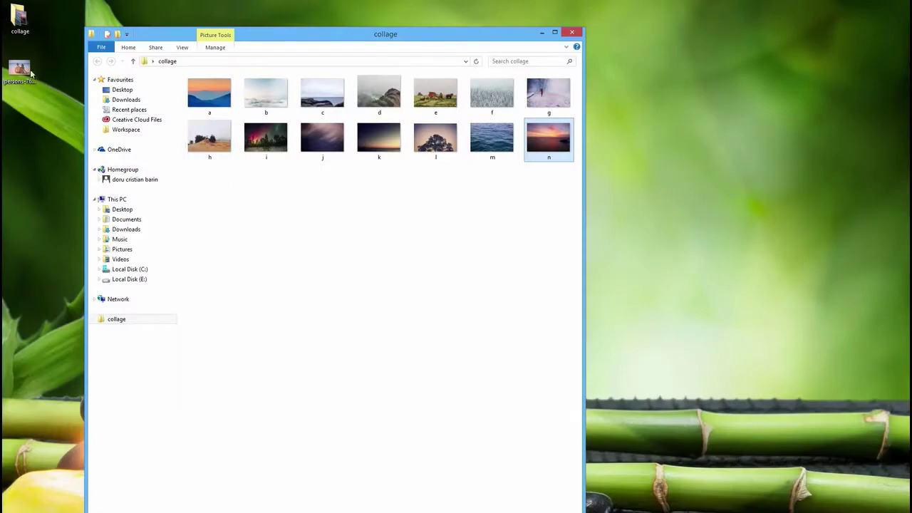
left_click_drag(31, 73, 203, 421)
key("alt+Tab")
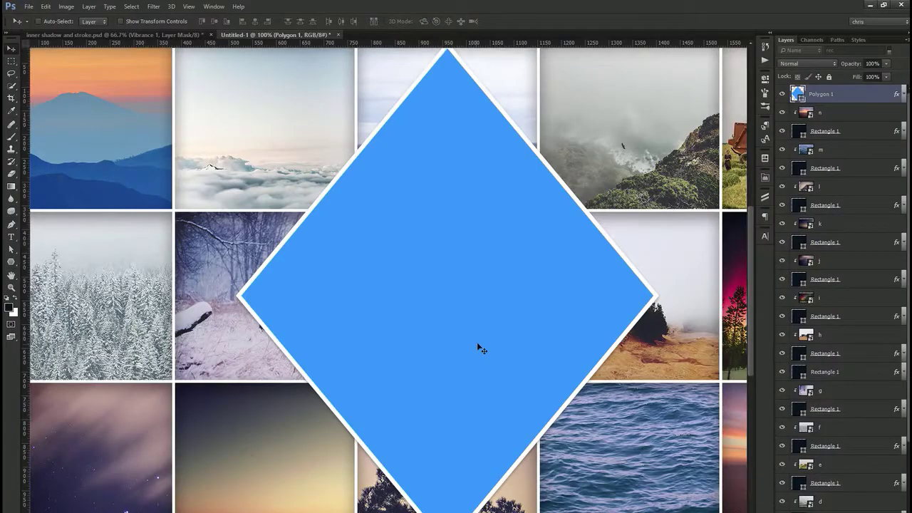
key("Return")
key("ctrl+alt+g")
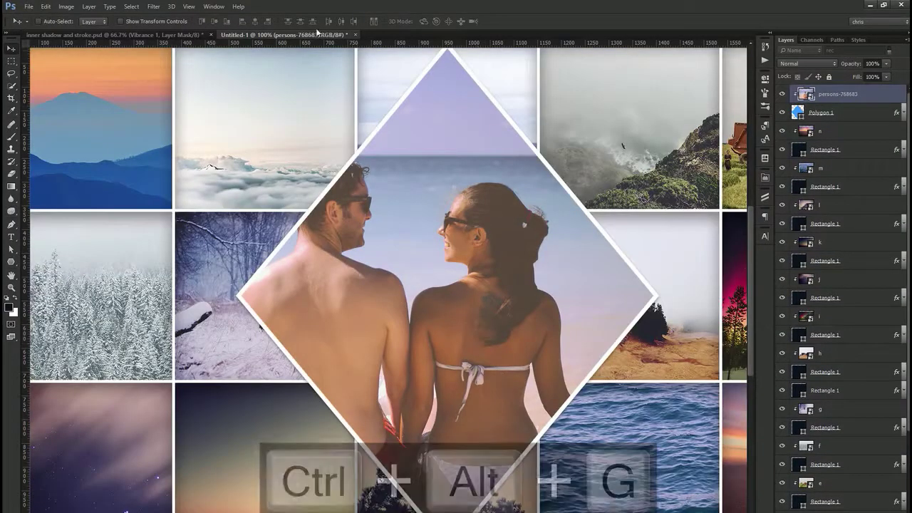
- Center the couple's photo horizontally on the canvas and clear the selection
key("ctrl+a")
left_click(255, 20)
key("ctrl+d")
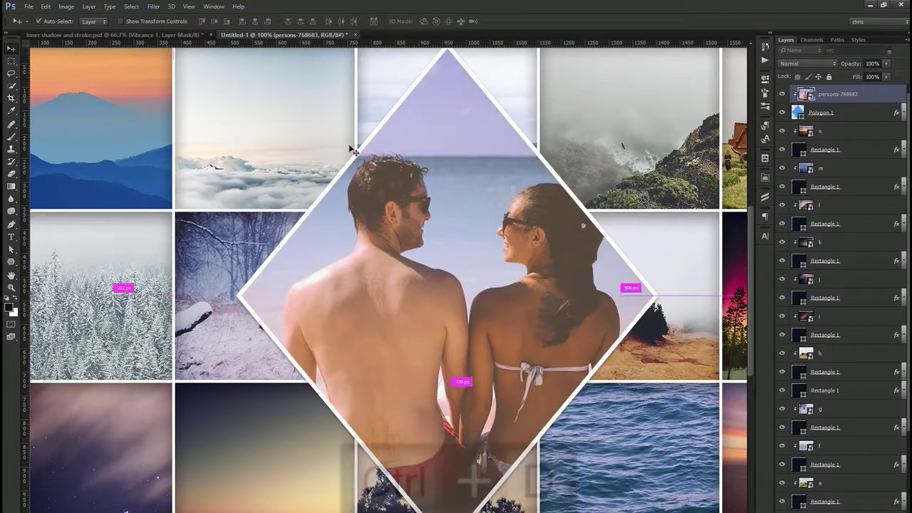
- Add a Vibrance adjustment layer above the couple's photo with vibrance 50 and saturation 30
key("ctrl+minus")
left_click(826, 509)
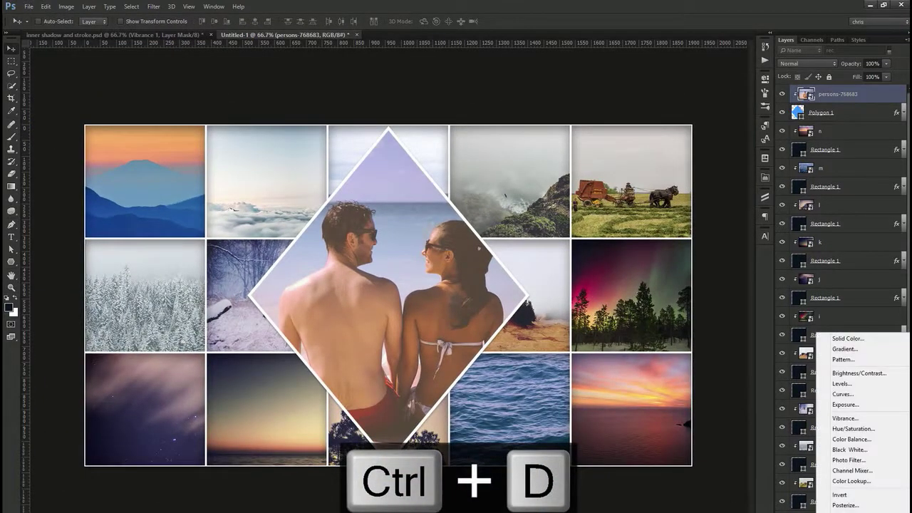
left_click(848, 419)
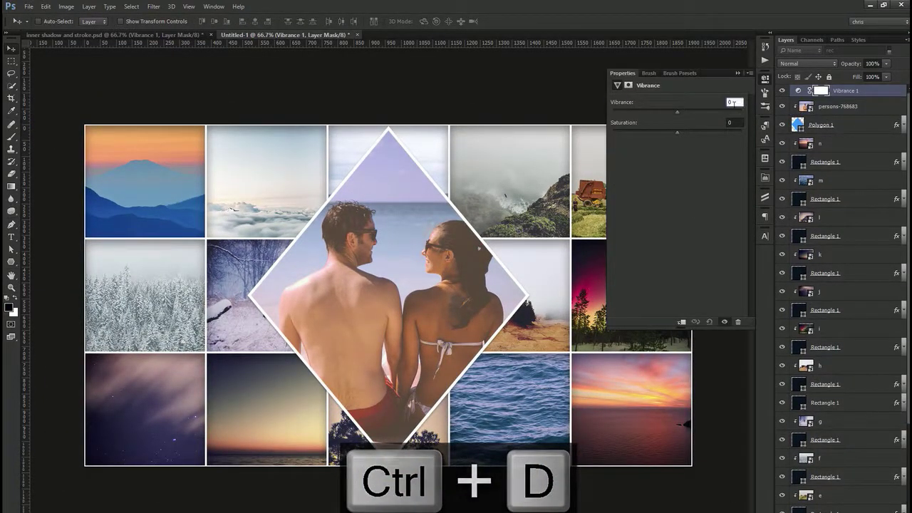
type("50")
key("Tab")
type("30")
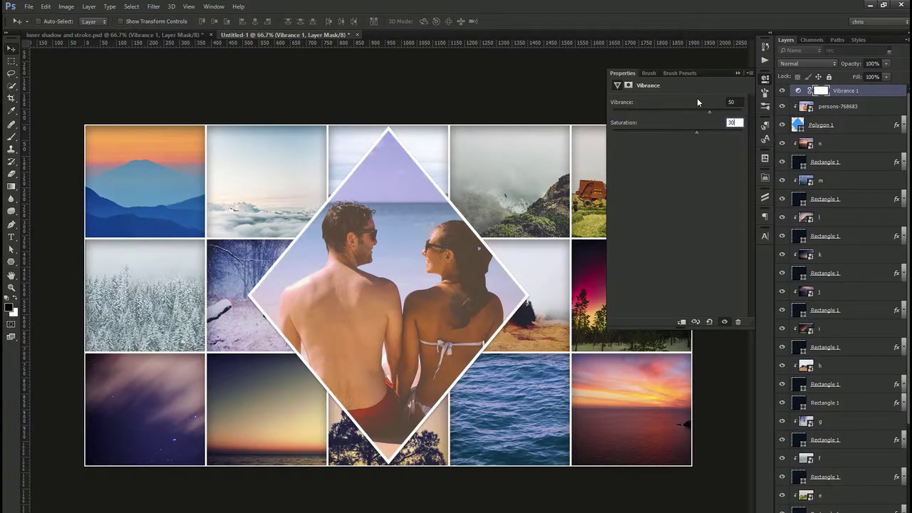
key("Return")
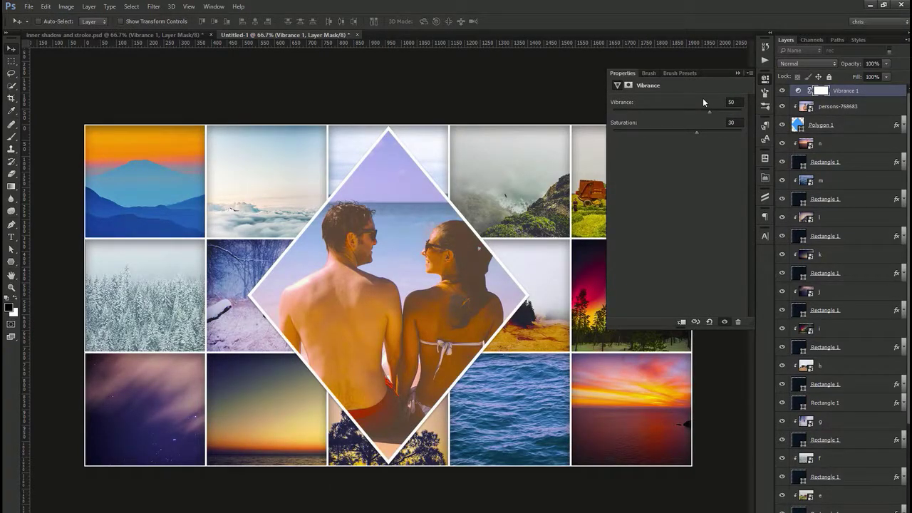
- Add a Black & White adjustment layer above layer n, beneath the diamond
left_click(766, 79)
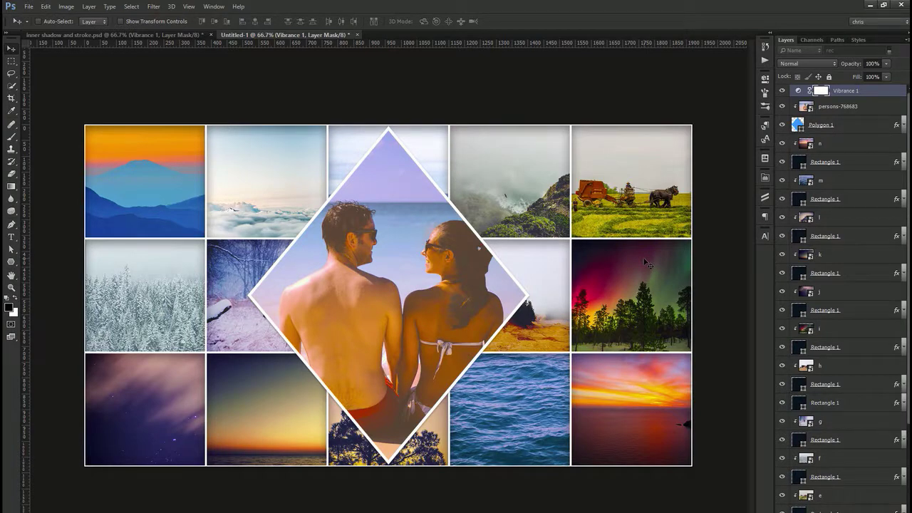
left_click(847, 142)
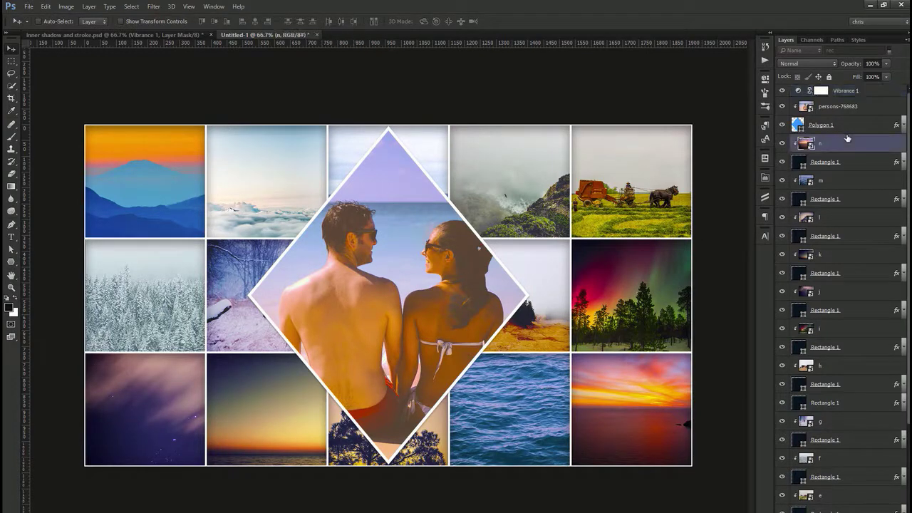
left_click(819, 507)
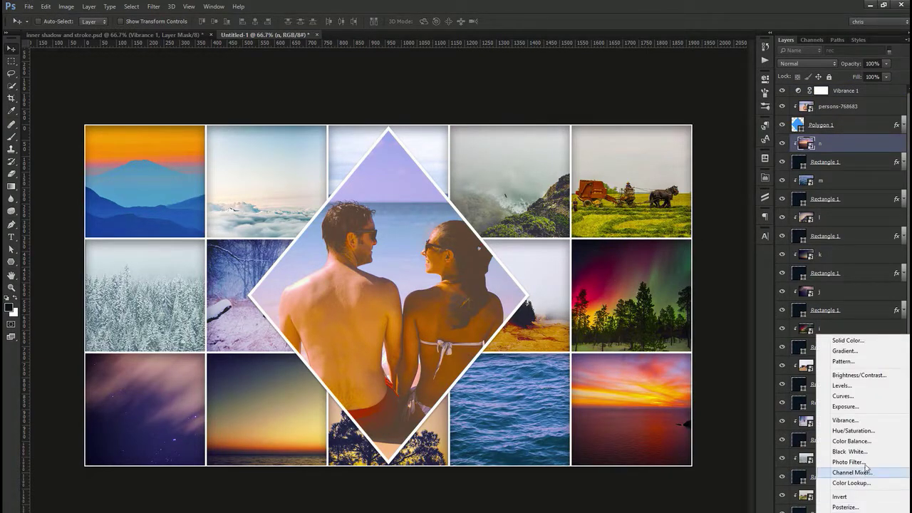
left_click(837, 456)
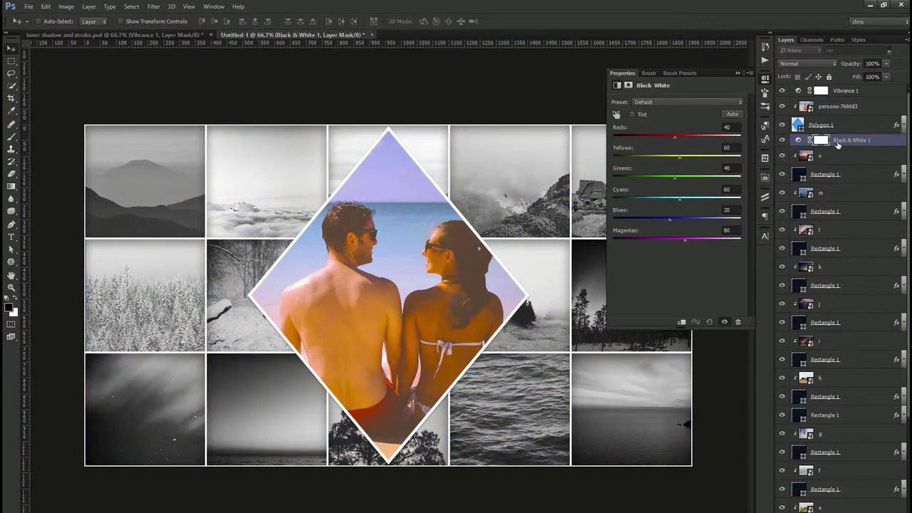
left_click(767, 80)
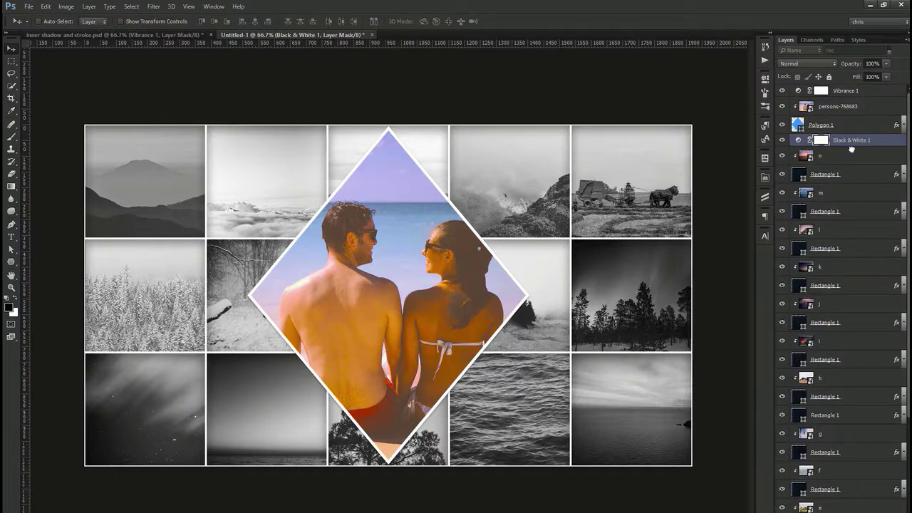
- Try the Black & White adjustment above layer i and above layer l in the stack, and delete the adjustment layer
left_click_drag(857, 141, 854, 324)
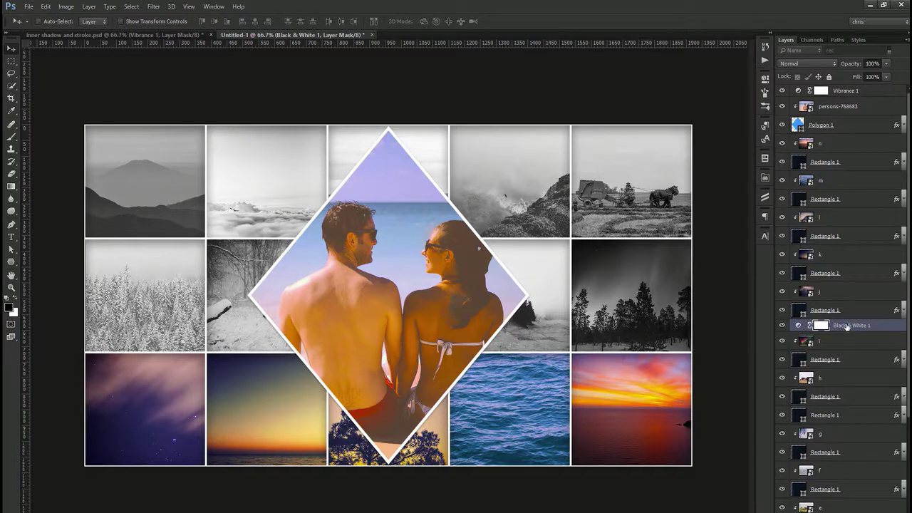
left_click_drag(838, 212, 839, 214)
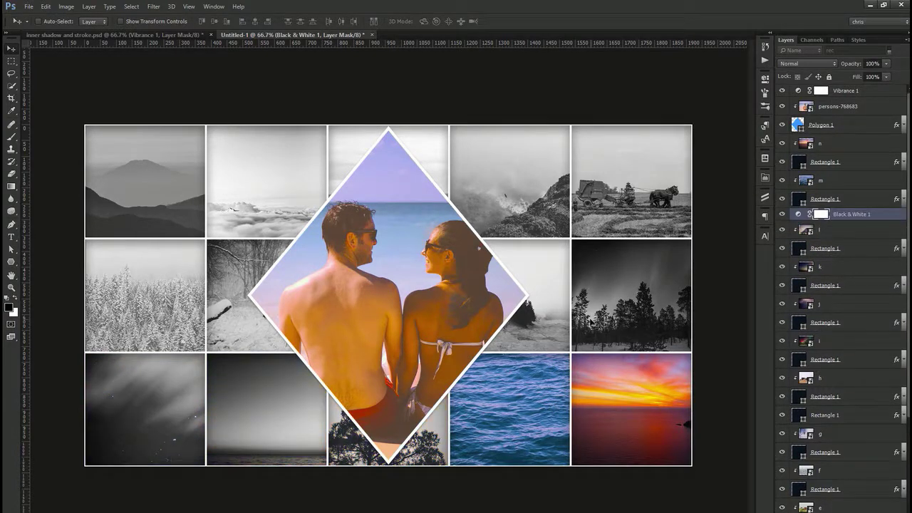
key("Delete")
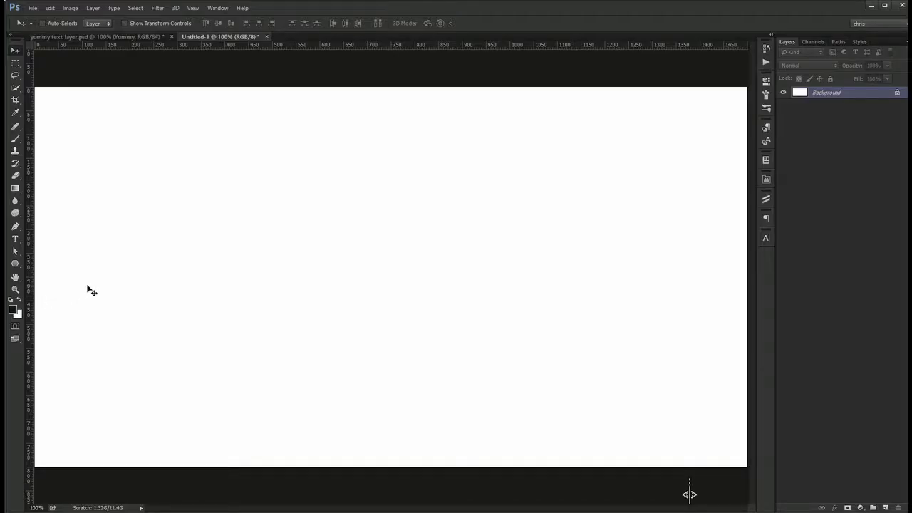
- Examine the text effect in yummy text layer.psd in full screen, and the layer effects on both Yummy text layers
left_click(121, 38)
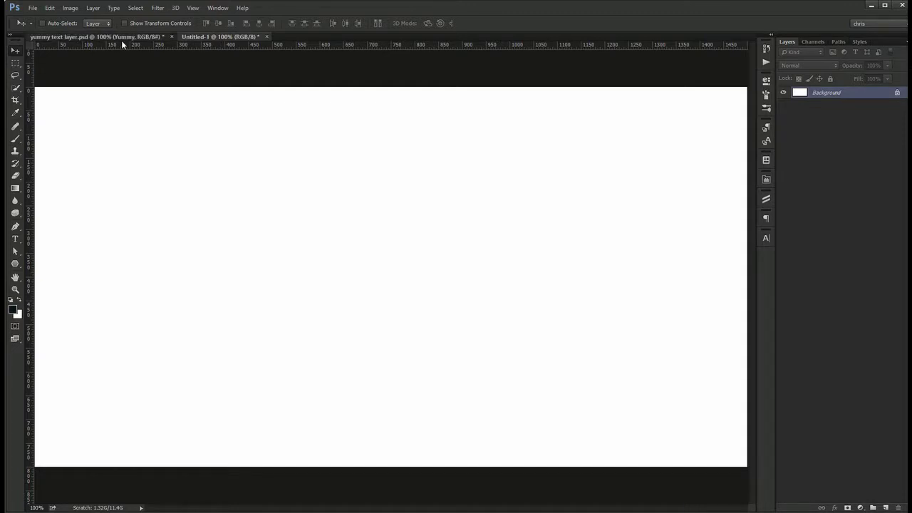
key("f")
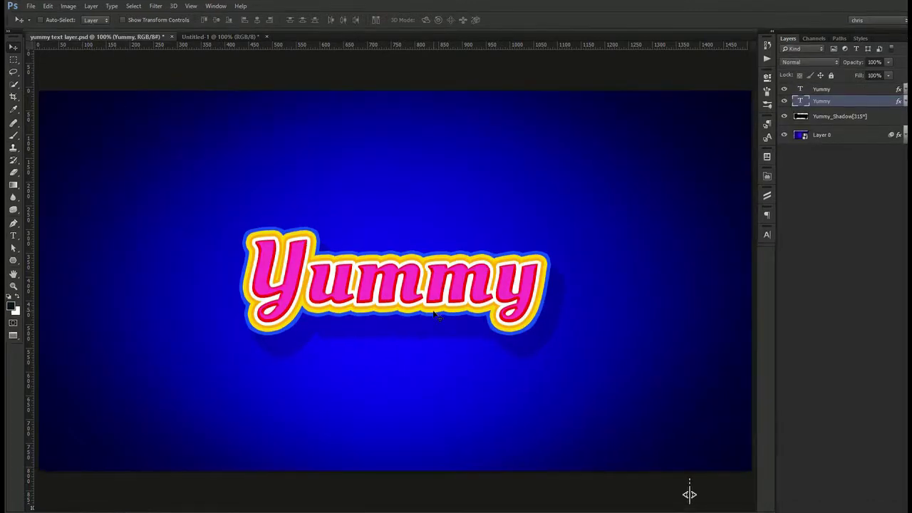
key("f")
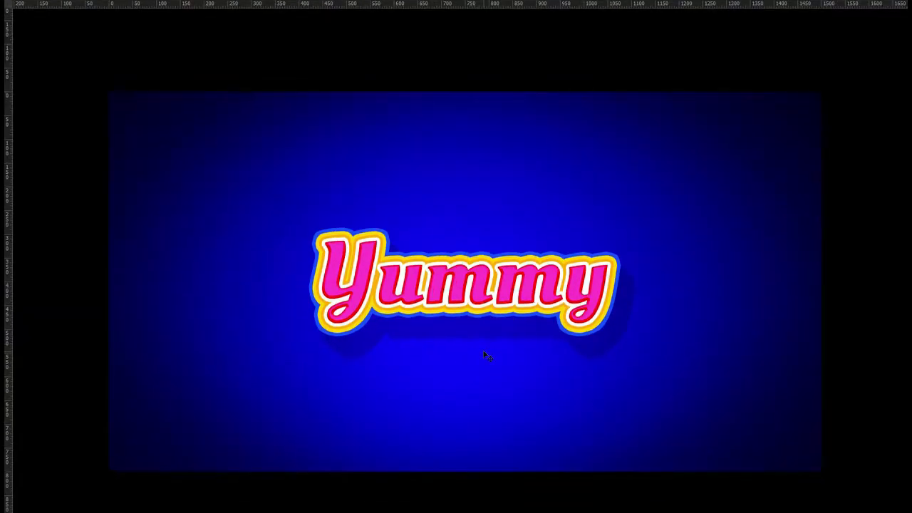
key("f")
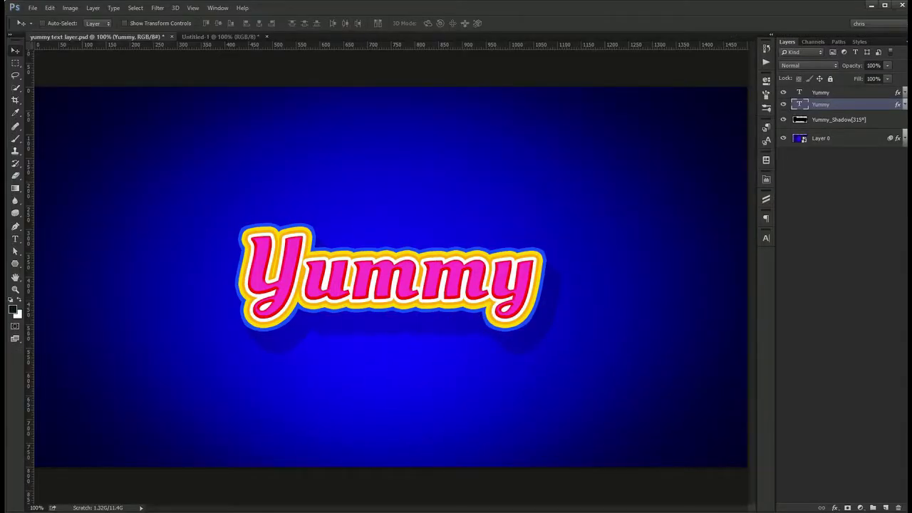
left_click(904, 104)
left_click(904, 92)
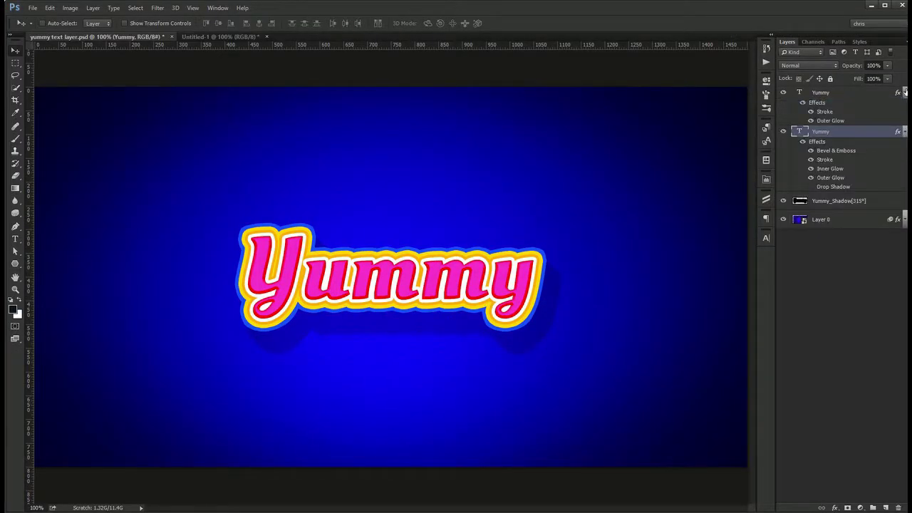
left_click(904, 91)
left_click(905, 104)
left_click(873, 96)
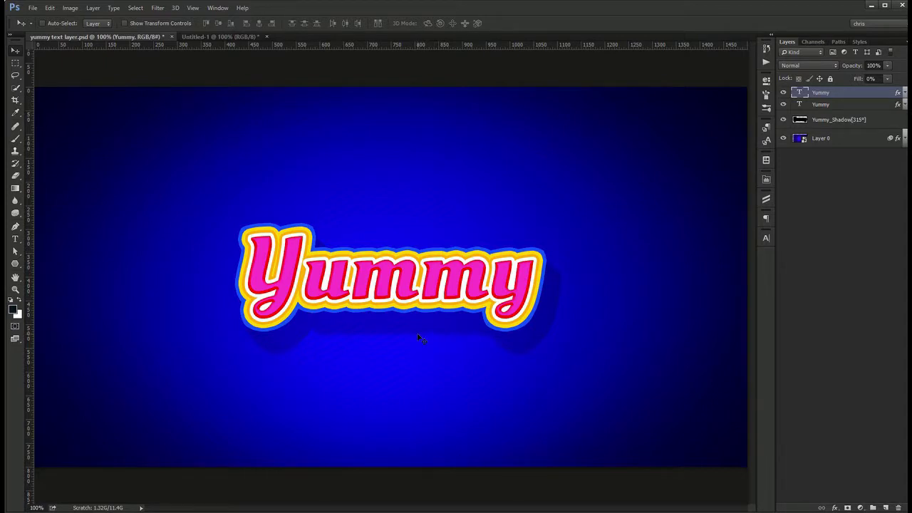
- Switch to the blank Untitled-1 document and check its canvas size without changing it
left_click(218, 38)
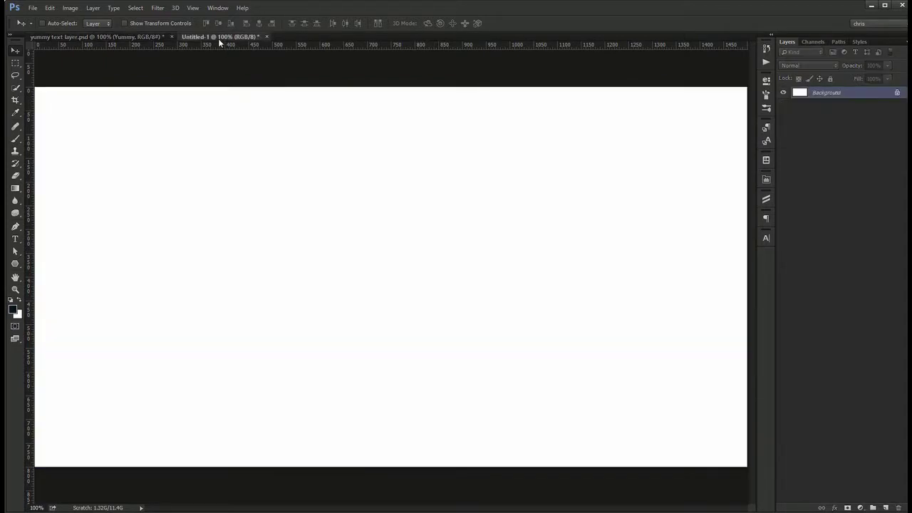
key("ctrl+alt+c")
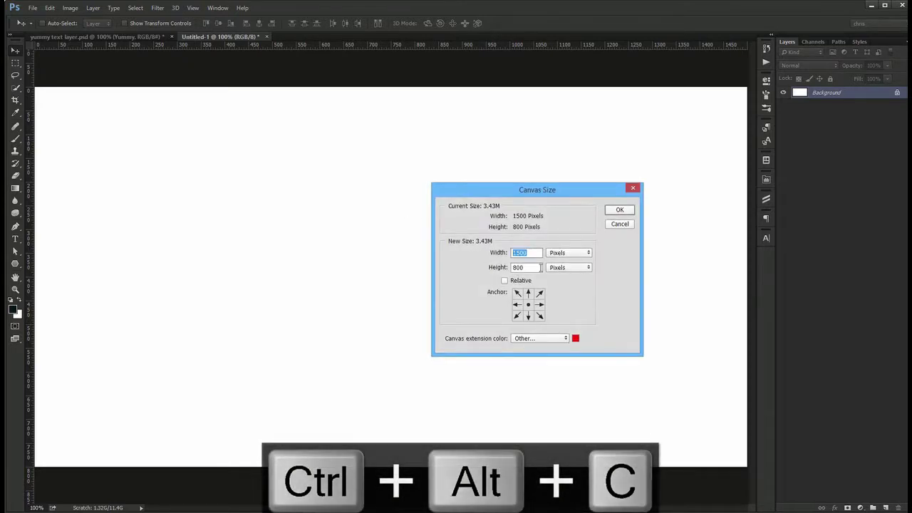
key("Tab")
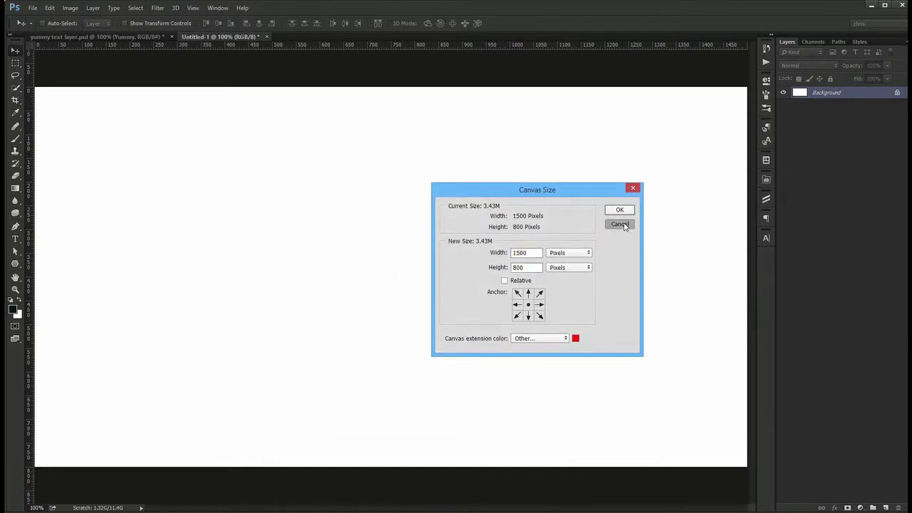
left_click(620, 224)
- Convert the Background to a regular layer named Layer 0 and give it a Color Overlay of #4335cb
double_click(850, 94)
key("Return")
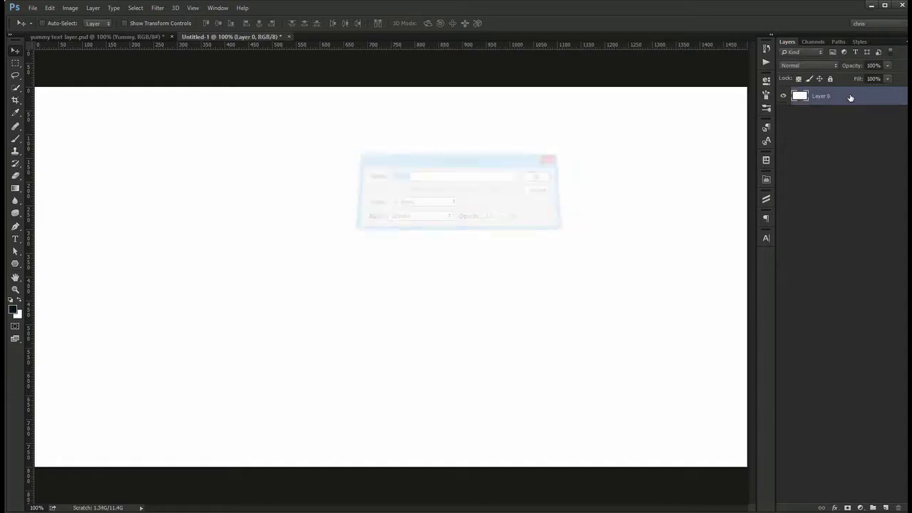
left_click(834, 507)
left_click(878, 458)
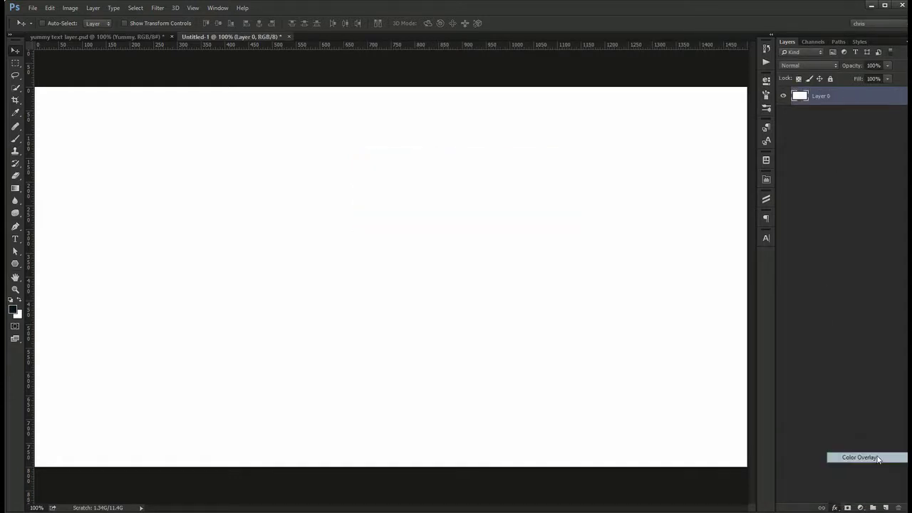
left_click(698, 236)
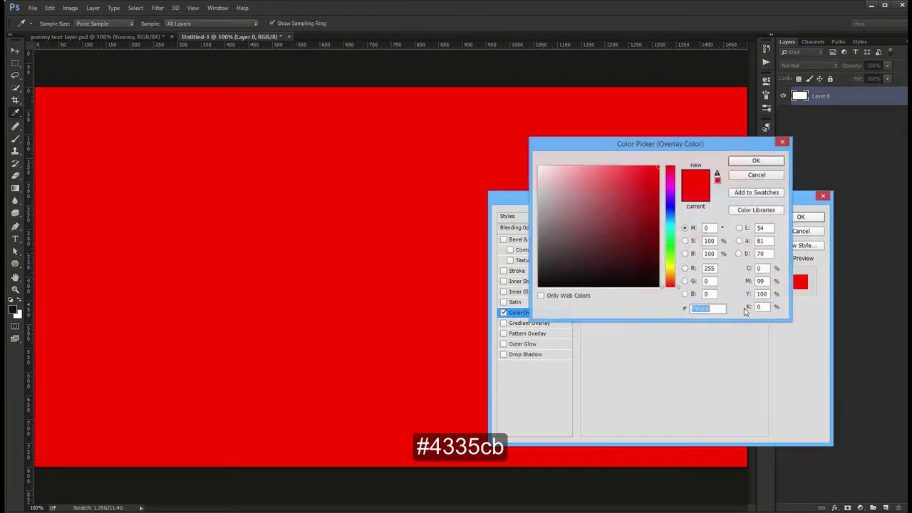
type("4335cb")
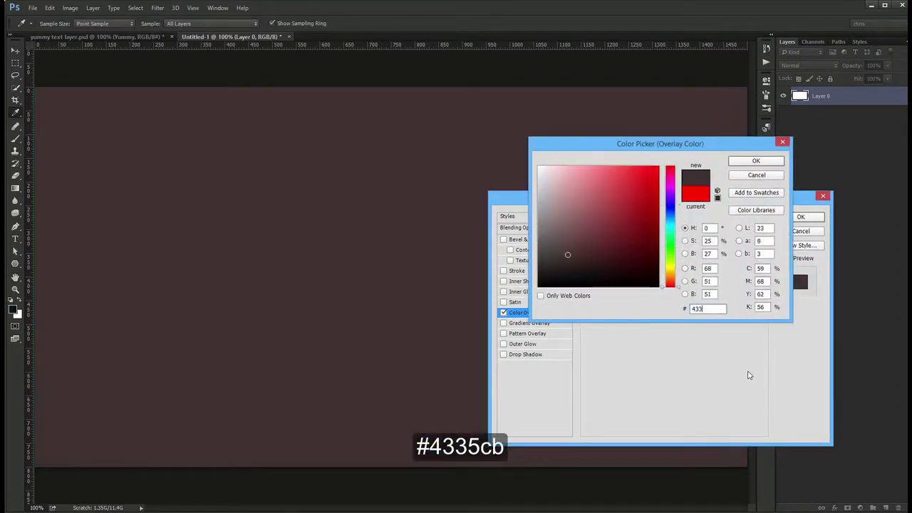
key("Return")
key("Return")
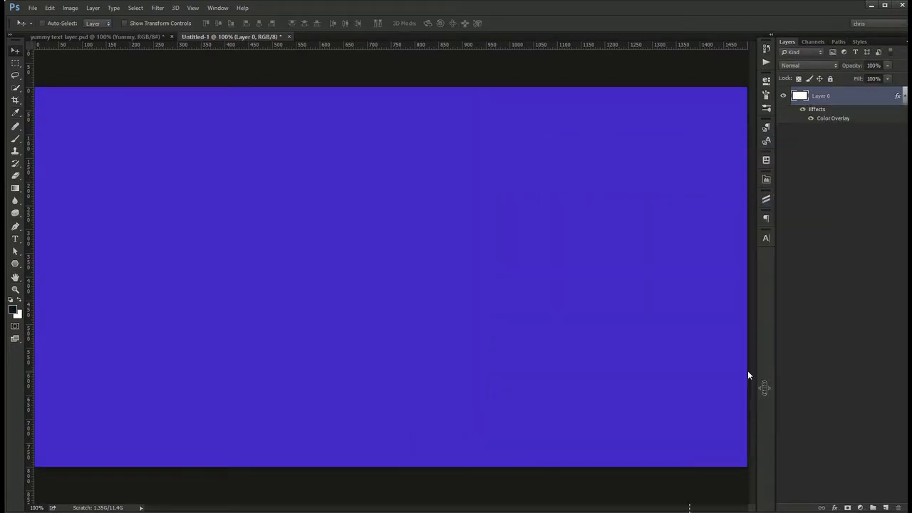
- Convert Layer 0 to a smart object and open the Lighting Effects filter for it
right_click(846, 105)
left_click(832, 182)
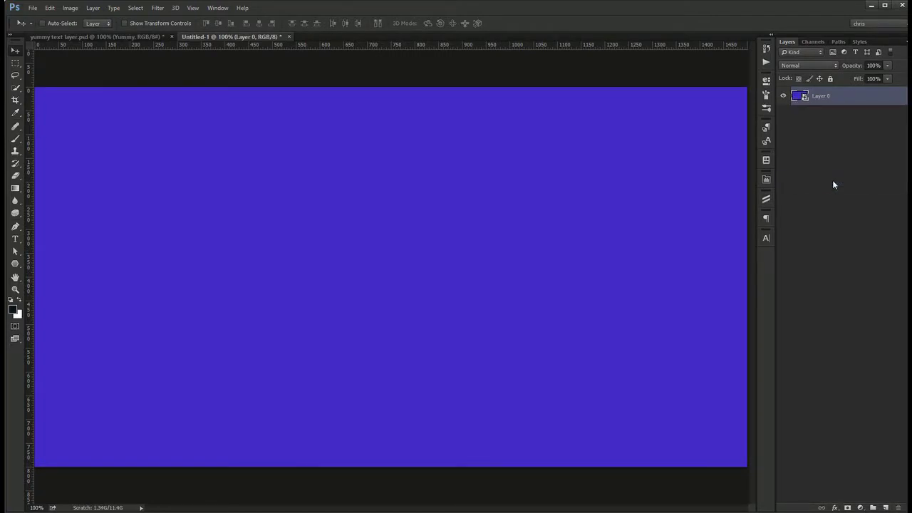
left_click(158, 8)
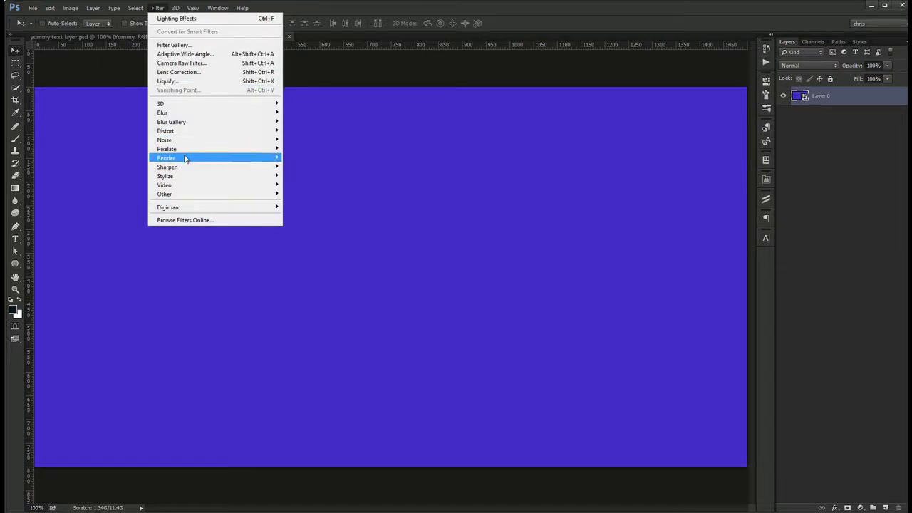
mouse_move(186, 157)
left_click(110, 225)
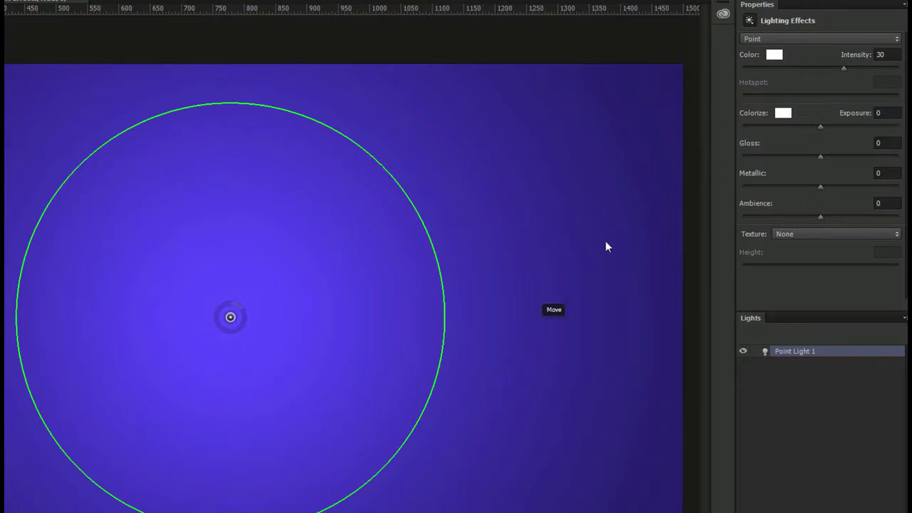
- Try the Spot light type and return the light to Point
left_click(846, 38)
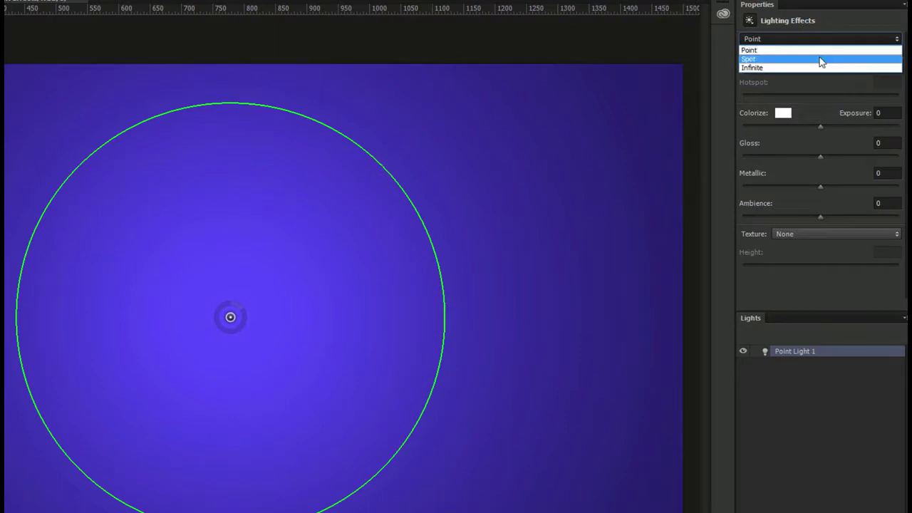
left_click(822, 59)
left_click(834, 39)
left_click(798, 51)
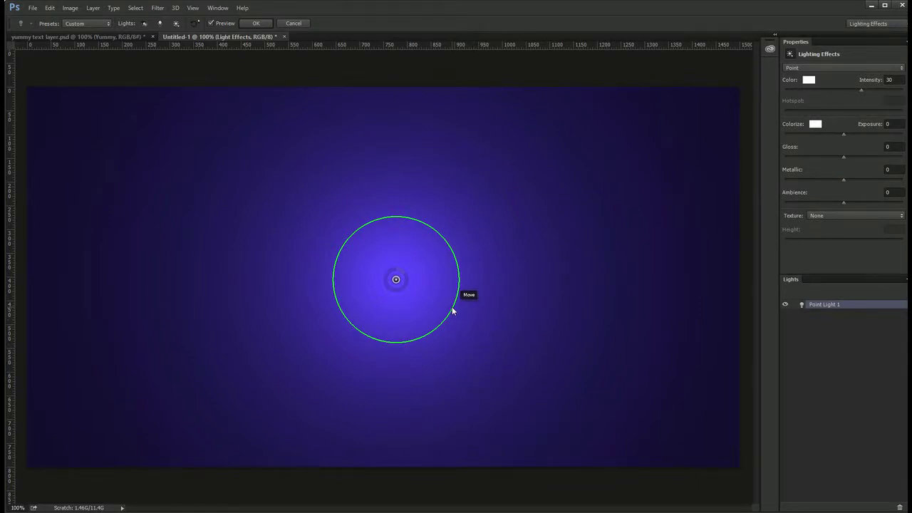
- Enlarge the point light to about 490 px in diameter and place it slightly above and right of the canvas center
left_click_drag(453, 307, 482, 307)
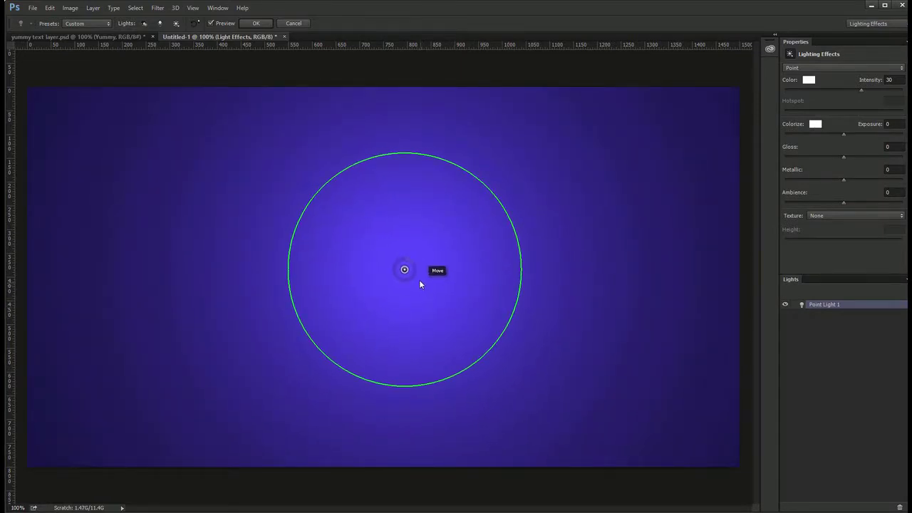
mouse_move(414, 269)
left_click_drag(416, 266, 410, 268)
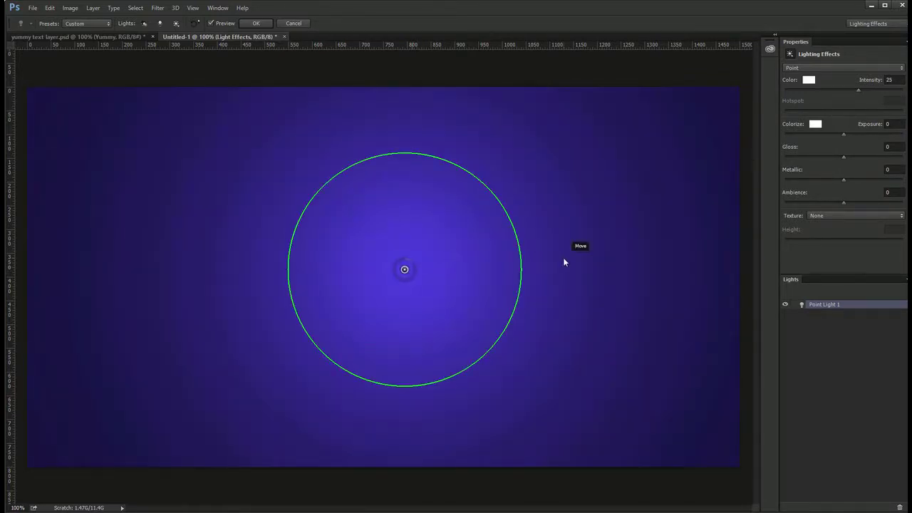
- Apply the Lighting Effects filter with intensity 30, and reopen the smart filter to check its settings
left_click_drag(857, 91, 860, 91)
type("30")
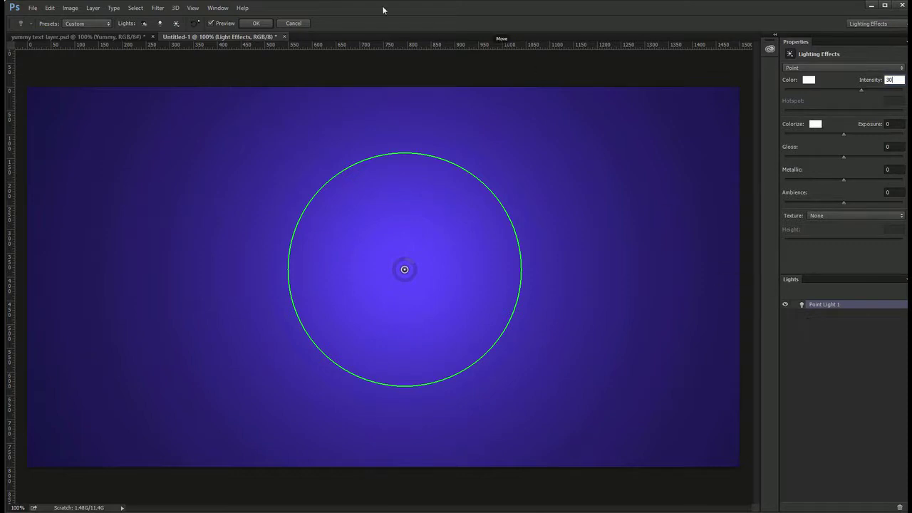
key("Return")
key("Return")
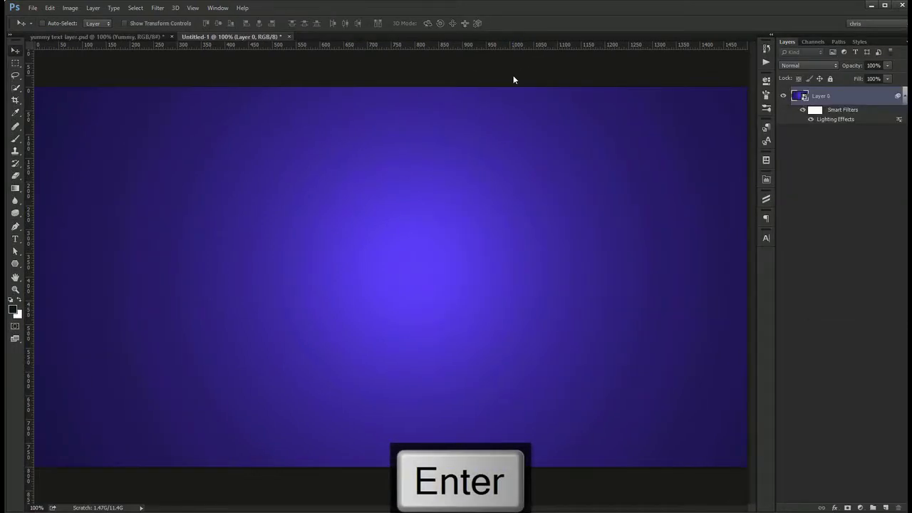
double_click(840, 119)
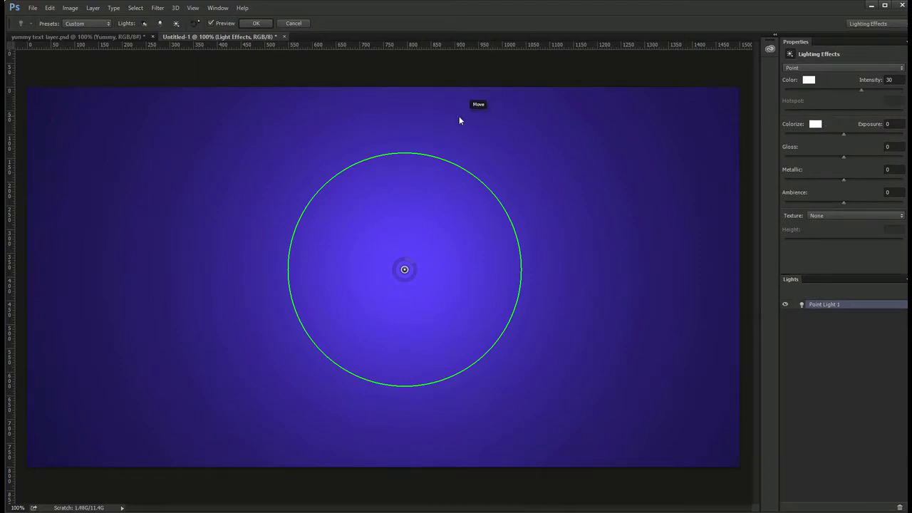
left_click(254, 24)
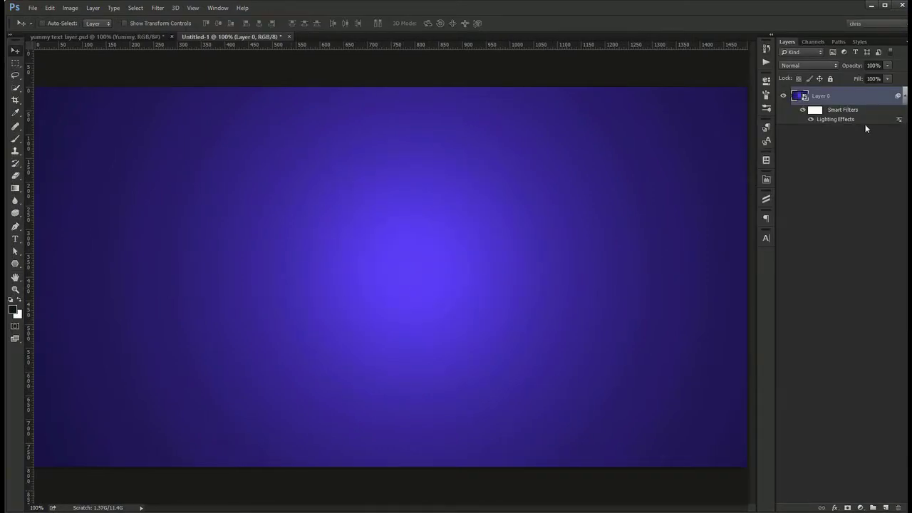
- Switch to the Subtle Patterns website in Firefox and download the Confectionary pattern as confectionary.zip
left_click(767, 199)
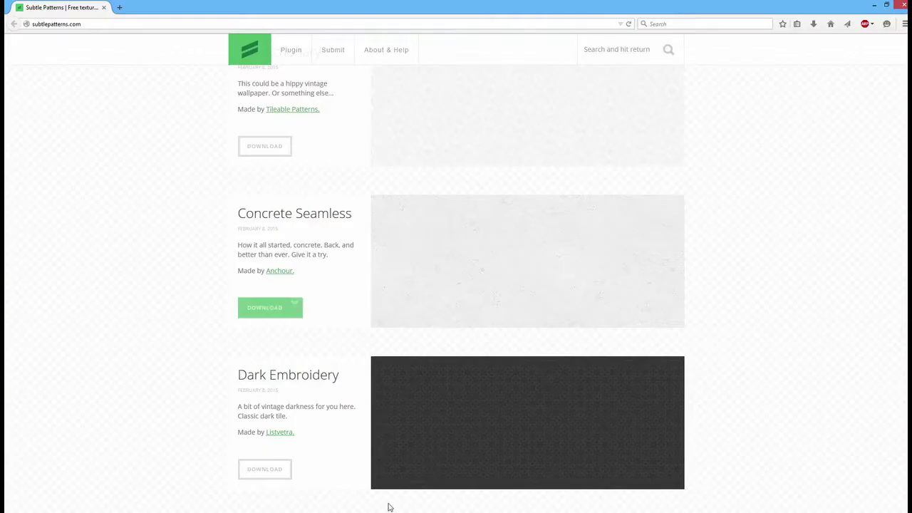
scroll(249, 380, "up", 4)
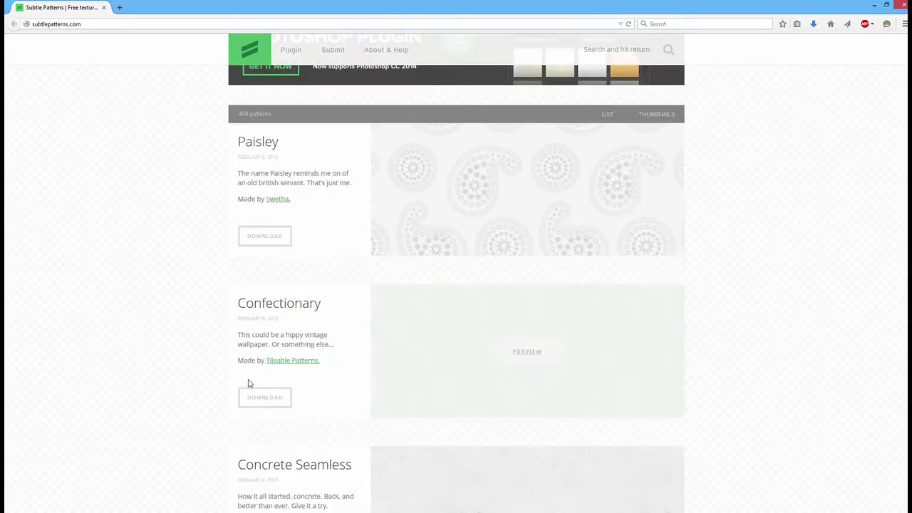
left_click(265, 397)
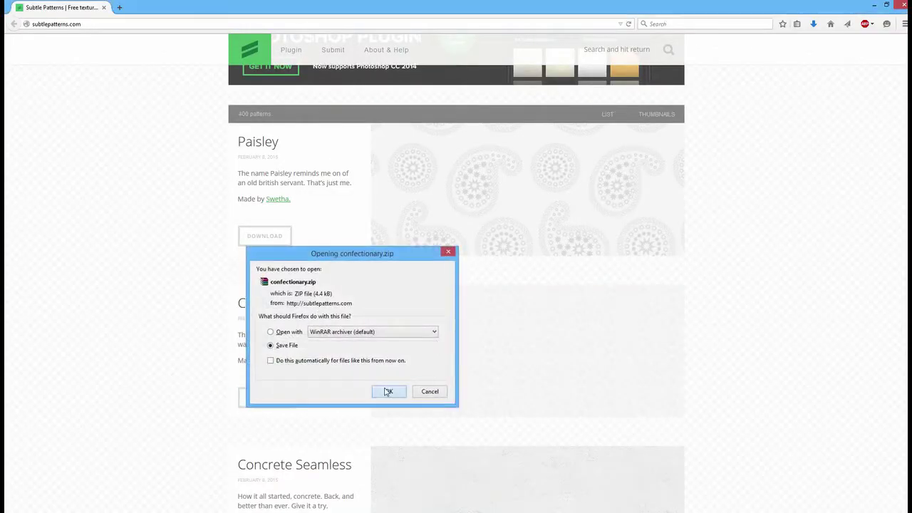
left_click(387, 387)
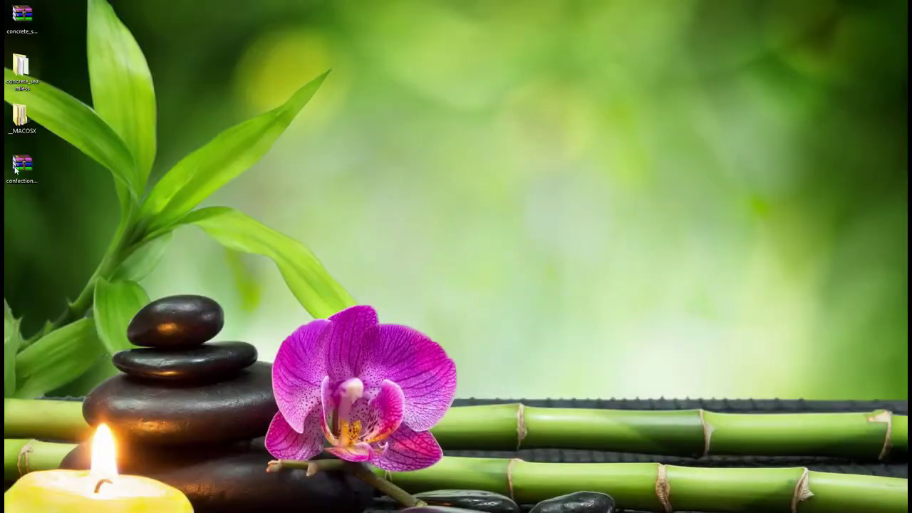
- Extract confectionary.zip on the desktop and open the confectionary image from its folder in Adobe Photoshop CC 2014
right_click(12, 159)
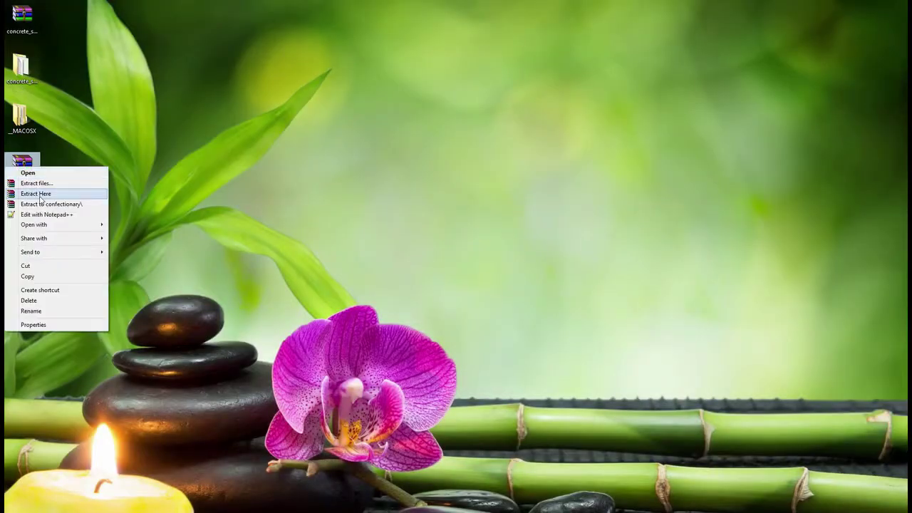
left_click(40, 192)
double_click(22, 217)
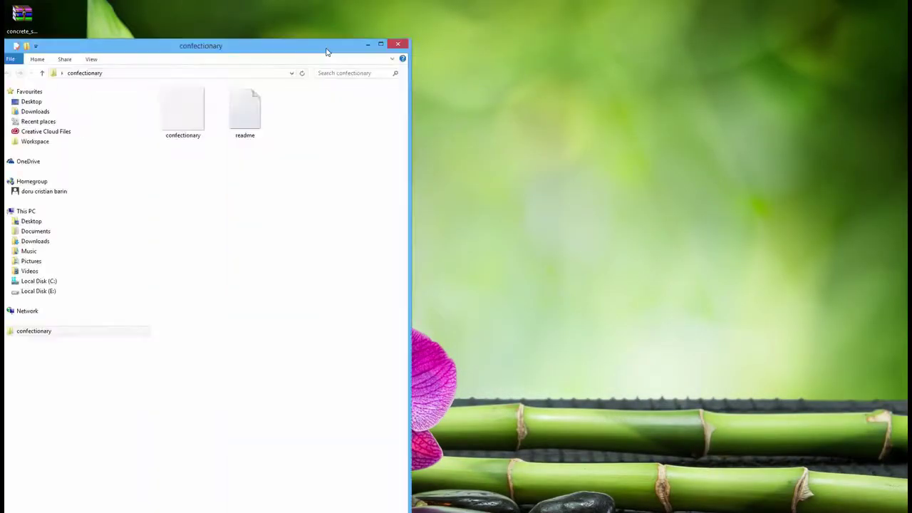
left_click_drag(203, 45, 278, 45)
right_click(265, 117)
mouse_move(200, 285)
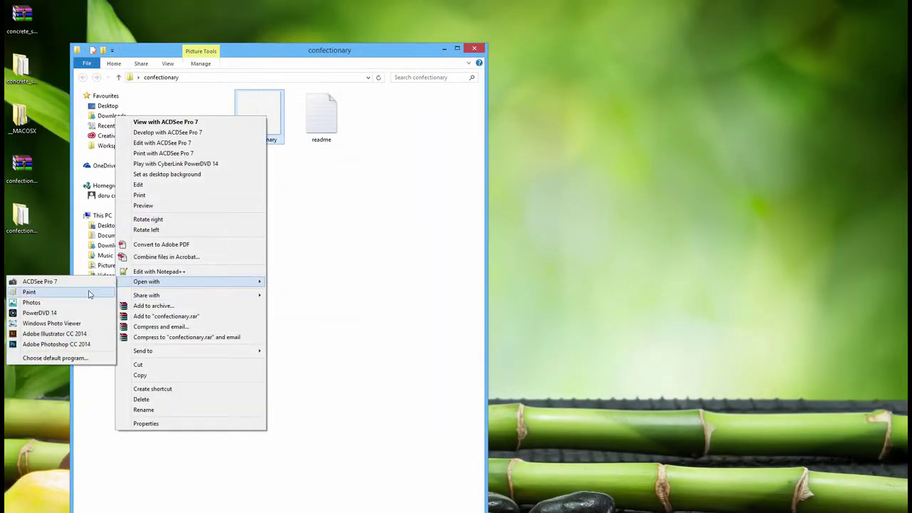
left_click(57, 343)
- Define the open image as a pattern named confectionary.png and close the image file
left_click(50, 8)
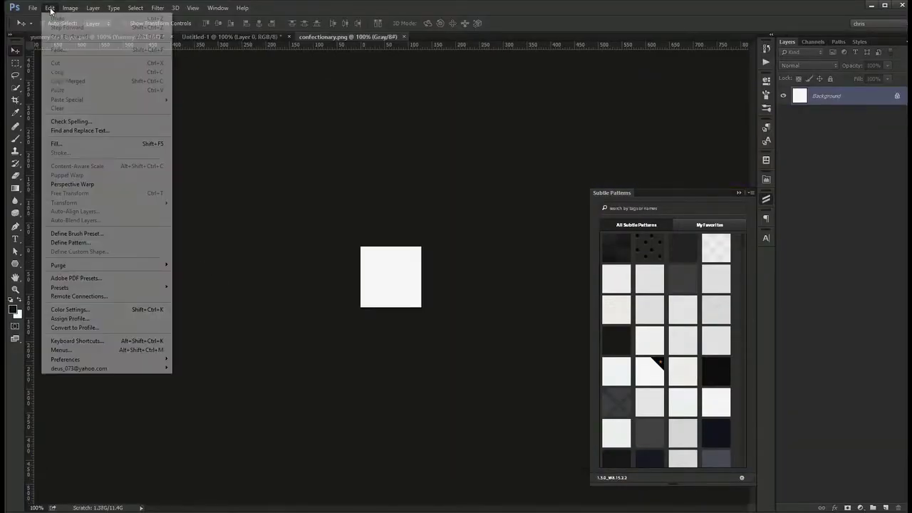
left_click(90, 242)
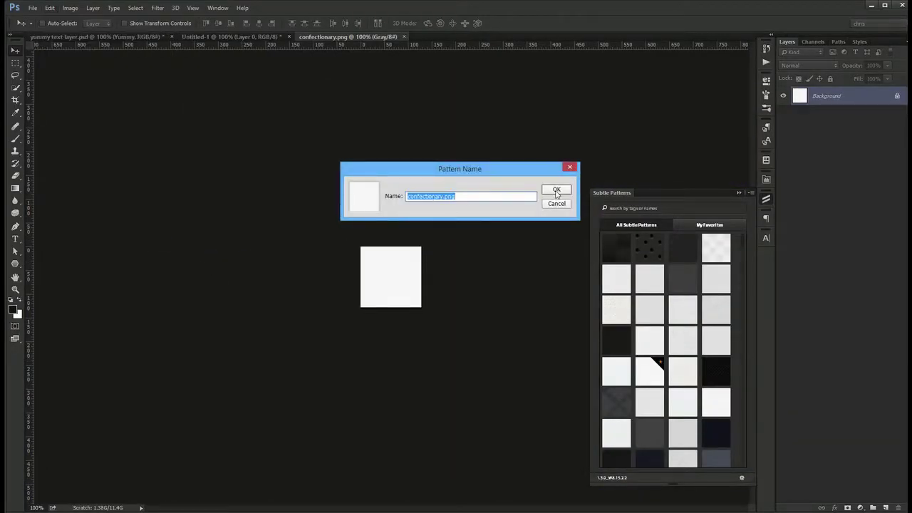
left_click(557, 190)
key("ctrl+w")
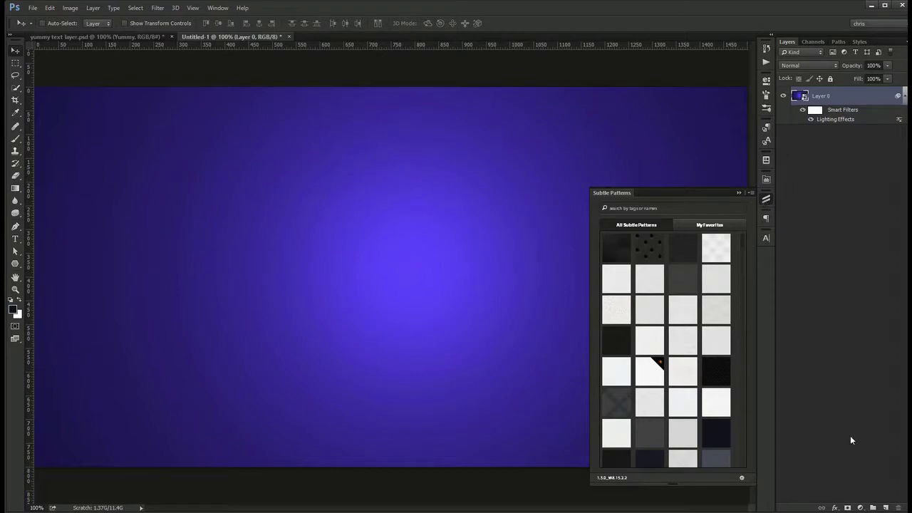
- Add a Pattern Overlay to Layer 0 using the new confectionary pattern with the Color Burn blend mode
left_click(835, 507)
left_click(841, 456)
left_click(659, 269)
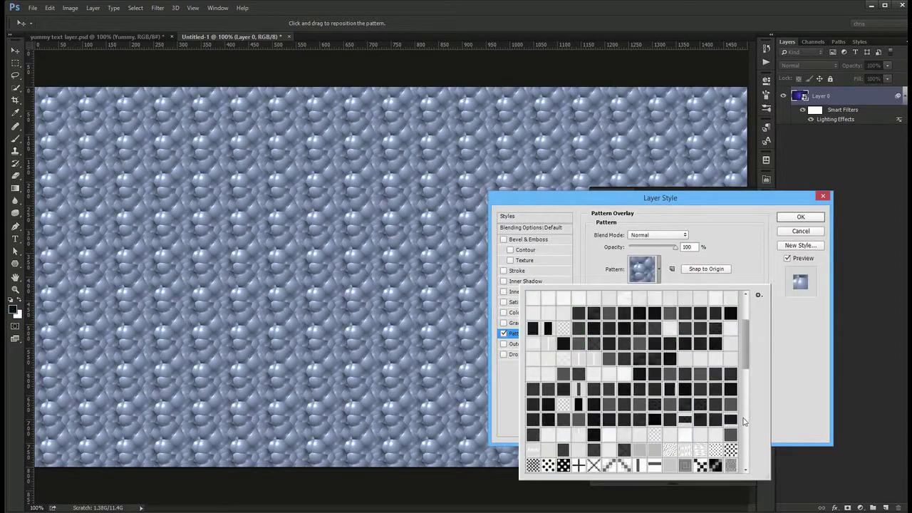
scroll(741, 420, "down", 5)
left_click(686, 467)
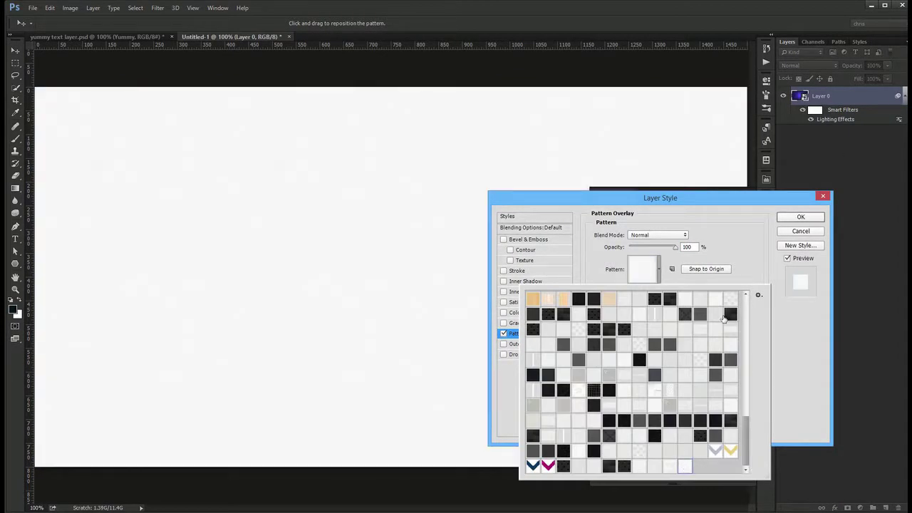
left_click(736, 243)
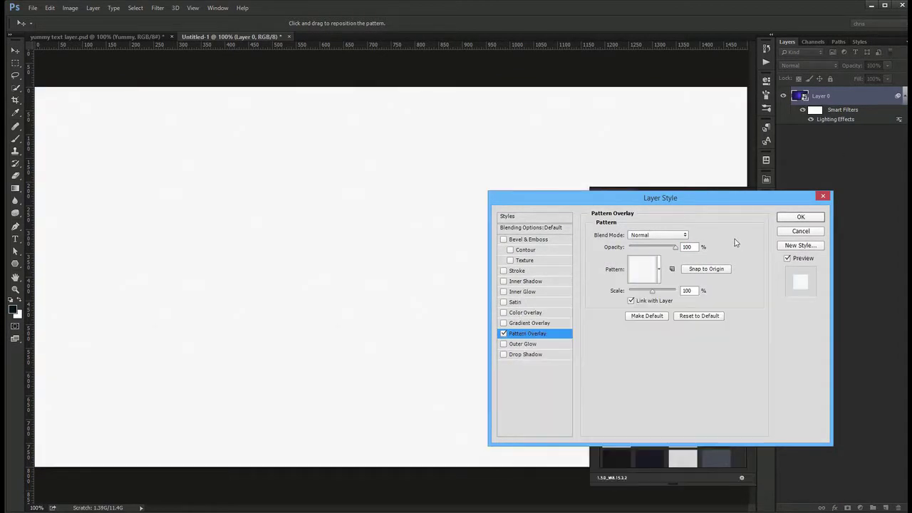
left_click(658, 238)
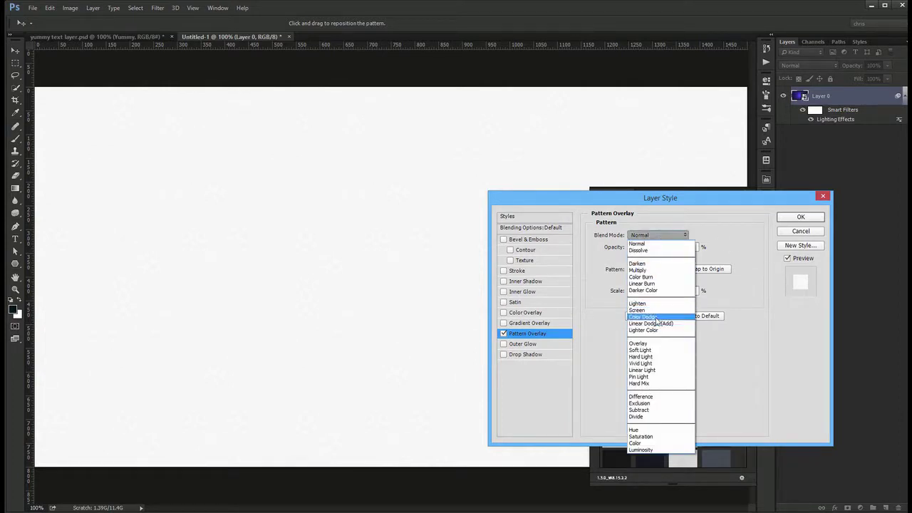
left_click(650, 276)
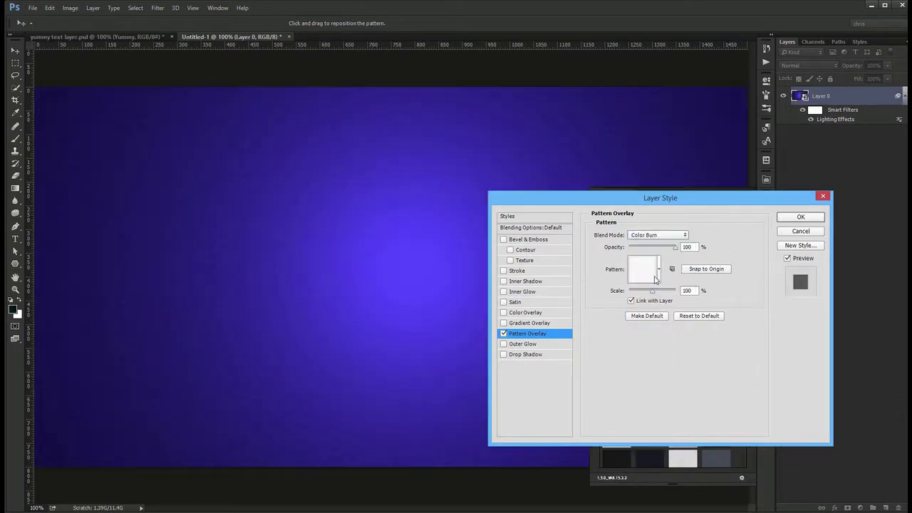
key("Return")
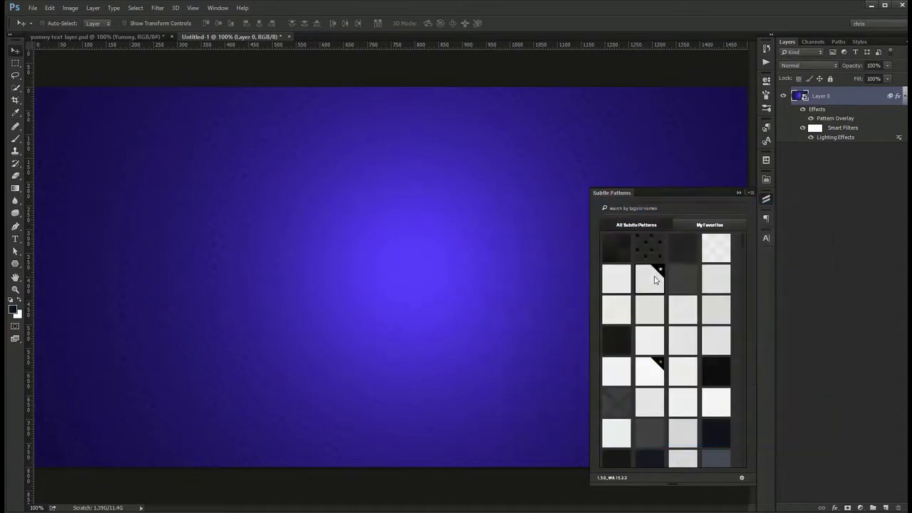
left_click(766, 201)
- Apply the Camera Raw Filter to Layer 0 with a post-crop vignetting amount of -30
left_click(157, 8)
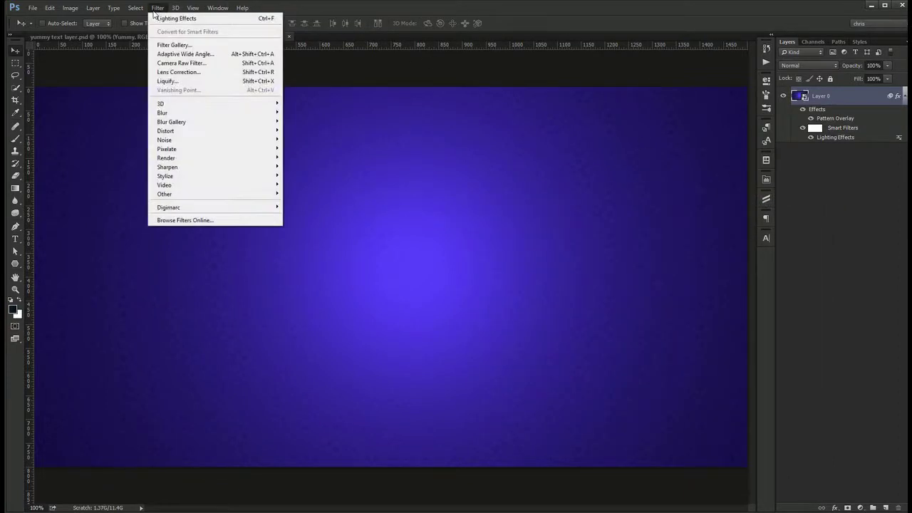
left_click(193, 62)
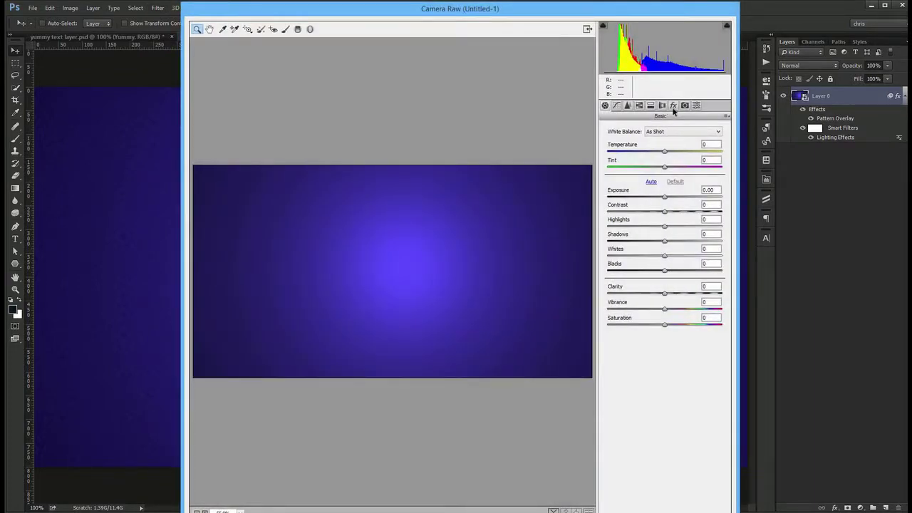
left_click(671, 107)
left_click(711, 221)
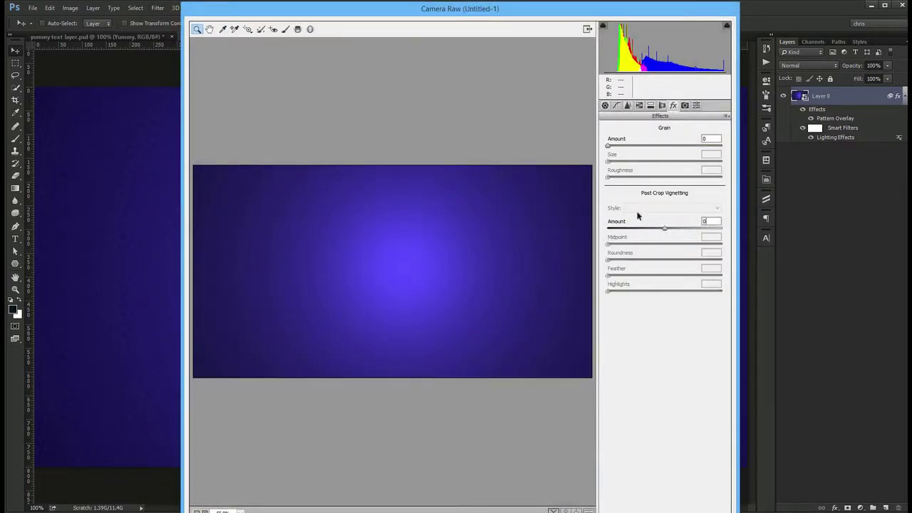
type("-30")
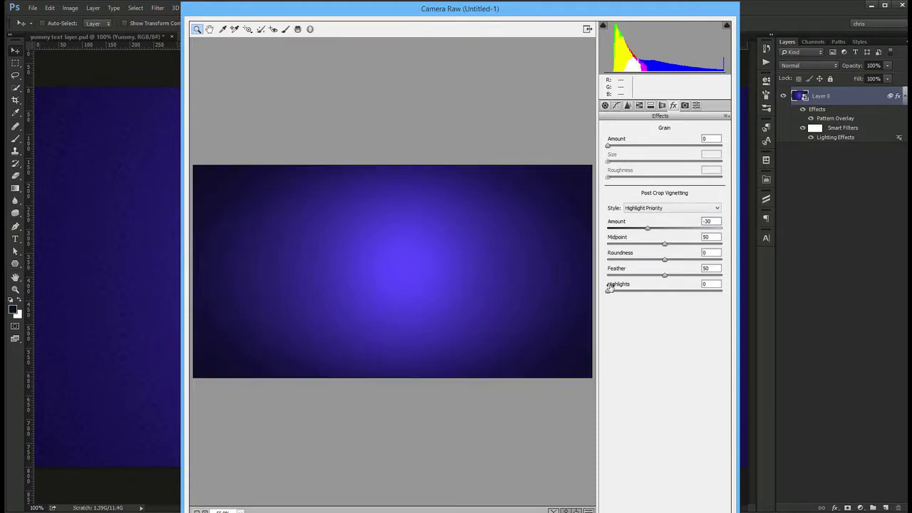
key("Return")
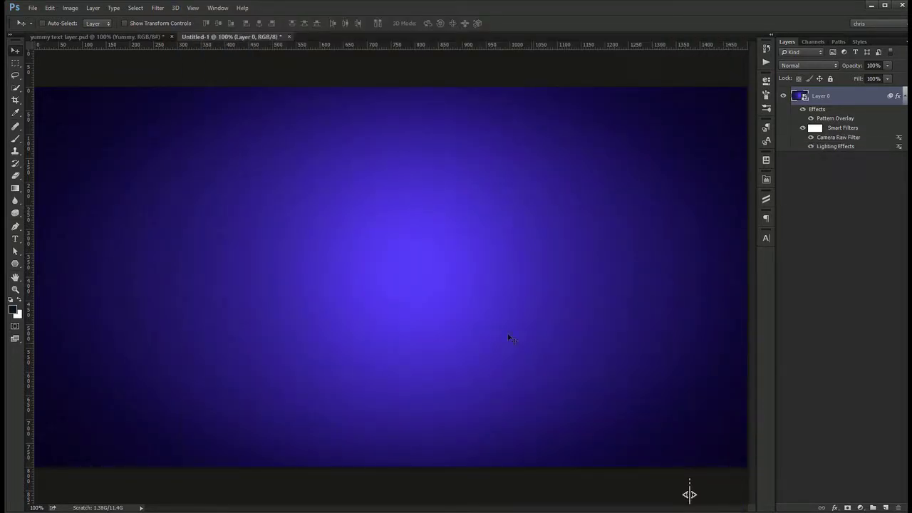
- Add a text layer reading "Yummy" slightly left of the canvas center
key("t")
left_click(292, 256)
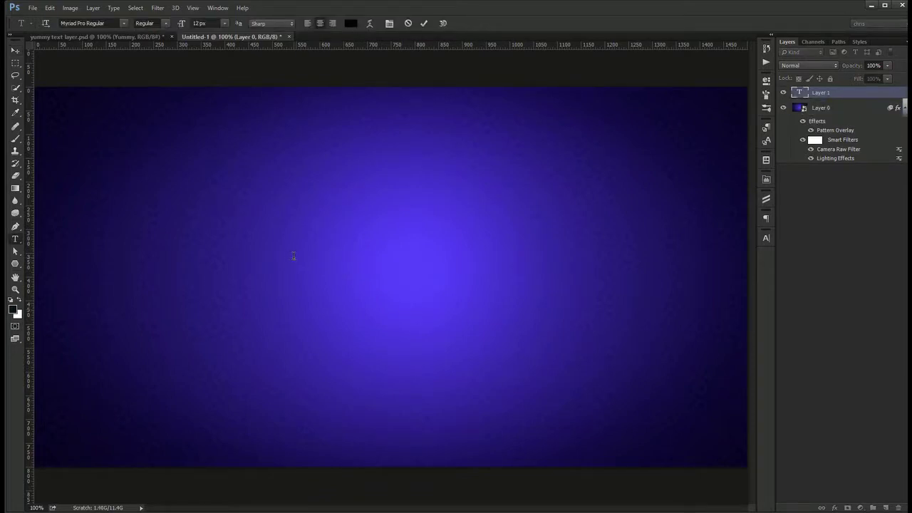
type("Yummy")
key("ctrl+Return")
key("v")
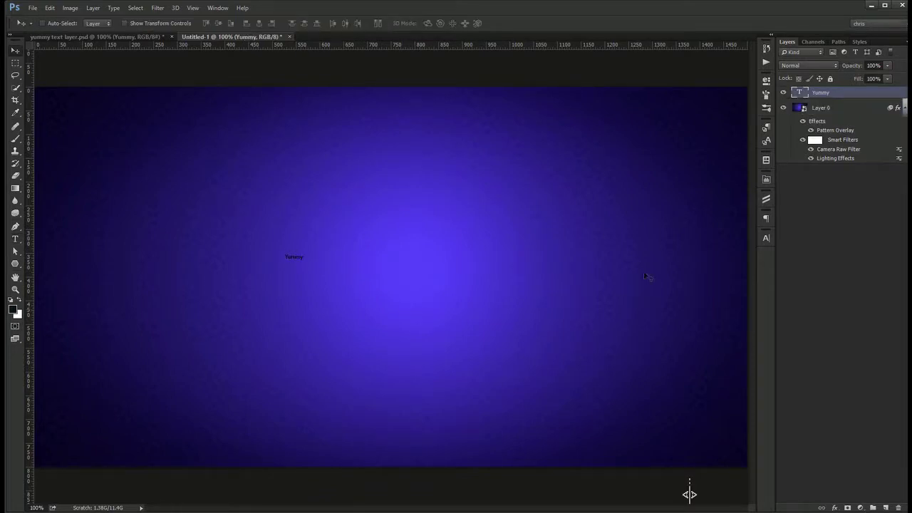
- Change the Yummy text's font to Oleo Script Bold
left_click(766, 238)
left_click(683, 243)
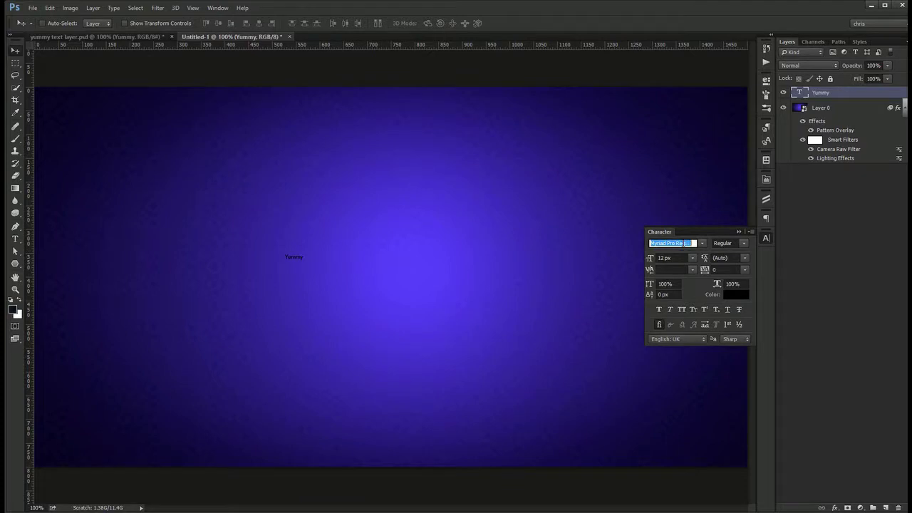
type("leo sc")
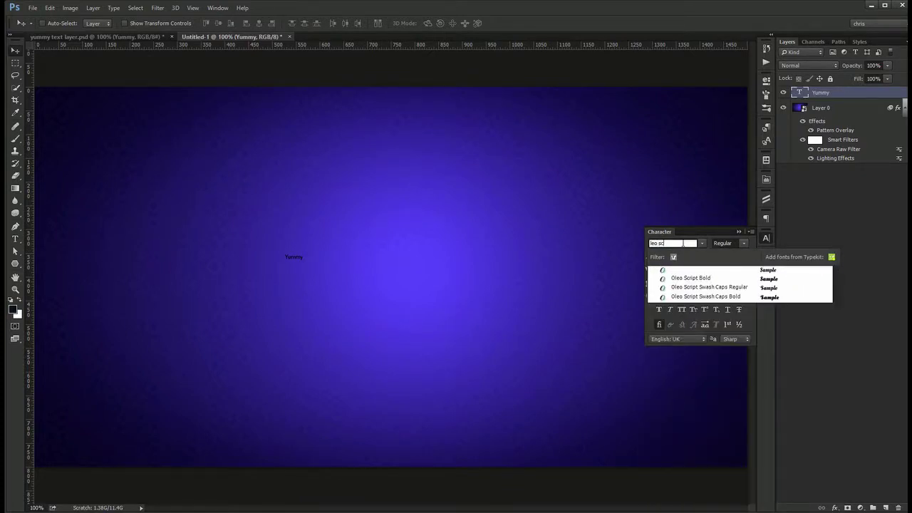
left_click(712, 278)
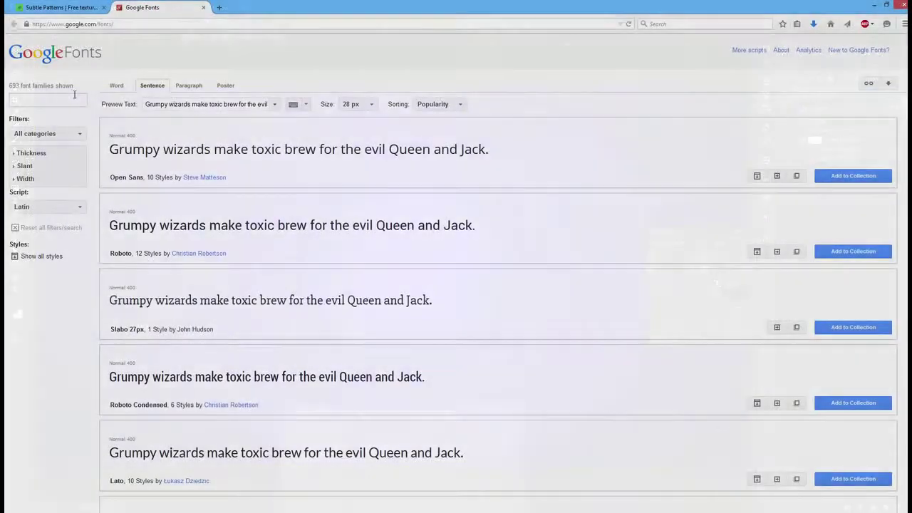
- Download the Oleo Script family from Google Fonts in the browser as a zip file and extract it on the desktop
left_click(62, 95)
type("oleo")
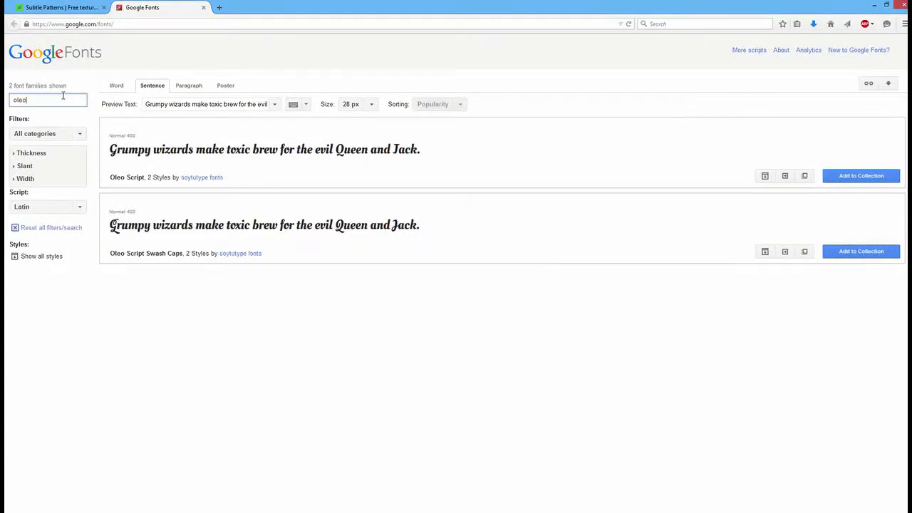
left_click(855, 176)
left_click(888, 84)
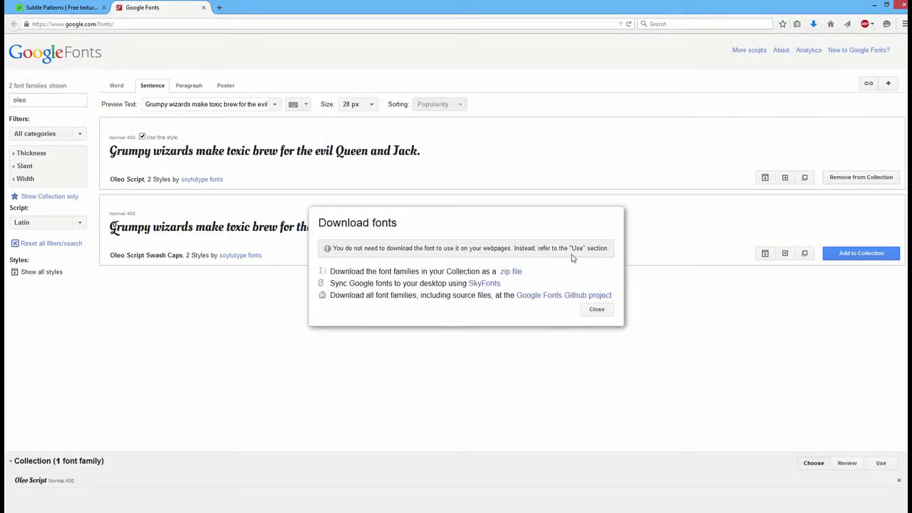
left_click(502, 275)
left_click(387, 394)
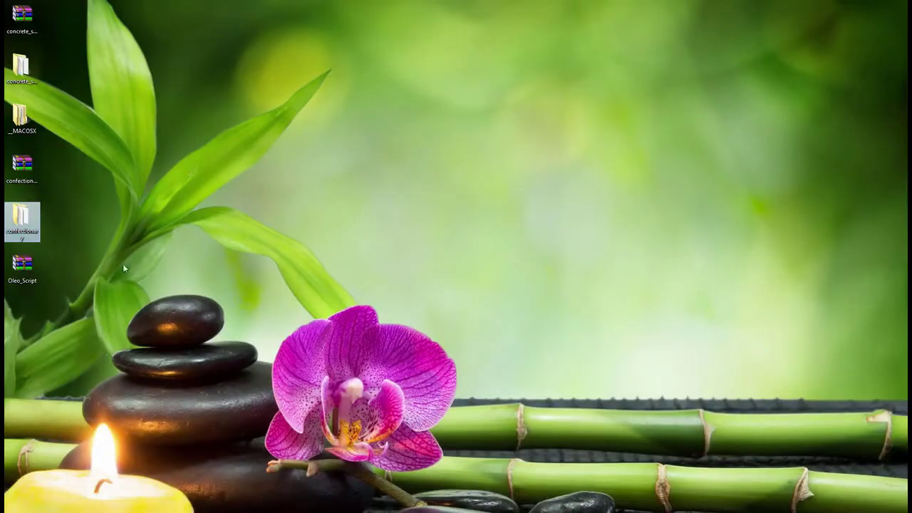
right_click(15, 272)
left_click(60, 302)
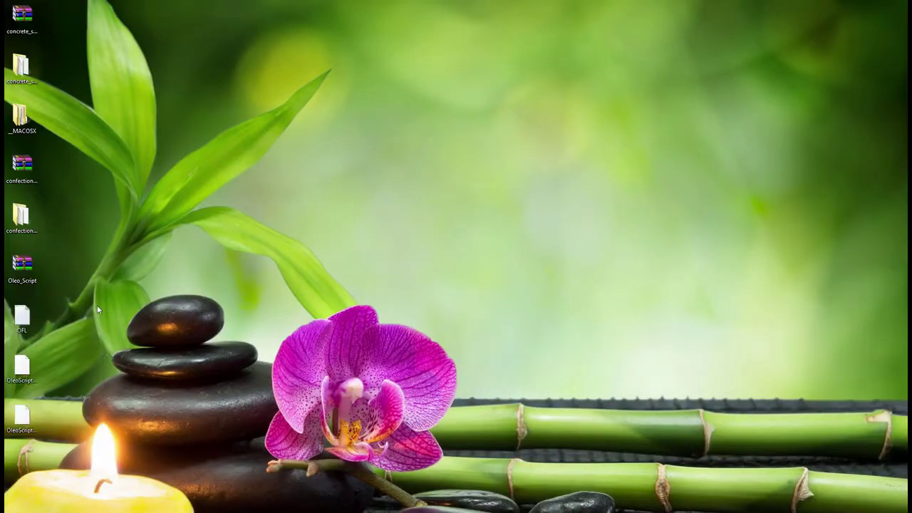
- Try to install the two Oleo Script font files into the Windows Fonts folder on drive C, declining to replace existing fonts
key("super+e")
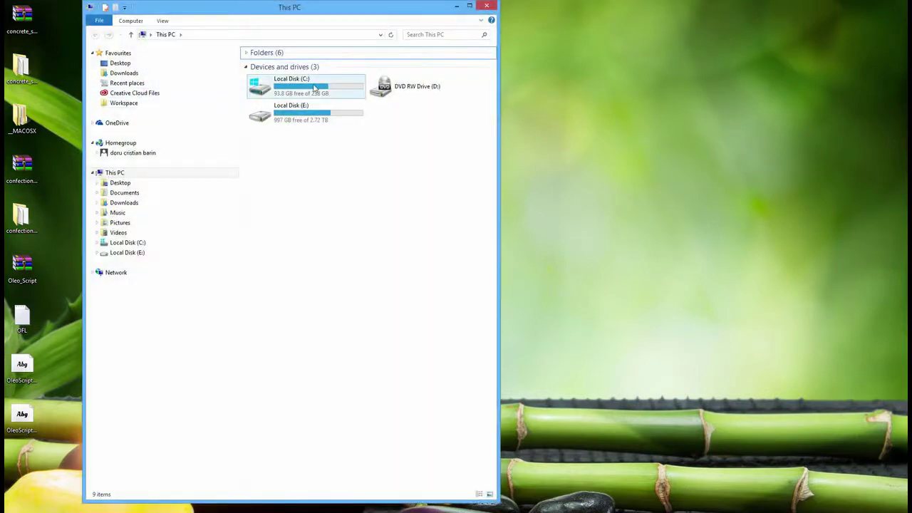
double_click(285, 86)
double_click(270, 154)
left_click(273, 254)
double_click(273, 263)
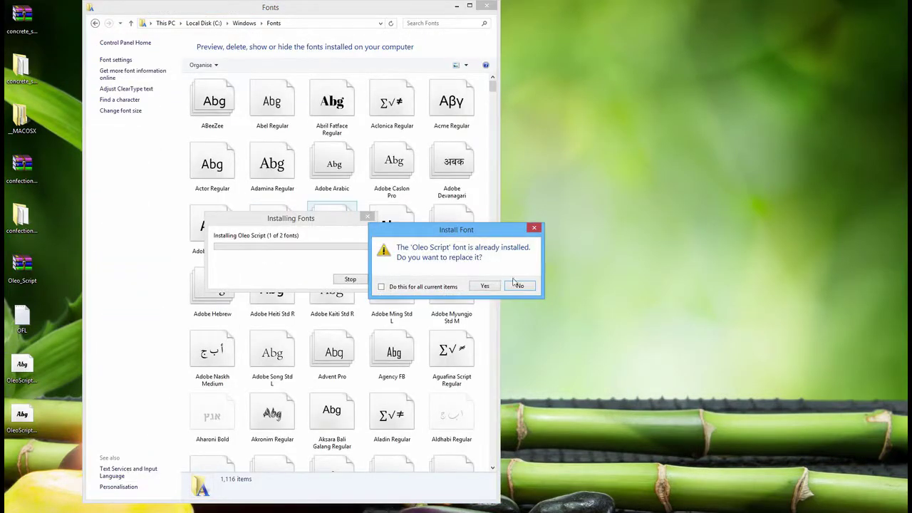
left_click(516, 285)
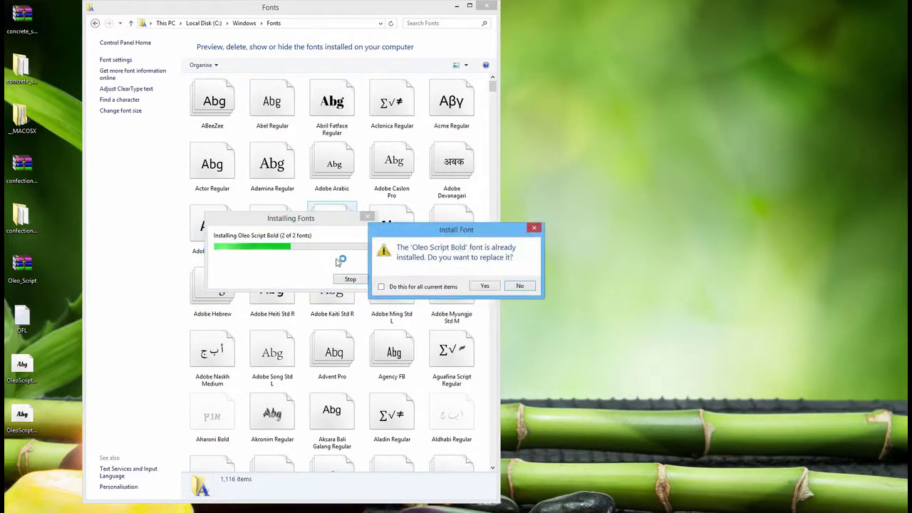
left_click(519, 285)
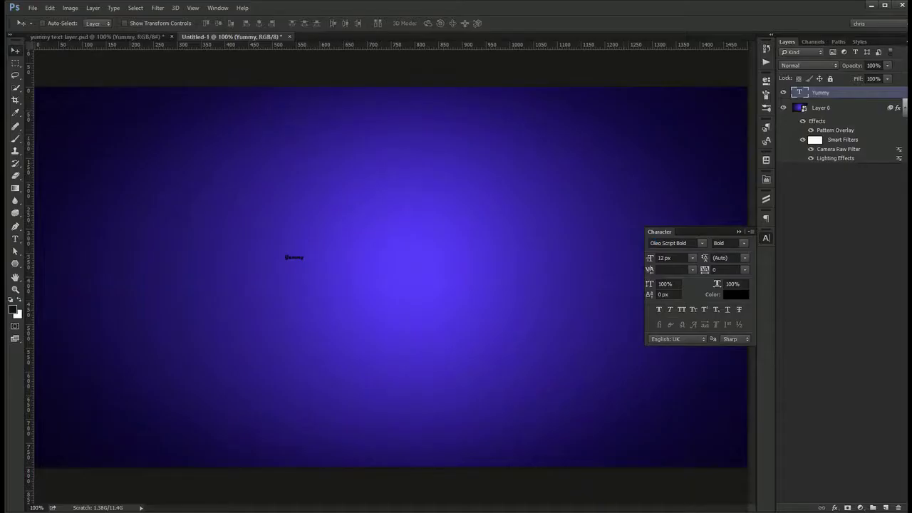
- Return to Photoshop and set the Yummy text's font size to 186 px
type("186")
key("Return")
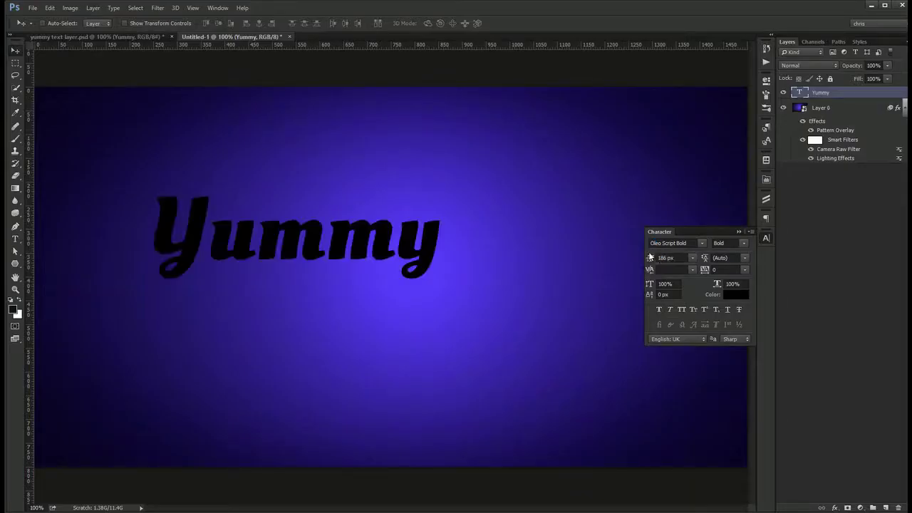
- Center the Yummy text horizontally and vertically on the canvas and clear the selection
key("ctrl+a")
left_click(260, 24)
left_click(219, 23)
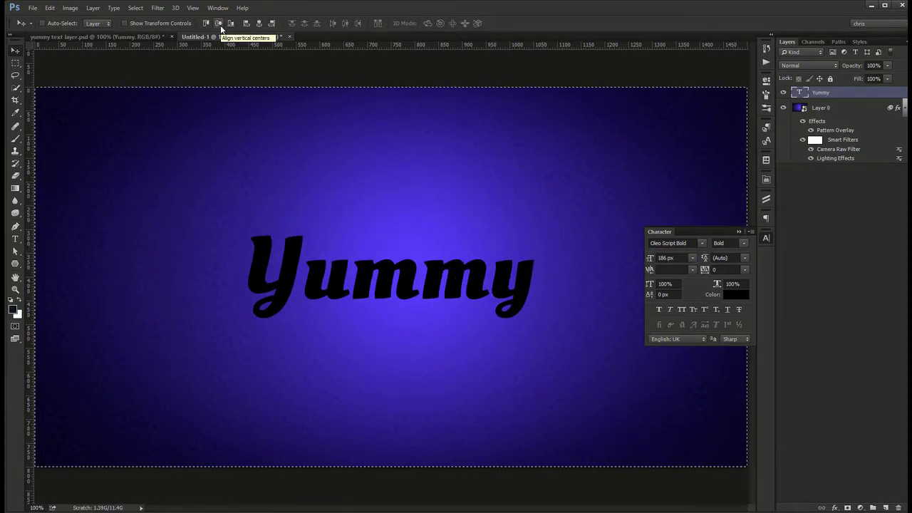
key("ctrl+d")
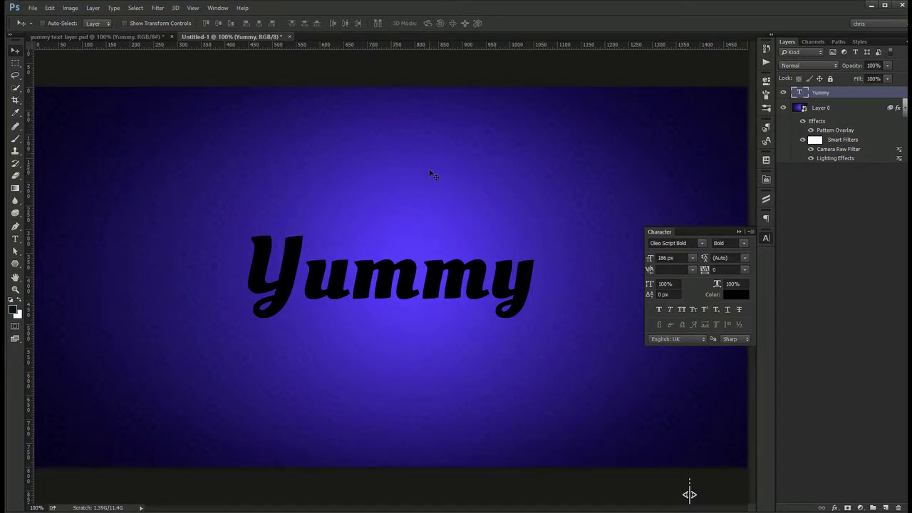
- Set the Yummy text layer's fill to 0% and collapse the character settings
left_click(873, 79)
type("0")
left_click(766, 238)
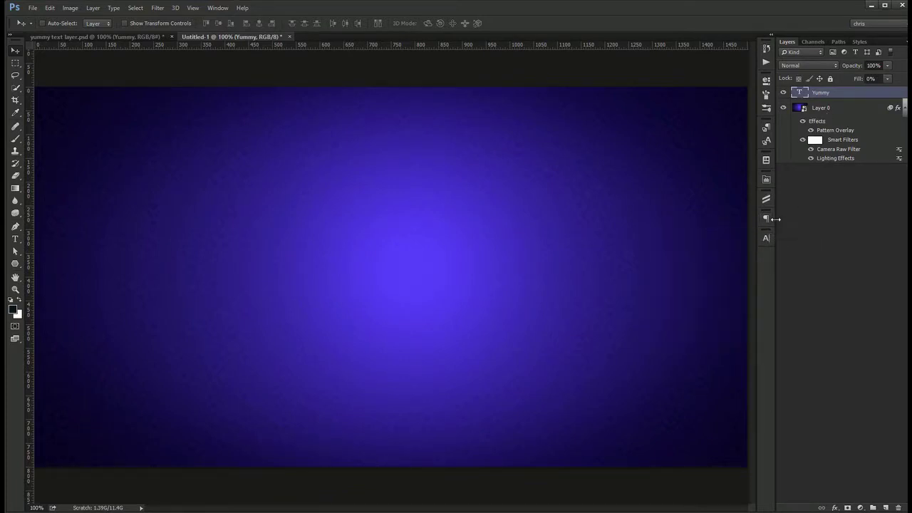
- Add a 7 px outside stroke in white (ffffff) to the Yummy text layer
left_click(835, 507)
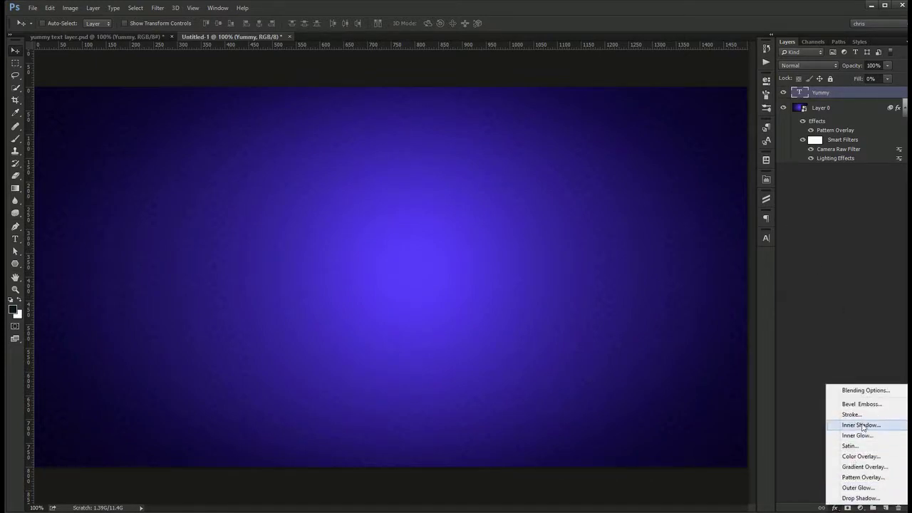
left_click(863, 415)
type("7")
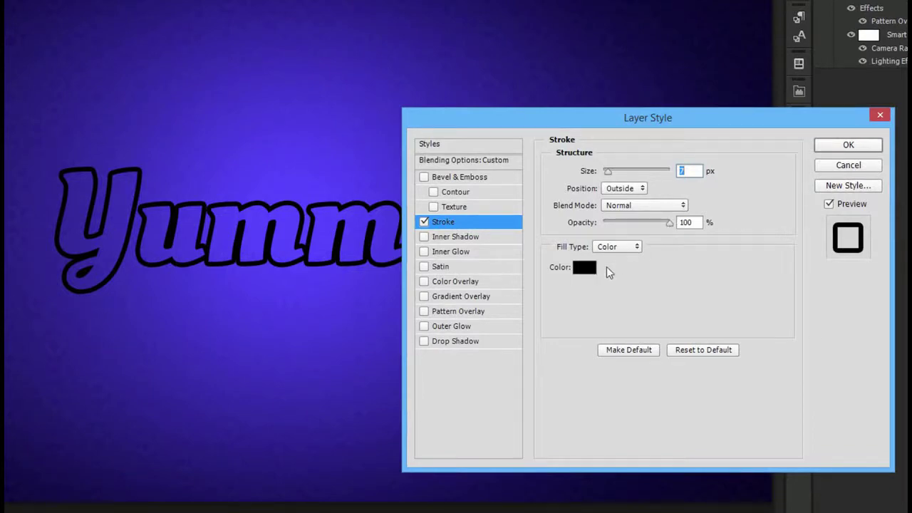
left_click(582, 268)
type("ffffff")
key("Return")
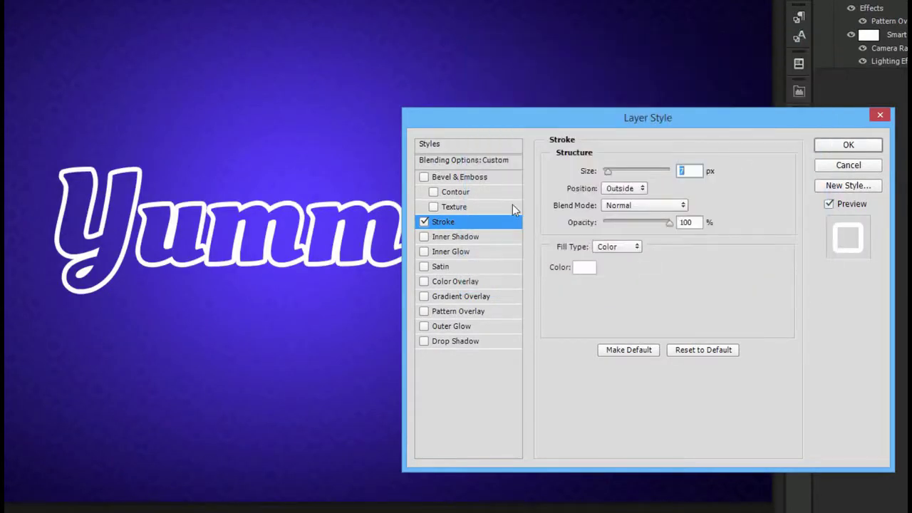
- Add an outer glow to the Yummy text with Soft Light blending, 100% opacity and color ff0000
left_click(469, 327)
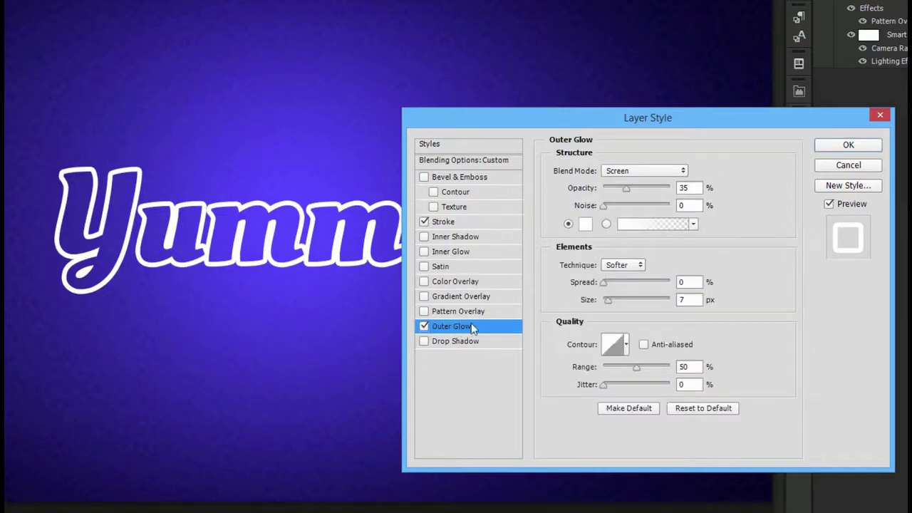
left_click(647, 171)
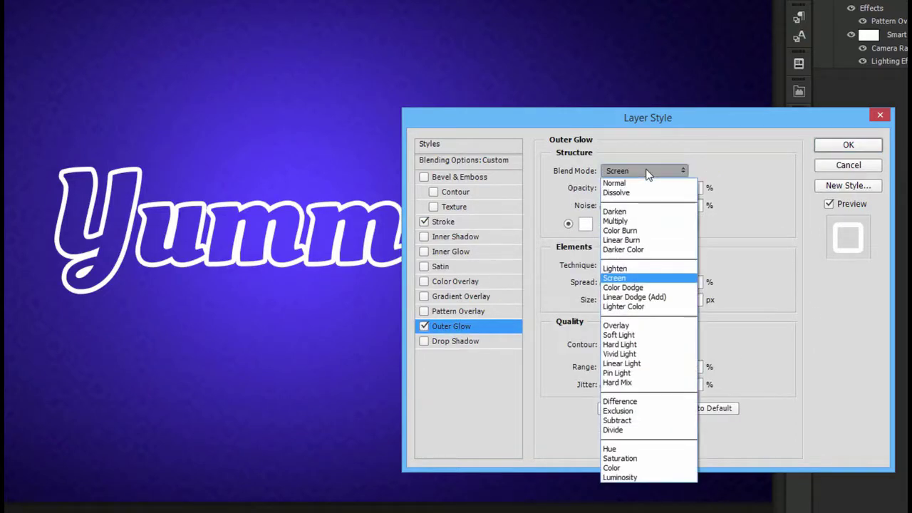
left_click(626, 334)
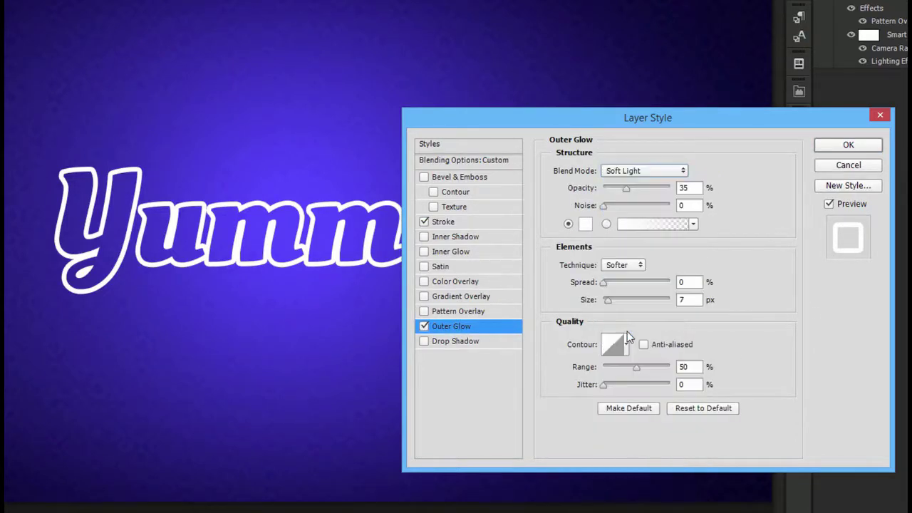
double_click(686, 188)
type("100")
left_click(584, 225)
type("ff0000")
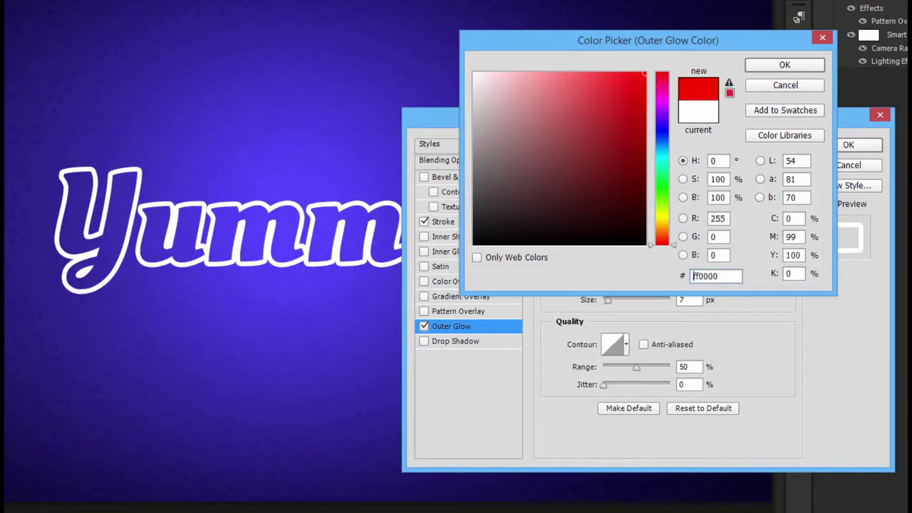
key("Return")
- Set the outer glow's technique to Precise, spread to 100% and size to 12 px, and apply the layer style
left_click(626, 265)
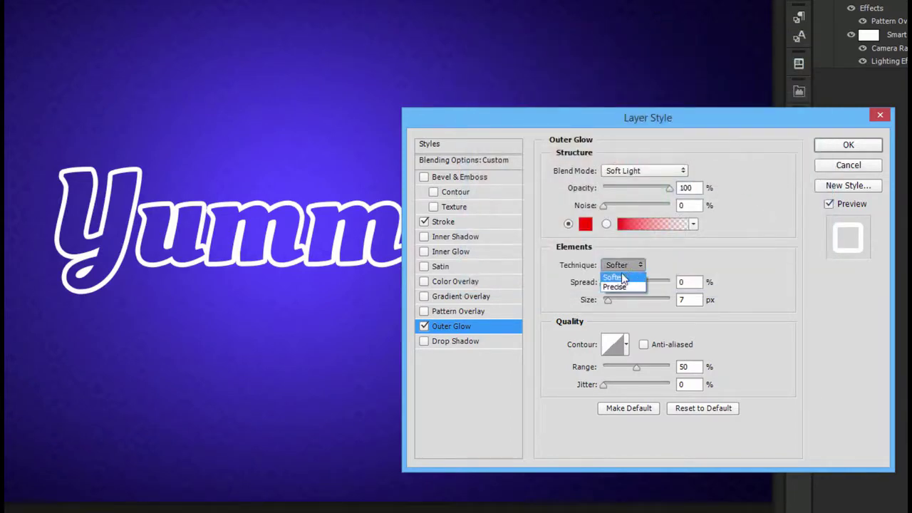
left_click(621, 282)
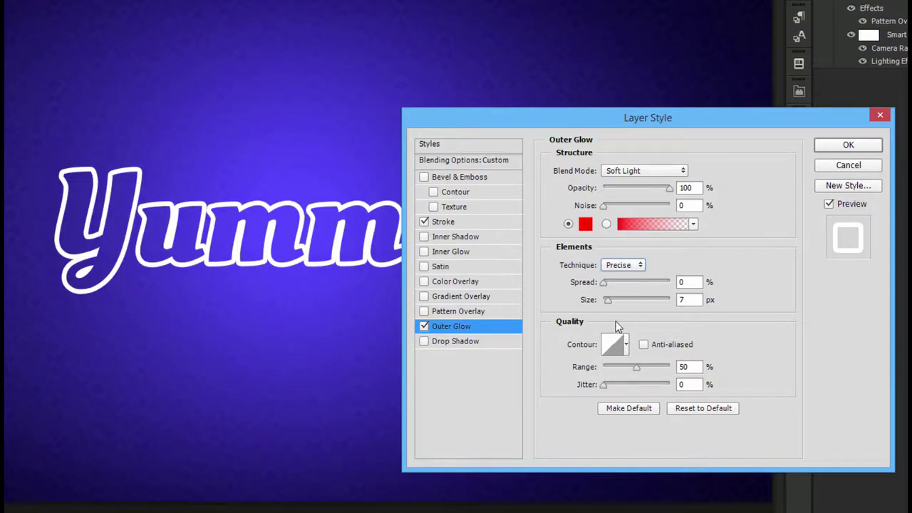
left_click(639, 265)
left_click(624, 268)
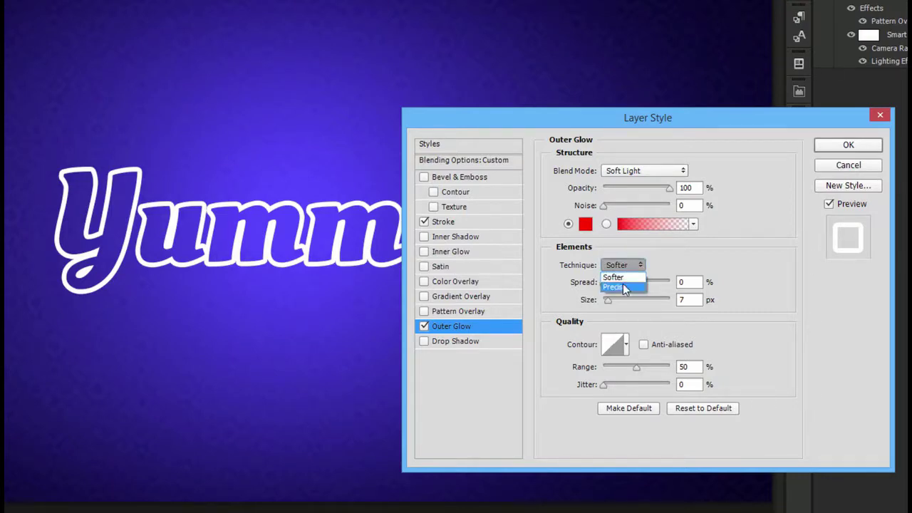
left_click(623, 287)
left_click_drag(604, 282, 707, 285)
left_click(690, 299)
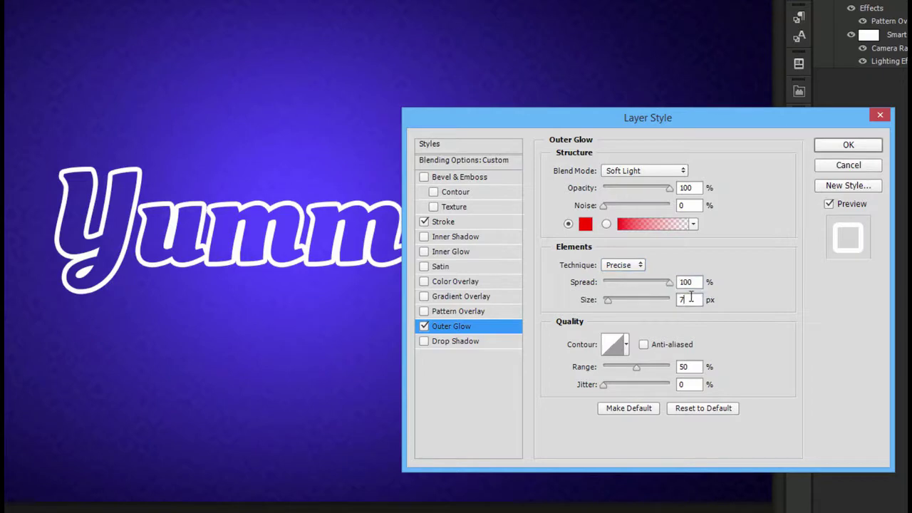
key("BackSpace")
type("12")
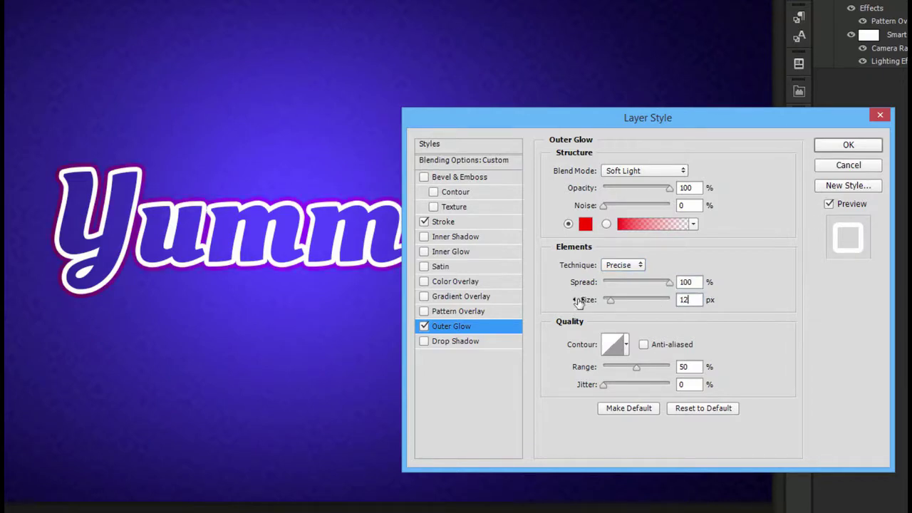
left_click(848, 145)
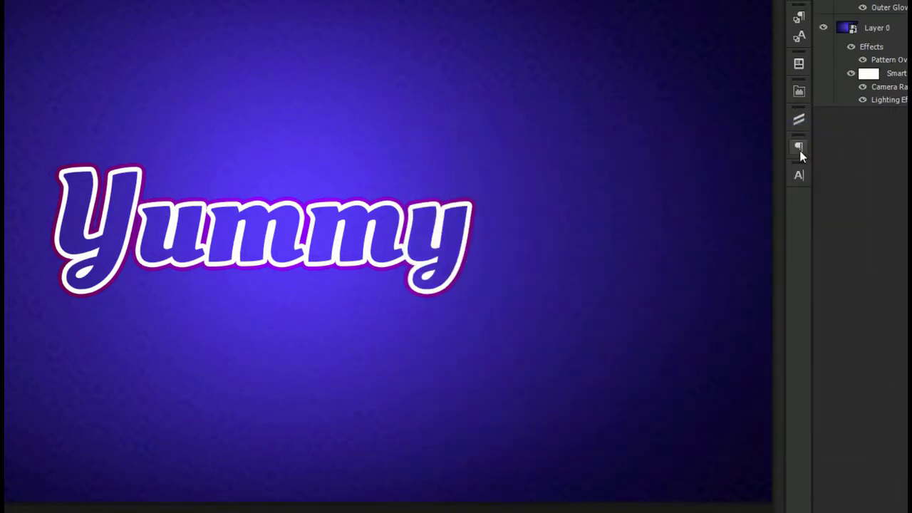
- Place a duplicate of the Yummy layer beneath the original, clear the duplicate's layer style and collapse the effects lists
key("ctrl+j")
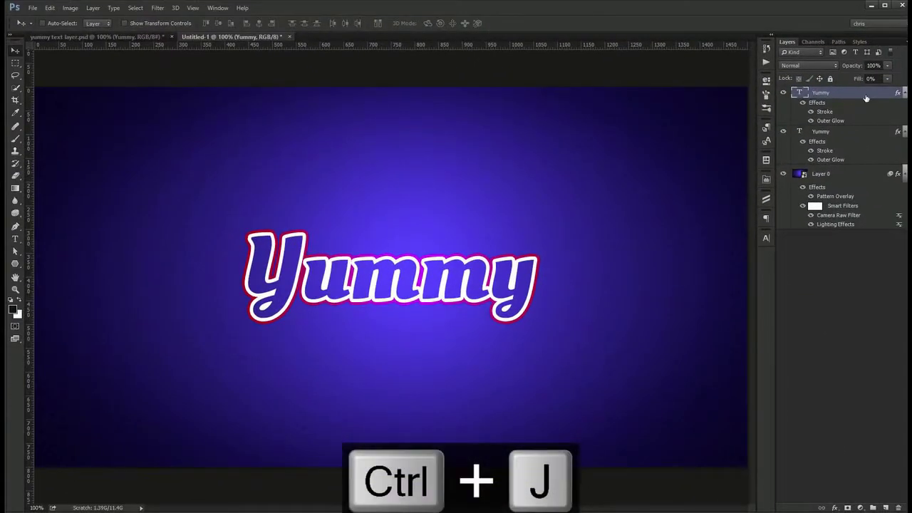
left_click_drag(873, 98, 847, 167)
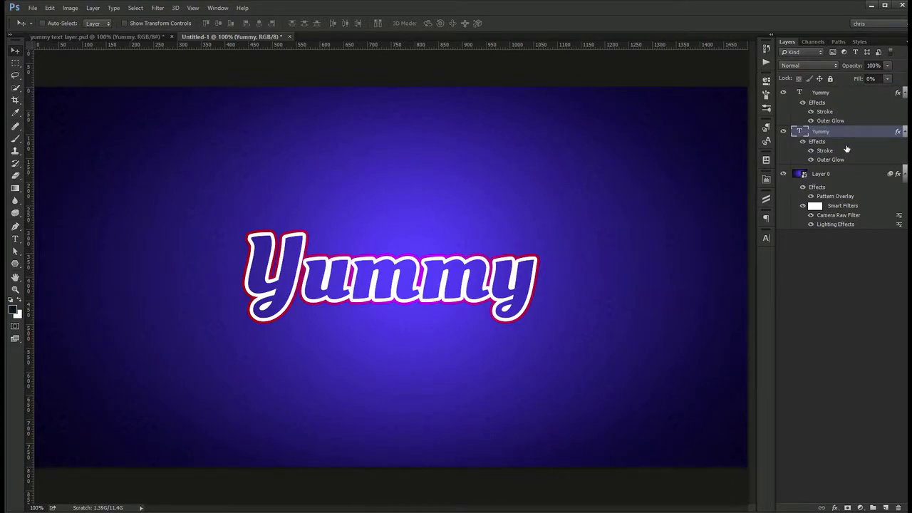
right_click(852, 136)
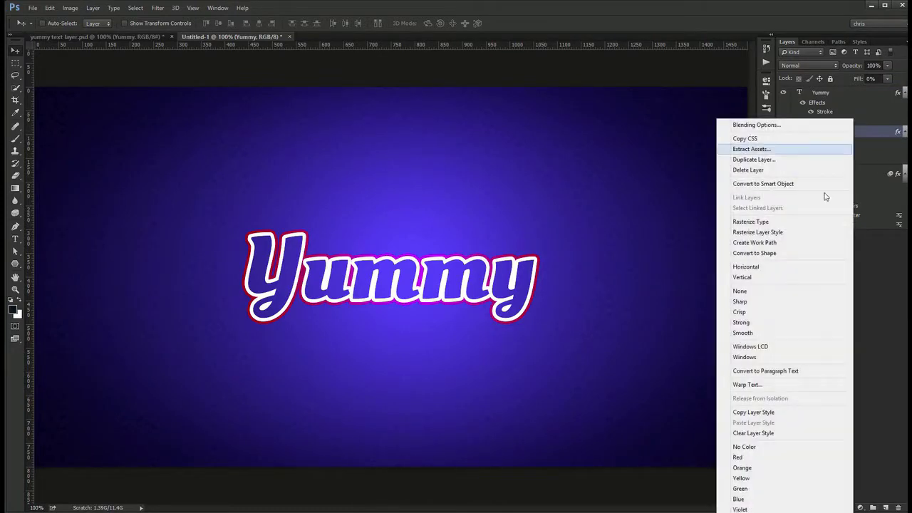
left_click(777, 433)
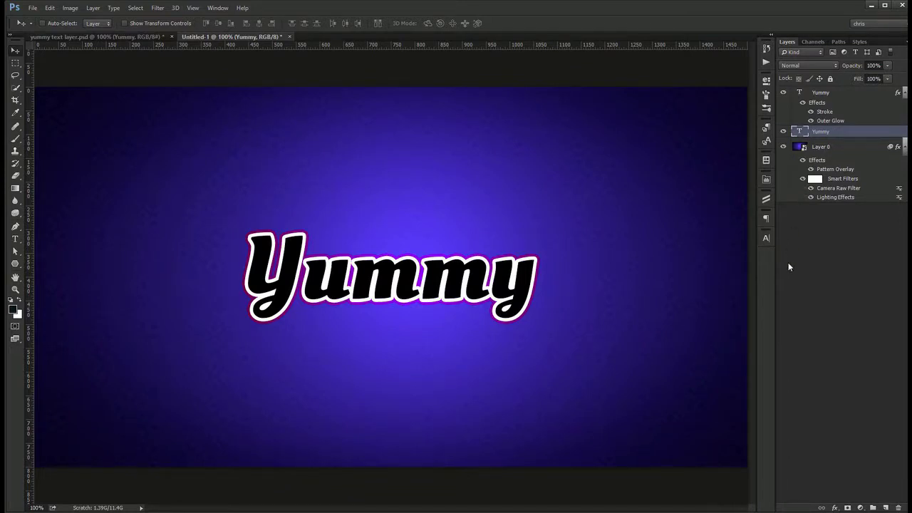
left_click(904, 148)
left_click(903, 92)
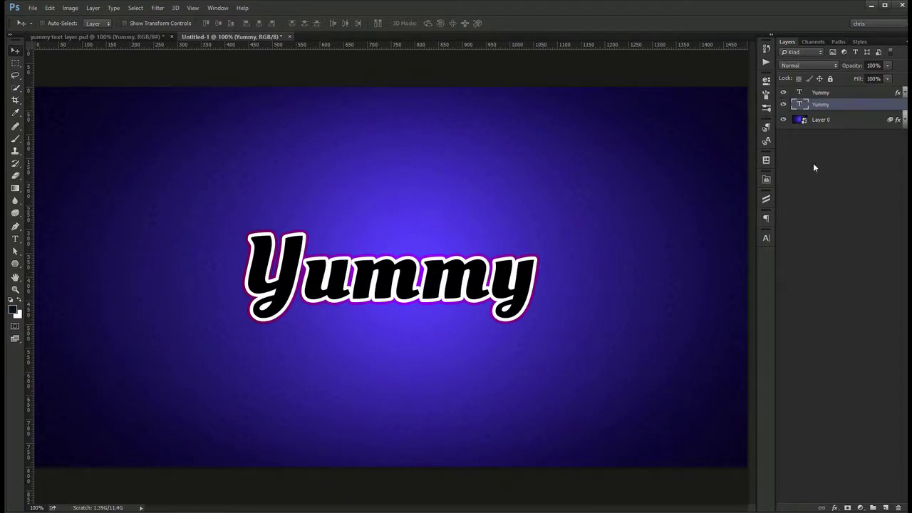
- Set the text color of the lower Yummy layer to ffcfcb
left_click(766, 237)
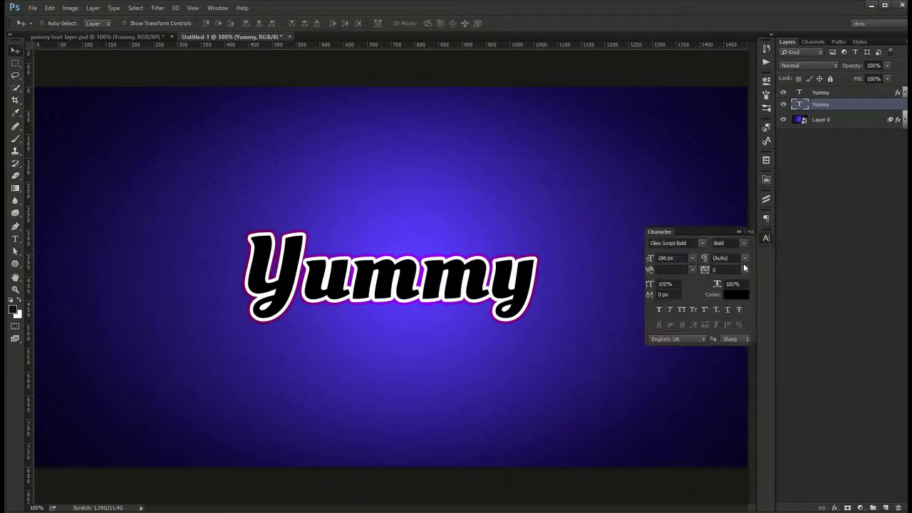
left_click(734, 294)
type("ffcfcb")
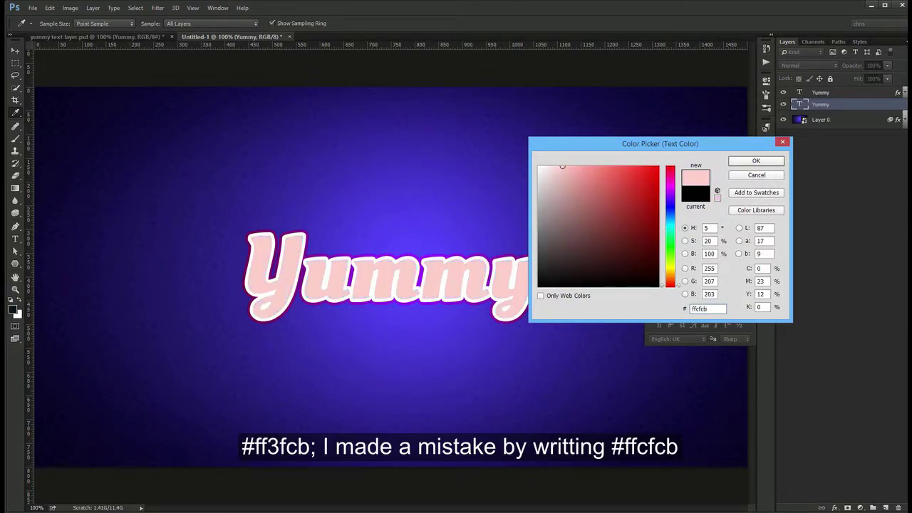
key("Return")
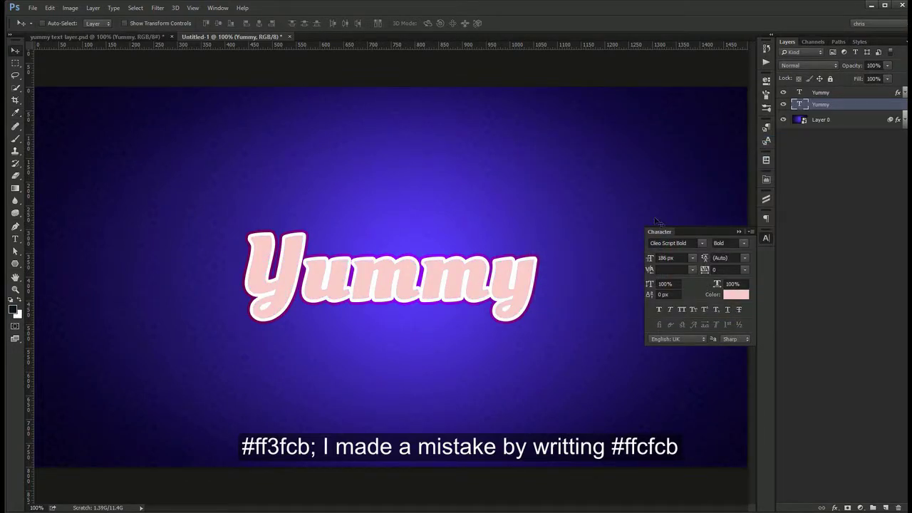
- Add an Inner Bevel to the lower Yummy layer with Chisel Hard technique, 1000% depth and 5 px size
double_click(866, 108)
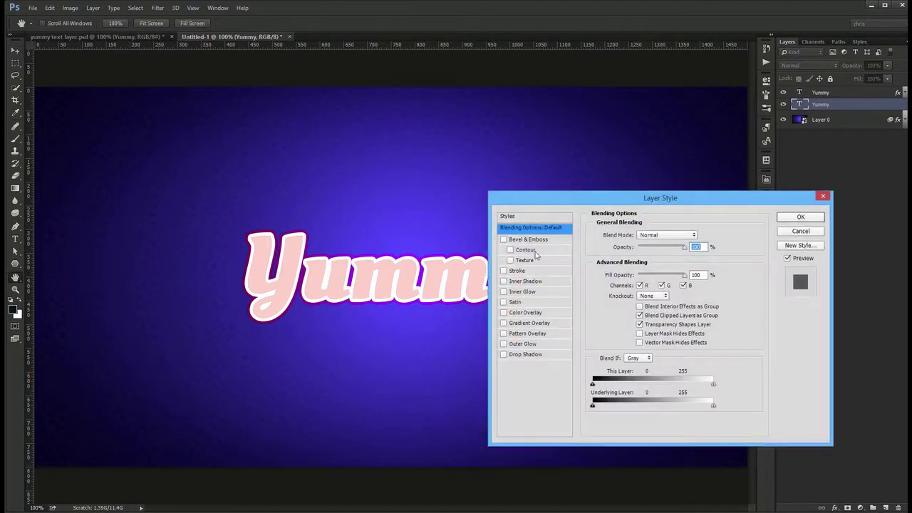
left_click(533, 239)
left_click_drag(615, 203, 660, 191)
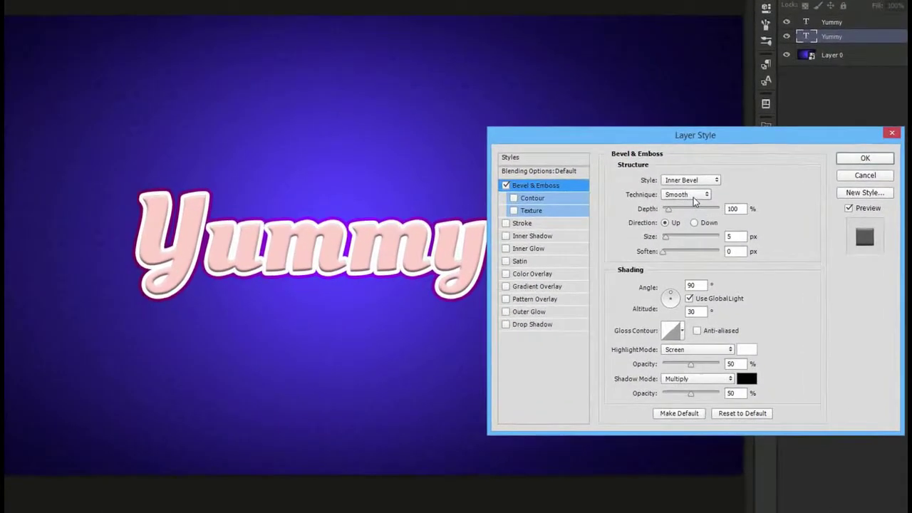
left_click(701, 234)
left_click(696, 243)
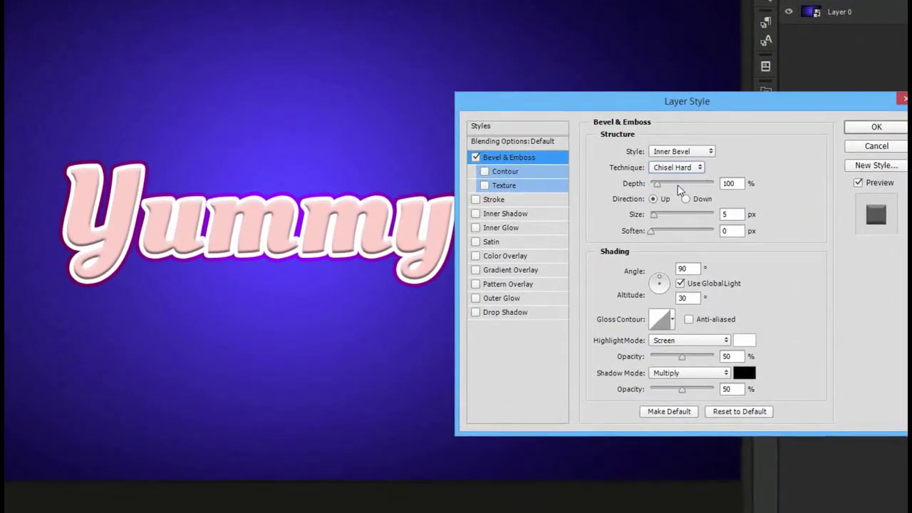
left_click_drag(677, 186, 805, 187)
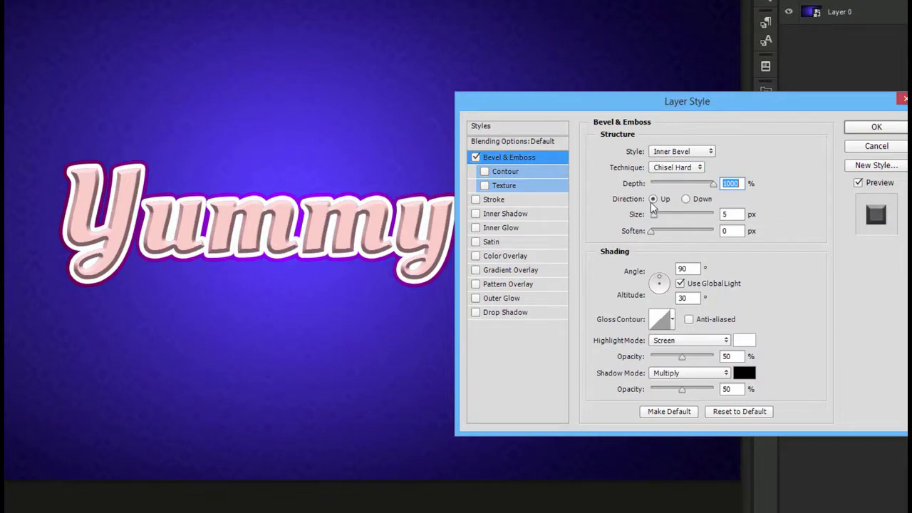
left_click(731, 213)
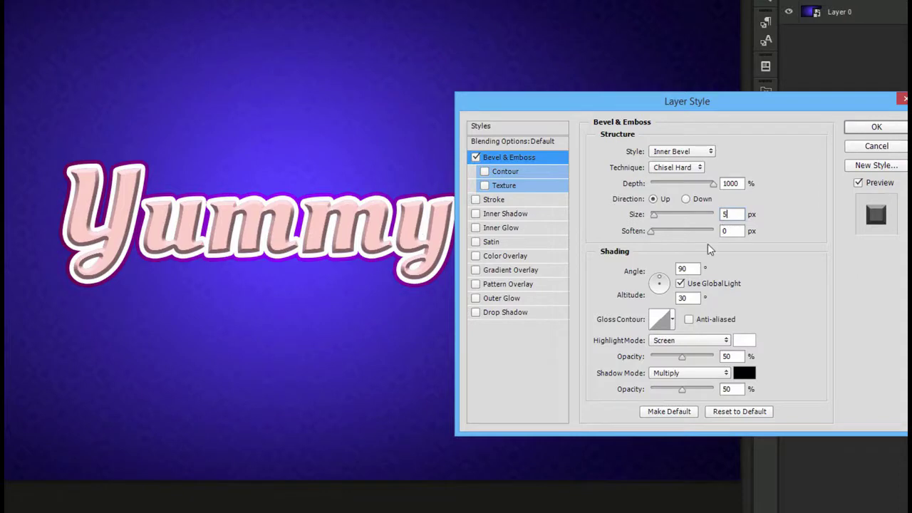
- Set the bevel's highlight opacity to 0% and its Multiply shadow to red at 100% opacity
left_click(685, 268)
left_click_drag(682, 356, 563, 364)
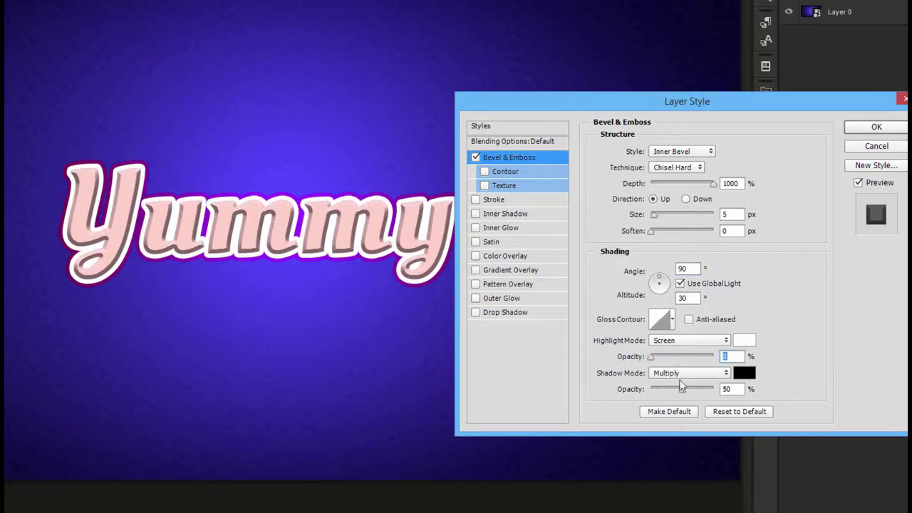
left_click_drag(689, 383, 745, 392)
left_click(744, 372)
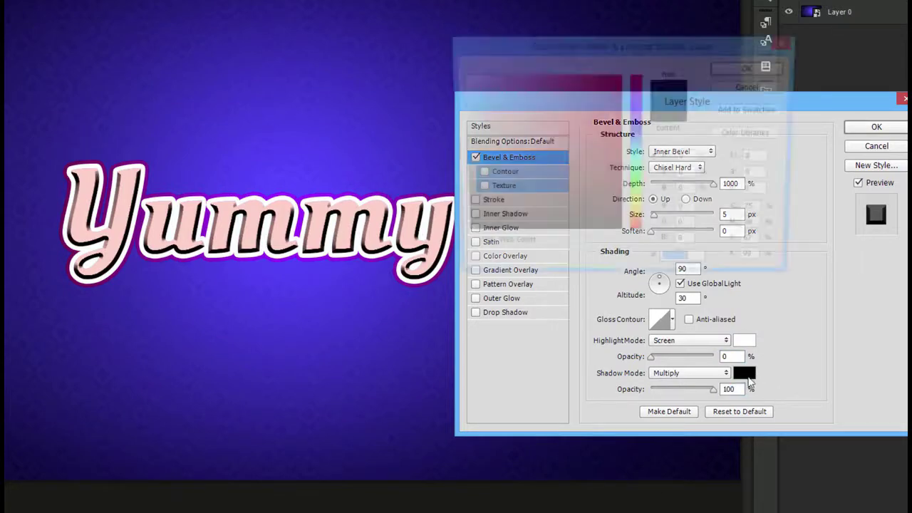
left_click_drag(560, 112, 620, 74)
key("Return")
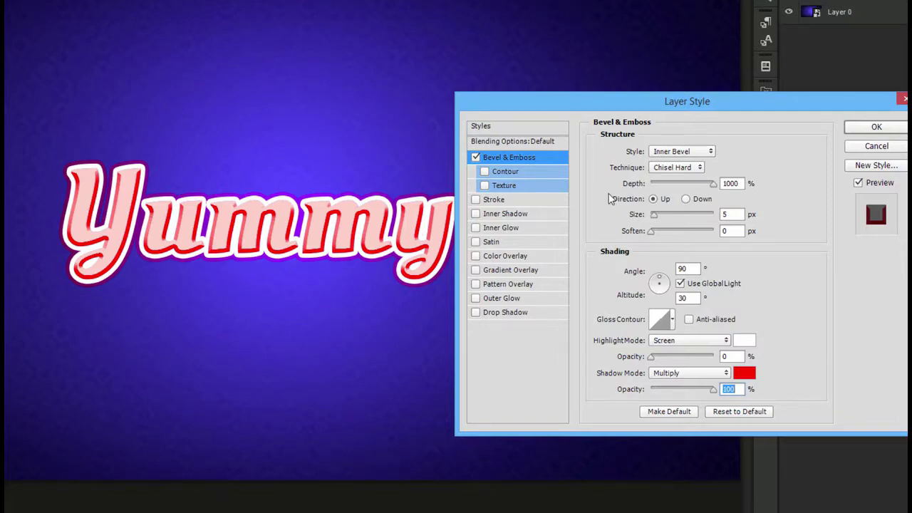
- Add a 20 px outside Stroke in ffd200 to the lower Yummy layer and compare it on and off
left_click(524, 201)
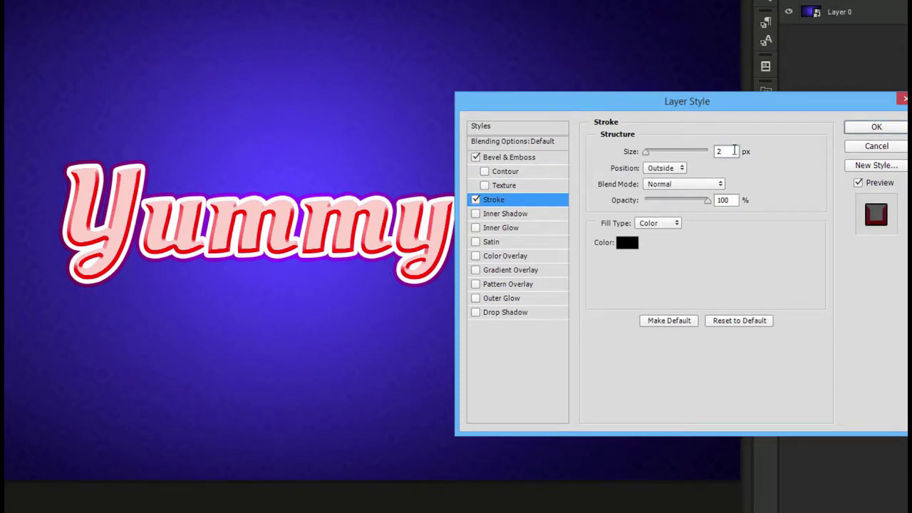
left_click(734, 151)
type("0")
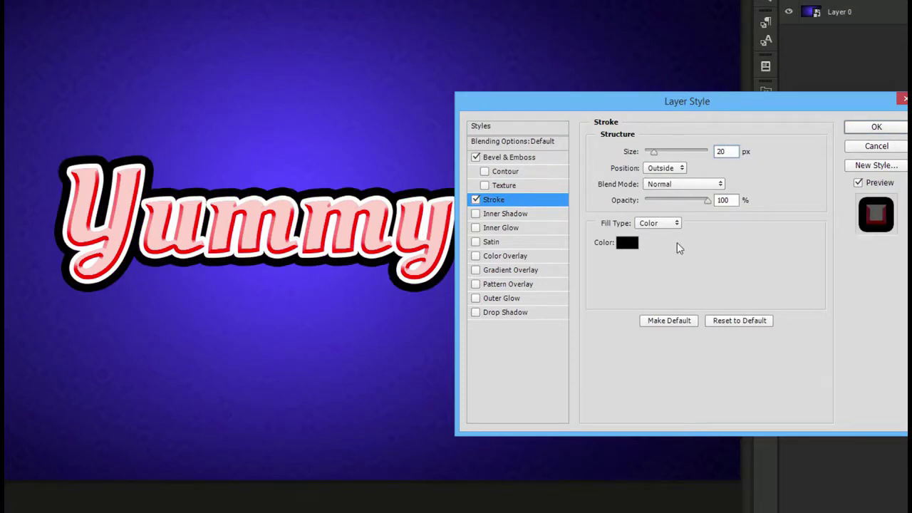
left_click(632, 244)
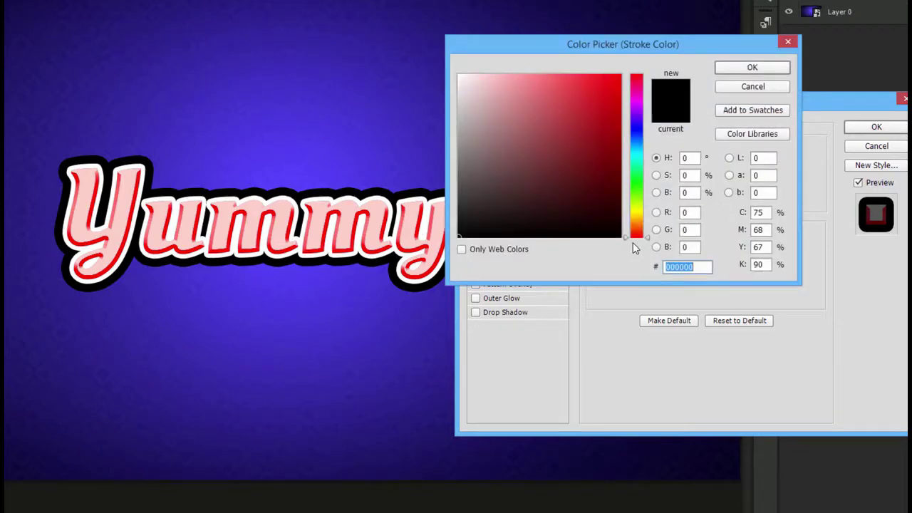
type("fd200")
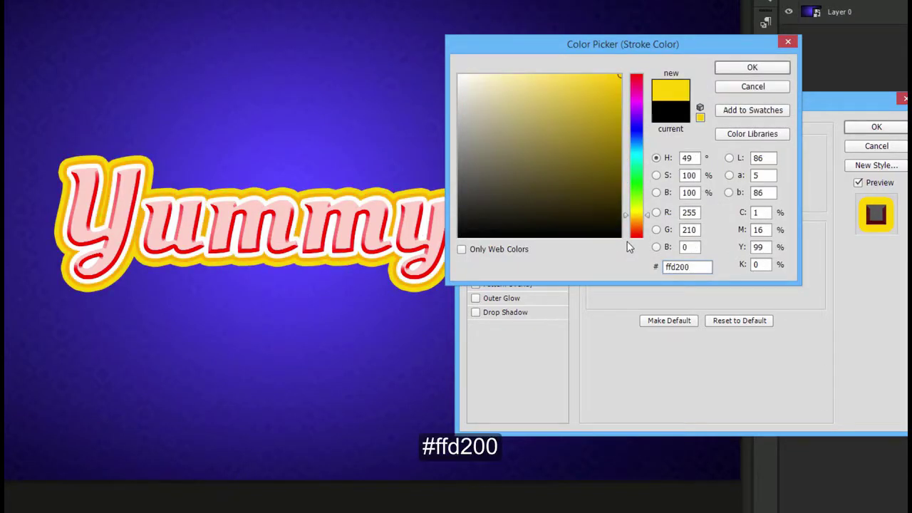
key("Return")
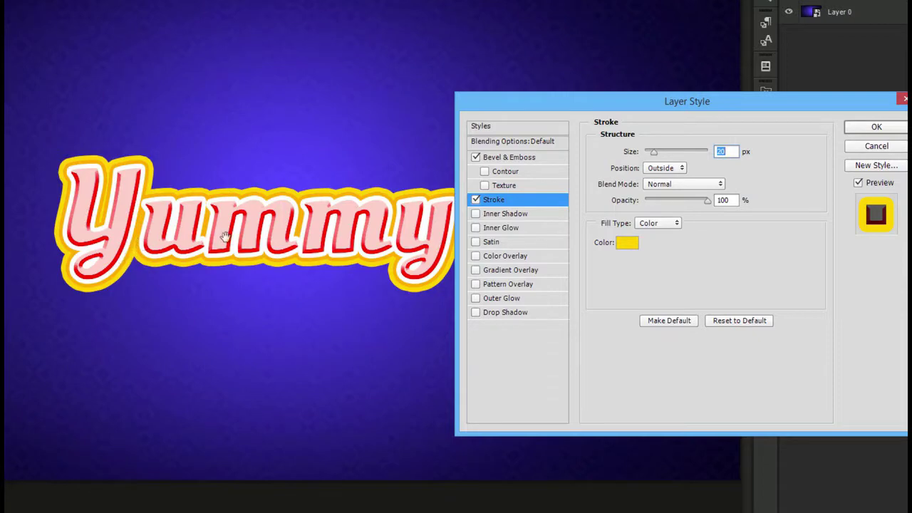
left_click(476, 200)
left_click(476, 200)
- Add an Inner Glow to the lower Yummy layer with Normal blend mode, 100% opacity and color ff0000
left_click(511, 227)
left_click(661, 153)
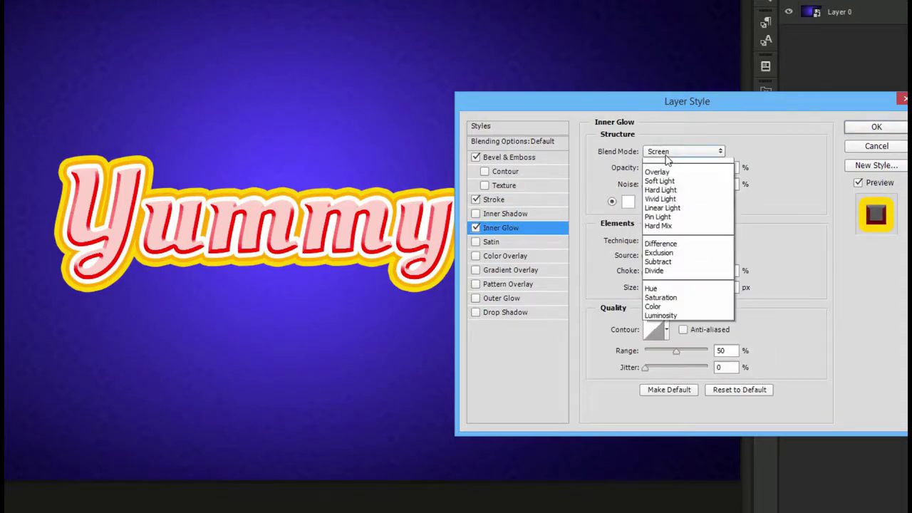
left_click(662, 151)
left_click_drag(669, 168, 862, 183)
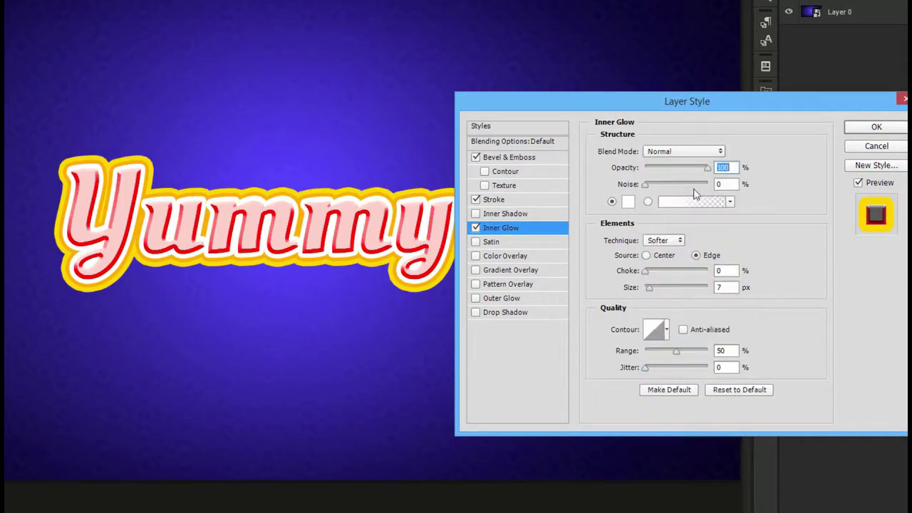
left_click(627, 202)
type("ff0000")
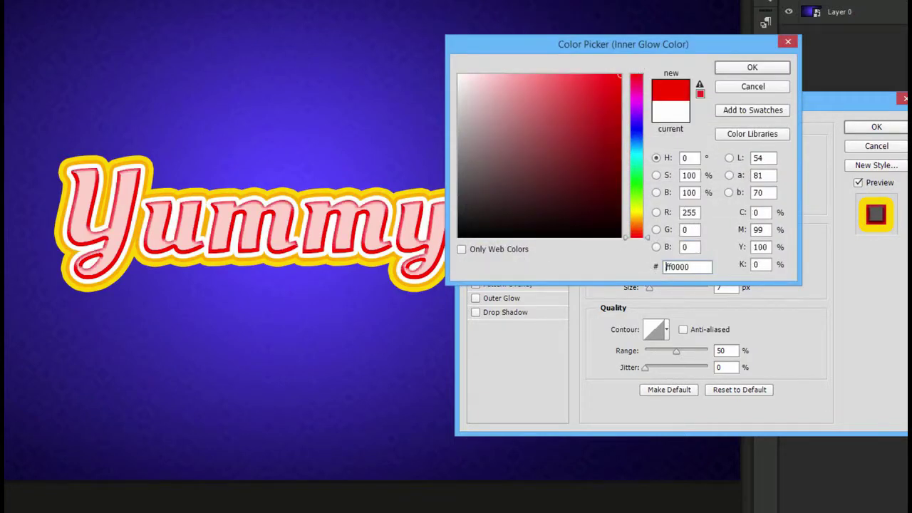
key("Return")
- Compare the lower Yummy text with and without the red Inner Glow, leaving the glow enabled
left_click(476, 227)
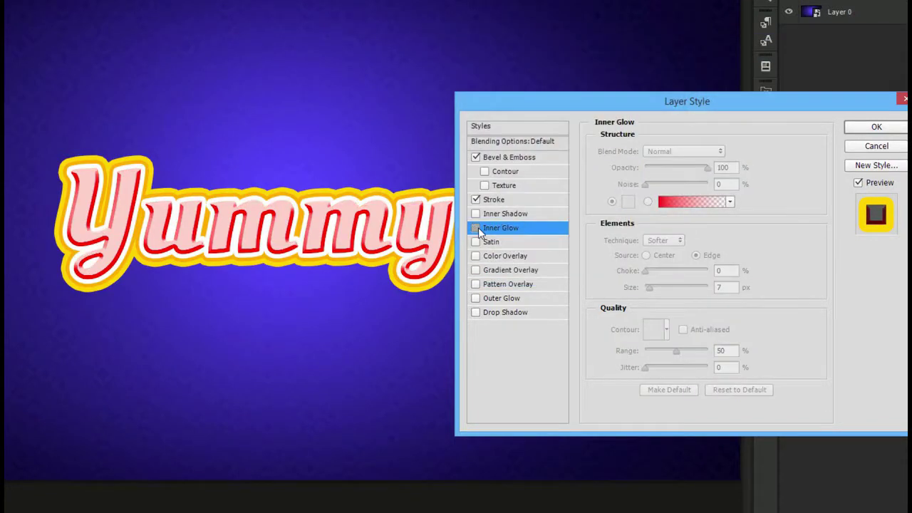
left_click(476, 227)
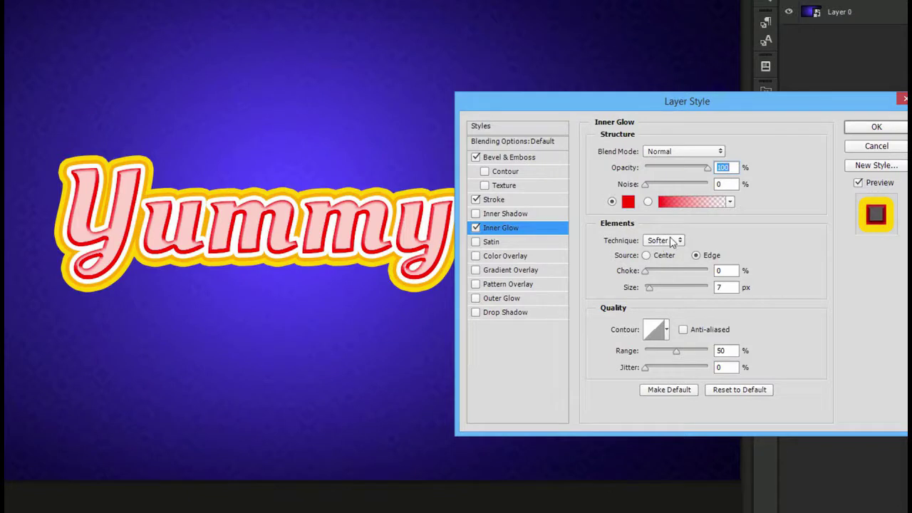
left_click(736, 286)
left_click(476, 228)
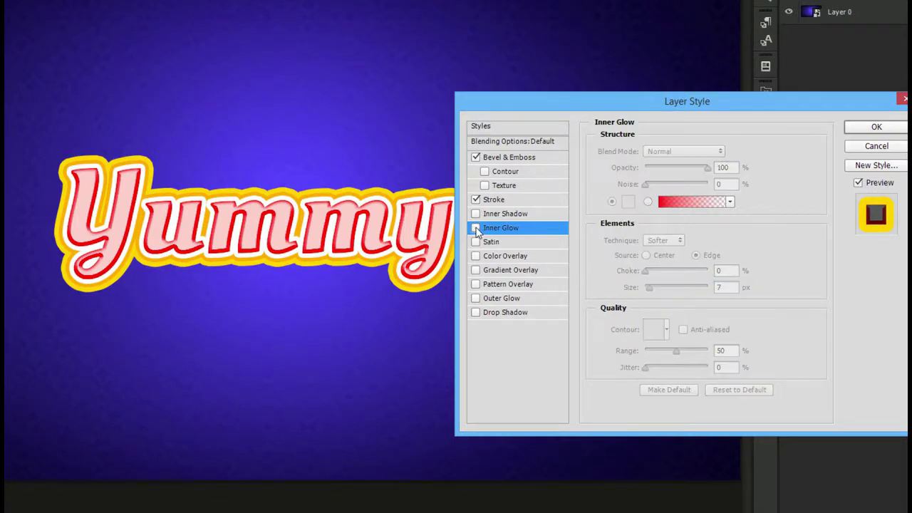
left_click(476, 227)
left_click(476, 227)
left_click(476, 227)
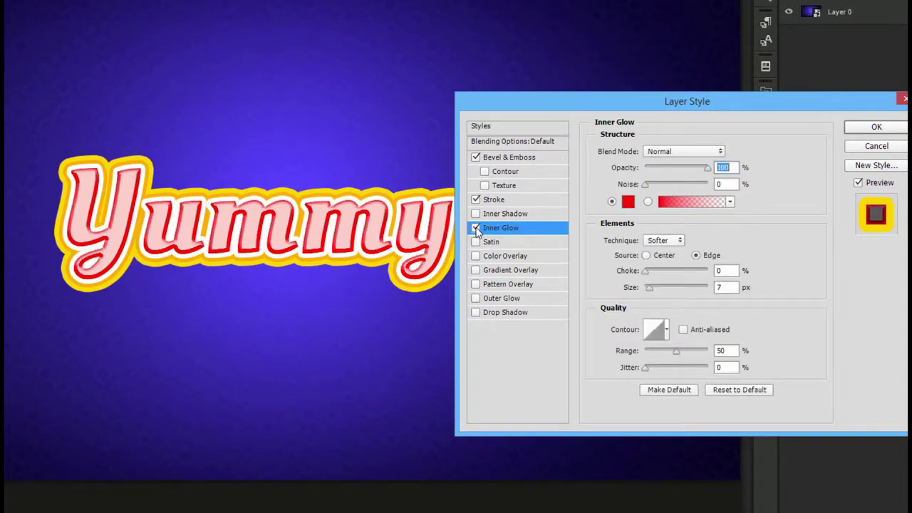
left_click(476, 227)
left_click(476, 228)
left_click(476, 228)
left_click(476, 227)
- Add an Outer Glow to the lower Yummy layer with Normal blend mode and color 1250ff
left_click(512, 298)
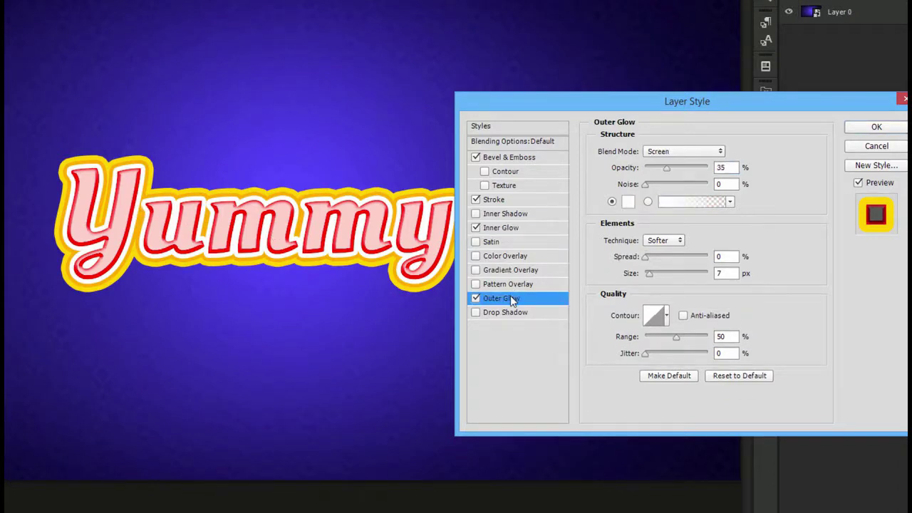
left_click(698, 152)
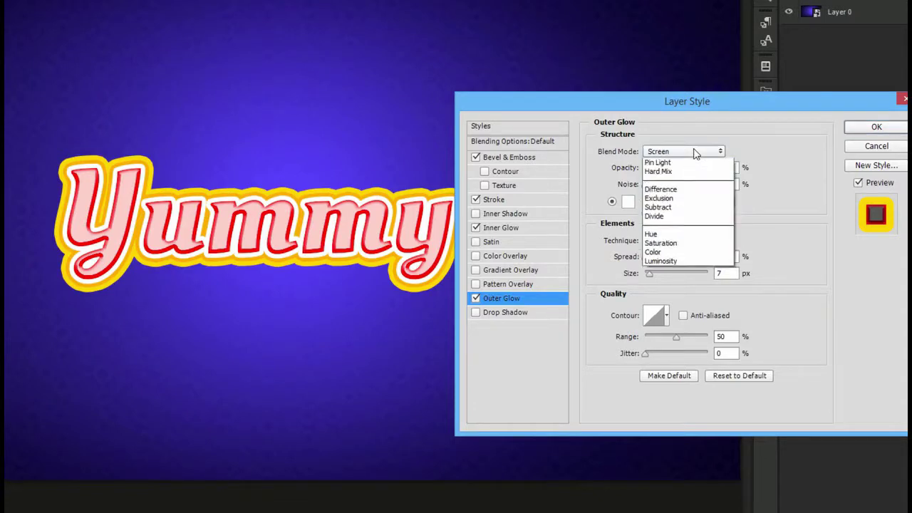
left_click(680, 158)
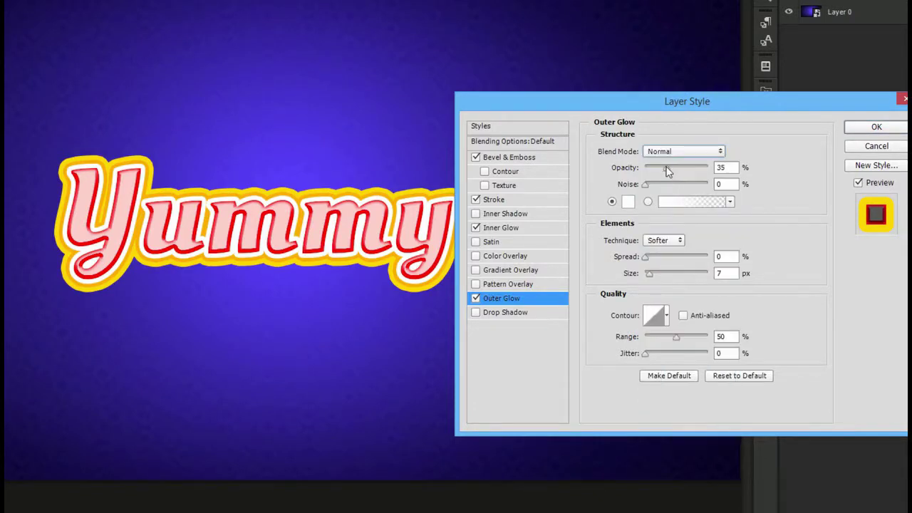
left_click(629, 202)
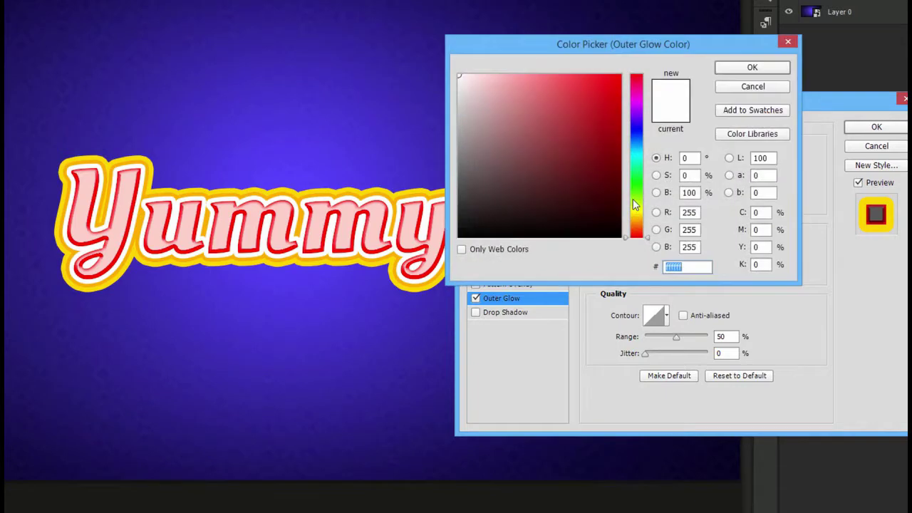
type("1250ff")
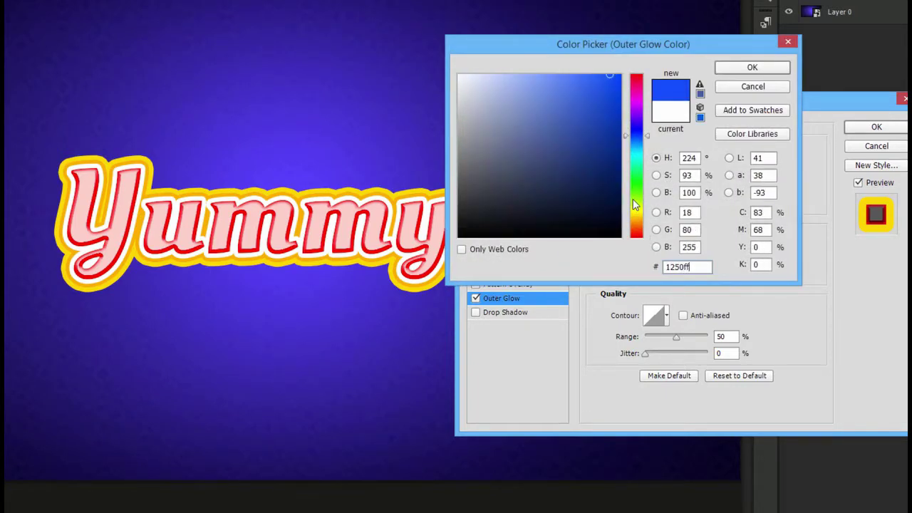
key("Return")
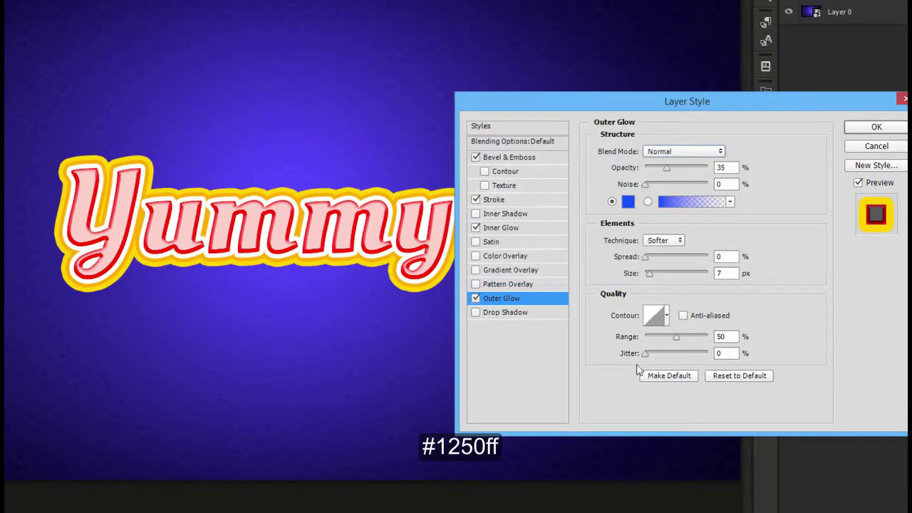
- Set the Outer Glow to Precise technique, 100% spread, 27 px size and 100% opacity, and apply the layer style
left_click(678, 241)
left_click(655, 259)
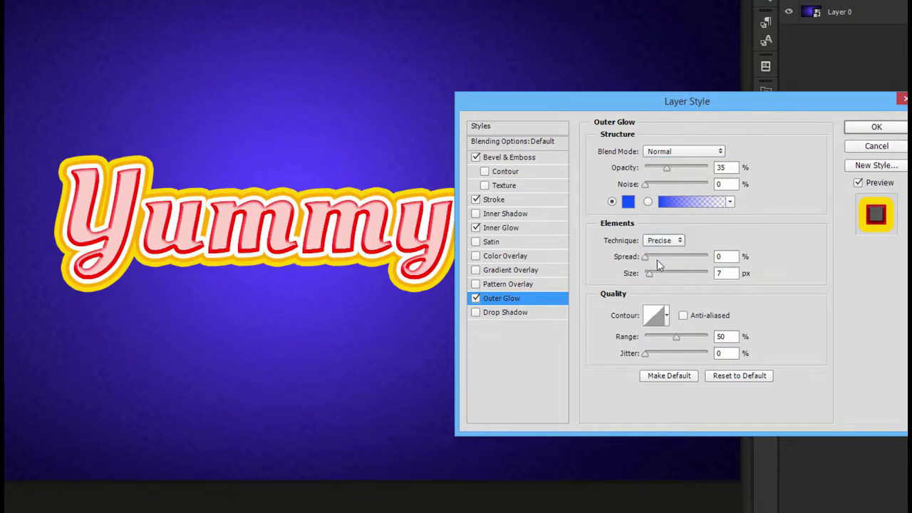
left_click_drag(657, 258, 763, 262)
double_click(730, 274)
type("27")
left_click_drag(667, 168, 859, 176)
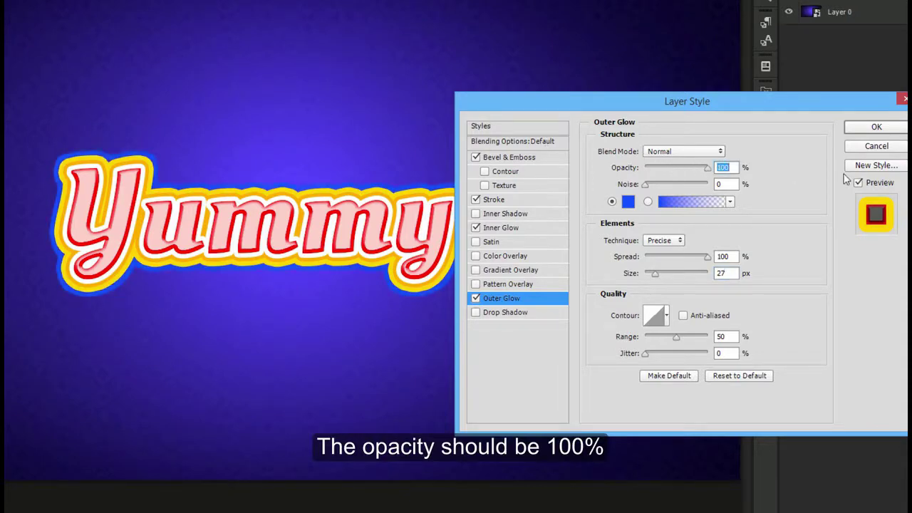
left_click(476, 299)
left_click(476, 299)
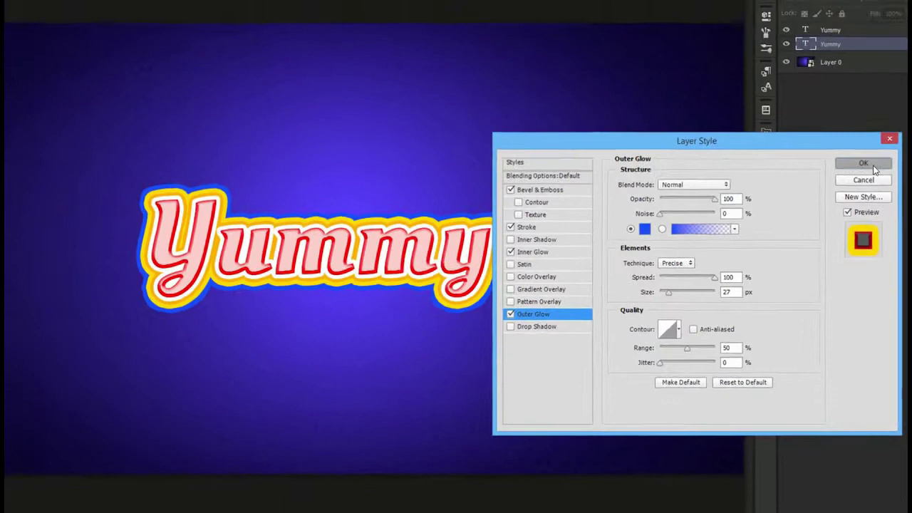
left_click(876, 127)
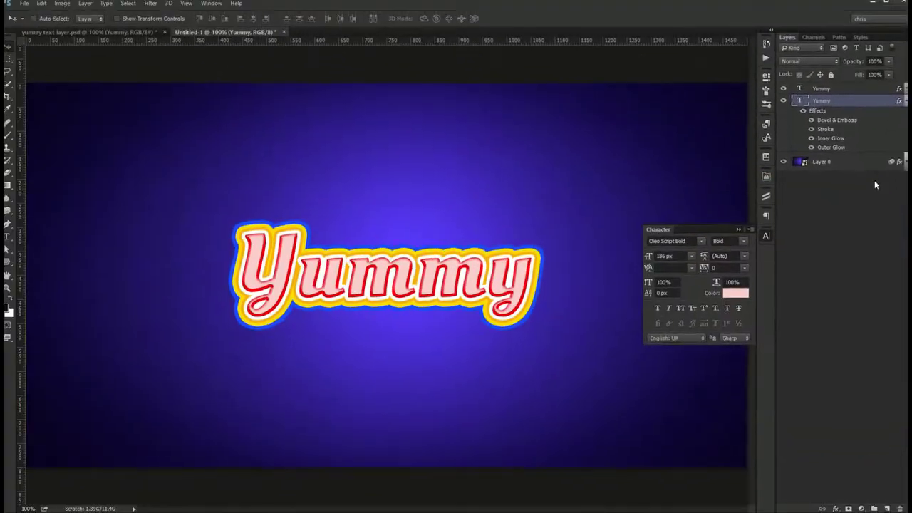
- Generate a flat black long shadow of 40 px at 20% opacity for the lower Yummy layer and collapse its effects list
left_click(767, 238)
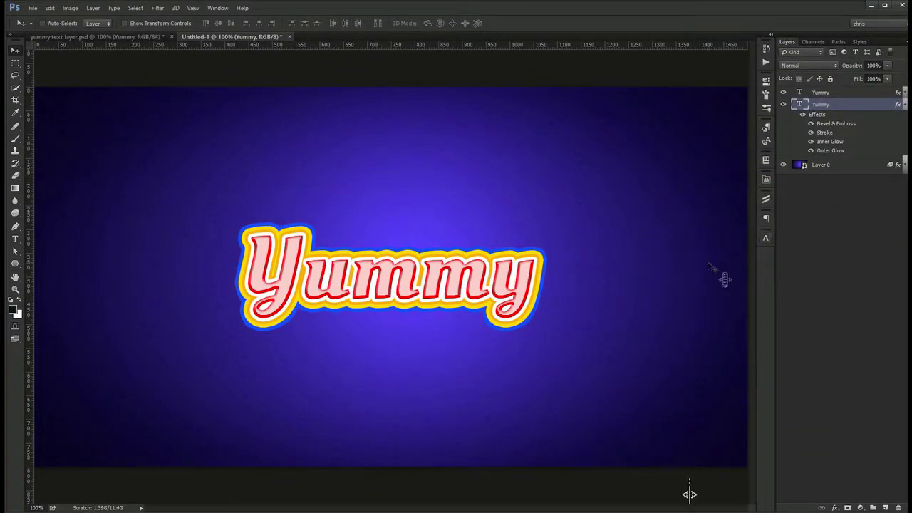
left_click(767, 179)
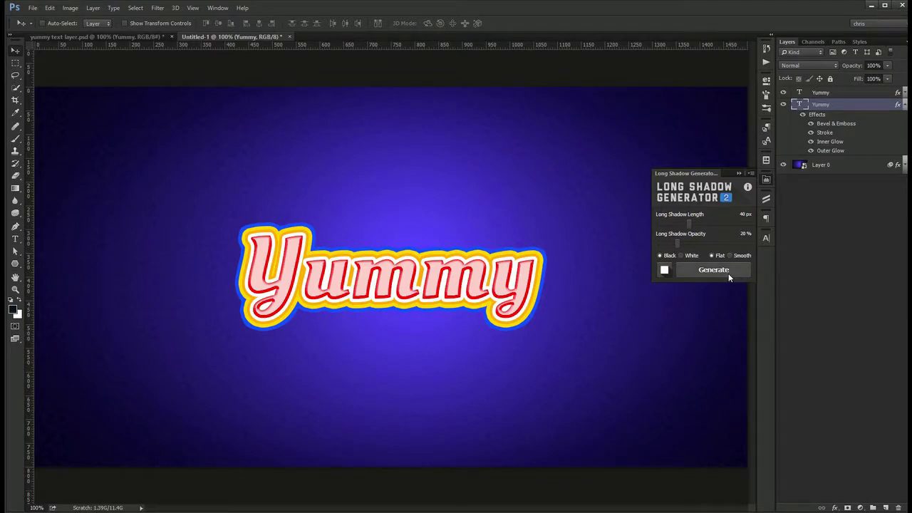
left_click(710, 271)
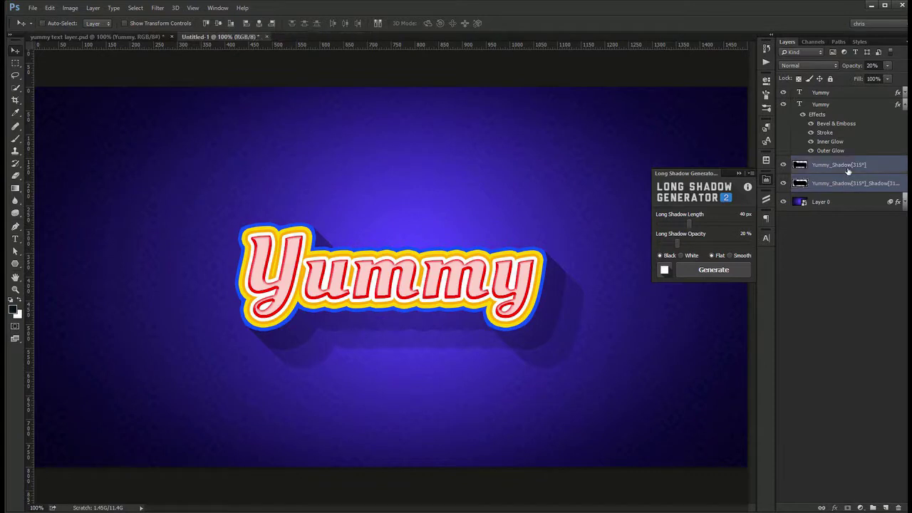
left_click(734, 270)
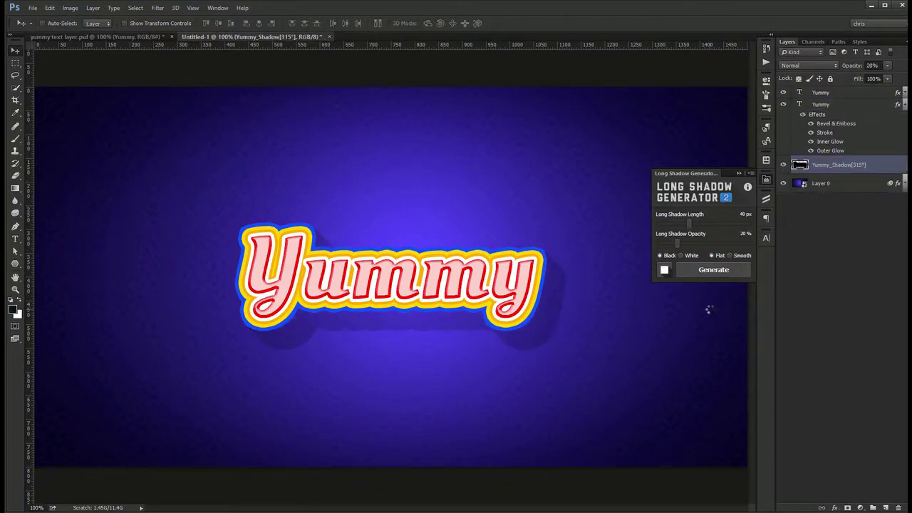
left_click(903, 104)
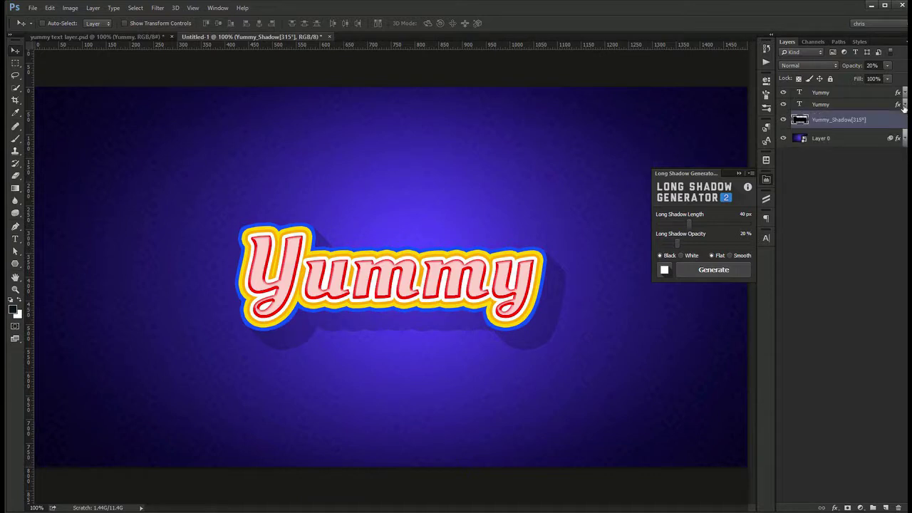
left_click(851, 106)
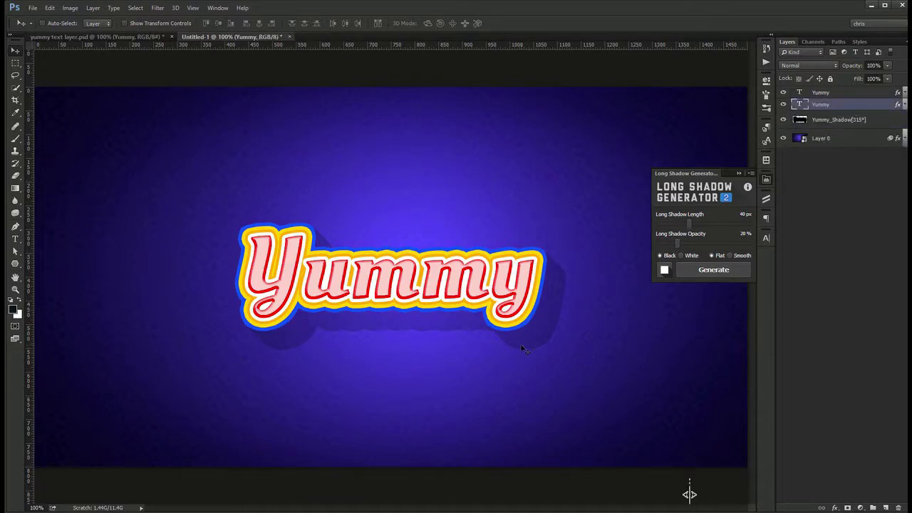
left_click(862, 119)
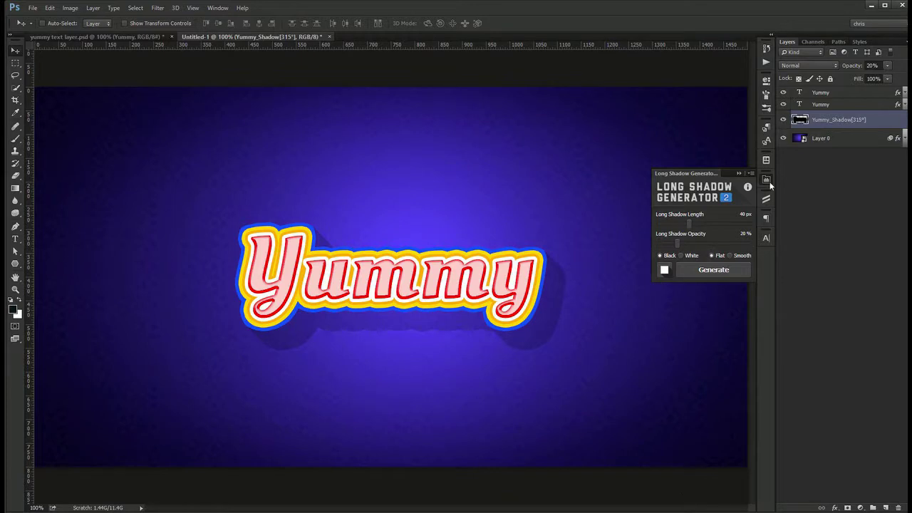
- Check the lower Yummy layer's text color code in the yummy text layer.psd document without changing it
left_click(502, 353)
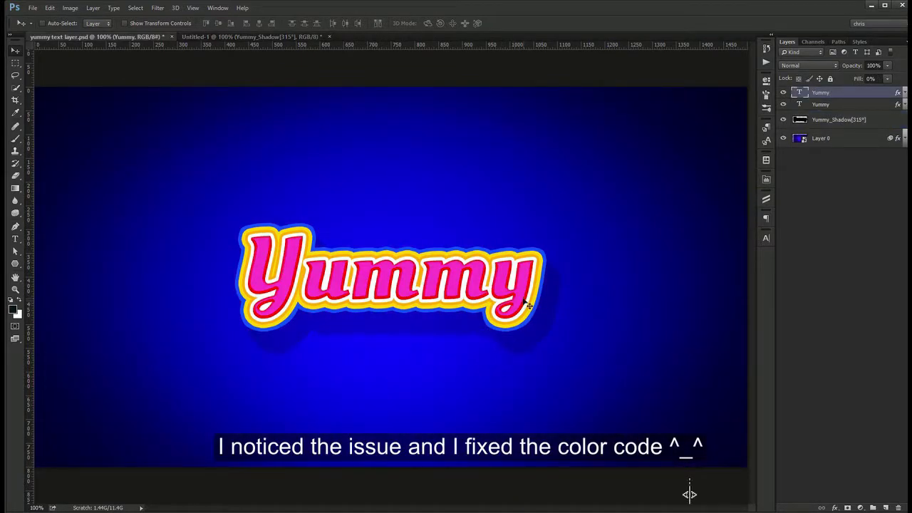
left_click(766, 238)
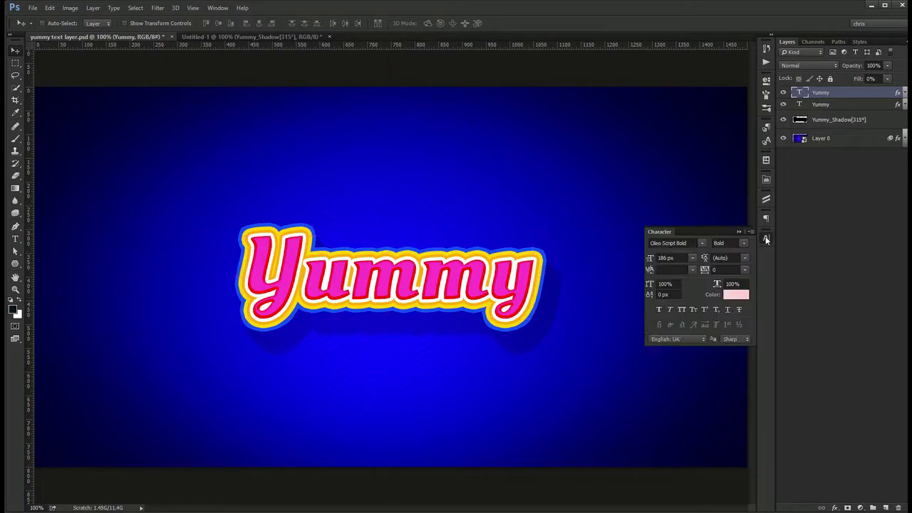
left_click(832, 105)
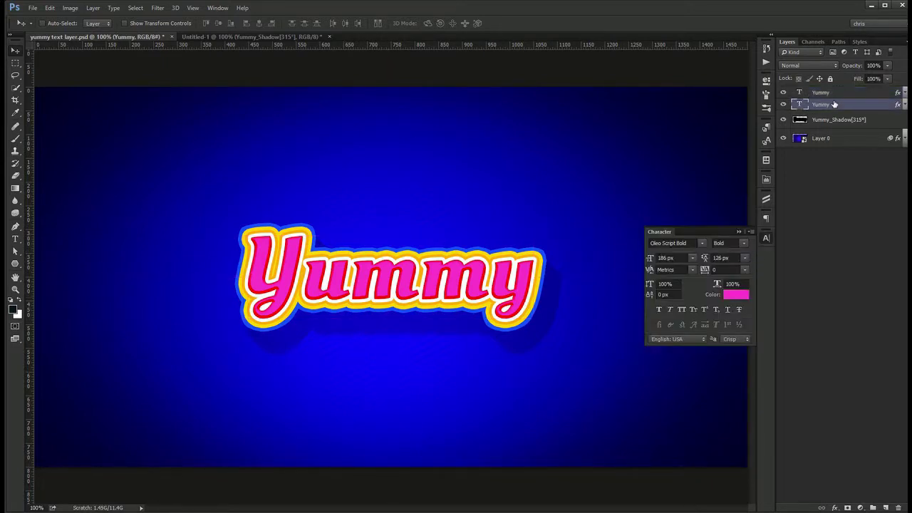
left_click(747, 296)
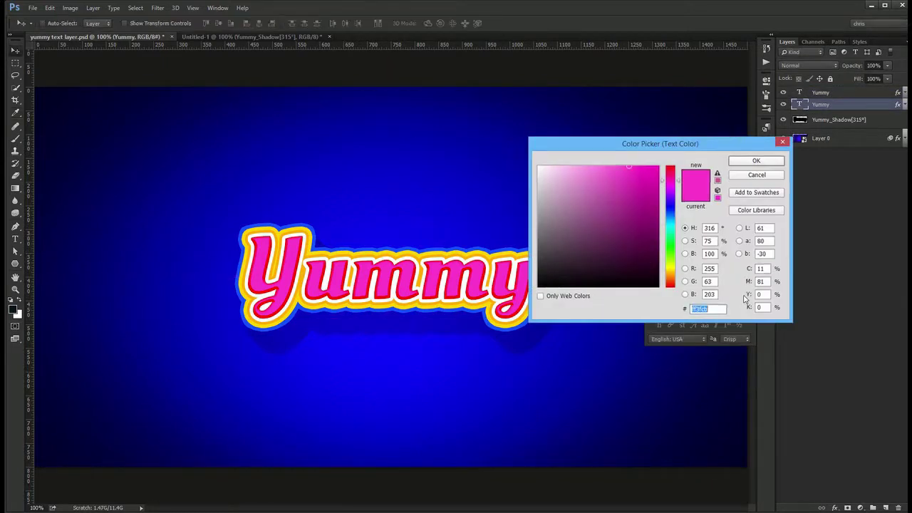
key("Escape")
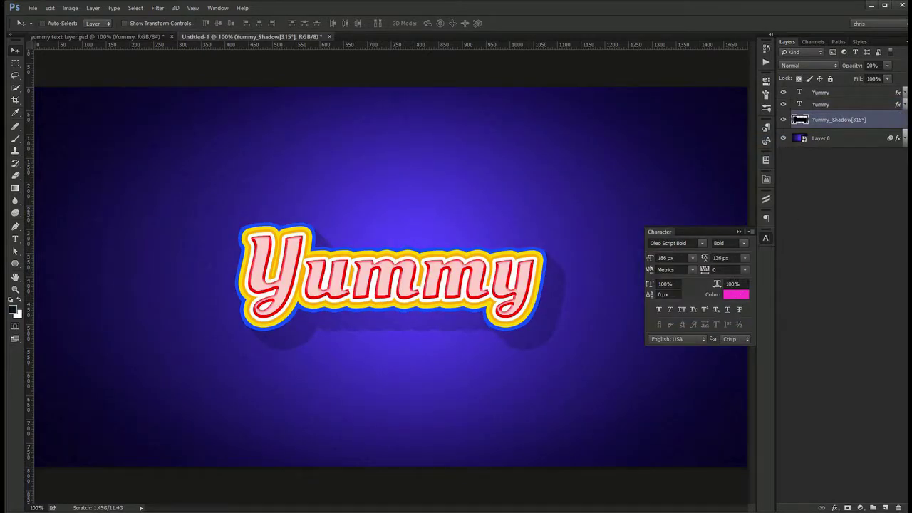
- Set the text color of the lower Yummy layer in the untitled document to ff3fcb and collapse the character settings
left_click(820, 107)
left_click(834, 98)
left_click(833, 116)
left_click(832, 105)
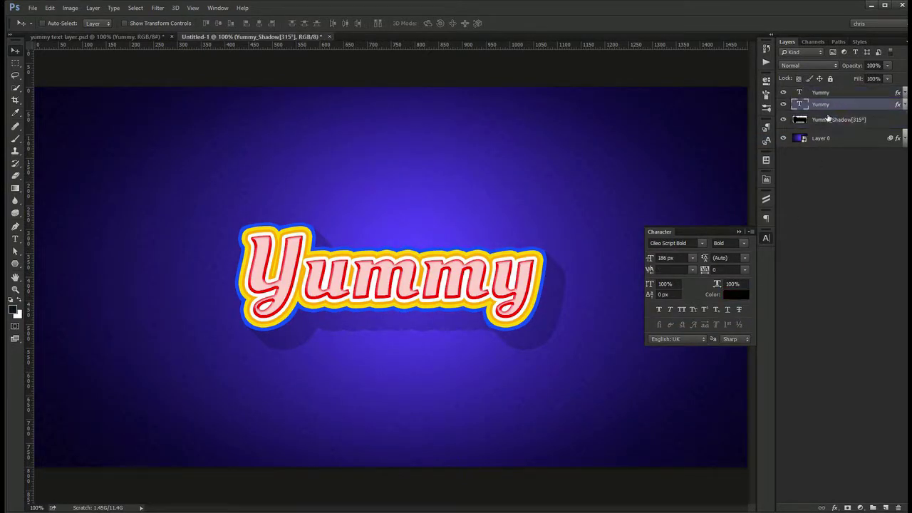
left_click(737, 295)
type("ff3fcb")
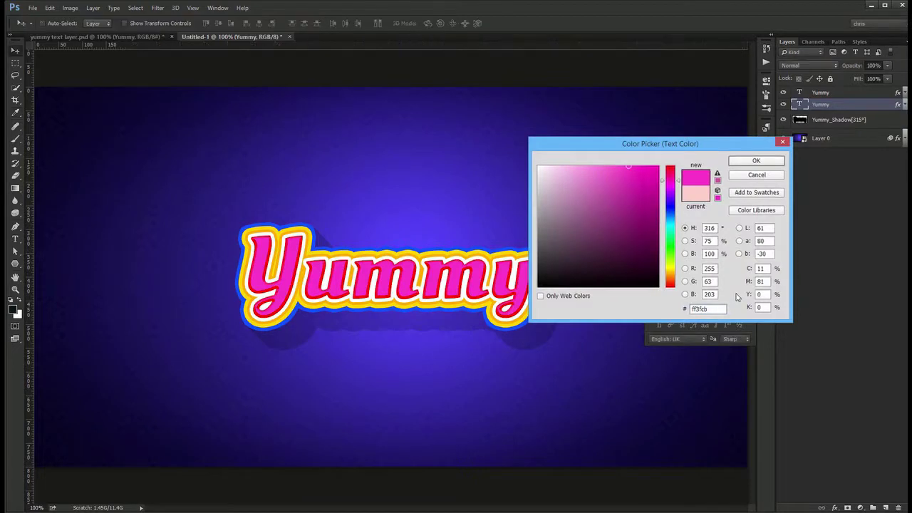
key("Return")
left_click(813, 207)
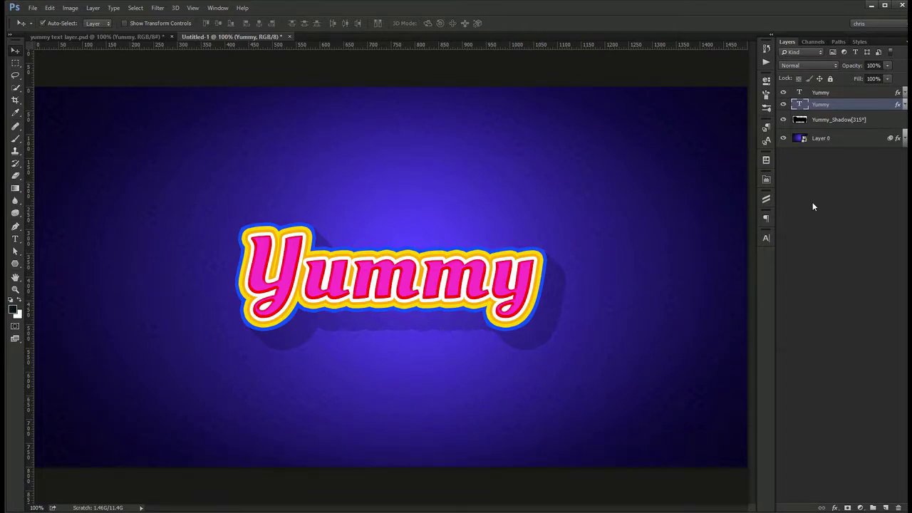
- Compare the recreated Yummy design with the original in yummy text layer.psd
key("ctrl+Tab")
key("ctrl+Tab")
key("ctrl+Tab")
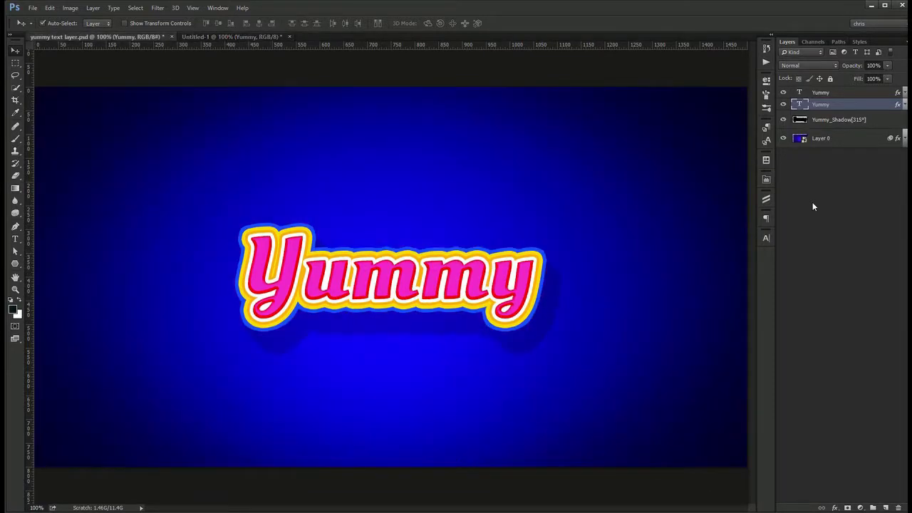
key("ctrl+Tab")
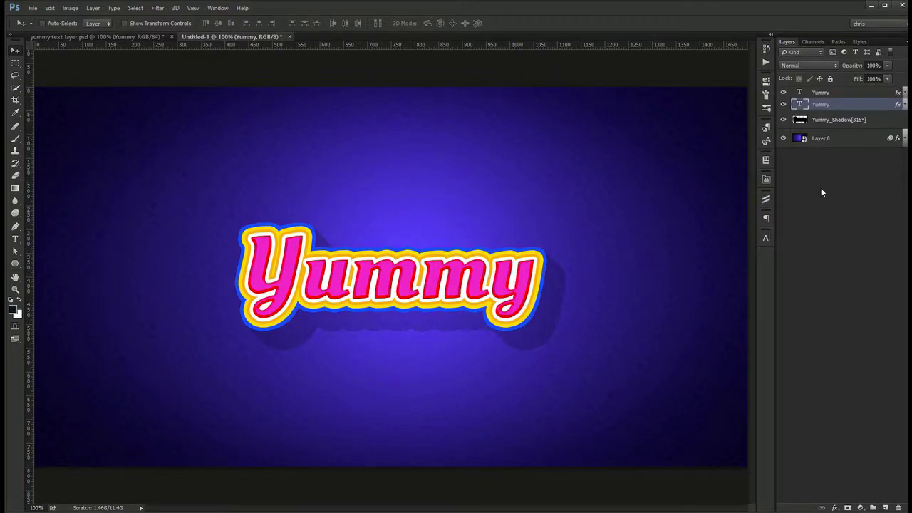
- Swap Layer 0's Pattern Overlay for a different light textured pattern, with Color Burn blend mode and 100% opacity, and apply the layer style
double_click(848, 138)
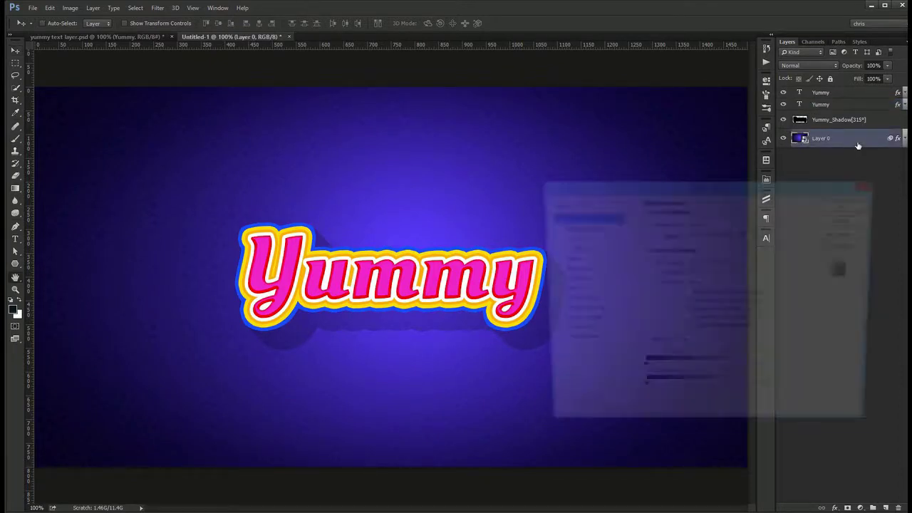
left_click(591, 322)
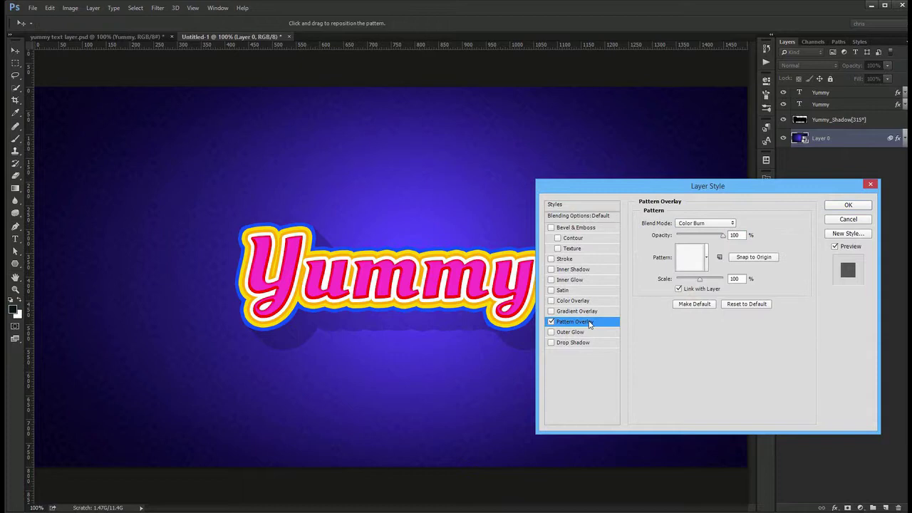
left_click(709, 224)
left_click(704, 265)
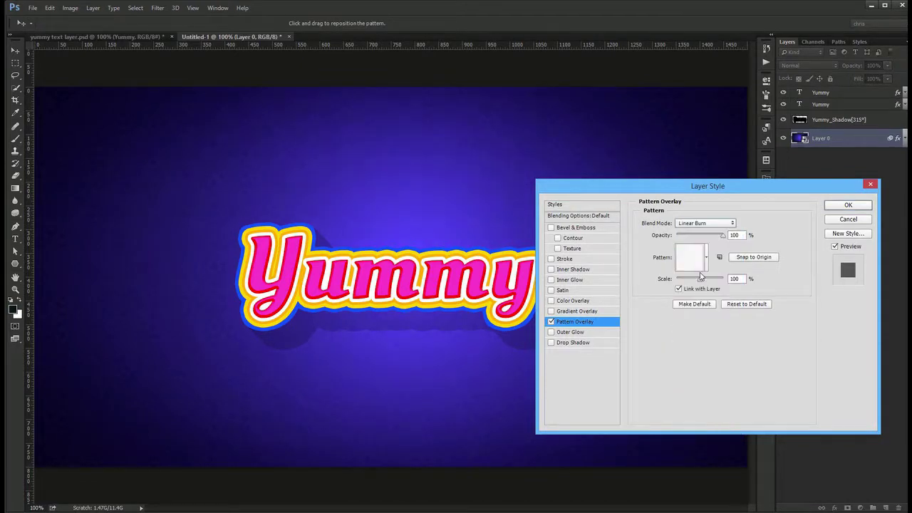
left_click(706, 258)
left_click(687, 302)
left_click(686, 317)
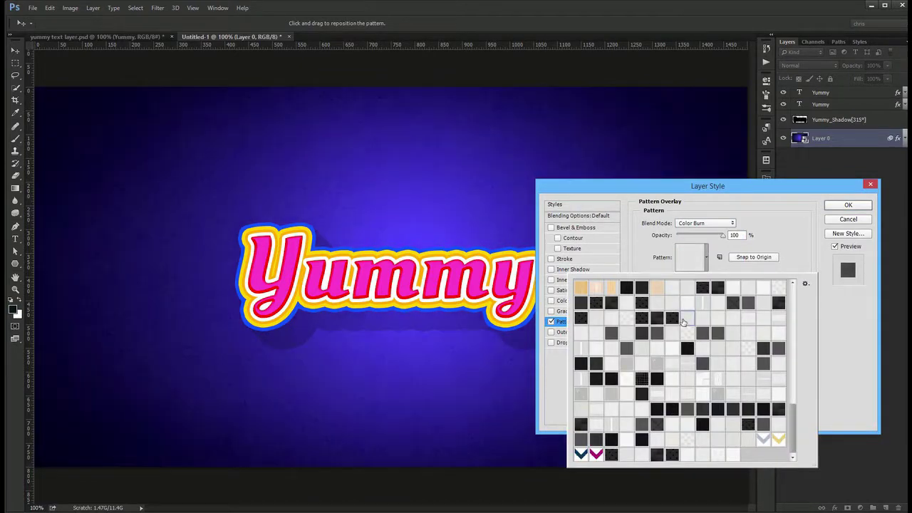
left_click(687, 334)
left_click(688, 303)
left_click(689, 293)
double_click(688, 294)
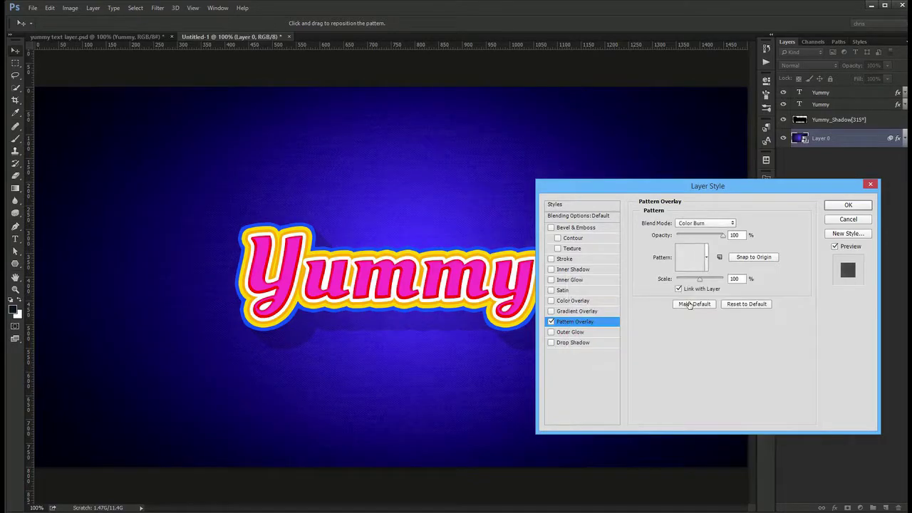
key("Return")
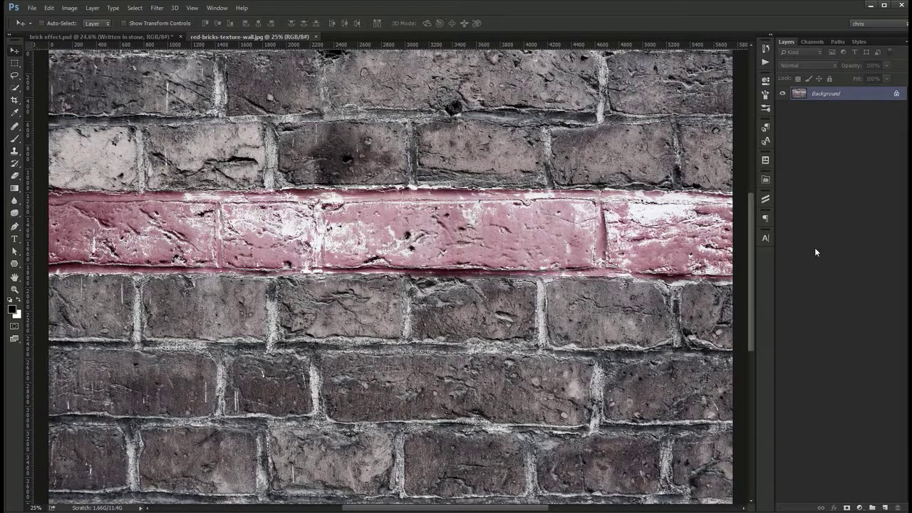
- Examine the Written in stone text in brick effect.psd at 100% zoom and with its layer mask temporarily disabled
key("ctrl+Tab")
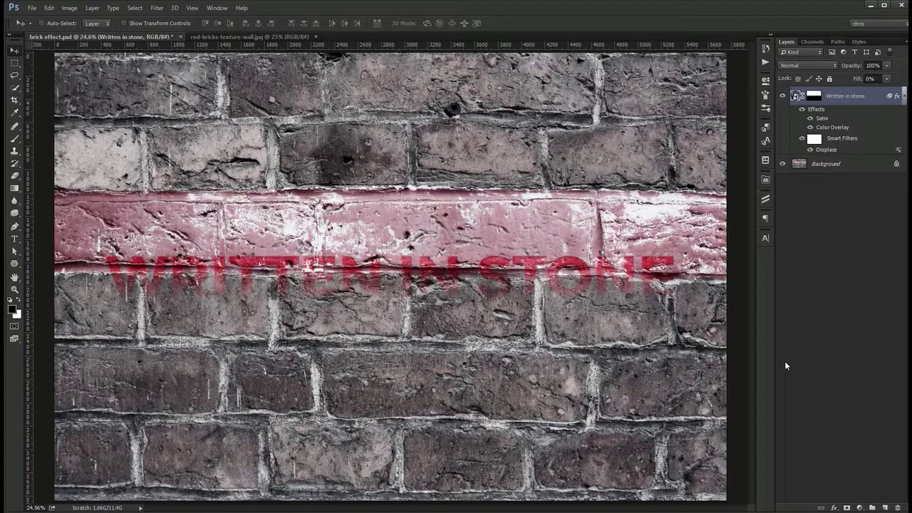
key("ctrl+1")
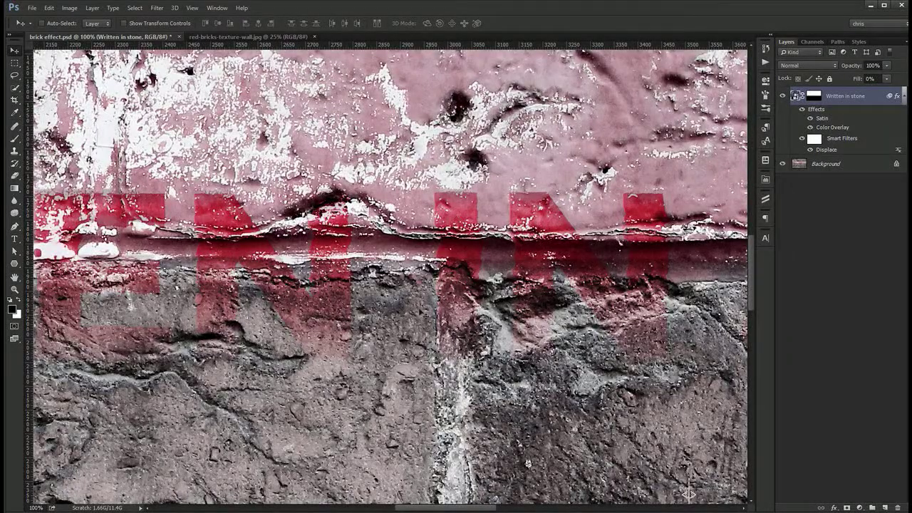
scroll(340, 342, "left", 5)
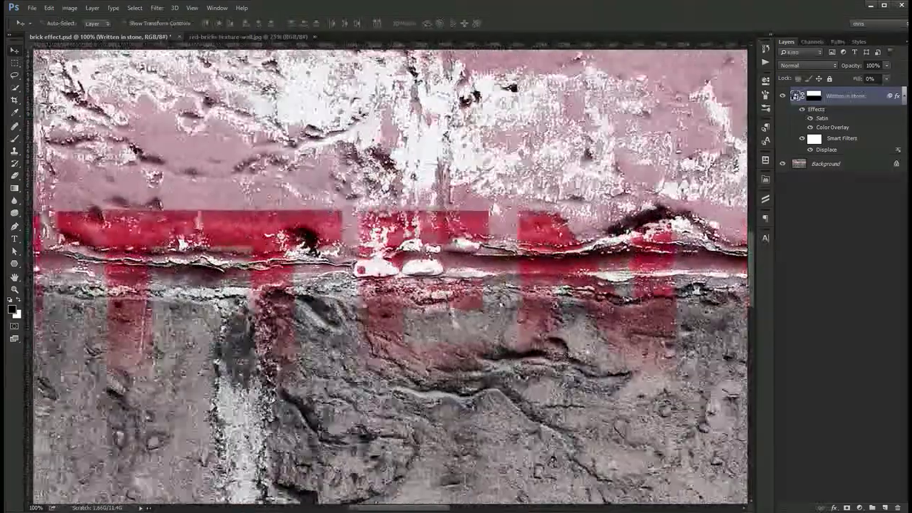
scroll(371, 314, "left", 10)
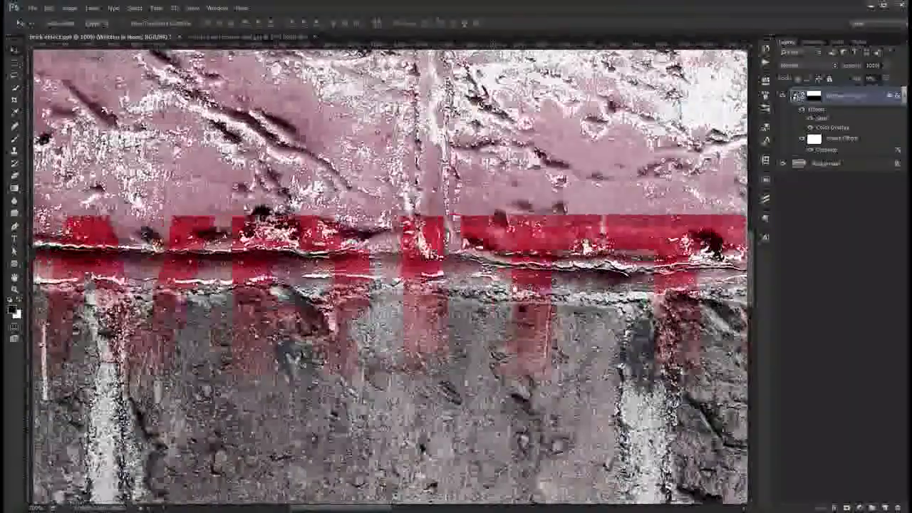
key("ctrl+0")
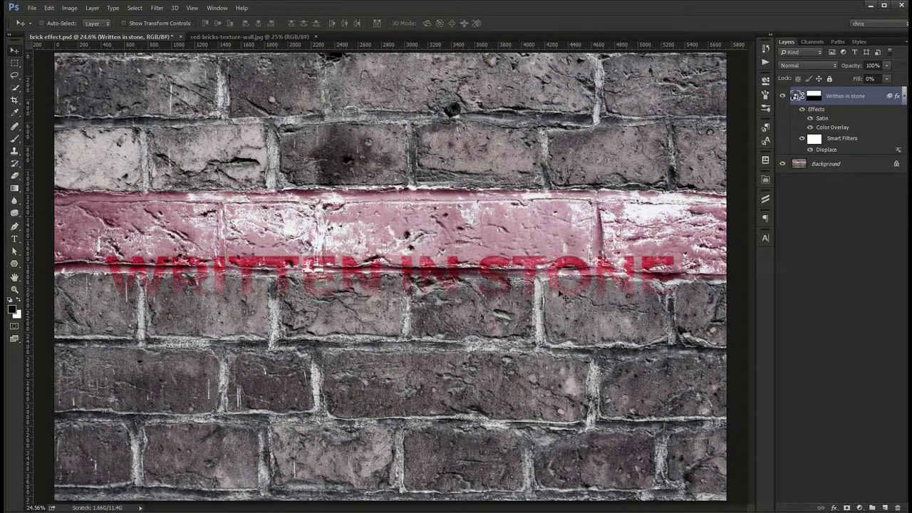
right_click(813, 98)
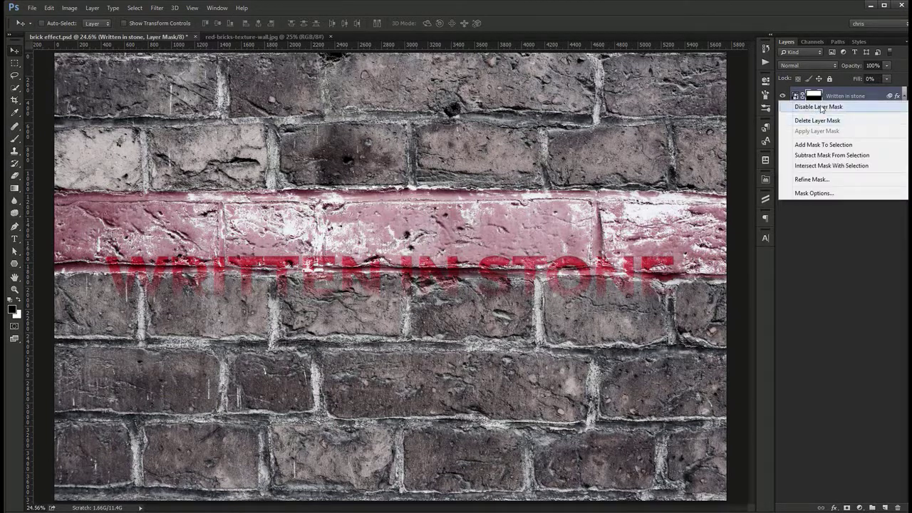
left_click(813, 107)
right_click(818, 89)
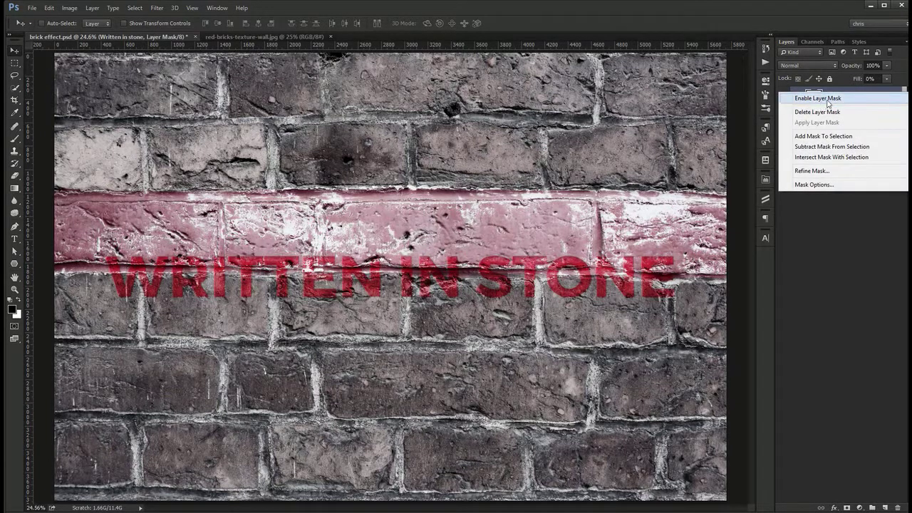
left_click(819, 99)
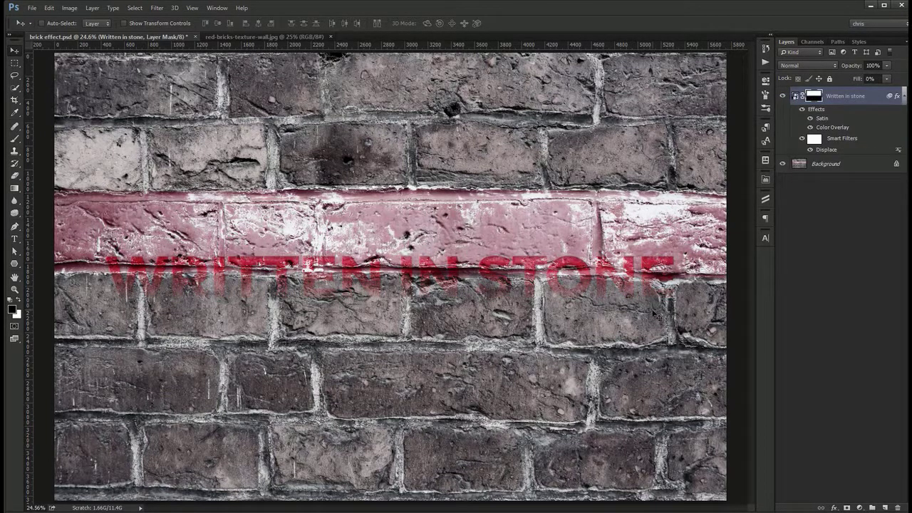
- Save a Photoshop-format version of red-bricks-texture-wall.jpg on the Desktop under the name displace
key("ctrl+Tab")
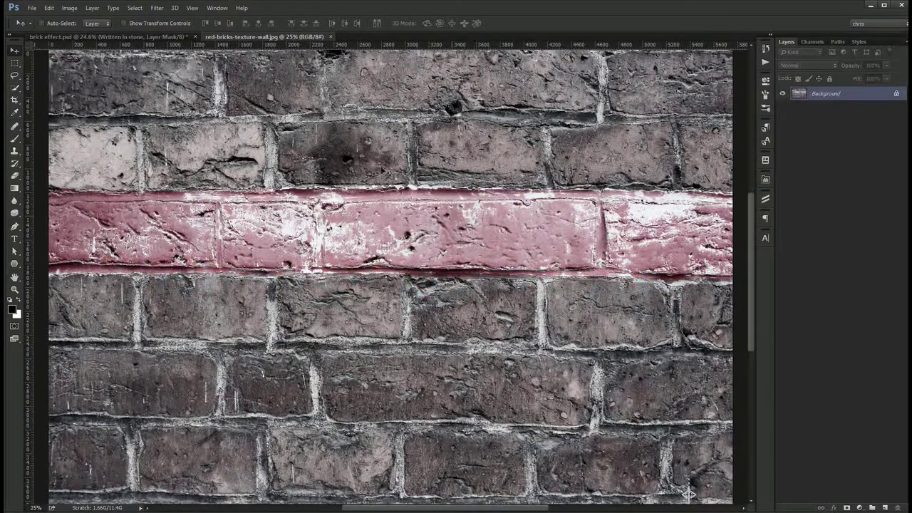
key("ctrl+0")
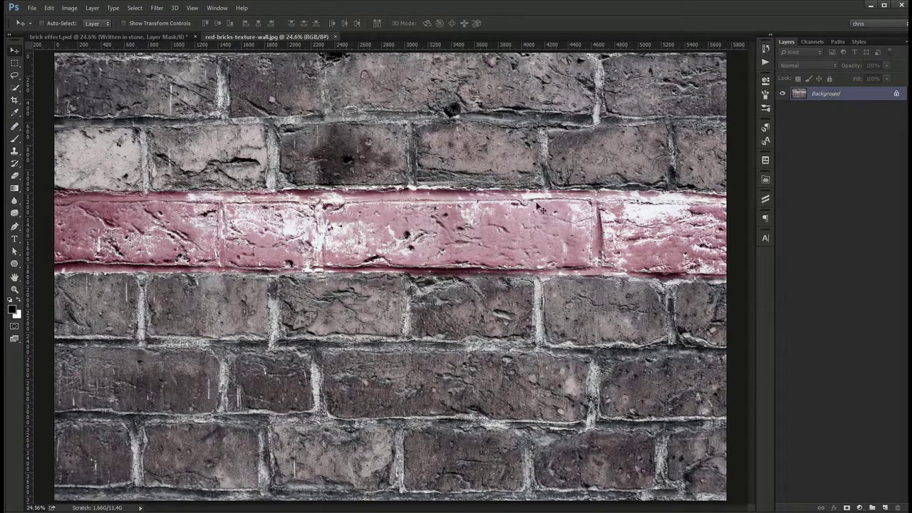
left_click(35, 9)
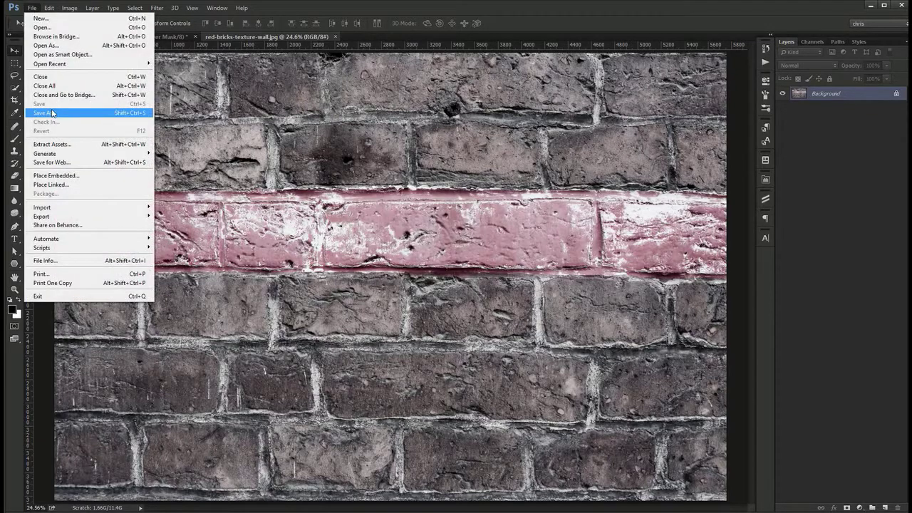
left_click(50, 113)
left_click(172, 300)
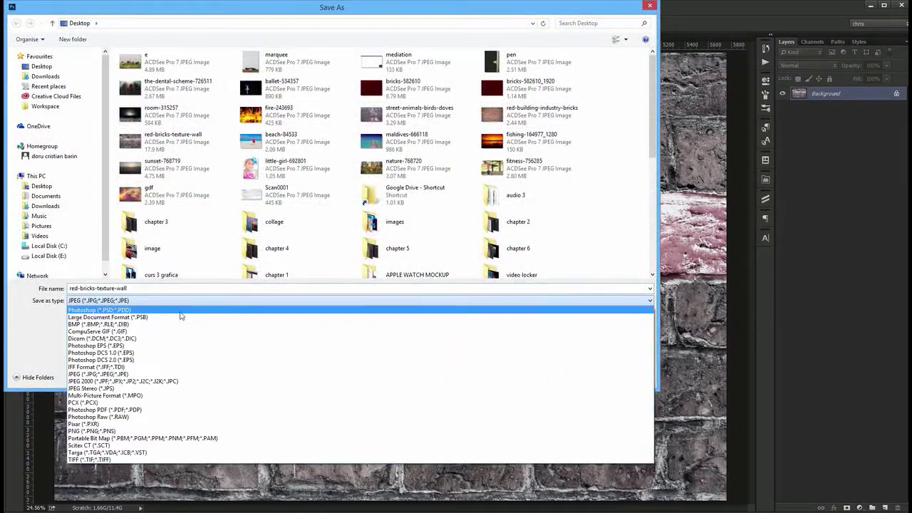
left_click(183, 311)
type("disp")
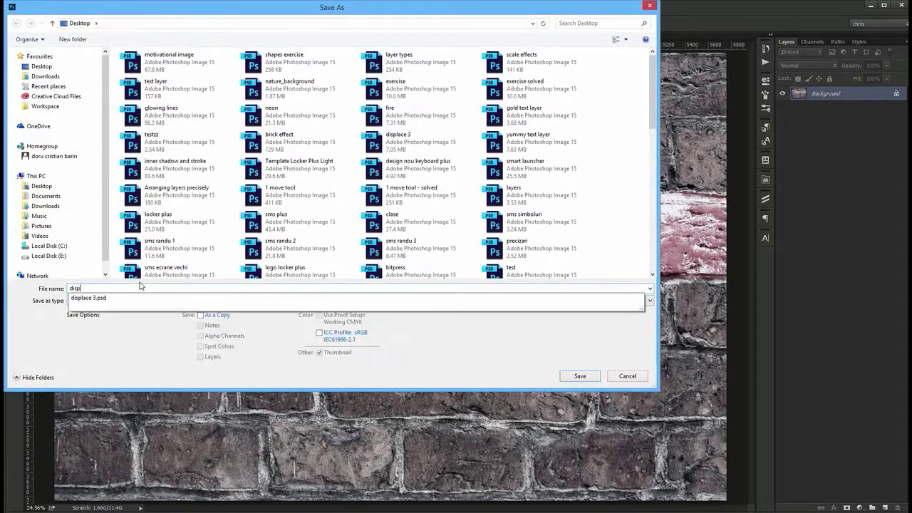
type("lace")
key("Return")
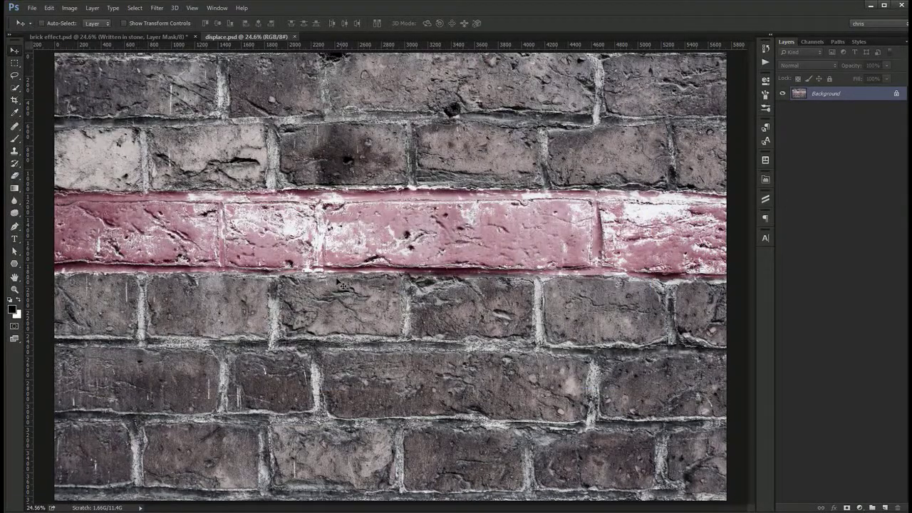
- Add the text "Written in stone" just below the red brick row and move it toward the middle of the wall
key("t")
left_click(138, 292)
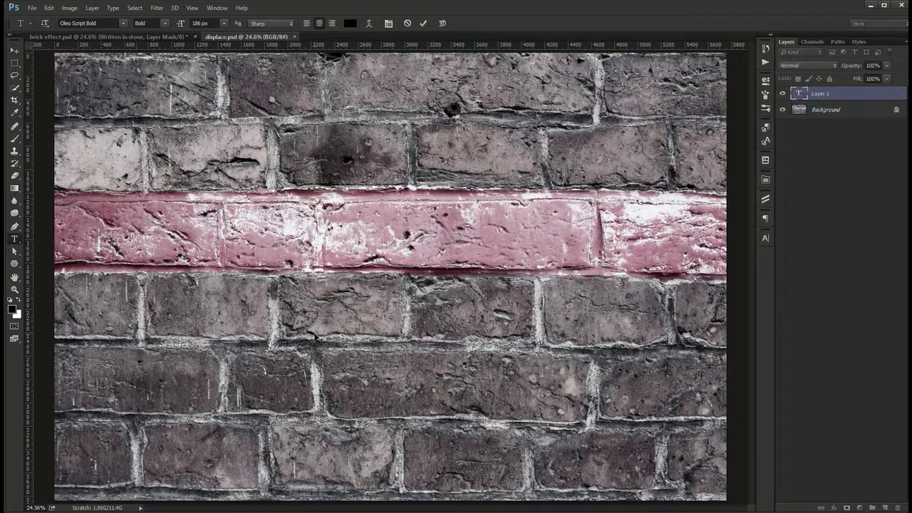
type("Written in stone")
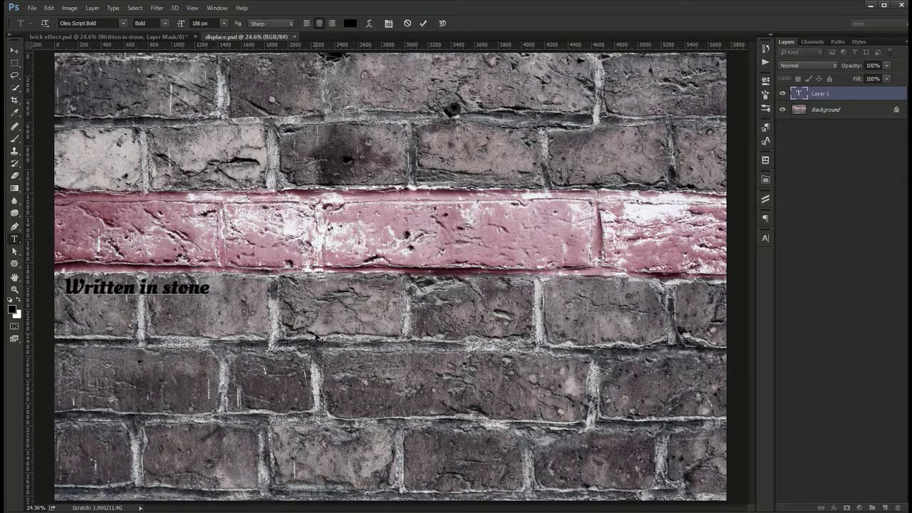
key("ctrl+Return")
key("v")
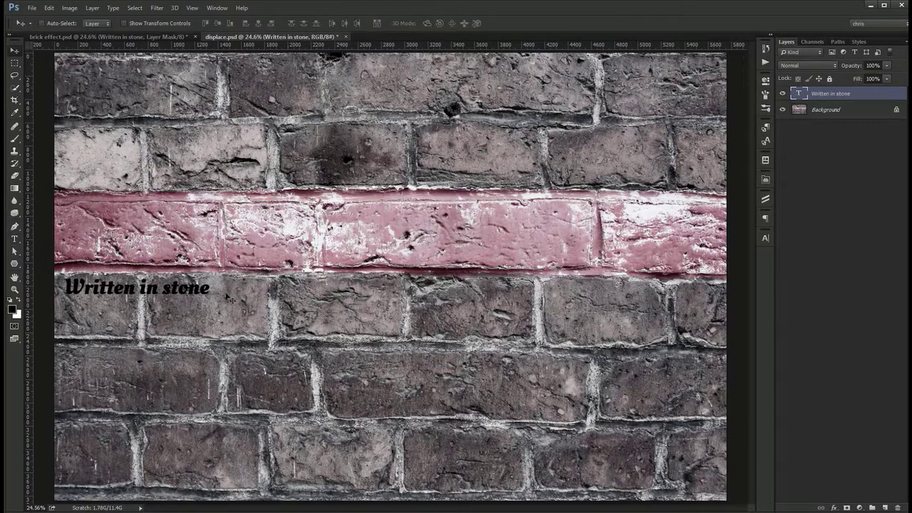
left_click_drag(171, 288, 396, 286)
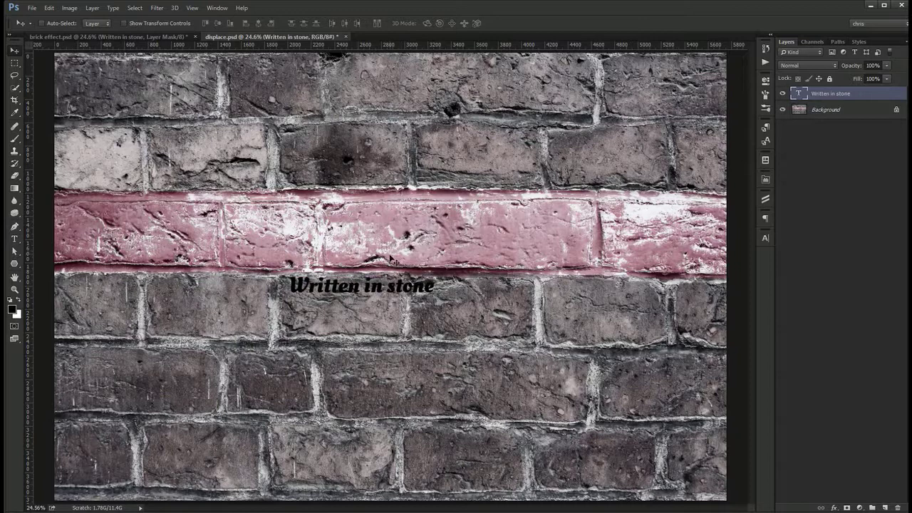
- Format the Written in stone text as Montserrat Bold, 497 px, in All Caps
left_click(764, 239)
left_click(678, 243)
type("ontser")
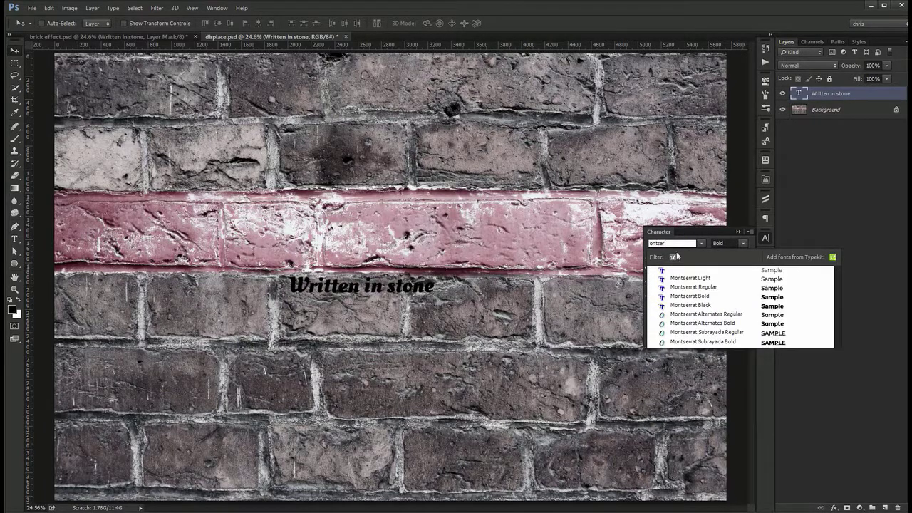
left_click(709, 297)
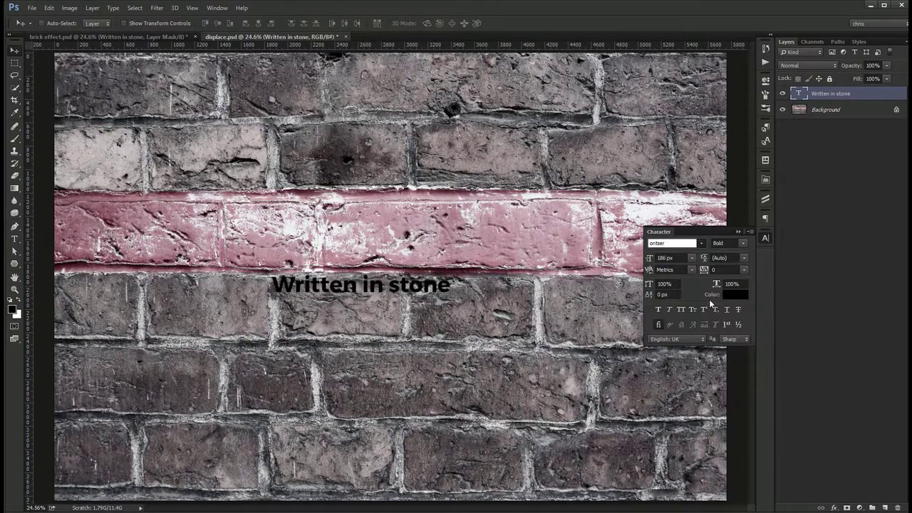
key("Tab")
key("Tab")
type("497")
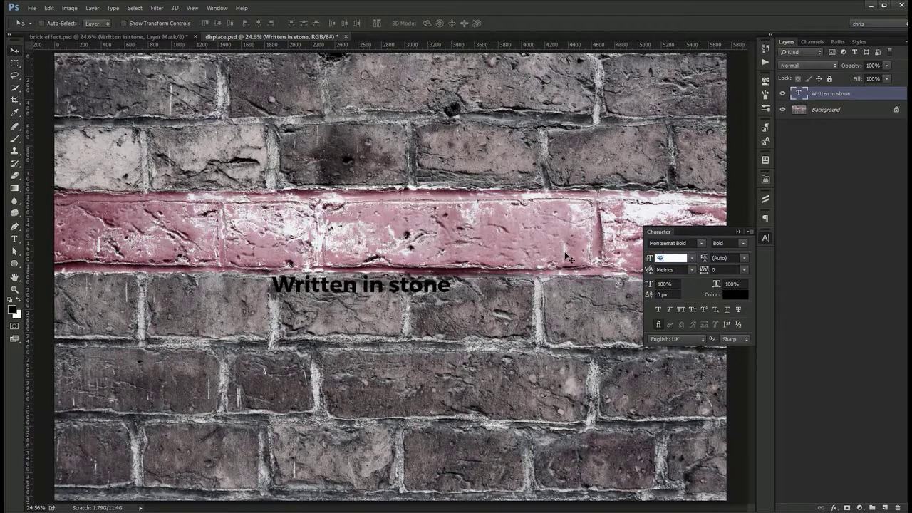
key("Return")
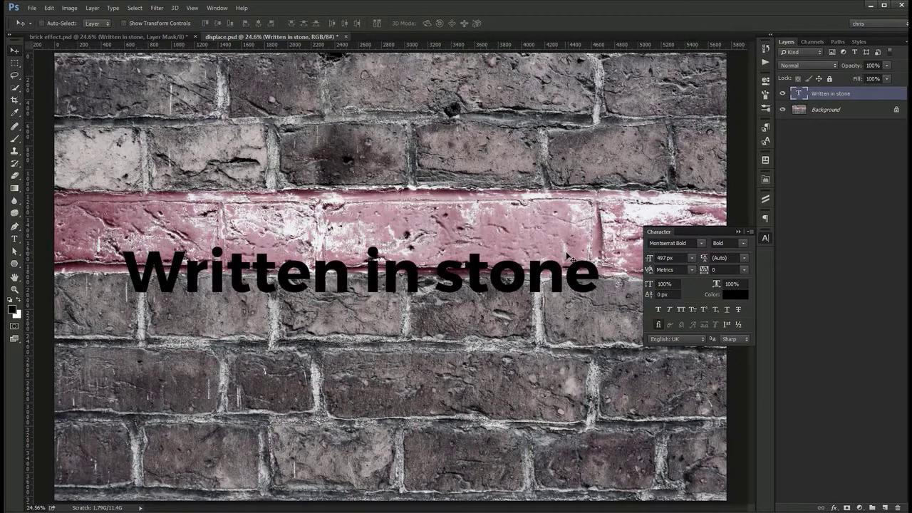
left_click(681, 309)
left_click(766, 238)
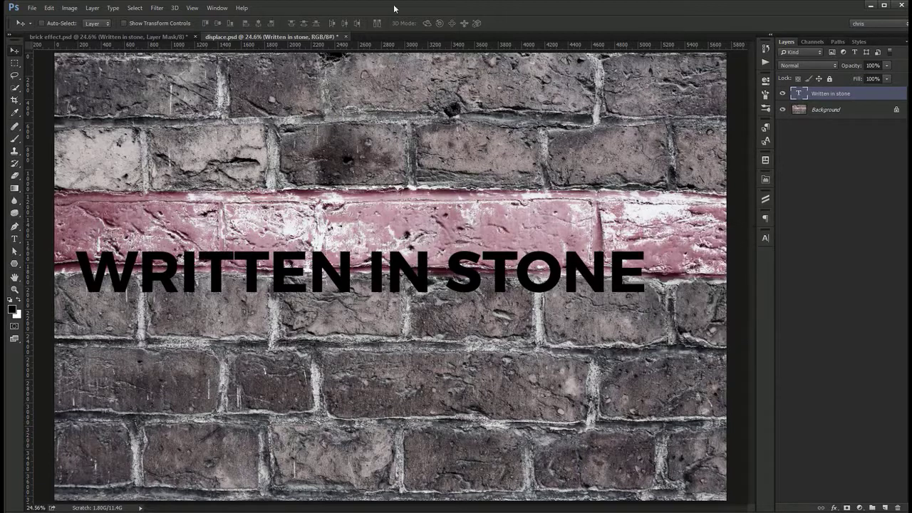
- Select the whole canvas and align the Written in stone text to its horizontal and vertical center
key("ctrl+a")
left_click(258, 23)
left_click(217, 25)
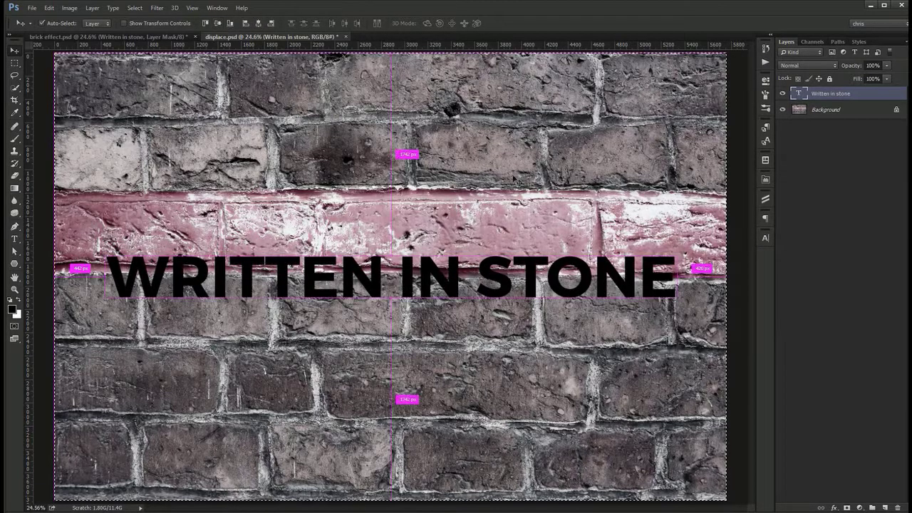
- Convert the Written in stone layer to a smart object and apply Displace at 20 horizontal and vertical scale using displace.psd from the Desktop
right_click(872, 94)
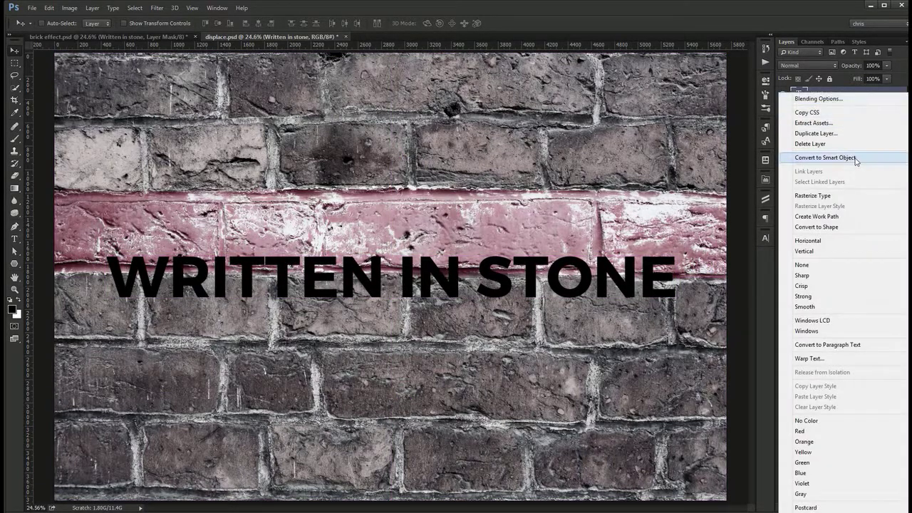
left_click(855, 157)
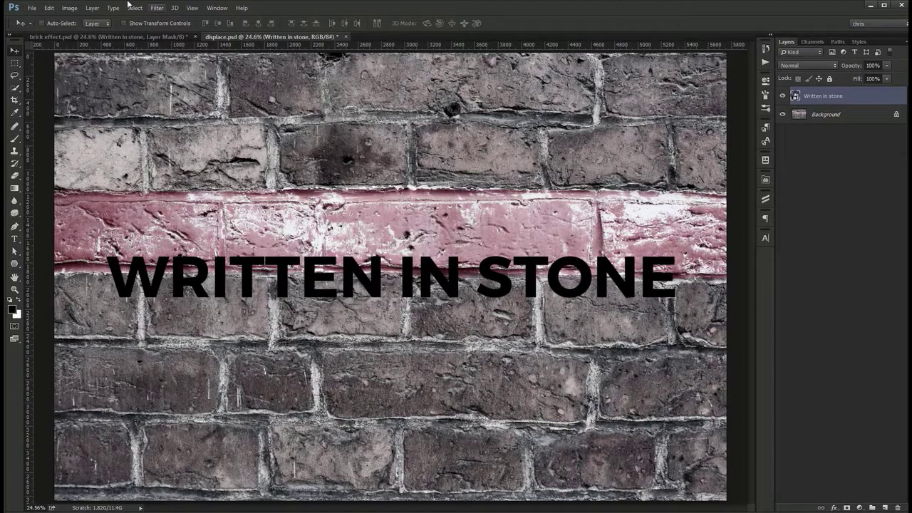
left_click(157, 8)
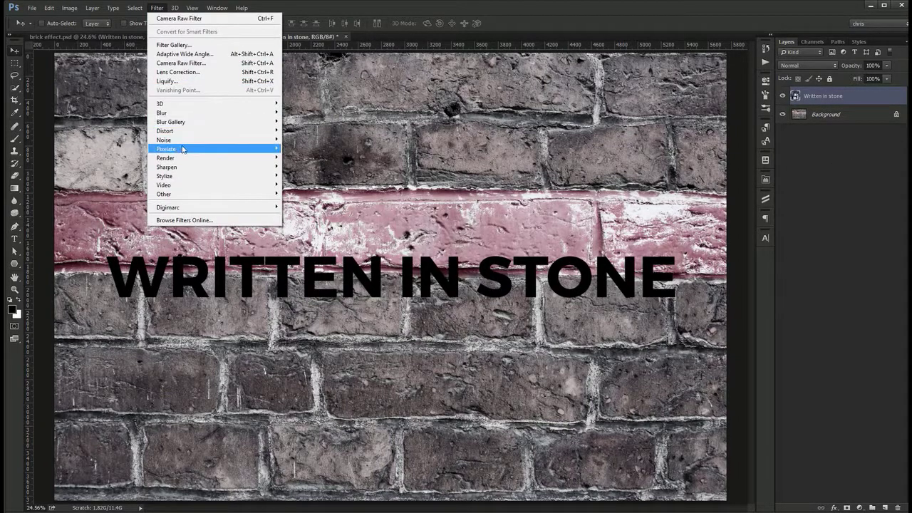
mouse_move(177, 134)
left_click(126, 135)
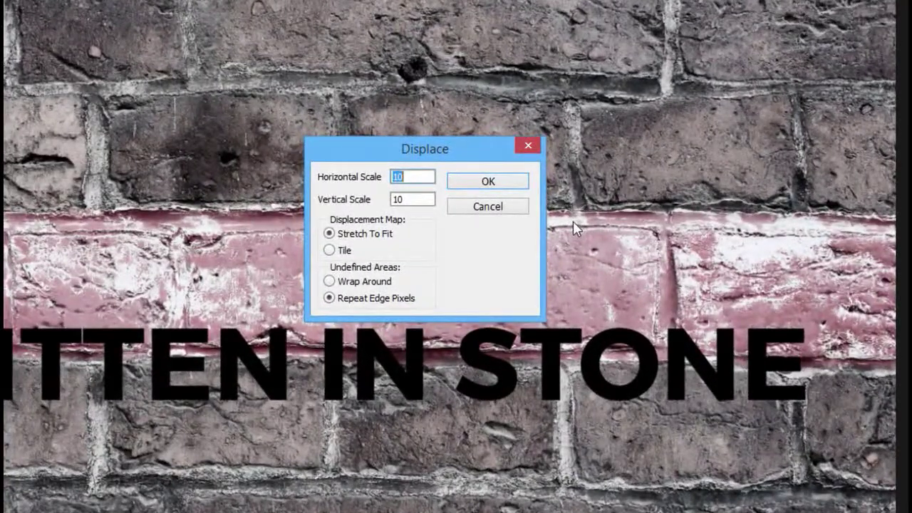
type("20")
key("Tab")
type("20")
left_click(492, 181)
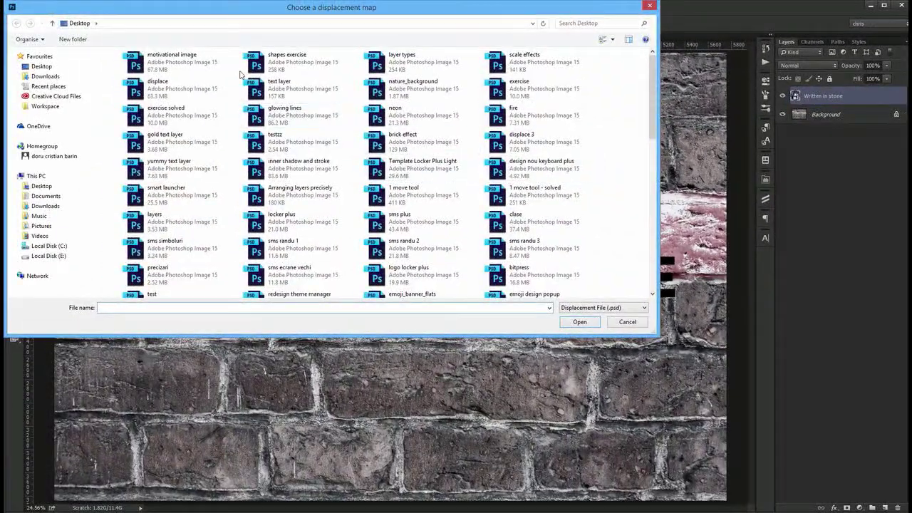
left_click(237, 80)
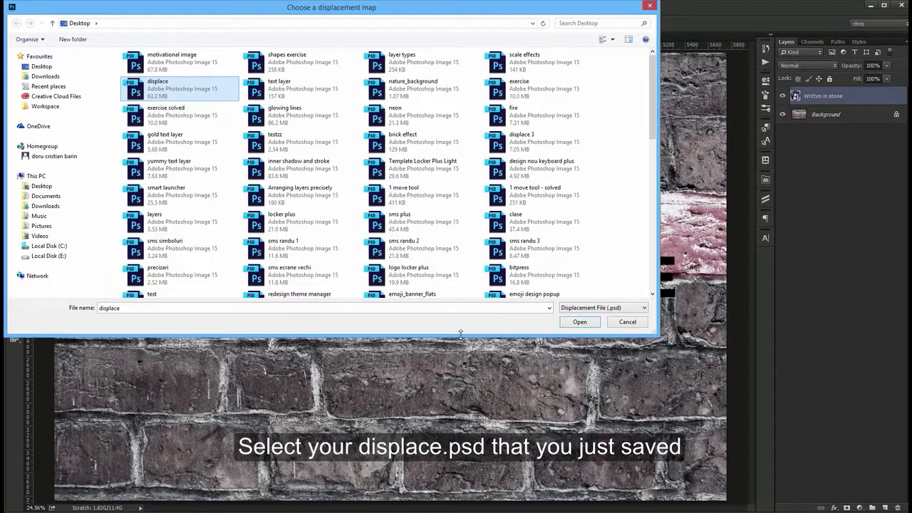
left_click(580, 322)
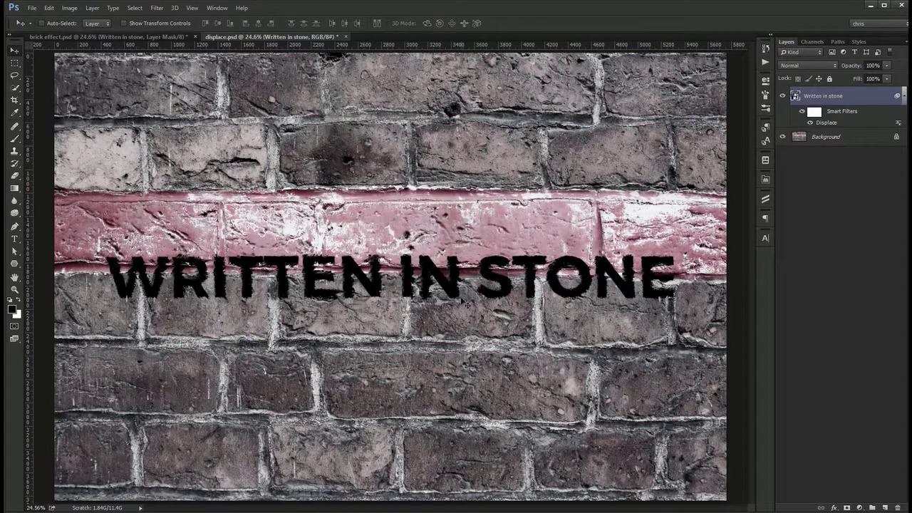
- Set the fill of the Written in stone layer to 0%
left_click(871, 78)
type("0")
key("Return")
- Add a Color Overlay to the Written in stone layer with colour #ac3131 and the Overlay blend mode
left_click(833, 507)
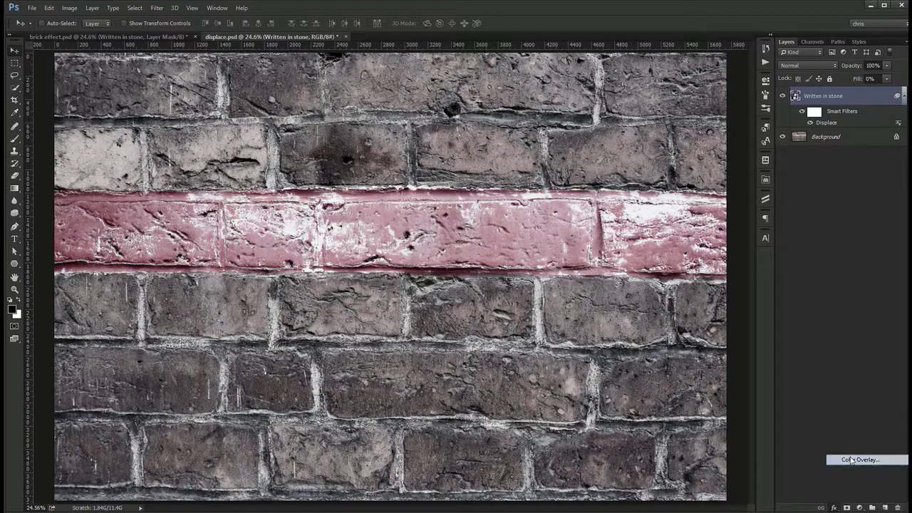
left_click(852, 460)
left_click(745, 222)
type("a")
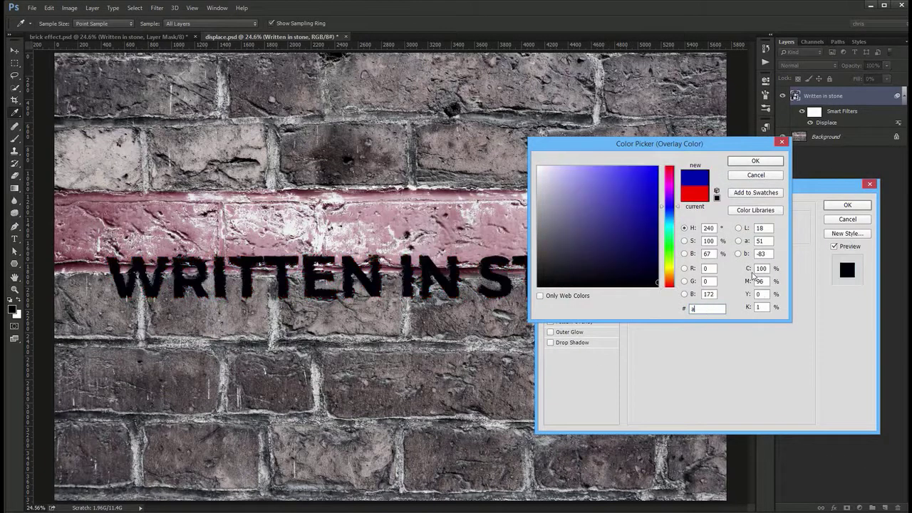
type("c3131")
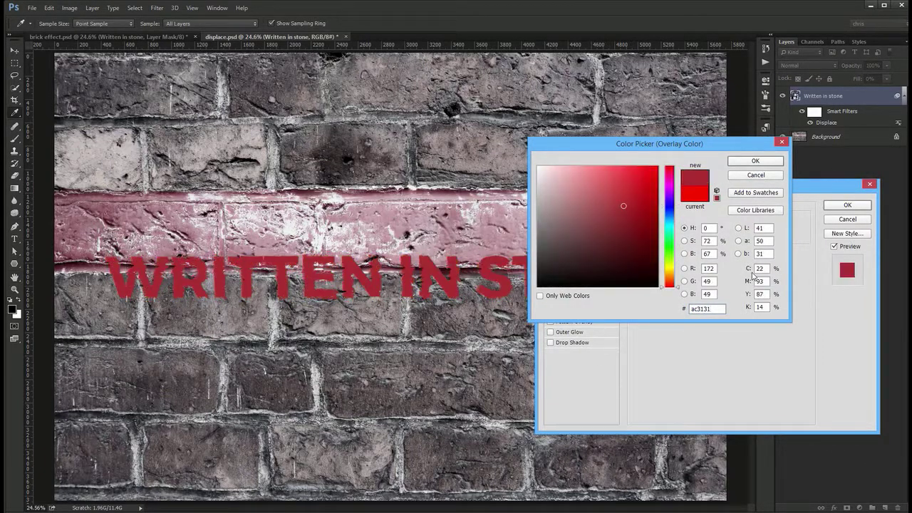
key("Return")
left_click(709, 224)
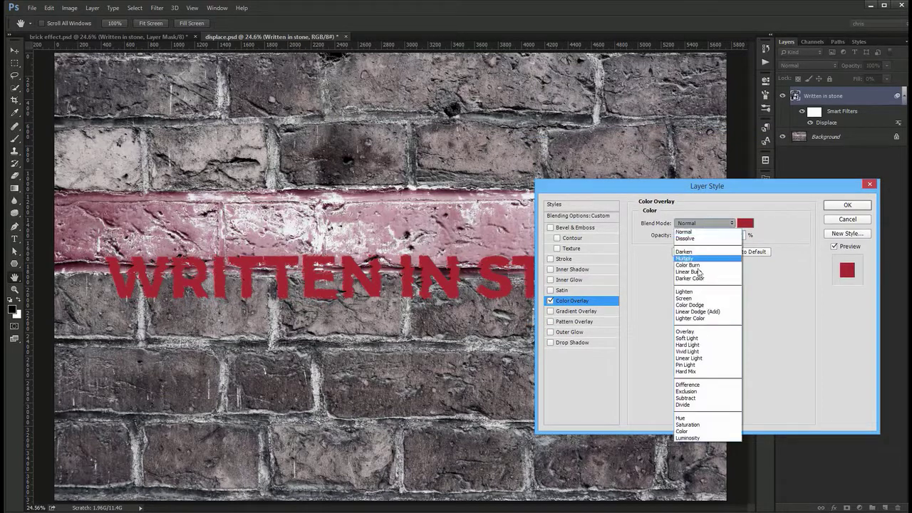
left_click(694, 331)
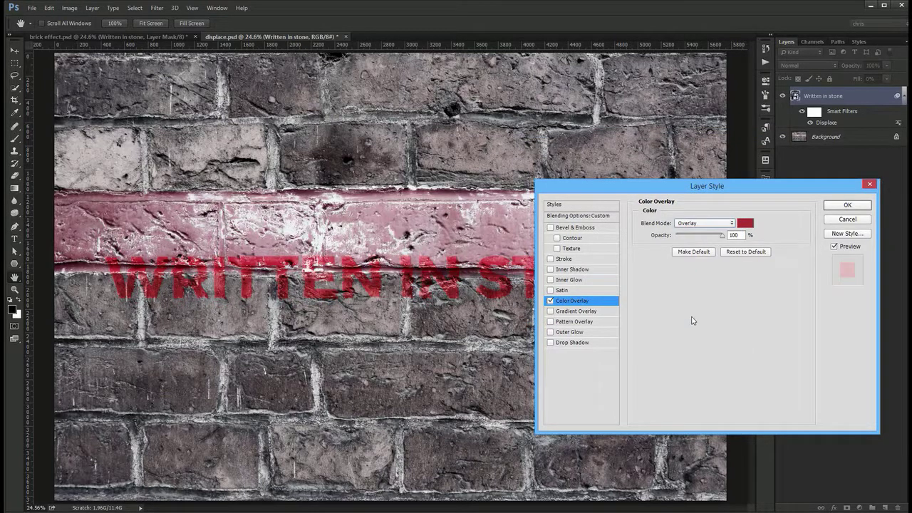
mouse_move(669, 191)
left_mouse_down()
mouse_move(669, 326)
mouse_move(676, 193)
left_mouse_up()
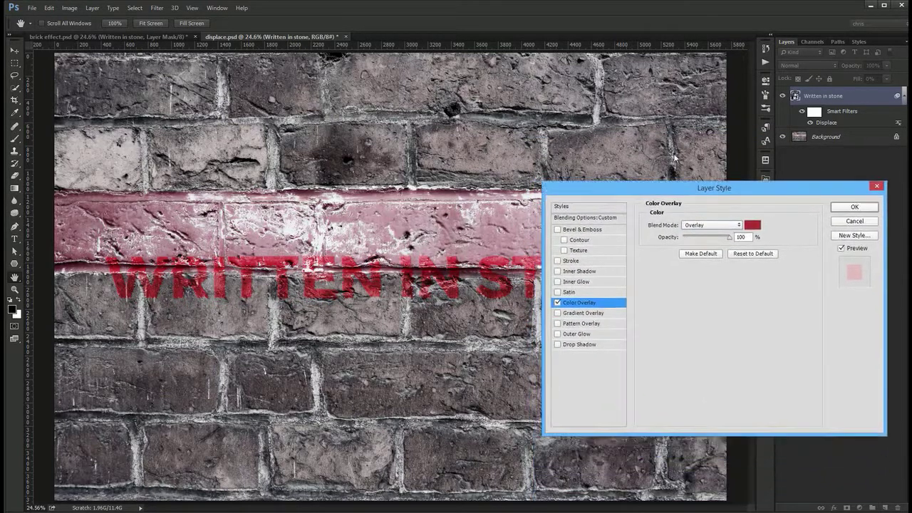
left_click_drag(675, 159, 641, 190)
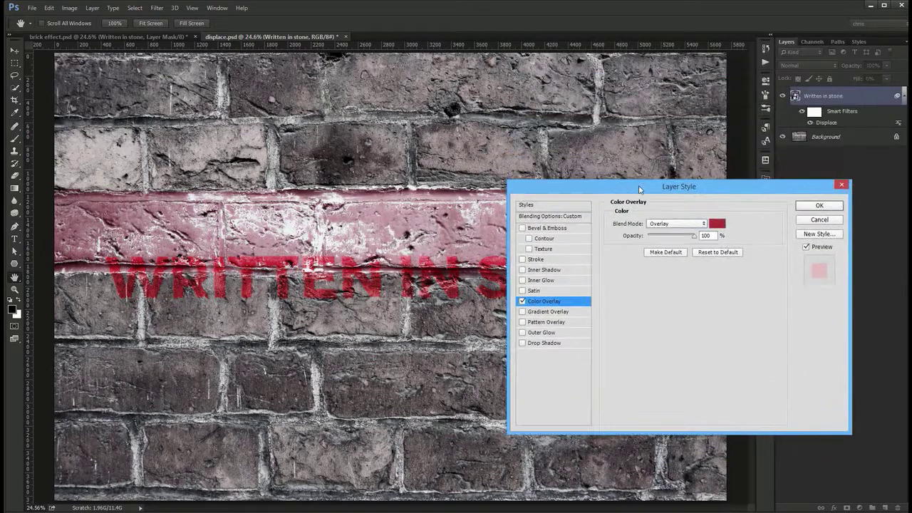
left_click(817, 206)
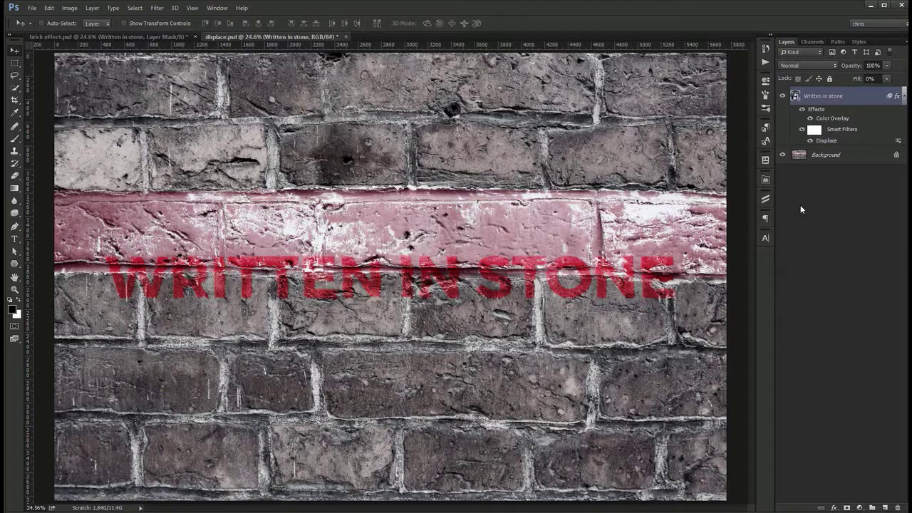
- Try the Written in stone layer at 50% and 70% opacity, and return it to 100%
key("5")
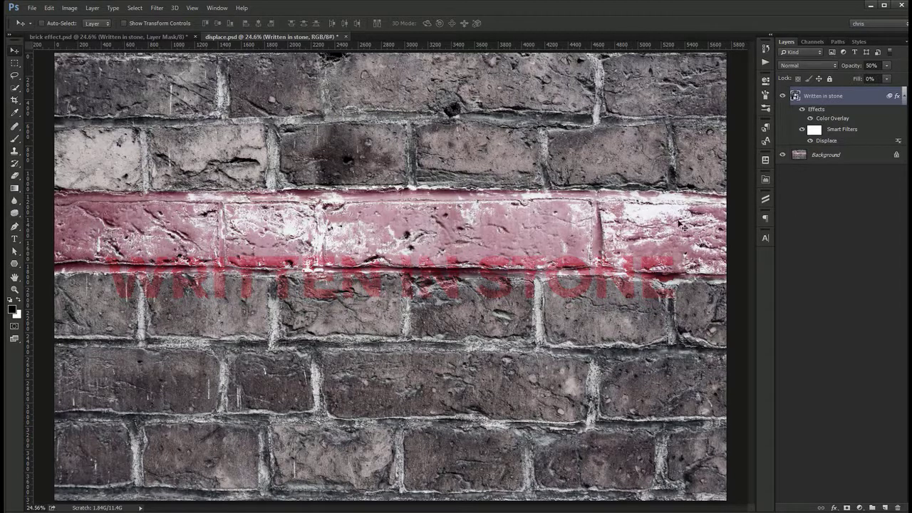
key("7")
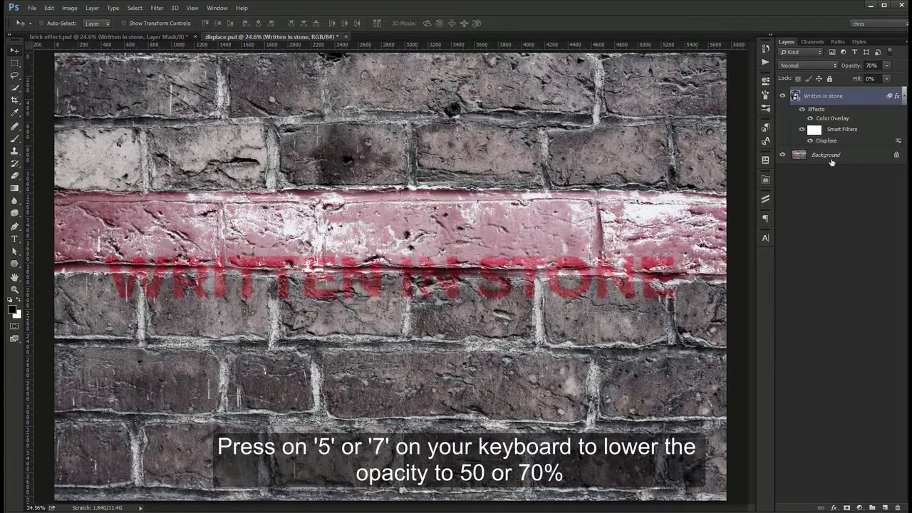
key("0")
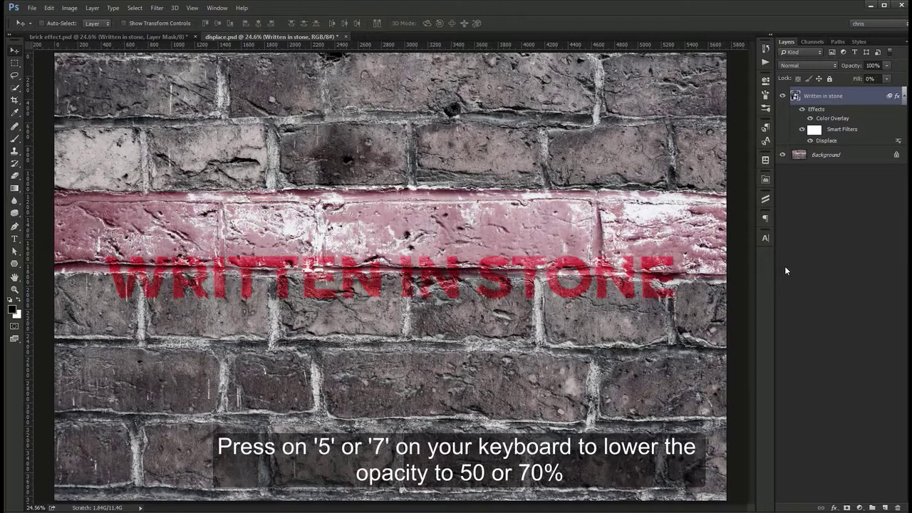
- Add a Satin effect to the Written in stone layer with Invert off, a distance of 12 px and a size of 38 px
double_click(834, 118)
left_click(538, 292)
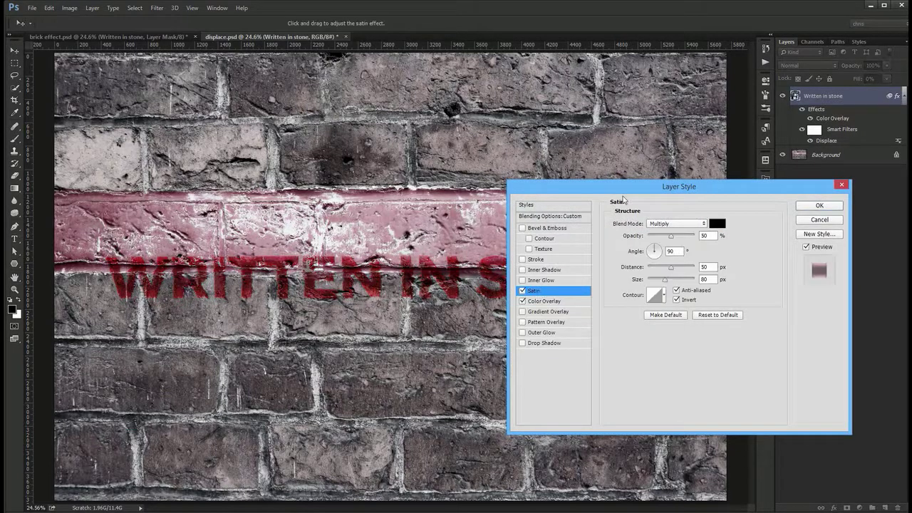
left_click_drag(638, 193, 658, 240)
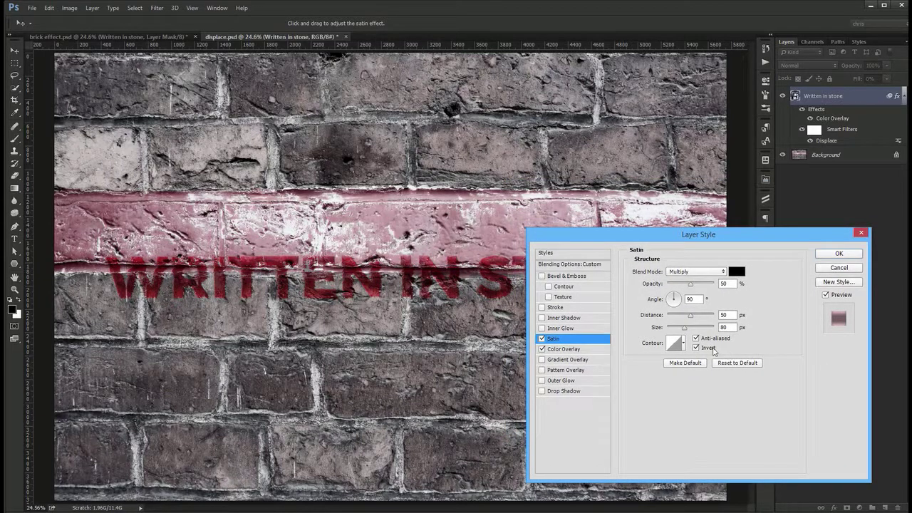
left_click(708, 350)
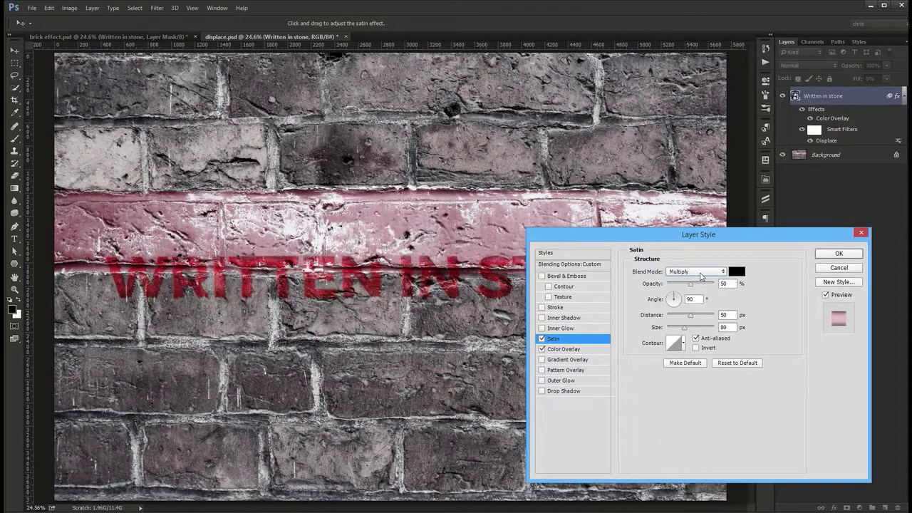
left_click(689, 298)
left_click(724, 314)
type("12")
key("Tab")
type("38")
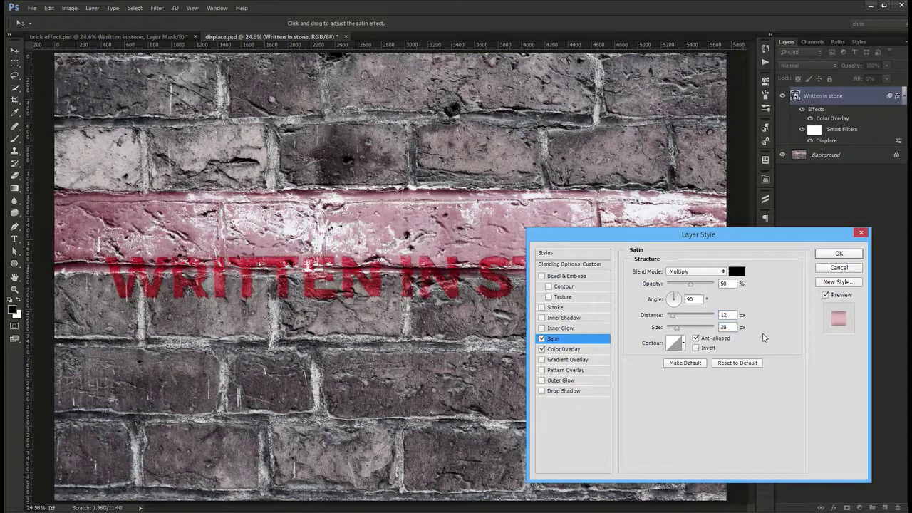
left_click(543, 339)
left_click(835, 253)
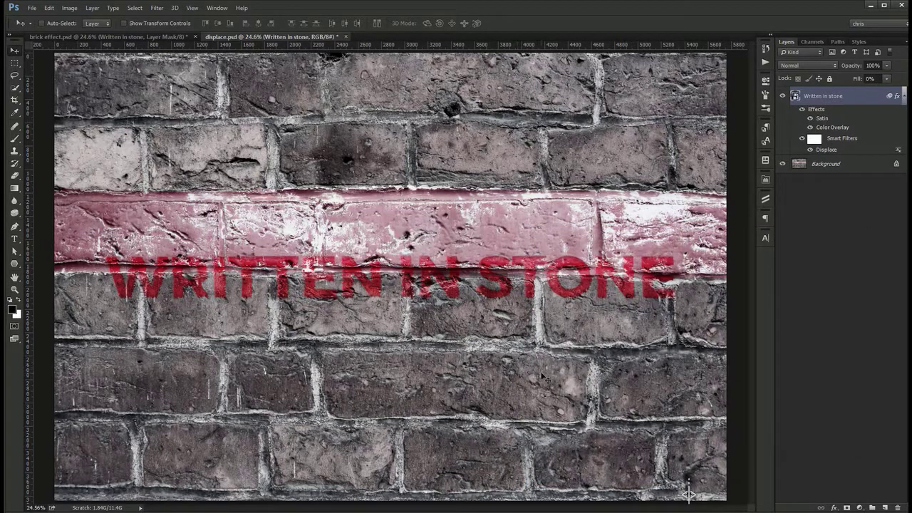
- Add a layer mask to the Written in stone layer and draw a black-to-white gradient upward from just below the letters
left_click(846, 508)
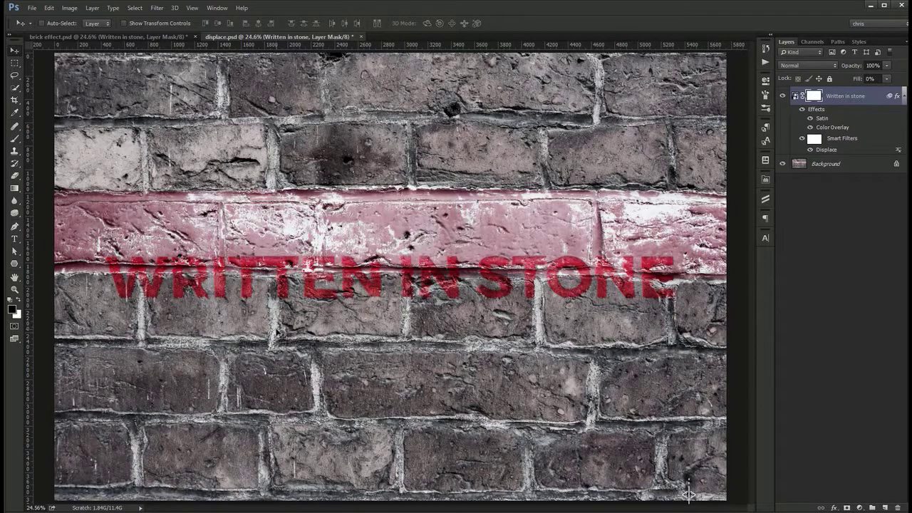
key("g")
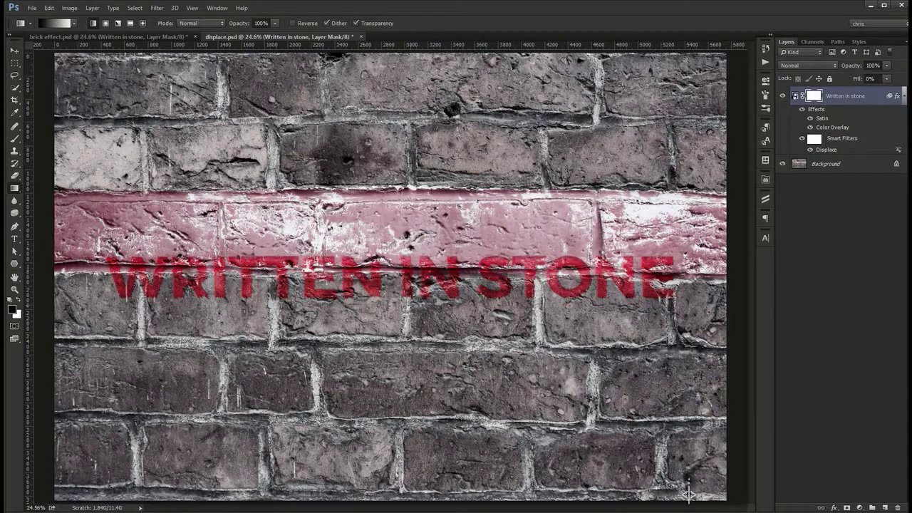
left_click_drag(399, 303, 399, 261)
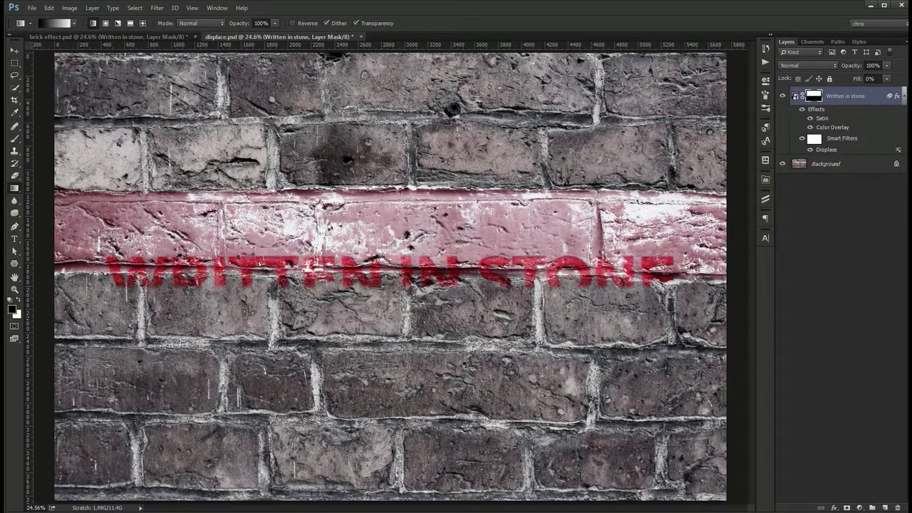
- Try other gradient lengths and angles on the text mask, ending with a vertical fade across the lower part of the letters
scroll(221, 293, "up", 3)
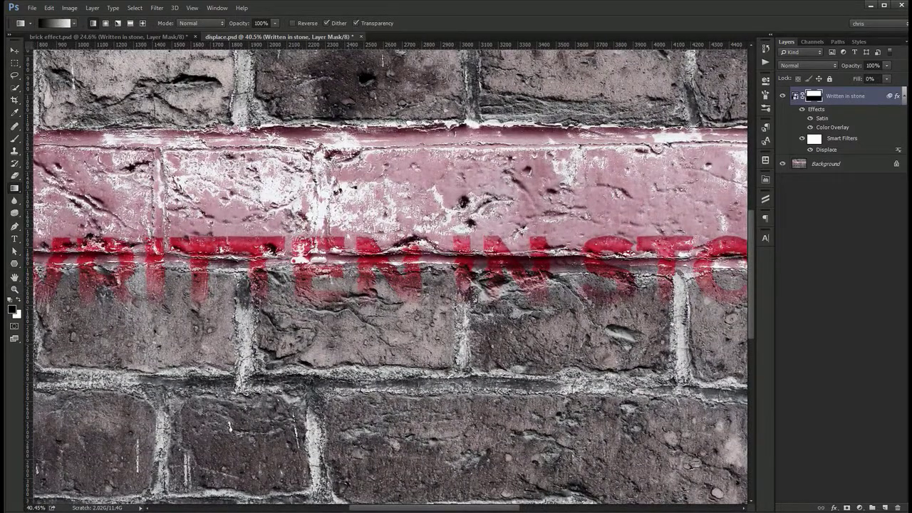
key("ctrl+z")
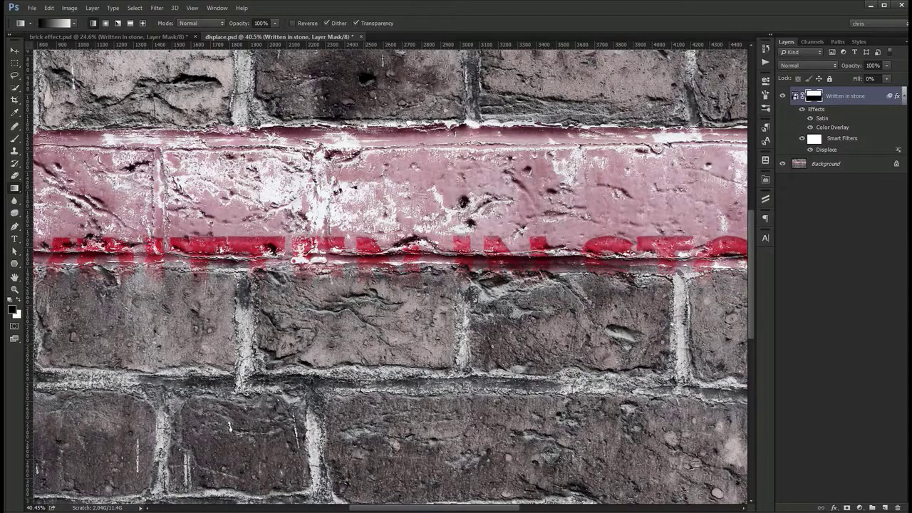
key("ctrl+0")
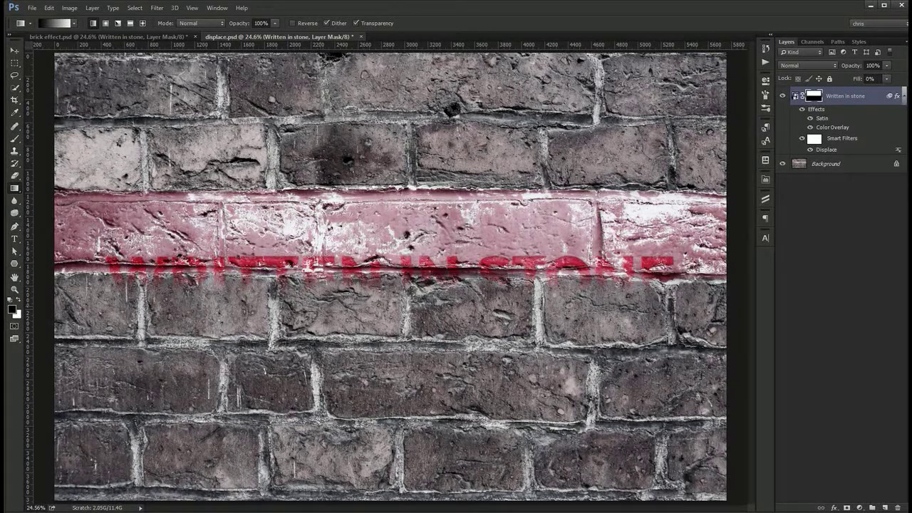
left_click_drag(329, 303, 419, 266)
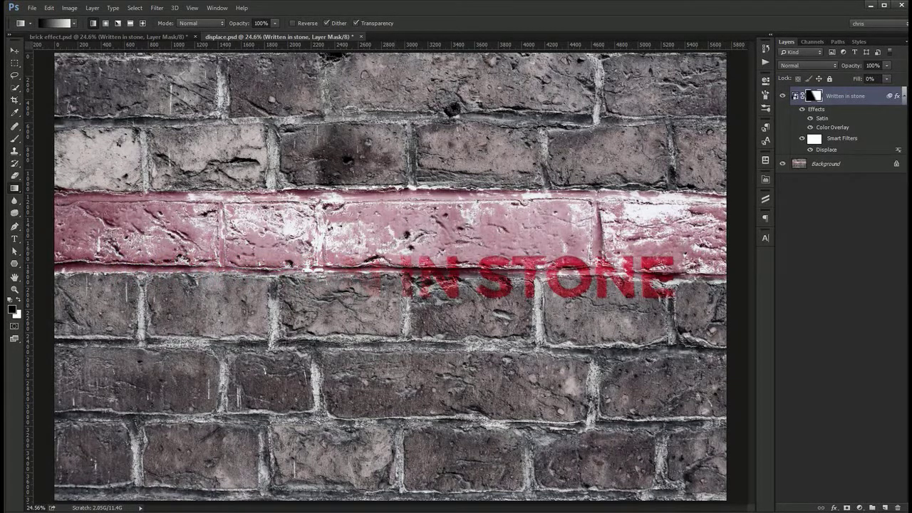
key("ctrl+z")
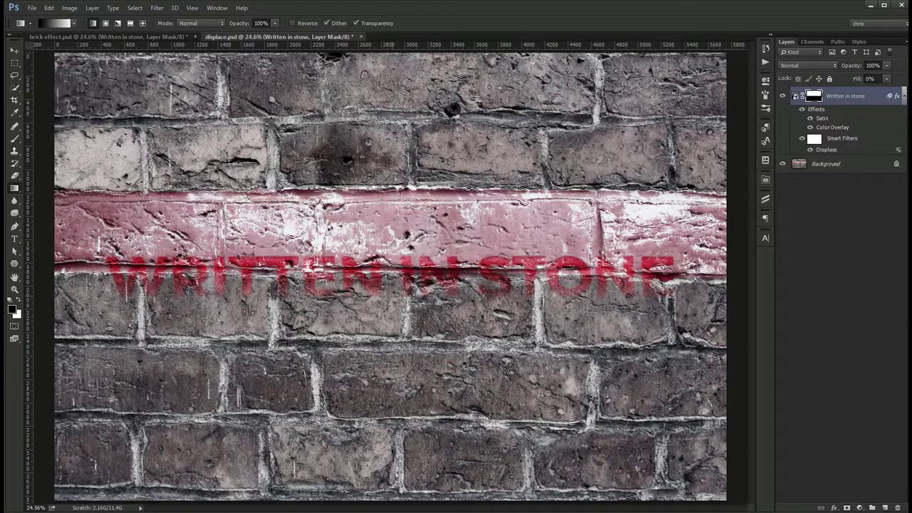
- Select the Brush tool for the text mask and choose the hard round 30 px brush tip
left_click(14, 137)
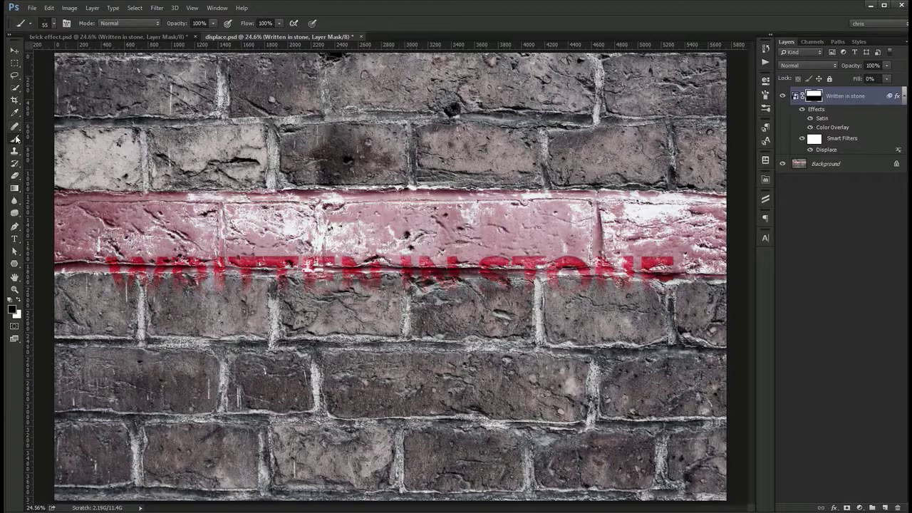
right_click(14, 137)
left_click(54, 137)
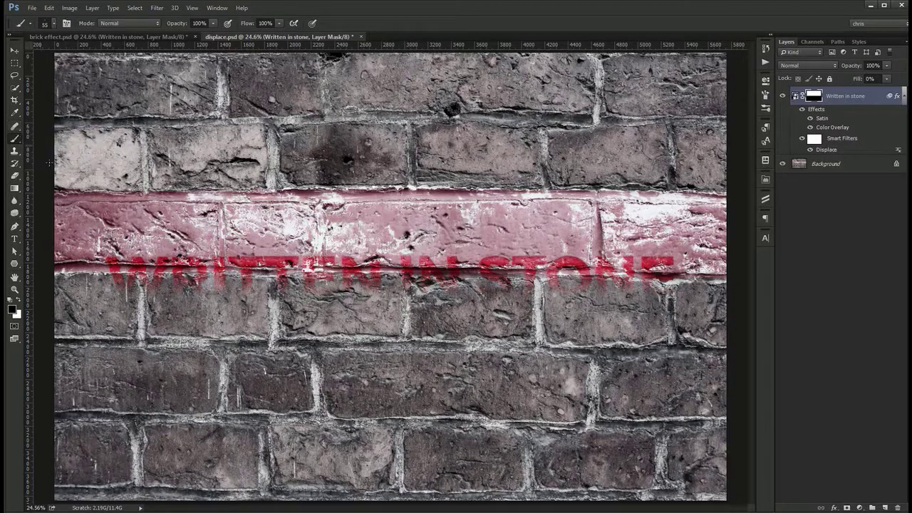
left_click(66, 23)
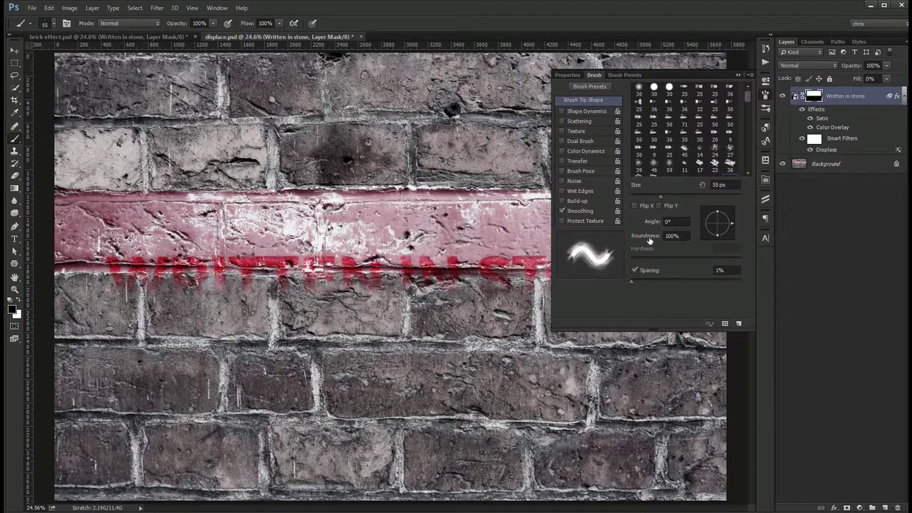
left_click(653, 88)
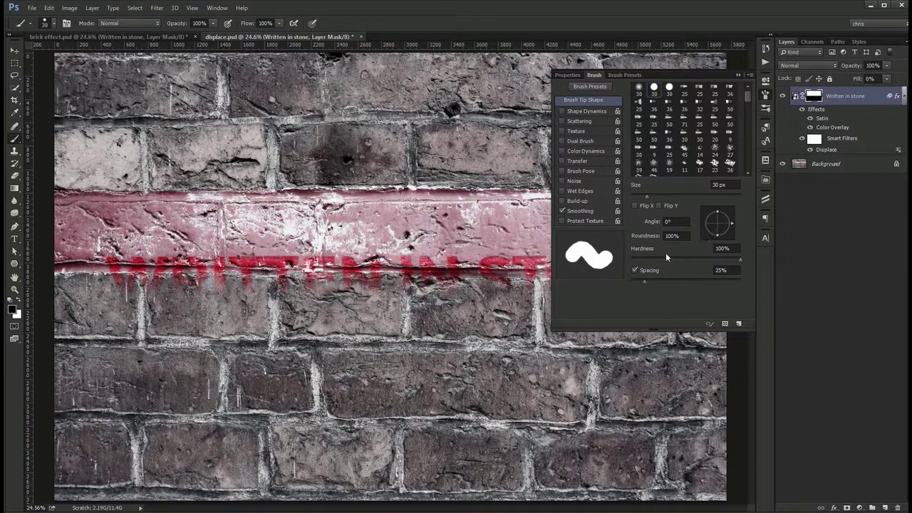
left_click(768, 95)
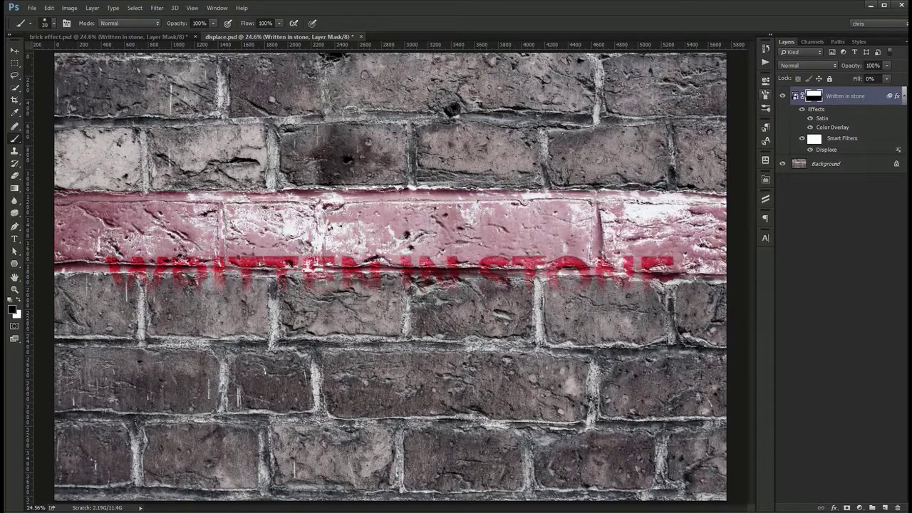
- Set the brush opacity to 20%, enlarge the brush and paint on the text mask to wear away the lower edge of the letters
left_click(196, 23)
key("Return")
left_click(160, 297, "ctrl")
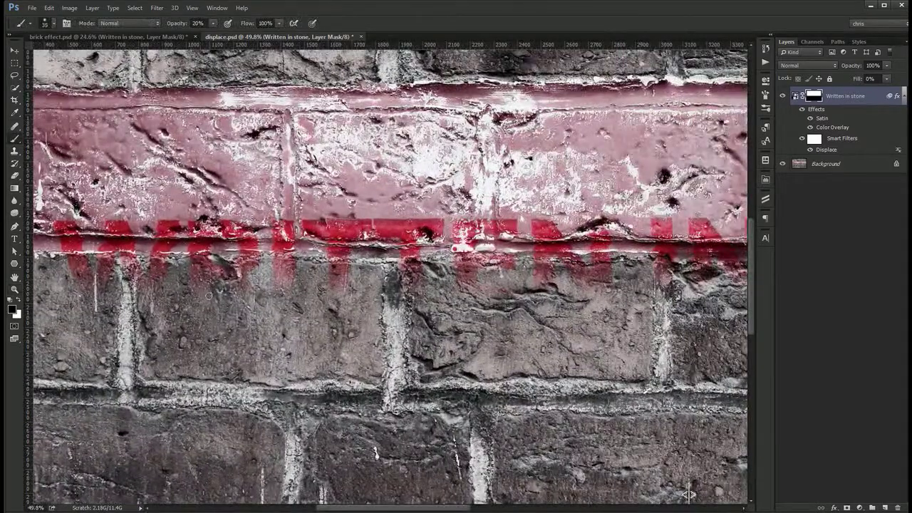
key("bracketright")
key("bracketright")
key("bracketright")
key("bracketright")
key("bracketright")
left_click(305, 284, "ctrl")
key("ctrl+0")
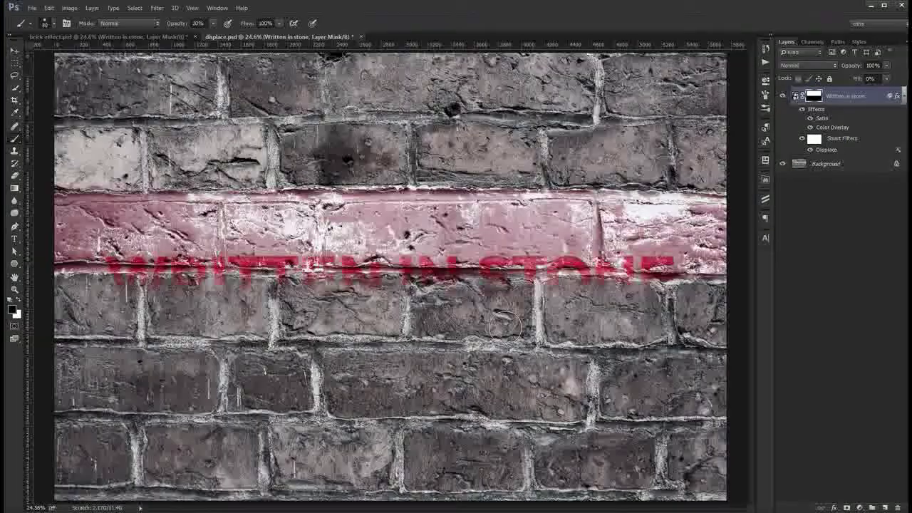
- Open the Written in stone smart object, replace its text with SOMETHING, save it and return to displace.psd
key("v")
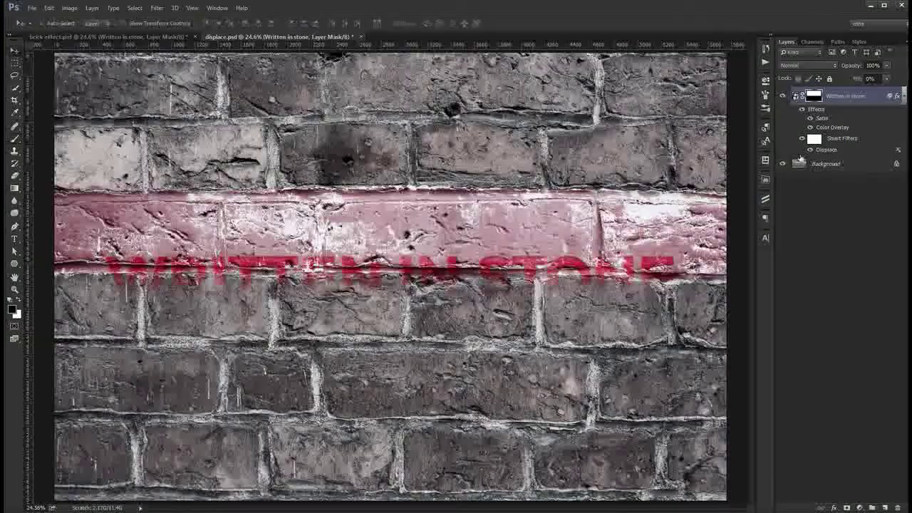
double_click(802, 99)
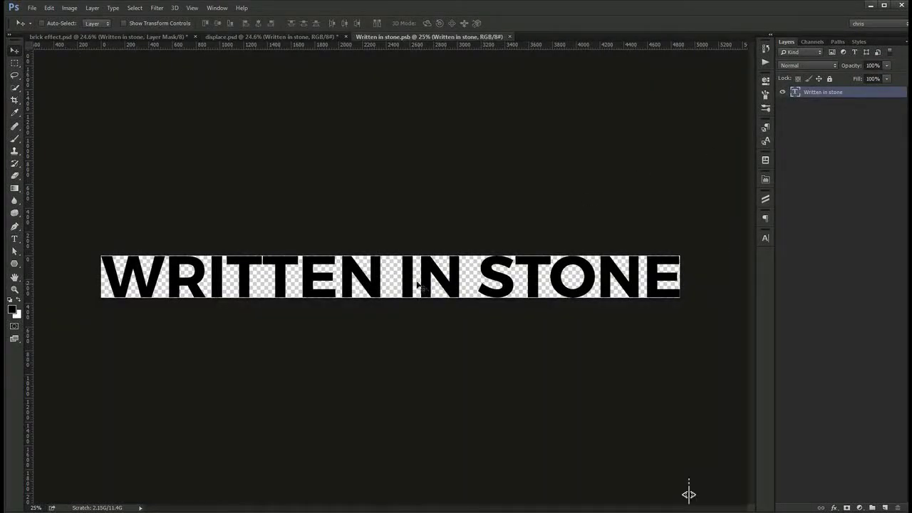
key("t")
left_click(399, 281)
key("ctrl+a")
type("SOMETHI")
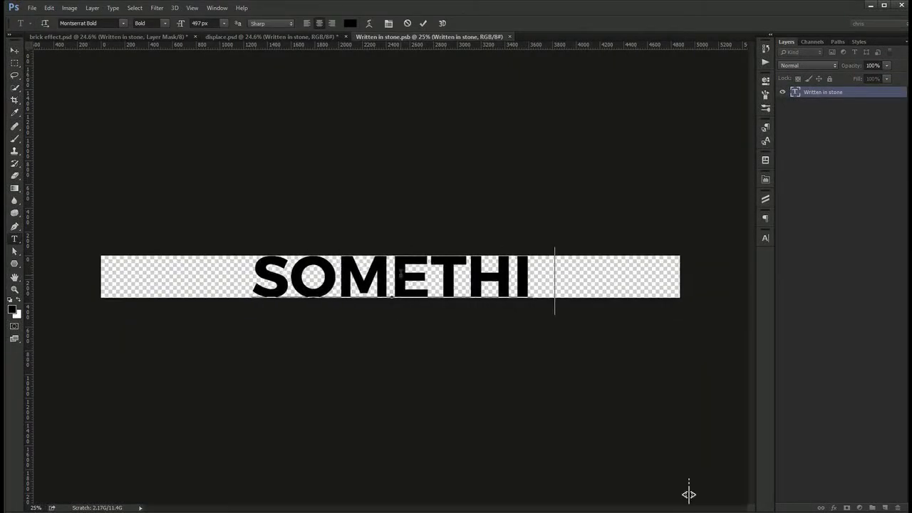
type("NG")
key("ctrl+Return")
key("ctrl+s")
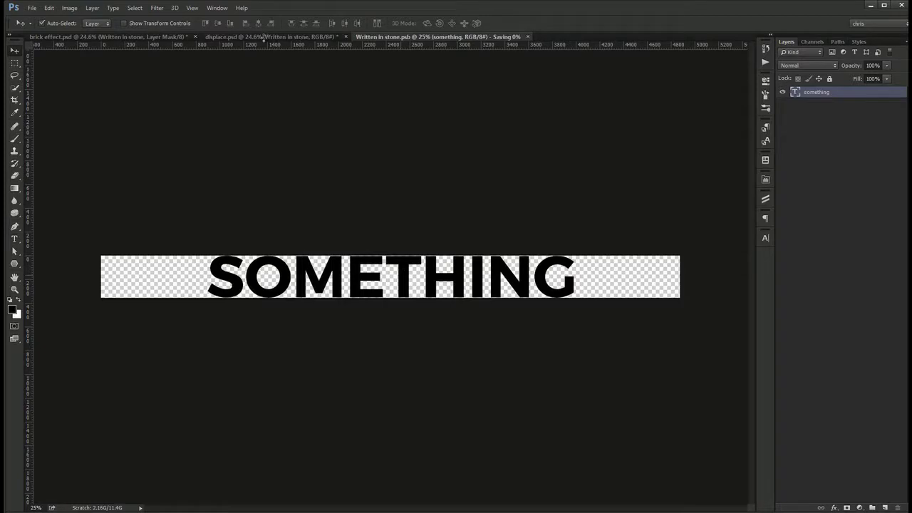
left_click(204, 35)
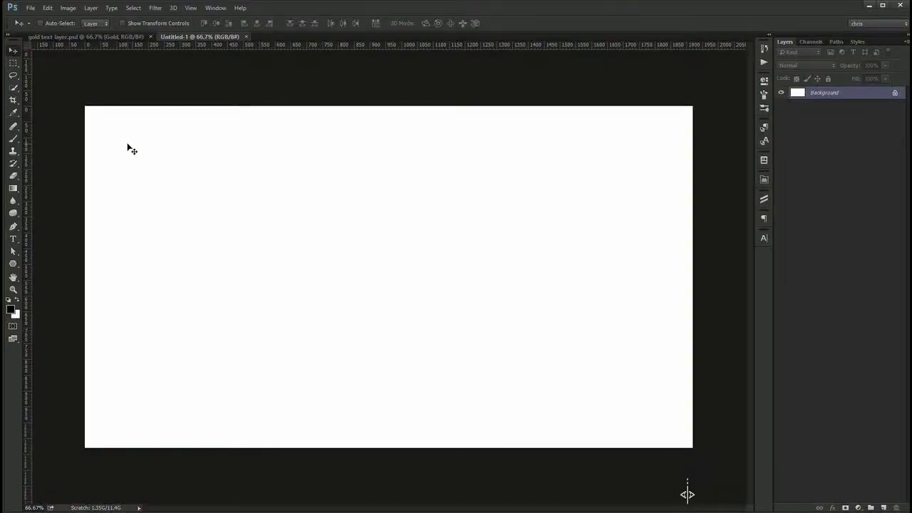
- Examine the finished text in gold text layer.psd and check the canvas size of the blank Untitled-1 document
key("ctrl+Tab")
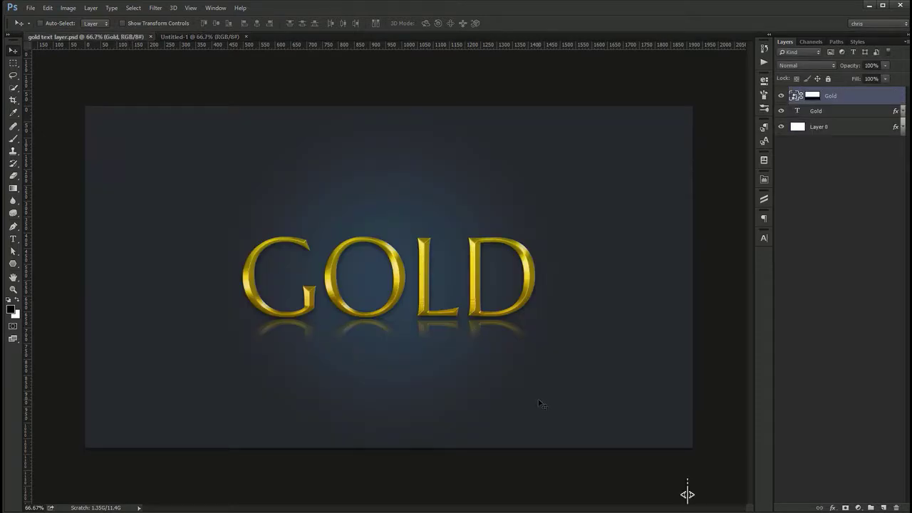
scroll(580, 387, "up", 1)
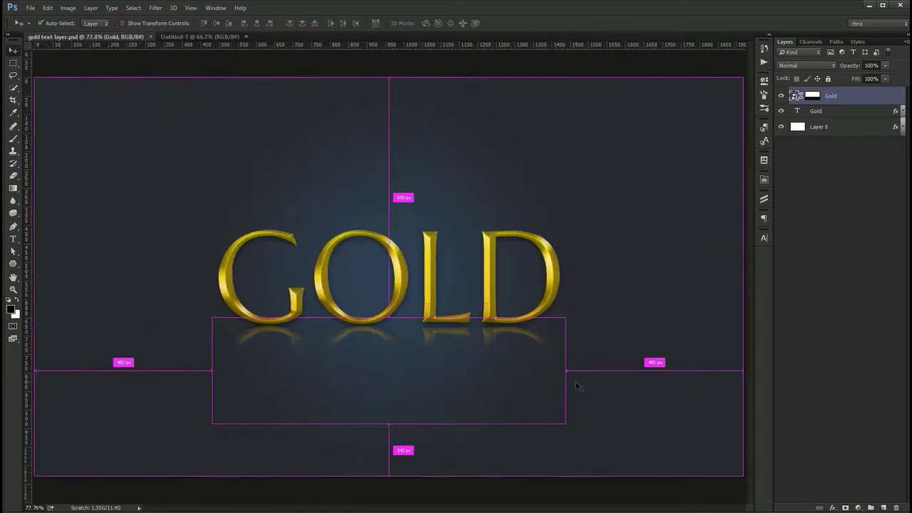
key("ctrl+Tab")
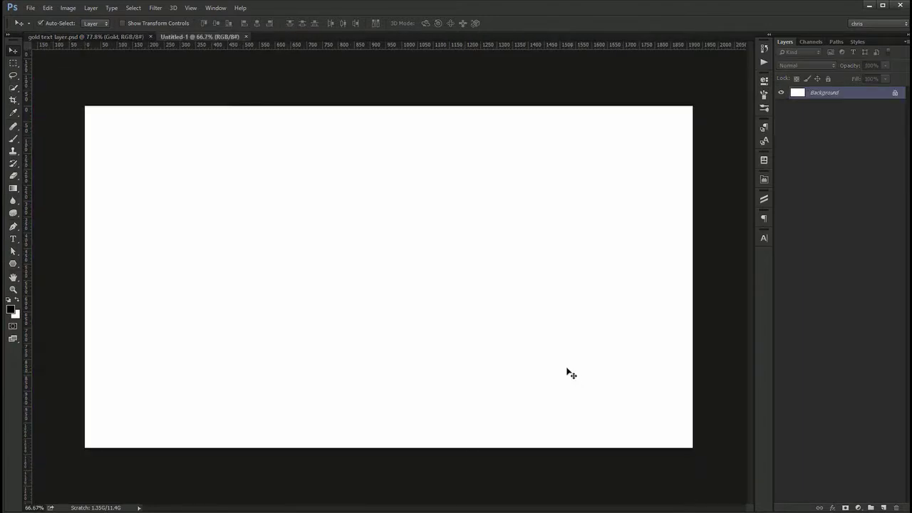
key("ctrl+alt+c")
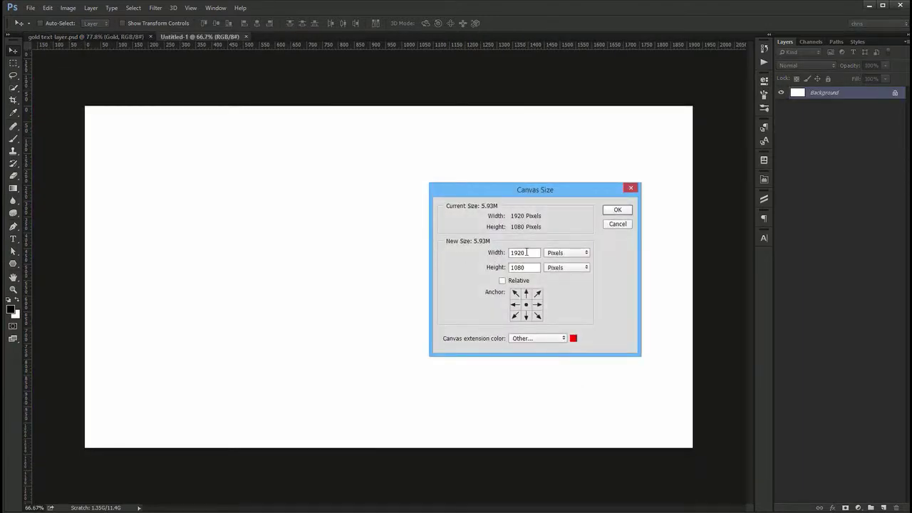
key("Tab")
left_click(630, 188)
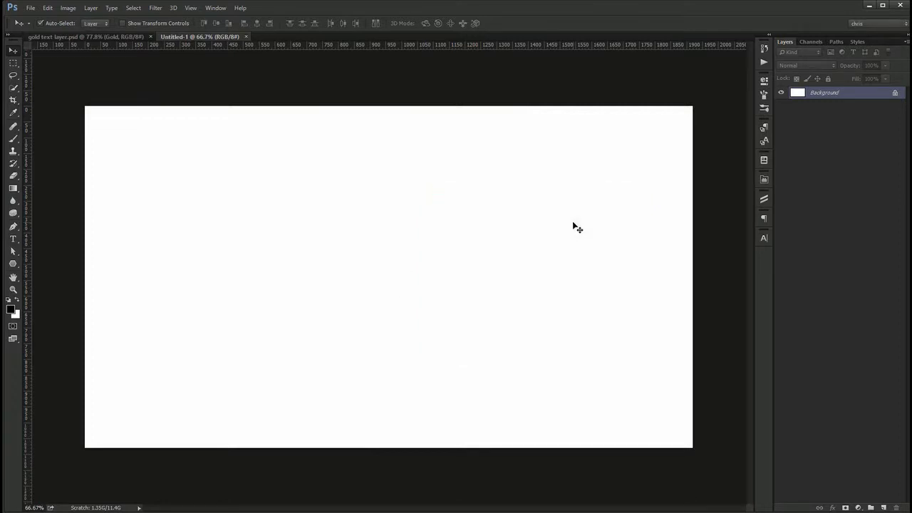
- Convert the Background of Untitled-1 to a regular layer and add a Gradient Overlay with the Radial style
key("ctrl+0")
double_click(860, 92)
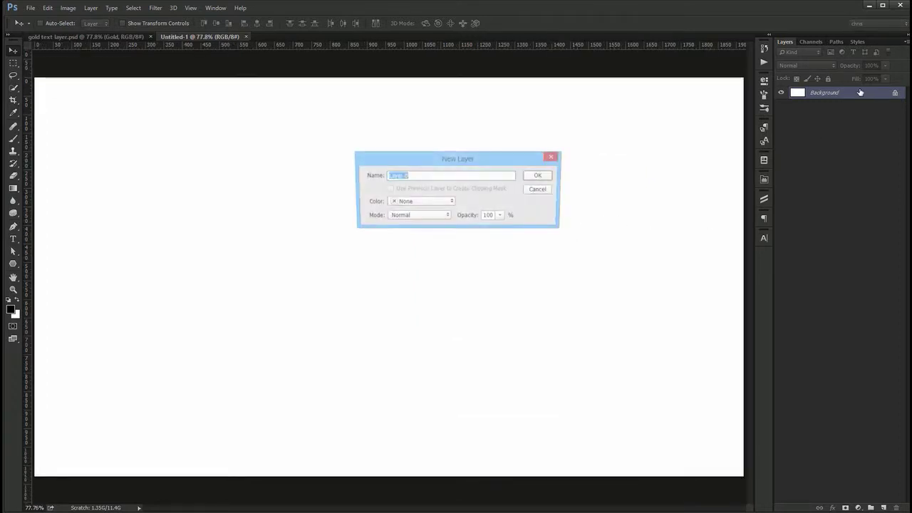
key("Return")
double_click(860, 93)
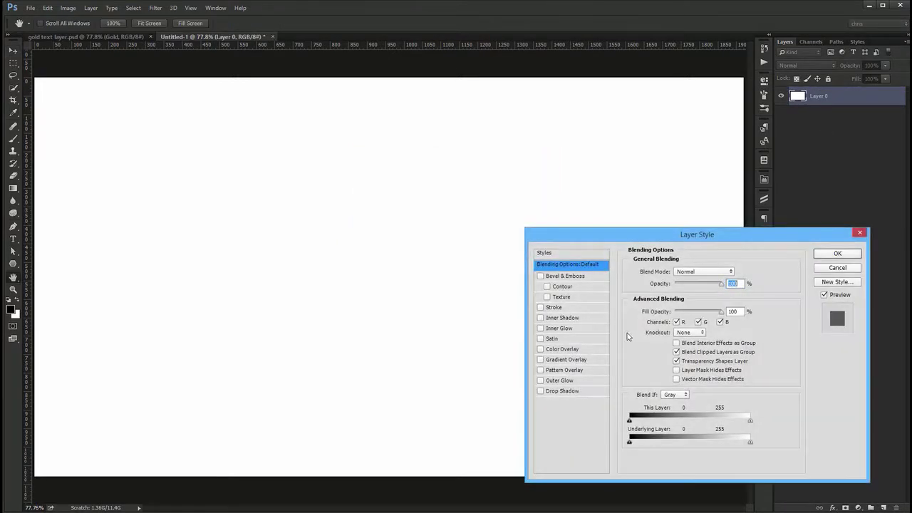
left_click(574, 359)
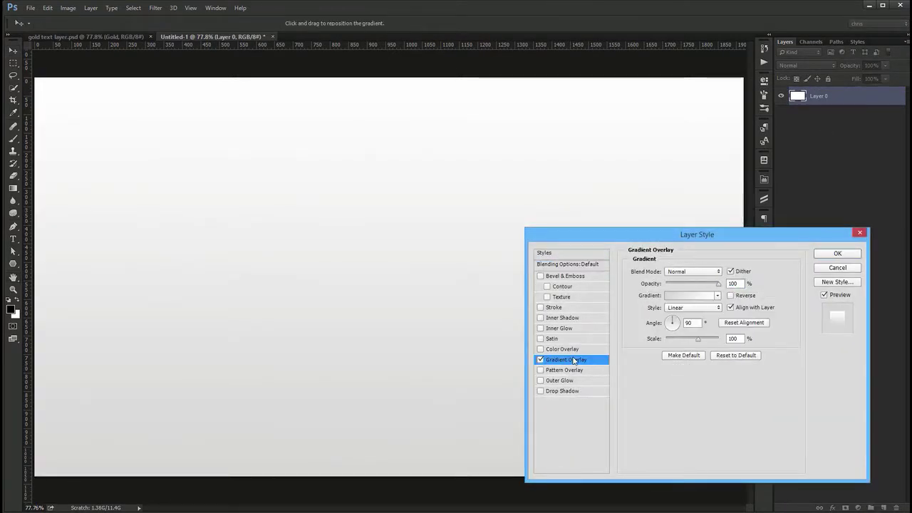
left_click(691, 308)
left_click(683, 323)
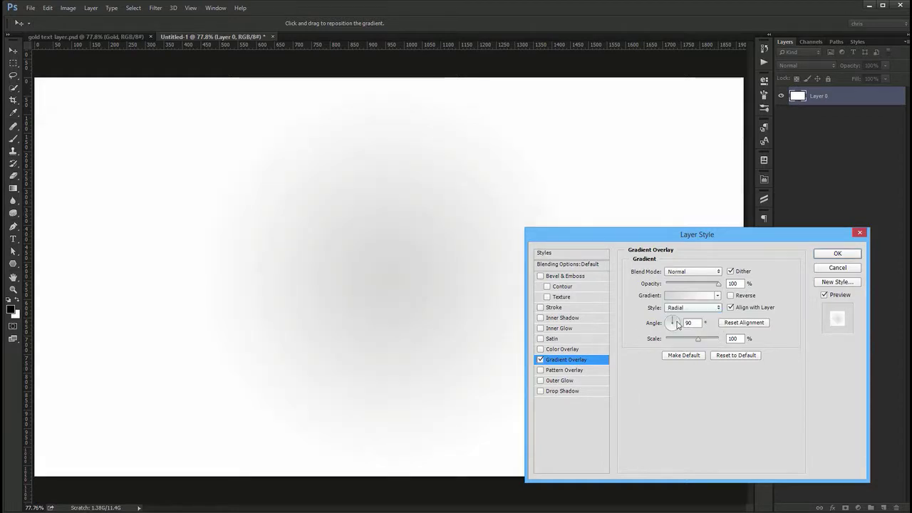
- Set the overlay gradient's start colour to #2d4156 and end colour to #27292d, apply the layer style and collapse the effects list
left_click(688, 295)
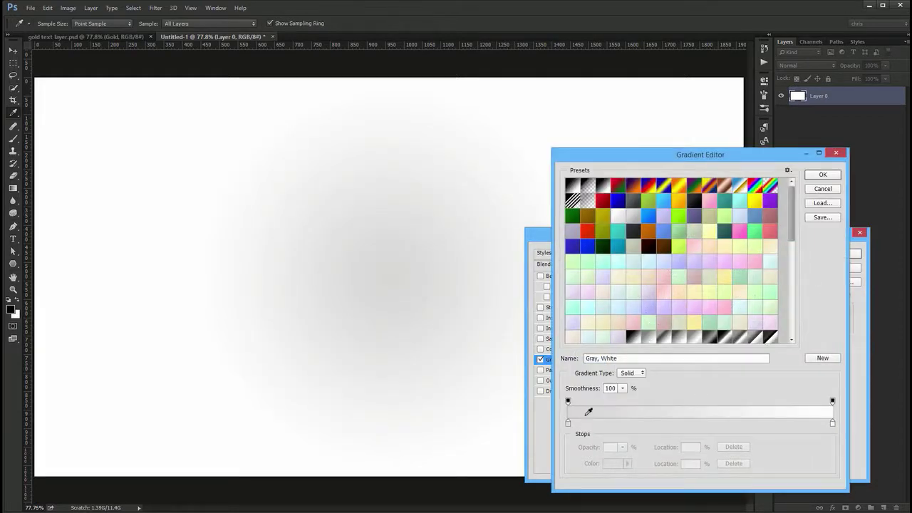
double_click(568, 423)
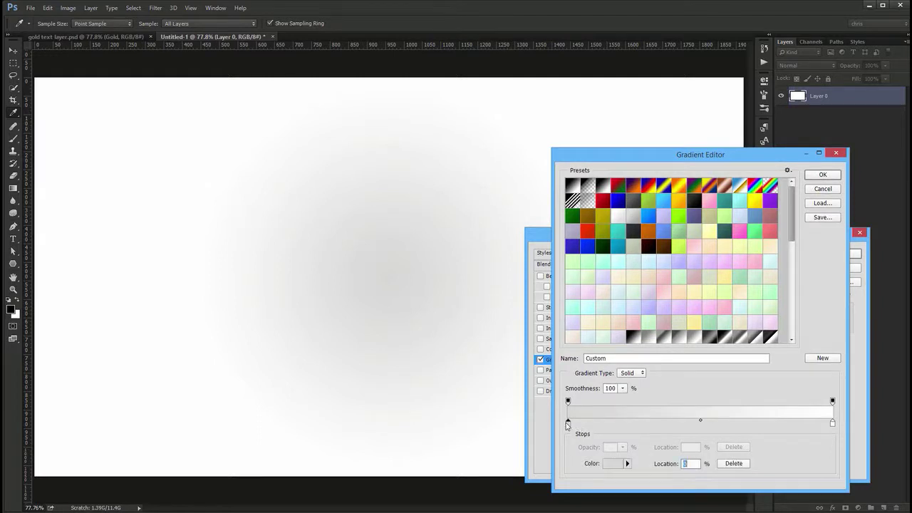
type("2d")
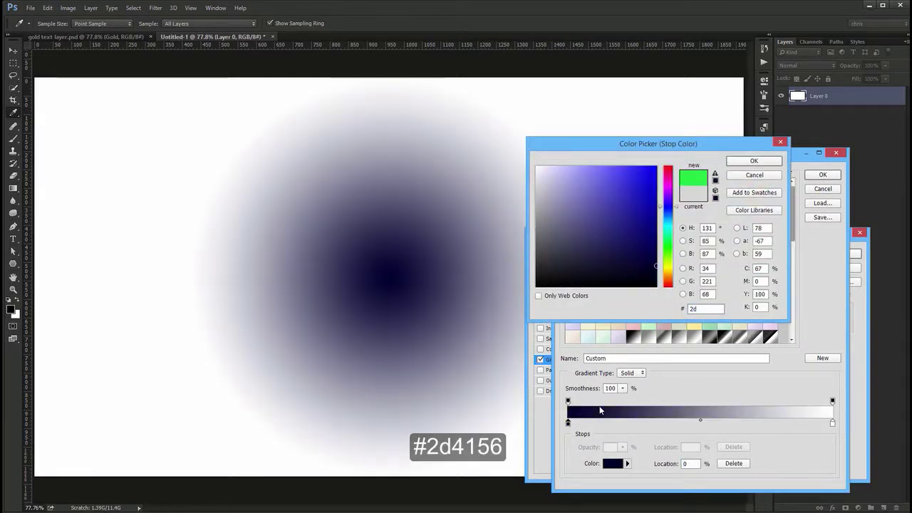
type("4156")
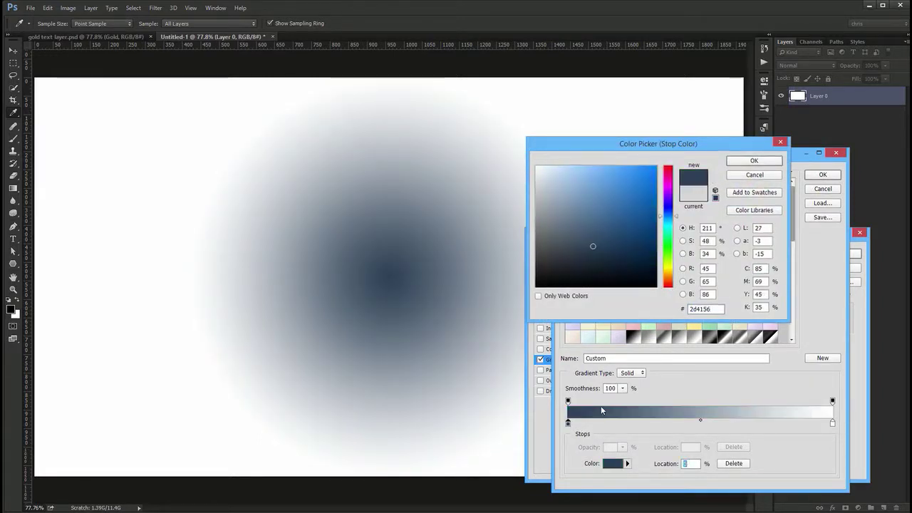
left_click(754, 160)
double_click(833, 423)
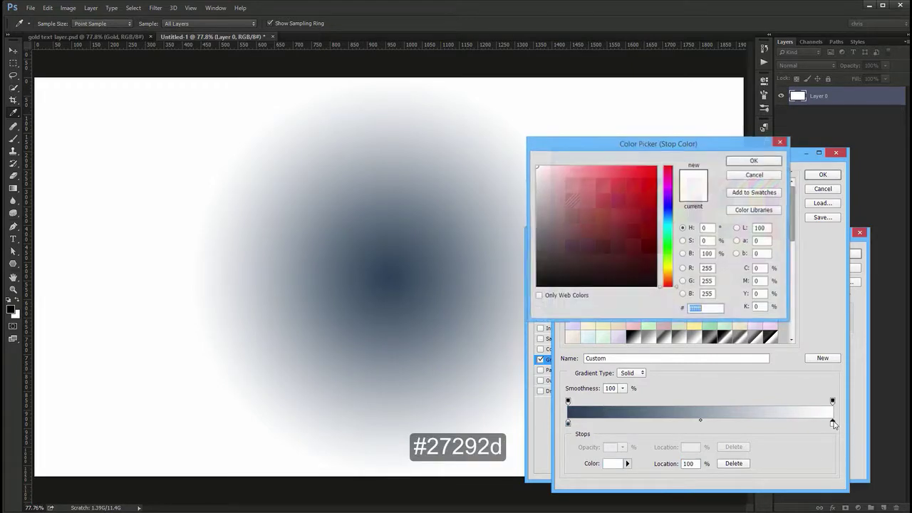
type("27292d")
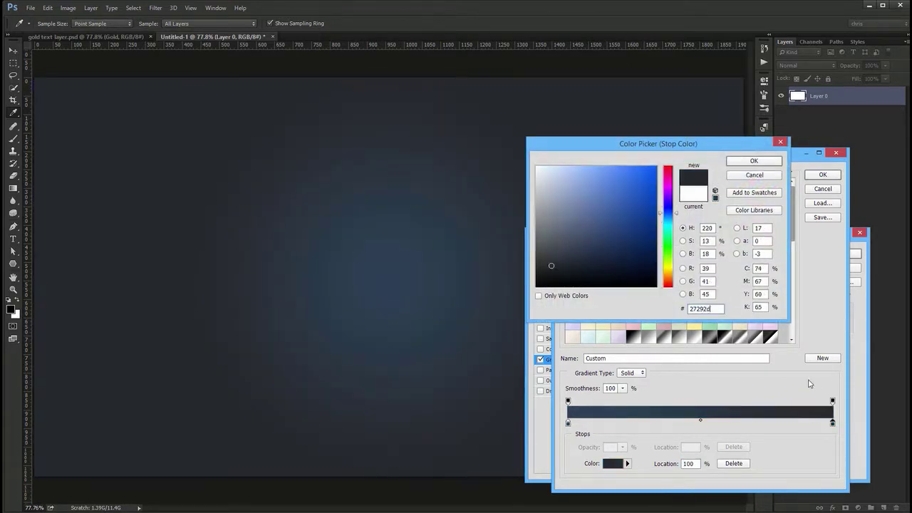
key("Return")
key("Return")
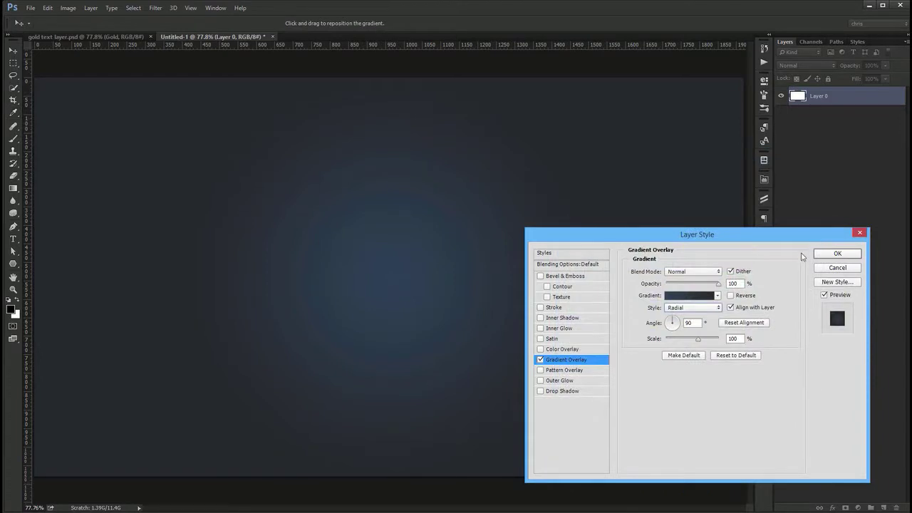
left_click(835, 258)
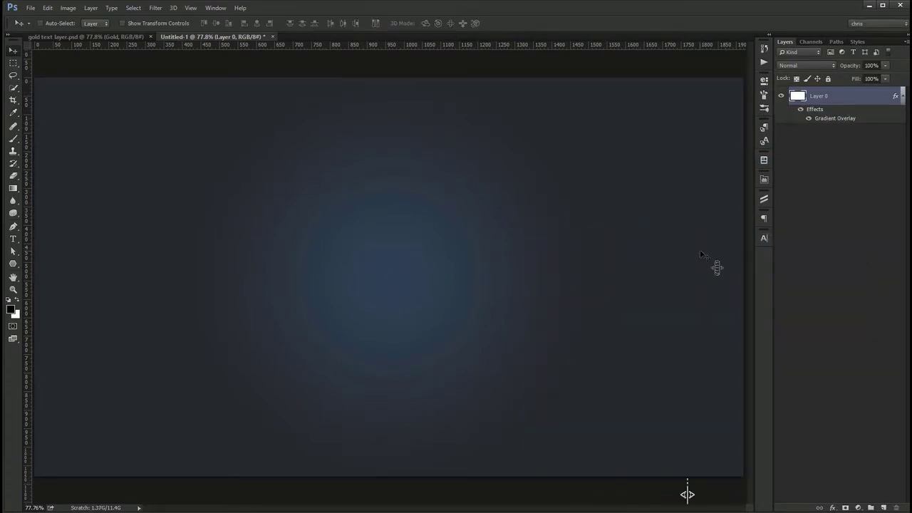
left_click(903, 96)
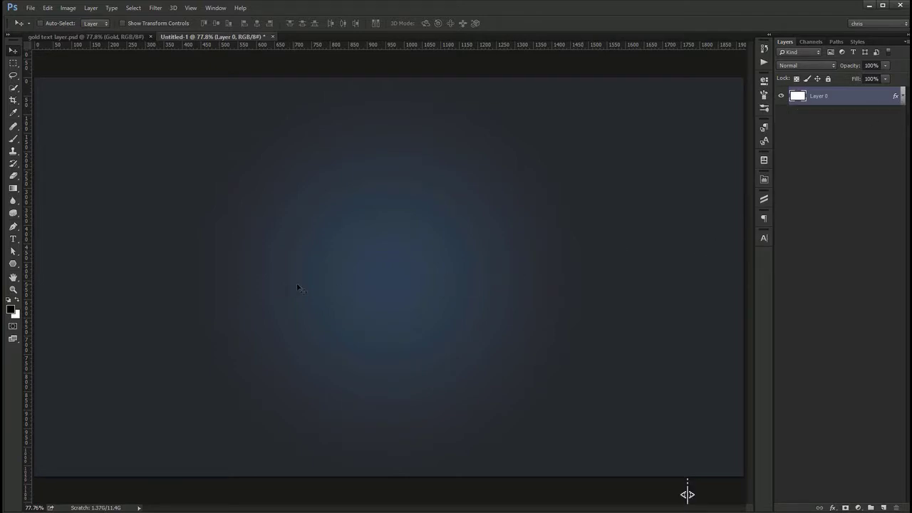
- Add the text "Gold" in all caps and centre it horizontally and vertically on the canvas
key("t")
left_click(241, 278)
type("Gold")
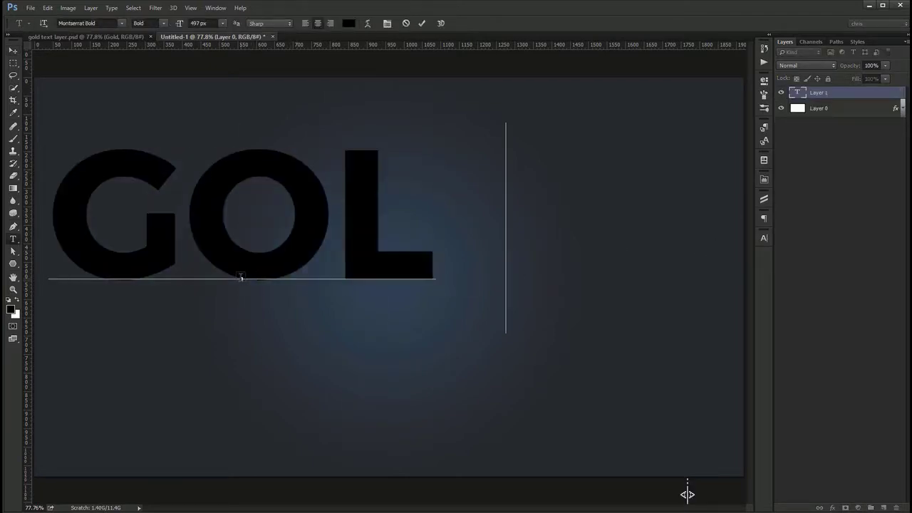
key("ctrl+Return")
key("v")
key("ctrl+a")
left_click(257, 23)
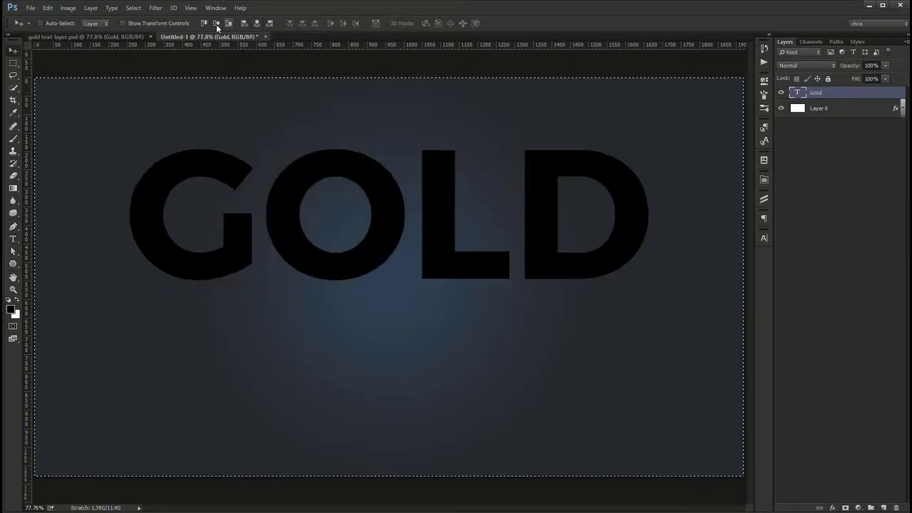
left_click(215, 23)
key("ctrl+d")
- Set the font of the Gold text layer to Marcellus SC Regular
left_click(763, 238)
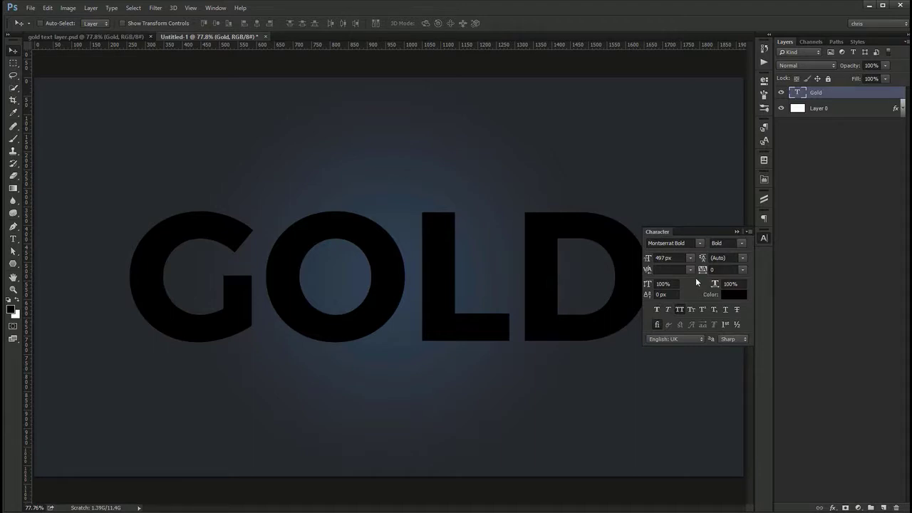
left_click(677, 243)
type("arcel")
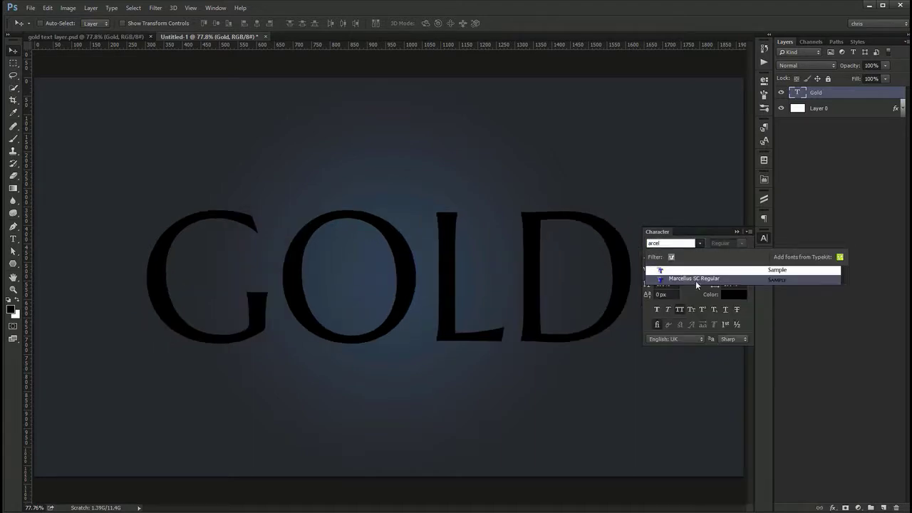
left_click(695, 279)
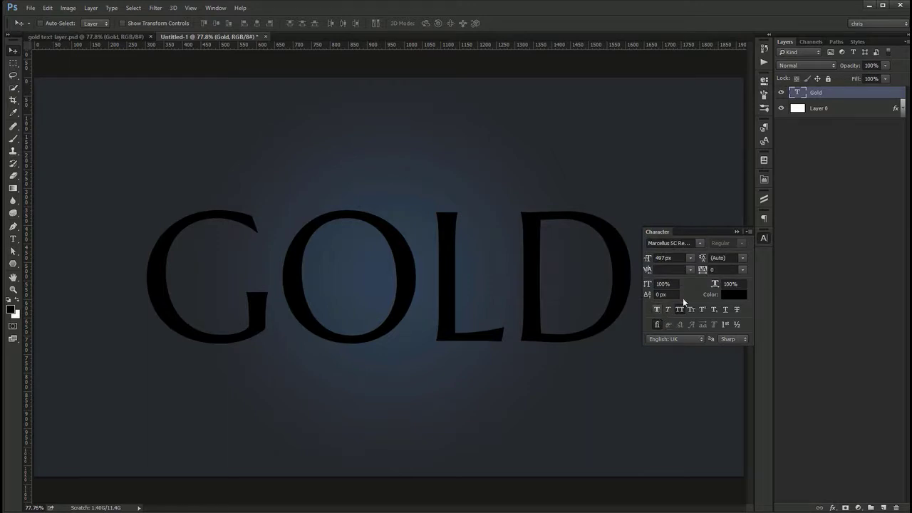
- Set the Gold text to 350 px, keep it in all caps, and change its colour to #e7b201
key("Tab")
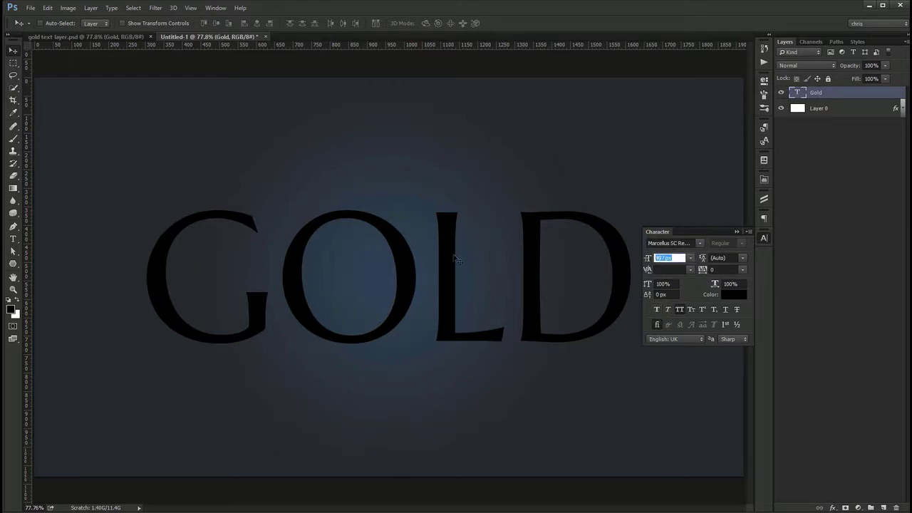
type("350")
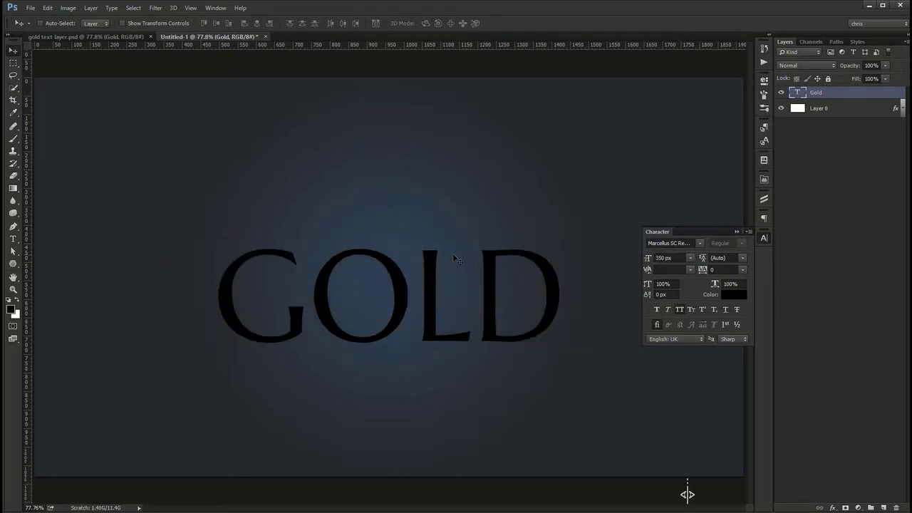
left_click(680, 311)
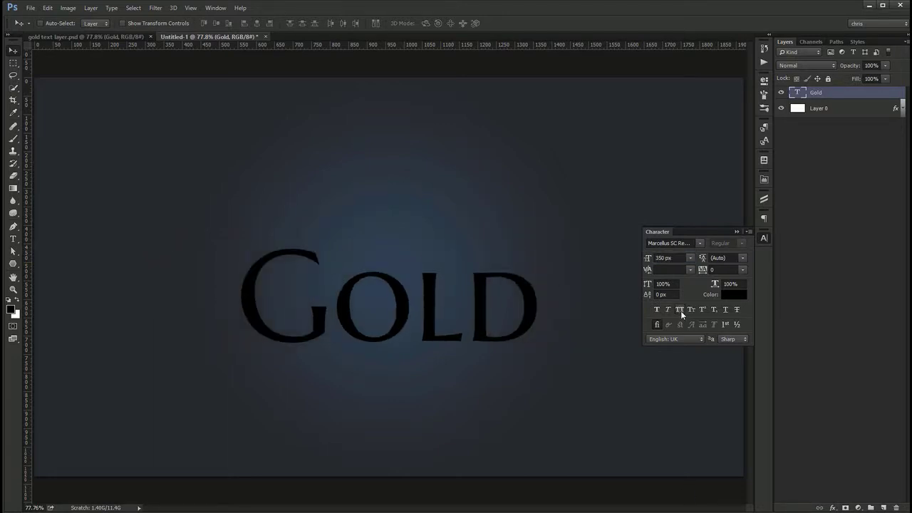
left_click(680, 311)
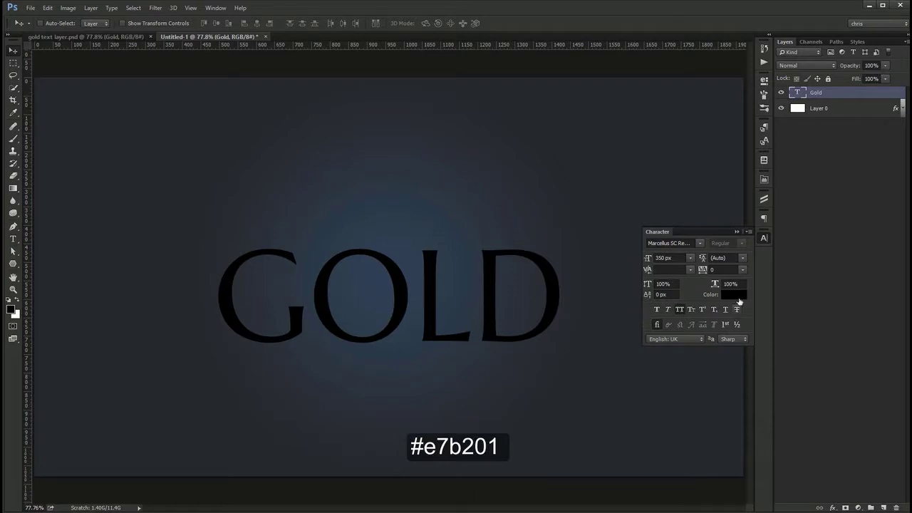
left_click(734, 294)
type("e7b201")
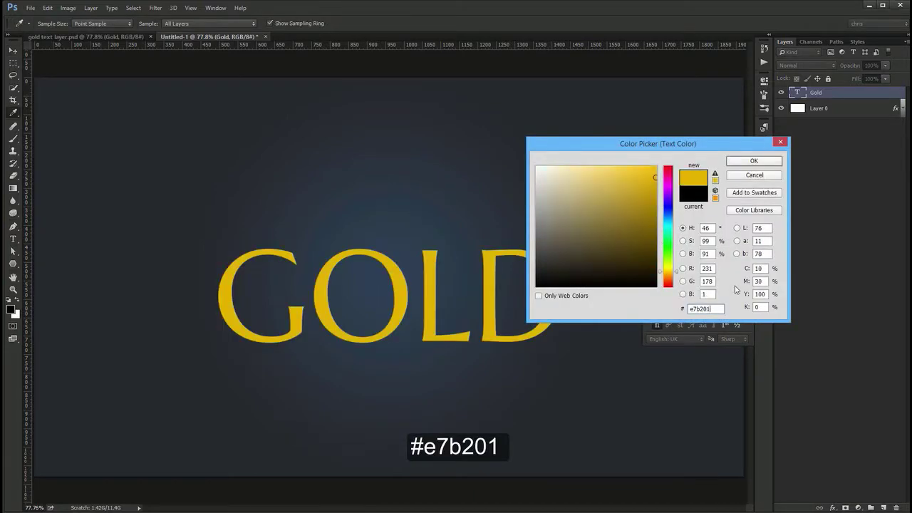
key("Return")
- Centre the resized Gold text vertically on the canvas and clear the selection
key("v")
key("ctrl+a")
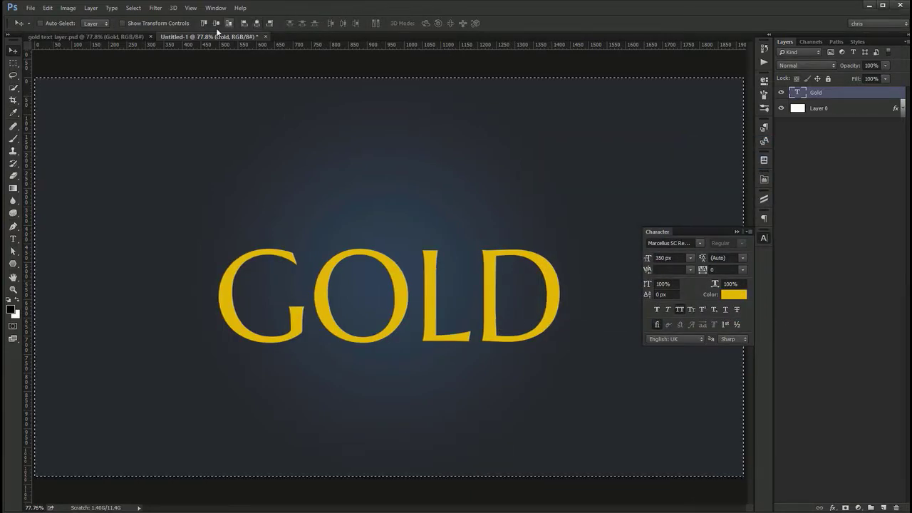
left_click(216, 24)
key("ctrl+d")
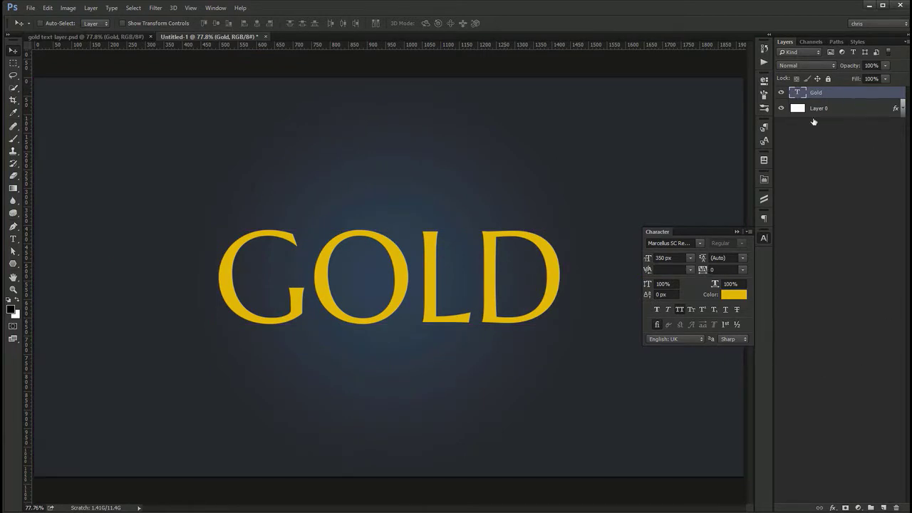
- Add an inner bevel to the Gold layer using Chisel Hard, 1000% depth and 40 px size, with Use Global Light turned off
double_click(848, 93)
left_click(566, 275)
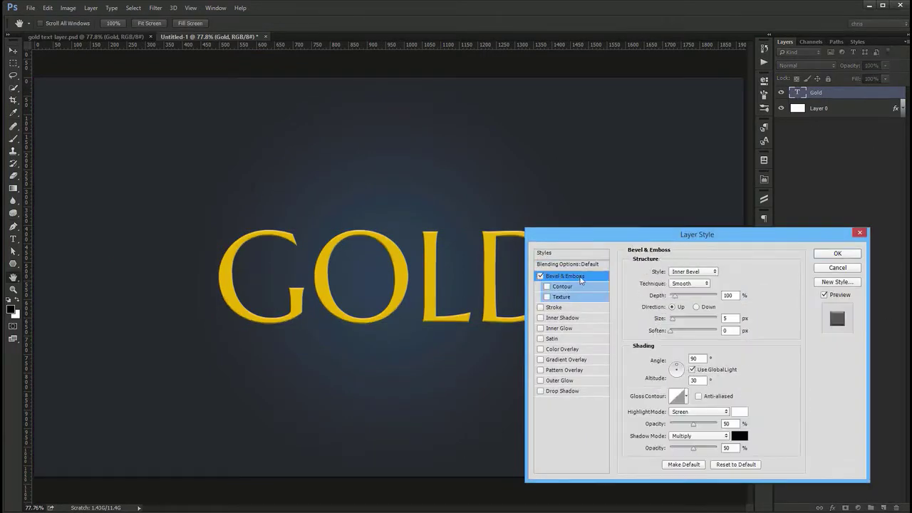
left_click(691, 283)
left_click(691, 297)
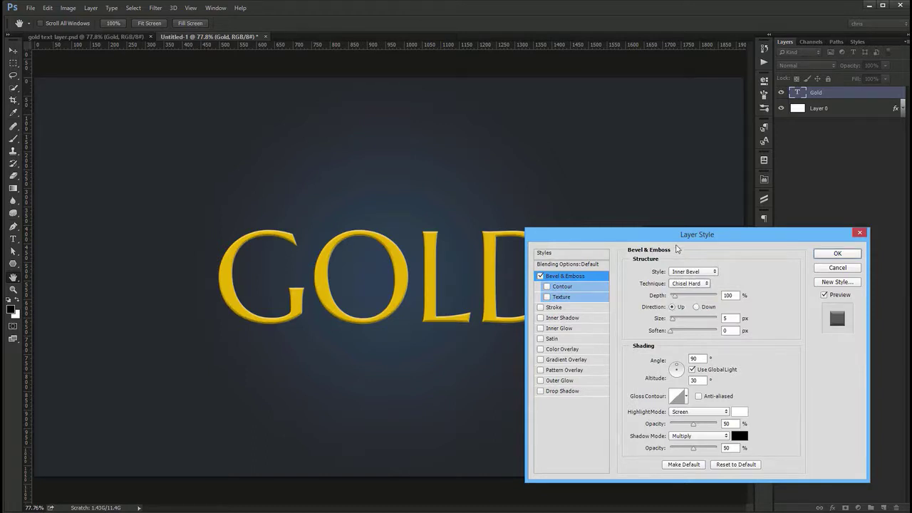
left_click_drag(677, 235, 724, 192)
left_click_drag(721, 253, 829, 263)
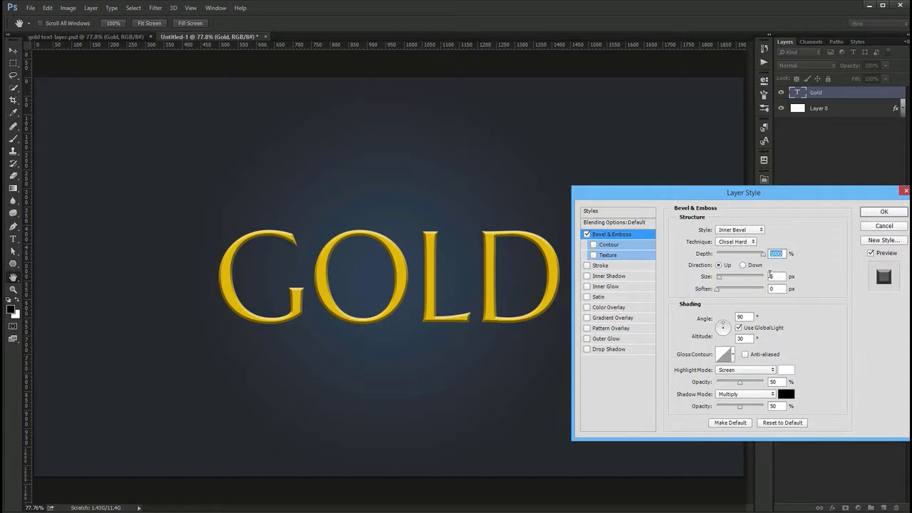
left_click(719, 265)
type("40")
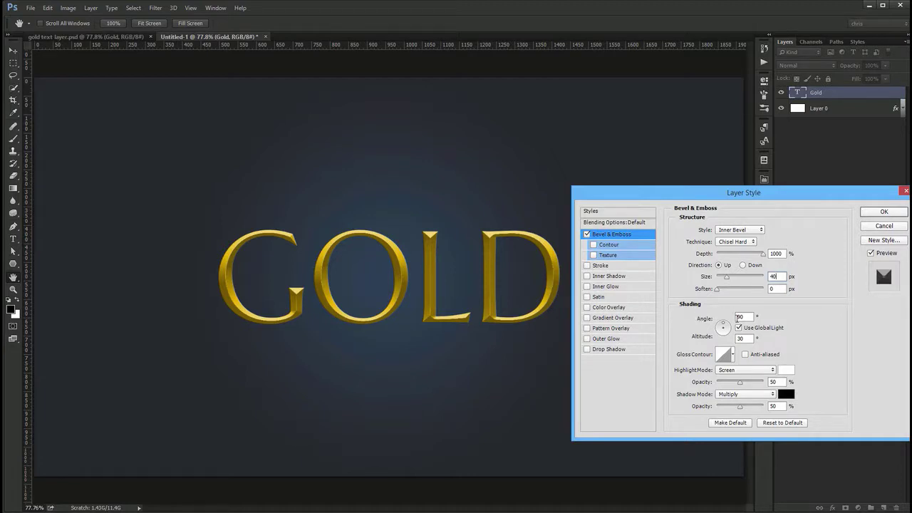
left_click(746, 328)
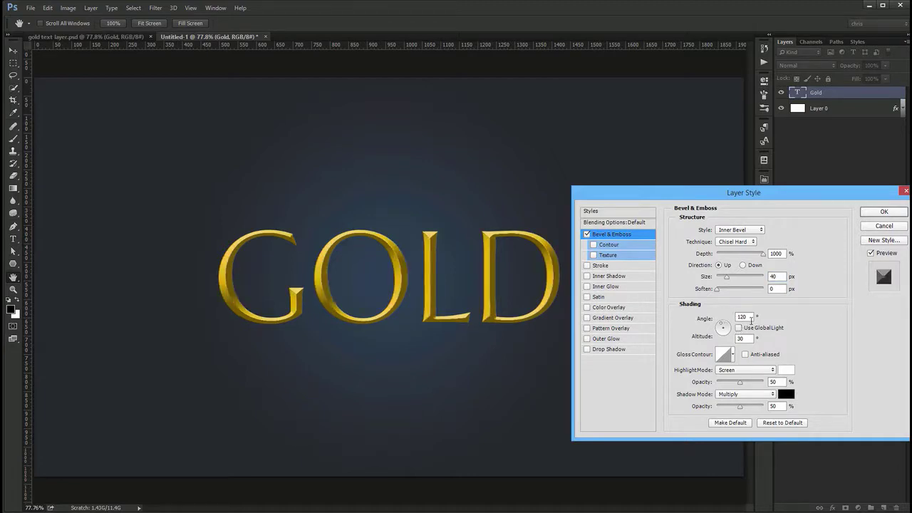
- Compare the preset gloss contours for the bevel, choose the Ring contour and enable anti-aliasing
left_click(733, 355)
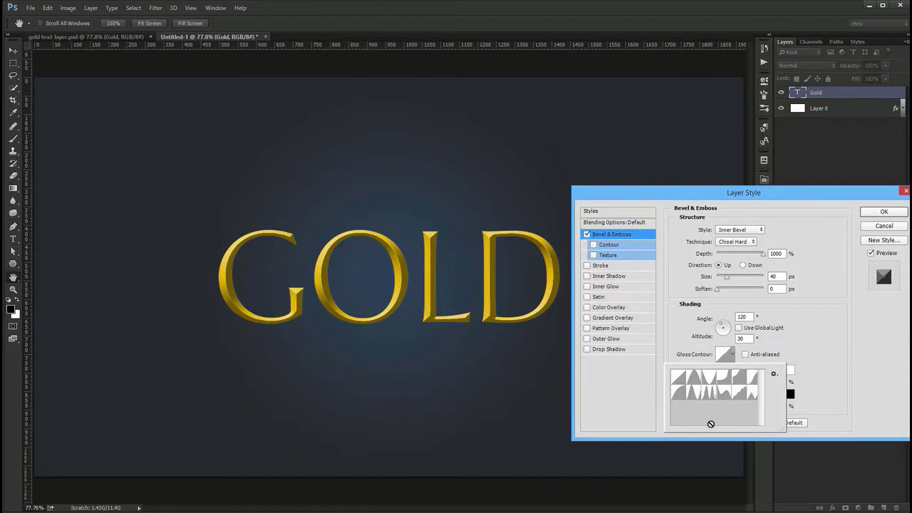
left_click(695, 383)
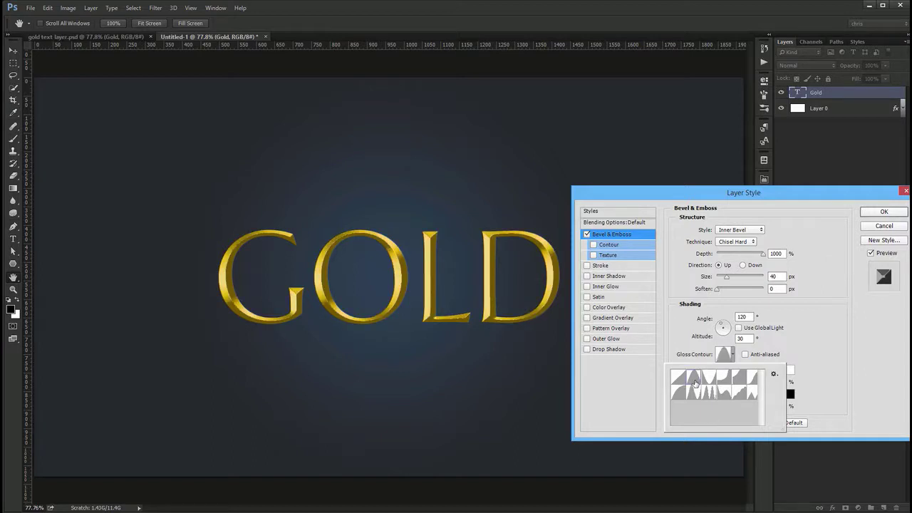
left_click(694, 384)
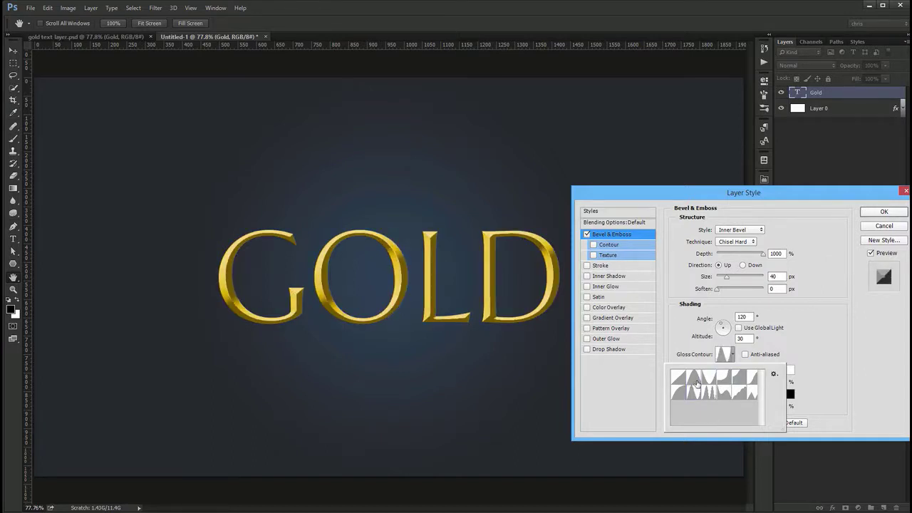
left_click(689, 386)
left_click(689, 385)
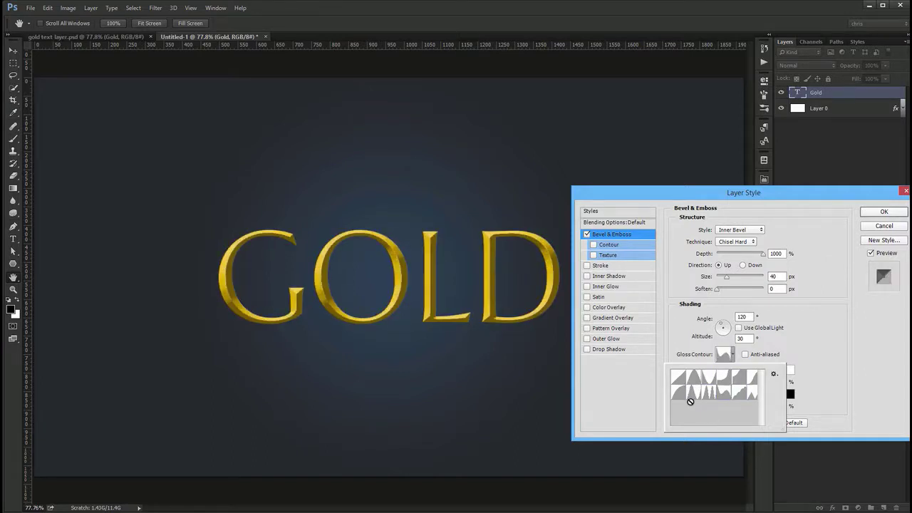
key("Left")
key("Left")
key("Left")
key("Left")
key("Left")
key("Right")
key("Right")
key("Right")
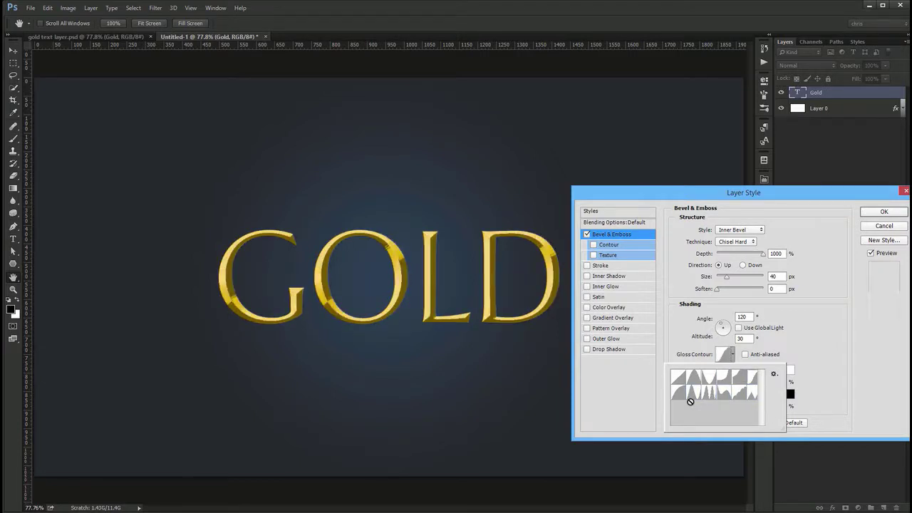
key("Right")
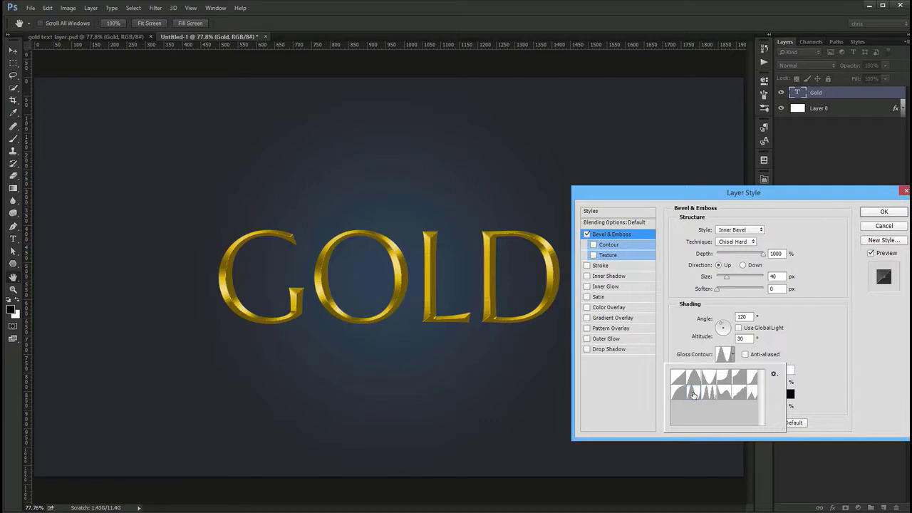
left_click(684, 336)
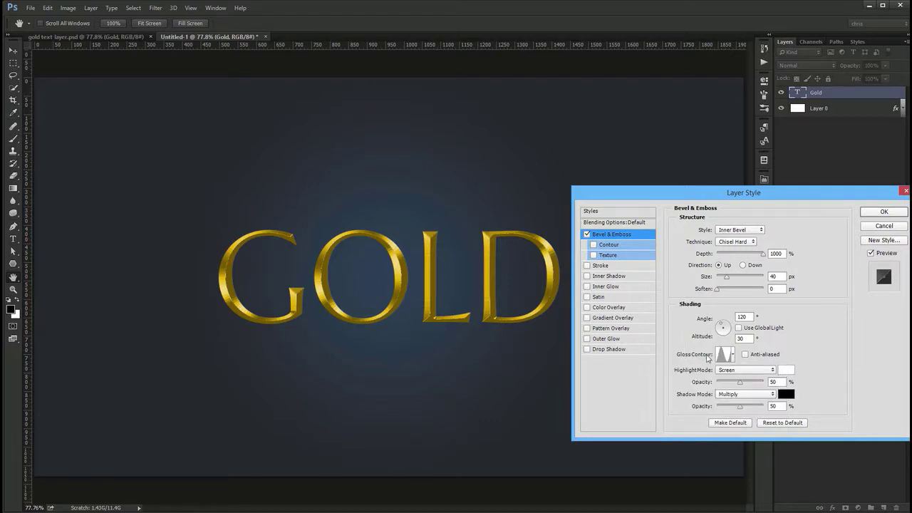
left_click(757, 359)
- Try the bevel's Screen highlight at 100% opacity and restore it to 50%
left_click(748, 371)
left_click(748, 371)
left_click(786, 370)
key("Return")
left_click_drag(740, 383, 882, 389)
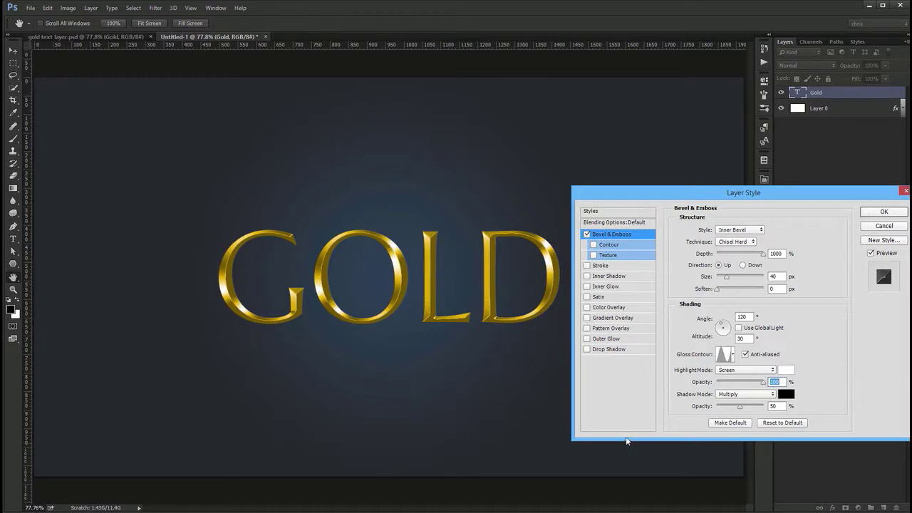
type("50")
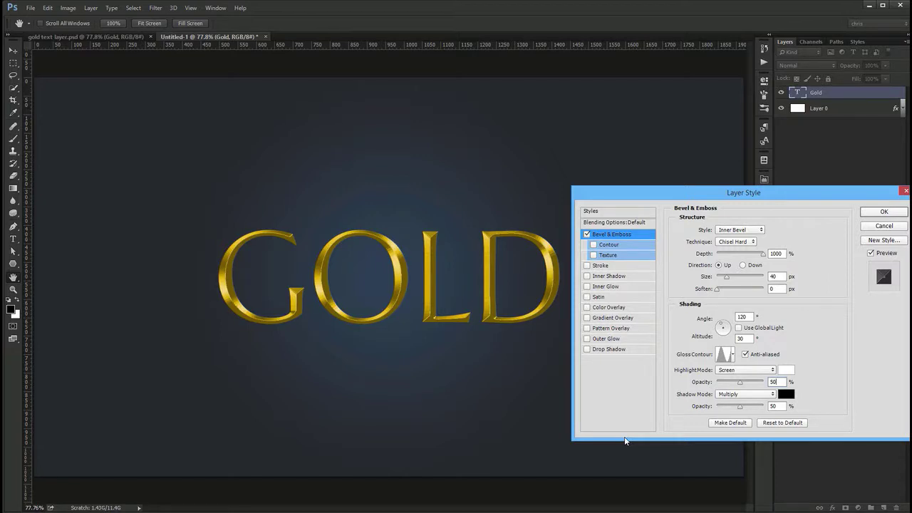
- Keep the bevel's shadow colour black and set its Multiply shadow opacity to 40%
left_click(790, 395)
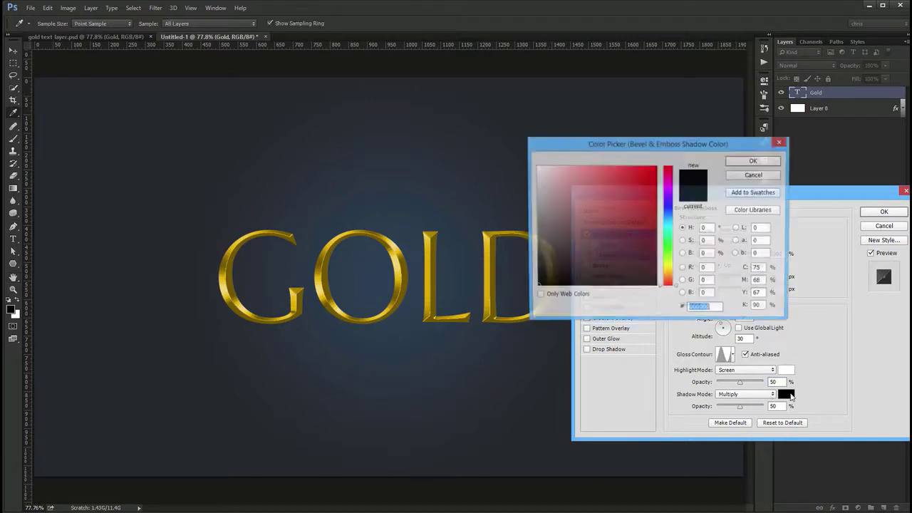
key("Escape")
mouse_move(747, 407)
left_mouse_down()
mouse_move(759, 409)
mouse_move(746, 410)
left_mouse_up()
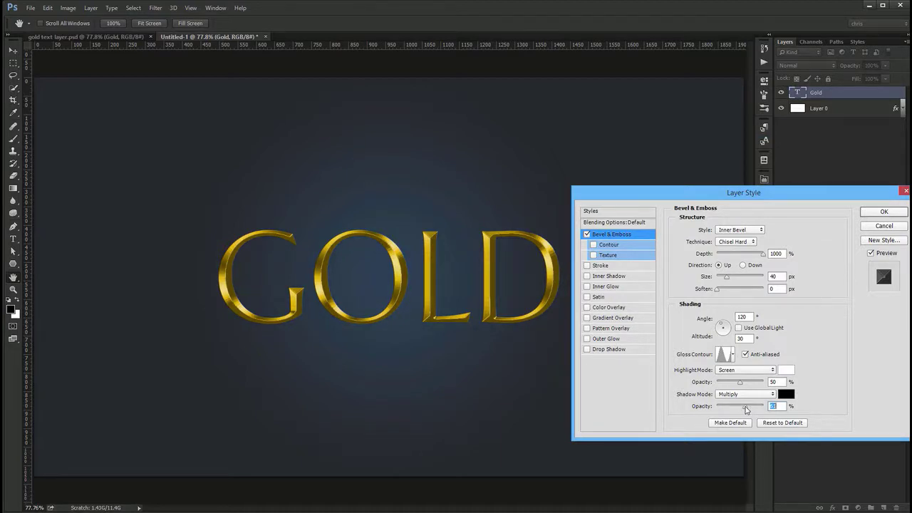
mouse_move(747, 411)
left_mouse_down()
mouse_move(712, 410)
mouse_move(735, 410)
left_mouse_up()
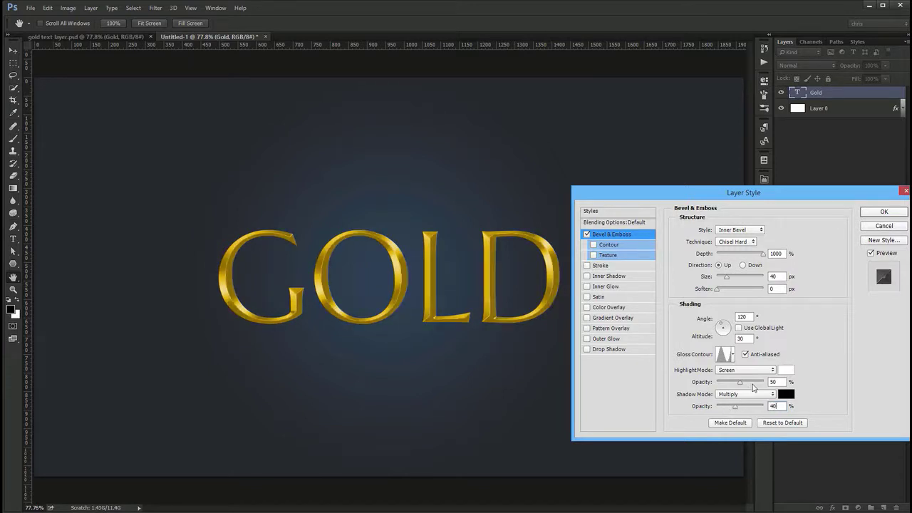
- Enable the Contour option for the Gold text's Bevel & Emboss effect
left_click(610, 245)
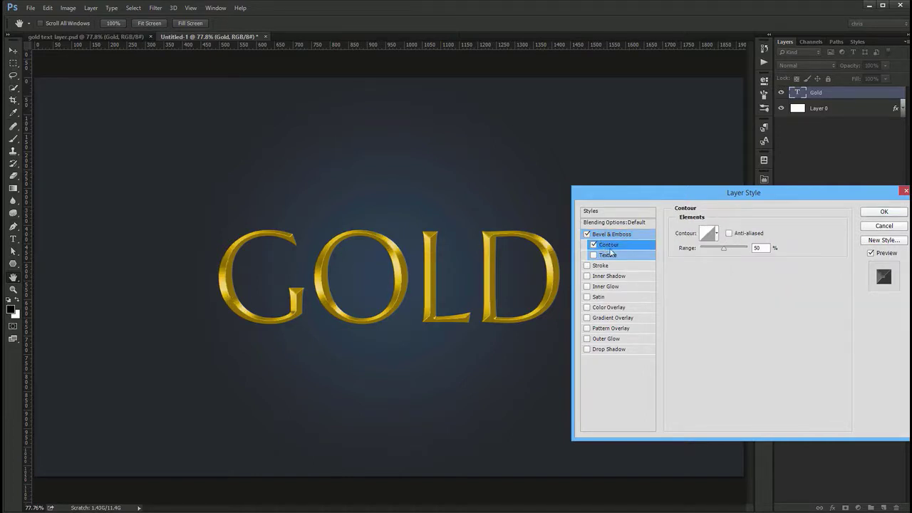
left_click(593, 245)
left_click(592, 246)
- Add a Multiply Satin effect to the text with 25% opacity, 13 px distance, 10 px size and Invert off
left_click(620, 297)
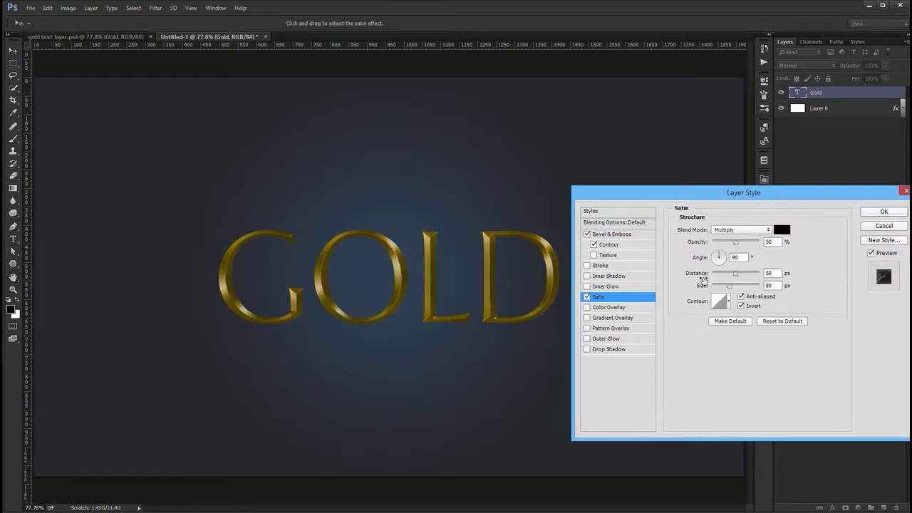
left_click(747, 235)
left_click(748, 235)
mouse_move(696, 241)
left_mouse_down()
mouse_move(681, 242)
mouse_move(689, 241)
left_mouse_up()
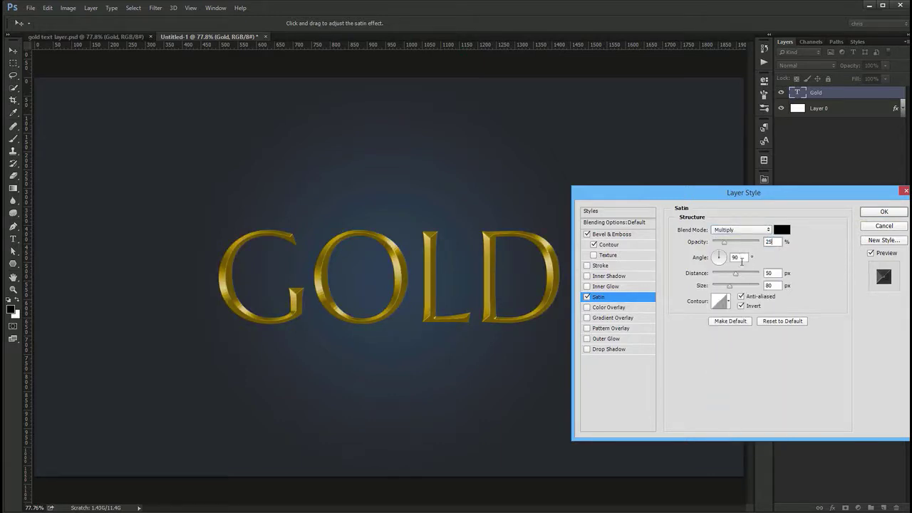
left_click(741, 306)
left_click(734, 272)
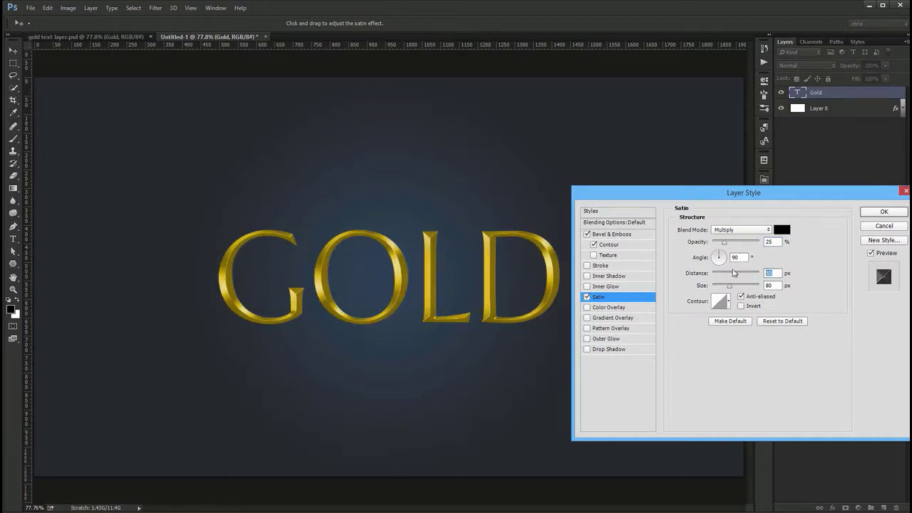
type("13")
key("Tab")
type("10")
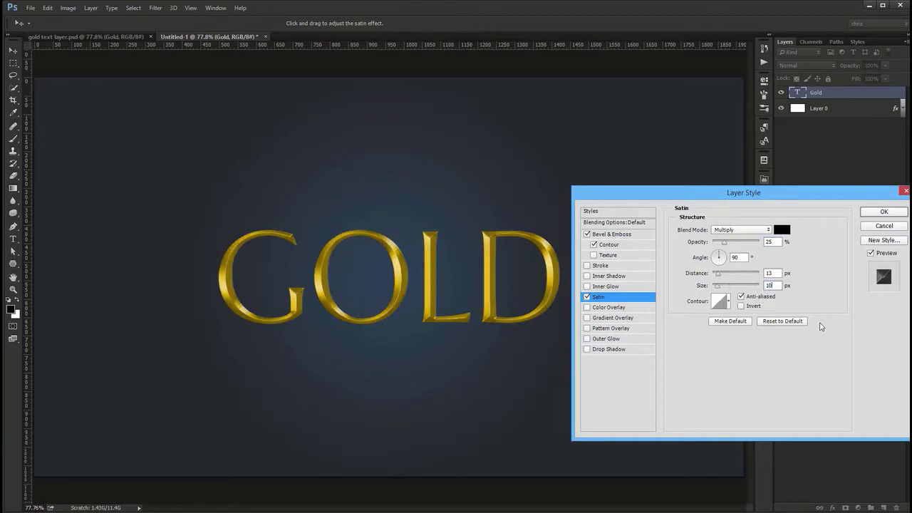
- Compare the text with the Satin effect off and on, leaving the effect enabled
left_click(587, 297)
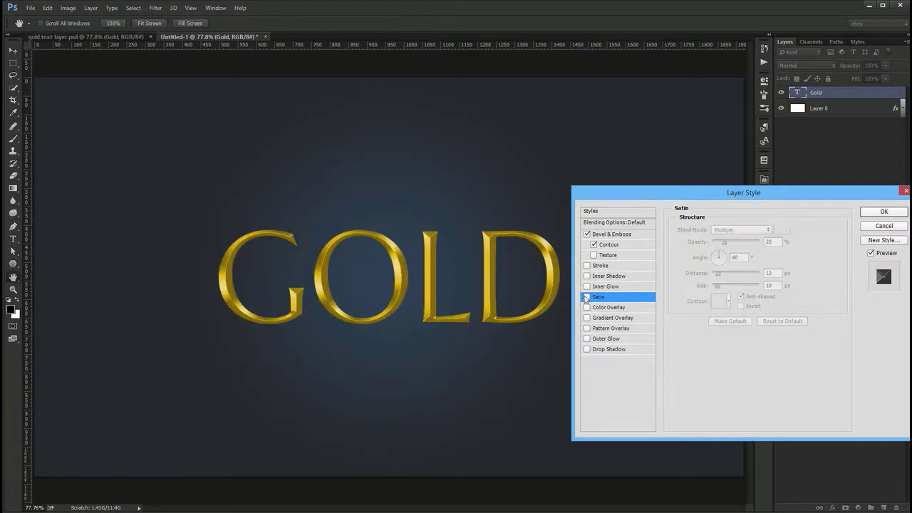
left_click(586, 296)
left_click(587, 296)
left_click(586, 297)
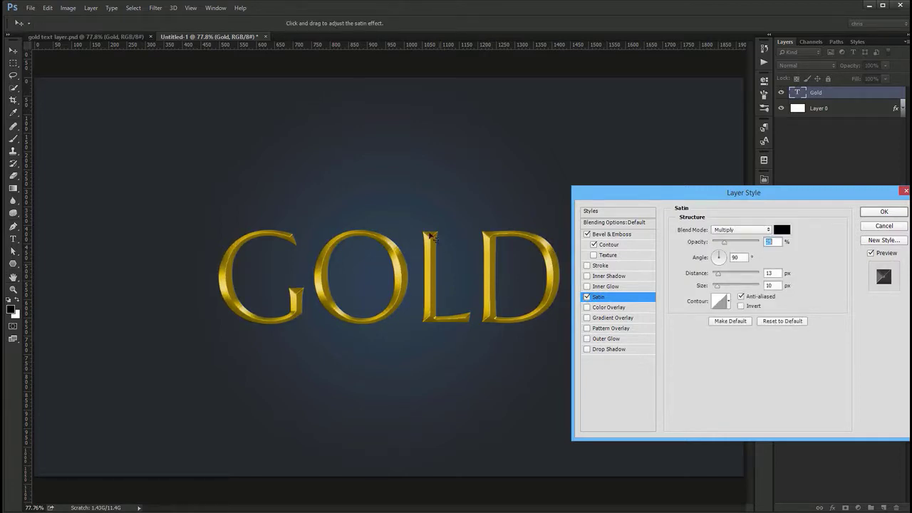
left_click(586, 297)
left_click(587, 298)
left_click(587, 298)
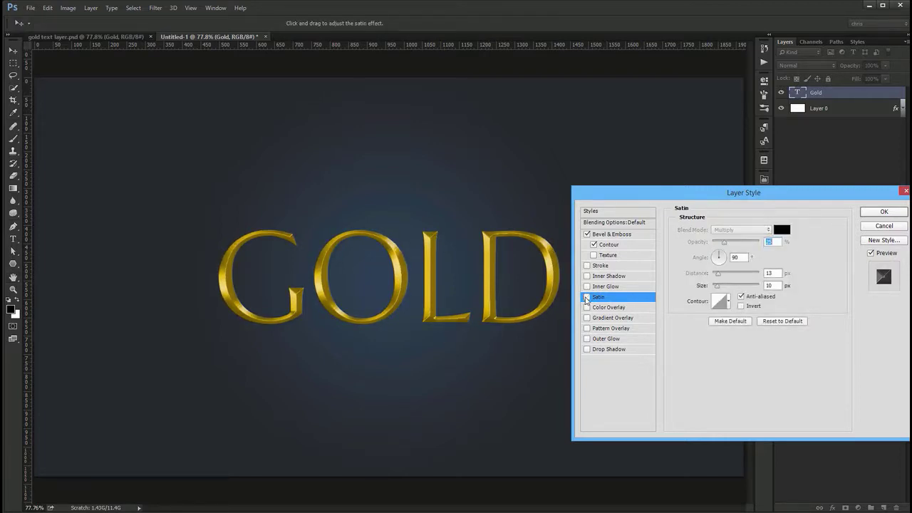
left_click(586, 298)
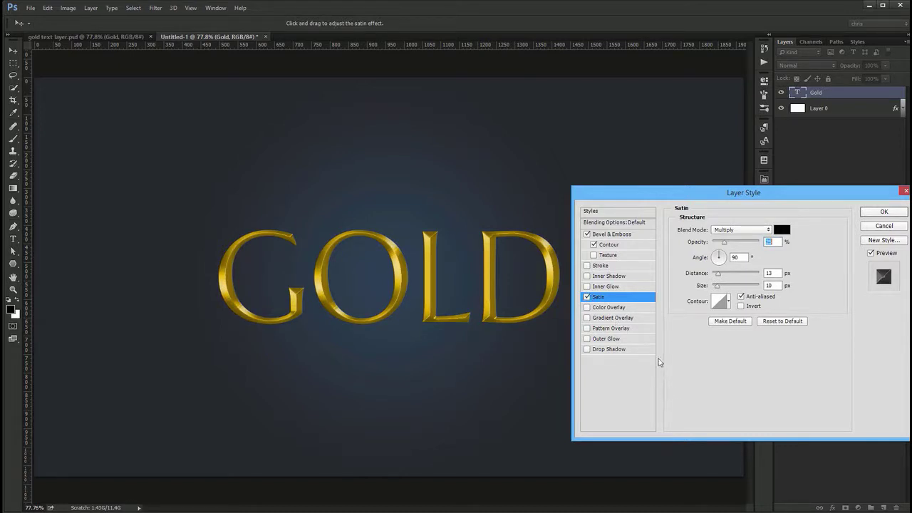
- Add a Gradient Overlay to the Gold text with the Lighten blend mode and open its gradient for editing
left_click(586, 318)
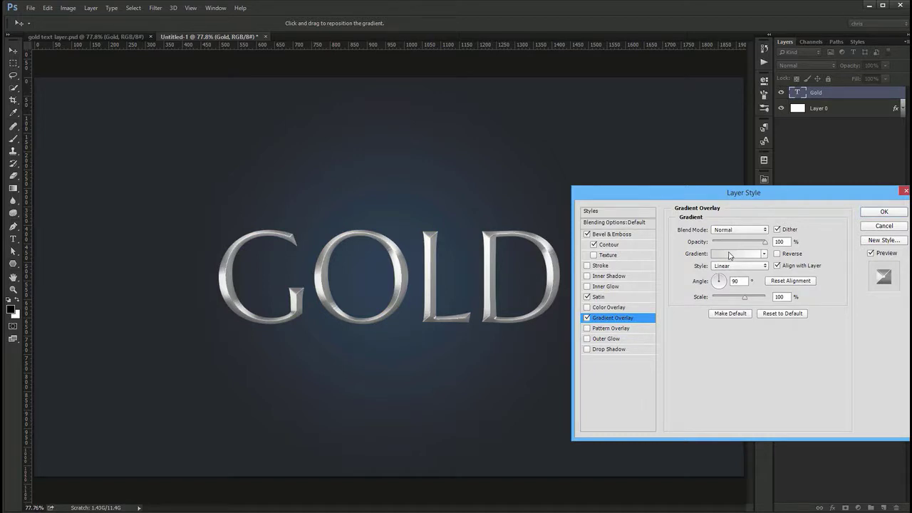
left_click(738, 229)
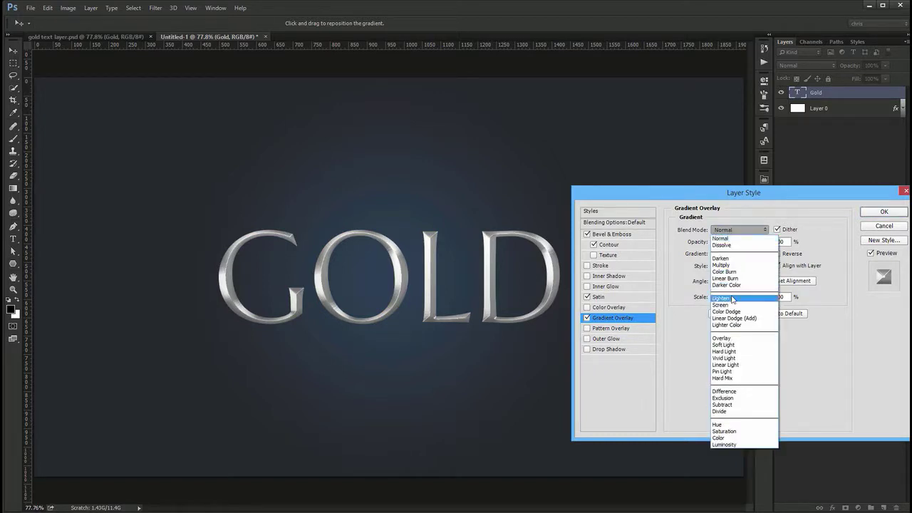
left_click(733, 297)
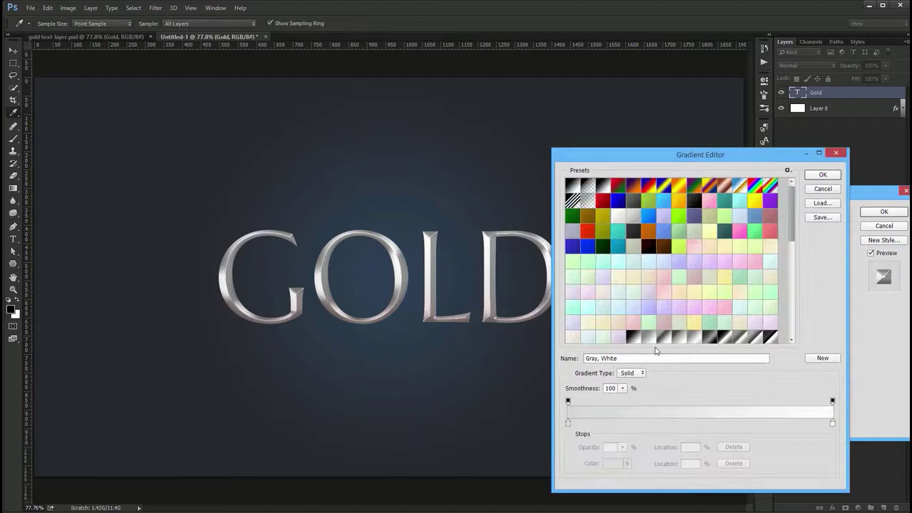
- Color the overlay gradient from #e7a300 at the start stop to #f8d202 at the end stop and accept it
double_click(568, 424)
type("e7a300")
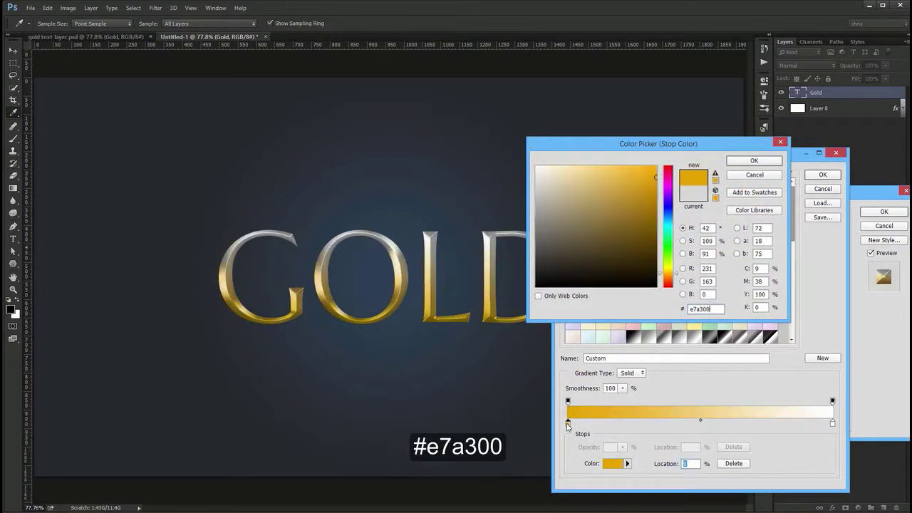
key("Return")
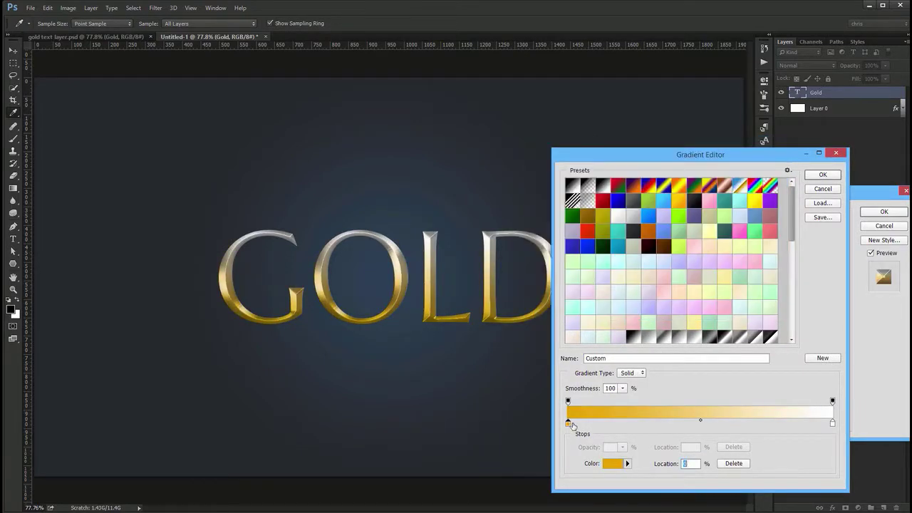
left_click(833, 424)
double_click(833, 425)
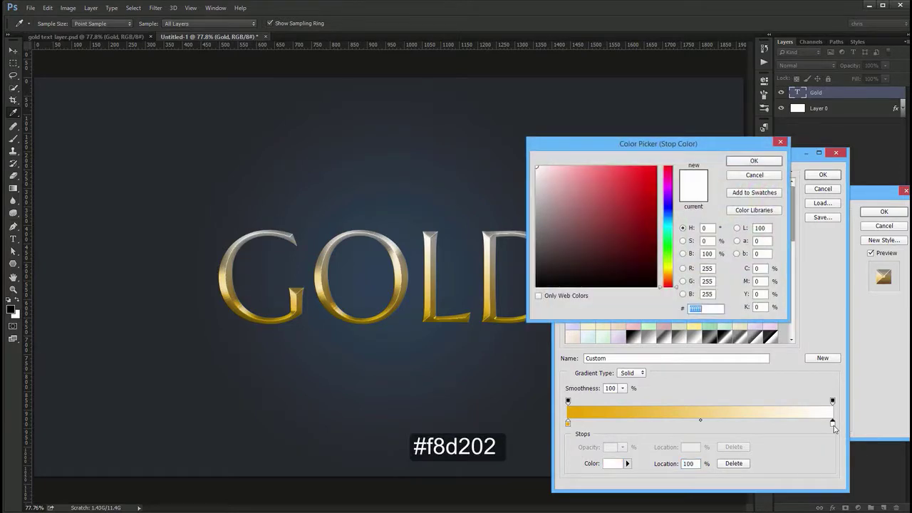
type("f8d202")
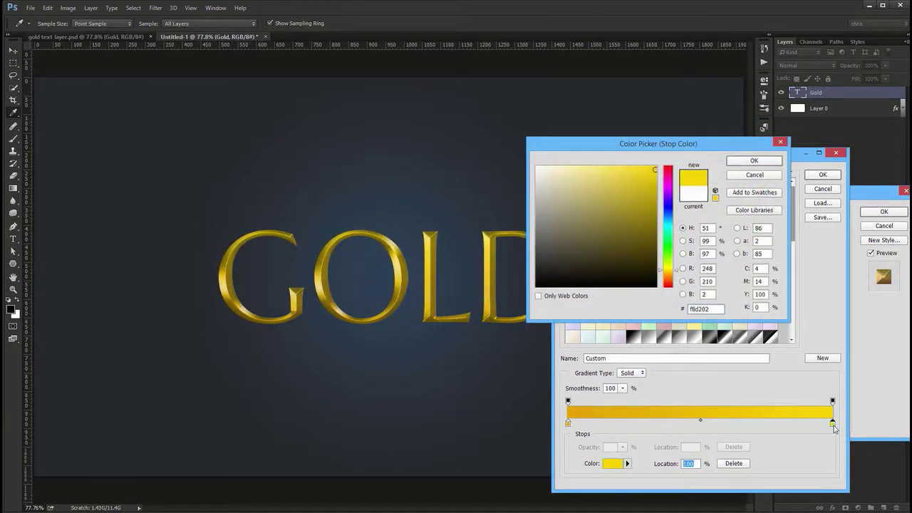
key("Return")
key("Return")
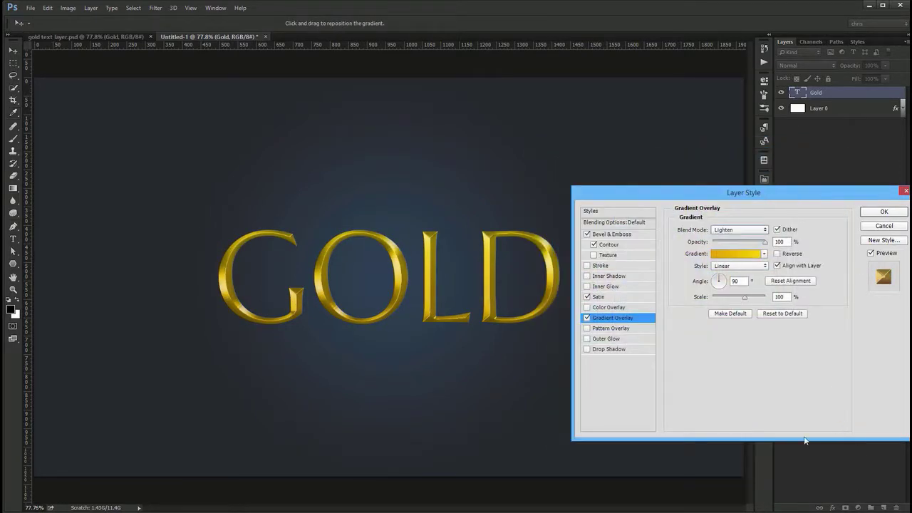
- Compare the text with the Gradient Overlay off and on, leaving the overlay enabled
left_click(588, 318)
left_click(588, 318)
left_click(588, 318)
left_click(588, 318)
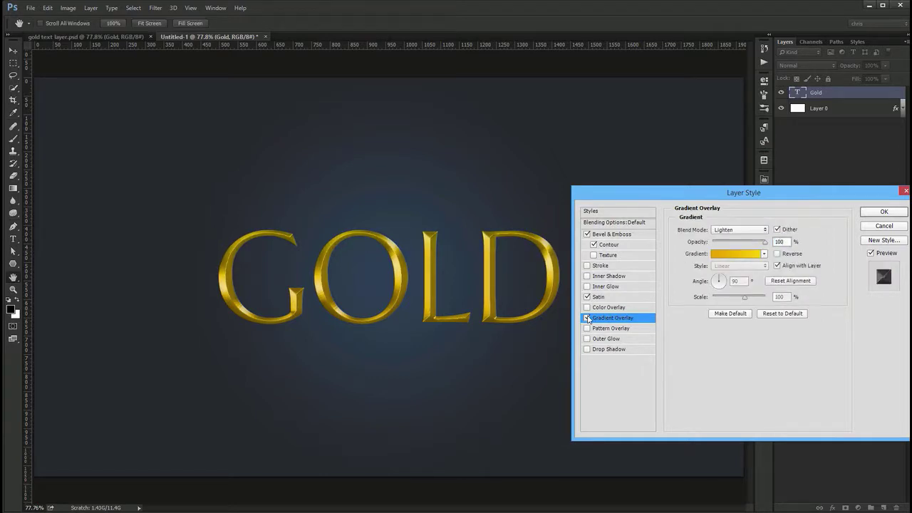
left_click(588, 318)
left_click(588, 318)
left_click(588, 318)
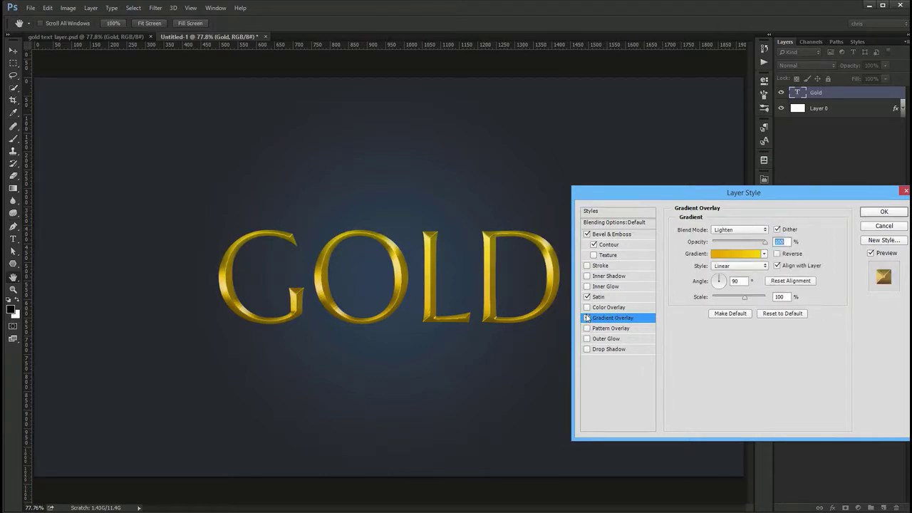
- Add a Drop Shadow with 50% opacity, 6 px distance and 18 px size, and apply the layer style
left_click(607, 349)
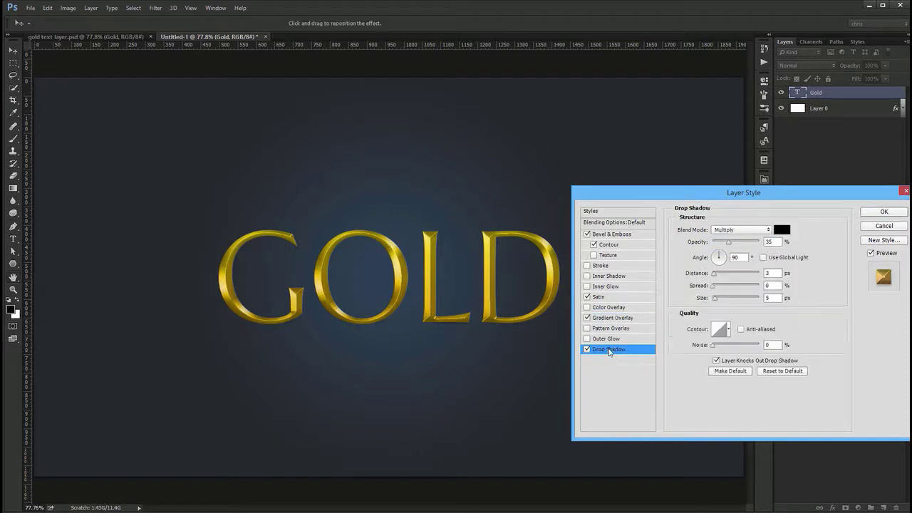
left_click_drag(743, 244, 736, 243)
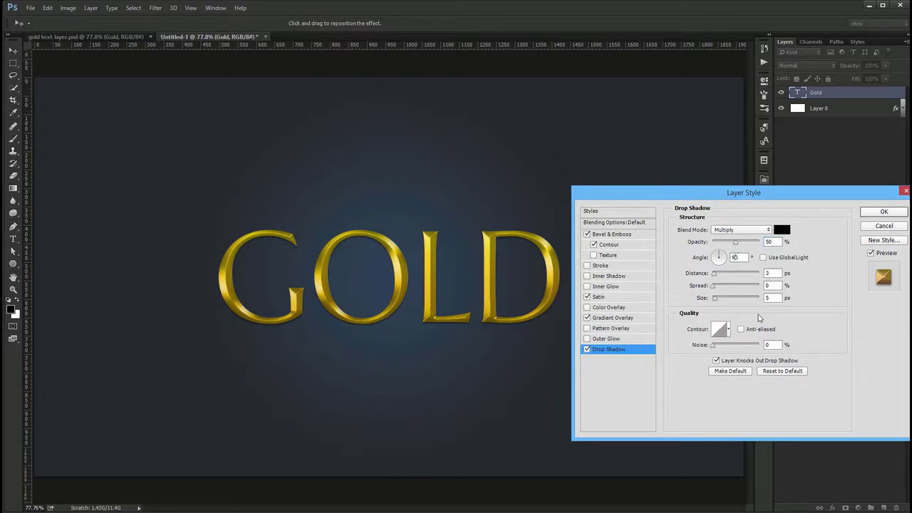
left_click(769, 273)
type("6")
key("Tab")
key("Tab")
type("18")
left_click(587, 349)
left_click(587, 349)
left_click(885, 213)
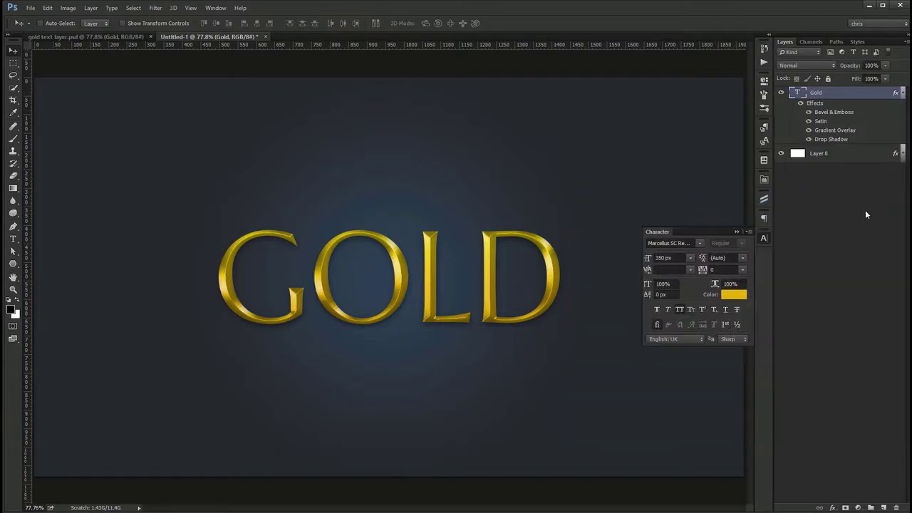
- Collapse the Gold layer's effects list and hide the character settings
left_click(903, 94)
left_click(903, 106)
left_click(904, 106)
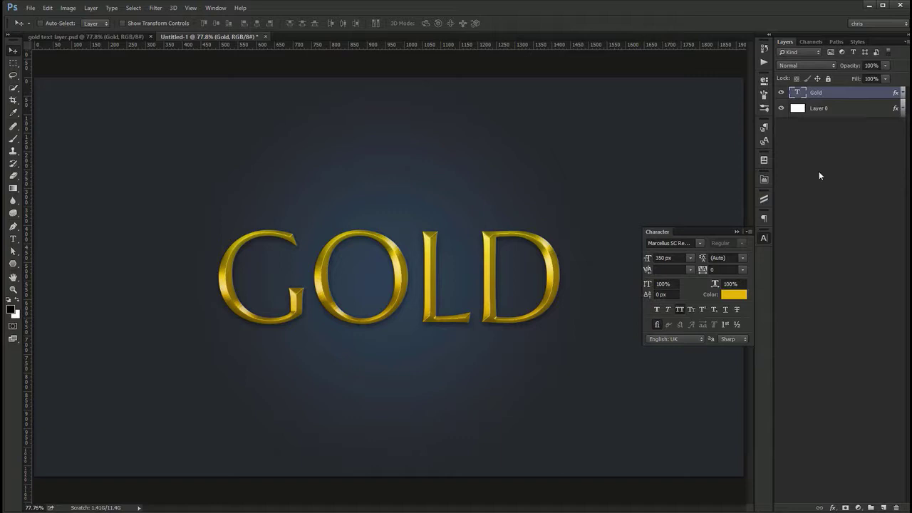
left_click(763, 238)
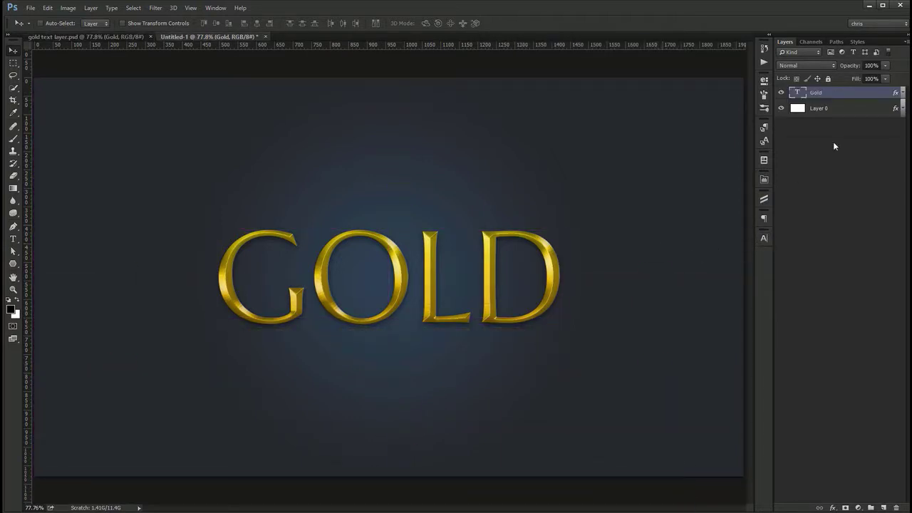
- Duplicate the Gold text layer and place the copy beneath the original, both in layer order and on the canvas
key("ctrl+j")
left_click_drag(836, 93, 837, 110)
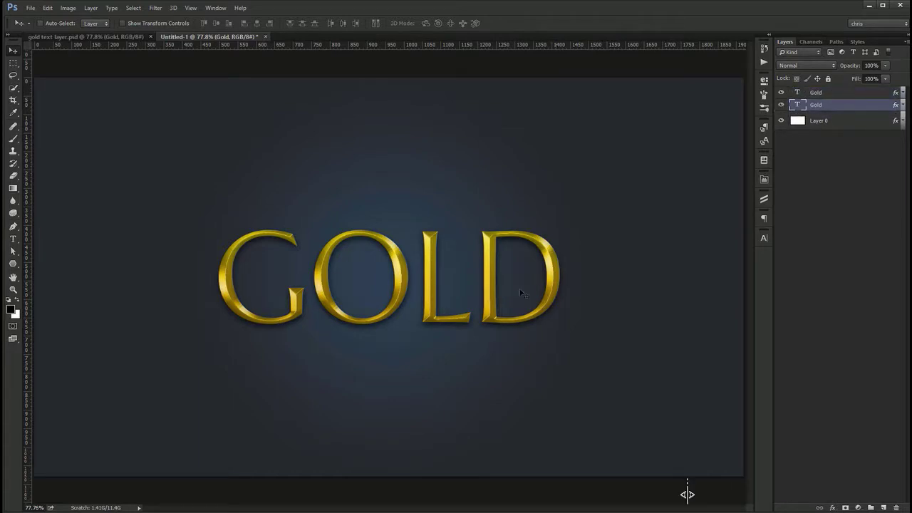
left_click_drag(520, 292, 513, 386)
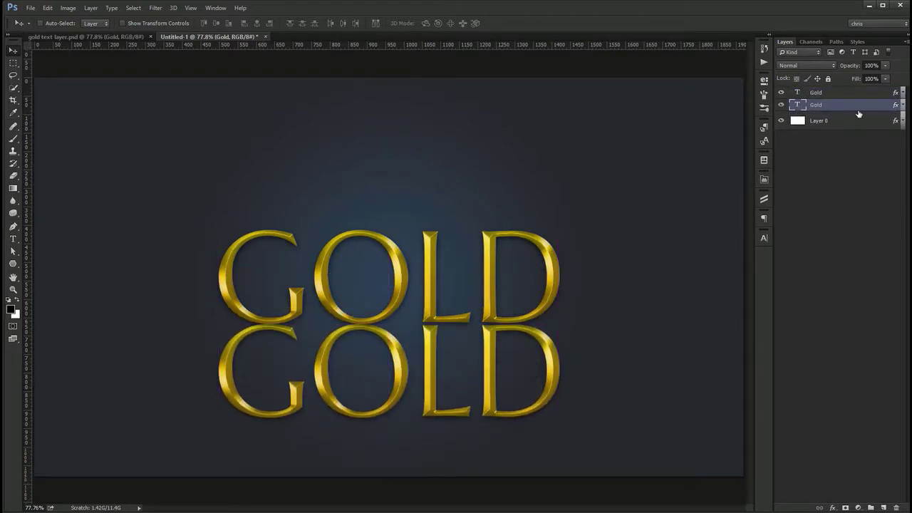
- Convert the lower Gold copy to a smart object and flip it vertically to mirror the text
right_click(852, 107)
left_click(843, 171)
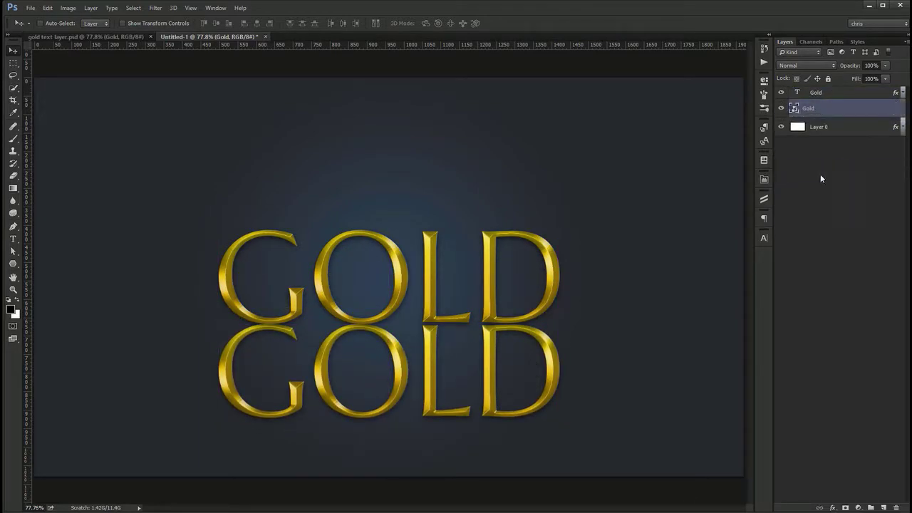
key("ctrl+t")
right_click(688, 492)
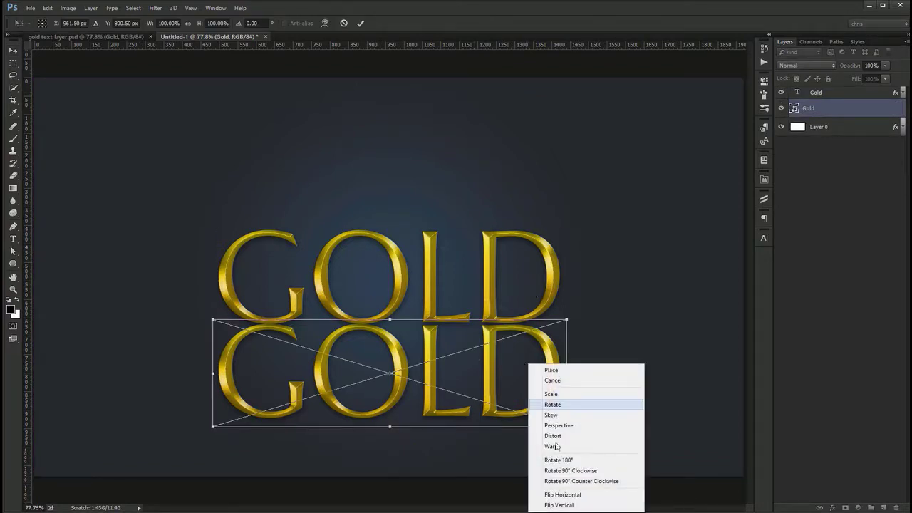
left_click(563, 504)
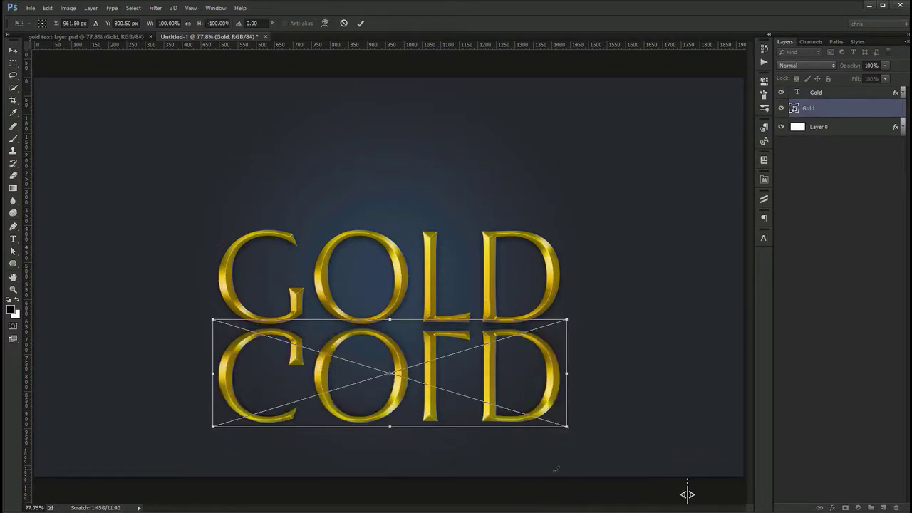
key("Return")
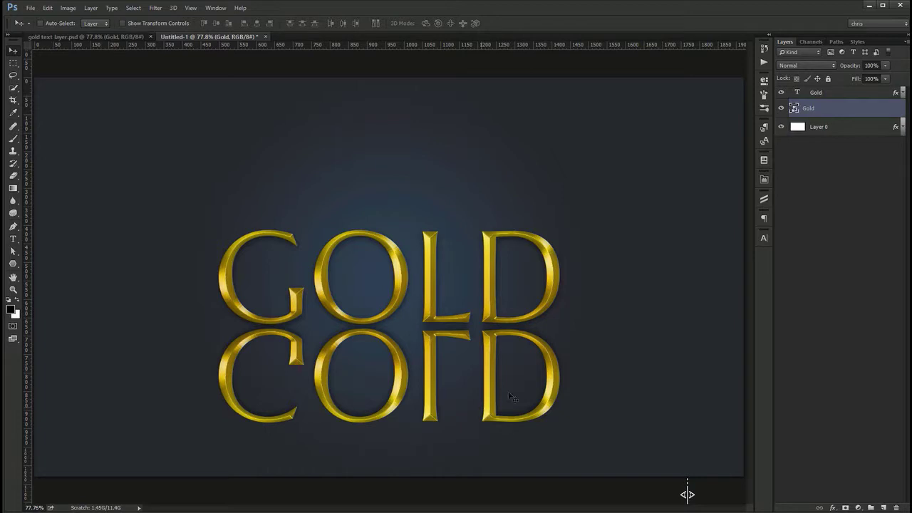
- Add a layer mask to the flipped copy and fade it out downward with a black-to-white linear gradient, redrawing it for a subtler reflection
left_click(846, 507)
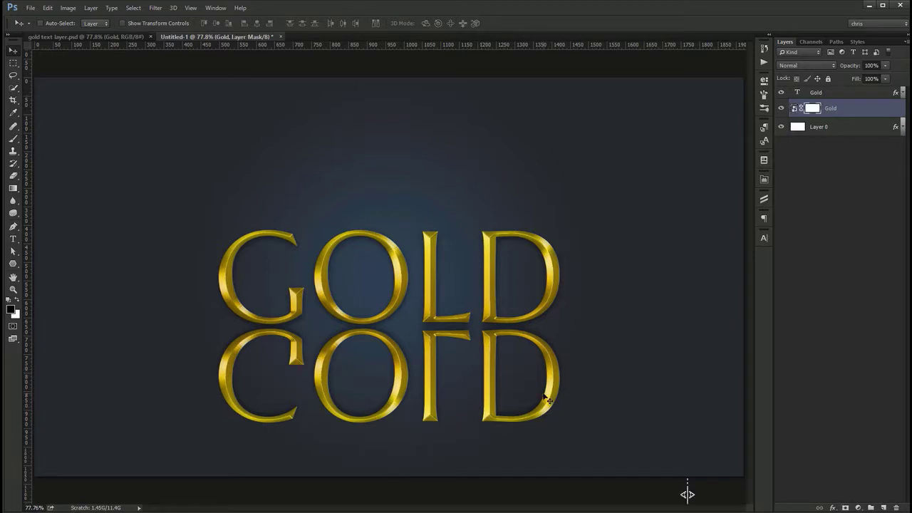
key("g")
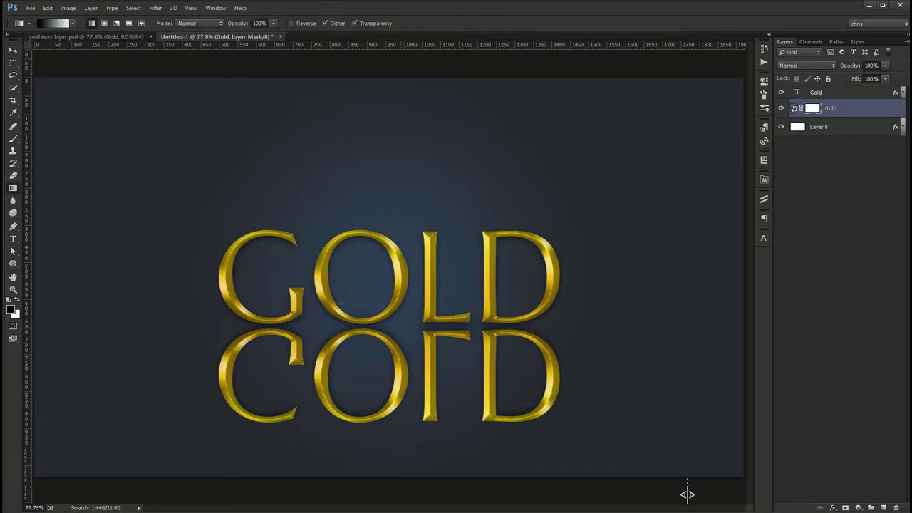
left_click_drag(402, 388, 391, 327)
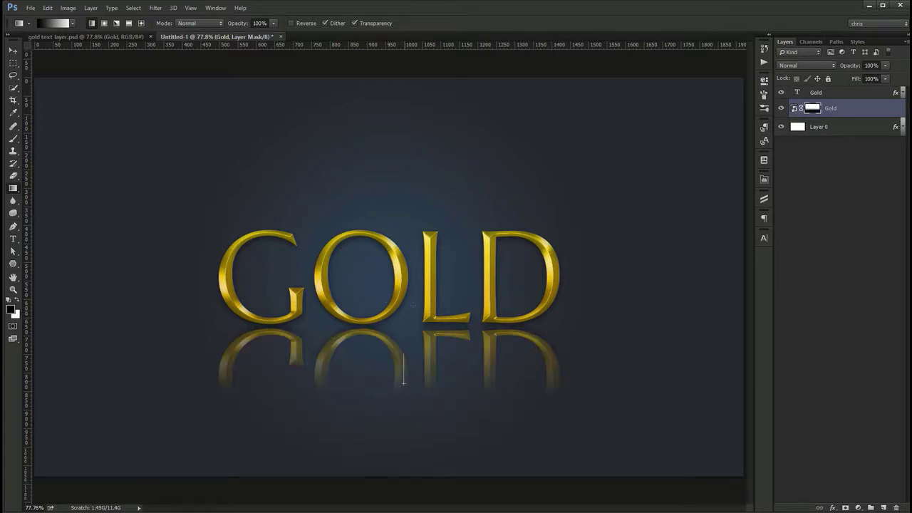
left_click_drag(403, 383, 403, 385)
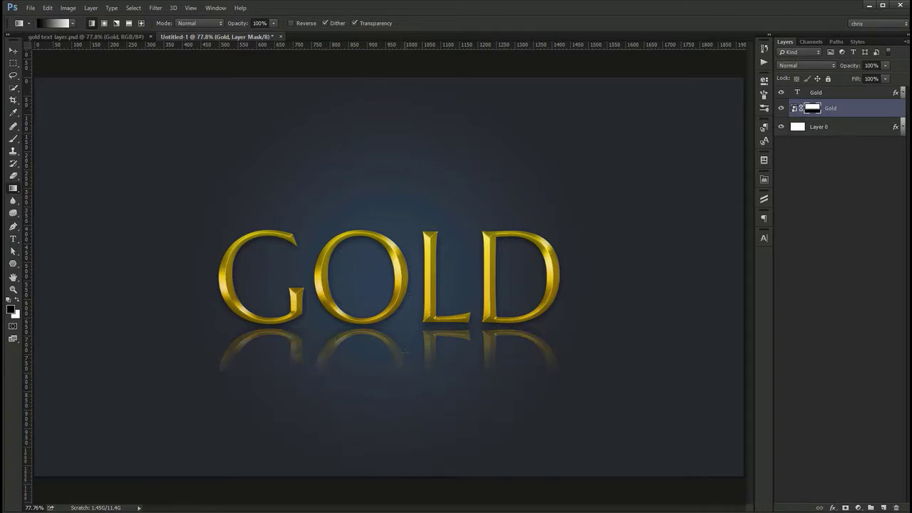
left_click_drag(405, 340, 688, 491)
left_click_drag(400, 388, 399, 300)
left_click_drag(422, 359, 422, 313)
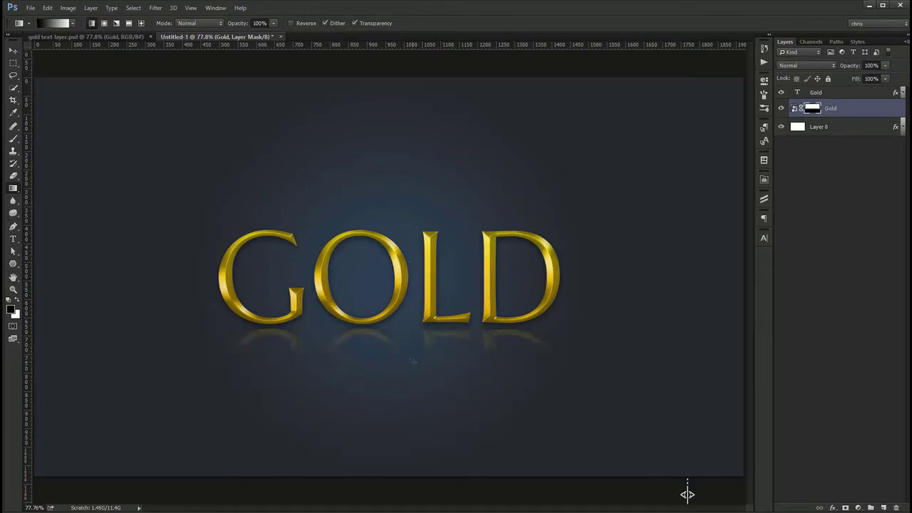
- Compare the canvas before and after the last mask gradient, and rename the flipped Gold copy layer as reflection
key("v")
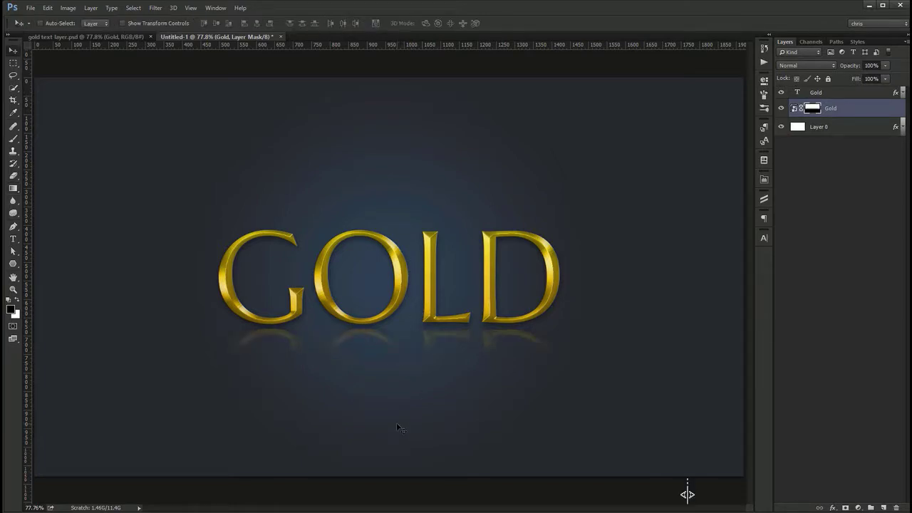
key("ctrl+z")
key("ctrl+z")
left_click(831, 108)
double_click(830, 108)
type("reflection")
key("Return")
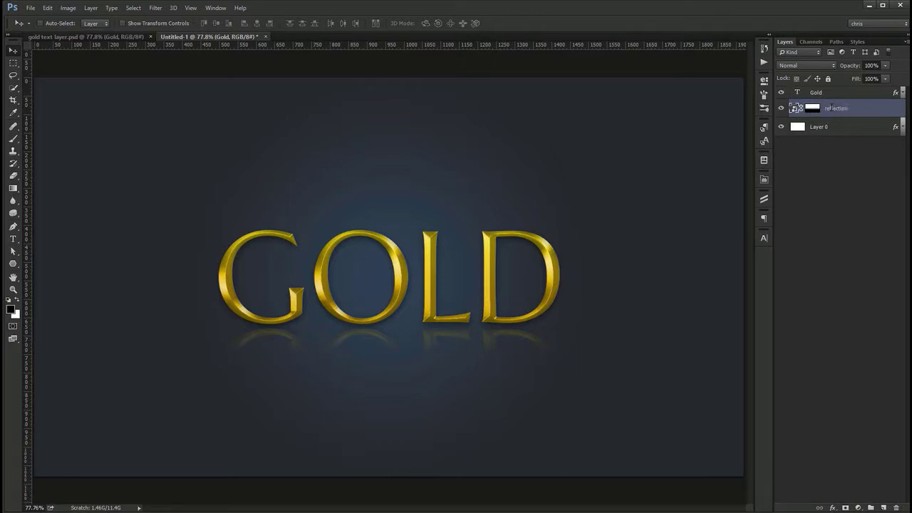
- Redraw the linear gradient on the reflection layer's mask, trying several short fades just below the text
left_click(813, 109)
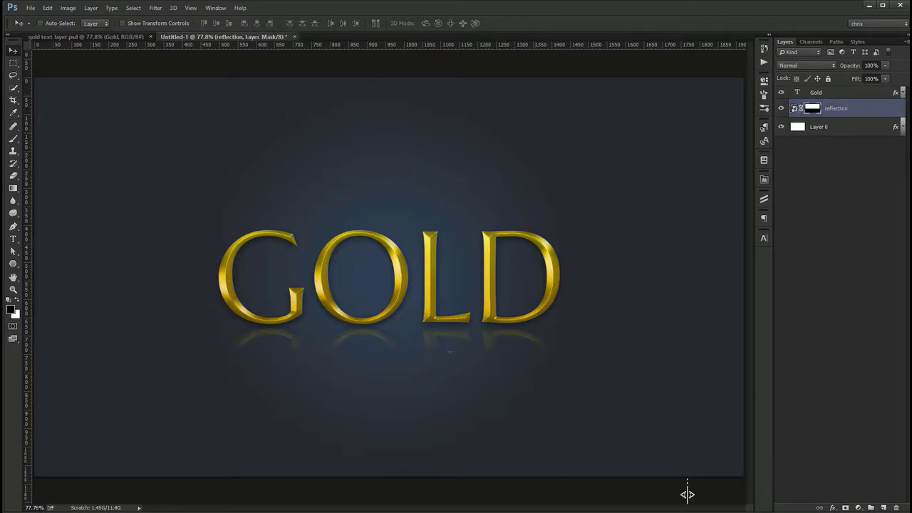
key("g")
left_click_drag(688, 493, 420, 329)
left_click_drag(409, 371, 398, 343)
left_click_drag(406, 376, 393, 357)
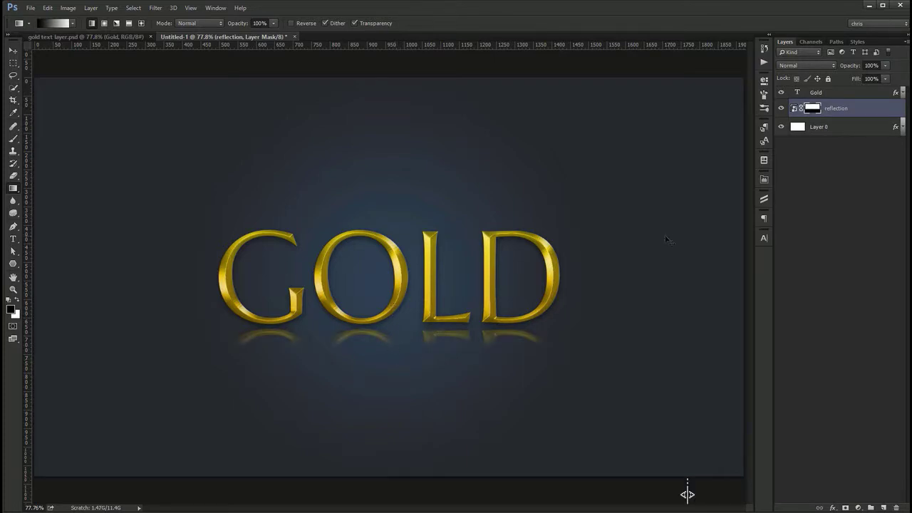
- Compare the reflection with the finished gold text document
key("ctrl+Tab")
key("ctrl+Tab")
key("v")
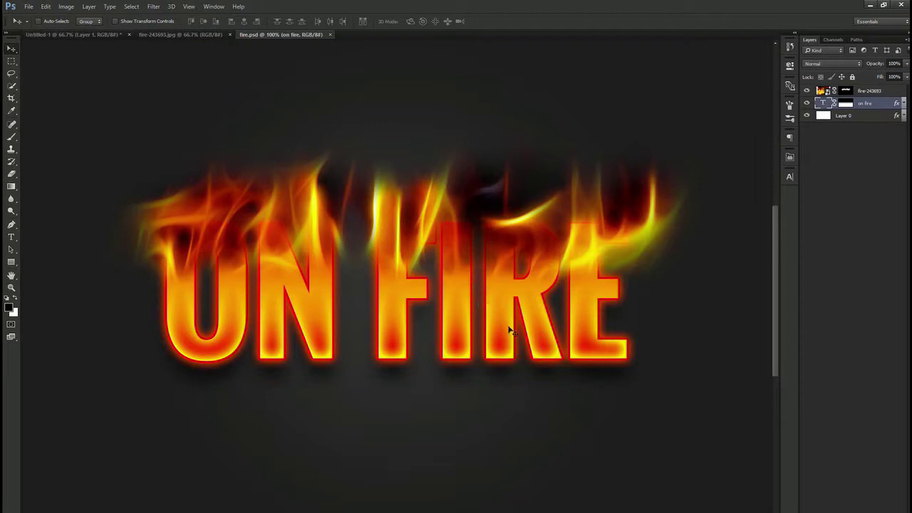
- Try replacing the wording of the on fire text layer in fire.psd with a first name, and undo it
double_click(823, 103)
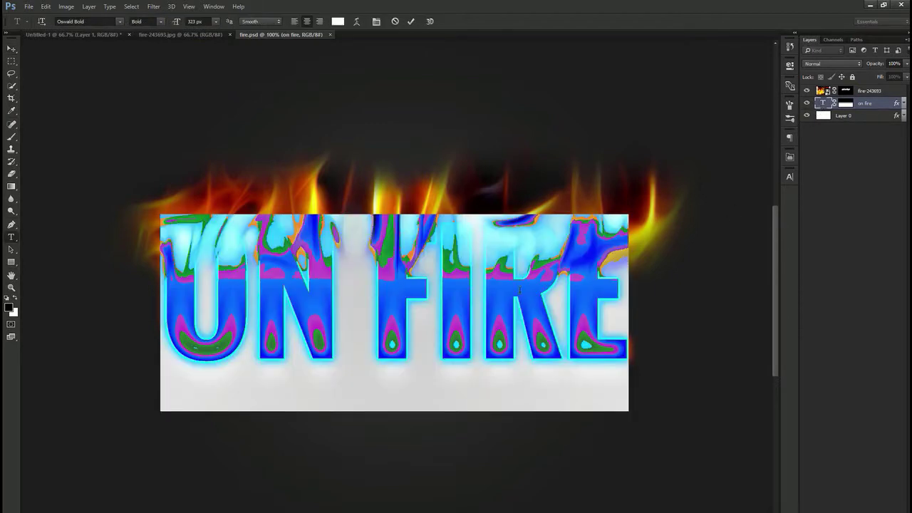
type("Chris")
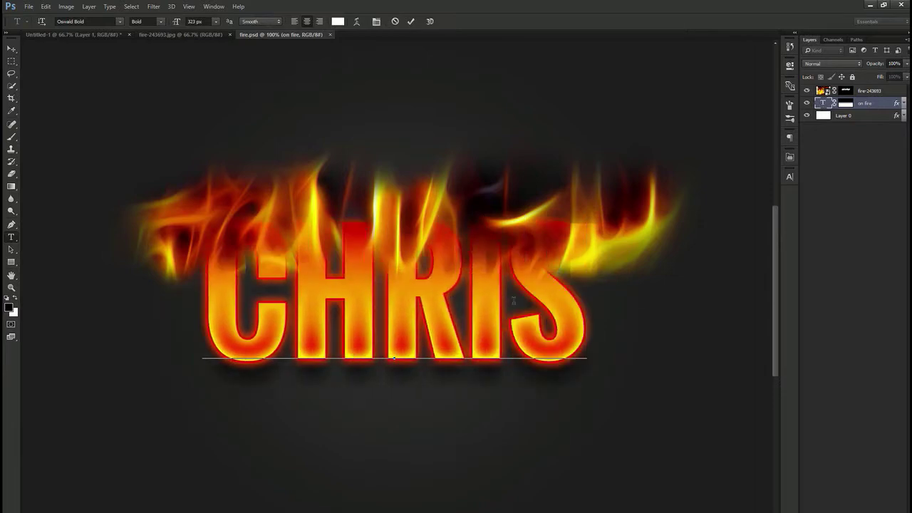
key("ctrl+Return")
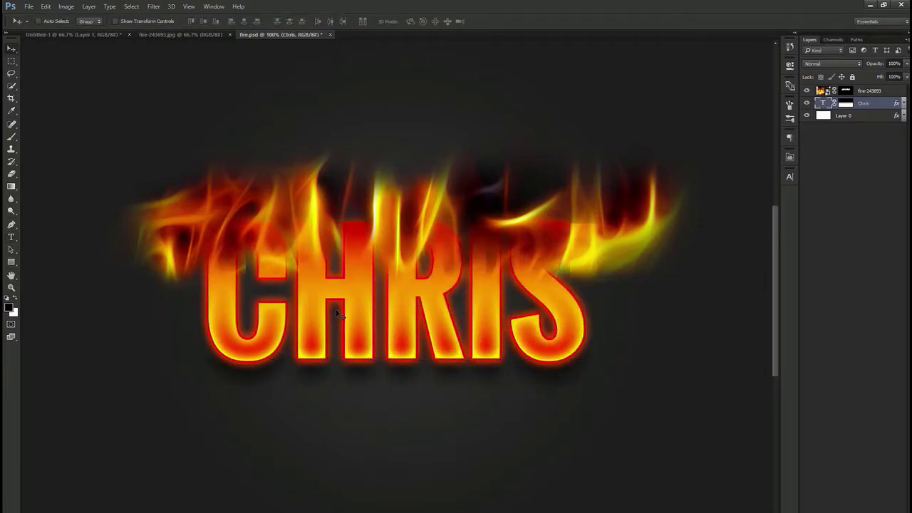
key("ctrl+z")
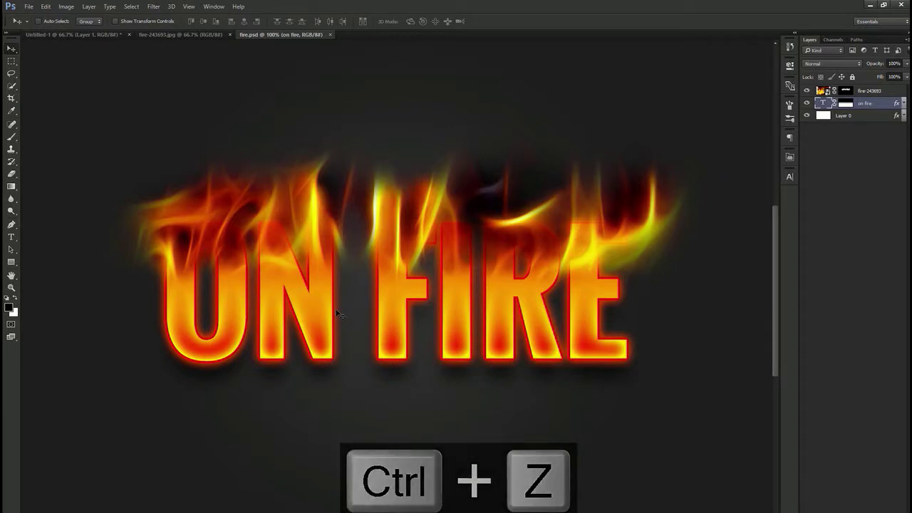
- Switch to the blank untitled document and check its canvas size
key("ctrl+Tab")
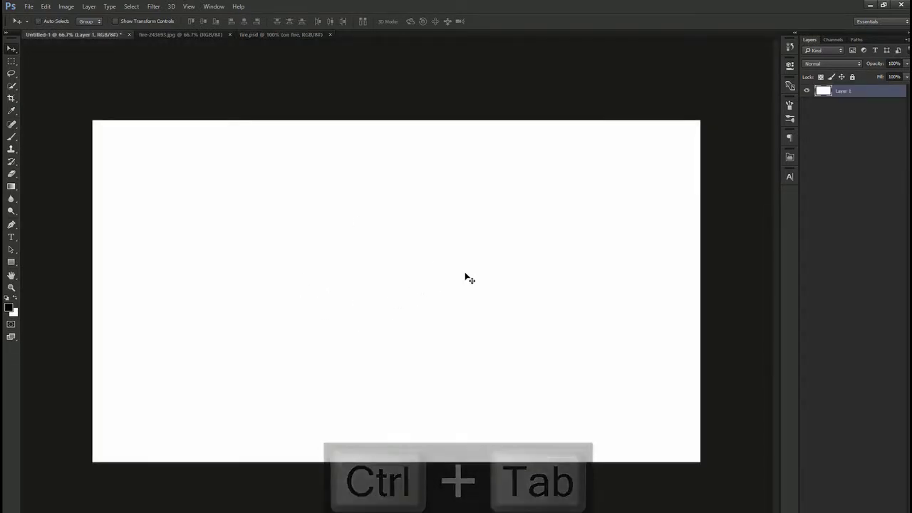
key("ctrl+alt+c")
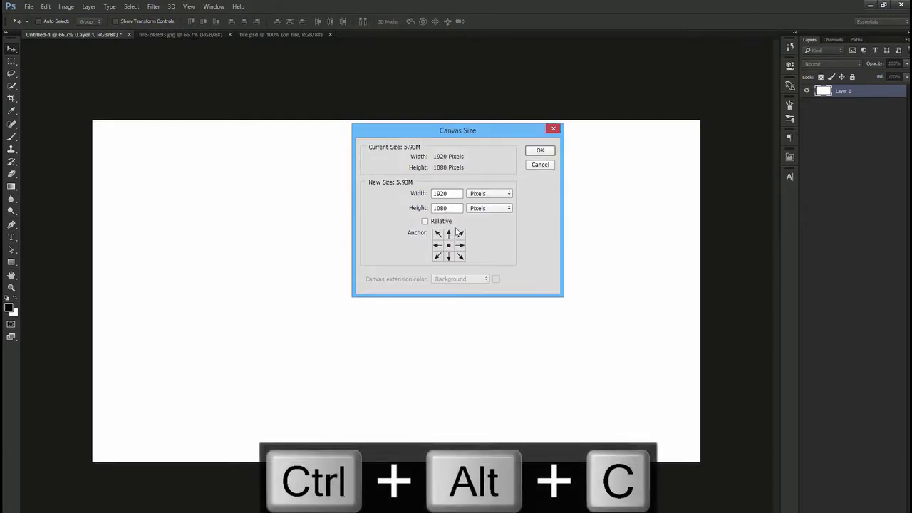
left_click(540, 164)
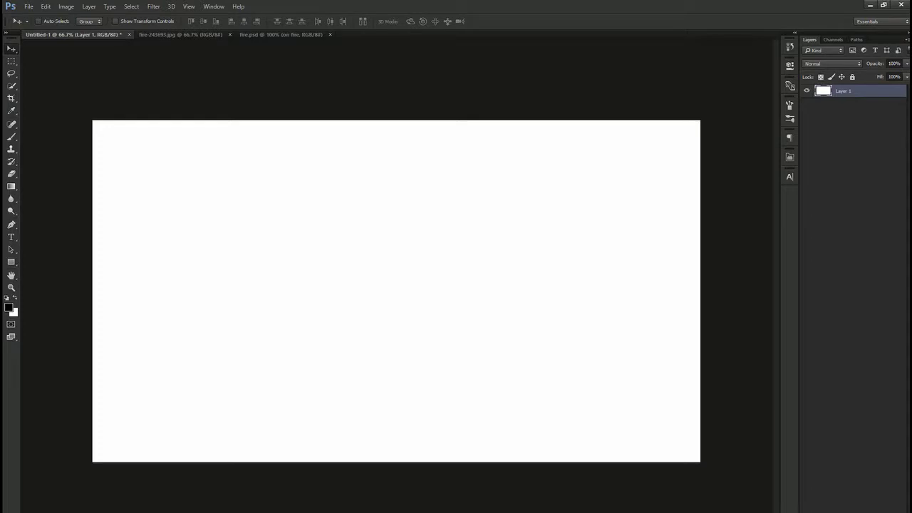
- Add a Gradient Overlay to Layer 1 and set the gradient's starting color stop to #1d1d1d
left_click(820, 512)
left_click(869, 503)
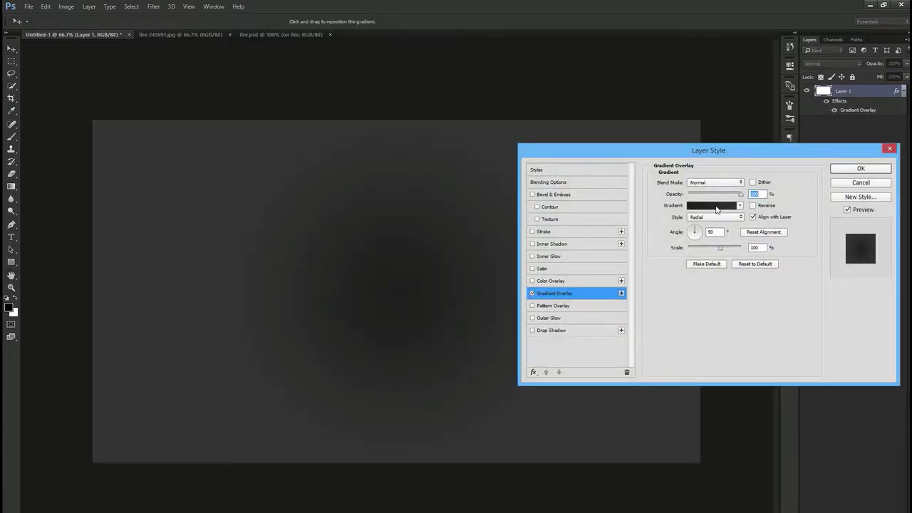
left_click(715, 205)
double_click(366, 267)
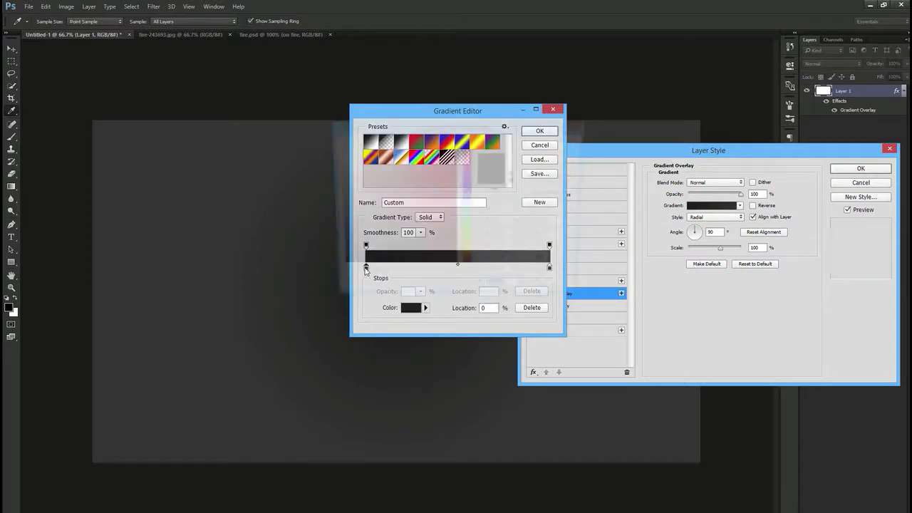
double_click(499, 292)
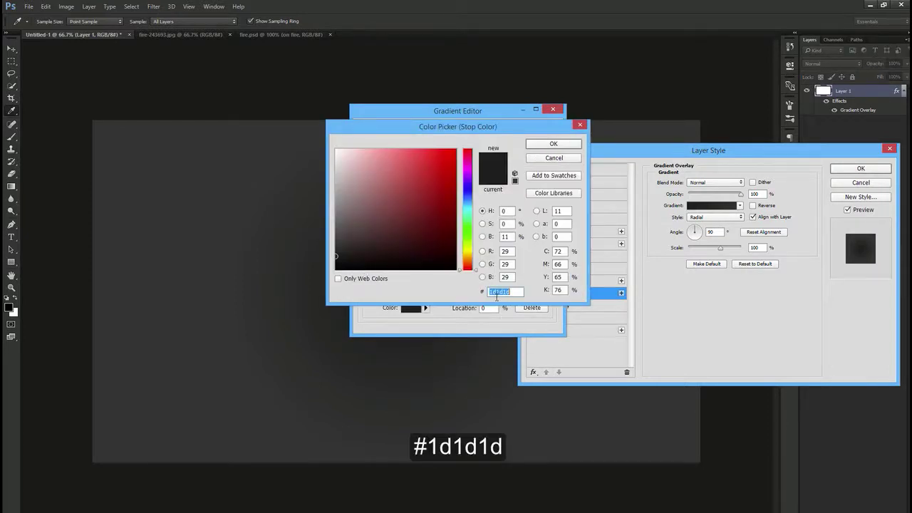
left_click(552, 143)
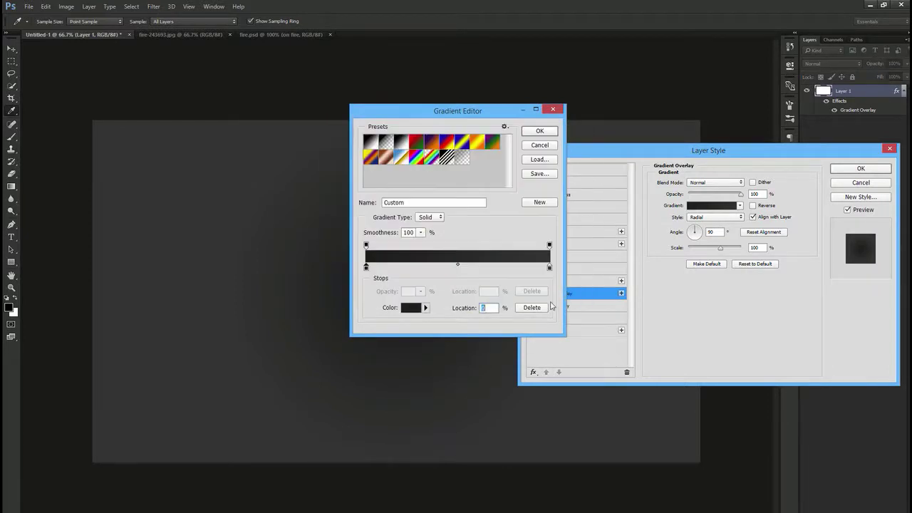
- Set the gradient's end color stop to #333333, use the Radial style, and apply the overlay to Layer 1
double_click(550, 268)
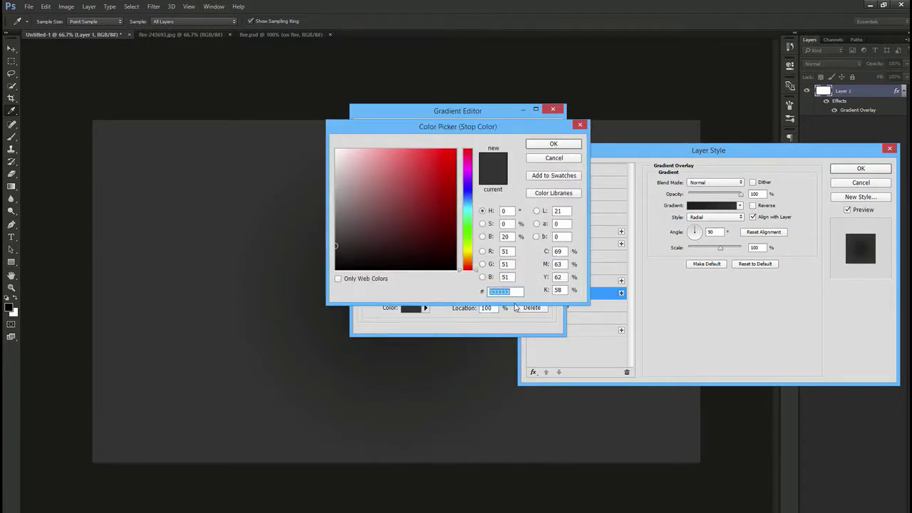
key("Return")
key("Return")
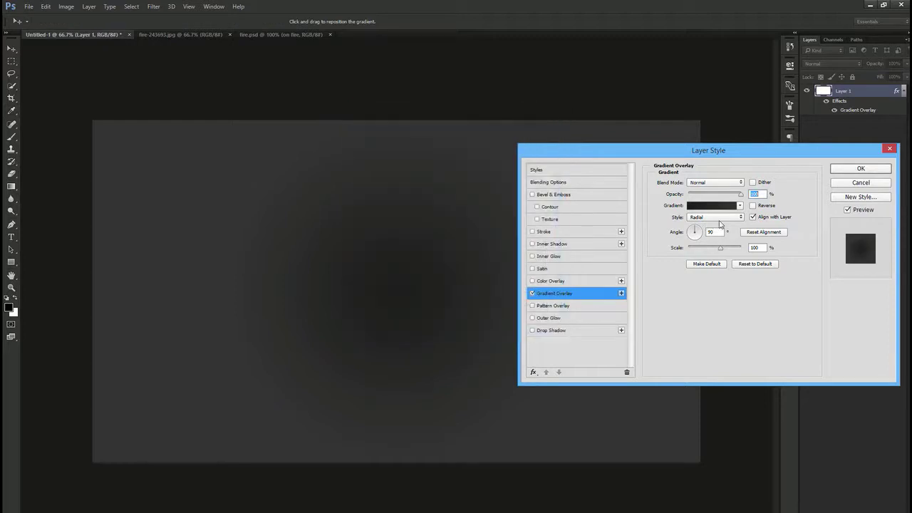
left_click(724, 218)
left_click(723, 221)
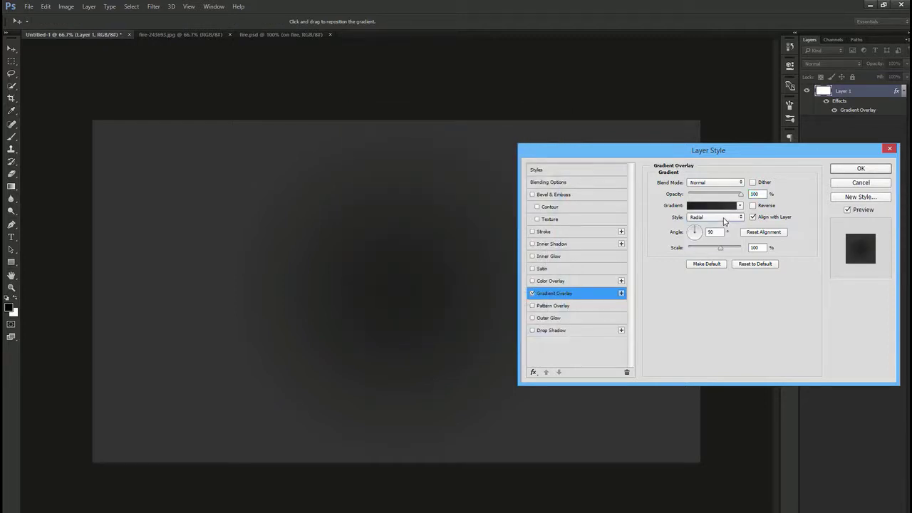
left_click(860, 170)
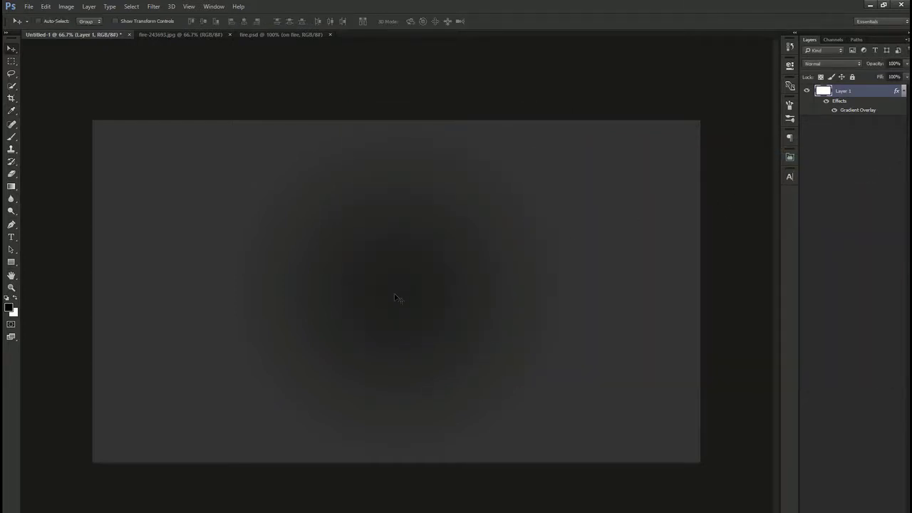
- Add a white text layer reading On Fire in Oswald Bold at 323 px
key("t")
left_click(262, 285)
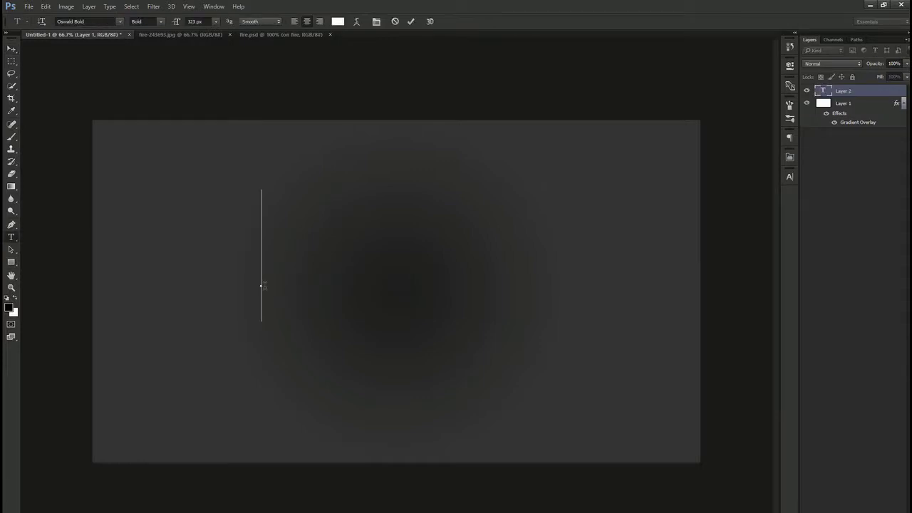
type("On Fire")
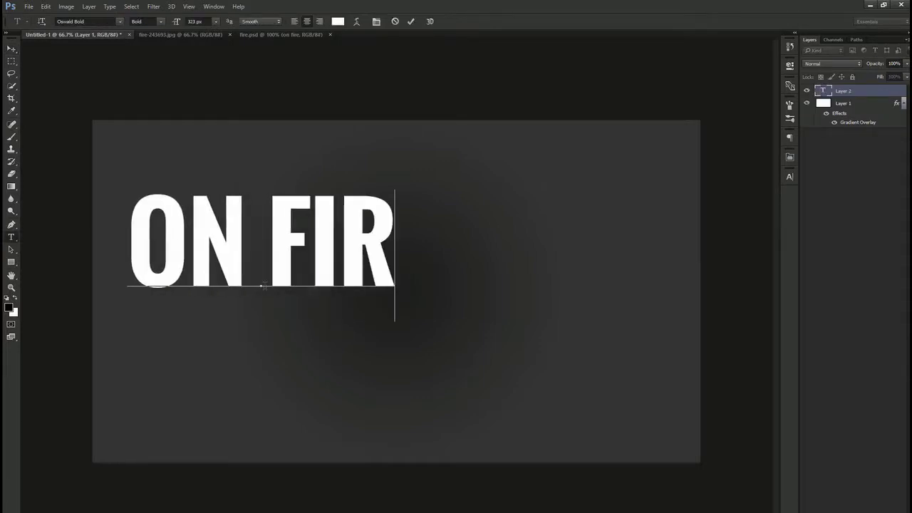
key("ctrl+Return")
key("v")
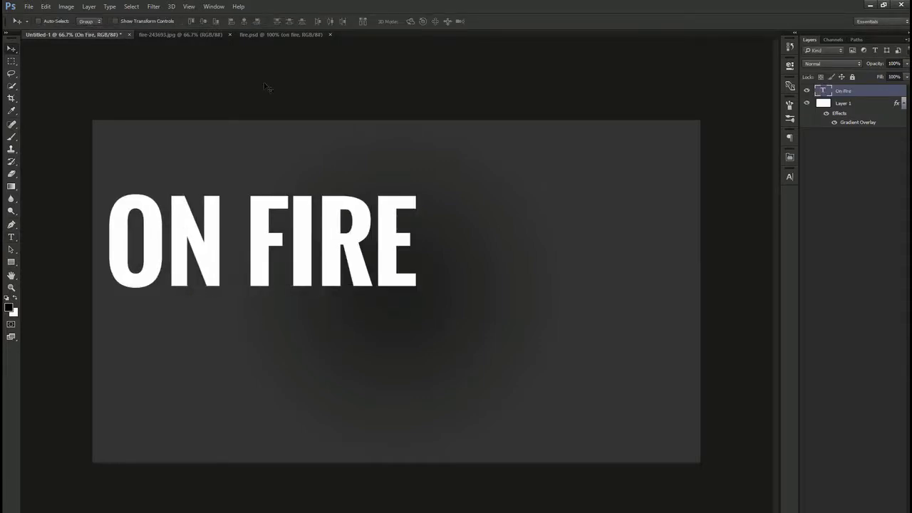
- Show the character settings and center the On Fire text horizontally and vertically on the canvas
left_click(789, 177)
key("ctrl+a")
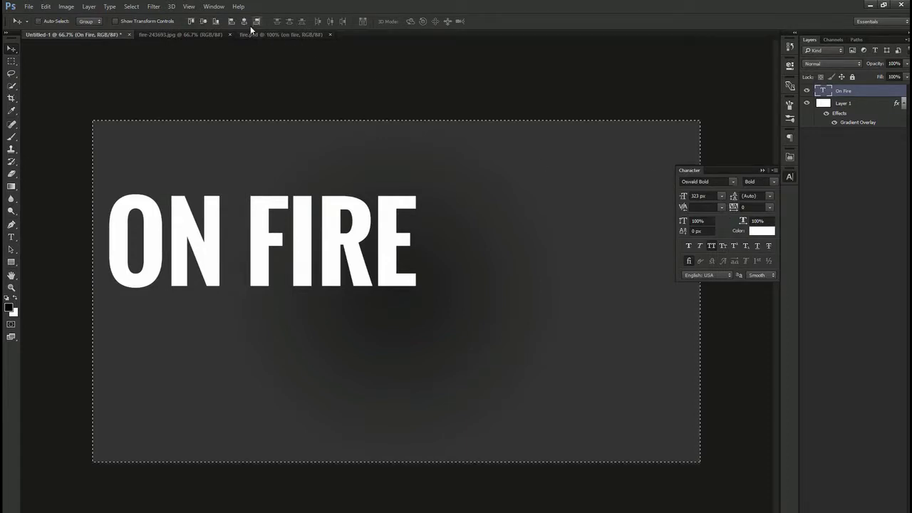
left_click(244, 20)
left_click(205, 20)
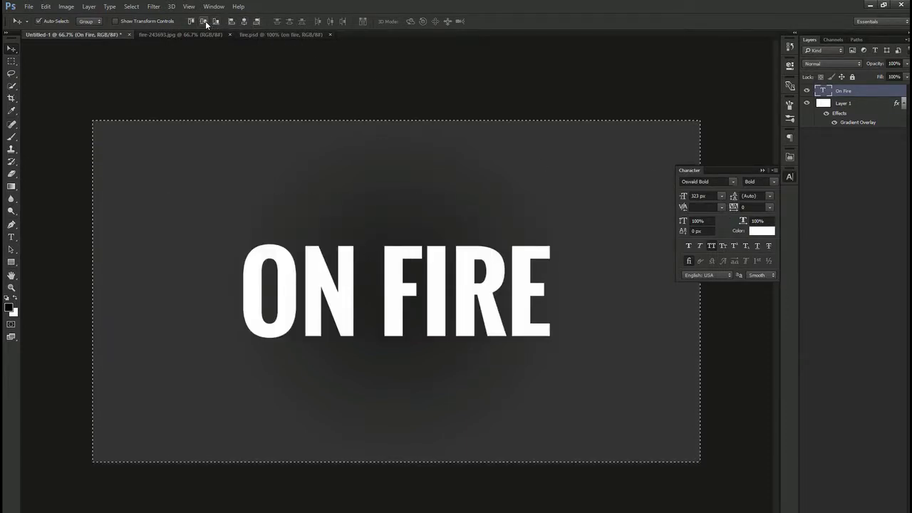
key("ctrl+d")
- Toggle all caps off and on for the On Fire text, re-enter its font size, and hide the character settings
left_click(712, 246)
left_click(711, 246)
left_click_drag(710, 196, 528, 197)
type("3")
key("Return")
left_click(791, 177)
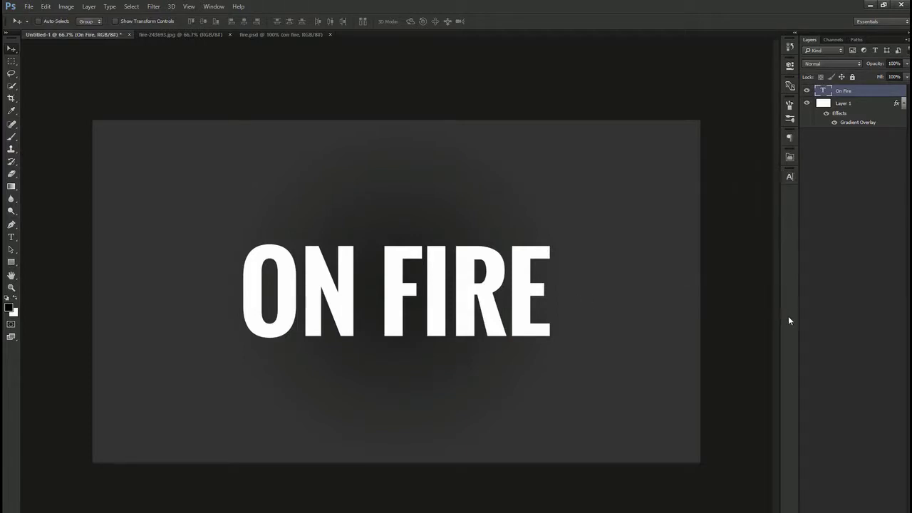
- Add a Stroke effect to the On Fire text with size 4 px, Outside position and color #ff0000
left_click(827, 512)
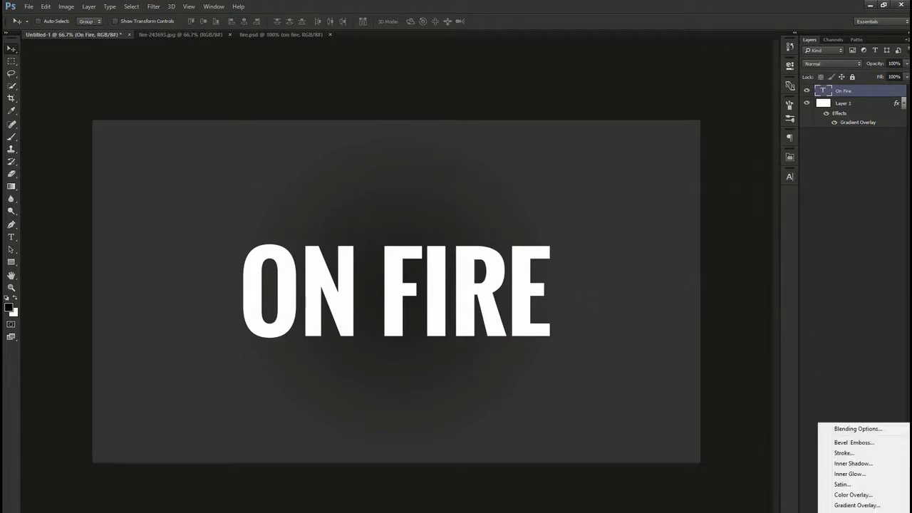
left_click(859, 456)
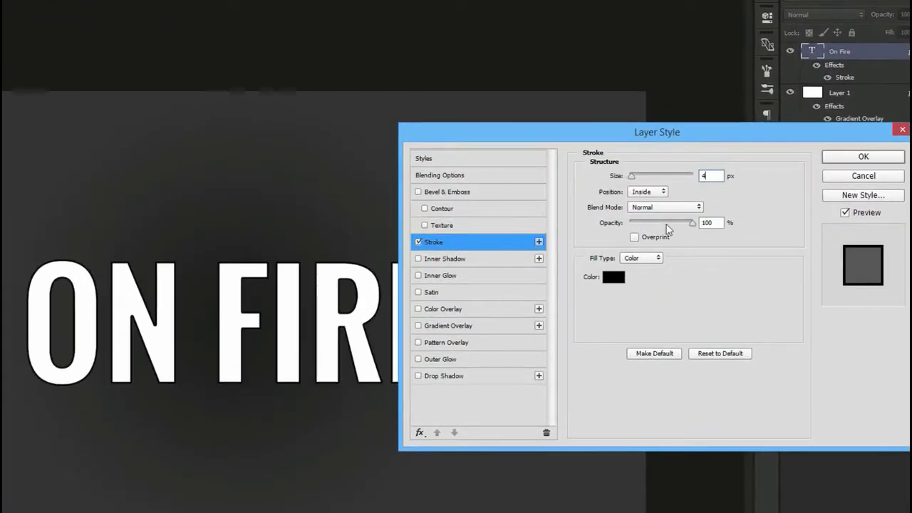
left_click(651, 193)
left_click(645, 201)
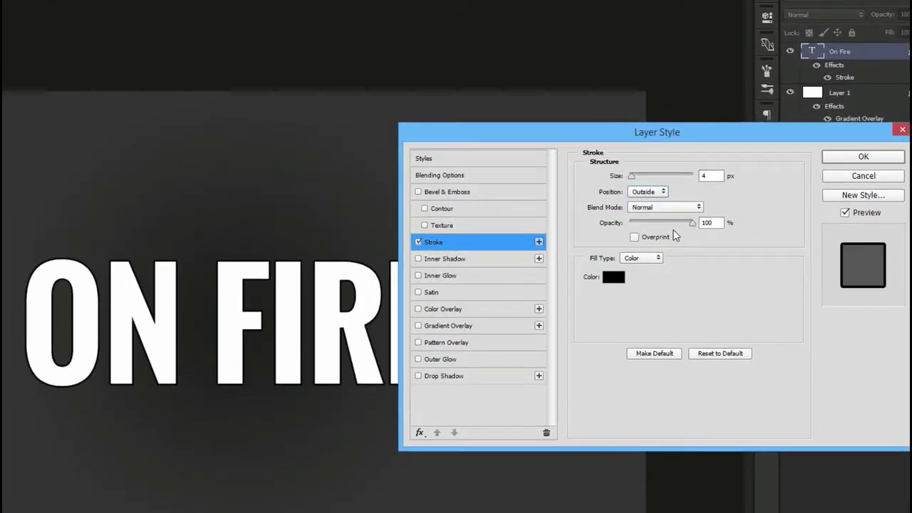
left_click(621, 278)
type("ff0000")
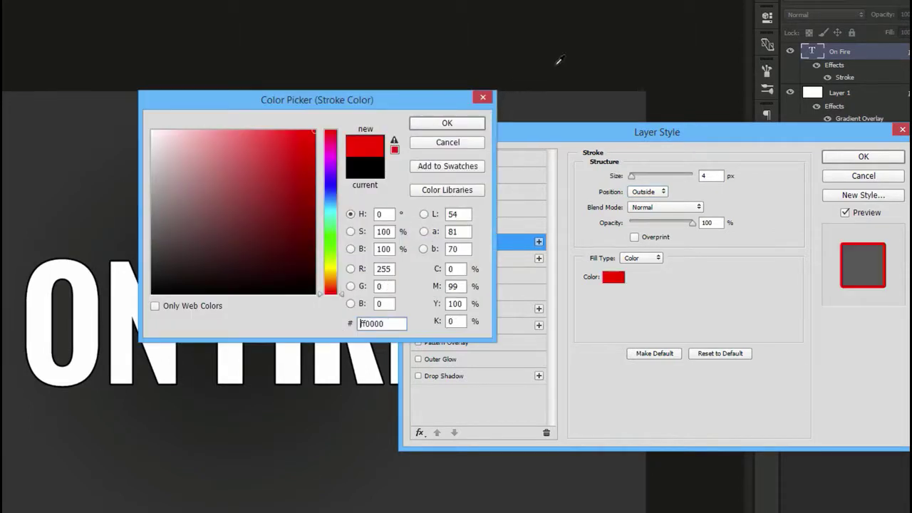
mouse_move(401, 100)
left_mouse_down()
mouse_move(764, 194)
mouse_move(713, 268)
left_mouse_up()
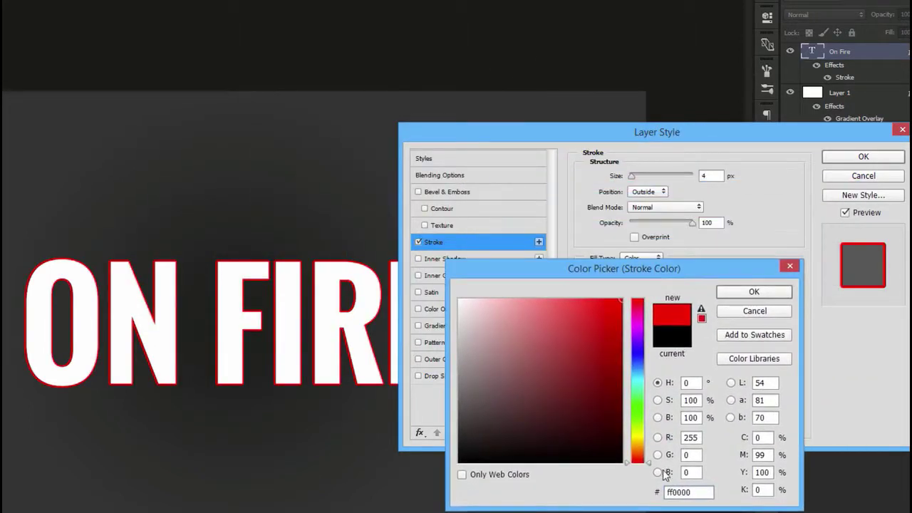
left_click(761, 293)
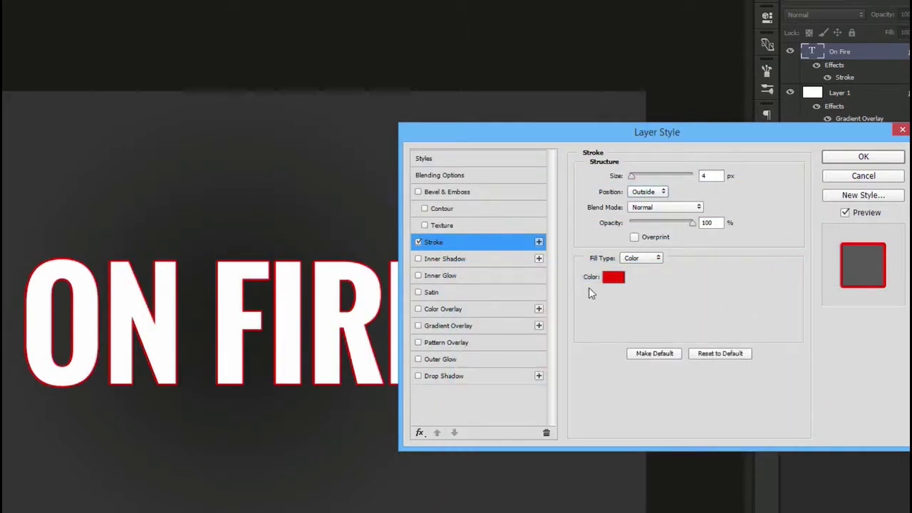
- Add an Inner Glow to the On Fire text with Normal blending, 100% opacity, color #ffea00 and size 32 px
left_click(463, 276)
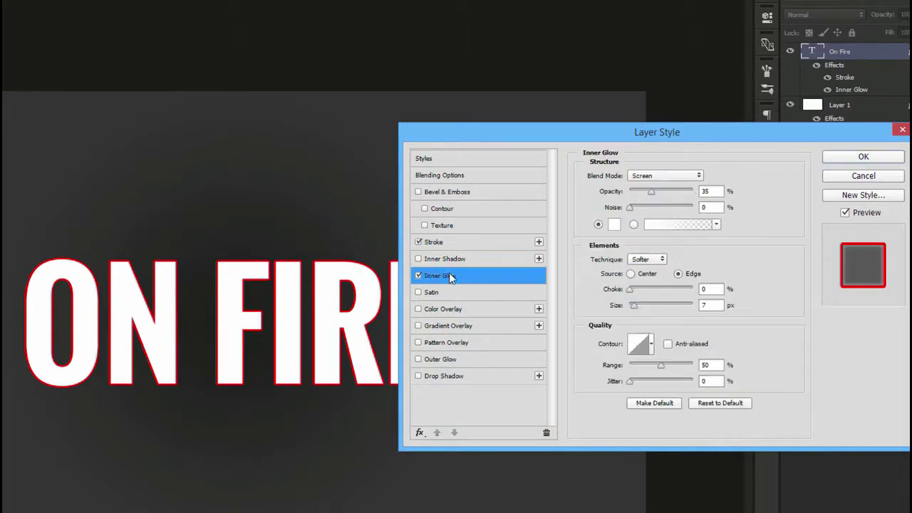
left_click(657, 177)
left_click(656, 175)
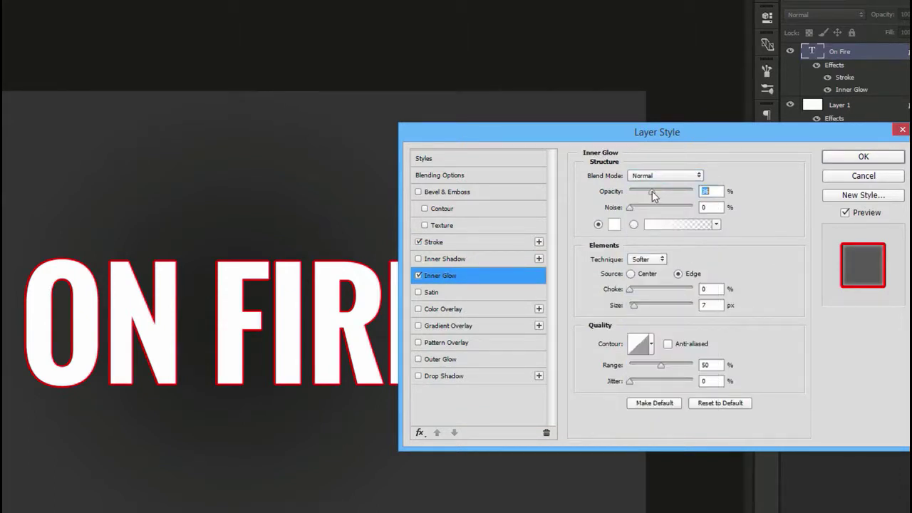
left_click_drag(652, 191, 797, 214)
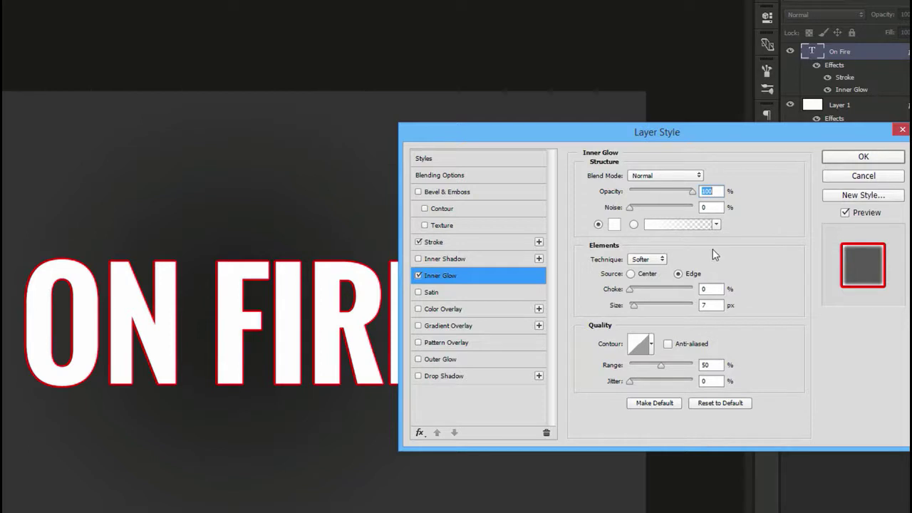
left_click(614, 226)
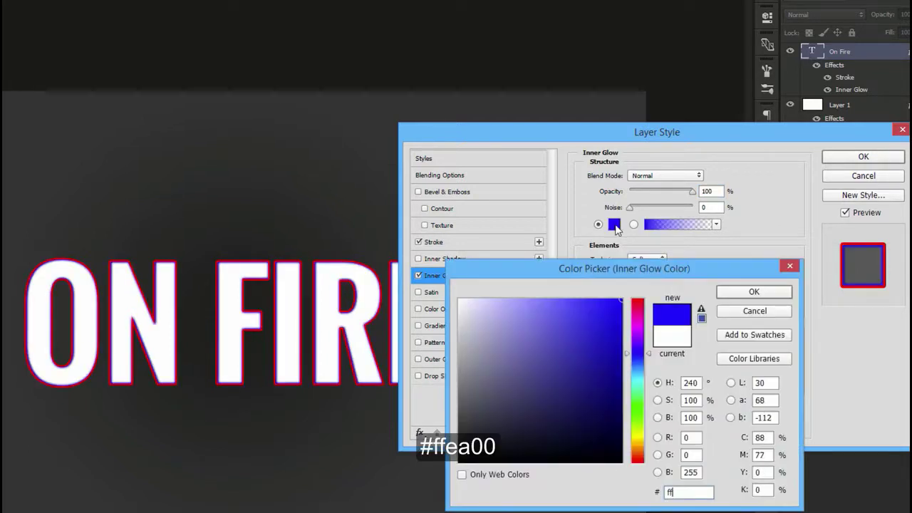
type("ffea00")
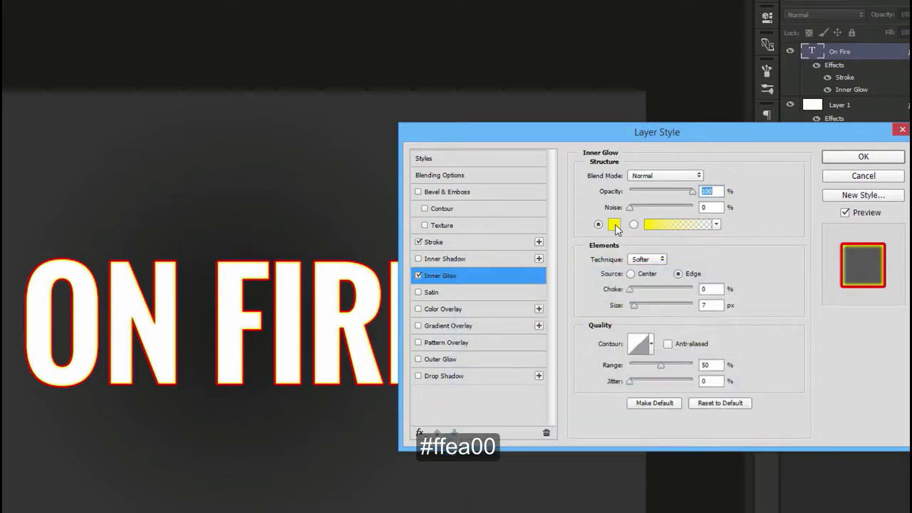
key("Return")
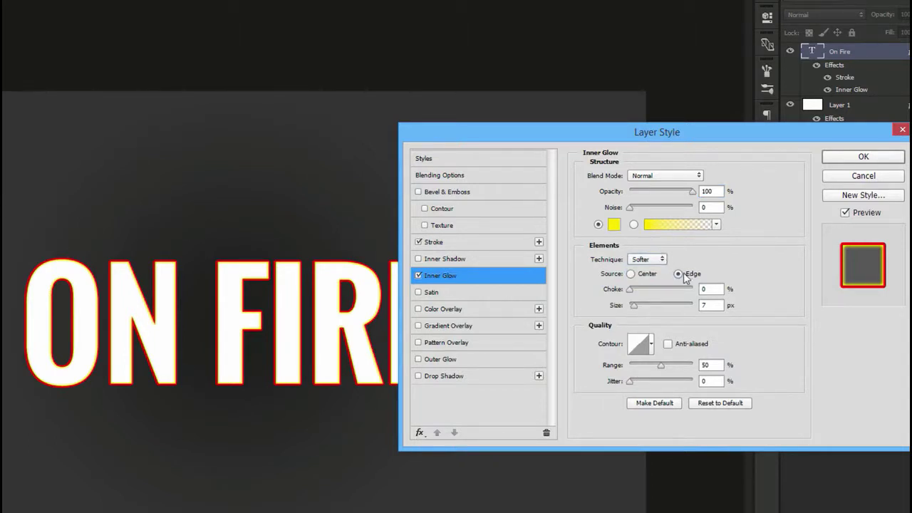
double_click(705, 305)
type("32")
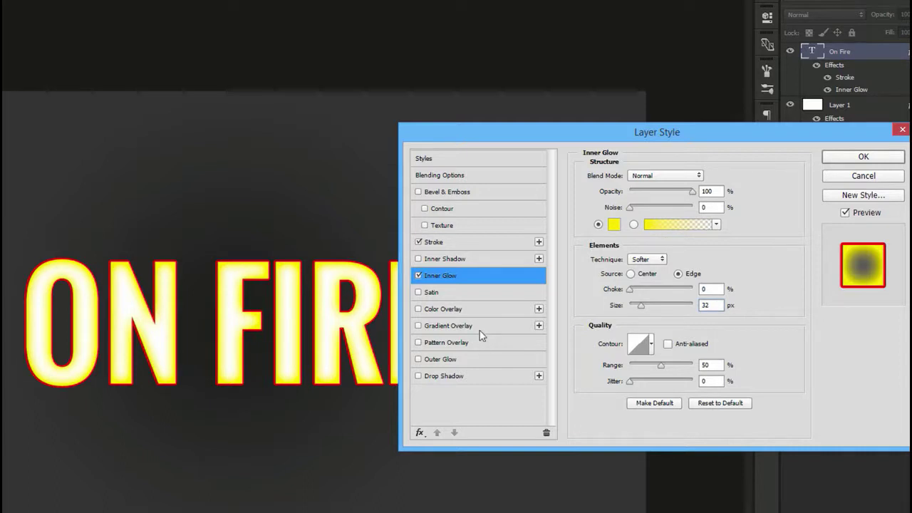
- Add a Satin effect to the On Fire text in color #ff0000 with Invert turned off
left_click(442, 295)
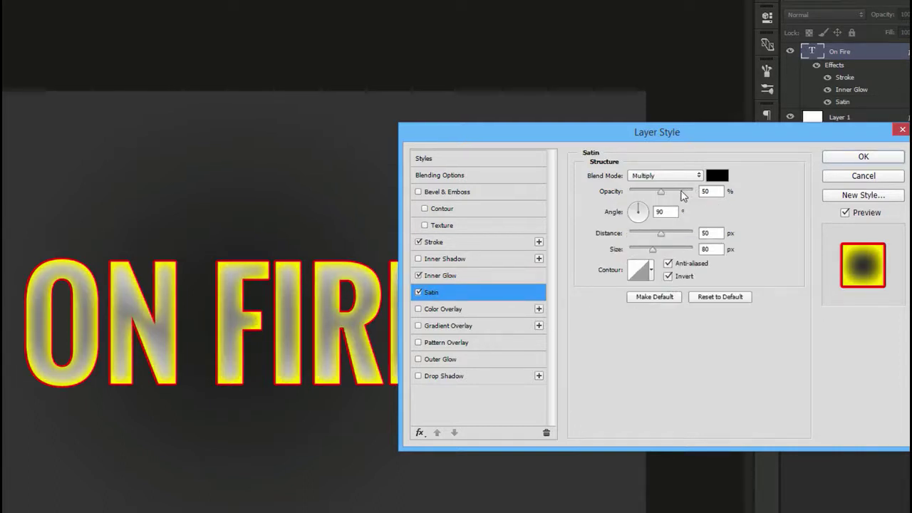
left_click(716, 175)
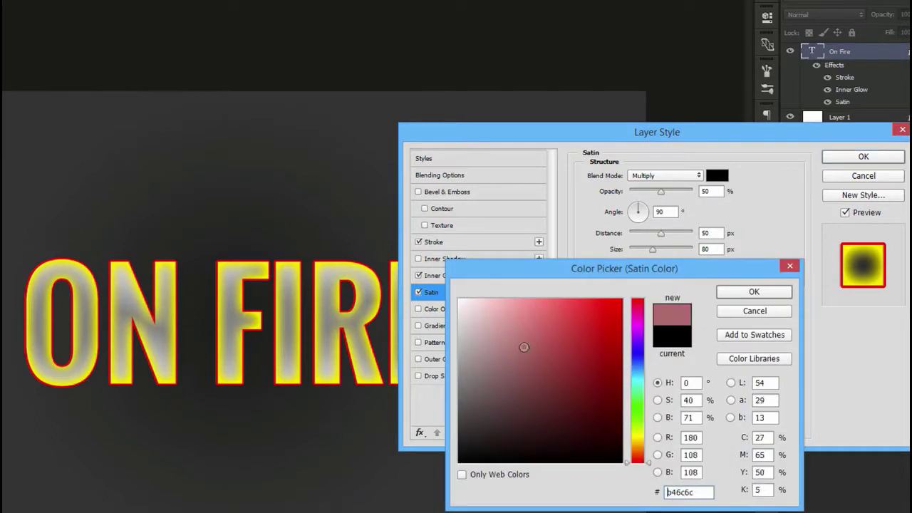
type("ff0000")
key("Return")
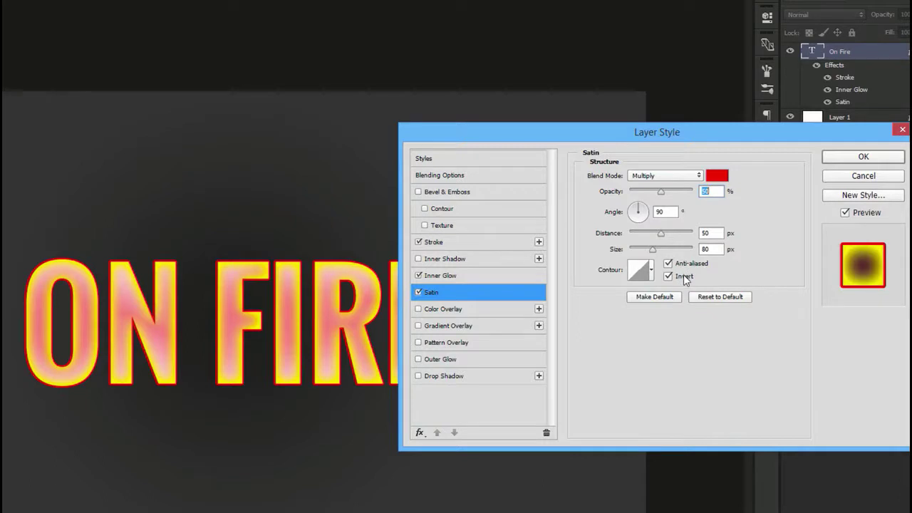
key("Tab")
key("Tab")
key("Tab")
left_click(667, 276)
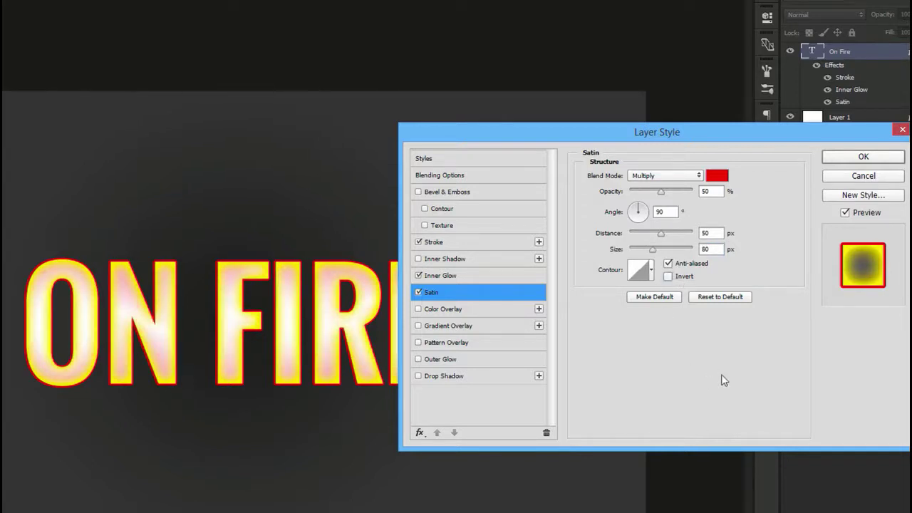
- Add a Linear Gradient Overlay to the On Fire text and set the gradient's start stop to #ff0909
left_click(466, 326)
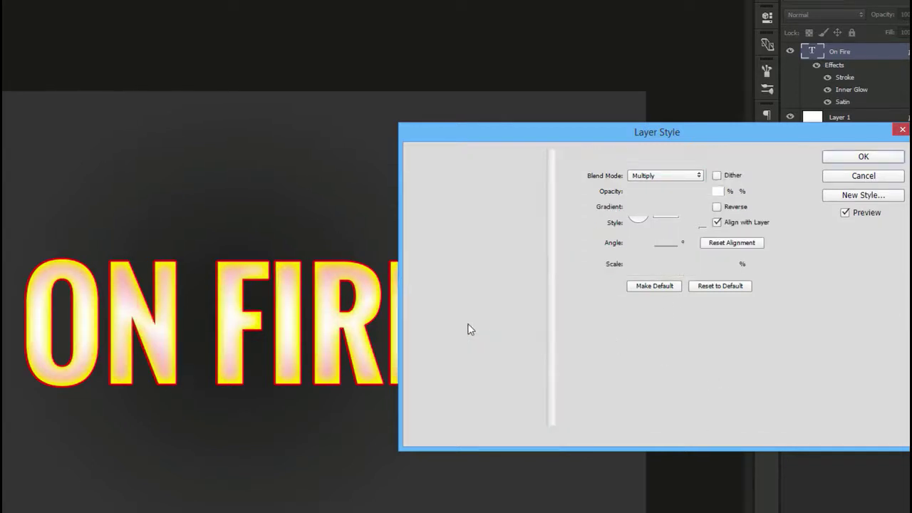
left_click(649, 225)
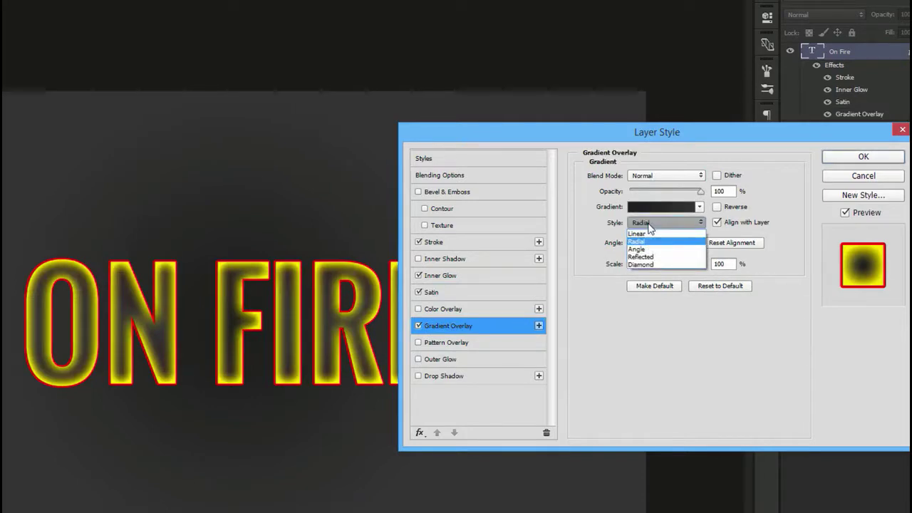
left_click(649, 234)
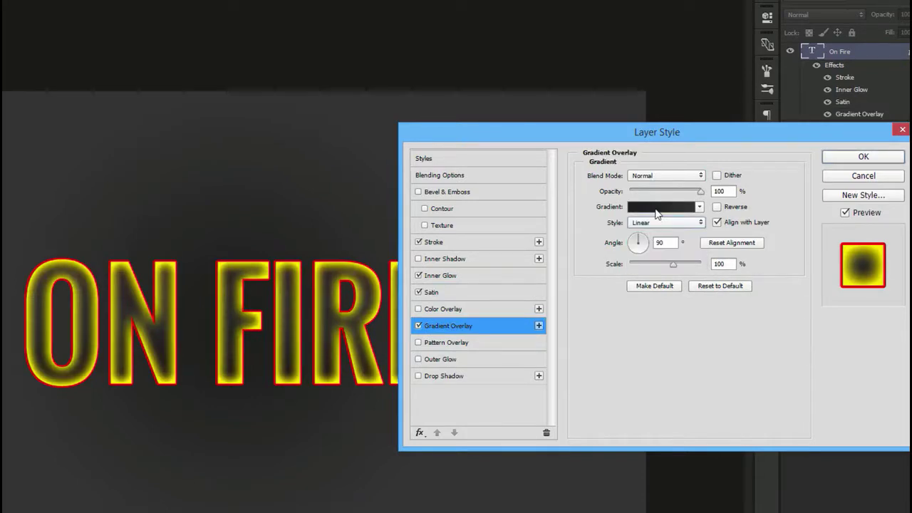
left_click(656, 208)
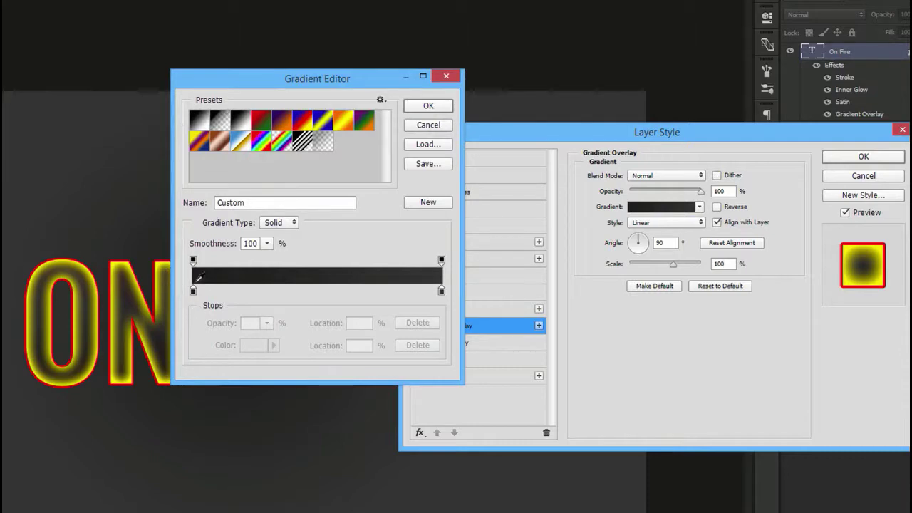
left_click(192, 290)
double_click(192, 291)
type("ff")
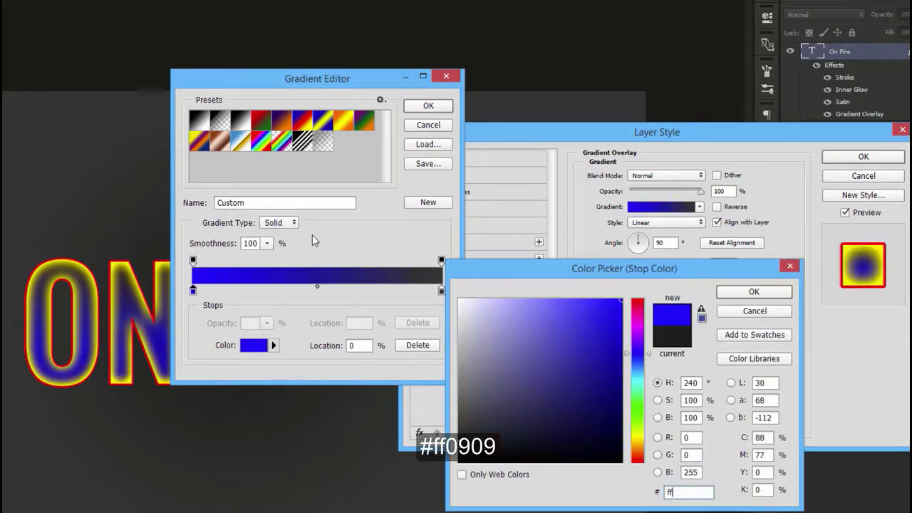
type("0909")
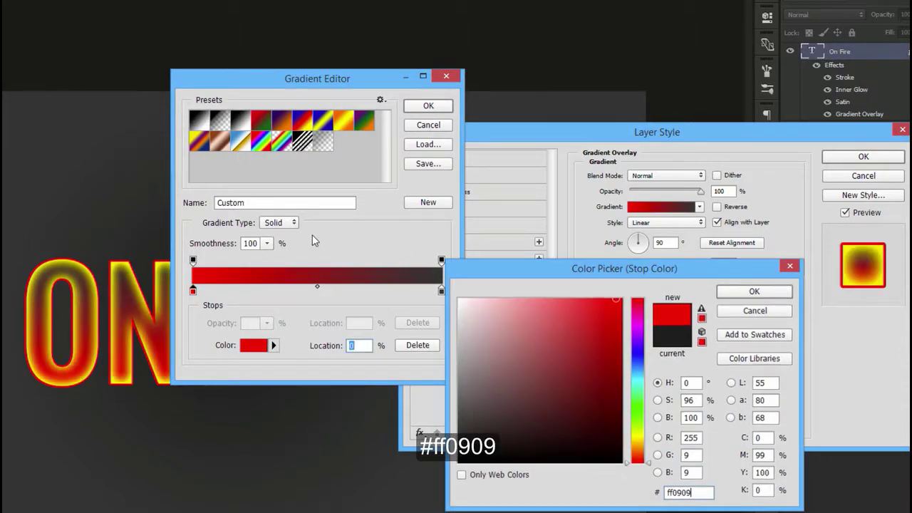
key("Return")
- Set the gradient's end stop to #f8d202 and accept the gradient
double_click(441, 291)
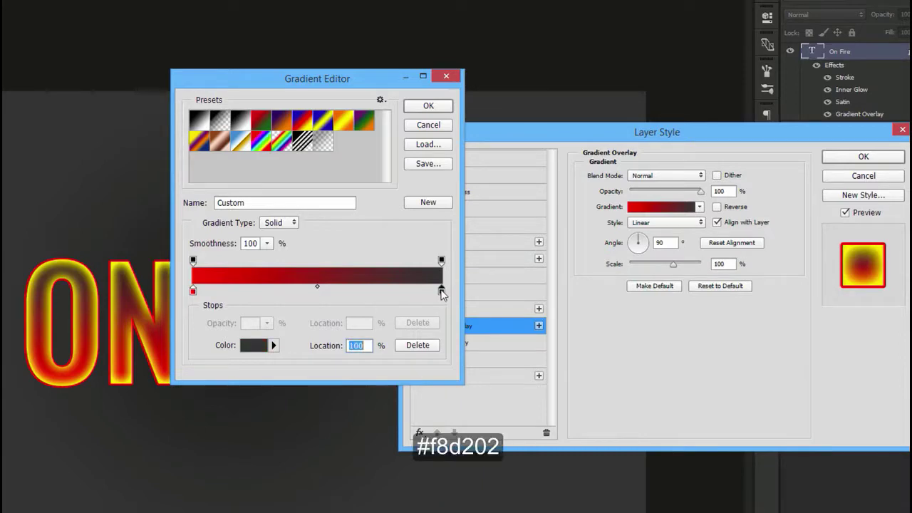
type("f8d202")
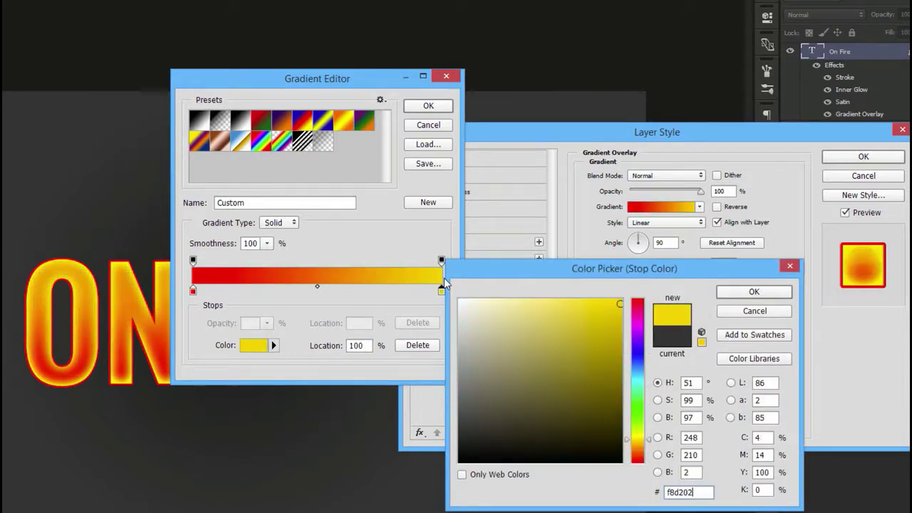
key("Return")
key("Return")
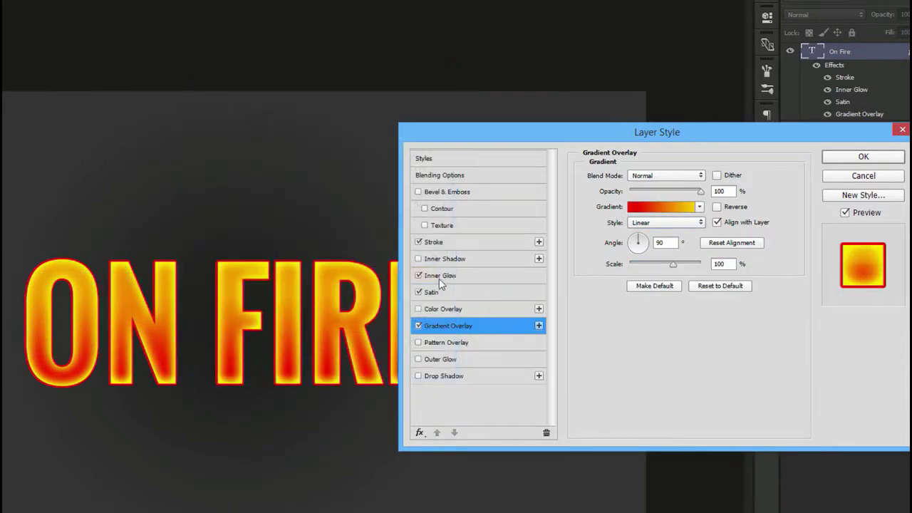
- Add an Outer Glow with Normal blending, 100% opacity, color #d23c0e, 15% spread and 26 px size, and compare the text without it
left_click(440, 360)
left_click(666, 175)
left_click(648, 187)
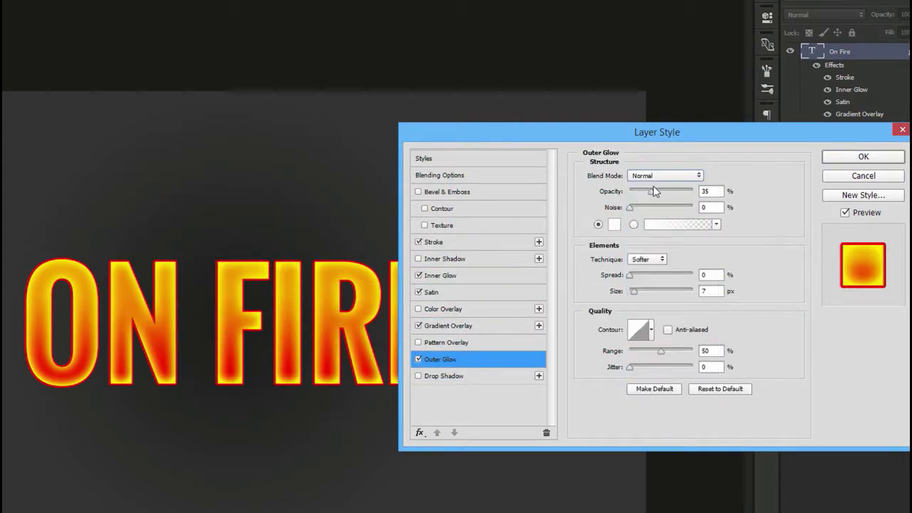
left_click_drag(653, 191, 695, 192)
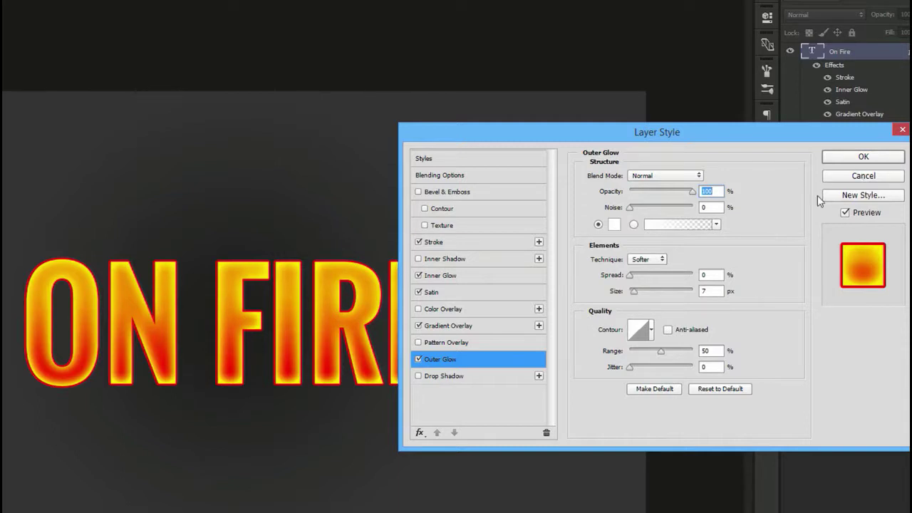
left_click(614, 224)
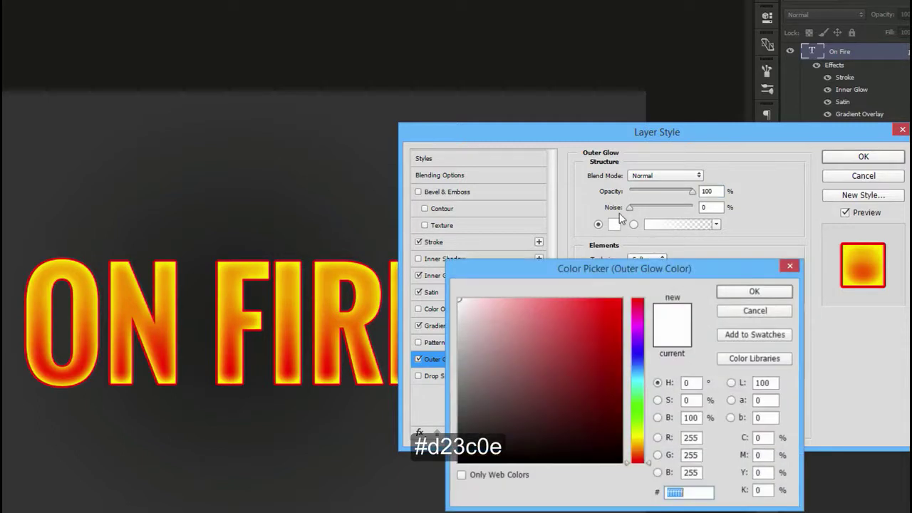
type("d23c0e")
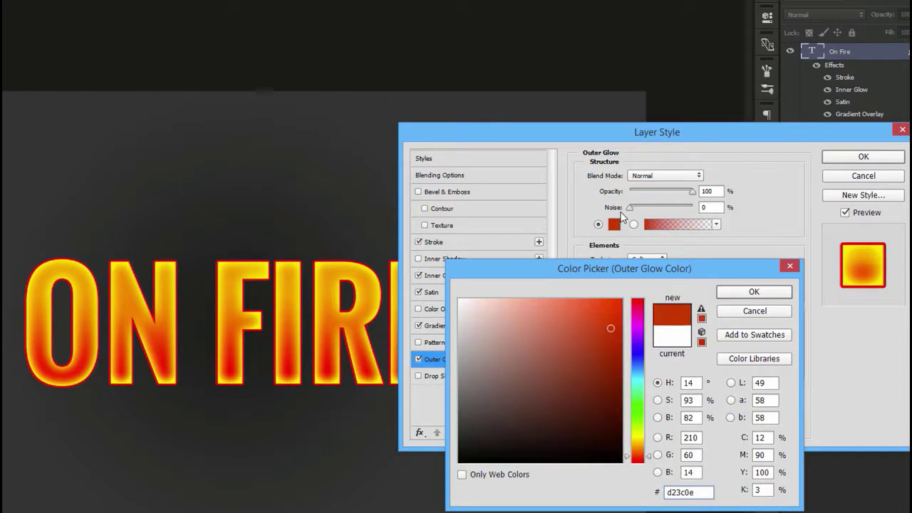
key("Return")
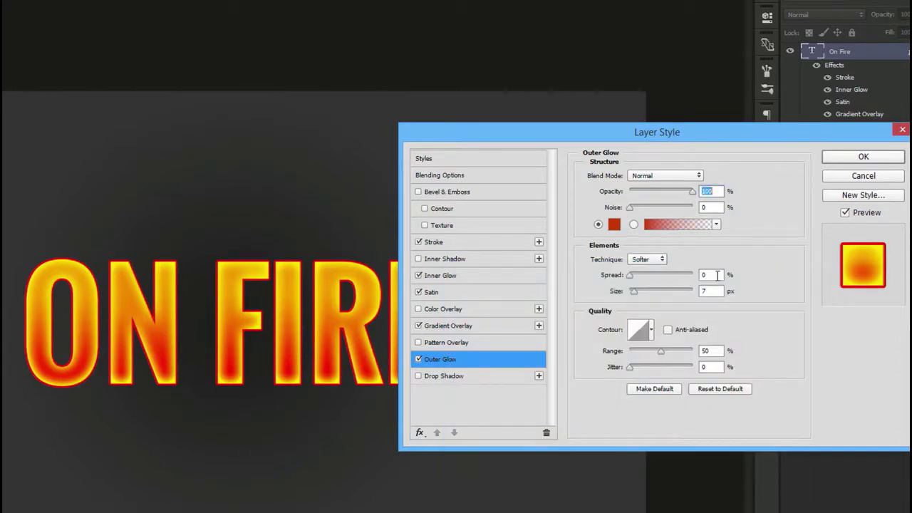
left_click_drag(629, 275, 640, 291)
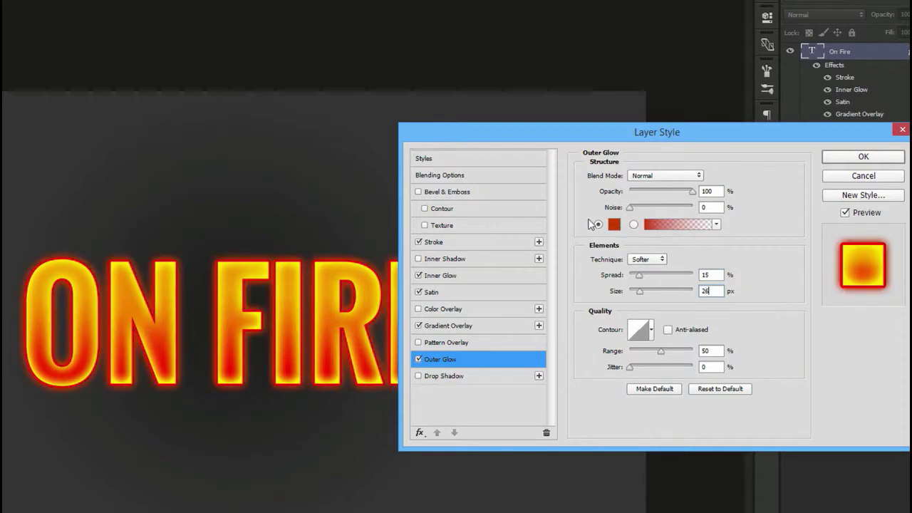
left_click(418, 360)
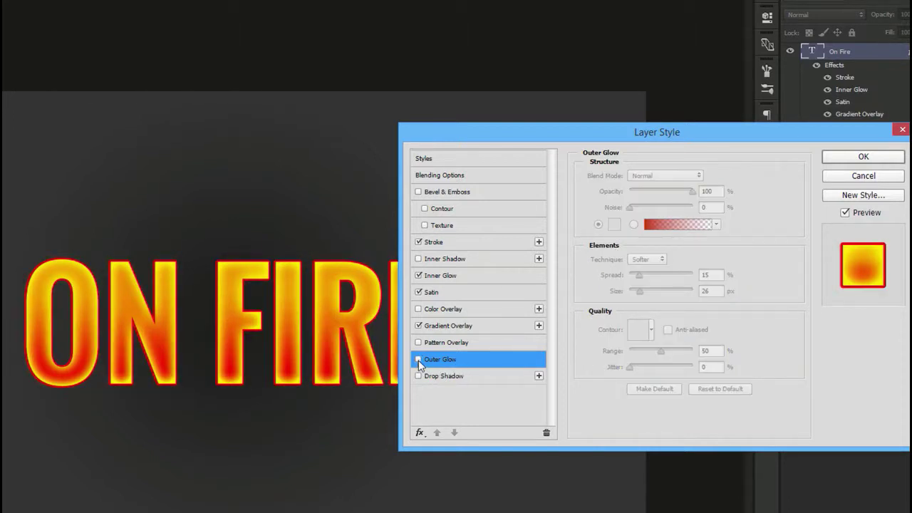
left_click(418, 360)
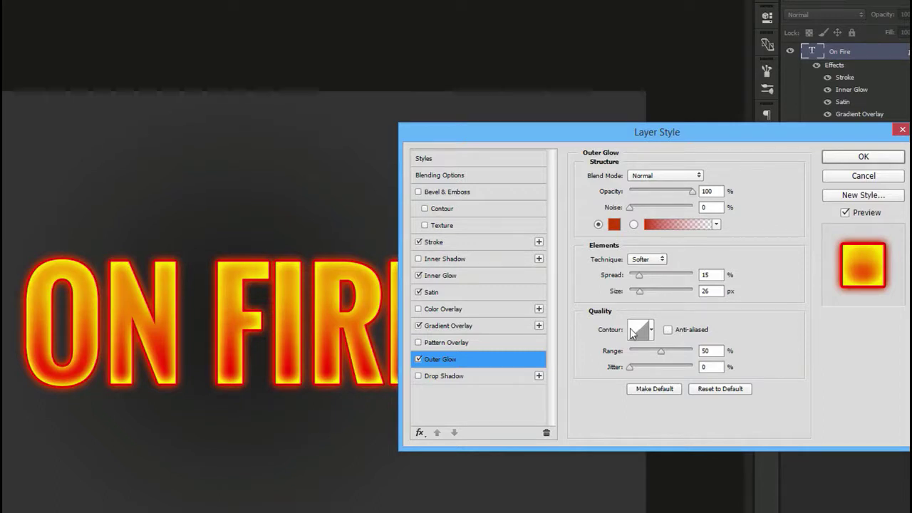
- Apply a Drop Shadow to the On Fire text with 70% opacity, 40 px distance and 40 px size, and collapse both layers' effect lists
left_click(444, 376)
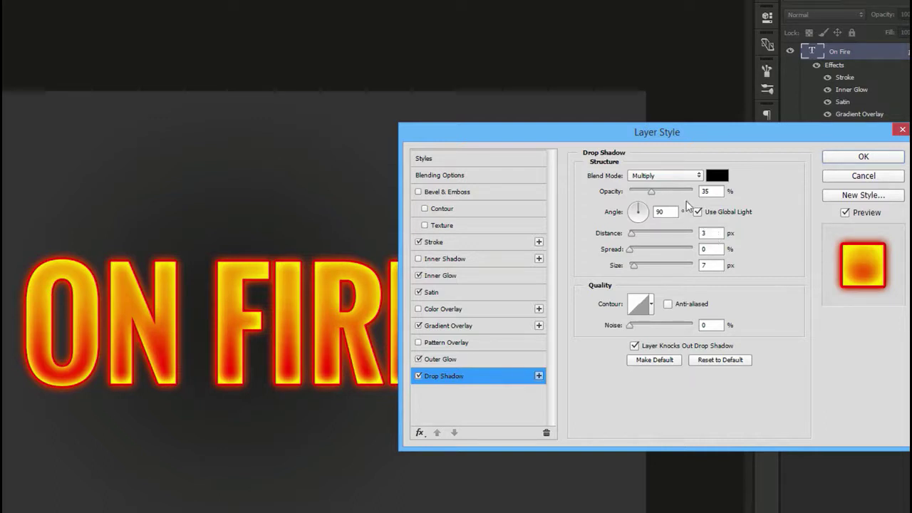
double_click(714, 191)
type("70")
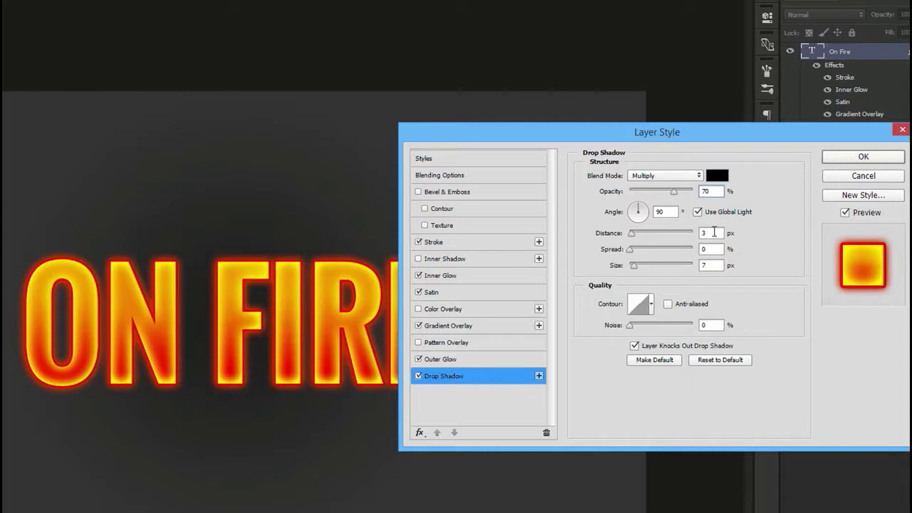
double_click(714, 231)
type("40")
key("Tab")
key("Tab")
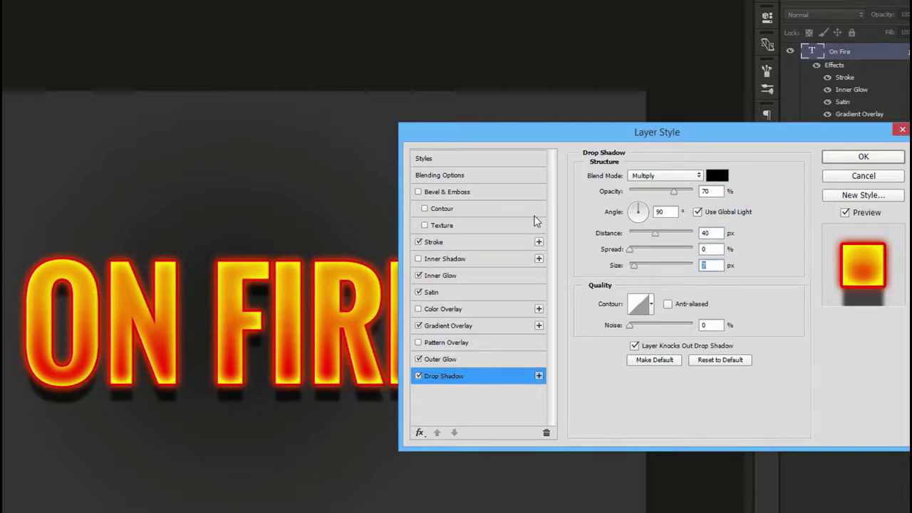
type("40")
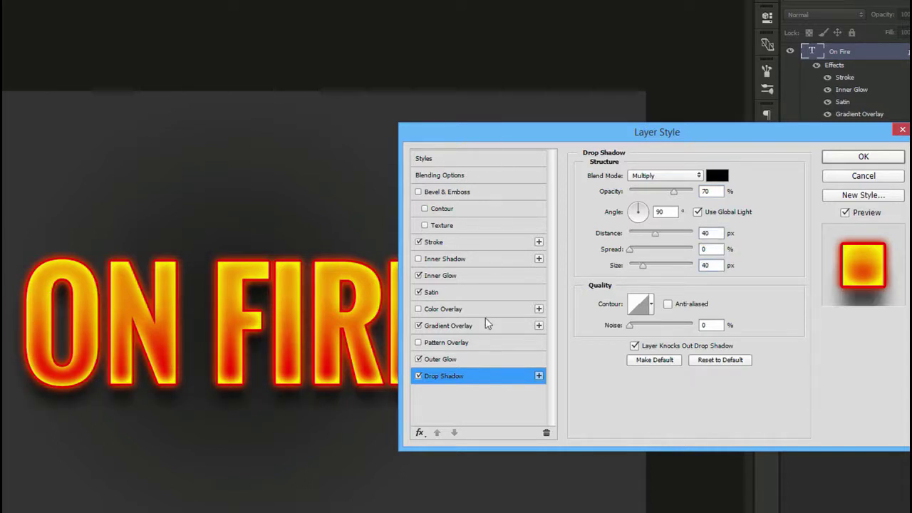
left_click(419, 376)
left_click(418, 376)
left_click(848, 160)
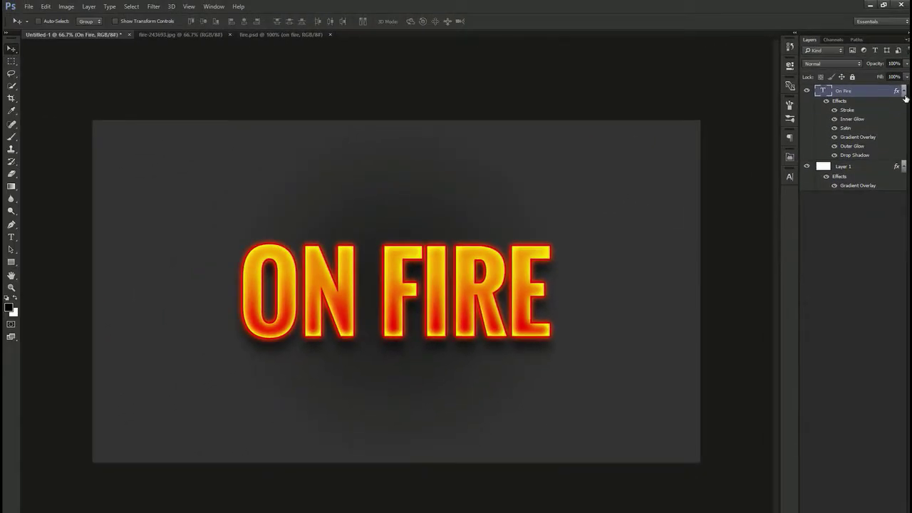
left_click(903, 92)
left_click(904, 105)
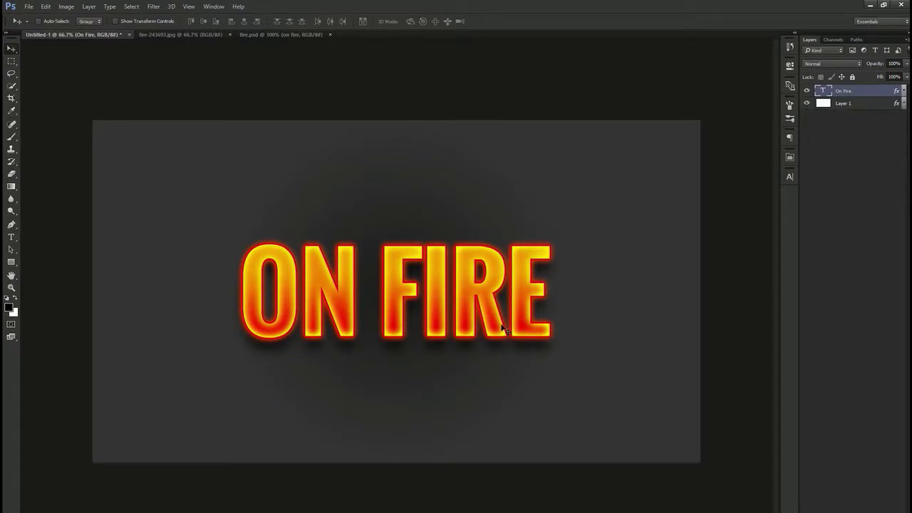
- Switch to the fire-243693.jpg document and convert its locked background into an editable layer
left_click(203, 38)
double_click(863, 94)
key("Return")
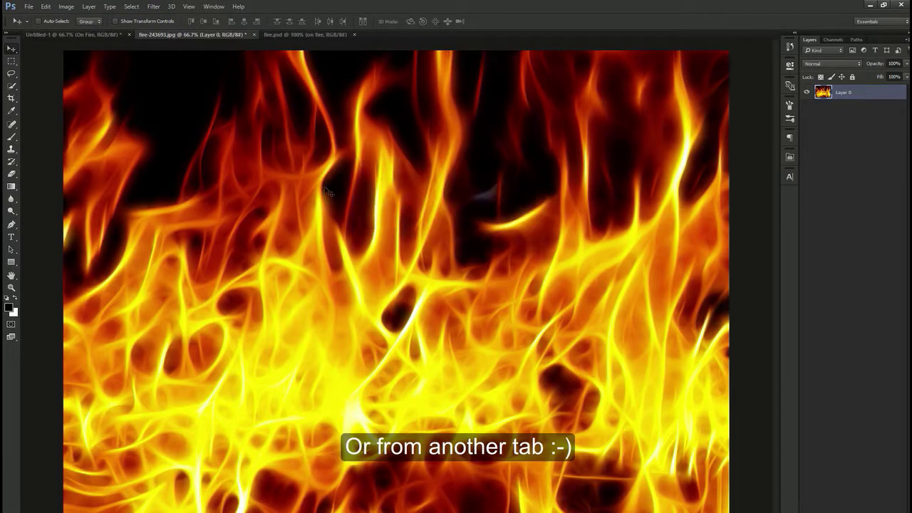
- Bring the fire image into the Untitled-1 document above the text and mask it to the shape of the On Fire letters
left_click_drag(349, 217, 344, 246)
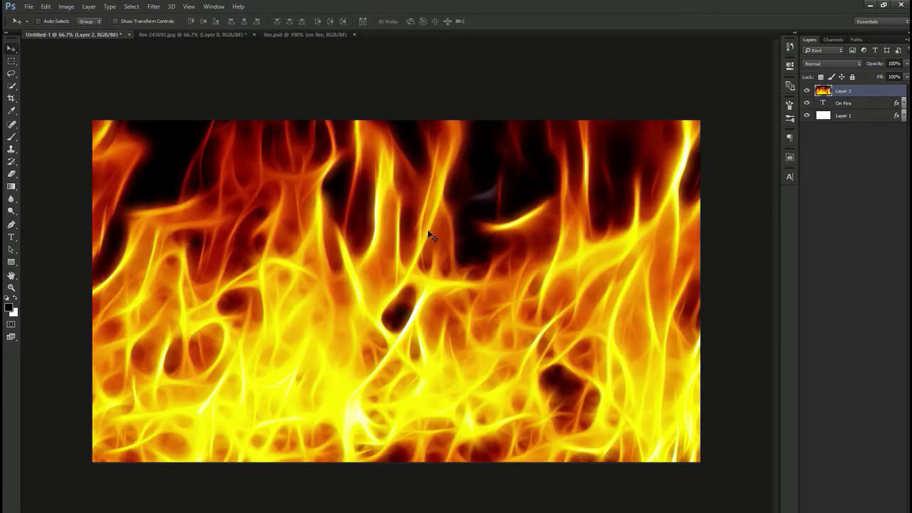
left_click(847, 104)
left_click(852, 92)
left_click(824, 104, "ctrl")
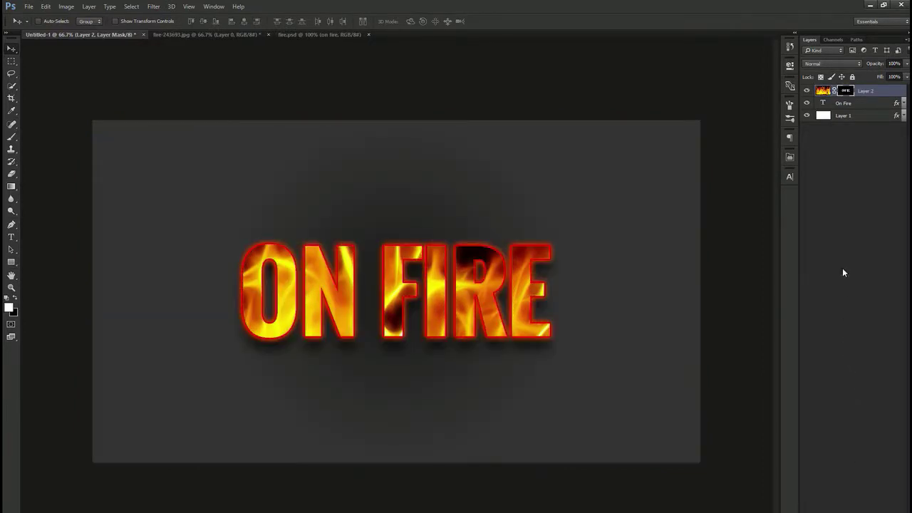
left_click(824, 105, "ctrl")
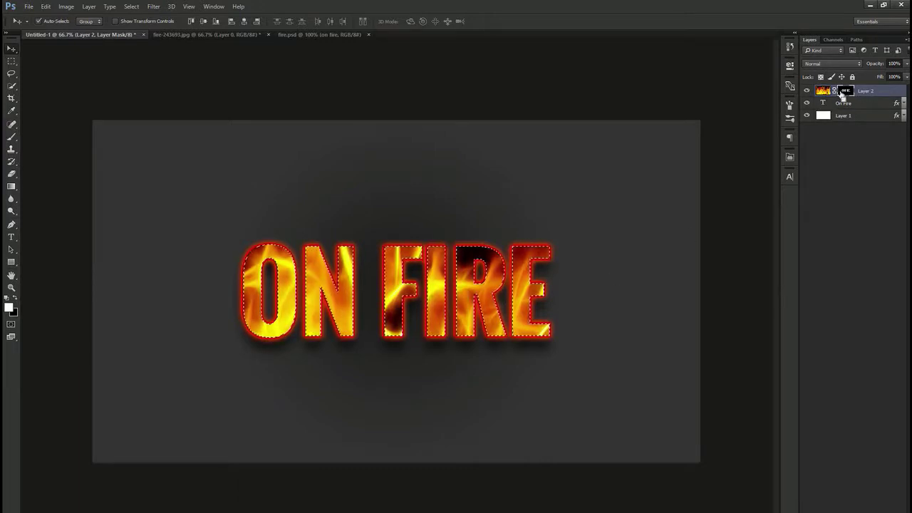
key("ctrl+d")
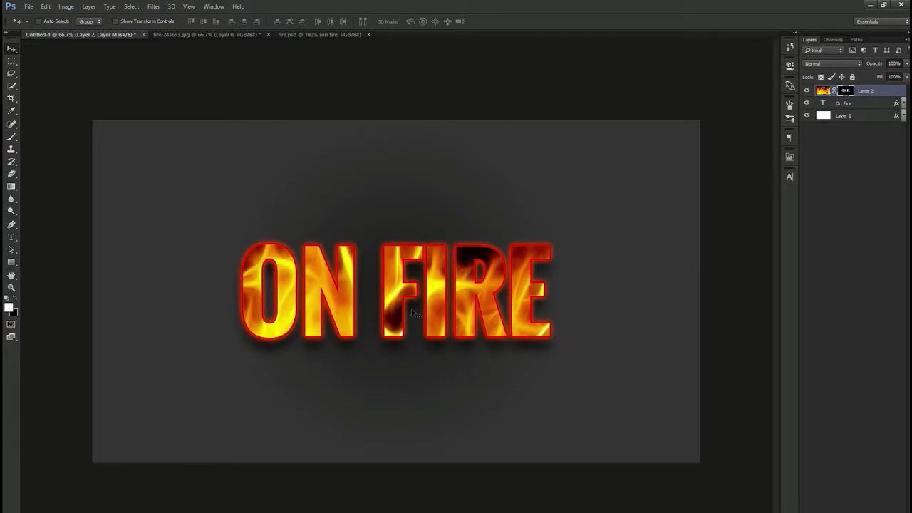
- Enlarge the brush to 150 px and paint white on the fire layer's mask to reveal flames rising above the letters
key("b")
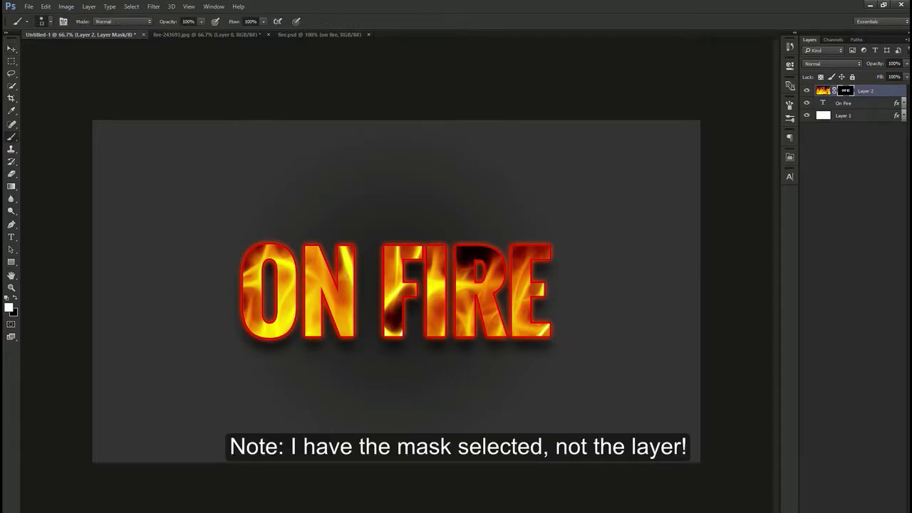
left_click(62, 22)
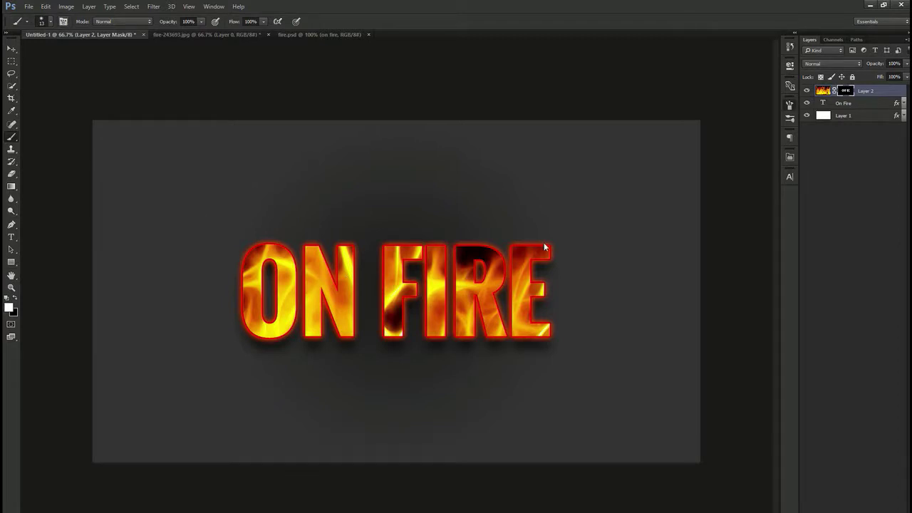
left_click(789, 107)
key("bracketright")
key("bracketright")
key("bracketright")
key("bracketright")
key("bracketright")
key("bracketright")
key("bracketright")
key("bracketright")
key("bracketright")
key("bracketright")
key("ctrl+plus")
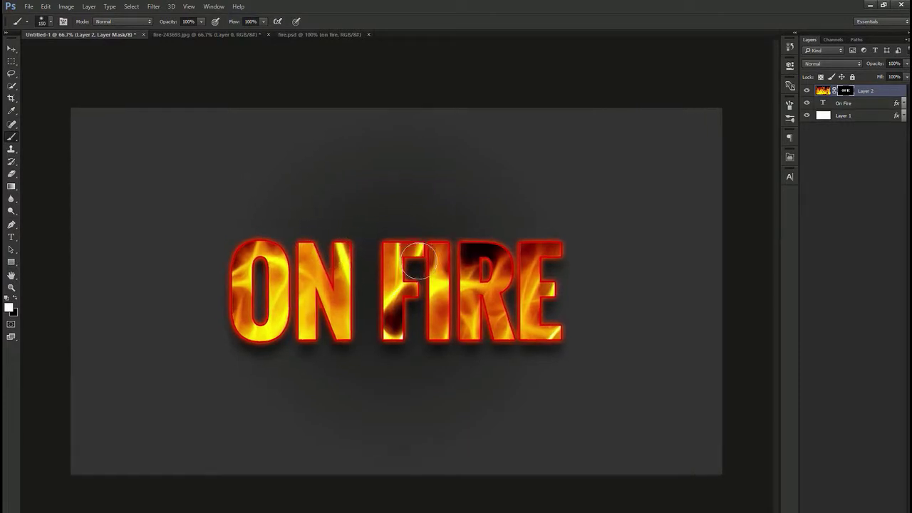
mouse_move(342, 275)
left_mouse_down()
mouse_move(307, 278)
mouse_move(308, 300)
left_mouse_up()
mouse_move(166, 275)
left_mouse_down()
mouse_move(150, 226)
mouse_move(173, 234)
mouse_move(175, 251)
mouse_move(180, 223)
mouse_move(211, 256)
mouse_move(197, 223)
mouse_move(232, 256)
mouse_move(231, 229)
mouse_move(261, 267)
mouse_move(279, 262)
mouse_move(287, 232)
mouse_move(280, 270)
mouse_move(333, 230)
mouse_move(387, 253)
mouse_move(392, 234)
mouse_move(443, 256)
mouse_move(426, 230)
mouse_move(466, 260)
mouse_move(468, 225)
mouse_move(496, 254)
mouse_move(497, 223)
mouse_move(531, 262)
mouse_move(540, 218)
mouse_move(583, 249)
mouse_move(579, 222)
mouse_move(494, 256)
mouse_move(452, 226)
mouse_move(503, 241)
mouse_move(472, 211)
mouse_move(549, 244)
mouse_move(548, 201)
mouse_move(592, 244)
mouse_move(586, 220)
mouse_move(570, 252)
mouse_move(577, 211)
left_mouse_up()
- Reduce the brush to 90 px and paint more white on the mask around the top of the O
key("bracketleft")
key("bracketleft")
key("bracketleft")
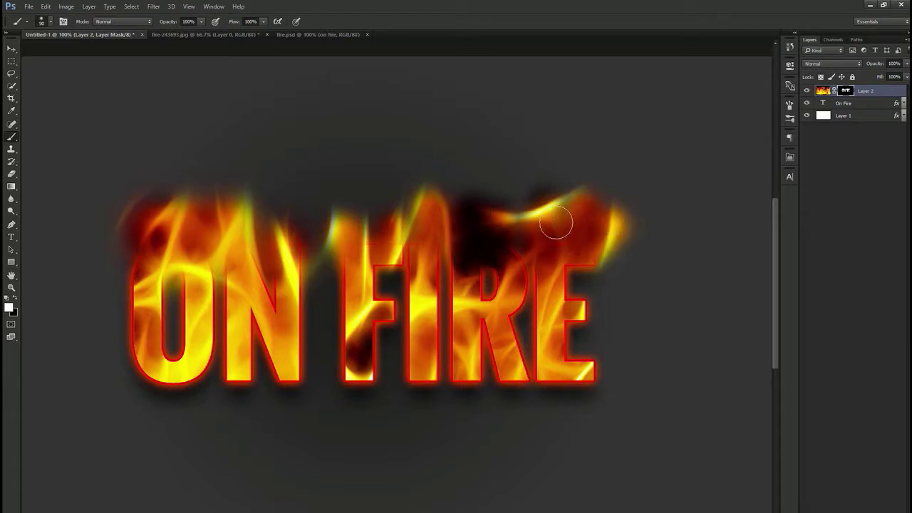
mouse_move(221, 286)
left_mouse_down()
mouse_move(163, 267)
mouse_move(149, 273)
mouse_move(124, 221)
mouse_move(165, 271)
mouse_move(149, 280)
mouse_move(138, 227)
mouse_move(147, 276)
left_mouse_up()
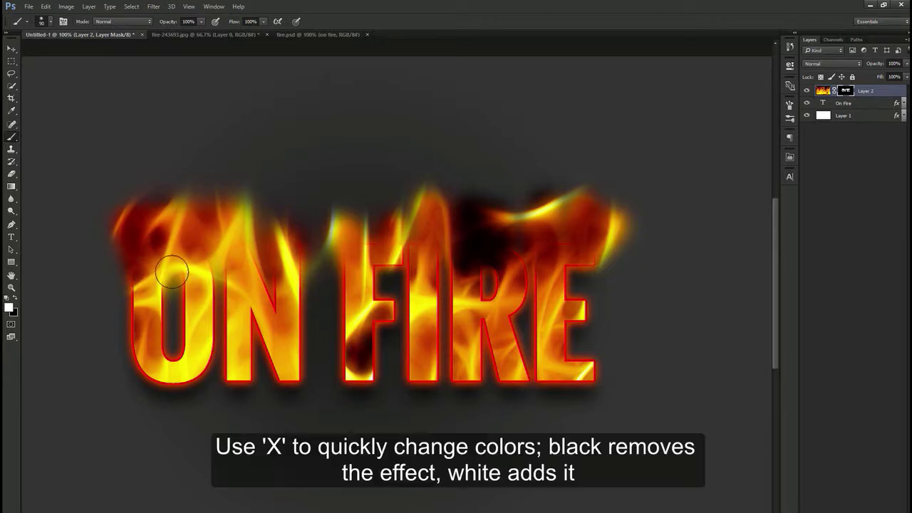
- Paint black on the fire layer's mask across the lower half of the letters to hide the flames there
key("x")
mouse_move(255, 381)
left_mouse_down()
mouse_move(535, 387)
mouse_move(370, 357)
mouse_move(257, 364)
left_mouse_up()
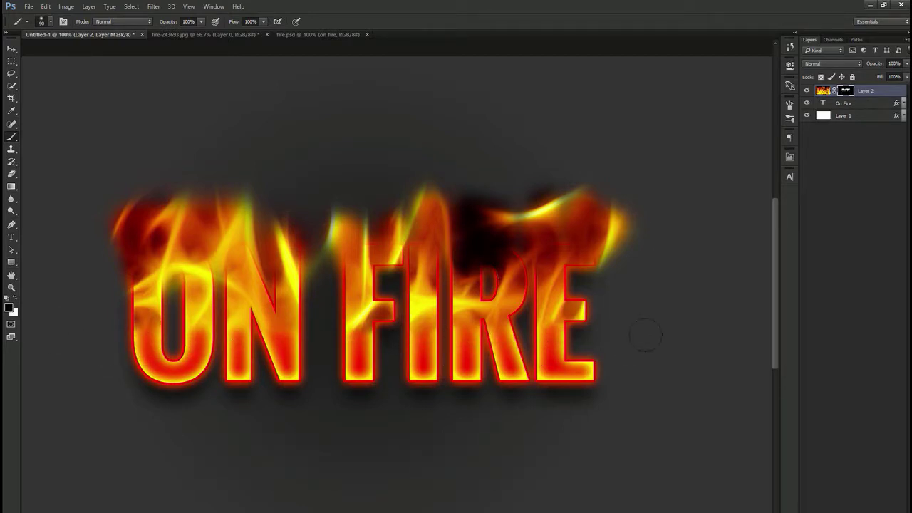
mouse_move(390, 317)
left_mouse_down()
mouse_move(359, 338)
mouse_move(267, 349)
left_mouse_up()
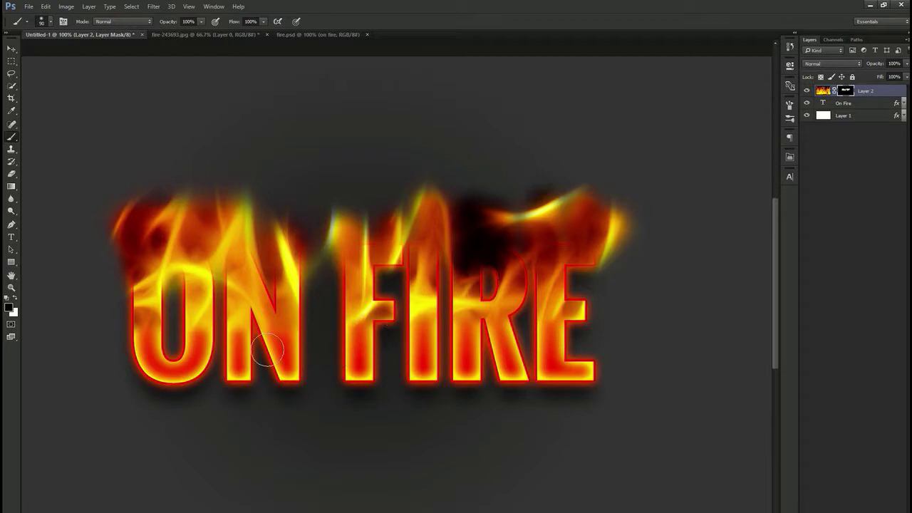
- Paint white on the mask at 20% brush opacity along the flame tips to add fainter flames above the text
key("x")
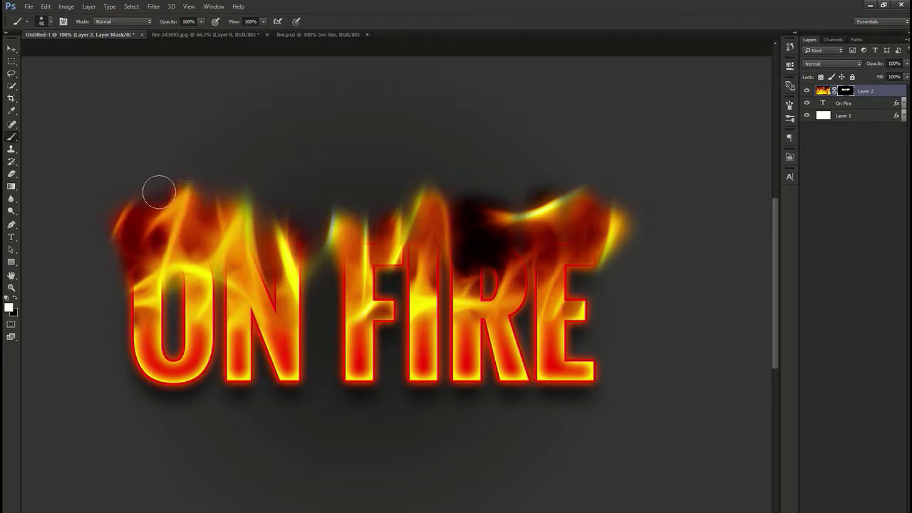
key("2")
mouse_move(209, 190)
left_mouse_down()
mouse_move(280, 234)
mouse_move(296, 216)
mouse_move(353, 241)
mouse_move(394, 197)
mouse_move(399, 243)
mouse_move(427, 197)
mouse_move(436, 257)
mouse_move(461, 201)
mouse_move(491, 228)
mouse_move(498, 219)
mouse_move(544, 219)
mouse_move(544, 189)
mouse_move(592, 185)
mouse_move(599, 206)
mouse_move(607, 166)
mouse_move(602, 232)
mouse_move(547, 279)
mouse_move(590, 266)
mouse_move(552, 286)
mouse_move(581, 246)
mouse_move(536, 274)
mouse_move(536, 263)
mouse_move(560, 251)
mouse_move(561, 270)
mouse_move(530, 239)
mouse_move(455, 282)
mouse_move(372, 280)
mouse_move(420, 233)
mouse_move(385, 282)
mouse_move(398, 225)
mouse_move(332, 258)
mouse_move(328, 224)
mouse_move(353, 216)
mouse_move(280, 269)
mouse_move(325, 220)
mouse_move(264, 267)
mouse_move(216, 262)
mouse_move(158, 274)
mouse_move(95, 220)
mouse_move(150, 249)
mouse_move(100, 186)
mouse_move(155, 199)
mouse_move(151, 213)
mouse_move(139, 173)
mouse_move(347, 230)
left_mouse_up()
key("v")
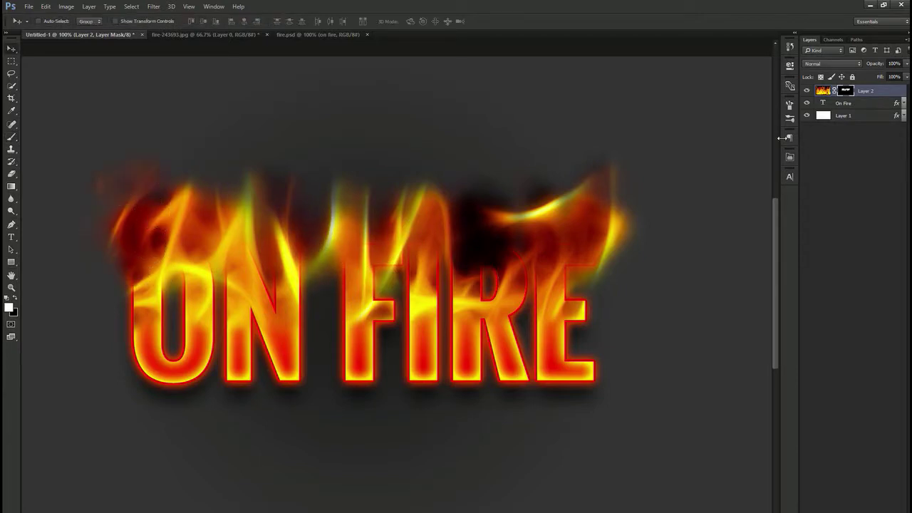
- Replace the On Fire text with a first name to test the effect on other wording, and undo the replacement
key("t")
left_click(446, 317)
key("ctrl+a")
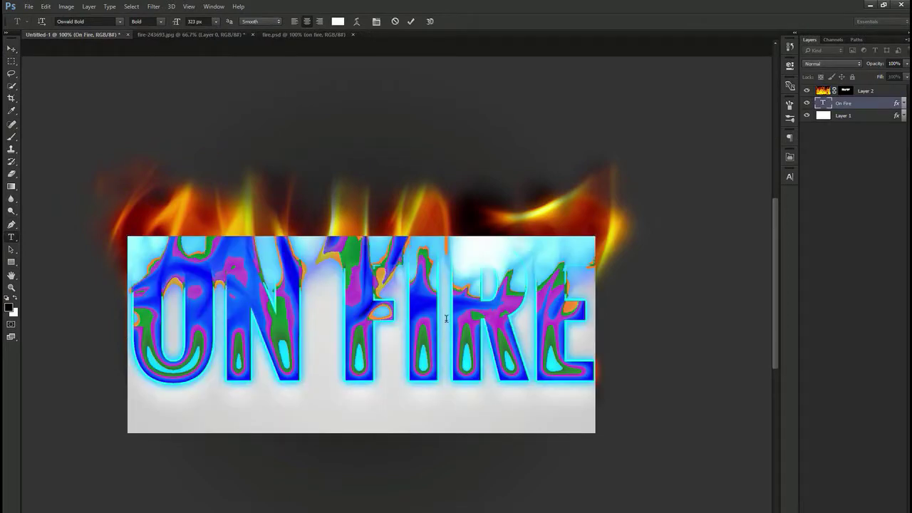
type("Chris")
key("ctrl+Return")
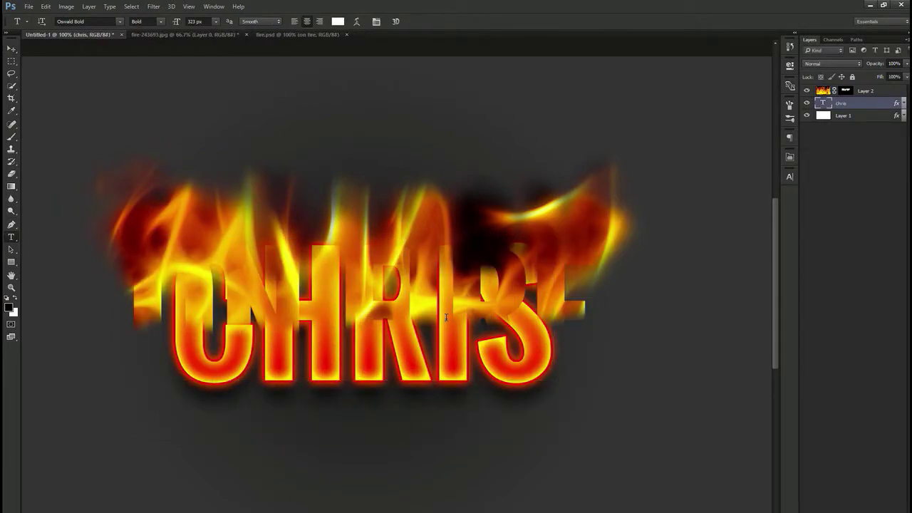
key("ctrl+z")
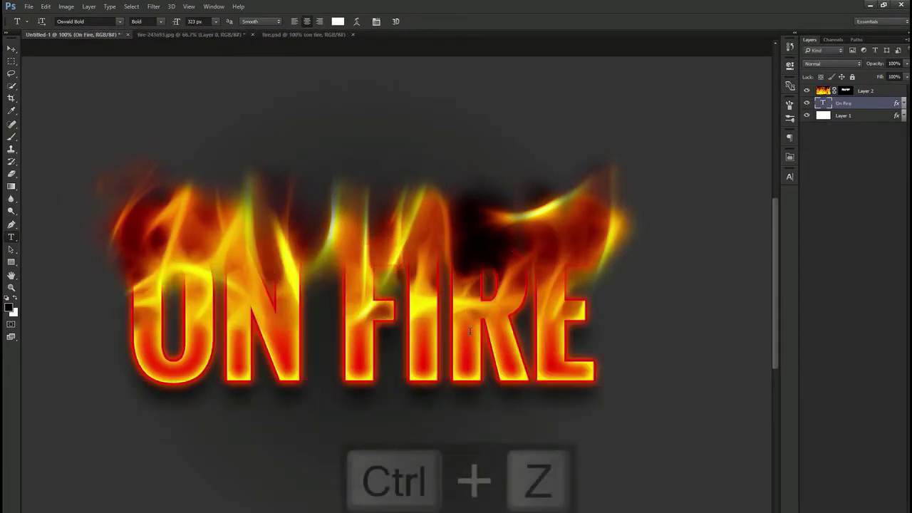
key("v")
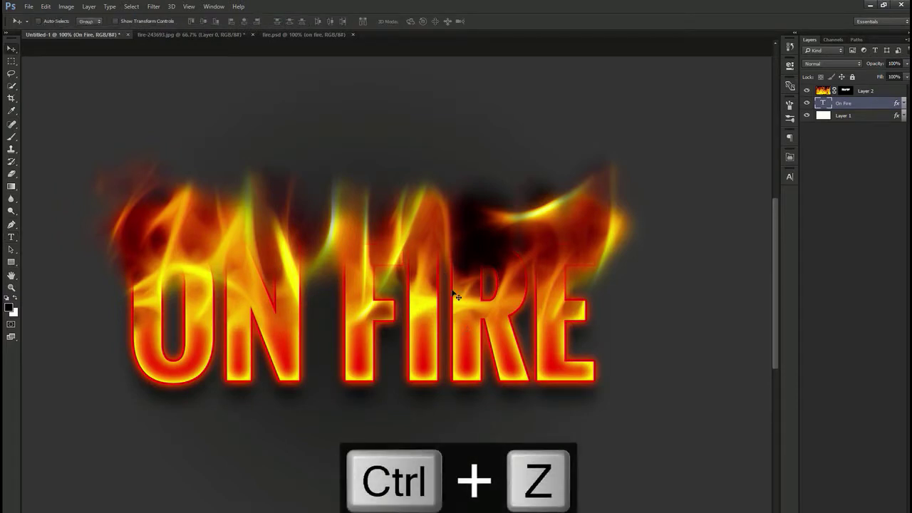
- Set the brush opacity to 100% and paint black on Layer 2's mask to remove flames around the top of the N
left_click(846, 93)
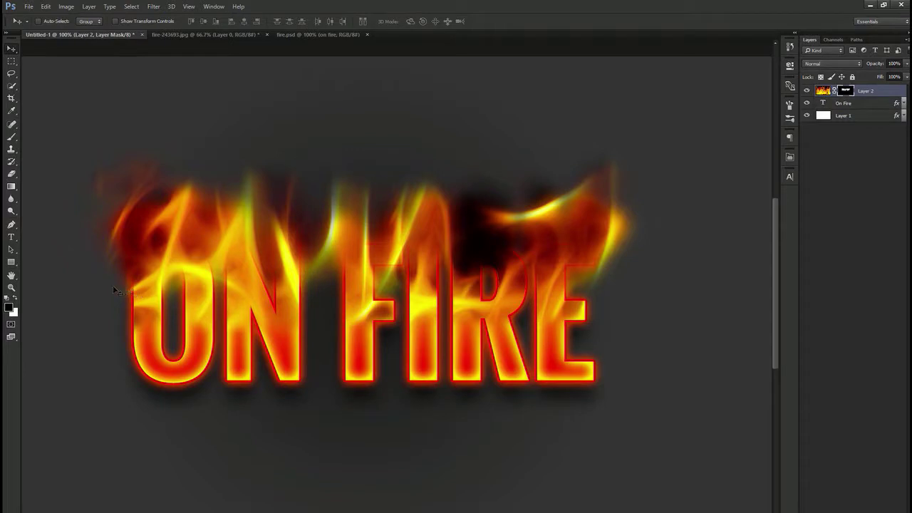
key("b")
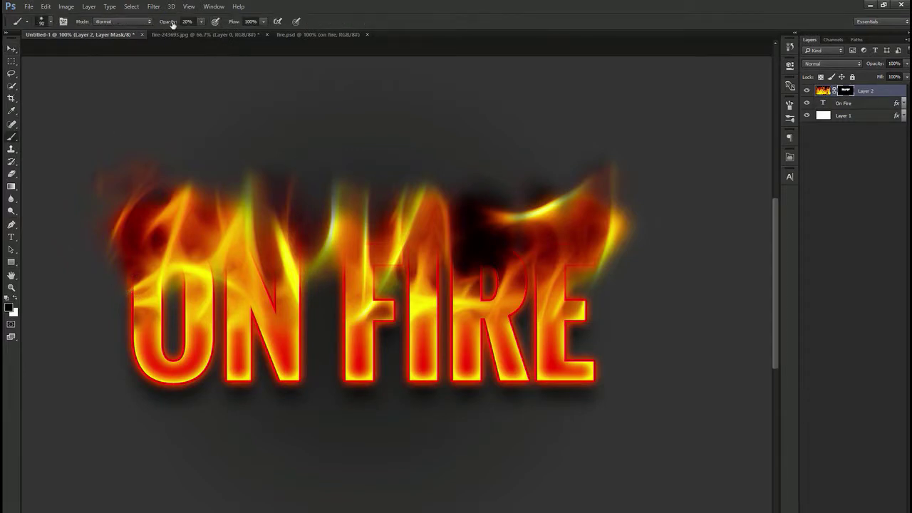
left_click_drag(173, 25, 439, 38)
mouse_move(244, 163)
left_mouse_down()
mouse_move(246, 235)
mouse_move(231, 192)
left_mouse_up()
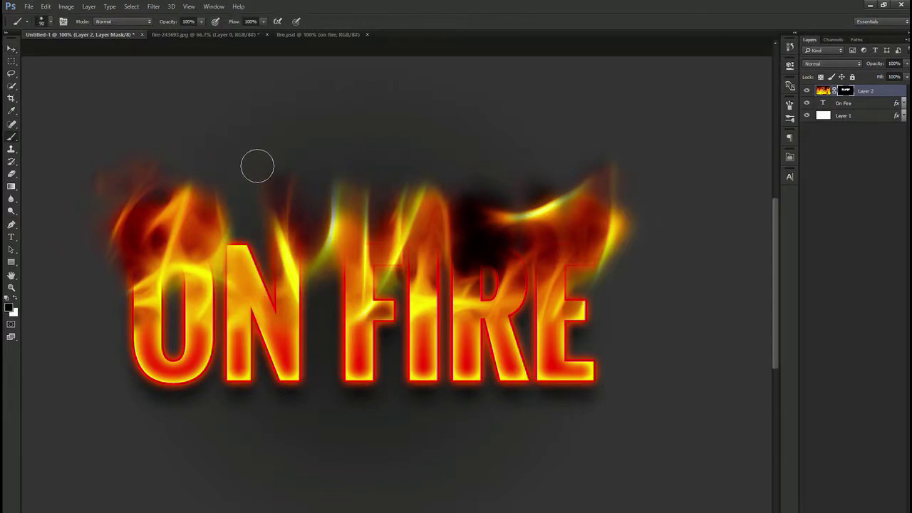
key("ctrl+z")
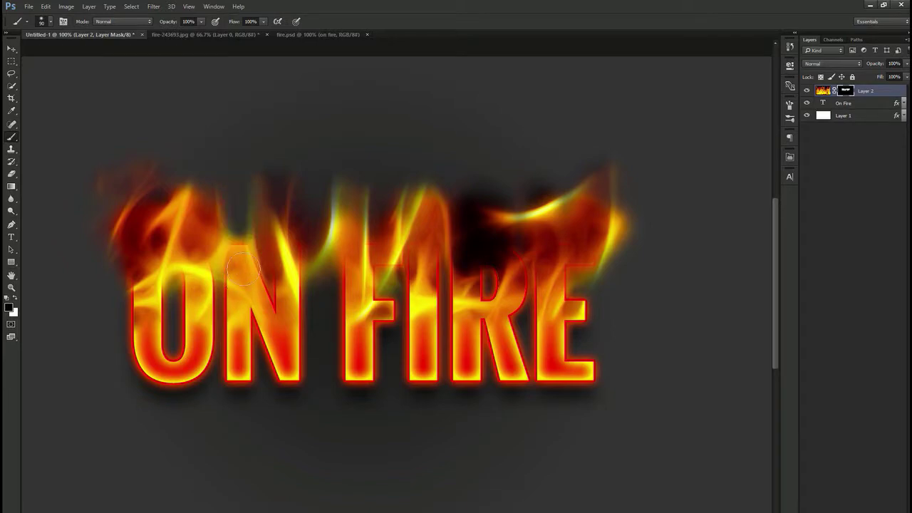
mouse_move(242, 267)
left_mouse_down()
mouse_move(247, 304)
mouse_move(235, 228)
mouse_move(209, 279)
mouse_move(242, 192)
left_mouse_up()
key("x")
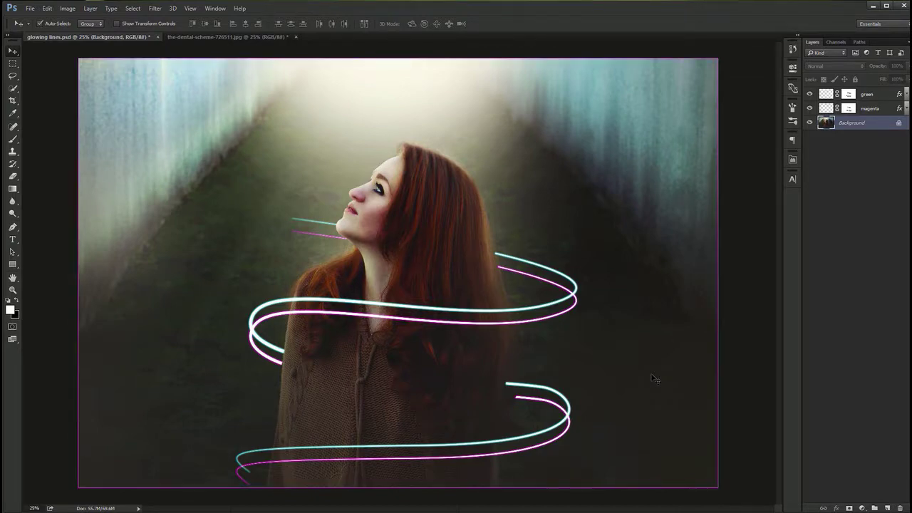
- Switch to the-dental-scheme-726511.jpg and draw an open zigzag path of nine anchor points down across the woman with the Pen tool
key("ctrl+Tab")
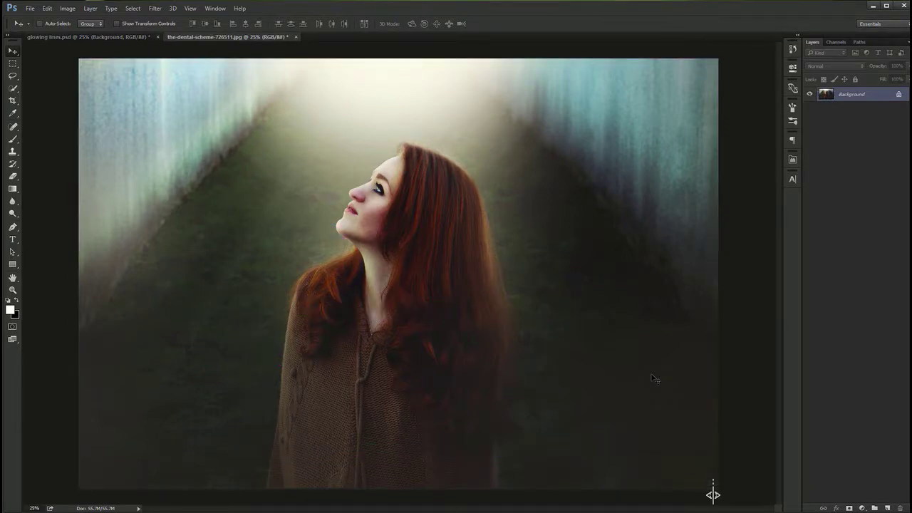
key("p")
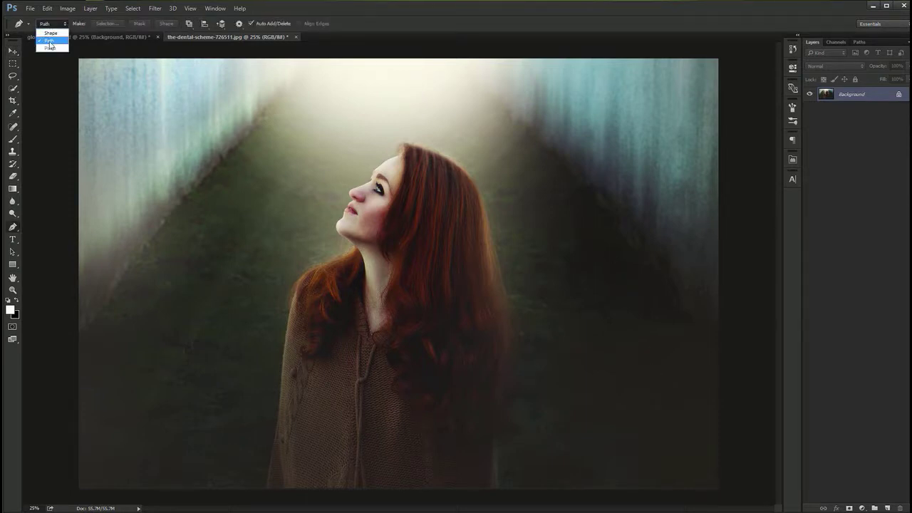
left_click(283, 130)
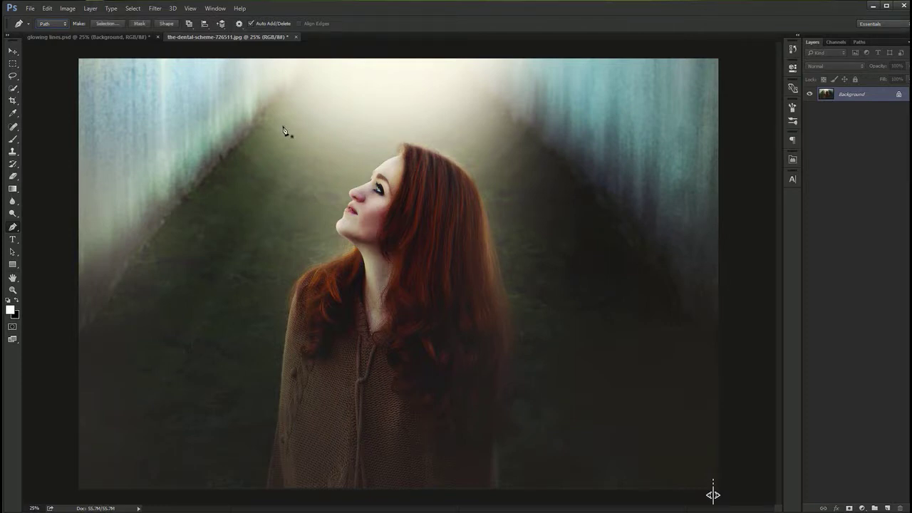
left_click(538, 155)
left_click(276, 201)
left_click(543, 248)
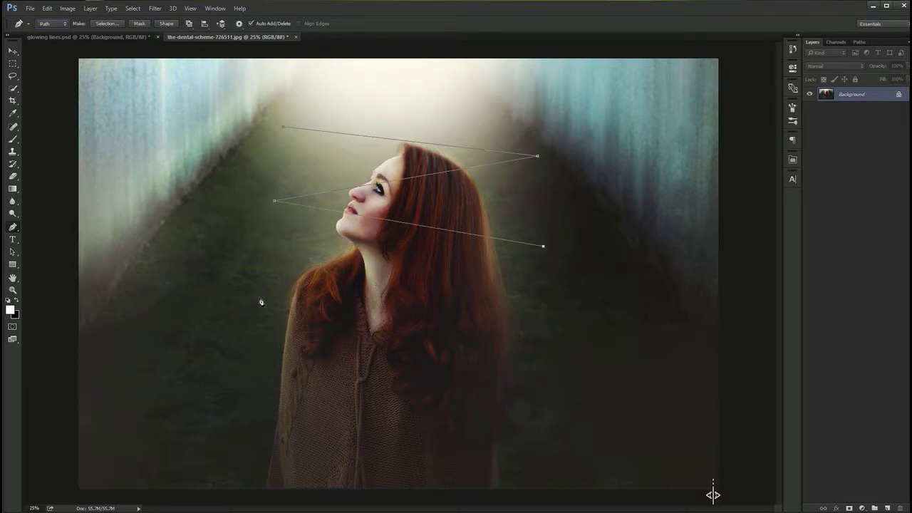
left_click(258, 320)
left_click(545, 373)
left_click(253, 429)
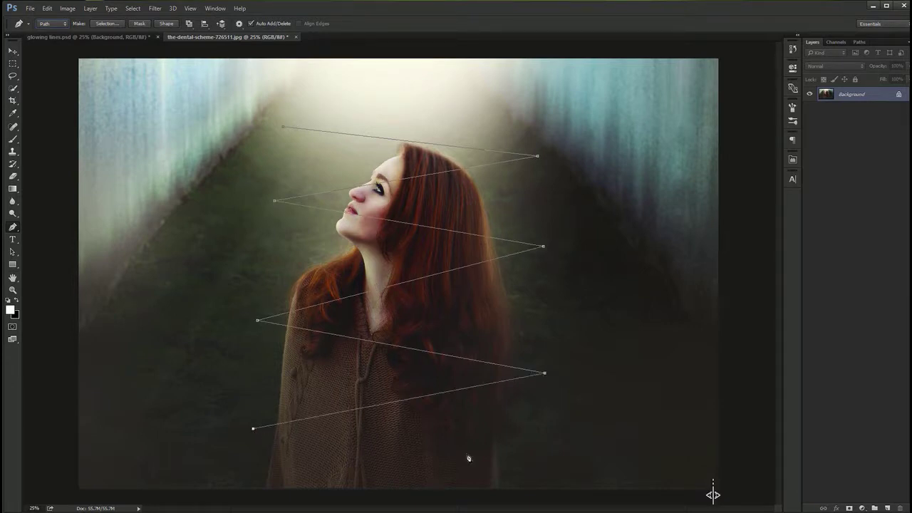
left_click(565, 465)
left_click(250, 499)
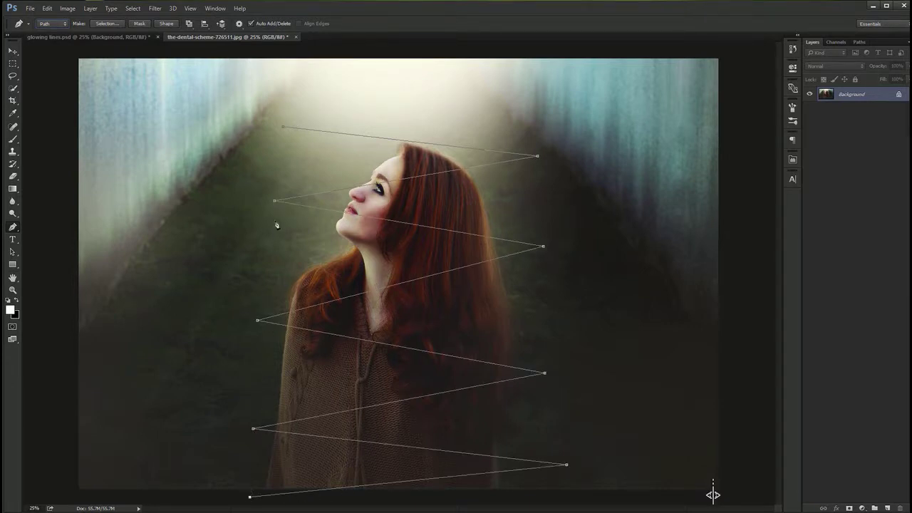
- Convert the seven inner corner points of the zigzag path into smooth points, forming a spiral around the woman
left_click_drag(538, 156, 534, 196)
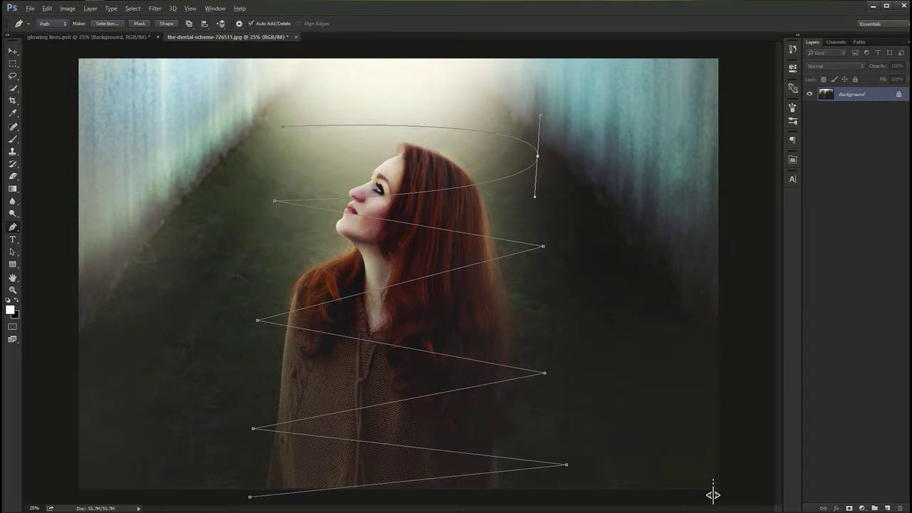
left_click_drag(275, 201, 278, 242)
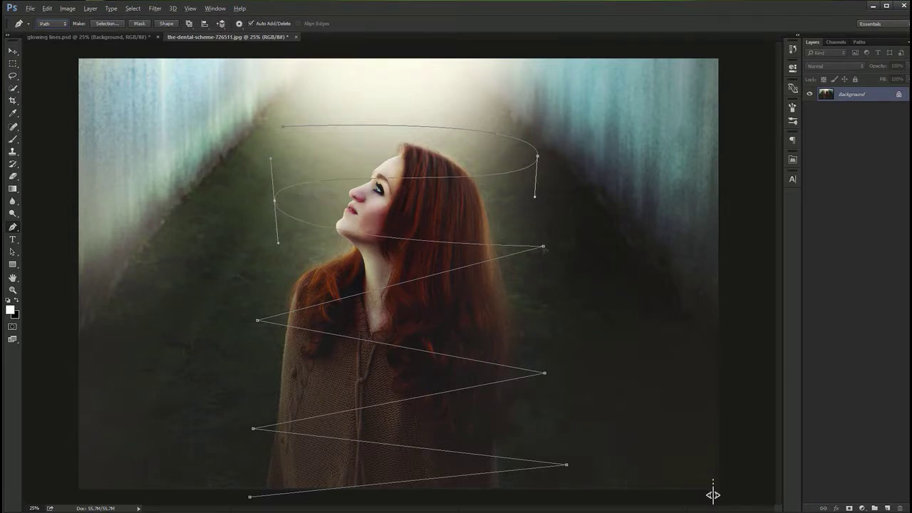
left_click_drag(542, 246, 542, 288)
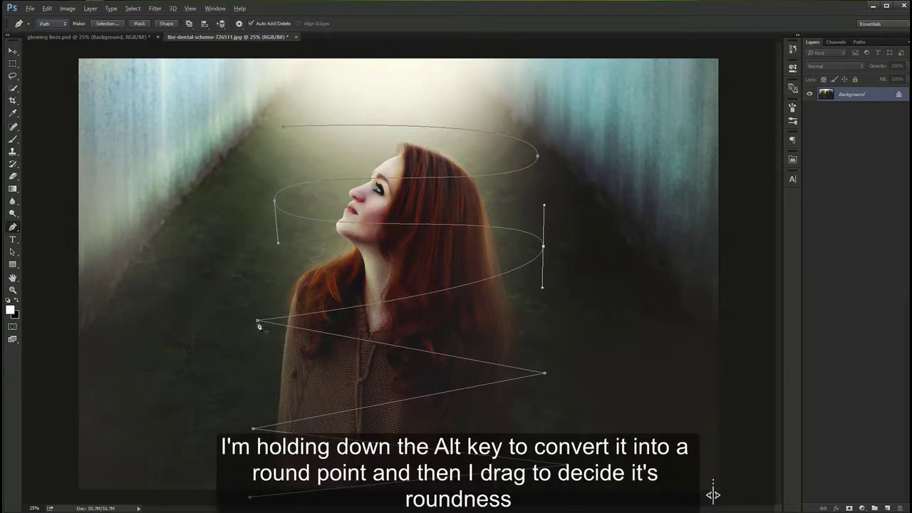
left_click_drag(257, 321, 258, 365)
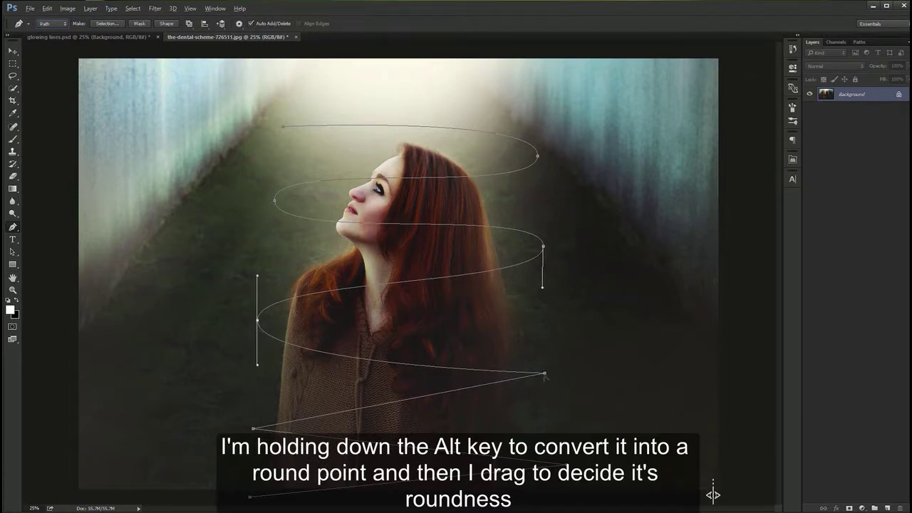
left_click_drag(545, 372, 545, 421)
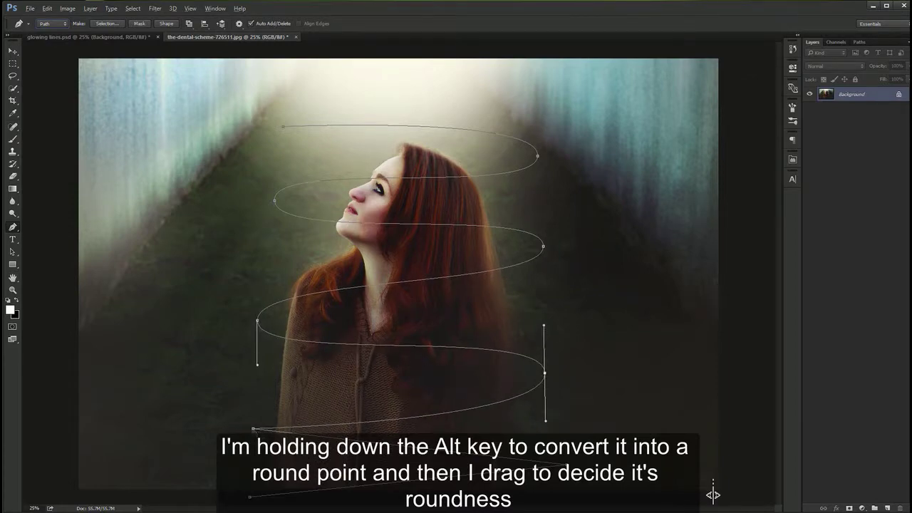
left_click_drag(253, 429, 252, 469)
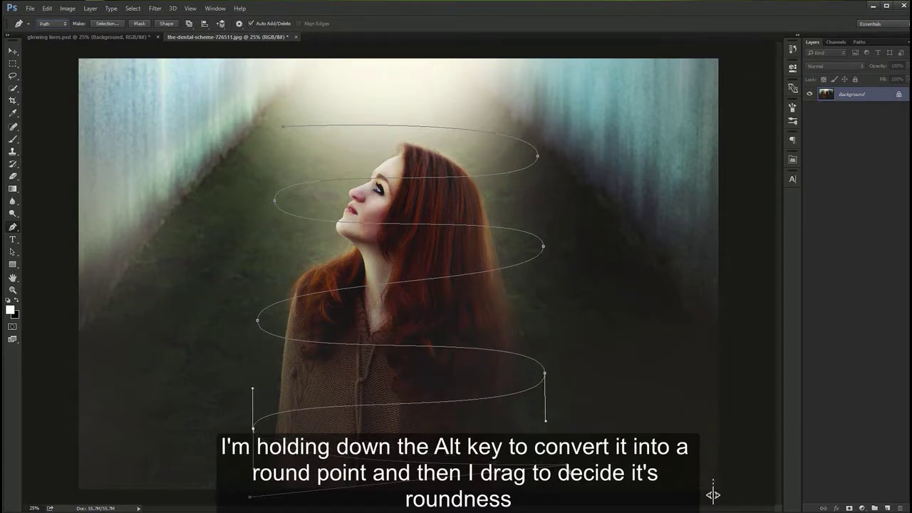
left_click_drag(566, 464, 567, 508)
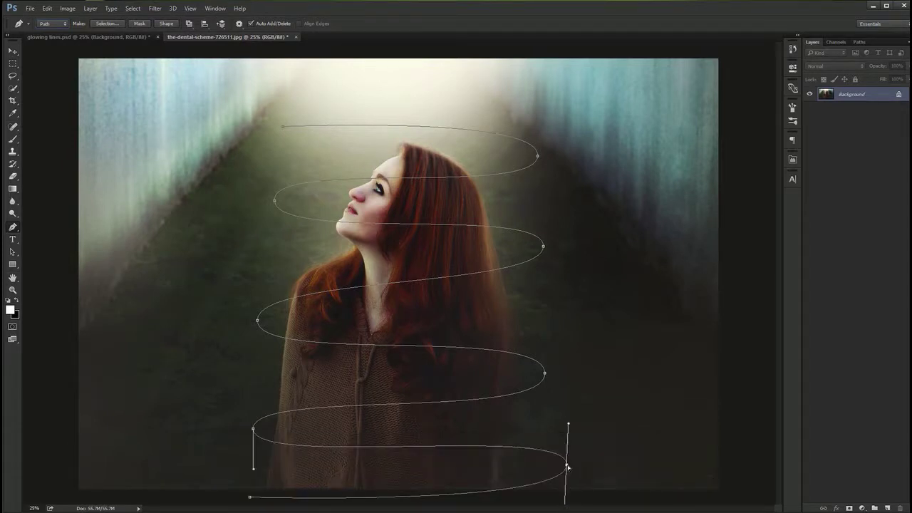
- Reposition the spiral path's side anchor points with the Pen tool to tighten and even out the loops around the woman
left_click_drag(568, 467, 523, 469)
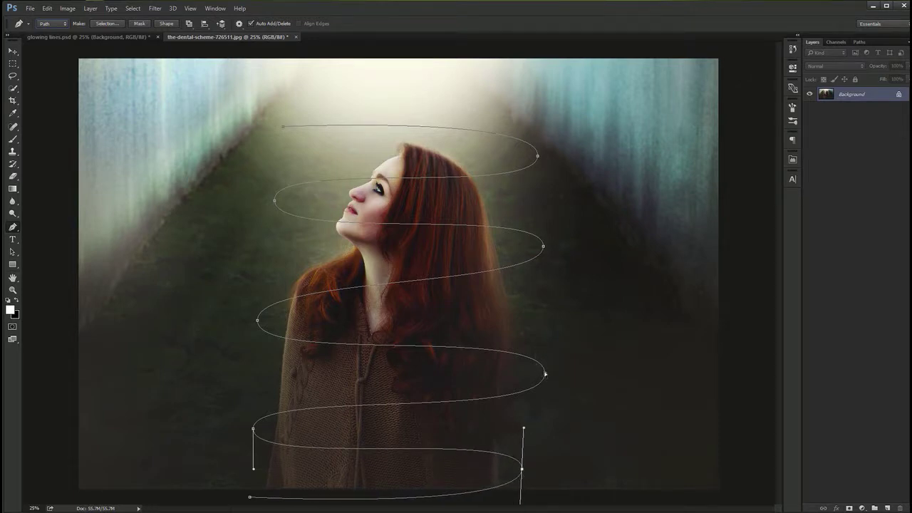
left_click_drag(543, 374, 531, 372)
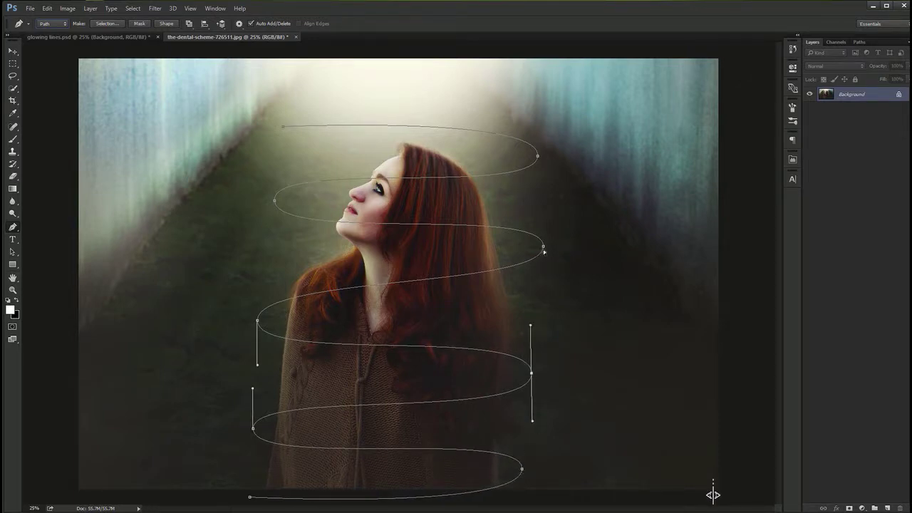
left_click_drag(544, 248, 525, 246)
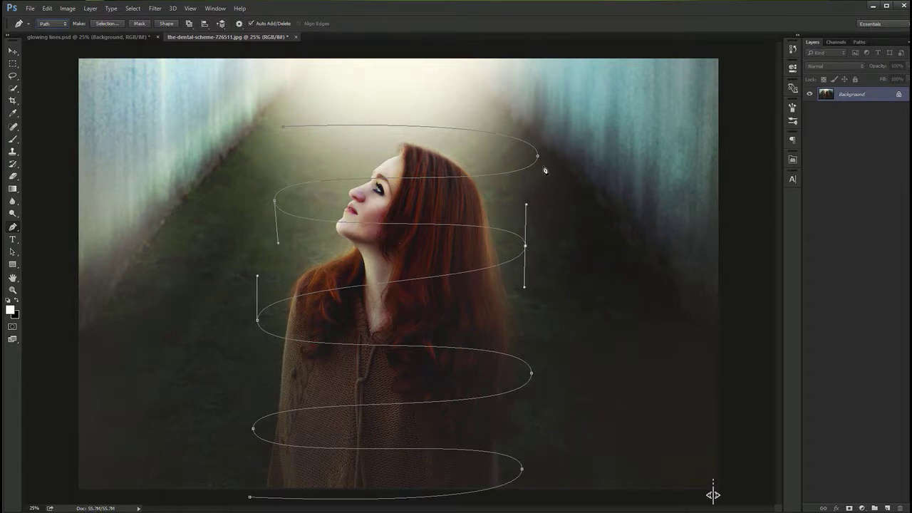
left_click_drag(538, 156, 496, 158)
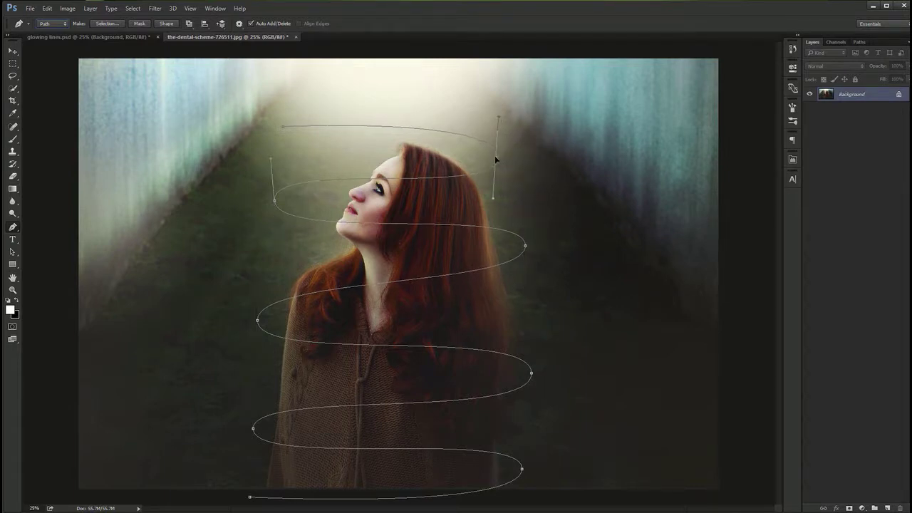
left_click_drag(274, 200, 318, 203)
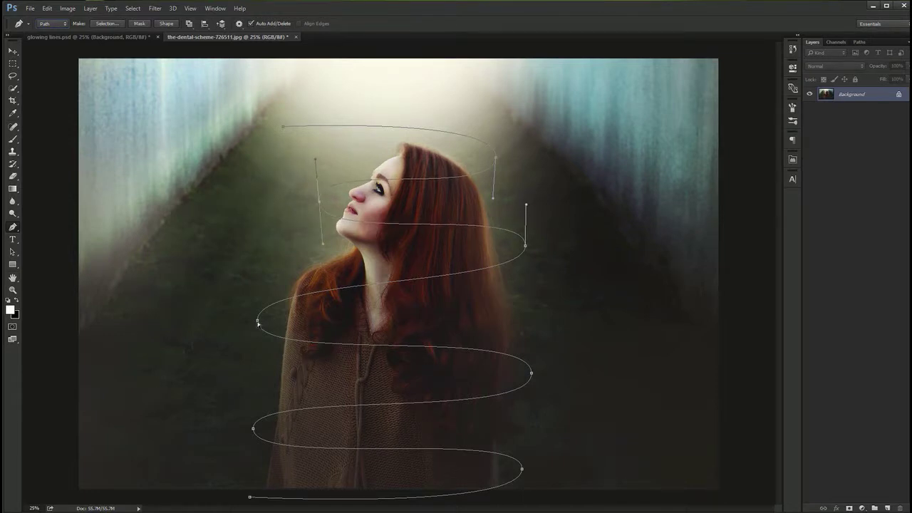
left_click_drag(258, 322, 271, 322)
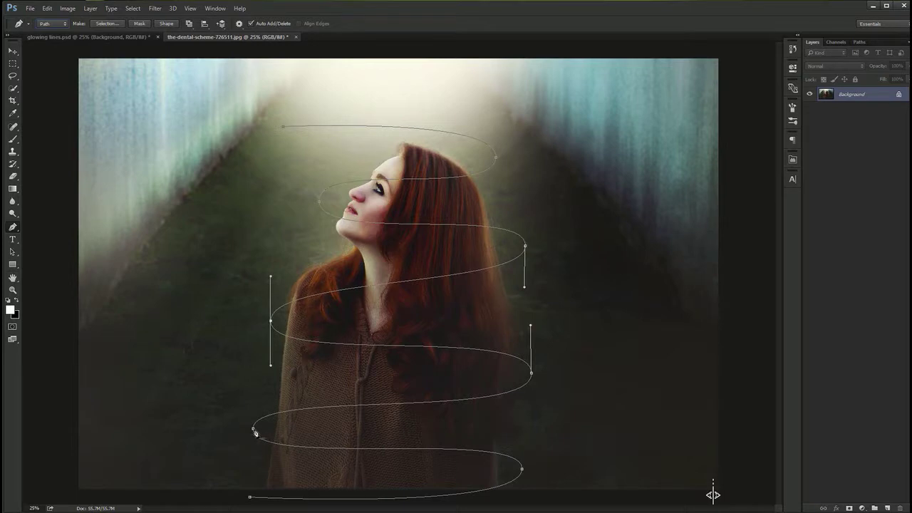
left_click_drag(255, 431, 258, 431)
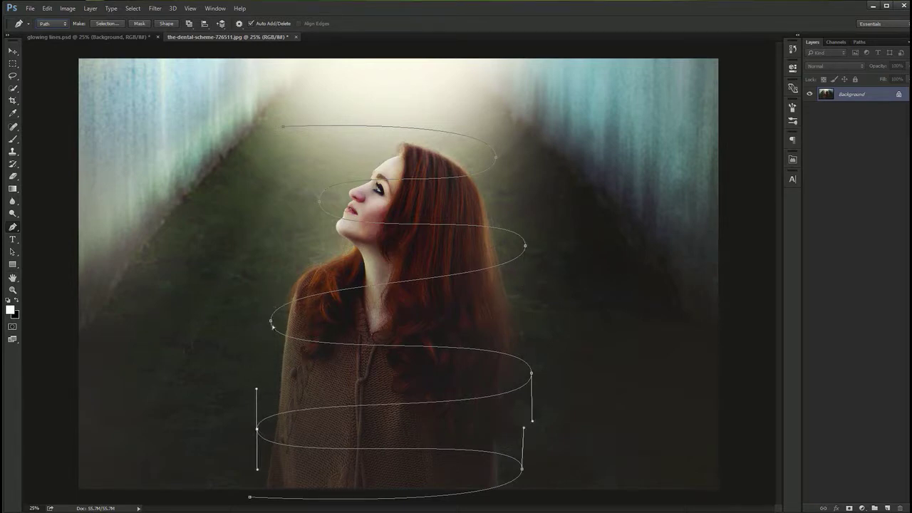
left_click_drag(271, 323, 260, 314)
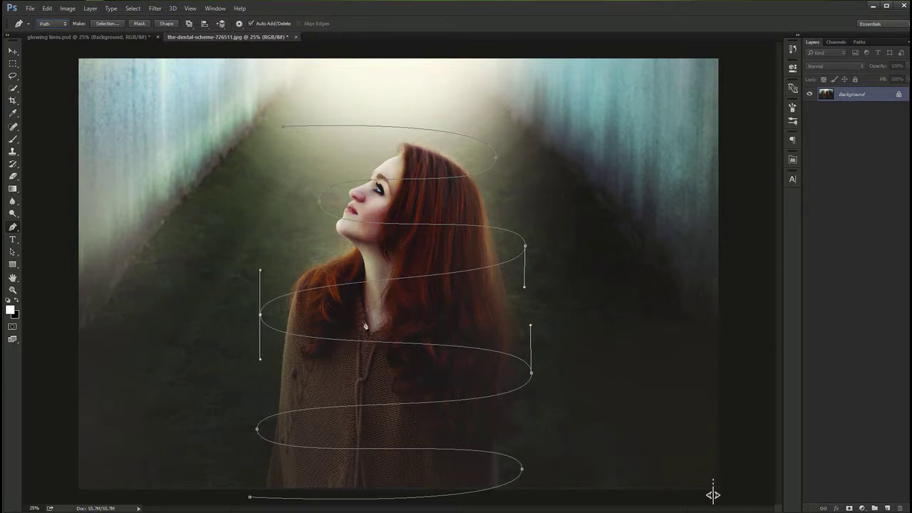
- Add a new layer above the Background and ready the Brush tool with a 25 px round tip at 100% hardness
left_click(887, 508)
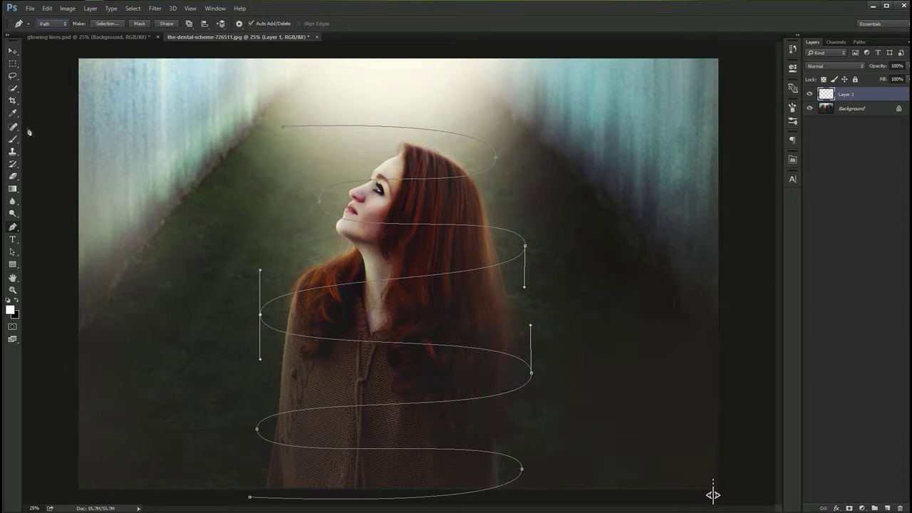
key("b")
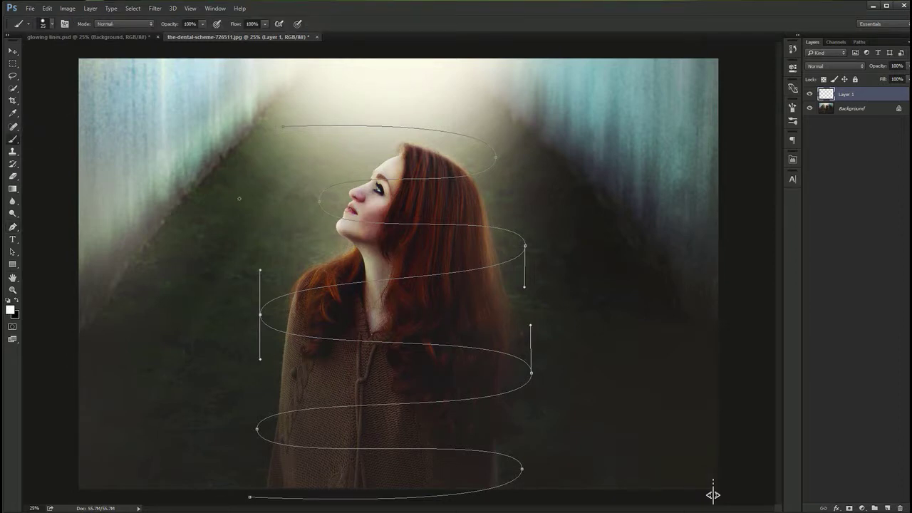
left_click(64, 23)
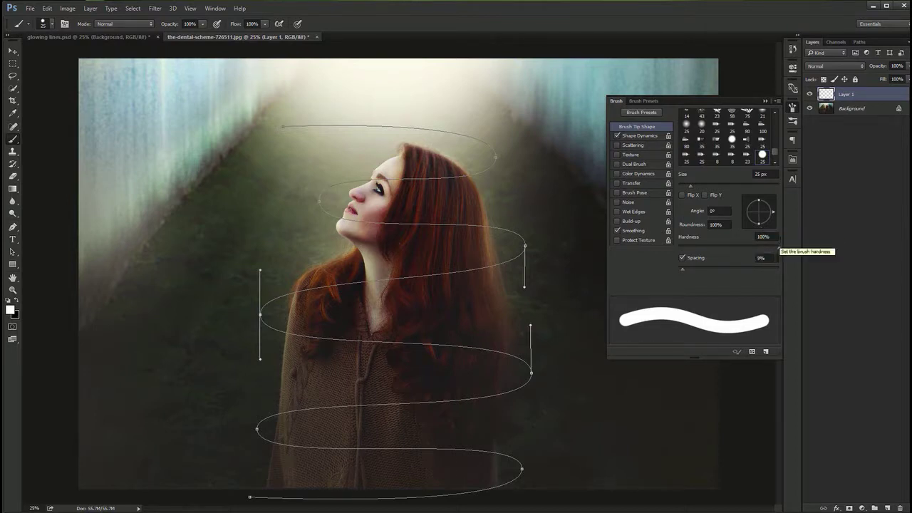
left_click(769, 237)
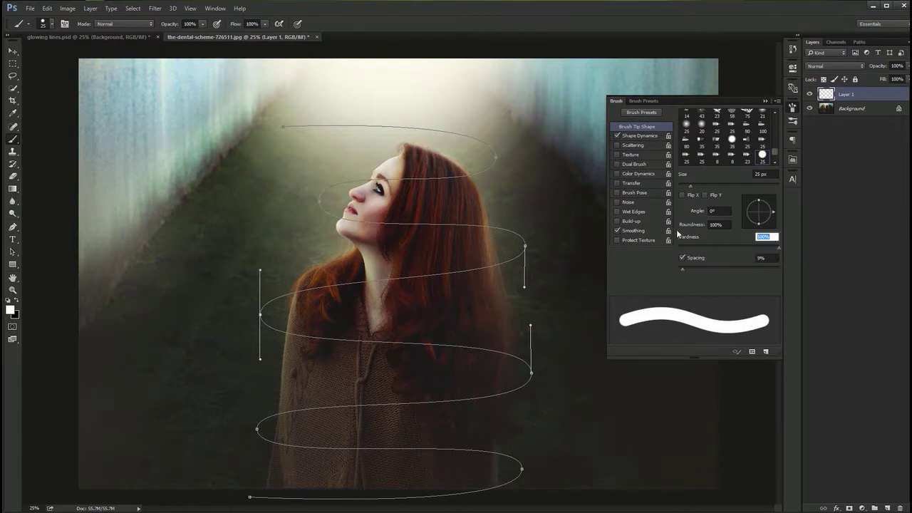
left_click(795, 106)
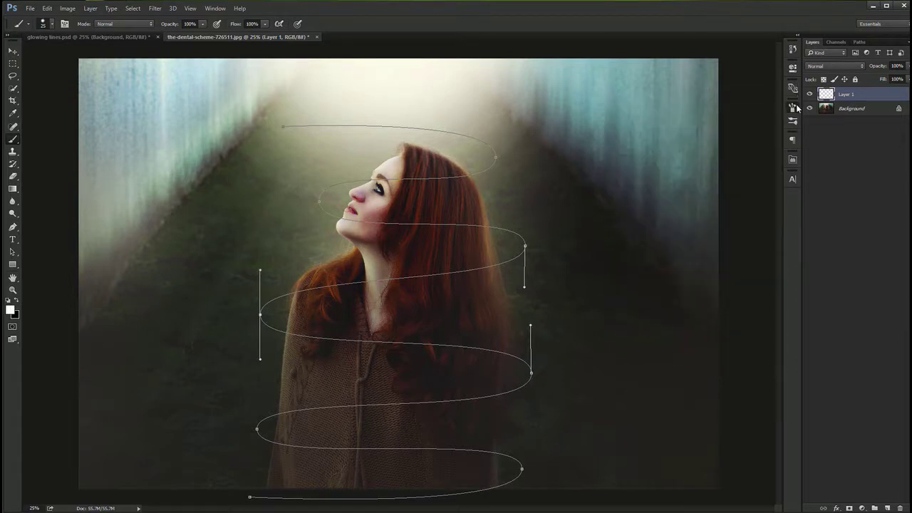
- Stroke the spiral path on Layer 1 using the Brush with Simulate Pressure enabled, and hide the path
key("p")
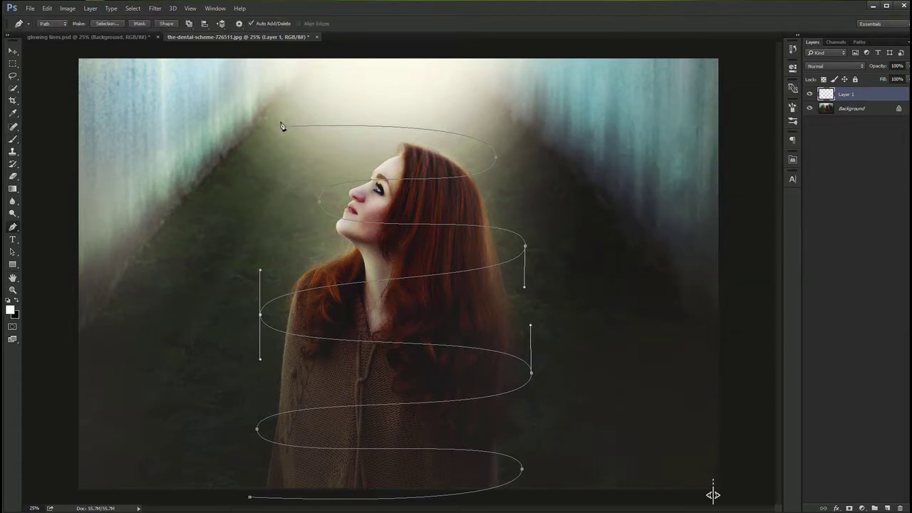
right_click(387, 131)
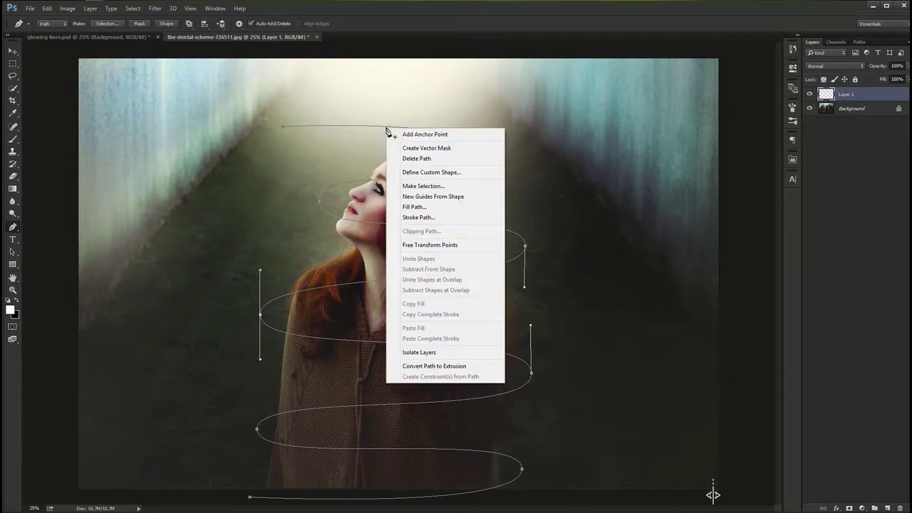
left_click(456, 218)
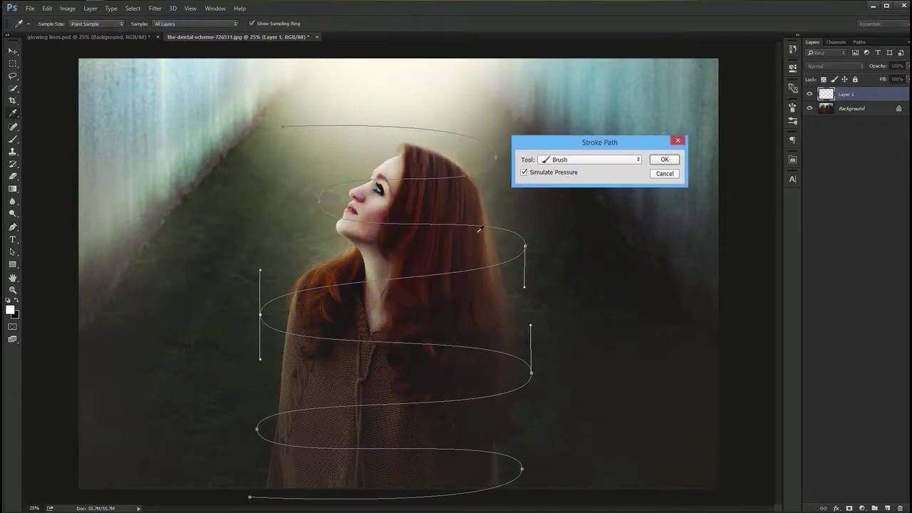
left_click(594, 161)
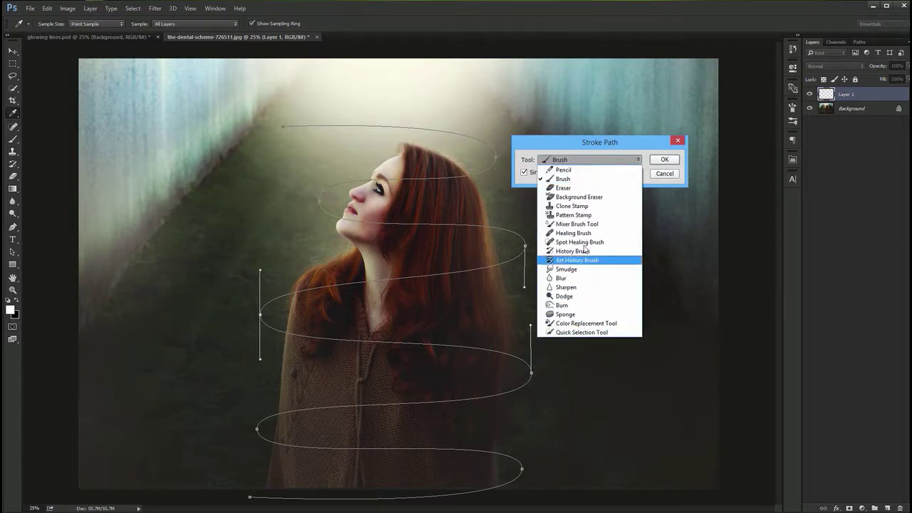
left_click(597, 179)
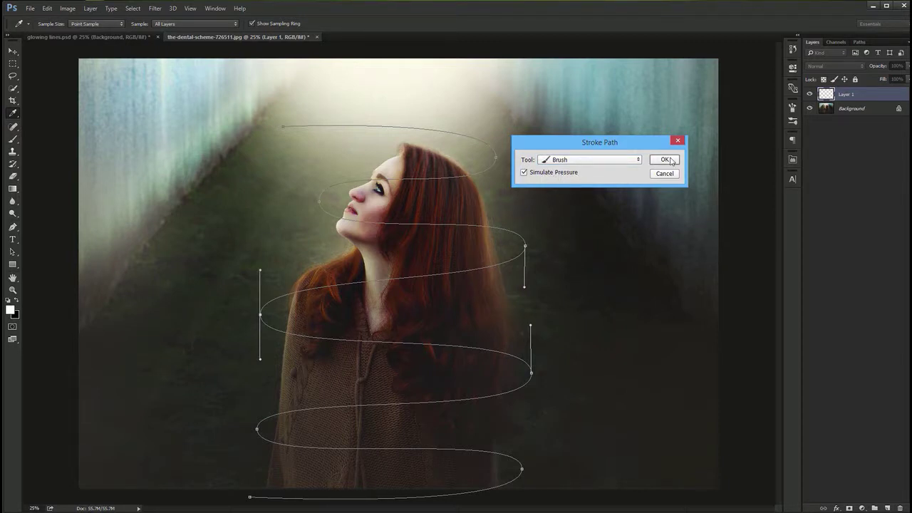
left_click(670, 161)
key("a")
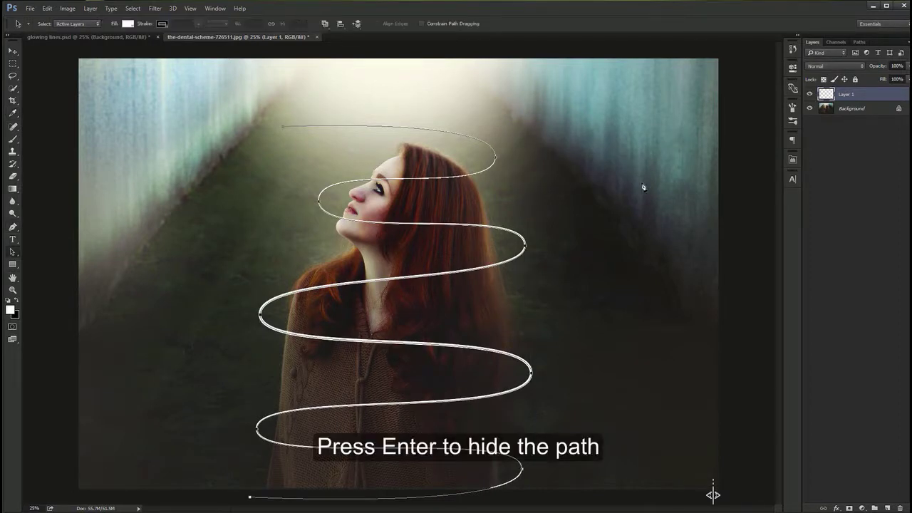
key("Return")
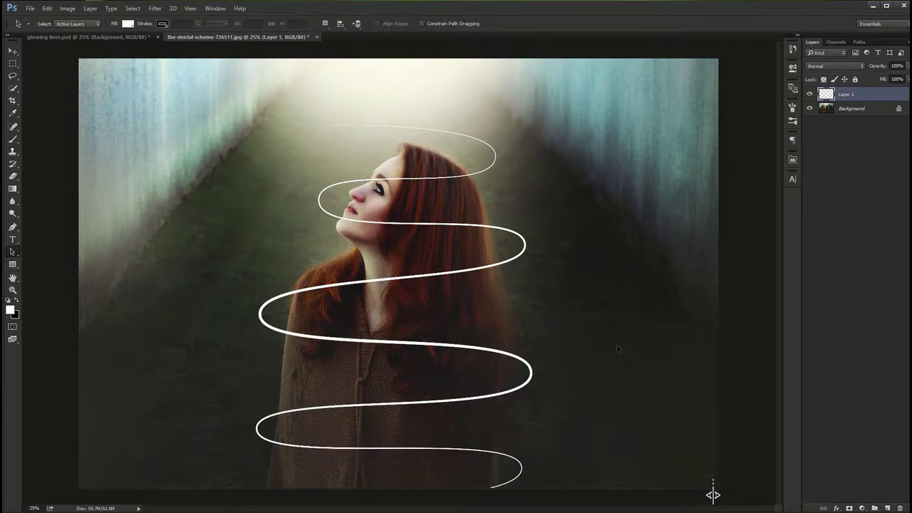
- Add a layer mask to Layer 1 with the Brush tool active
key("e")
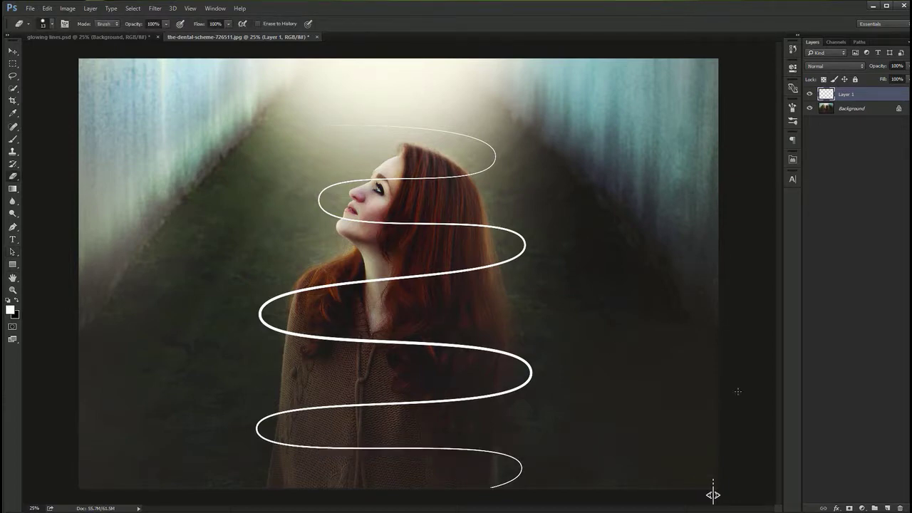
key("b")
left_click(849, 507)
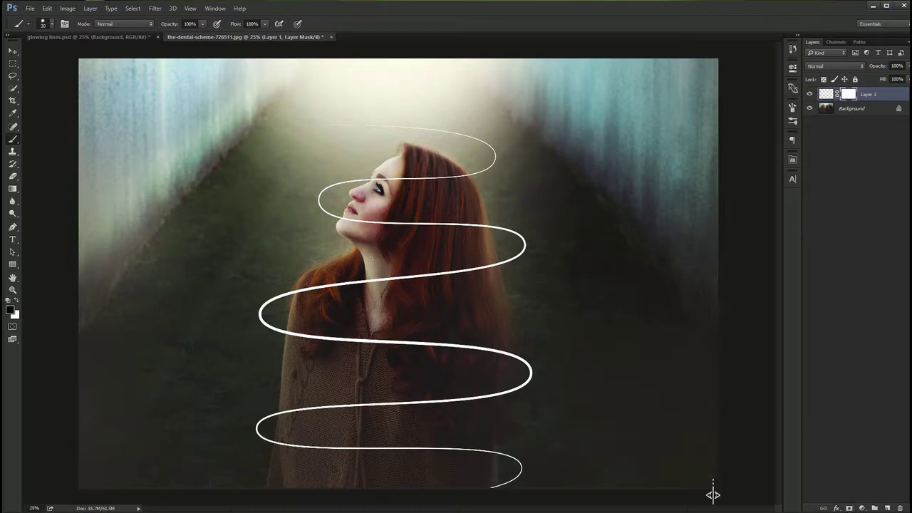
- Paint black on Layer 1's mask with a 250 px brush to hide three line segments at the chin, chest and lower body
key("bracketright")
key("bracketright")
key("bracketright")
key("bracketright")
key("bracketleft")
key("bracketleft")
key("bracketleft")
key("bracketleft")
key("bracketleft")
key("bracketleft")
key("bracketleft")
left_click_drag(356, 222, 415, 224)
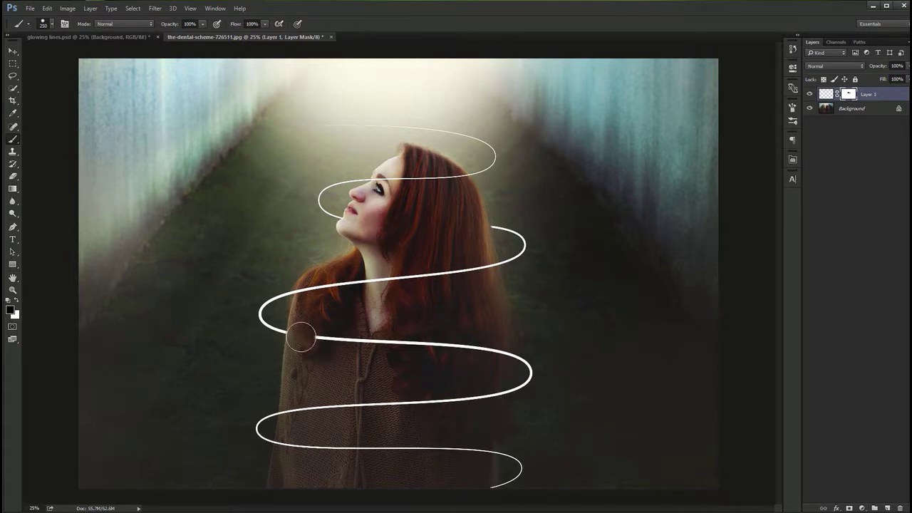
left_click_drag(302, 332, 493, 354)
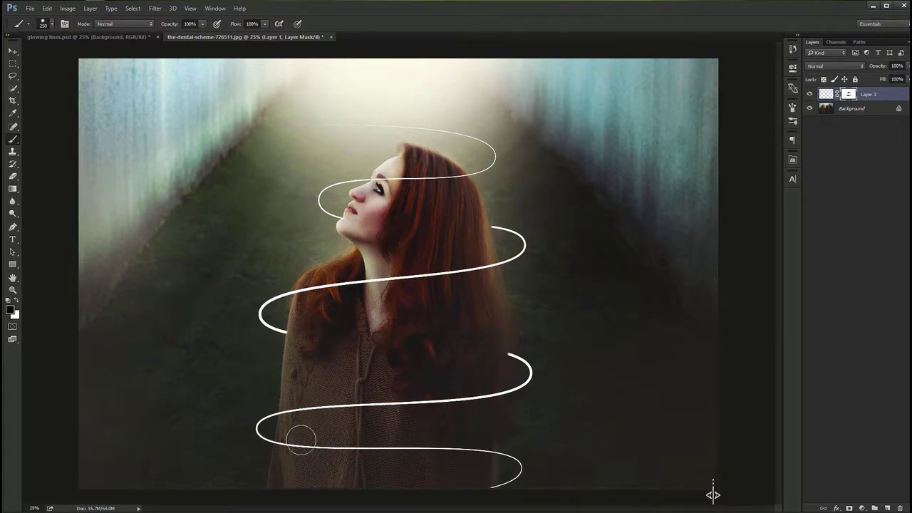
left_click_drag(288, 445, 485, 451)
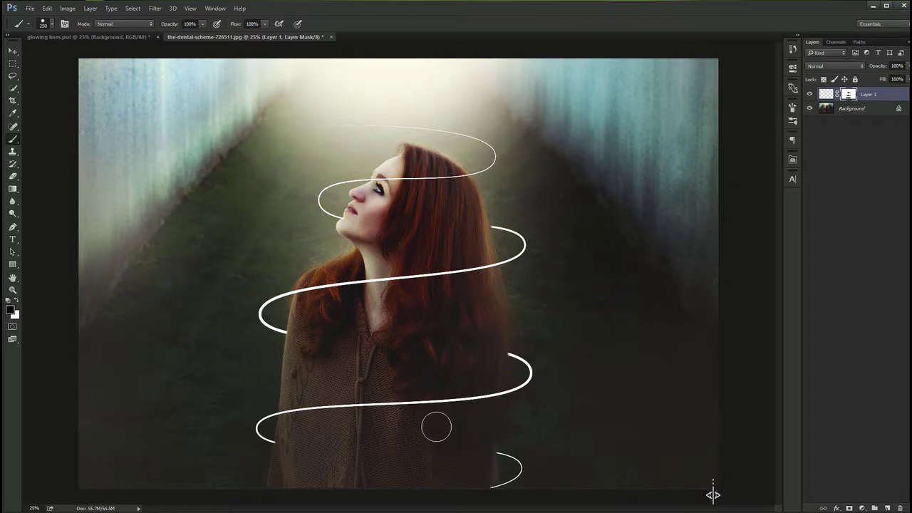
- Add an Outer Glow effect to Layer 1 with the Screen blend mode and 80% opacity, leaving Color Overlay off
key("h")
key("x")
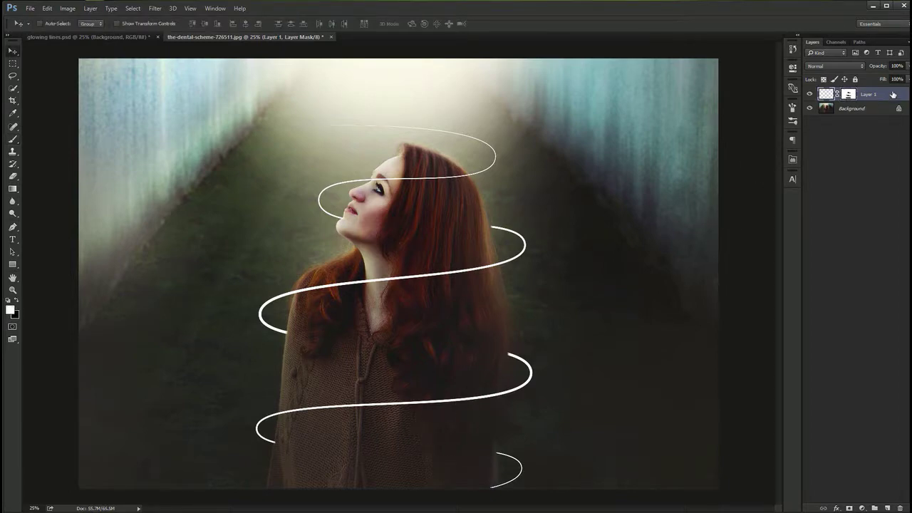
double_click(892, 94)
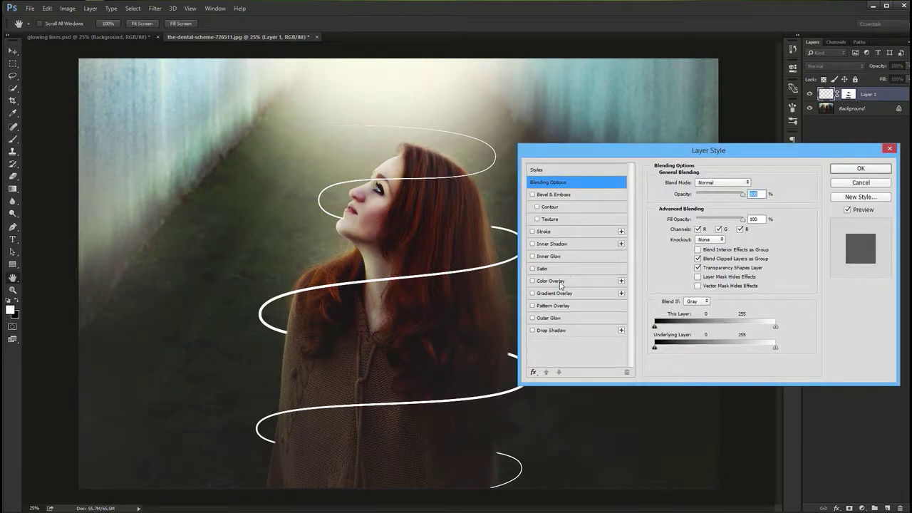
left_click(561, 283)
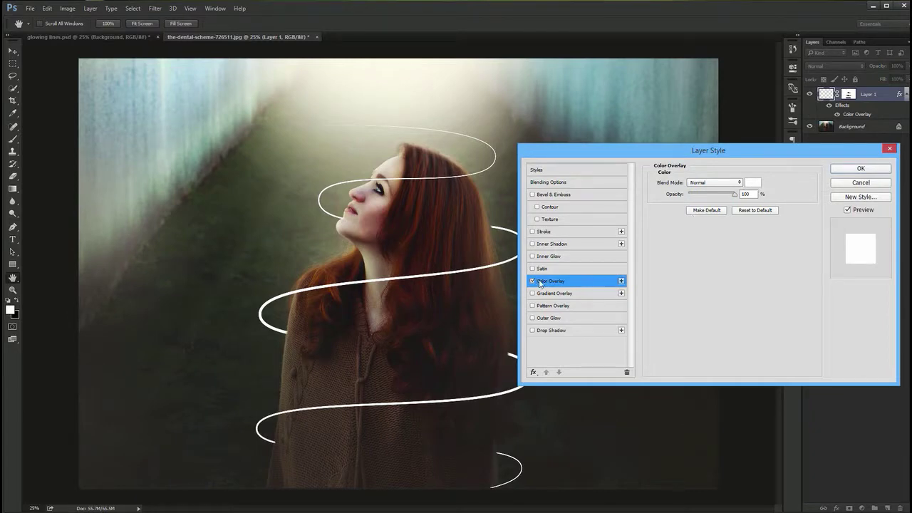
left_click(533, 282)
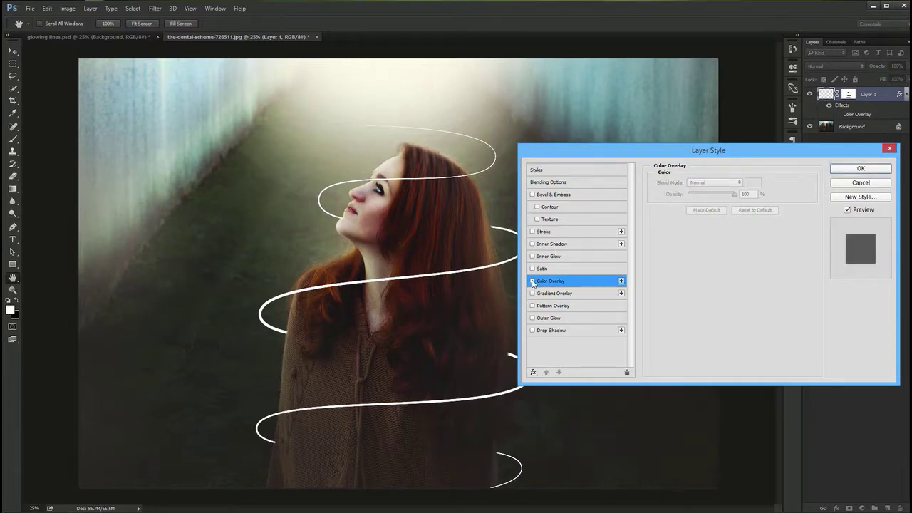
left_click(543, 317)
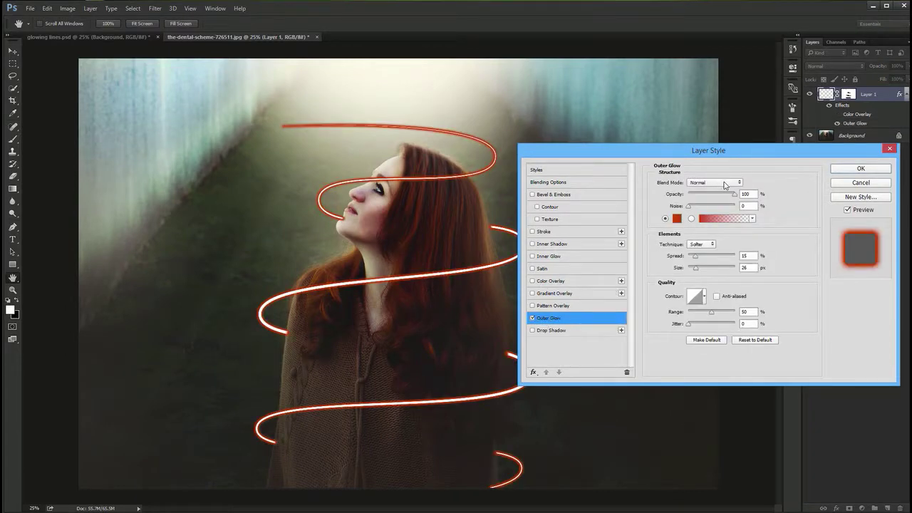
left_click(725, 183)
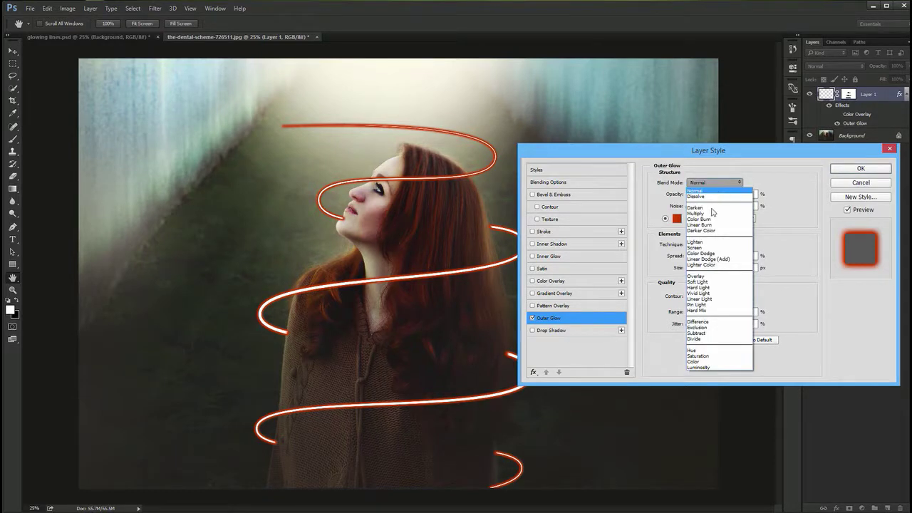
left_click(710, 248)
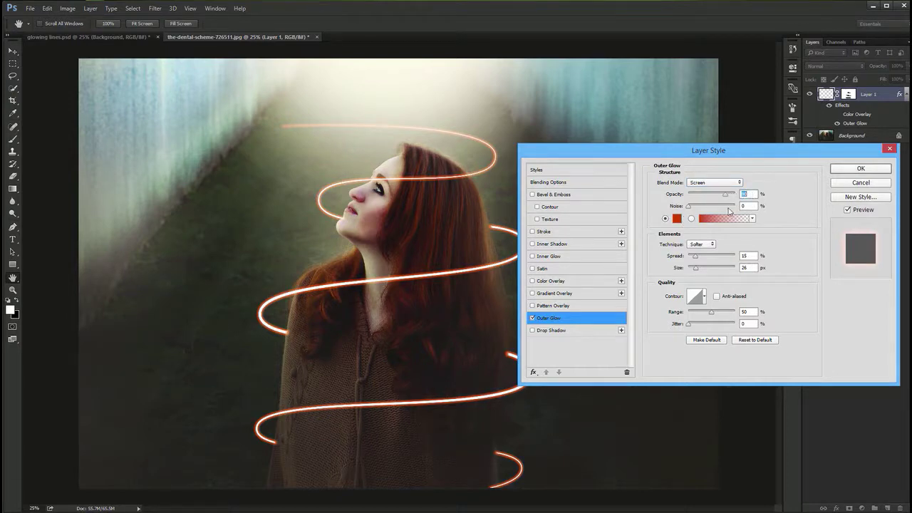
- Set the outer glow colour to magenta #e31ee1
left_click(676, 219)
left_click_drag(697, 303, 667, 287)
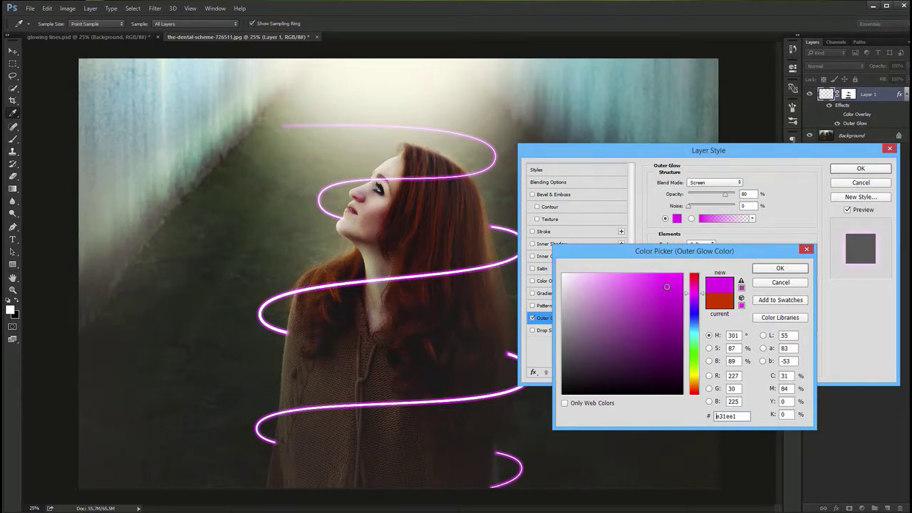
key("Return")
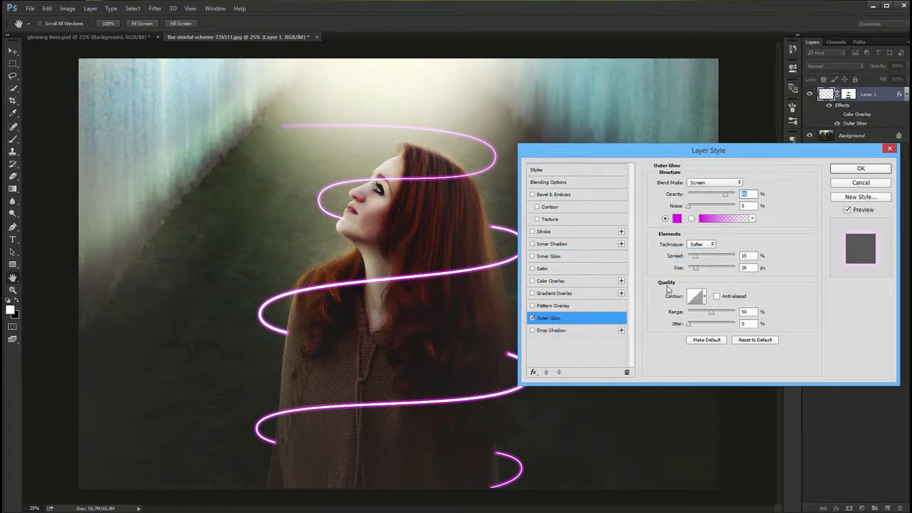
- Set the outer glow's spread to 10% and its size to 12 px
double_click(755, 255)
type("10")
key("Tab")
type("12")
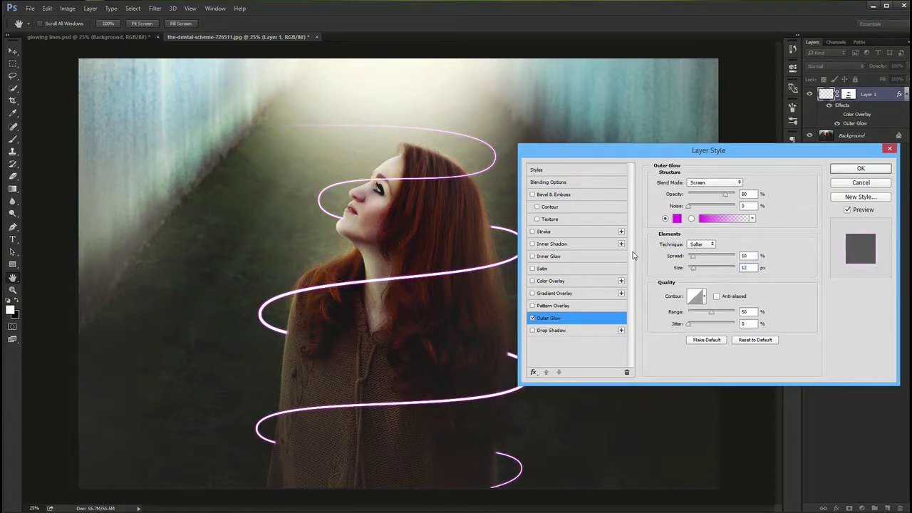
- Apply the outer glow settings and try to trim the lower-left line end by painting black with a 50 px brush
key("Return")
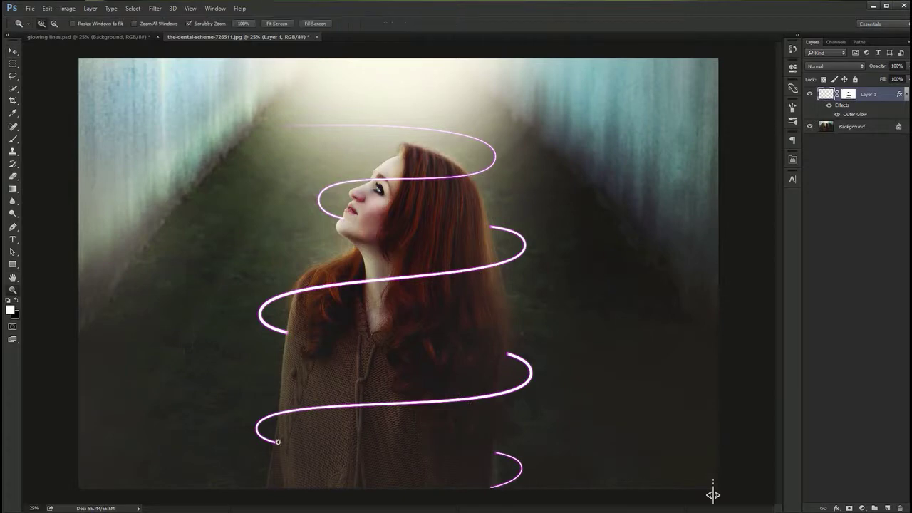
scroll(277, 442, "up", 5)
key("x")
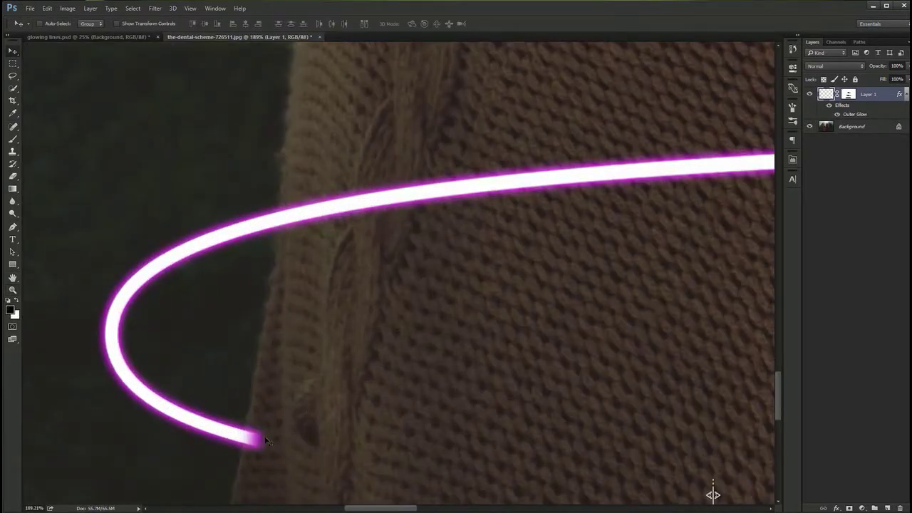
key("b")
key("bracketleft")
key("bracketleft")
key("bracketleft")
left_click(264, 454)
left_click_drag(264, 455, 275, 448)
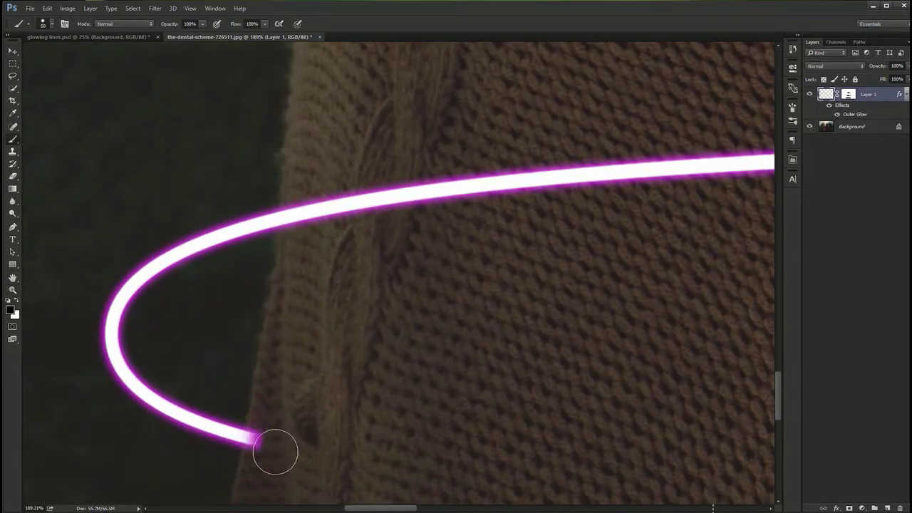
- Undo the last stroke and make Layer 1's mask the painting target, with black as the foreground colour
key("x")
left_click_drag(713, 492, 801, 396)
key("ctrl+z")
left_click(848, 94)
key("x")
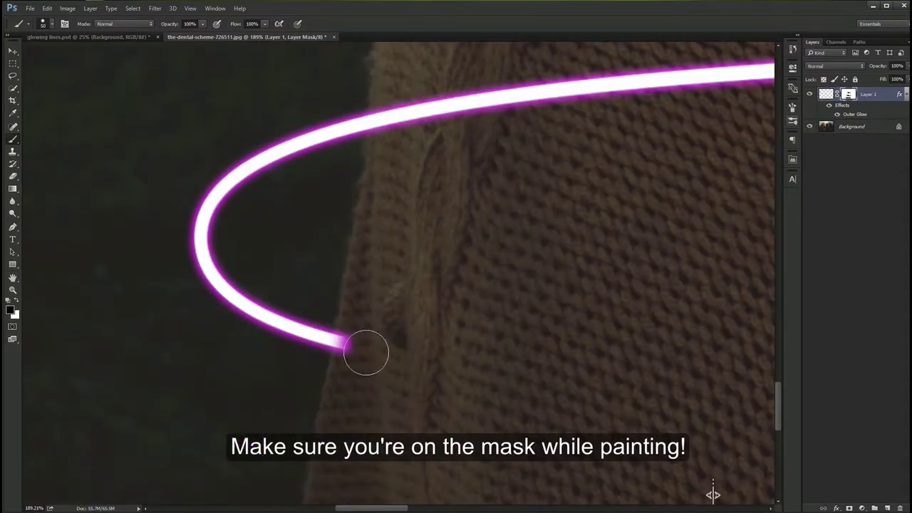
- Examine the masked ends of the glowing line at the lower body, hair, chin and shoulder
key("ctrl+minus")
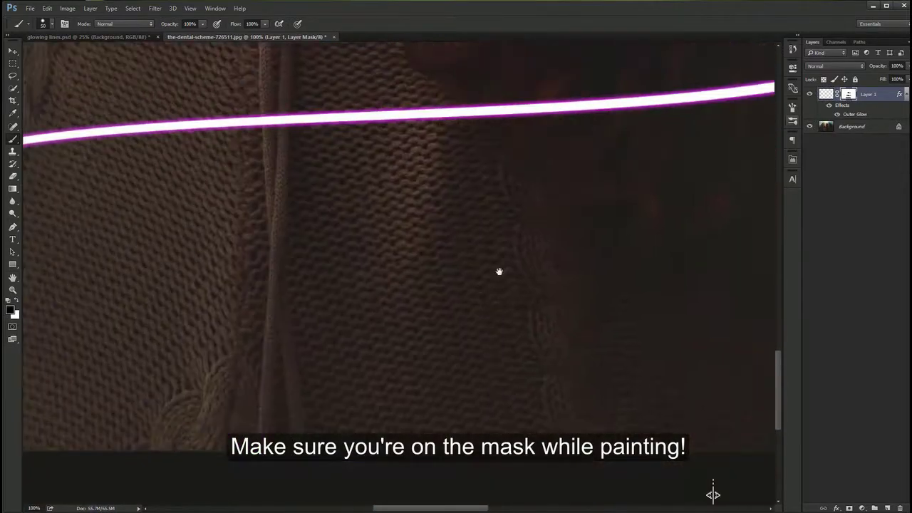
mouse_move(499, 270)
left_mouse_down()
mouse_move(334, 302)
mouse_move(293, 283)
mouse_move(283, 313)
mouse_move(352, 350)
left_mouse_up()
scroll(283, 314, "up", 6)
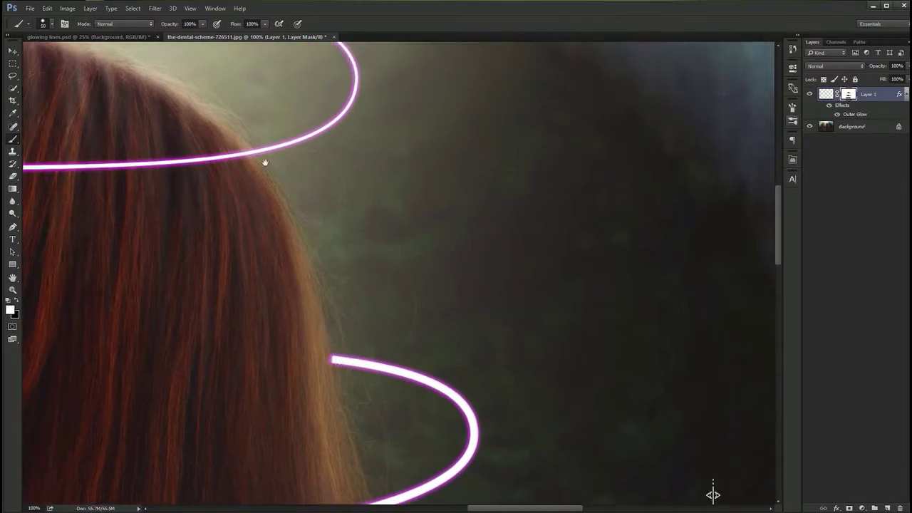
scroll(712, 492, "left", 10)
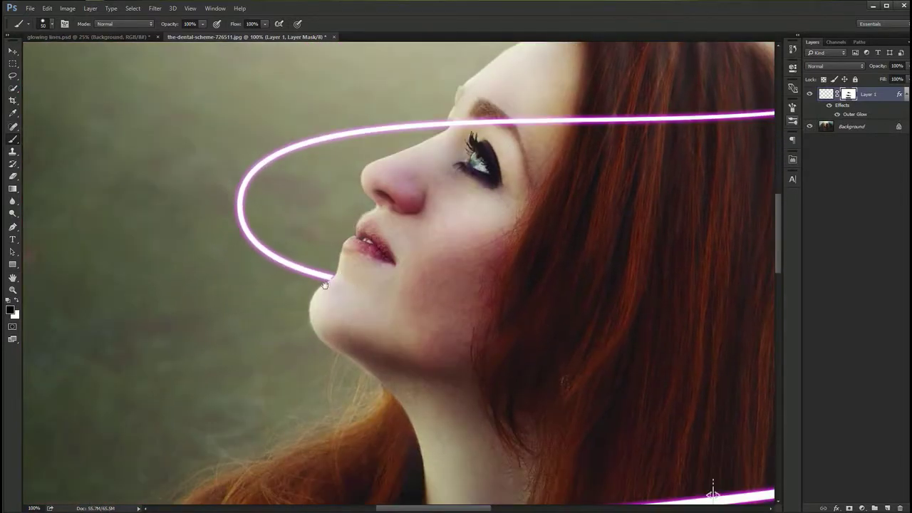
key("x")
scroll(346, 281, "up", 10)
scroll(385, 234, "down", 10)
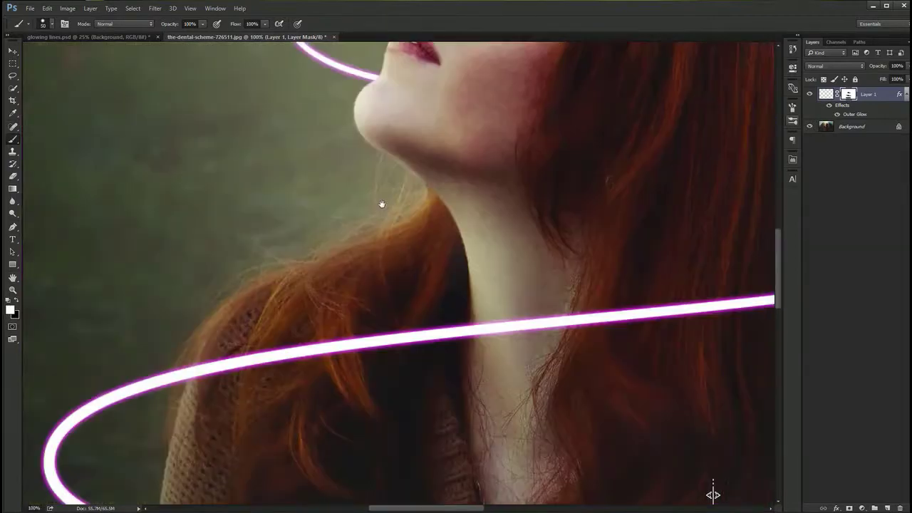
scroll(381, 204, "down", 5)
scroll(418, 279, "up", 8)
key("x")
scroll(364, 285, "down", 12)
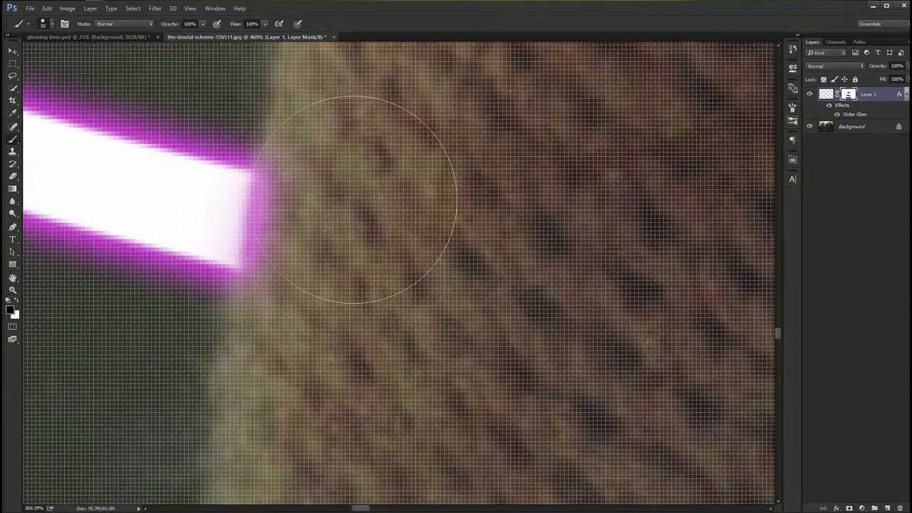
scroll(289, 464, "up", 3)
- Duplicate Layer 1 with its mask and glow, and move the copy slightly below the original lines
key("v")
scroll(289, 464, "down", 4)
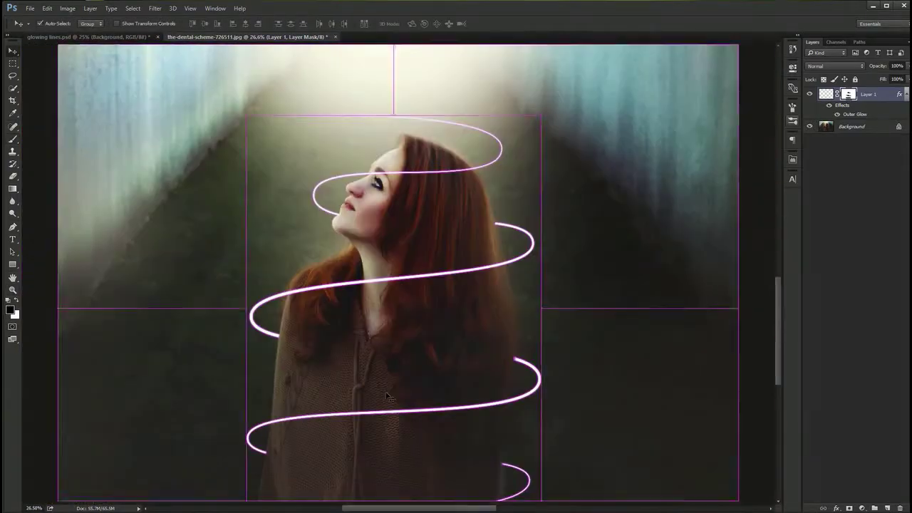
left_click(825, 94)
key("ctrl+j")
left_click_drag(482, 177, 482, 206)
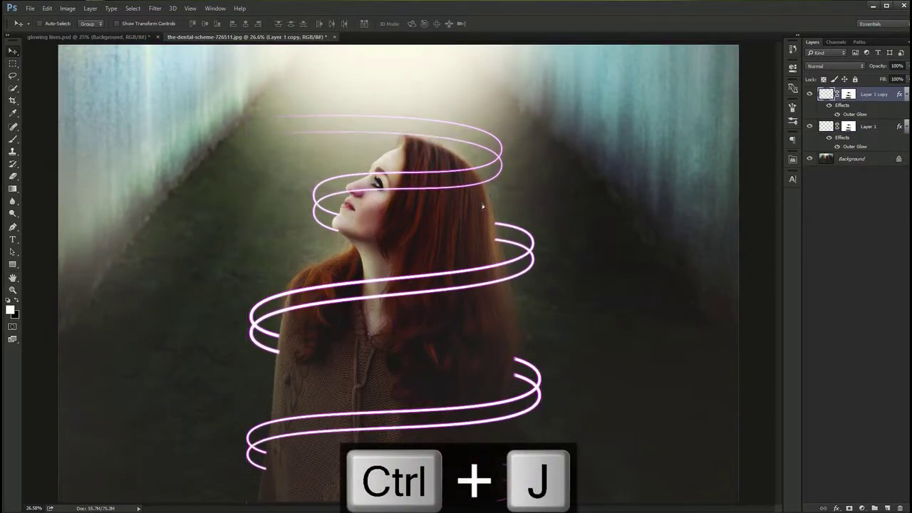
- Change the outer glow colour of Layer 1 copy to light green
double_click(869, 114)
left_click(677, 219)
left_click_drag(695, 294, 696, 345)
left_click(780, 268)
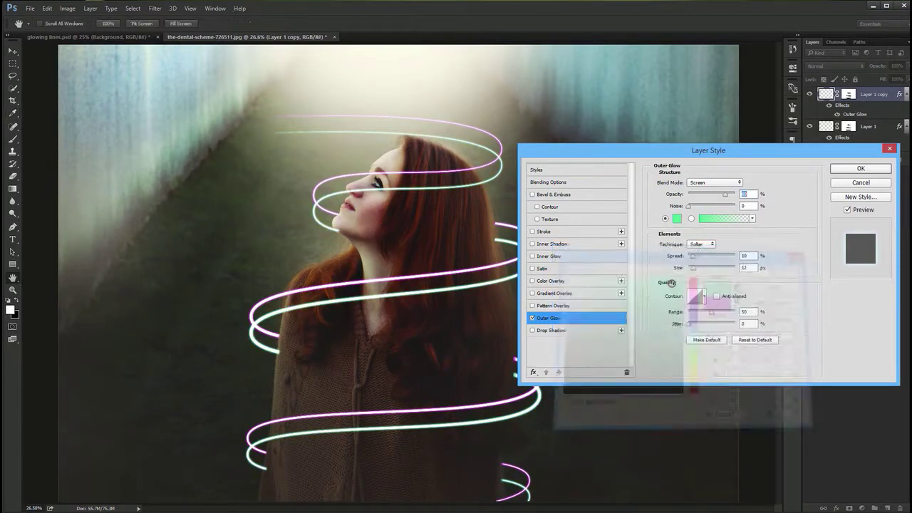
left_click(860, 168)
- Paint black on Layer 1 copy's mask with the 50 px brush to trim the green line ends around the woman
left_click(848, 96)
mouse_move(337, 226)
left_mouse_down()
mouse_move(378, 230)
mouse_move(328, 240)
left_mouse_up()
key("b")
key("ctrl+0")
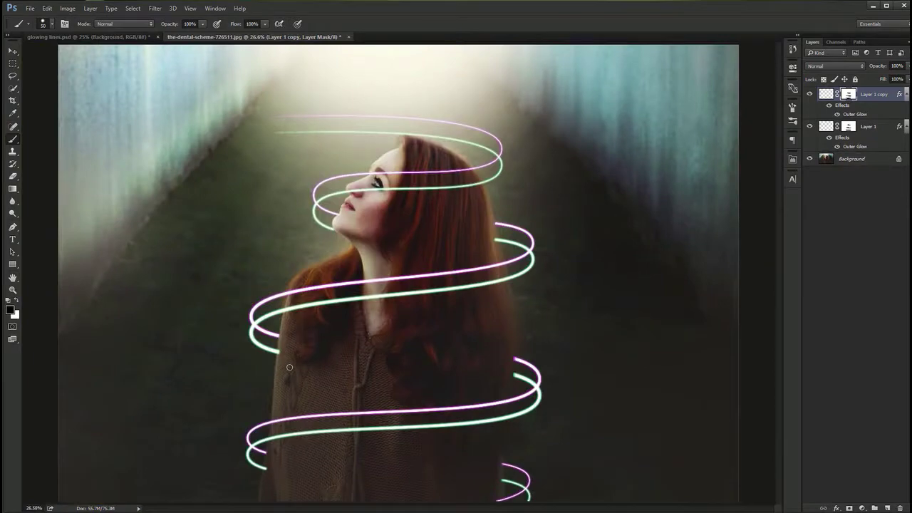
mouse_move(288, 285)
left_mouse_down()
mouse_move(314, 285)
mouse_move(288, 271)
left_mouse_up()
key("ctrl+0")
mouse_move(257, 463)
left_mouse_down()
mouse_move(358, 443)
mouse_move(371, 387)
mouse_move(375, 421)
mouse_move(358, 433)
left_mouse_up()
key("ctrl+0")
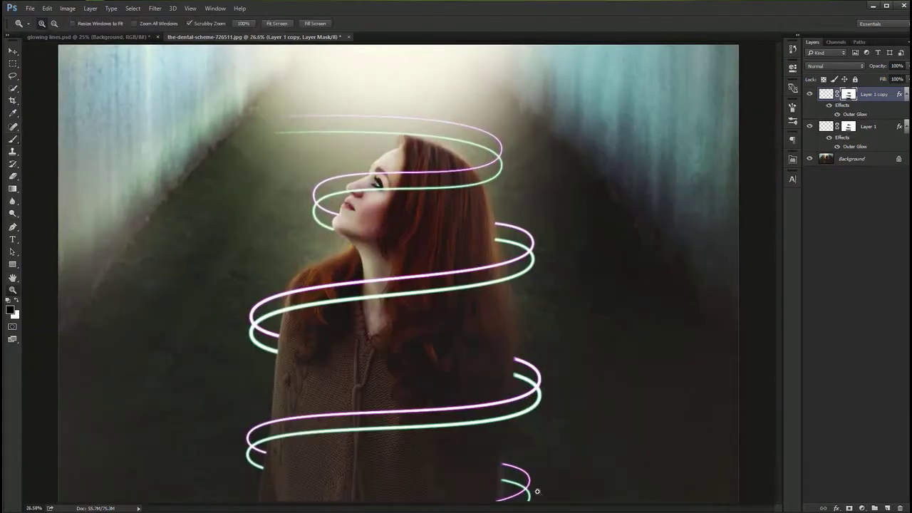
left_click_drag(533, 490, 563, 490)
key("ctrl+0")
- View the finished image in full-screen mode and return to the standard screen mode
key("f")
key("f")
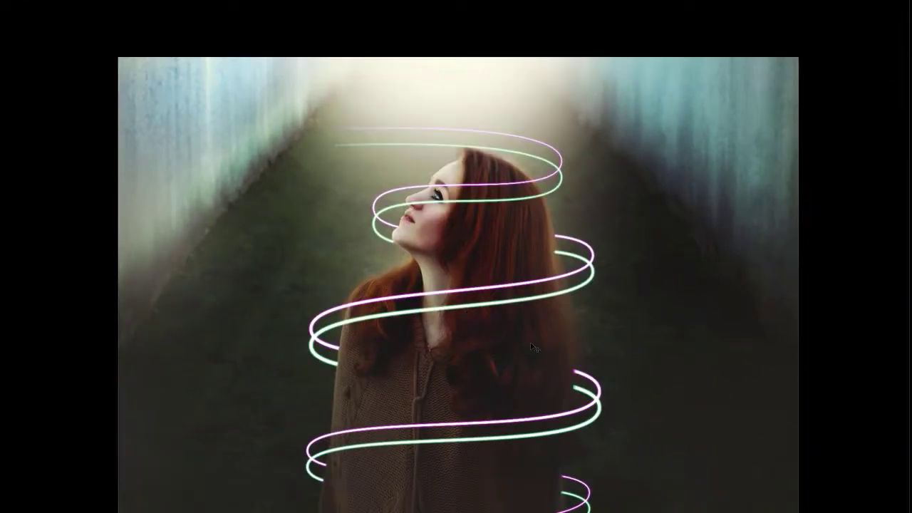
key("f")
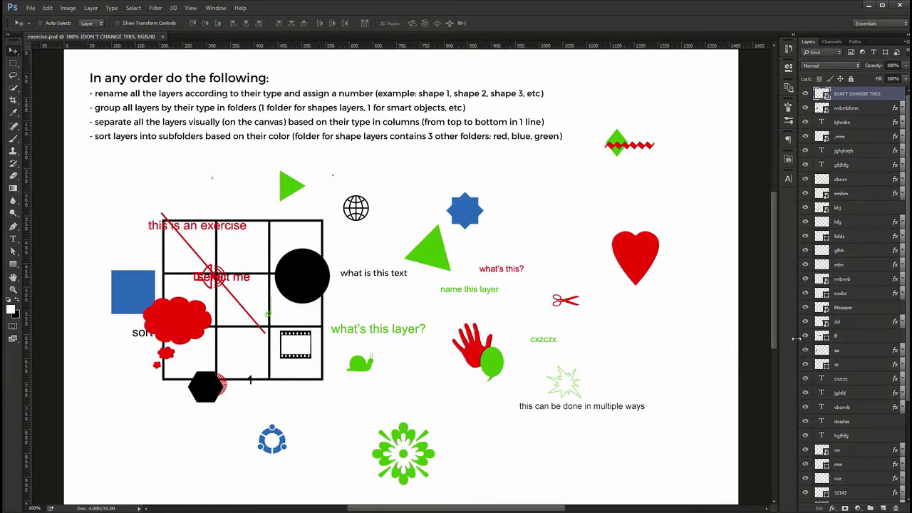
- Widen the layer list of exercise.psd and filter it to show only smart objects
left_click_drag(796, 339, 789, 339)
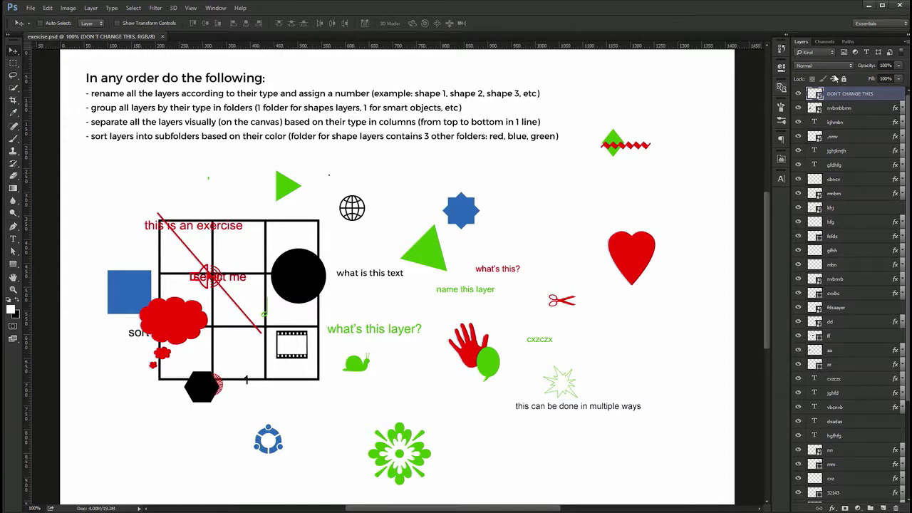
left_click(889, 52)
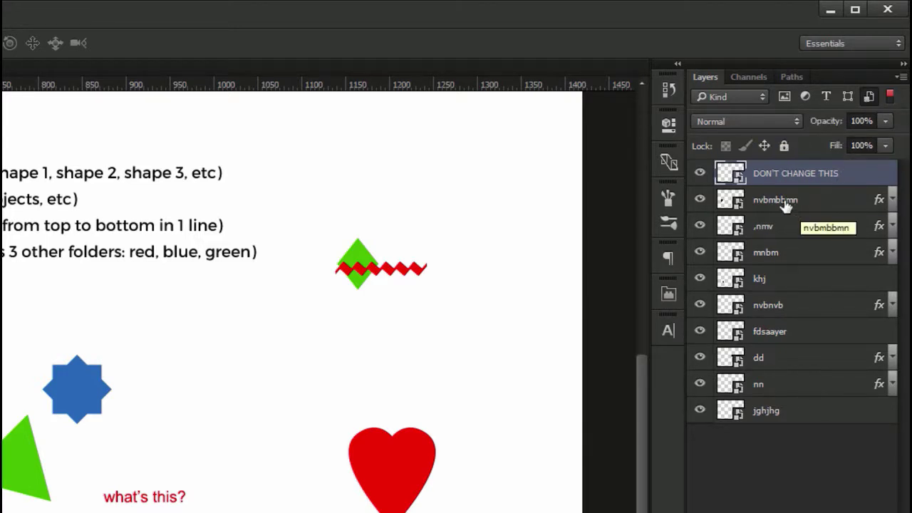
left_click(770, 412)
left_click(776, 333, "shift")
left_click(776, 305)
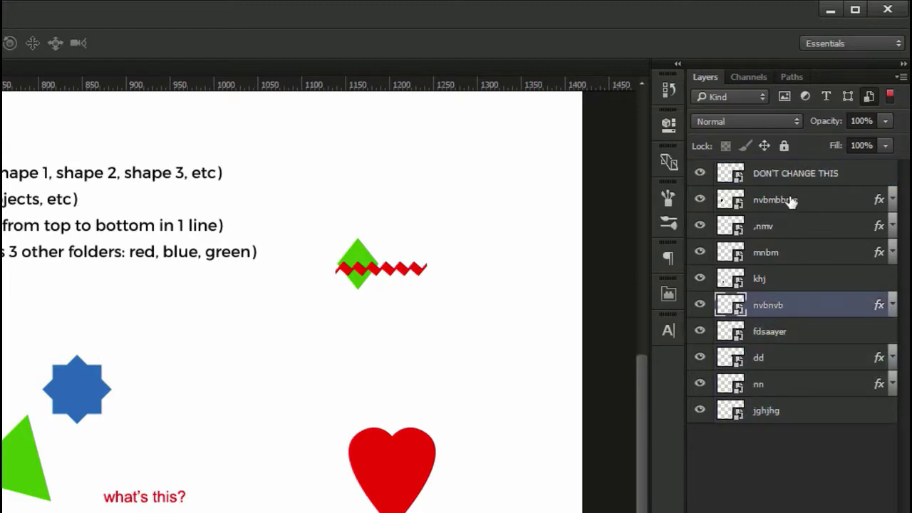
left_click(782, 200, "shift")
- Rename the nvbmbbmn layer as smart object 1
left_click(774, 203)
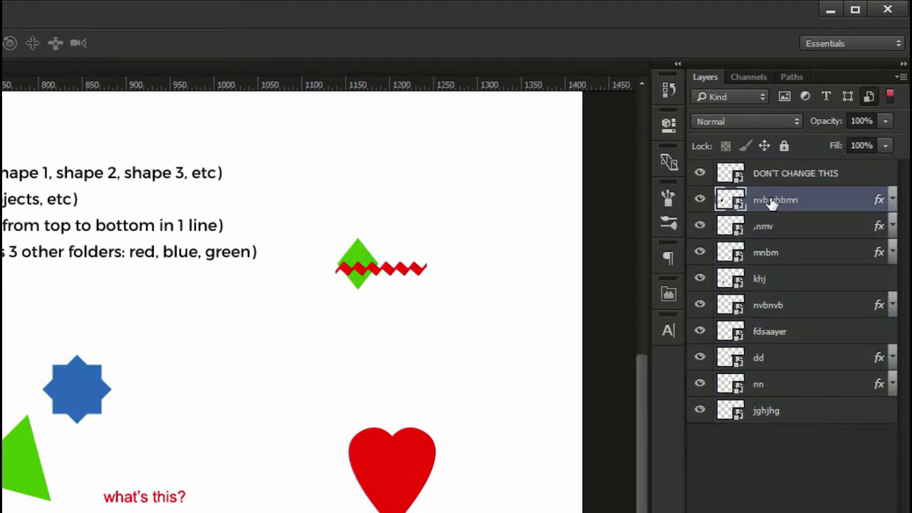
double_click(772, 201)
type("smart object")
key("shift+Left")
key("shift+Left")
key("shift+Left")
key("shift+Left")
key("shift+Left")
key("shift+Left")
key("shift+Left")
key("shift+Left")
key("shift+Left")
key("shift+Left")
left_click(816, 204)
type("1")
- Rename the ,nmv, mnbm and khj layers as smart object 2, smart object 3 and smart object 4
double_click(769, 228)
type("smart object 2")
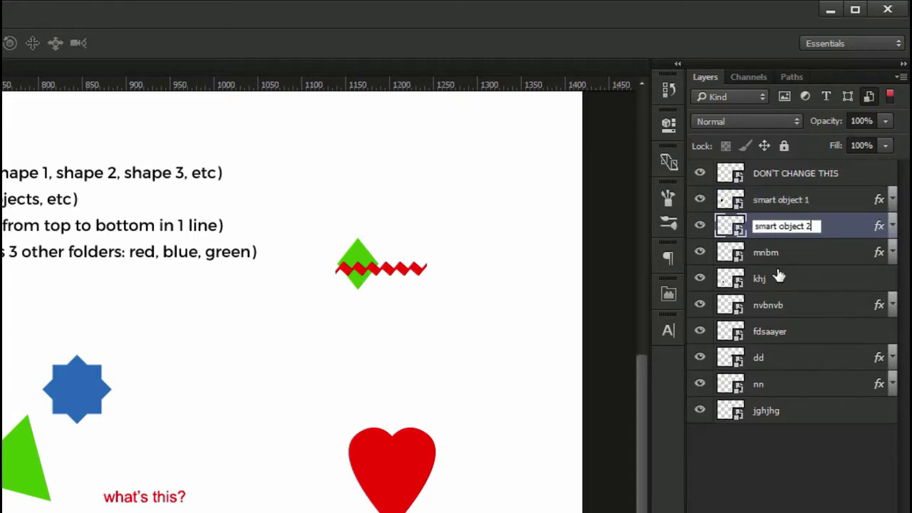
double_click(767, 254)
type("smart object 3")
double_click(765, 280)
type("smart object 4")
- Rename the nvbnvb, fdsaayer and dd layers as smart object 5, smart object 6 and smart object 7
key("Tab")
type("smart object 5")
key("Tab")
type("smart object ")
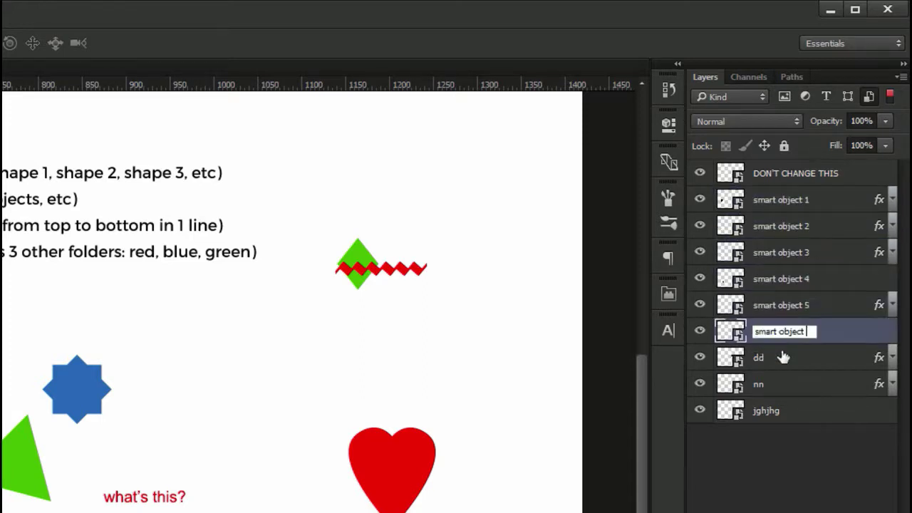
type("6")
key("Tab")
type("smart object 7")
key("Return")
- Rename the nn and jghjhg layers as smart object 8 and smart object 9
double_click(760, 385)
type("smart object 8")
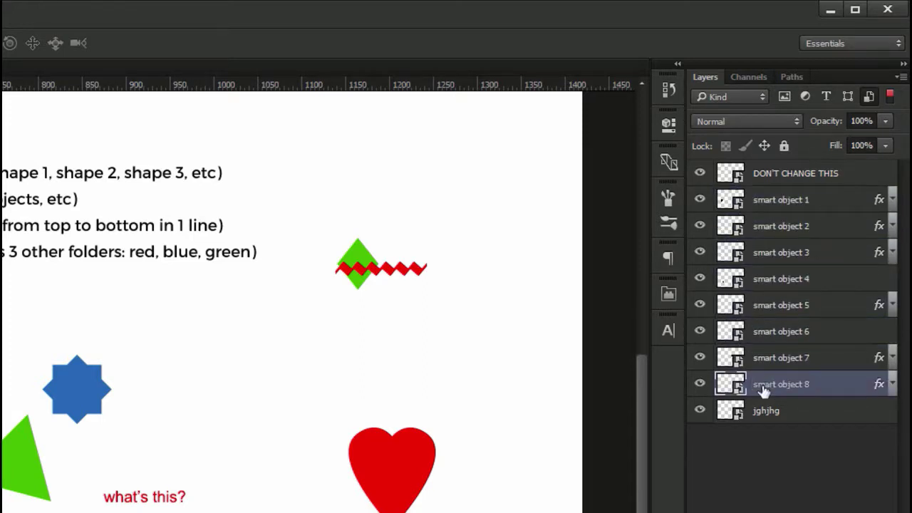
double_click(767, 411)
type("smart object 9")
key("Return")
- Filter the list to shape layers and rename fsfds and cvxbc as shape layer 1 and shape layer 2
left_click(847, 96)
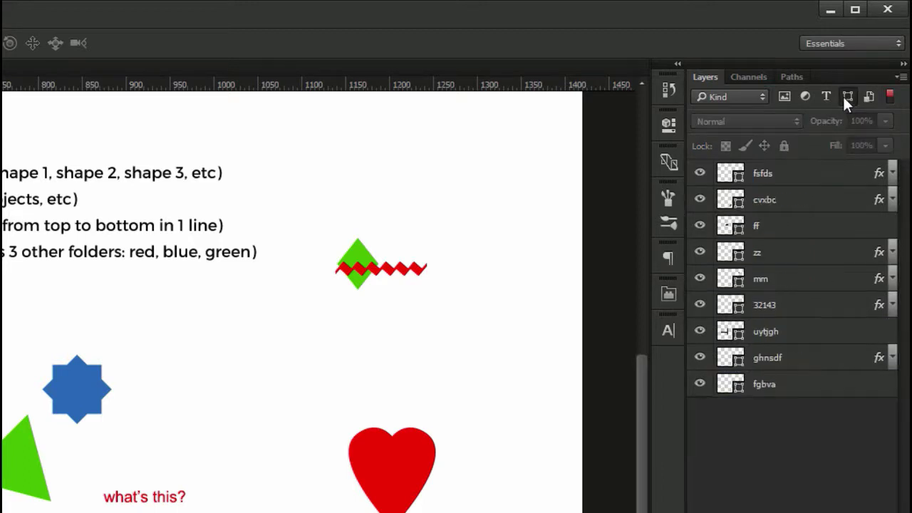
double_click(760, 174)
type("shape layer 1")
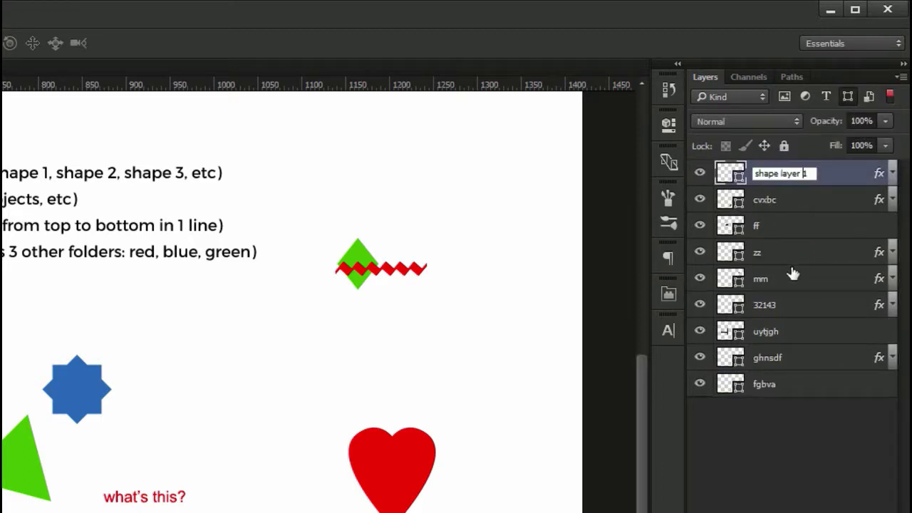
key("Left")
key("ctrl+shift+Left")
key("ctrl+shift+Left")
key("ctrl+c")
key("Tab")
key("ctrl+v")
type("2")
- Rename the ff and zz layers as shape layer 3 and shape layer 4
key("Tab")
key("ctrl+v")
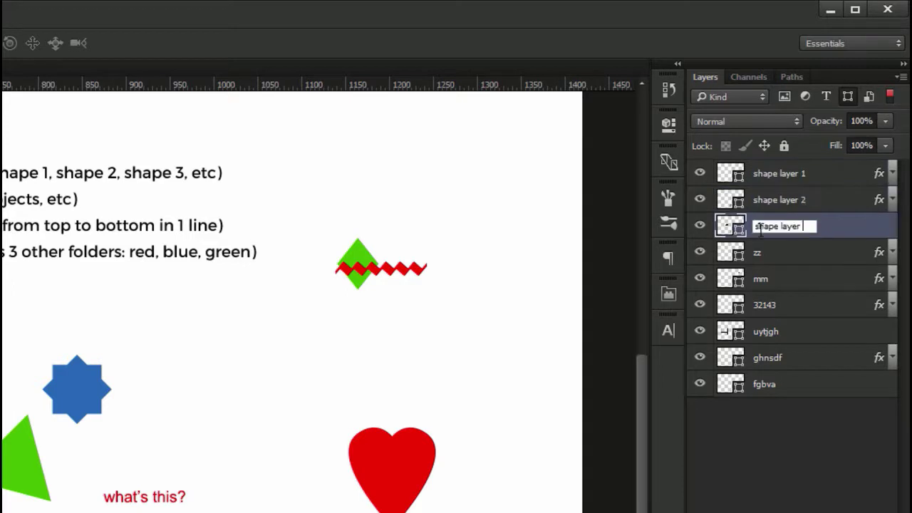
type("3")
key("Tab")
key("ctrl+v")
type("4")
key("Return")
- Rename the mm and 32143 layers as shape layer 5 and shape layer 6
double_click(760, 279)
key("ctrl+v")
type("5")
key("Tab")
key("ctrl+v")
type("6")
key("Return")
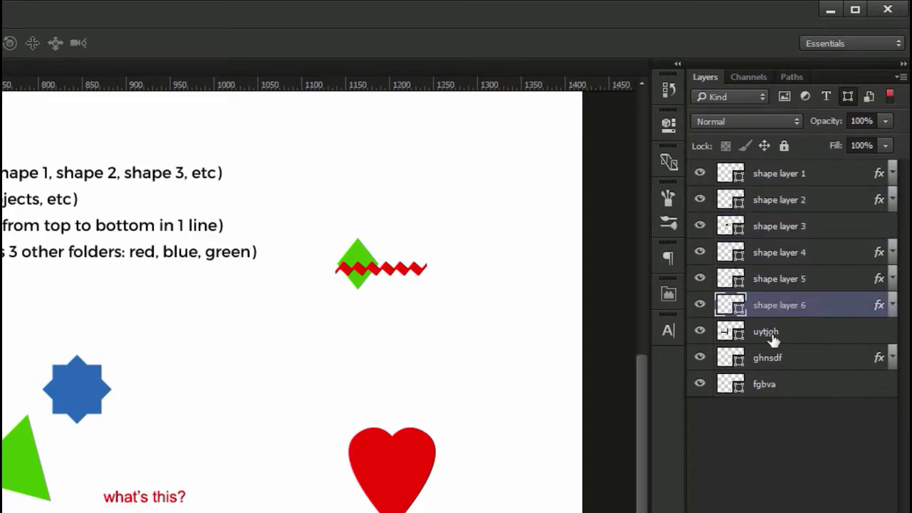
- Rename the uytjgh, ghnsdf and fgbva layers as shape layer 7, shape layer 8 and shape layer 9
double_click(766, 331)
key("ctrl+v")
type("7")
double_click(768, 358)
key("ctrl+v")
type("8")
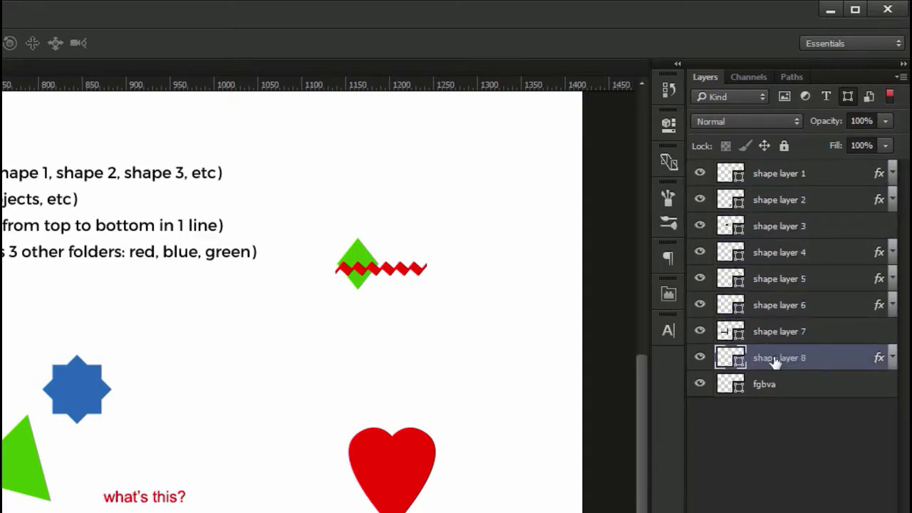
double_click(765, 384)
key("ctrl+v")
type("9")
key("Return")
- Filter the list to text layers and rename the topmost one as text layer 1, copying the base name for reuse
left_click(847, 96)
left_click(825, 96)
double_click(770, 173)
type("text laye")
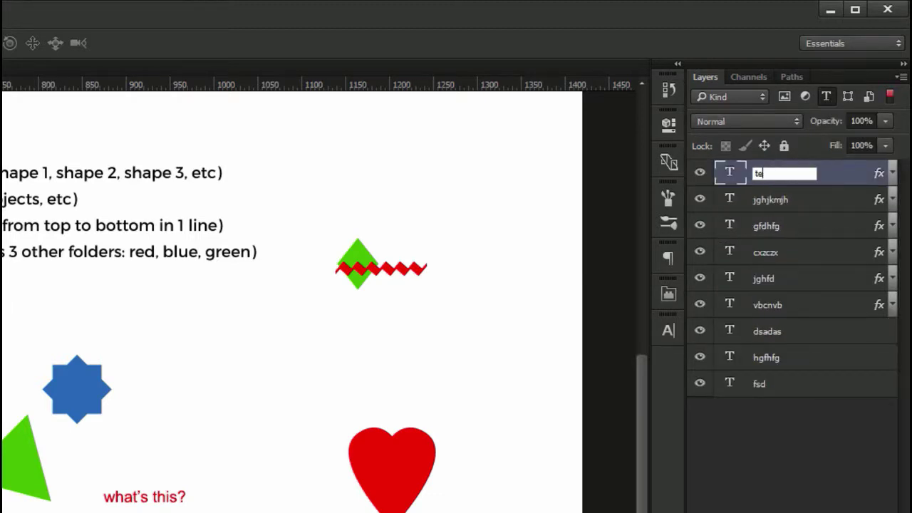
key("shift+Left")
key("shift+Left")
key("shift+Left")
key("shift+Left")
key("shift+Left")
key("shift+Left")
key("shift+Left")
key("shift+Left")
key("shift+Left")
key("shift+Left")
key("ctrl+c")
key("Right")
type("1")
key("Return")
- Rename the jghjkmjh and gfdhfg layers as text layer 2 and text layer 3
double_click(776, 203)
key("ctrl+v")
type("2")
key("Return")
double_click(773, 226)
key("ctrl+v")
type("3")
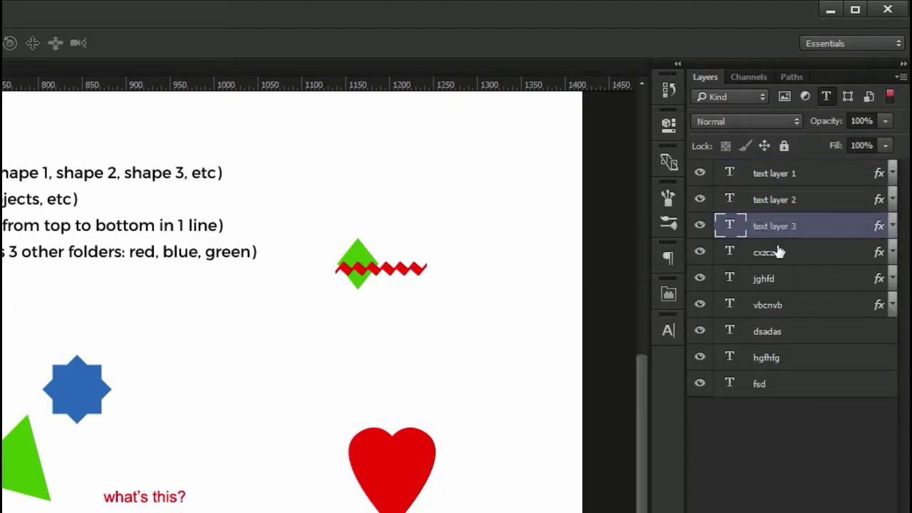
key("Return")
- Rename the cxzczx and jghfd layers as text layer 4 and text layer 5
double_click(766, 252)
key("ctrl+v")
type("4")
key("Return")
double_click(766, 278)
key("ctrl+v")
key("5")
key("Return")
- Rename the vbcnvb and dsadas layers as text layer 6 and text layer 7
double_click(768, 305)
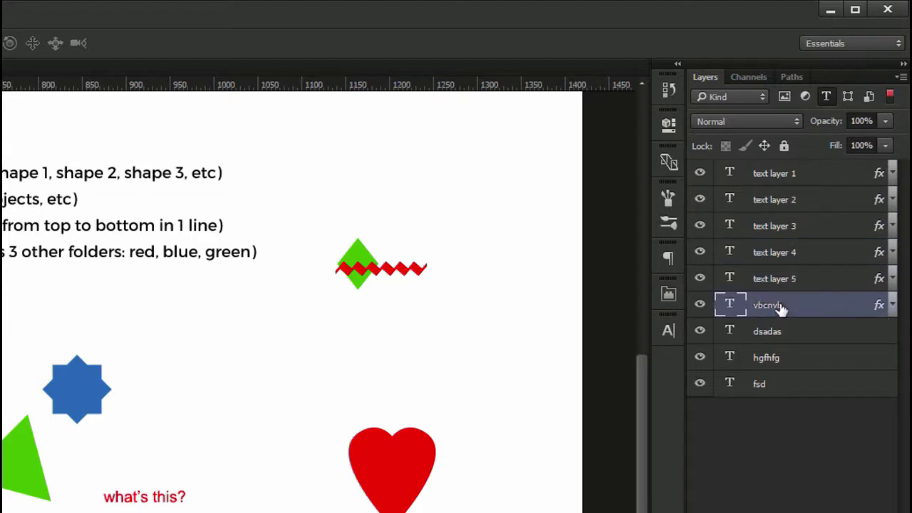
key("ctrl+v")
key("6")
key("Return")
double_click(764, 331)
key("ctrl+v")
key("7")
key("Return")
- Rename the hgfhfg and fsd layers as text layer 8 and text layer 9
double_click(770, 358)
key("ctrl+v")
key("8")
key("Return")
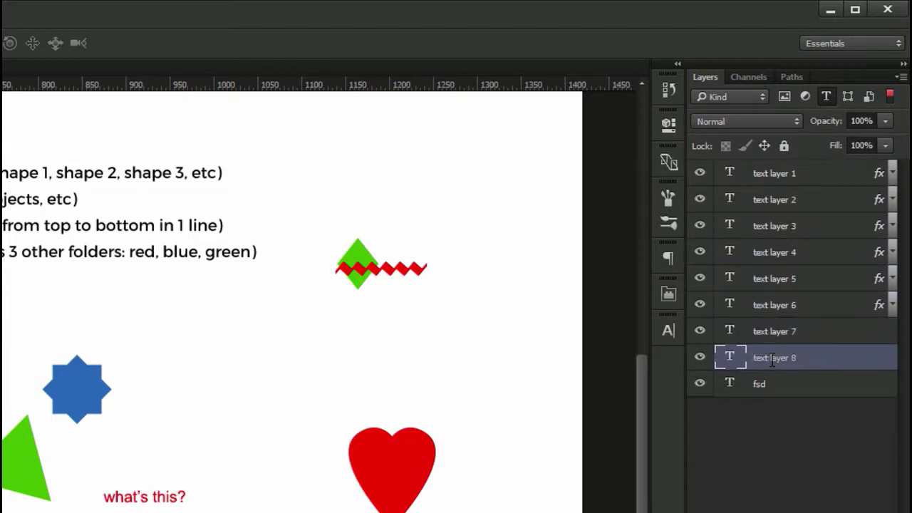
double_click(761, 384)
key("ctrl+v")
key("9")
key("Return")
- Filter the list to pixel layers and rename the topmost two as raster layer 1 and raster layer 2
left_click(805, 96)
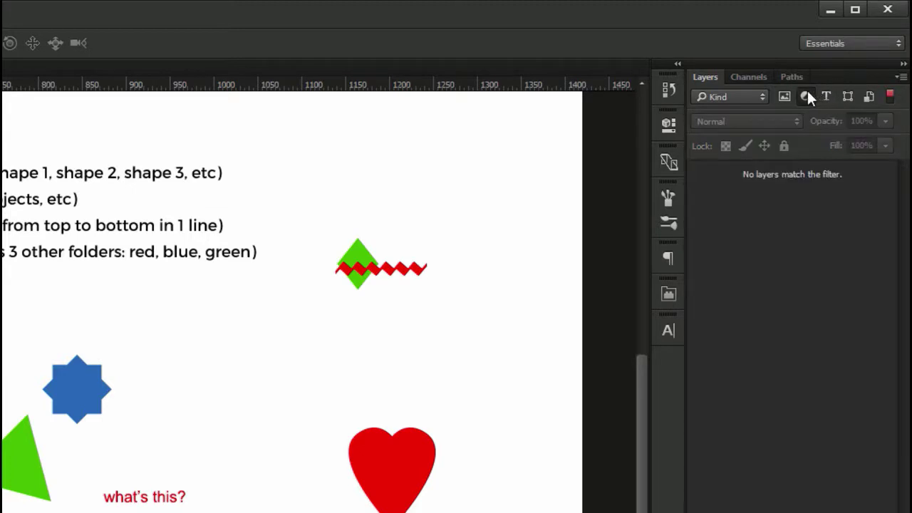
left_click(785, 97)
double_click(766, 173)
type("raster layer ")
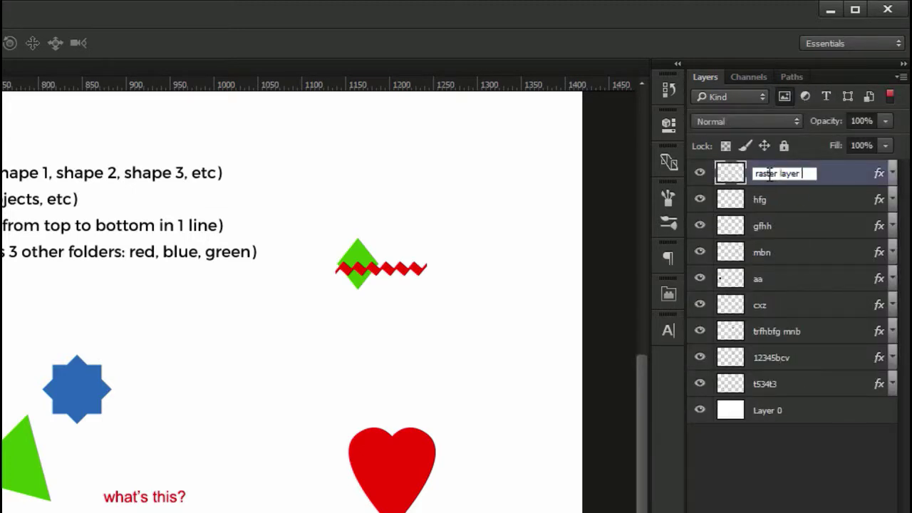
type("1")
key("Return")
double_click(764, 200)
type("raster layer 2")
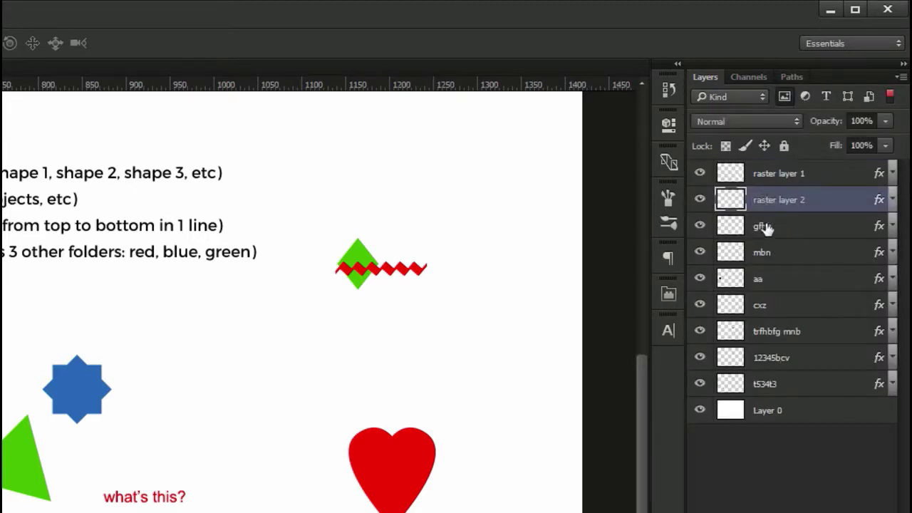
- Rename the gfhh and mbn layers as raster layer 3 and raster layer 4
double_click(766, 225)
type("raster layer 3")
key("Return")
double_click(762, 252)
type("raster layer 4")
- Rename the aa and cxz layers as raster layer 5 and raster layer 6
double_click(758, 279)
type("raster layer 5")
double_click(759, 305)
type("raster layer 6")
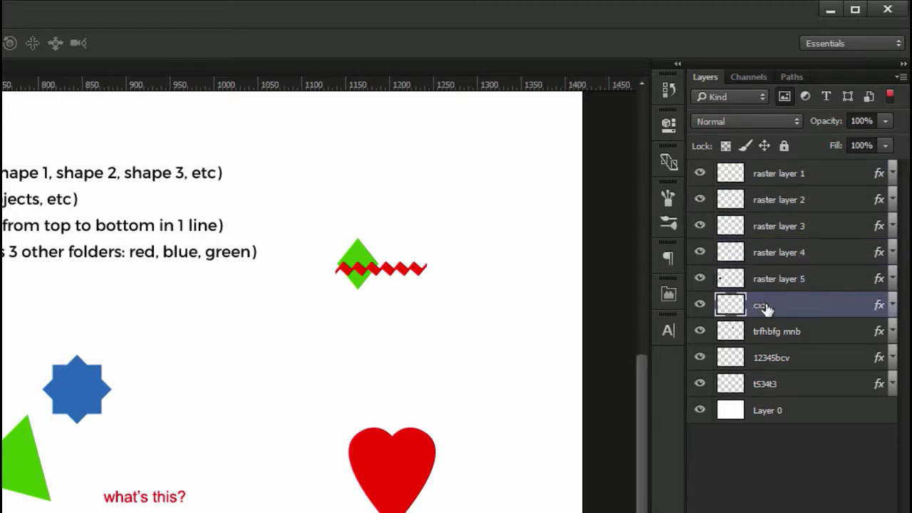
key("Return")
- Rename the trfhbfg mnb, 12345bcv and t534t3 layers as raster layer 7, raster layer 8 and raster layer 9, and clear the pixel filter
double_click(767, 324)
type("raster layer 7")
key("Return")
double_click(776, 358)
type("raster layer 8")
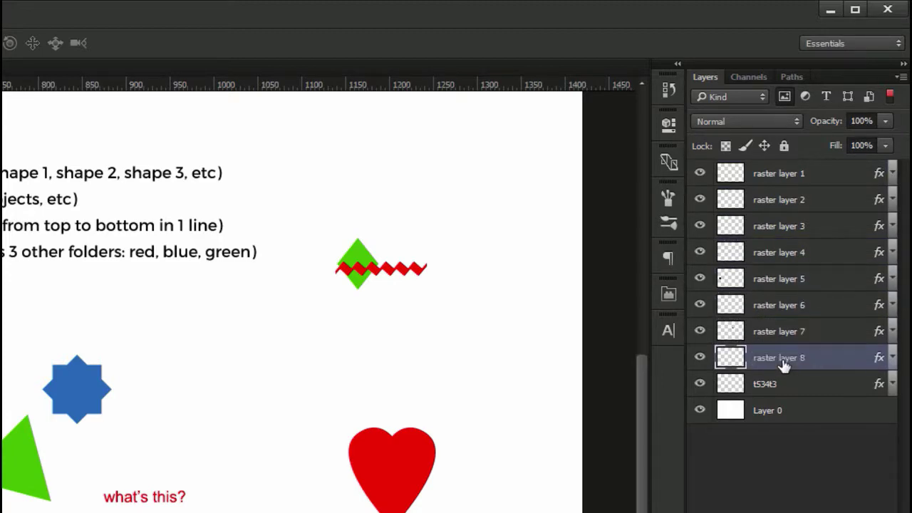
left_click(766, 388)
double_click(766, 388)
type("raster layer 9")
key("Return")
left_click(787, 100)
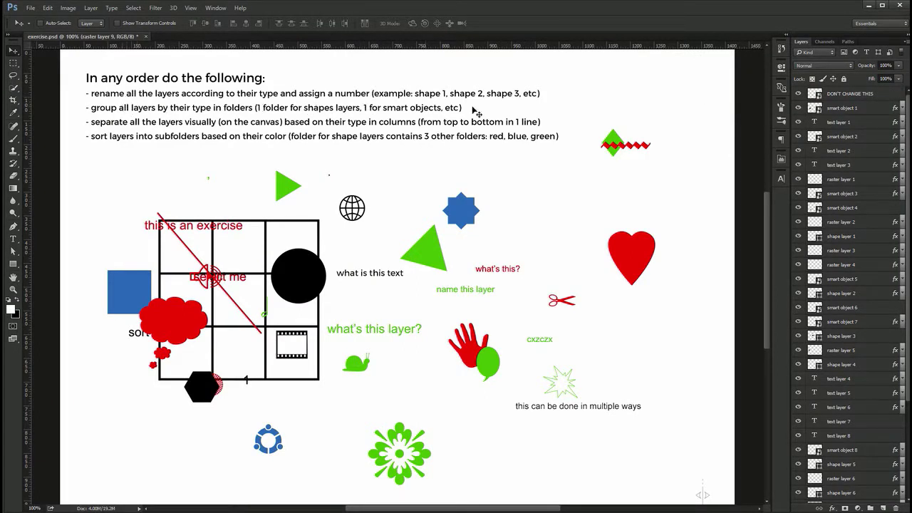
- Filter the list by layer type and group each type separately, leaving out DON'T CHANGE THIS and Layer 0
left_click(890, 53)
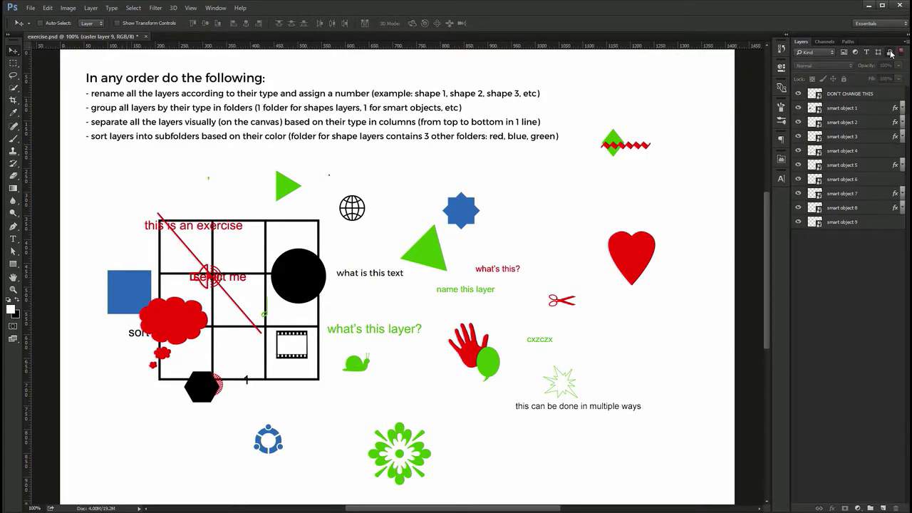
left_click(858, 106)
left_click(854, 222, "shift")
key("ctrl+g")
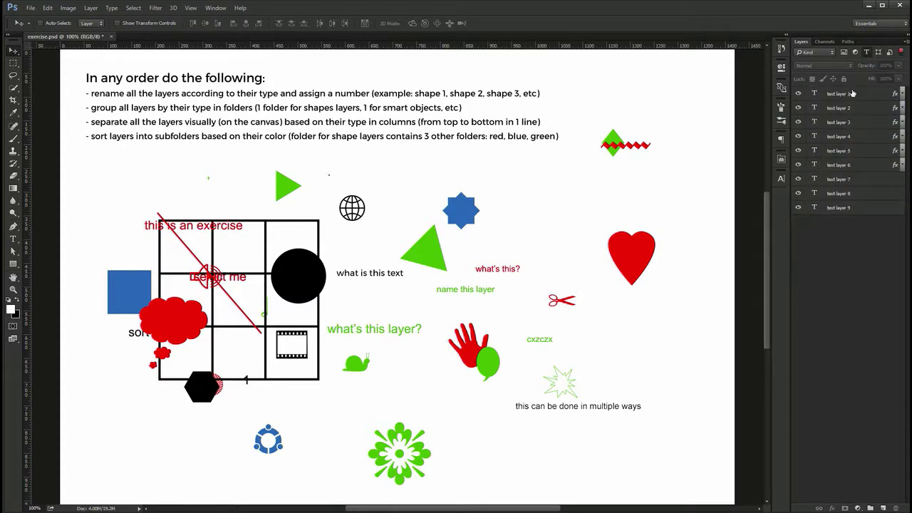
left_click(853, 93)
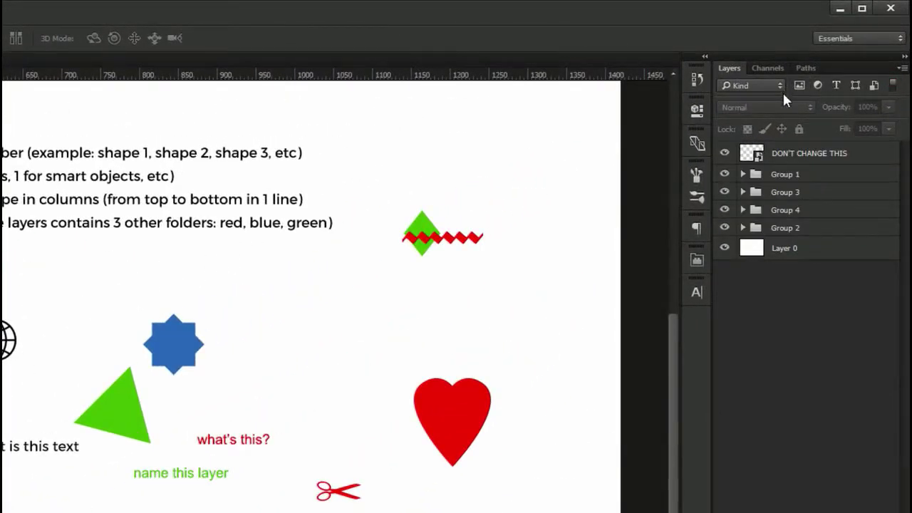
- Check the contents of Group 1 and rename the group as smart object
left_click(743, 173)
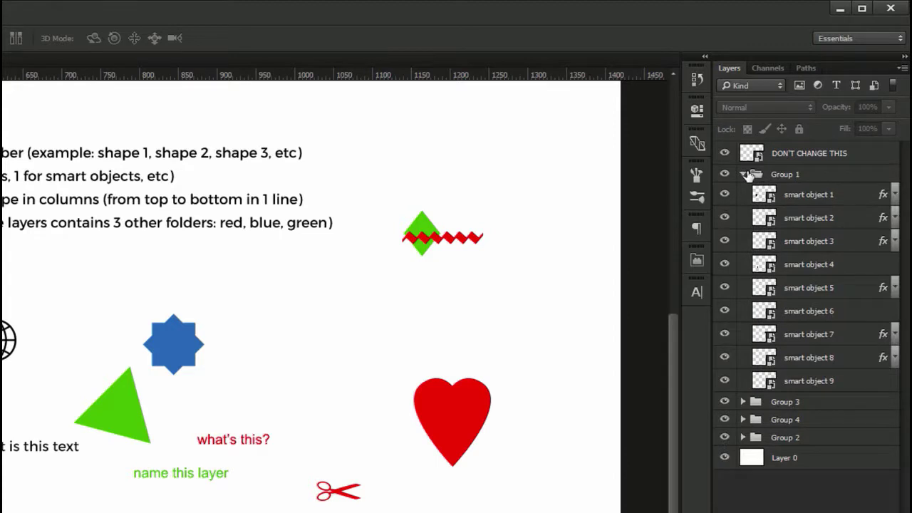
left_click(744, 174)
double_click(796, 174)
type("smart ob")
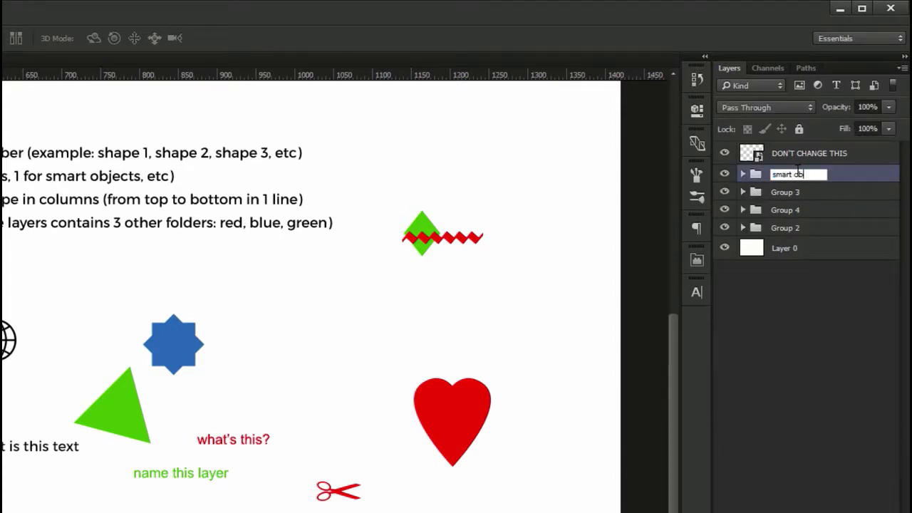
type("ject")
key("Return")
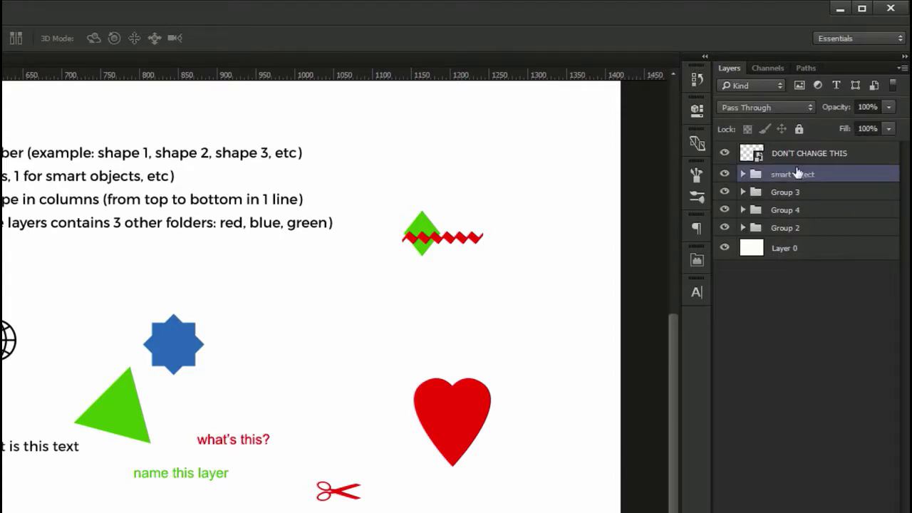
- Check the contents of Group 3 and Group 4, and rename them as text and raster
left_click(744, 192)
left_click(744, 192)
double_click(784, 193)
type("text")
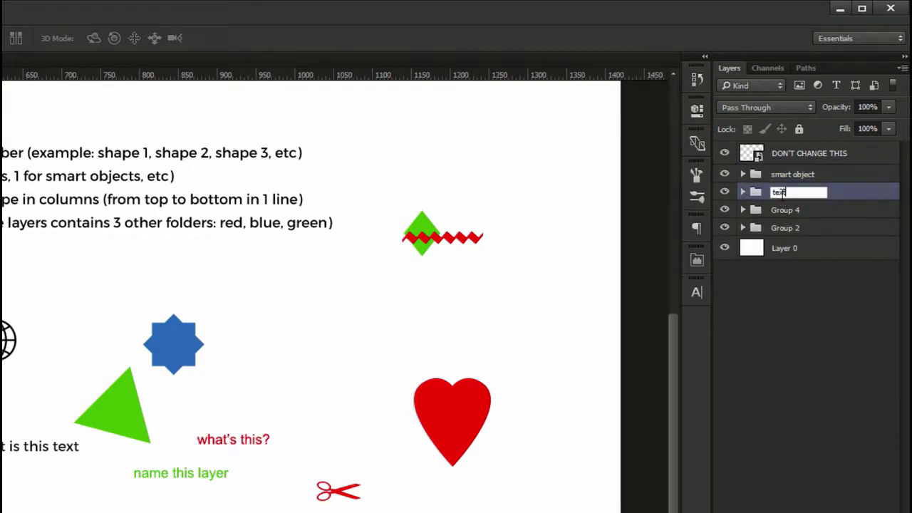
key("Return")
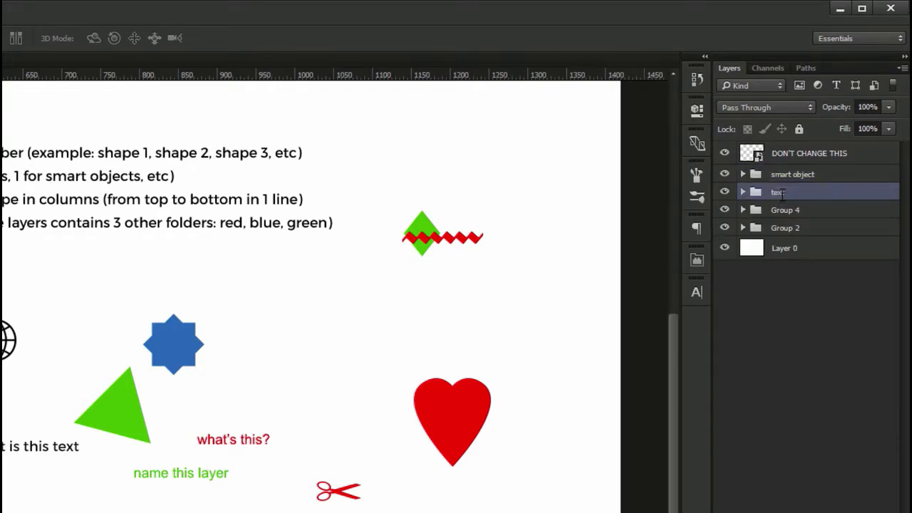
left_click(743, 210)
left_click(743, 210)
double_click(784, 210)
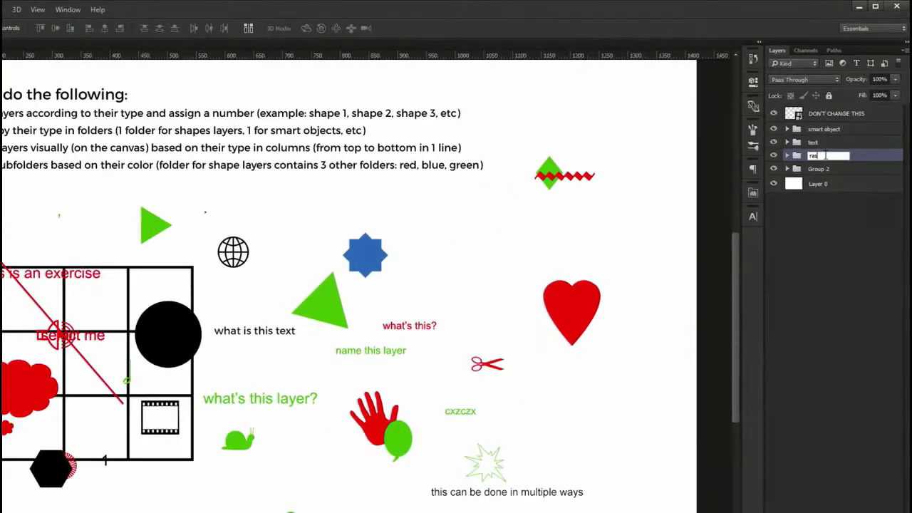
type("raster")
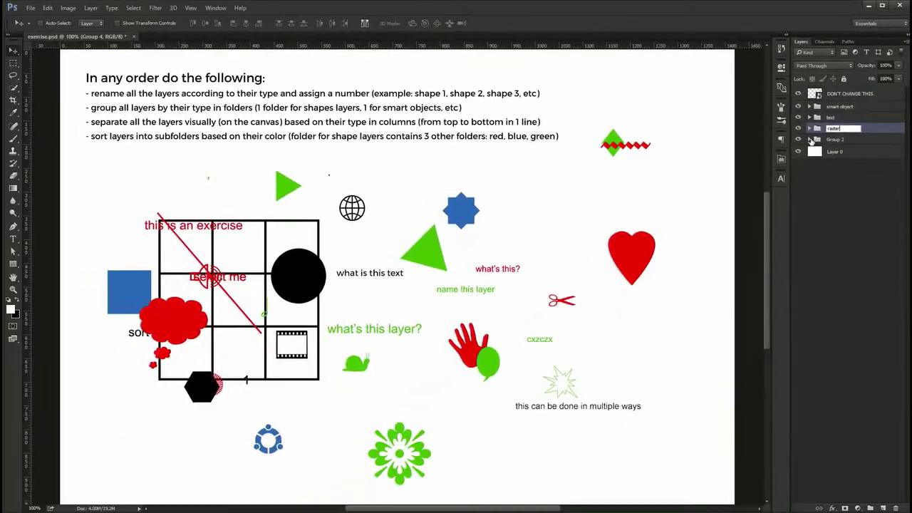
- Check the contents of Group 2, rename the group as shapes and clear the layer selection
left_click(811, 139)
left_click(810, 140)
double_click(835, 140)
type("s")
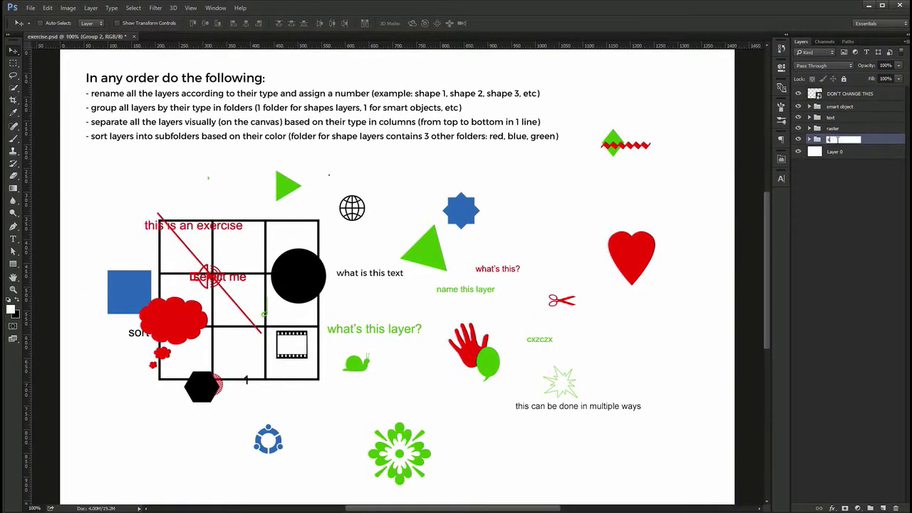
type("hapes")
key("Return")
left_click(835, 187)
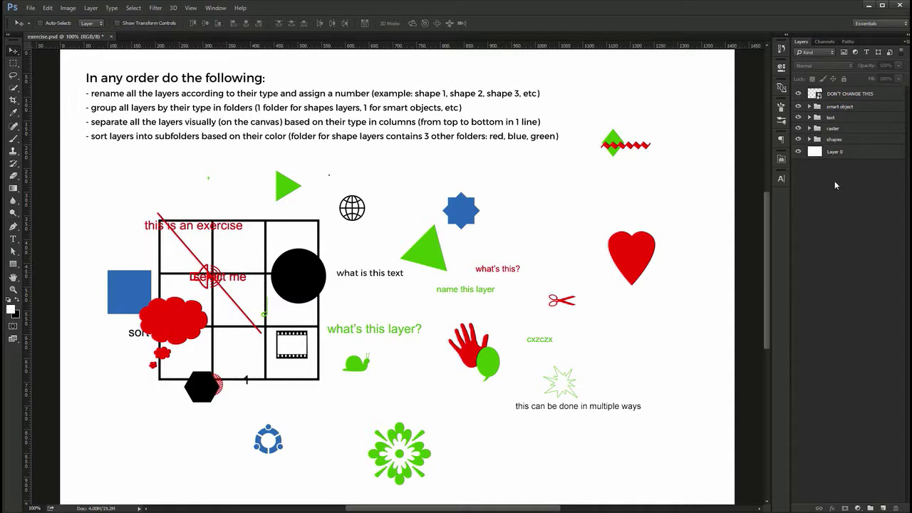
- Expand the smart object group, nudge the blue square up and left, and move the black hexagon below the grid's lower-left corner
left_click(817, 106)
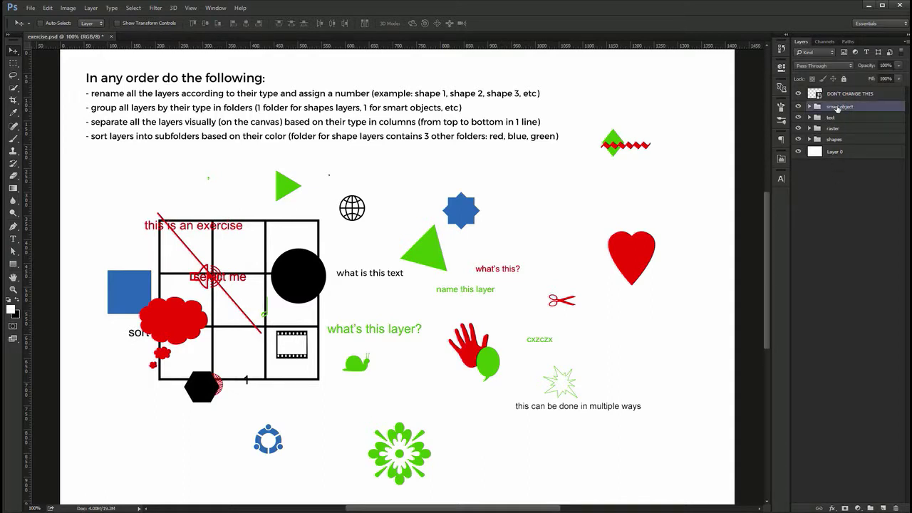
left_click(810, 106)
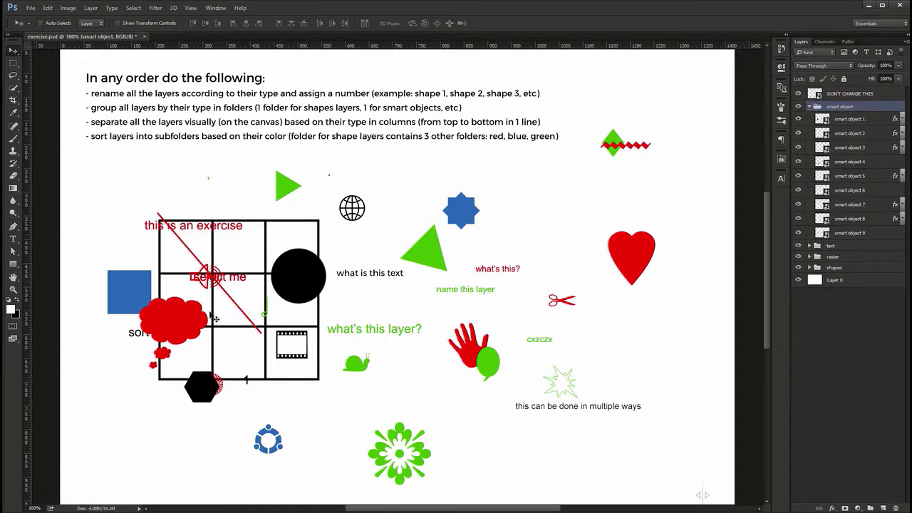
left_click_drag(128, 292, 124, 289)
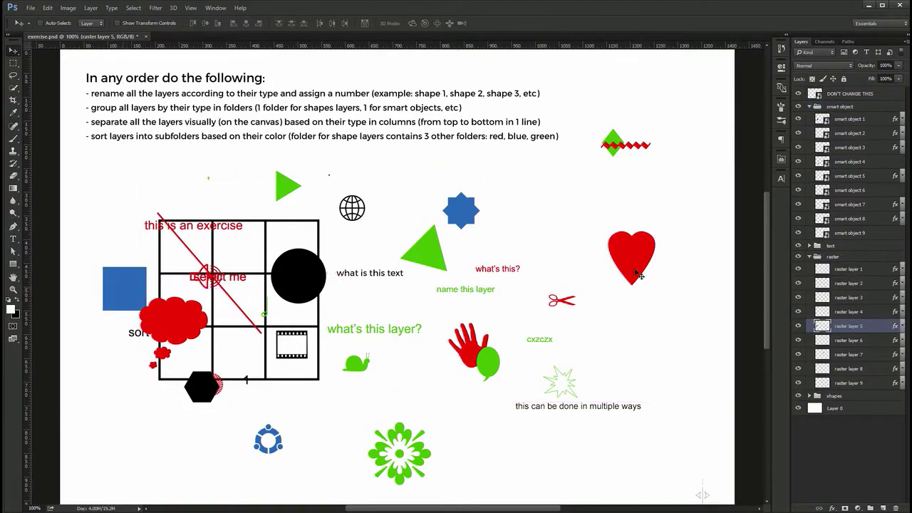
left_click(811, 257)
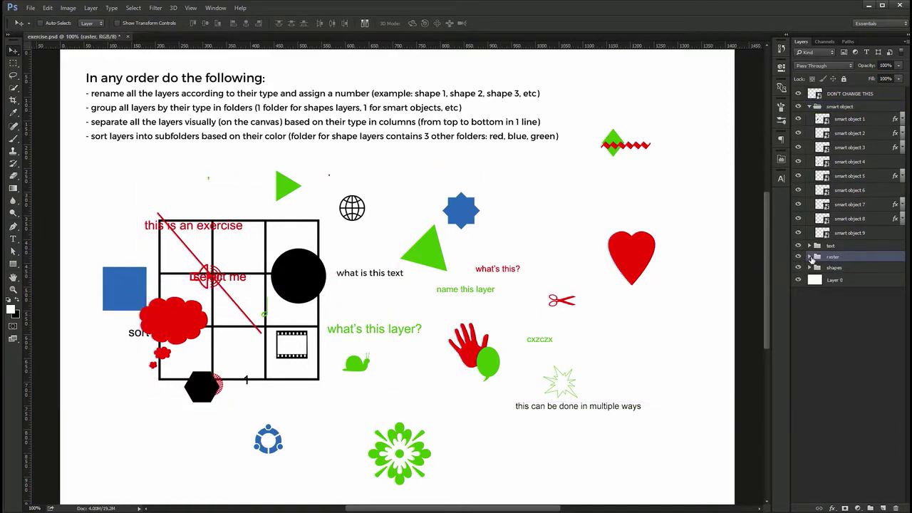
left_click_drag(215, 385, 176, 406)
- Move the red thought cloud to the canvas's upper left and the numeral 1 to its lower left
left_click(850, 132)
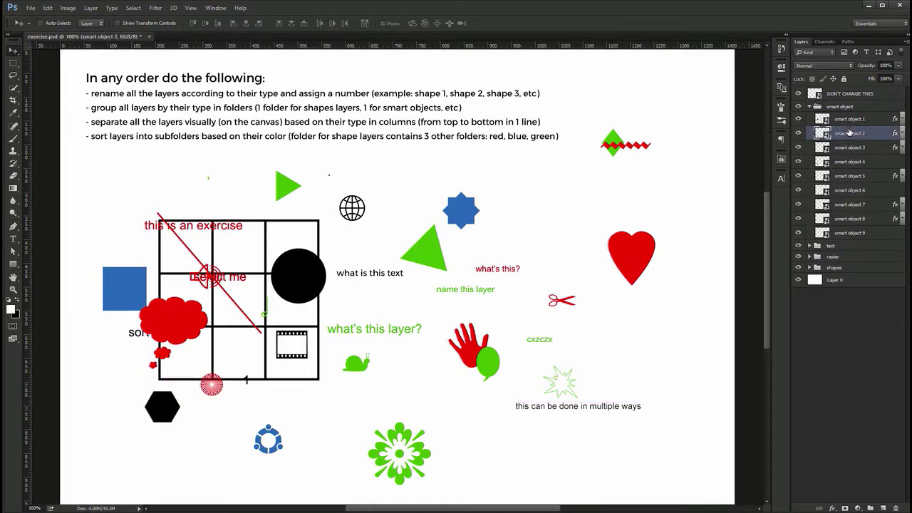
left_click(850, 120)
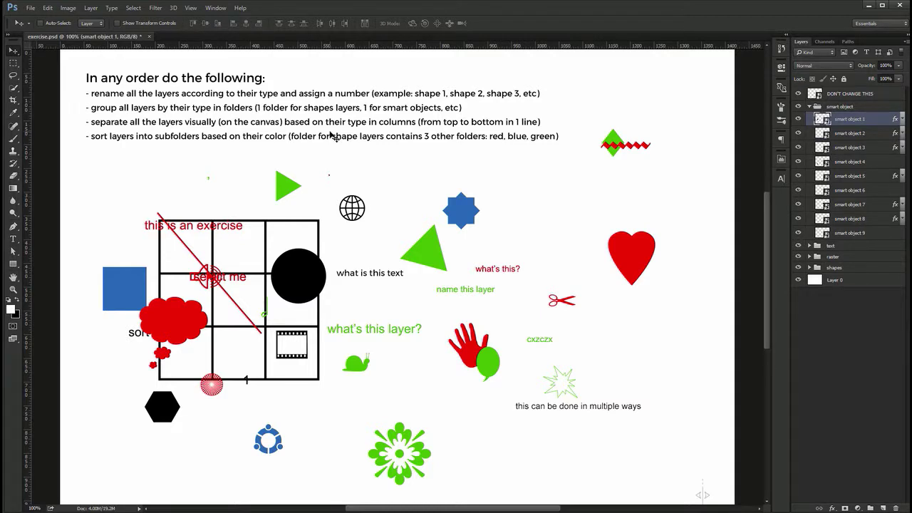
left_click_drag(234, 355, 183, 256)
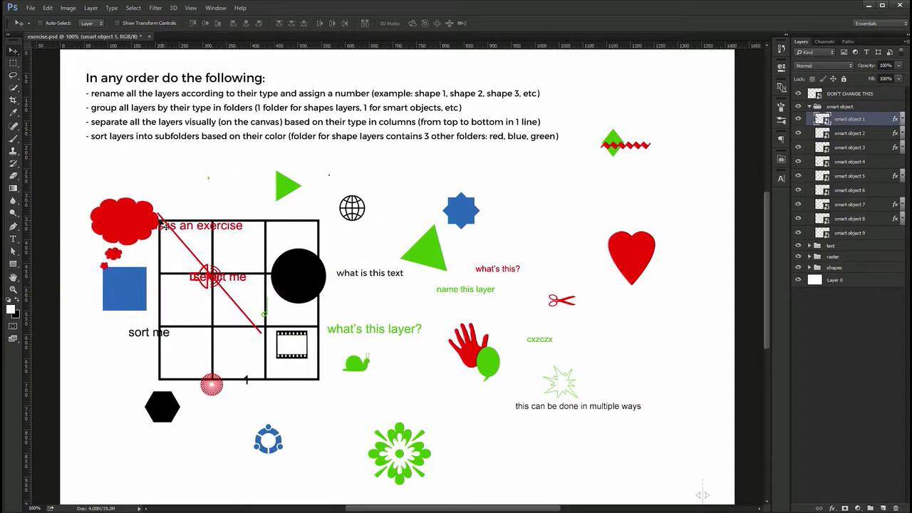
left_click_drag(164, 226, 169, 179)
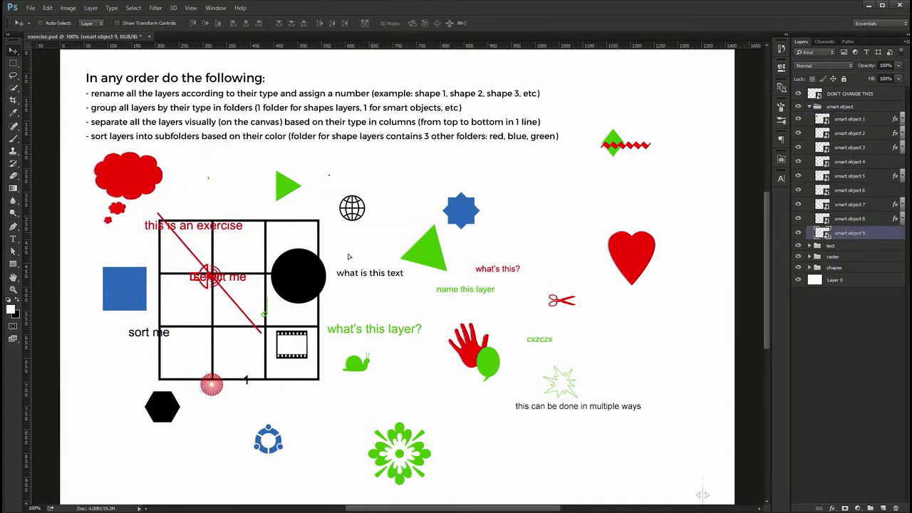
left_click_drag(349, 256, 226, 349)
- Arrange smart objects 1 to 9 as a left-aligned, vertically distributed column along the canvas's left margin, and collapse their group
left_click(851, 123, "shift")
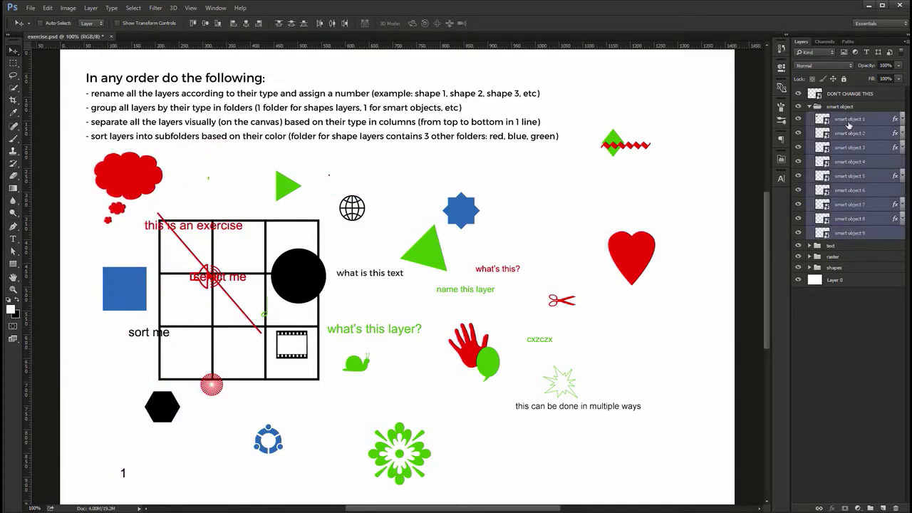
left_click(233, 24)
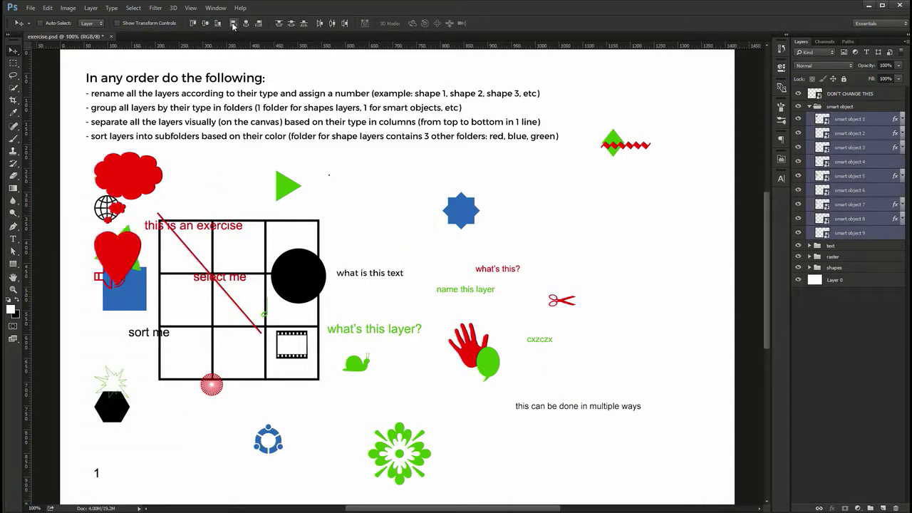
left_click(292, 24)
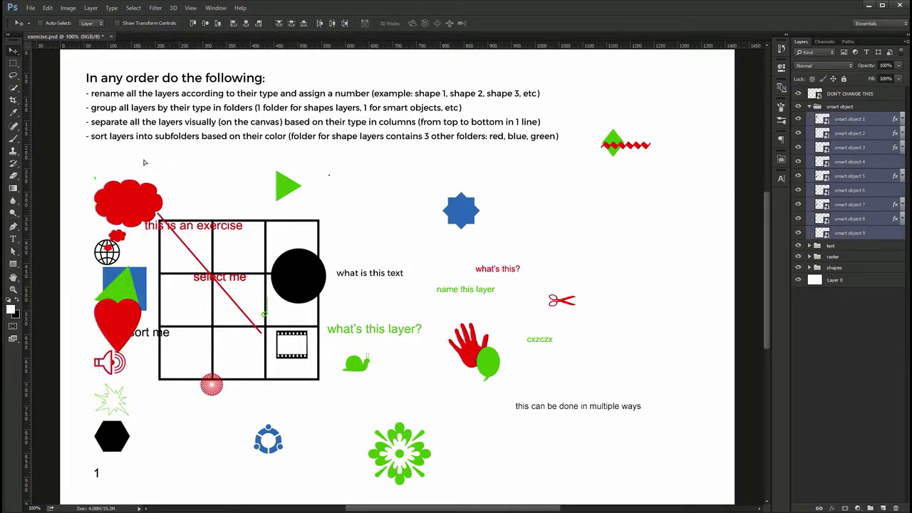
left_click_drag(158, 162, 150, 161)
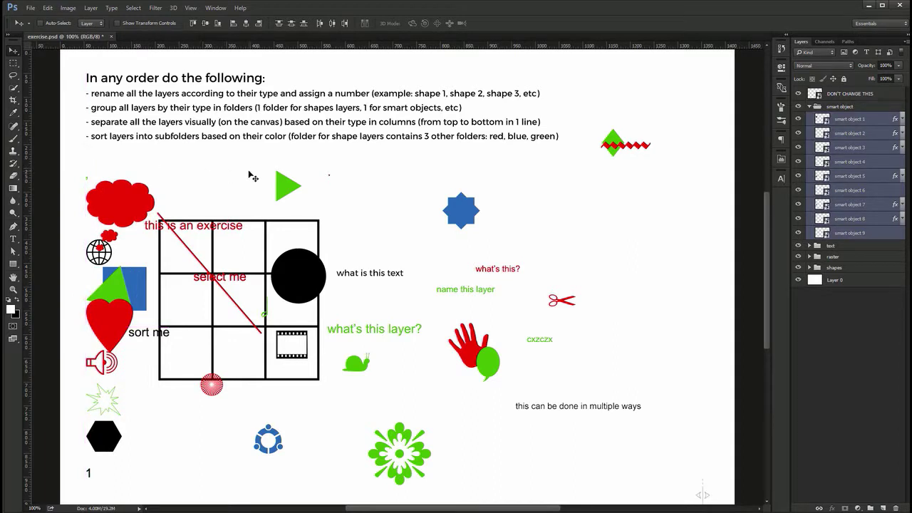
left_click(810, 107)
- Arrange text layers 1 to 9 as a left-aligned, vertically distributed column on the right side of the canvas
left_click(831, 118)
left_click(812, 118)
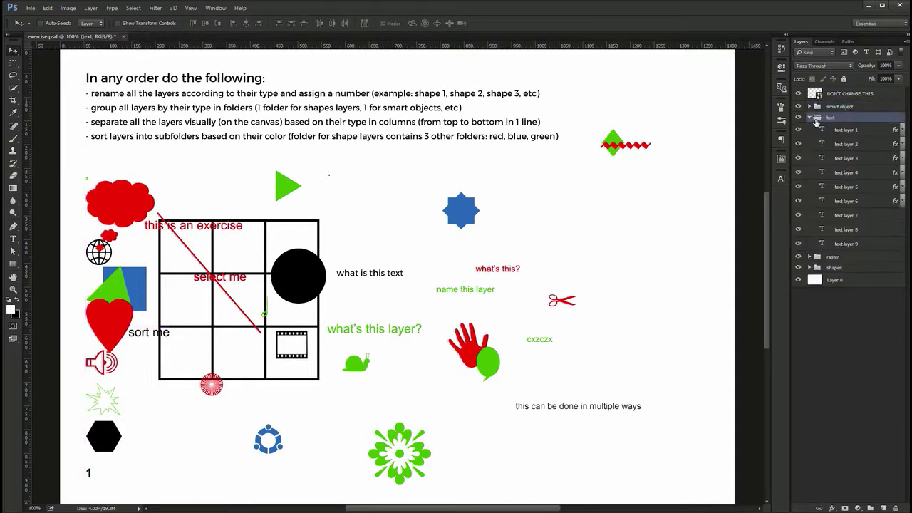
left_click(845, 129)
left_click(845, 244, "shift")
left_click_drag(142, 64, 226, 64)
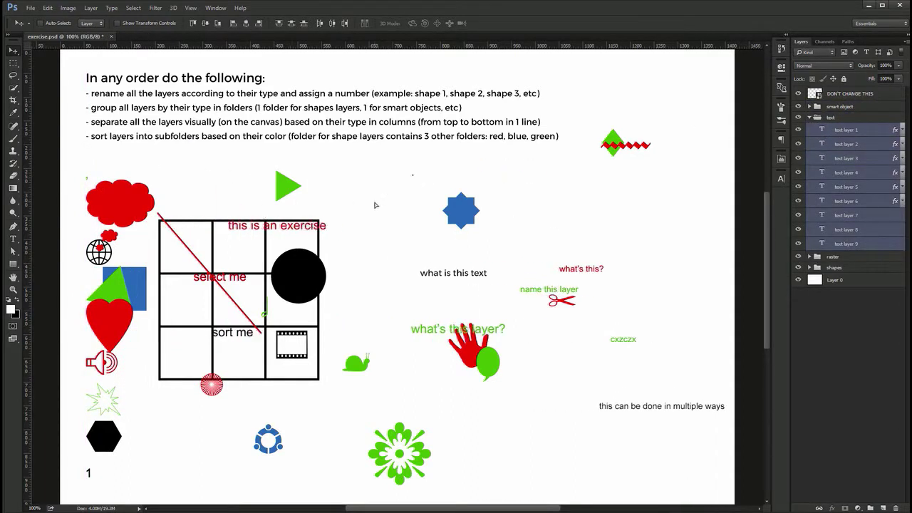
left_click(233, 25)
left_click(291, 25)
left_click_drag(238, 261, 622, 254)
left_click(809, 117)
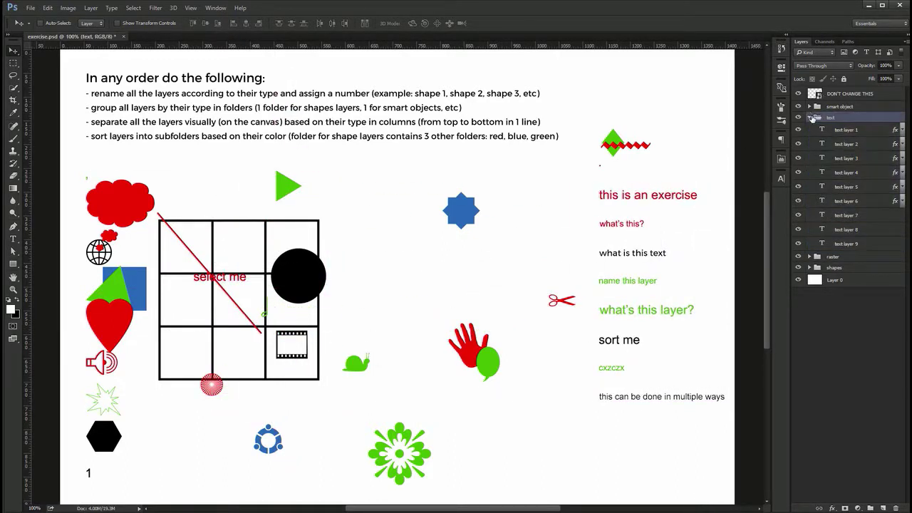
- Arrange raster layers 1 to 9 as a left-aligned, vertically distributed column just beside the text column, and collapse their group
left_click(809, 128)
left_click(848, 141)
left_click(847, 254, "shift")
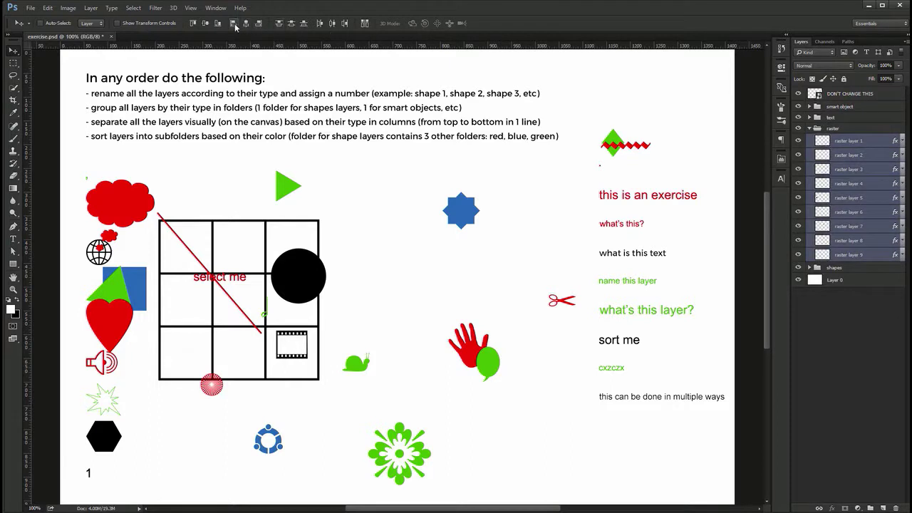
left_click(233, 24)
left_click(291, 24)
left_click_drag(116, 285, 514, 285)
left_click(809, 128)
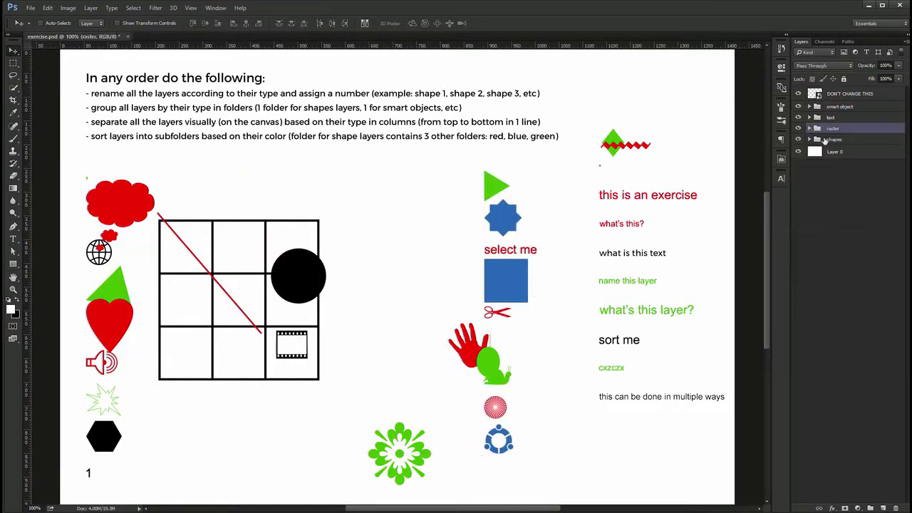
- Arrange shape layers 1 to 9 as a left-aligned, vertically distributed column between the smart object and raster columns, and collapse their group
left_click(809, 139)
left_click(848, 151)
left_click(848, 265, "shift")
left_click(233, 24)
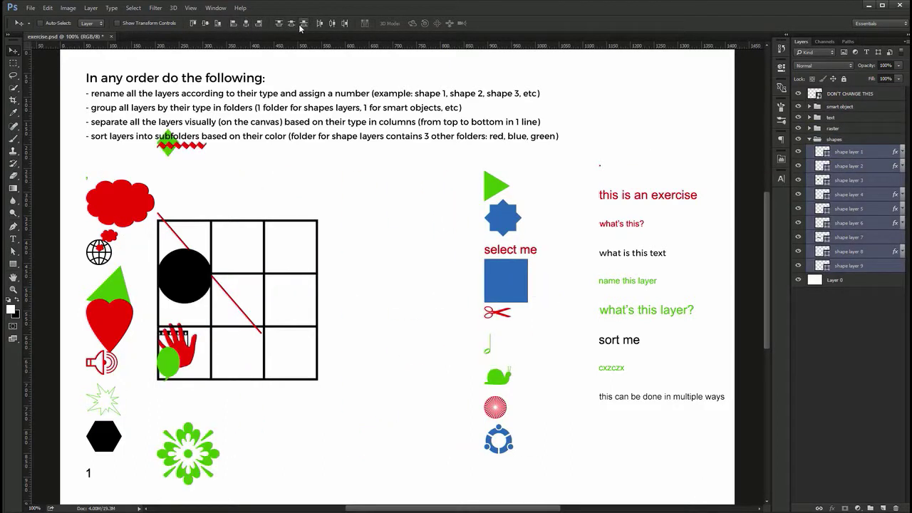
left_click(291, 24)
left_click_drag(185, 299, 264, 299)
left_click(811, 141)
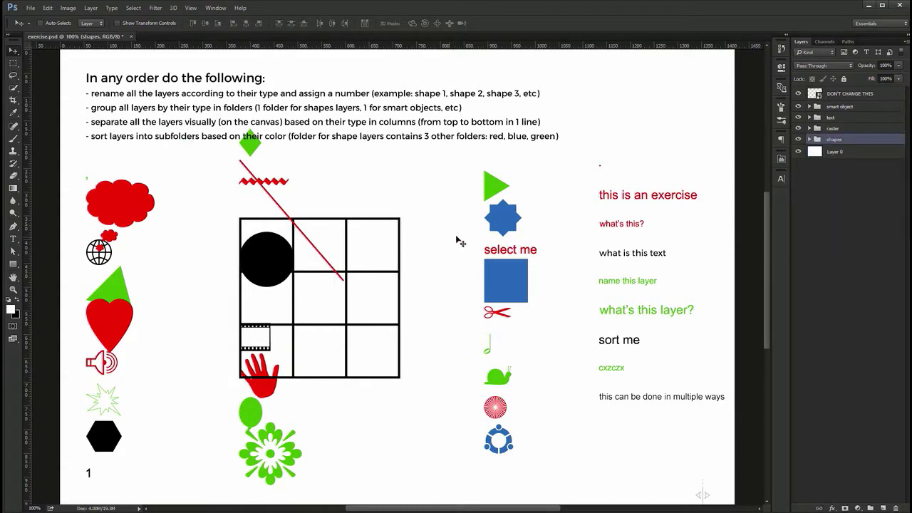
- Lock Layer 0, select the red thought cloud, and inspect the tiny green mark above it up close
left_click(623, 196, "ctrl")
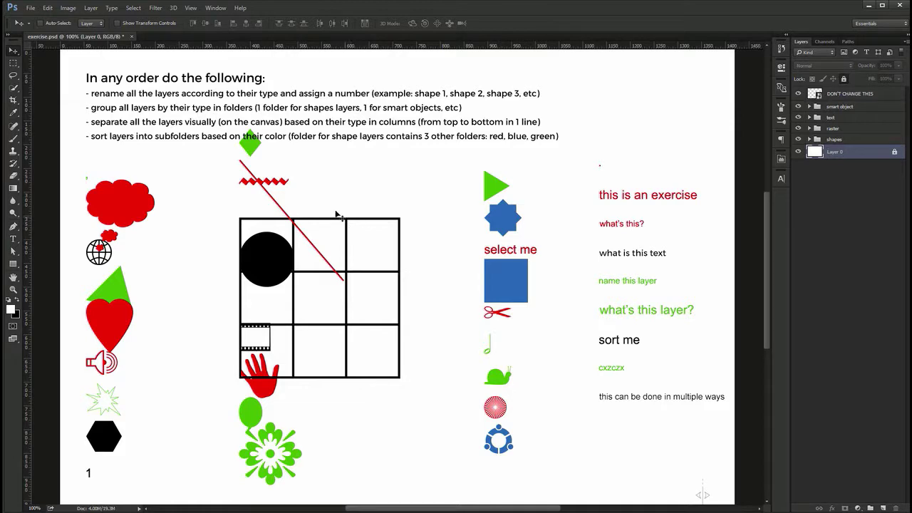
left_click(141, 205, "ctrl")
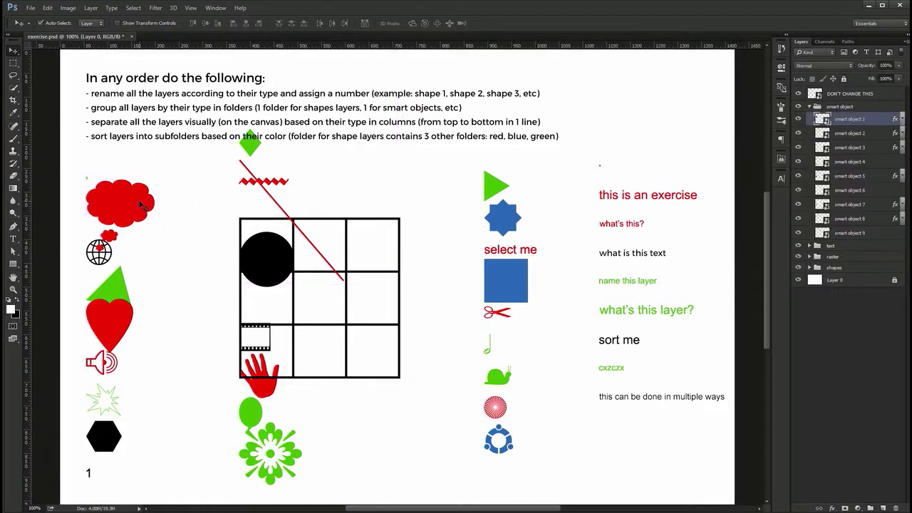
scroll(86, 179, "up", 10)
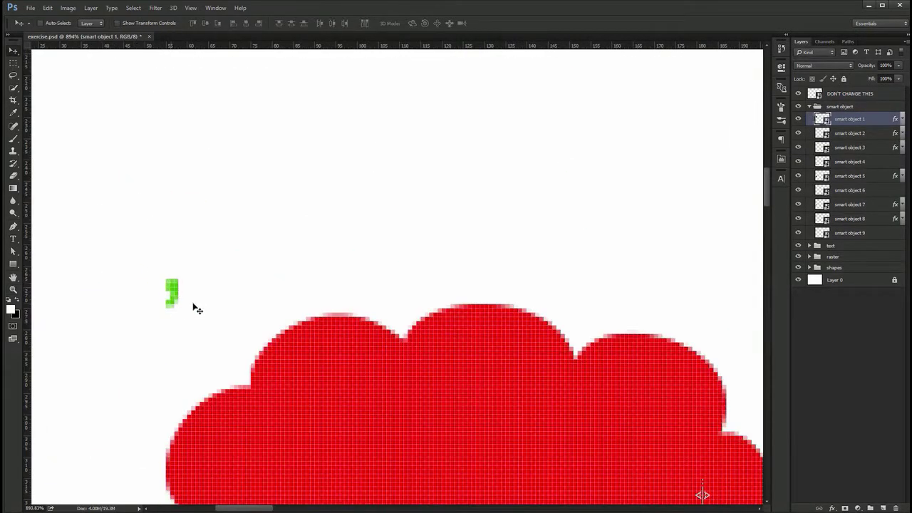
key("ctrl+0")
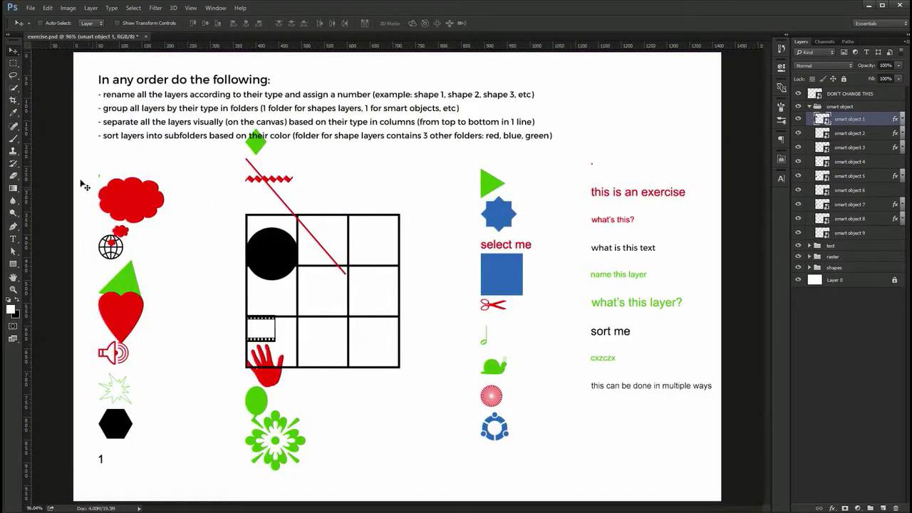
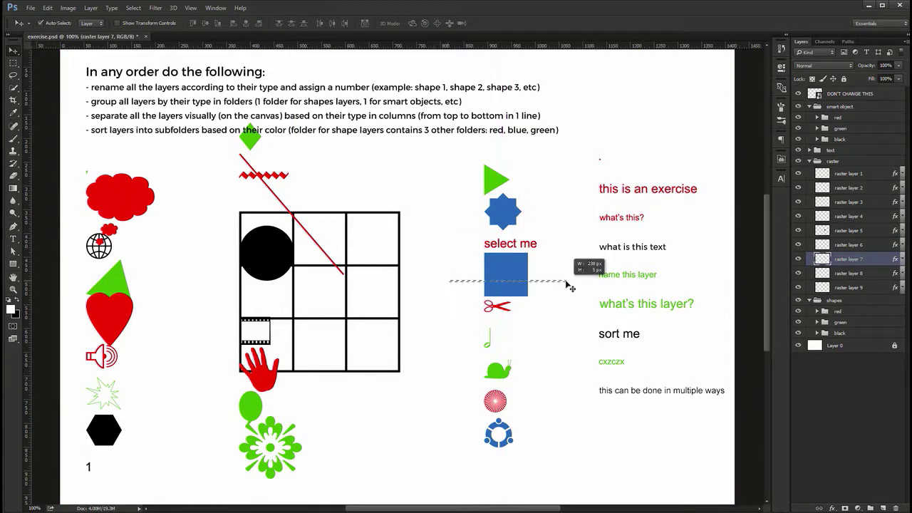
- Group the blue raster layers (star, square and ring emblem) into a subfolder named blue inside the raster group
left_click(586, 268, "shift")
left_click(503, 427, "shift")
key("ctrl+g")
type("blue")
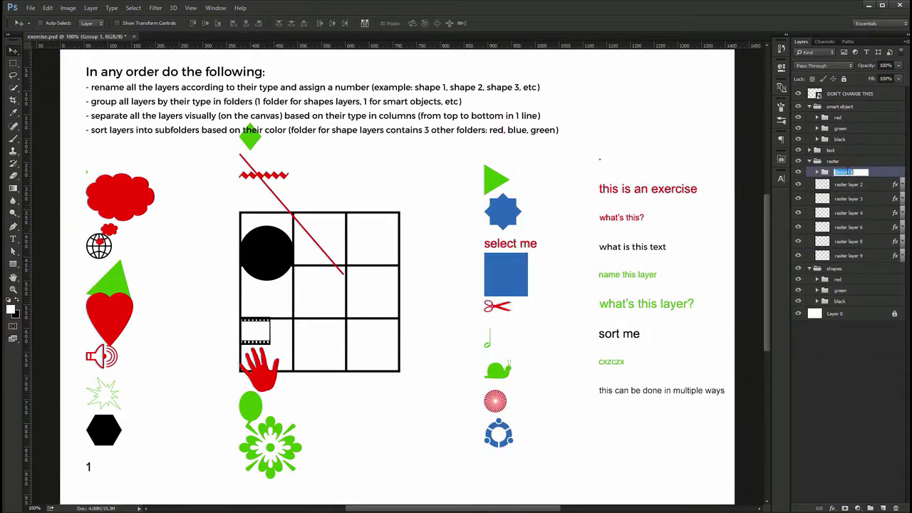
key("Return")
mouse_move(503, 285)
left_mouse_down()
mouse_move(526, 287)
mouse_move(503, 287)
left_mouse_up()
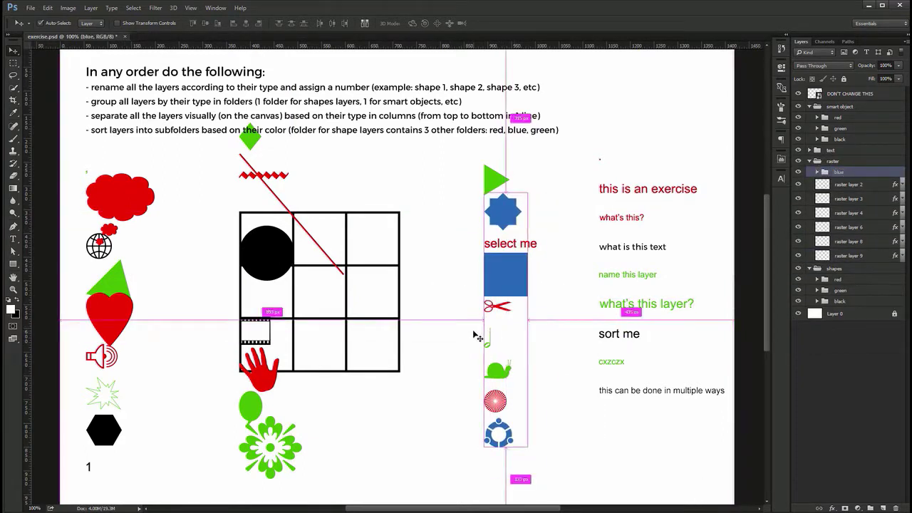
- Group the green raster layers (triangle, musical note and snail) into a subfolder named green inside the raster group
left_click(488, 341)
left_click(499, 371, "shift")
left_click(499, 183, "shift")
mouse_move(499, 184)
left_mouse_down()
mouse_move(511, 162)
mouse_move(499, 184)
left_mouse_up()
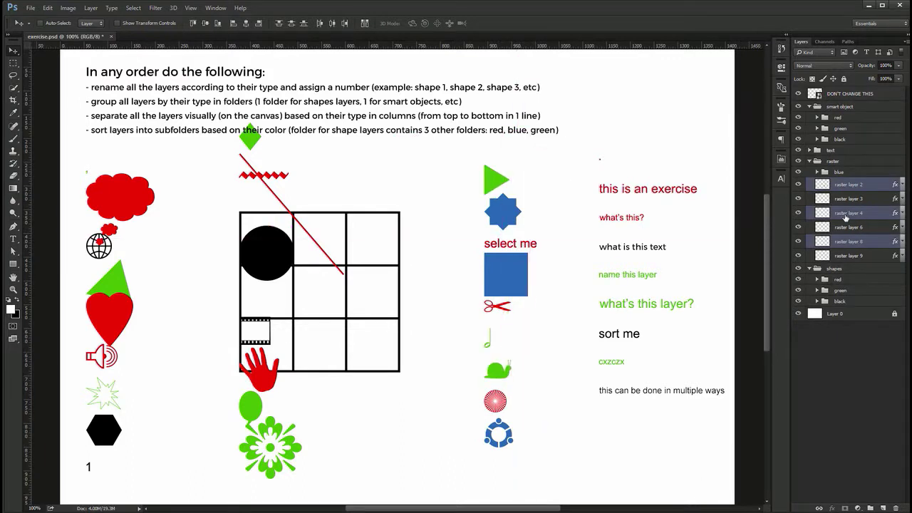
key("ctrl+g")
double_click(846, 184)
type("green")
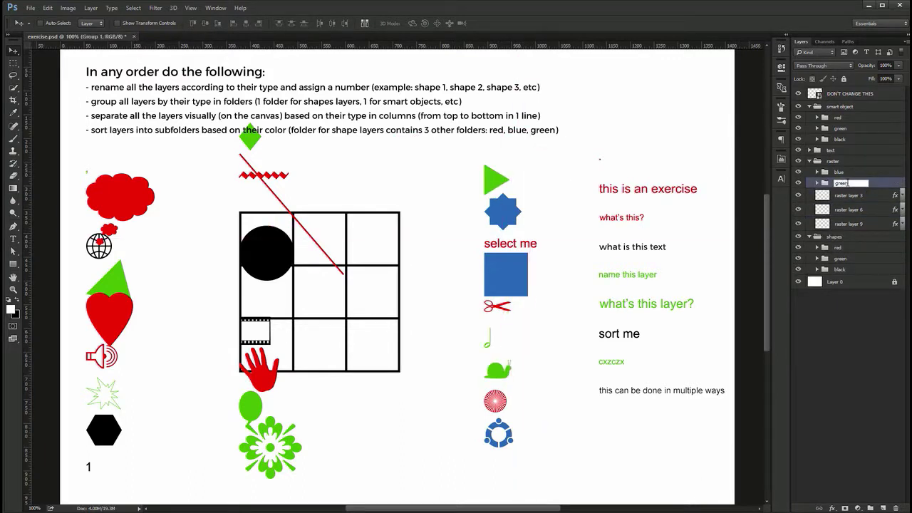
key("Return")
- Group the red raster layers 3, 6 and 9 into a subfolder named red inside the raster group
left_click(848, 195)
left_click(847, 224, "shift")
mouse_move(509, 246)
left_mouse_down()
mouse_move(496, 267)
mouse_move(509, 247)
left_mouse_up()
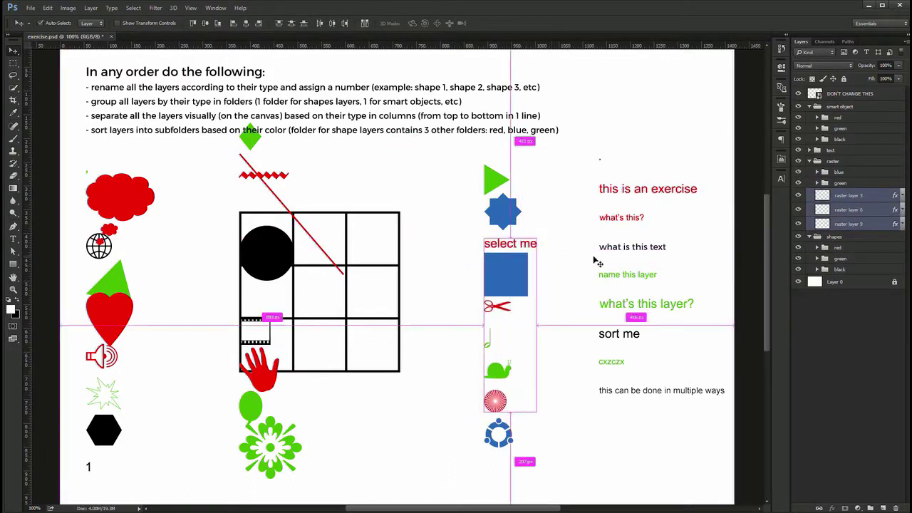
key("ctrl+g")
double_click(838, 193)
type("red")
key("Return")
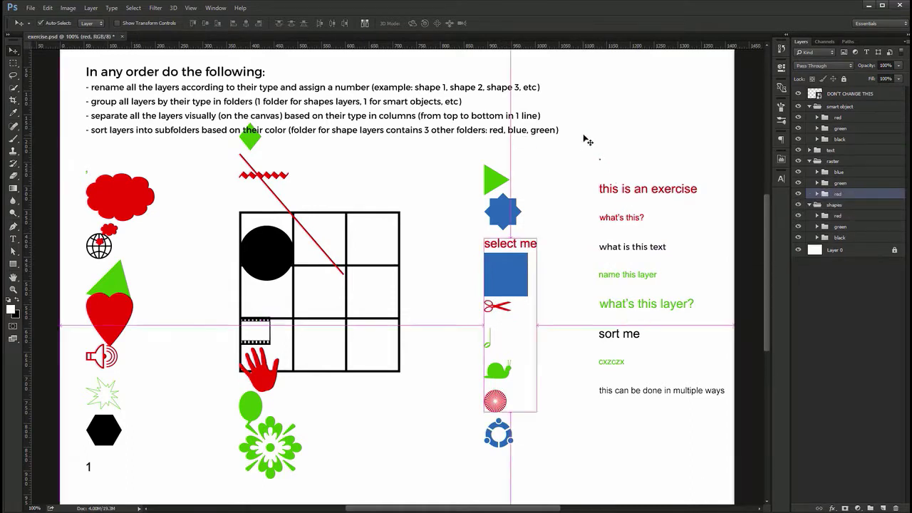
- Group the red text layers 1, 3 and 6 into a subfolder named red inside the text group
left_click_drag(586, 138, 640, 189)
key("ctrl+g")
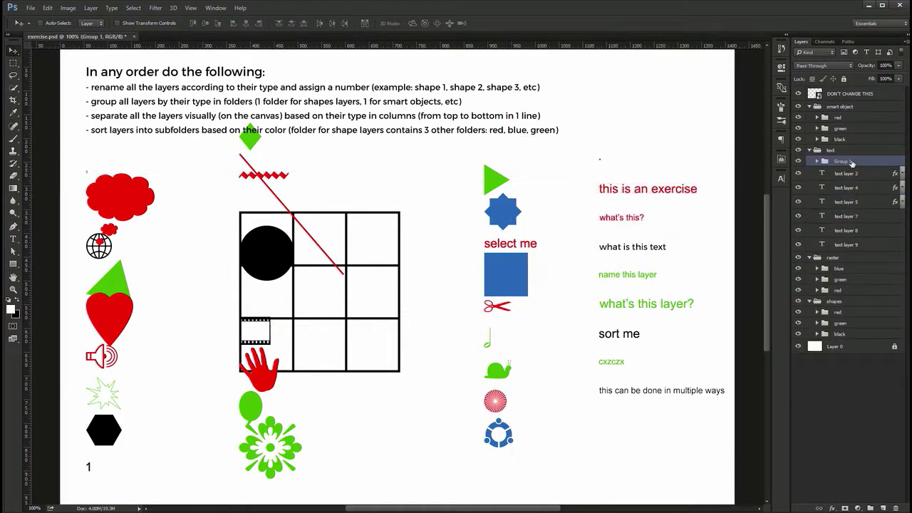
double_click(840, 161)
type("red")
key("Return")
- Group the green text layers 2, 4 and 5 into a subfolder named green inside the text group
left_click_drag(584, 268, 613, 361)
key("ctrl+g")
double_click(848, 172)
type("g")
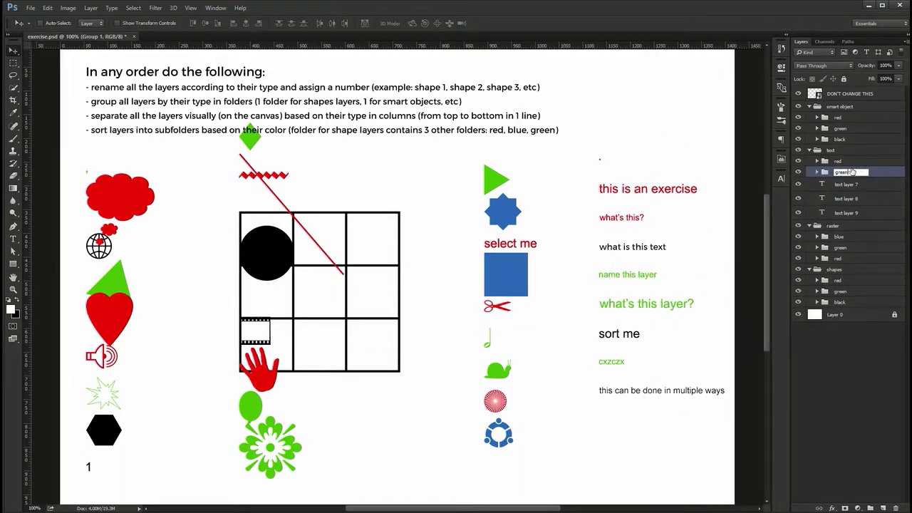
type("reen")
key("Return")
- Group text layers 7, 8 and 9 into a subfolder named black inside the text group
left_click(849, 186)
left_click(849, 213, "shift")
key("ctrl+g")
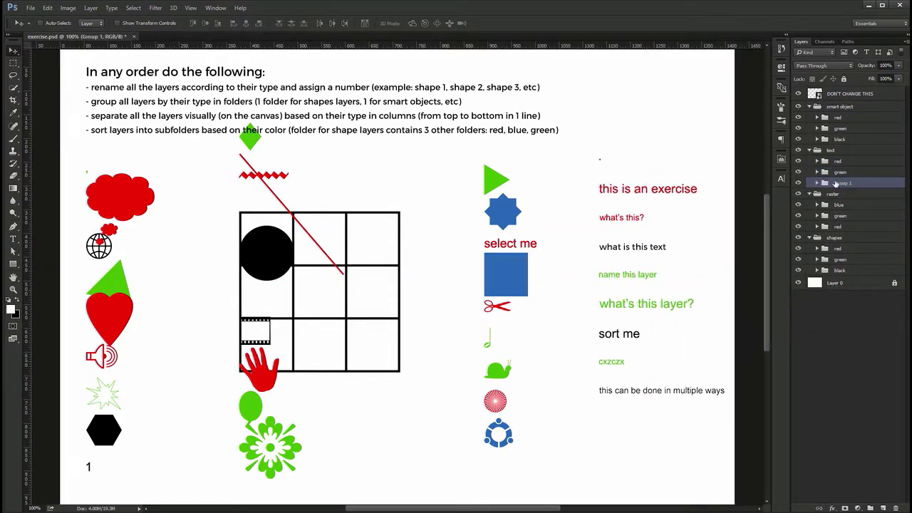
double_click(841, 183)
type("black")
key("Return")
mouse_move(463, 219)
left_mouse_down()
mouse_move(450, 245)
mouse_move(464, 219)
left_mouse_up()
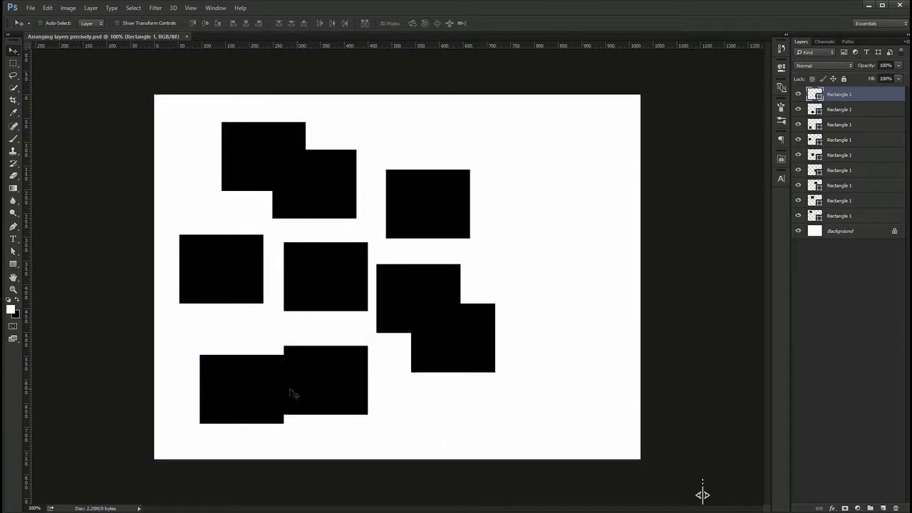
- In Arranging layers precisely.psd, align the left edges of the three rectangles forming the left column
left_click(230, 383, "ctrl")
left_click(238, 264, "ctrl+shift")
left_click(254, 143, "ctrl+shift")
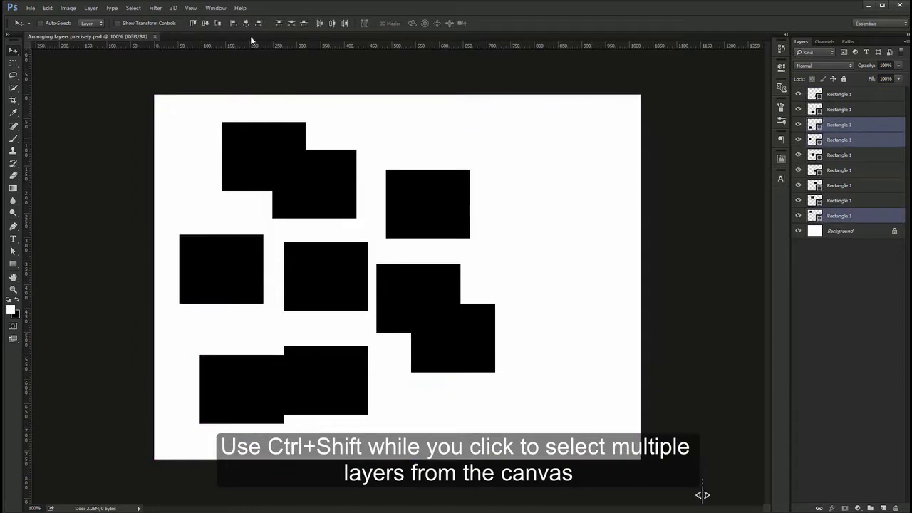
left_click(234, 23)
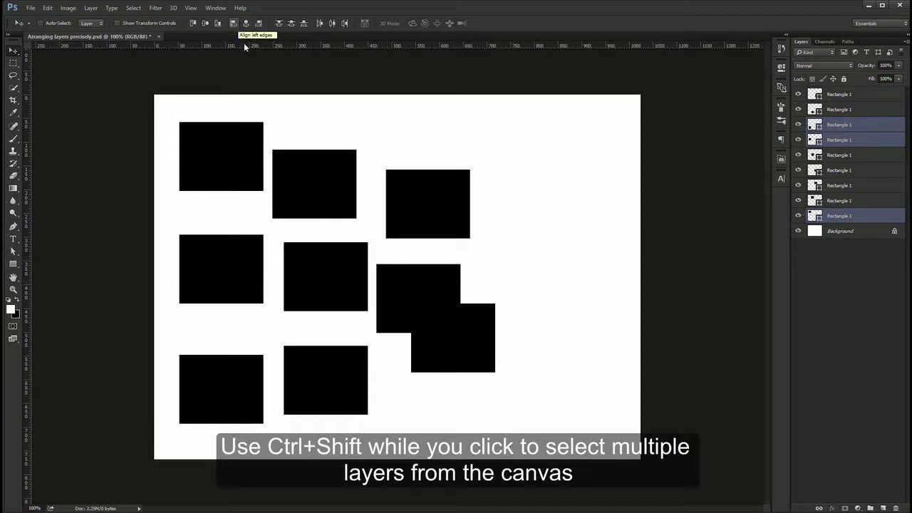
- Align the right edges of the three rectangles forming the right column
left_click(444, 214, "ctrl")
left_click(433, 283, "ctrl+shift")
left_click(456, 346, "ctrl+shift")
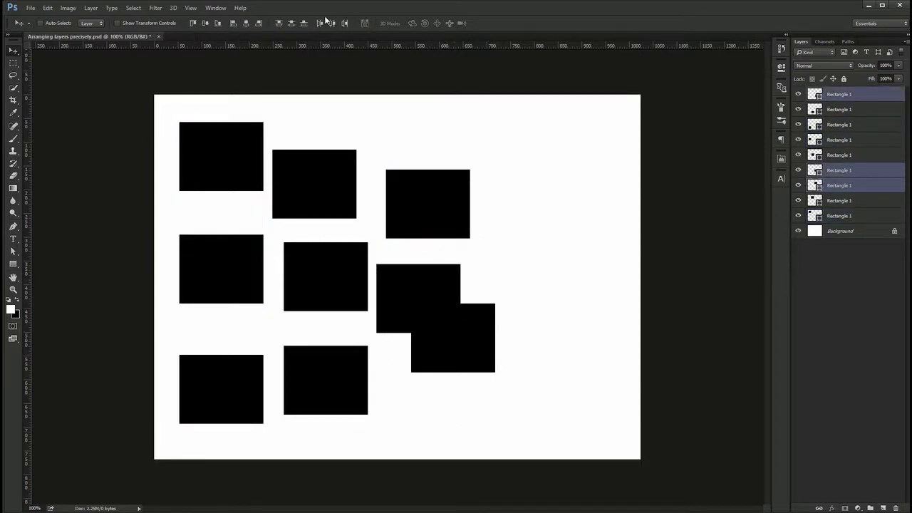
left_click(260, 23)
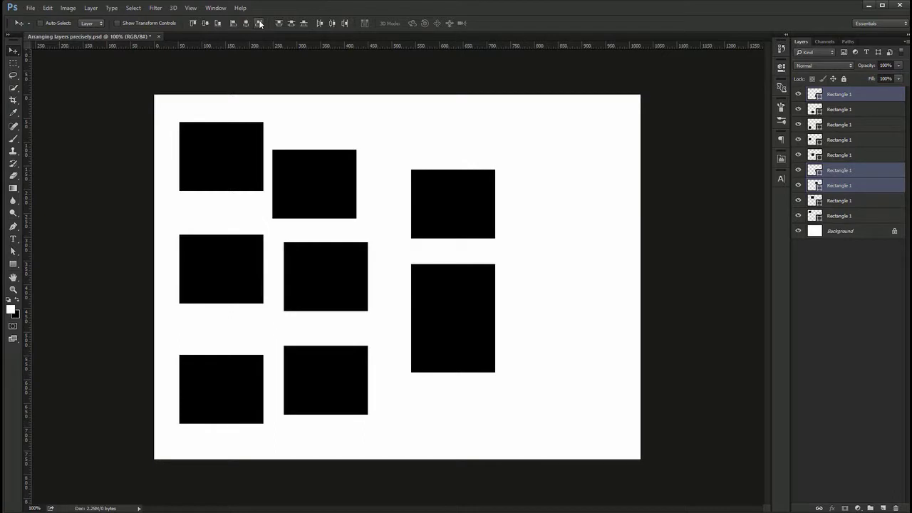
left_click(564, 176, "ctrl")
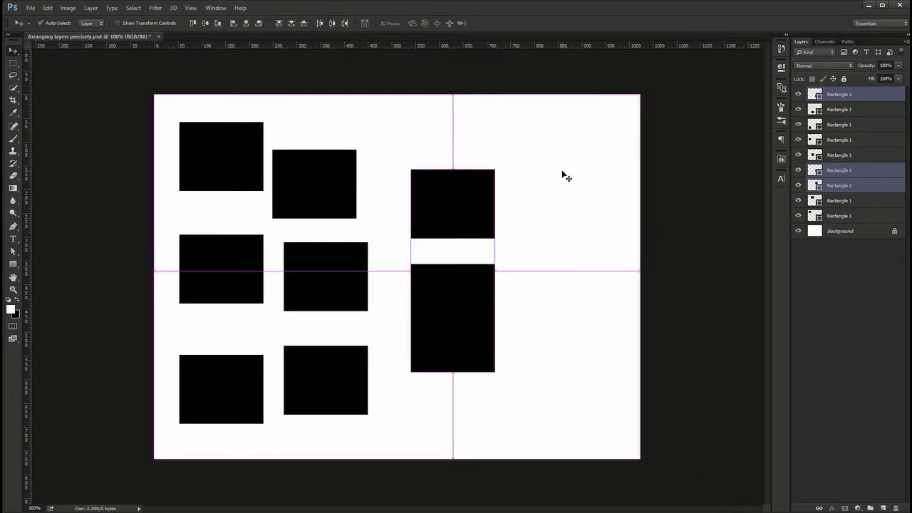
- Align the top edges of the three rectangles forming the top row
left_click(211, 152, "ctrl")
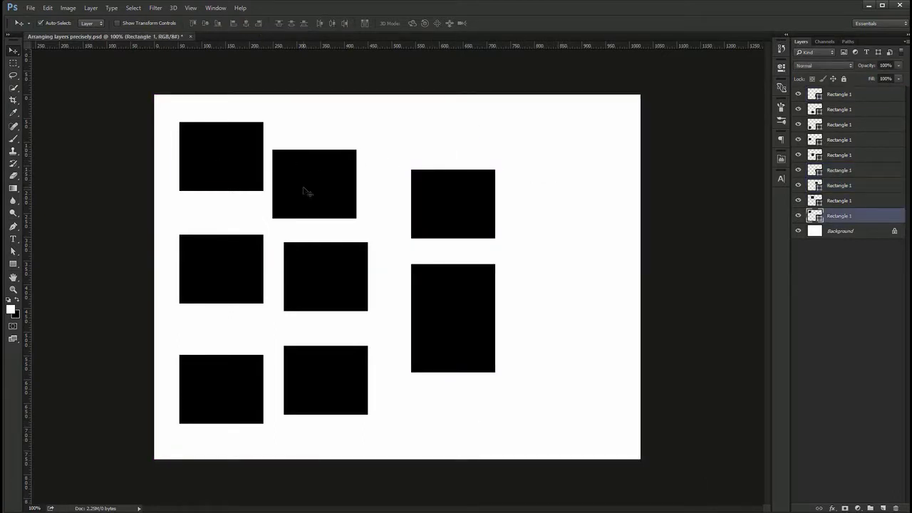
left_click(308, 191, "ctrl+shift")
left_click(433, 208, "ctrl+shift")
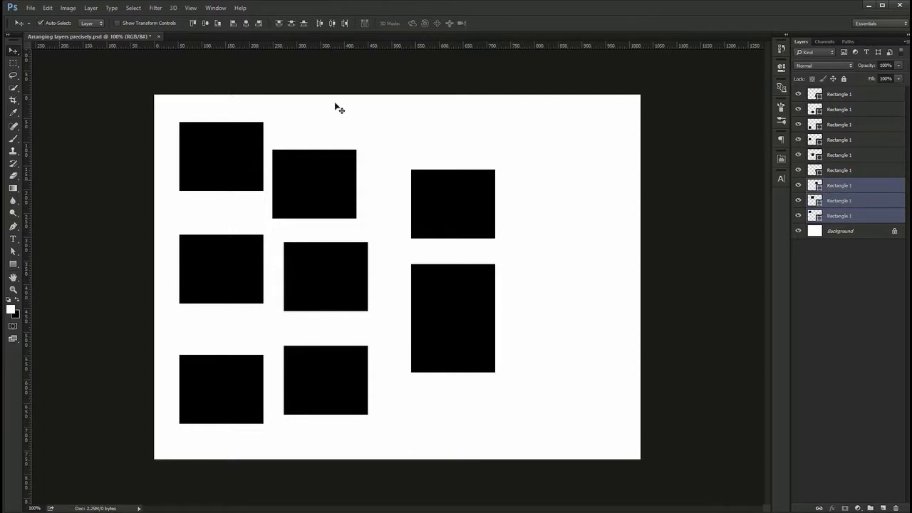
left_click(193, 23)
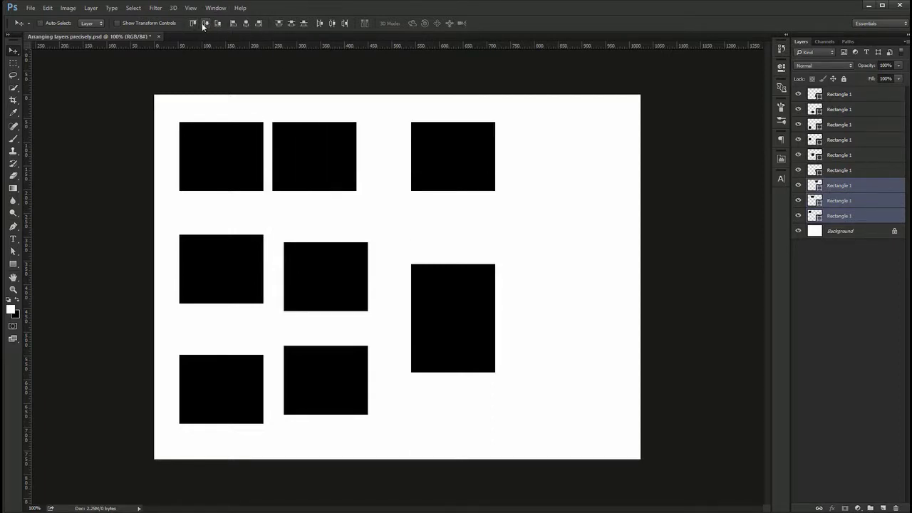
- Align the bottom edges of the three rectangles forming the bottom row
left_click(243, 415, "ctrl")
left_click(322, 389, "ctrl+shift")
left_click(447, 365, "ctrl+shift")
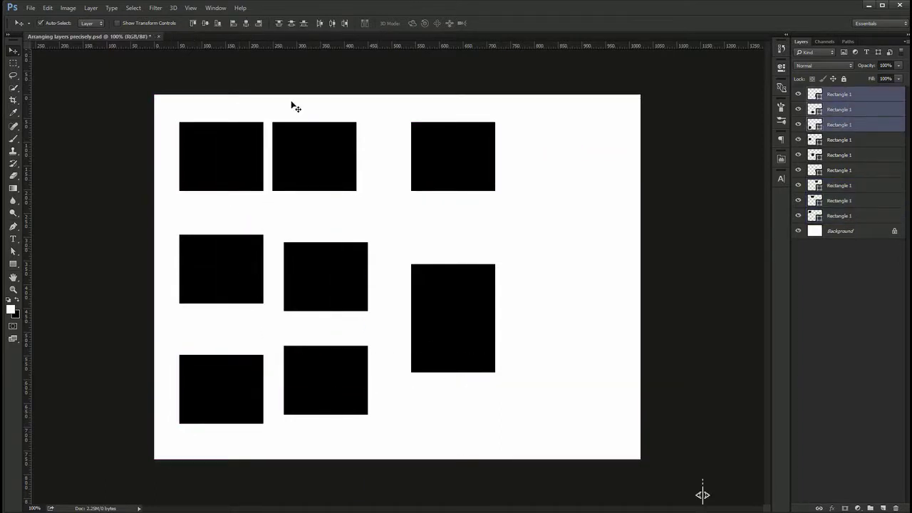
left_click(219, 24)
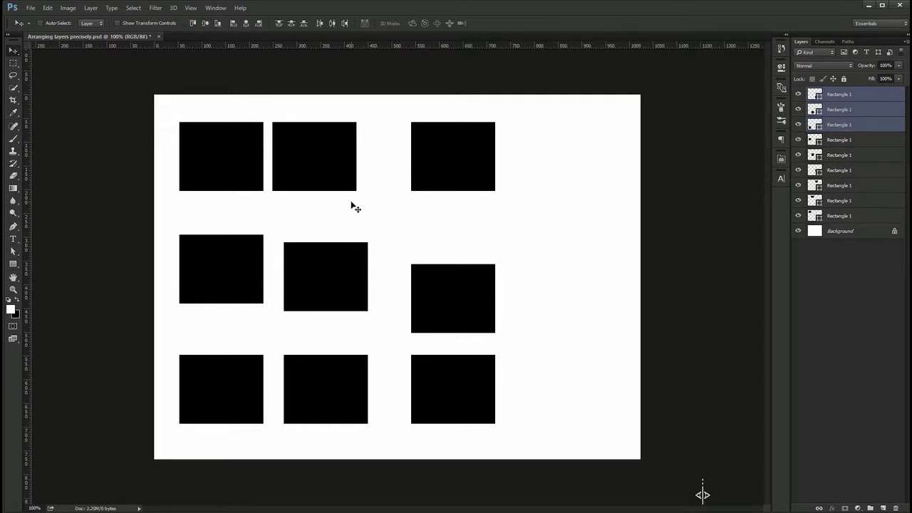
- Distribute the three top-row rectangles evenly by their horizontal centers
left_click(207, 182)
left_click(303, 171, "shift")
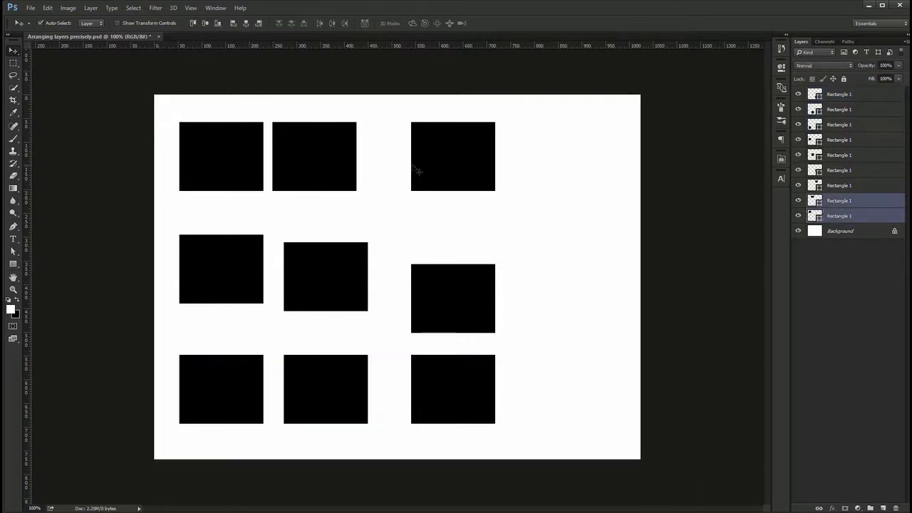
left_click(418, 171, "shift")
left_click(332, 24)
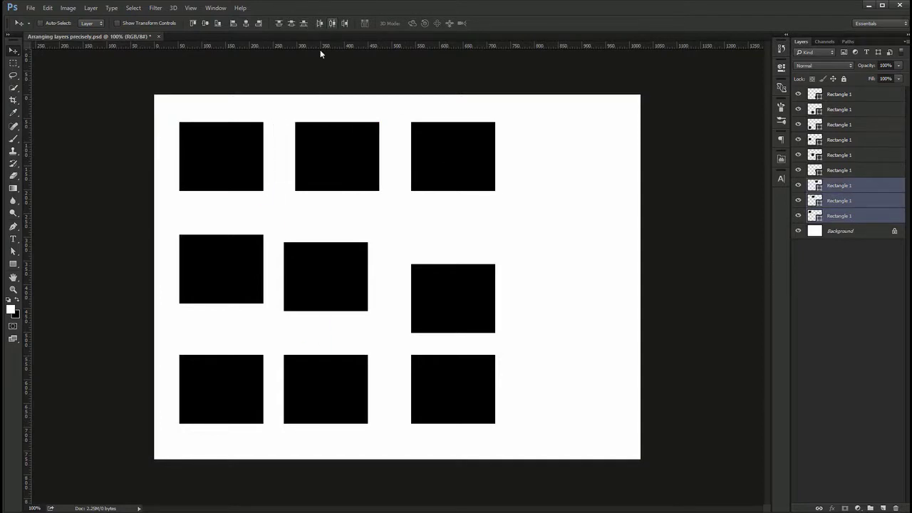
- Distribute the three middle-row rectangles evenly by their horizontal centers
left_click(232, 240)
left_click(360, 280, "shift")
left_click(456, 294, "shift")
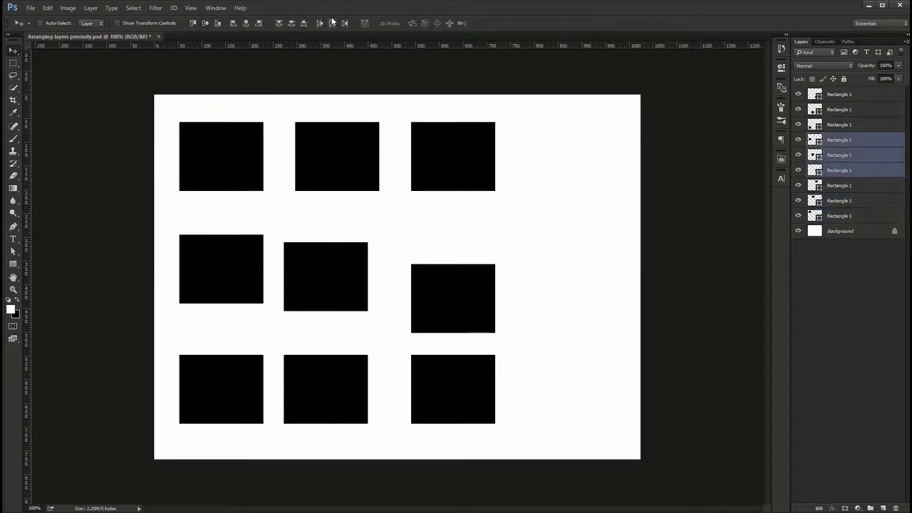
left_click(331, 22)
- Distribute the three bottom-row rectangles evenly by their horizontal centers, and deselect the layers
left_click(247, 359)
left_click(339, 375, "shift")
left_click(444, 379, "shift")
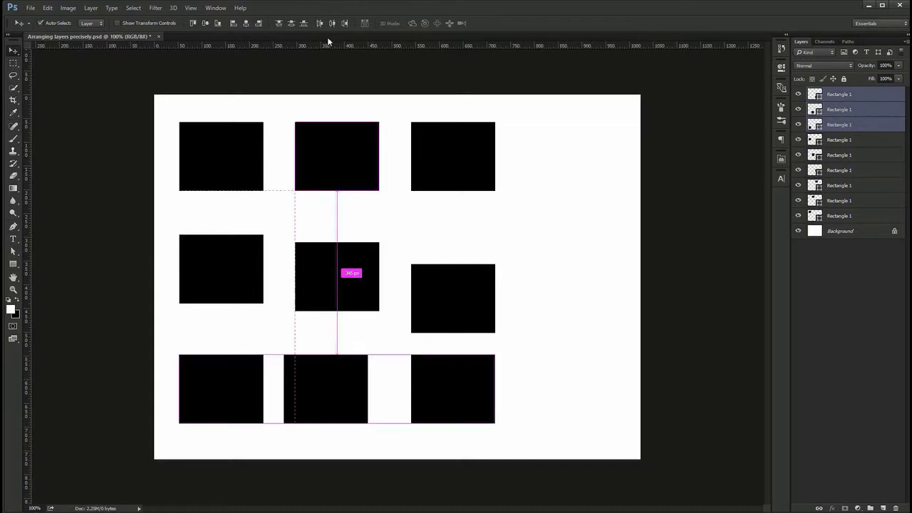
left_click(331, 23)
left_click(586, 198)
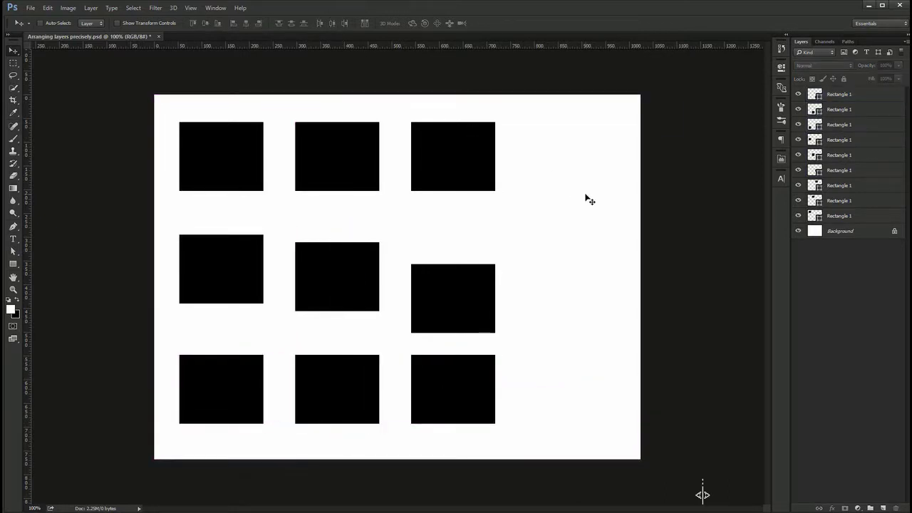
- Distribute the three left-column rectangles evenly by their vertical centers
left_click(221, 183)
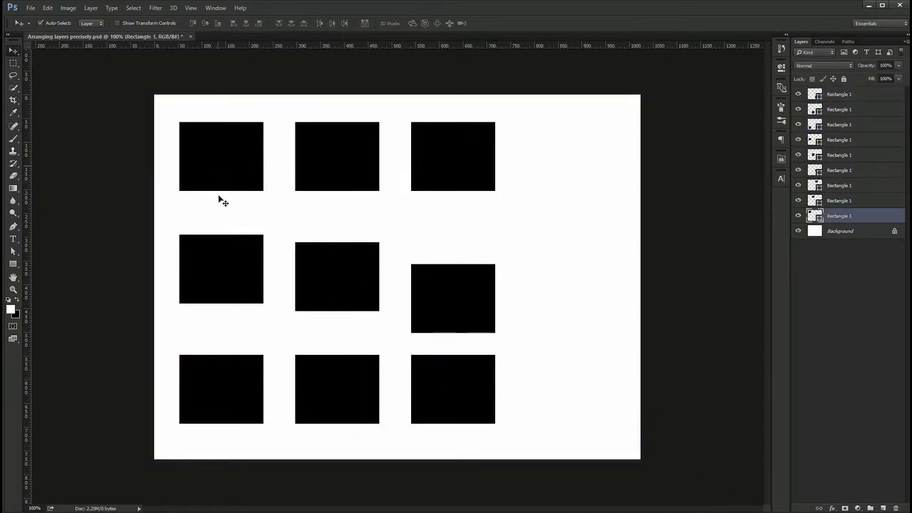
left_click(220, 245, "shift")
left_click(222, 365, "shift")
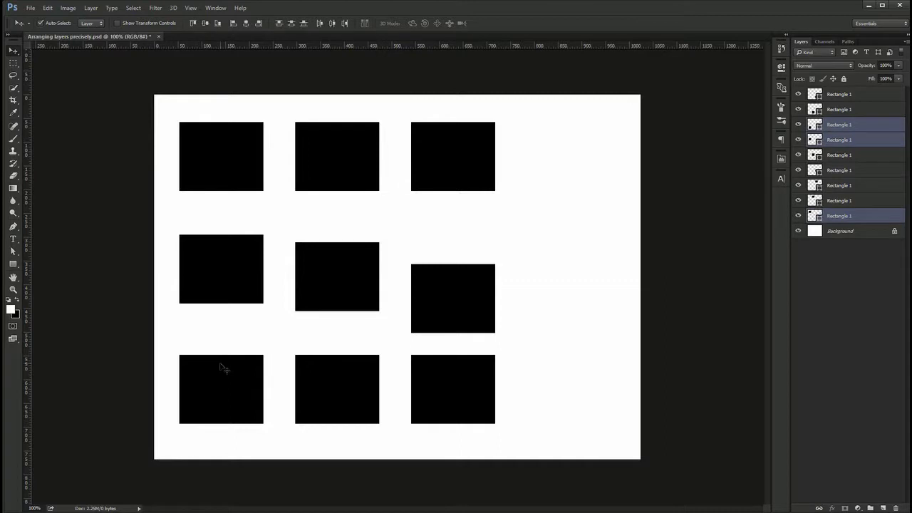
left_click(294, 27)
- Distribute the three middle-column rectangles evenly by their vertical centers
left_click(340, 259)
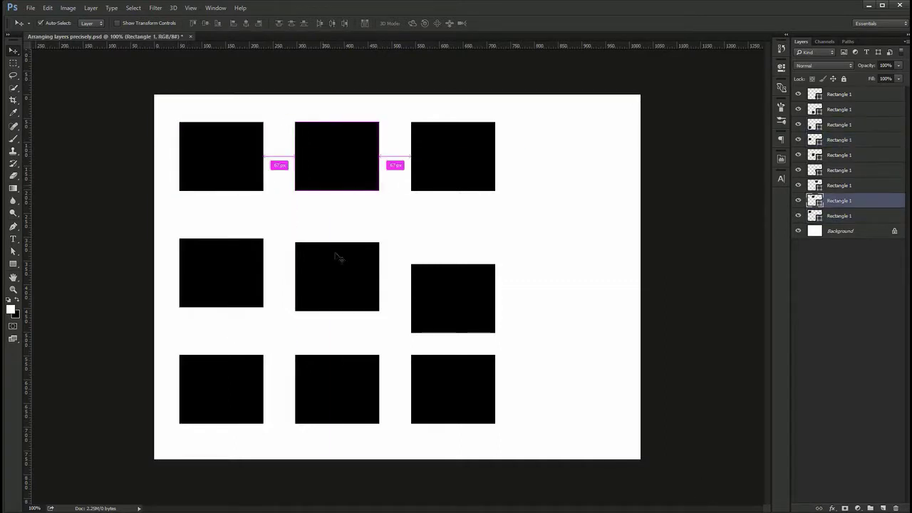
left_click(347, 378, "shift")
left_click(335, 157, "shift")
left_click(292, 24)
- Distribute the three right-column rectangles evenly by their vertical centers
left_click(463, 179)
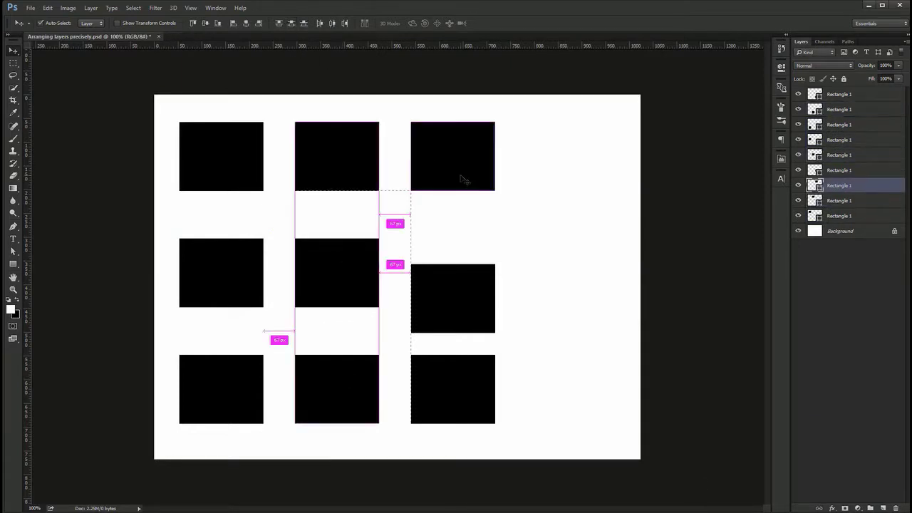
left_click(473, 316, "shift")
left_click(464, 389, "shift")
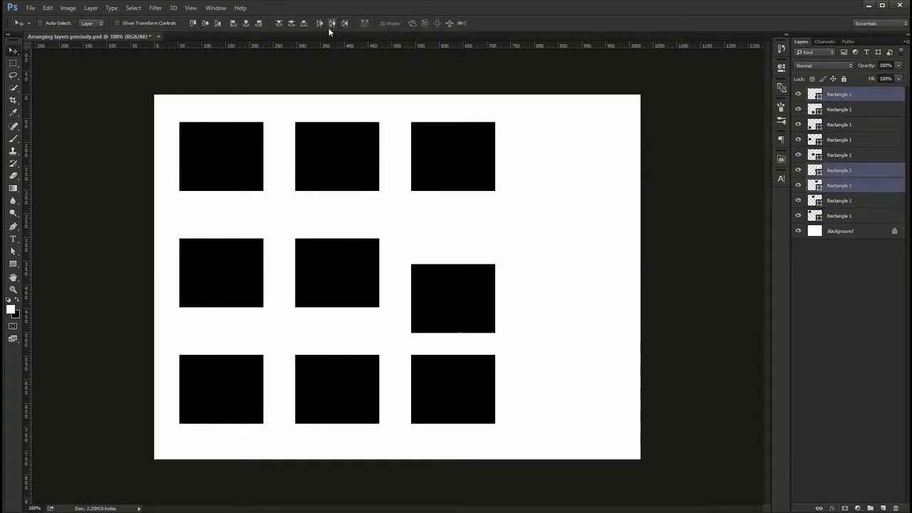
left_click(292, 24)
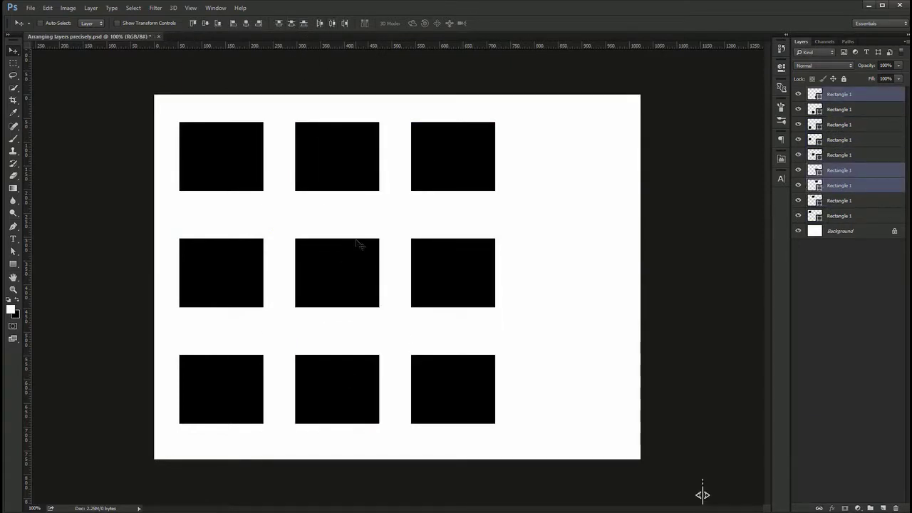
- Select all nine rectangle layers, shift them slightly together on the canvas, and group them
left_click(869, 216)
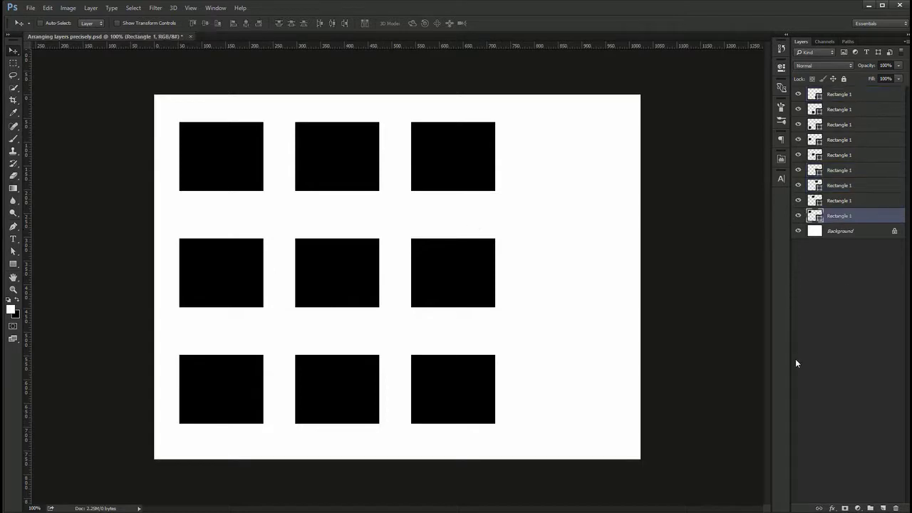
left_click(847, 95, "shift")
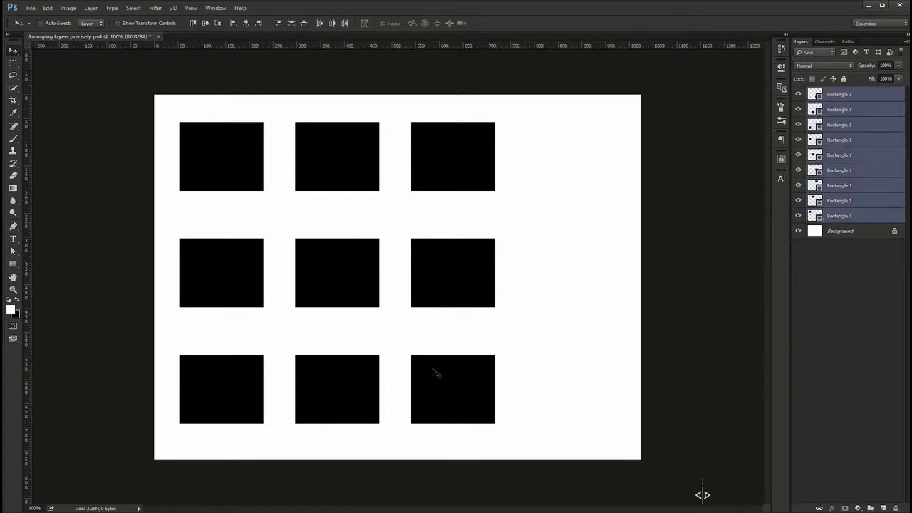
mouse_move(346, 283)
left_mouse_down()
mouse_move(403, 288)
mouse_move(388, 278)
mouse_move(338, 285)
left_mouse_up()
key("ctrl+g")
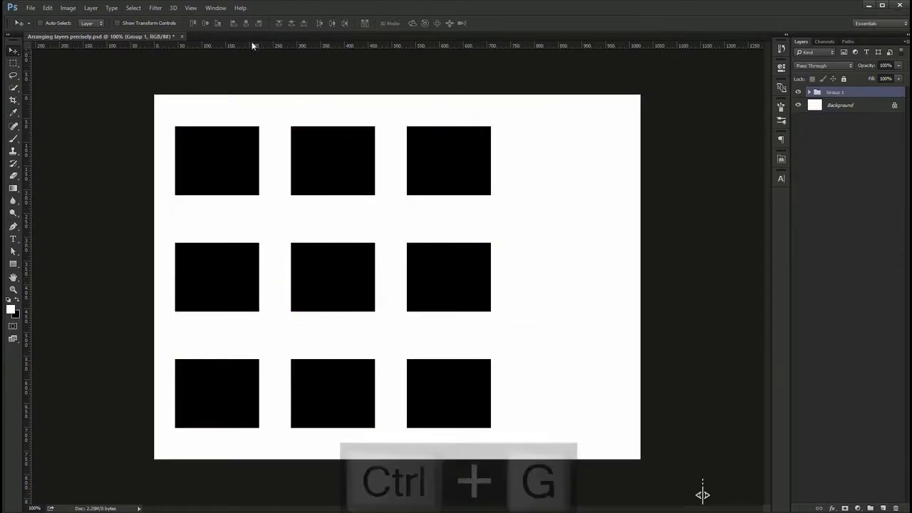
- Center the group of rectangles horizontally and vertically on the whole canvas, and remove the selection
key("ctrl+a")
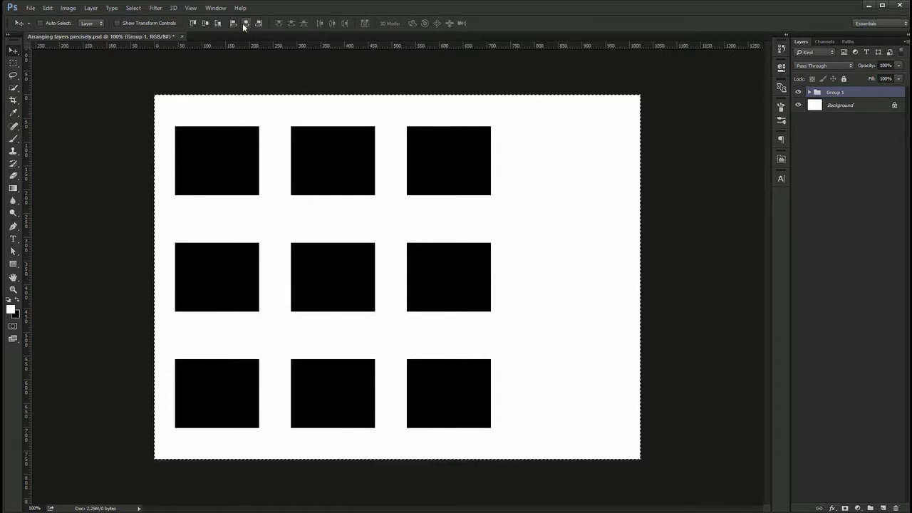
left_click(205, 22)
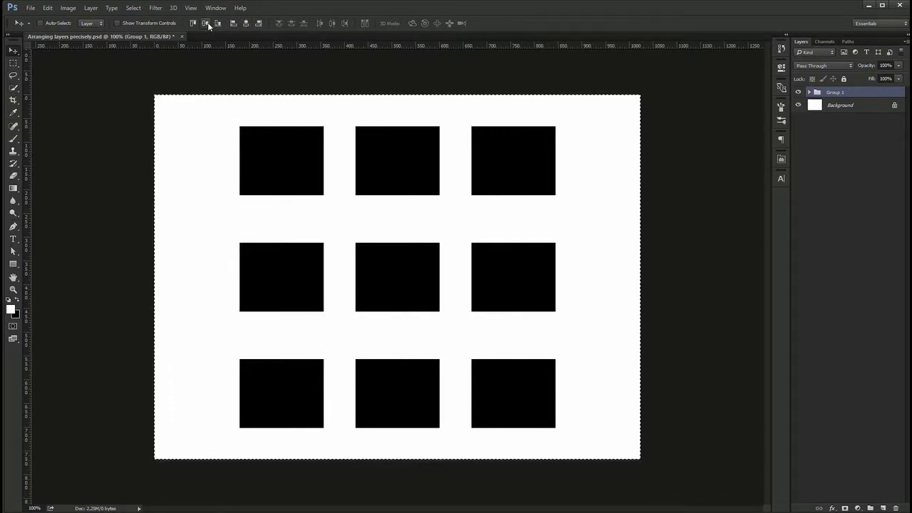
key("ctrl+d")
- Ungroup the nine rectangle layers and make the Background layer active
right_click(847, 94)
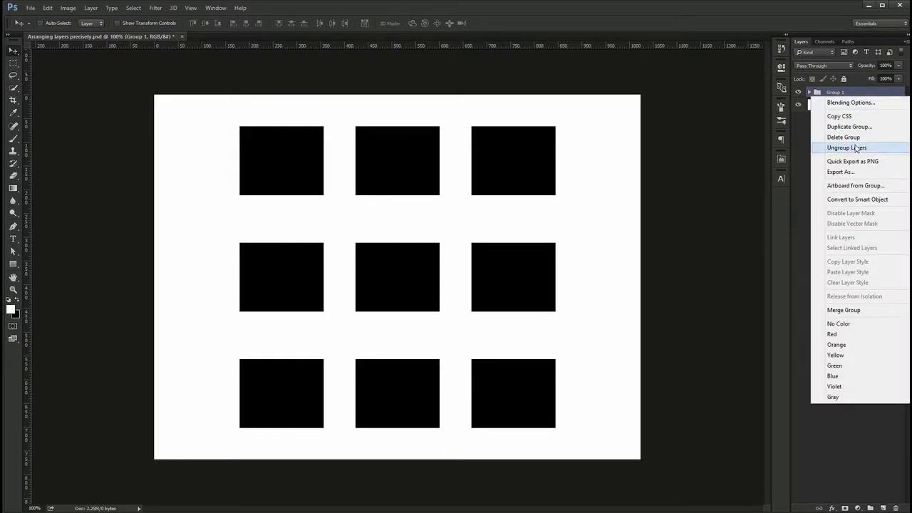
left_click(856, 148)
left_click(863, 233)
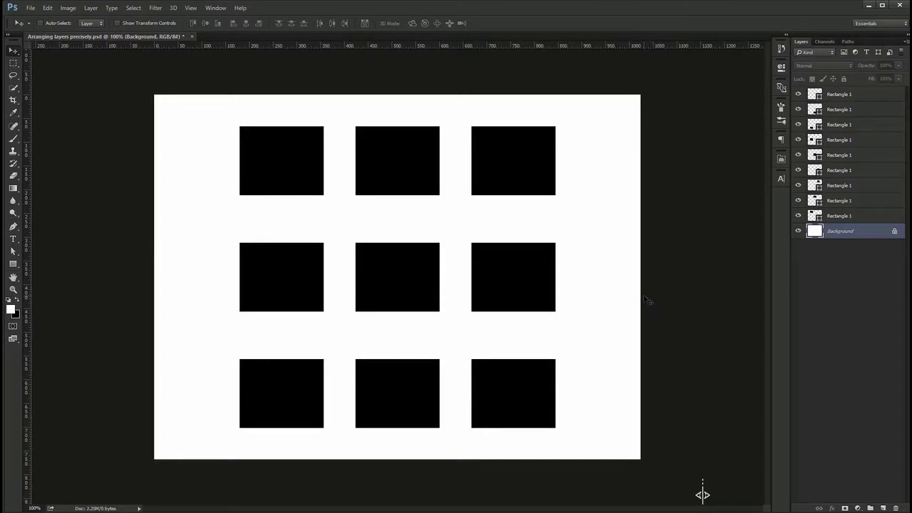
- Revert the document to its saved state and line up the three top-row rectangles with equal gaps by means of Smart Guides
key("F12")
left_click_drag(231, 381, 224, 375)
left_click_drag(254, 164, 211, 173)
left_click_drag(308, 184, 320, 173)
left_click_drag(437, 193, 441, 164)
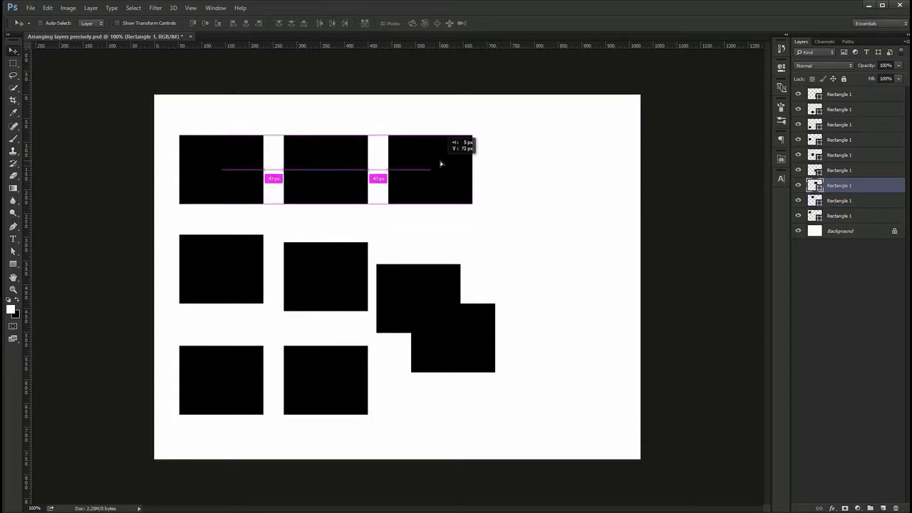
left_click_drag(441, 163, 441, 163)
- Line up the middle-row rectangles with their left neighbour, and move the overlapping lower-right rectangle level with the bottom row
left_click_drag(299, 279, 319, 266)
left_click_drag(401, 293, 429, 260)
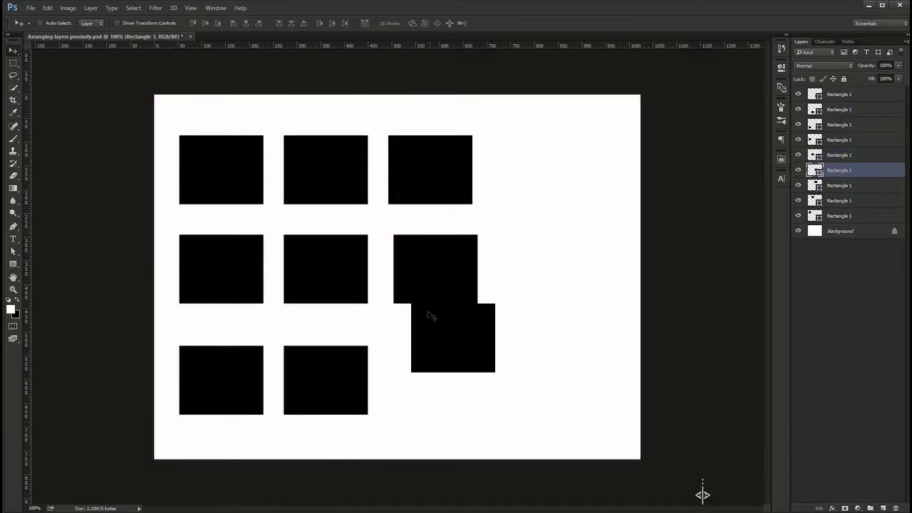
left_click_drag(433, 336, 421, 379)
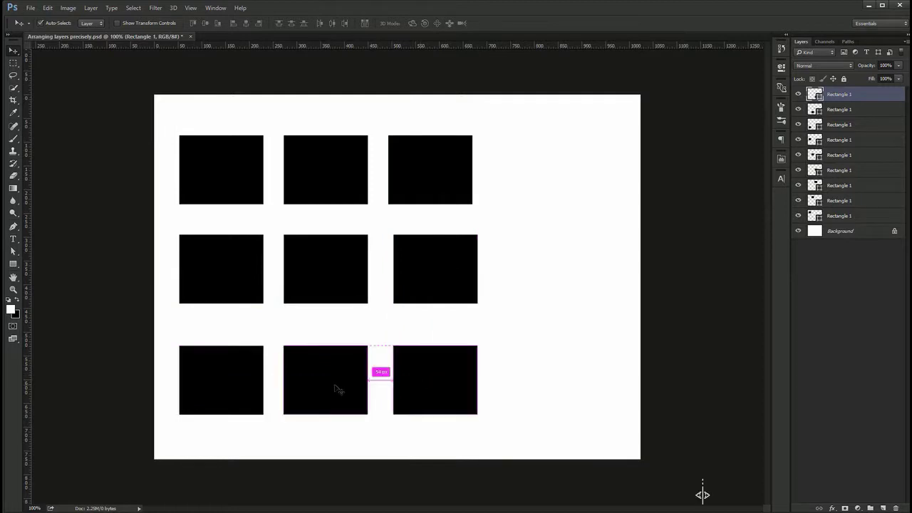
- Raise each of the three bottom-row rectangles to the same height, about 44 px below the middle row
left_click_drag(334, 385, 325, 362)
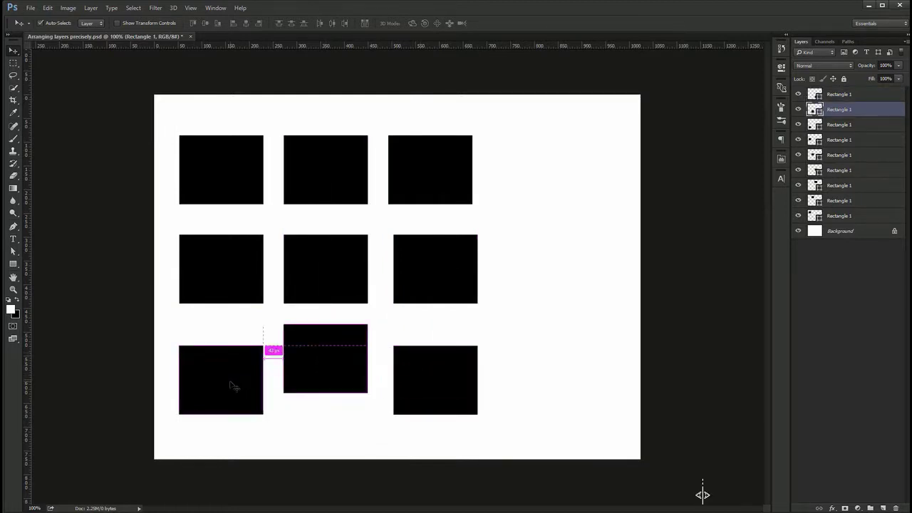
left_click_drag(235, 382, 231, 365)
left_click_drag(411, 381, 411, 348)
key("ctrl")
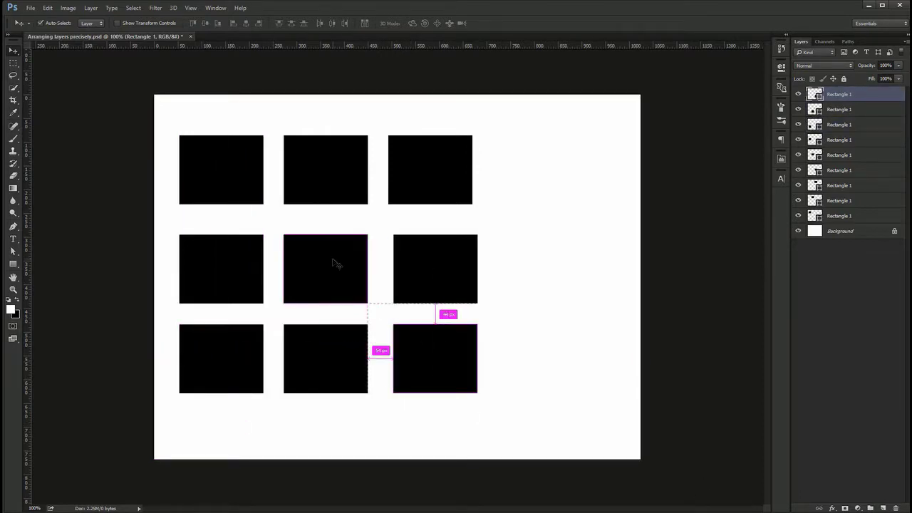
- Move the three bottom-row rectangles down together to about 54 px below the middle row, and check the gap
left_click(305, 339, "ctrl+shift")
left_click(246, 354, "ctrl+shift")
left_click_drag(305, 339, 307, 343)
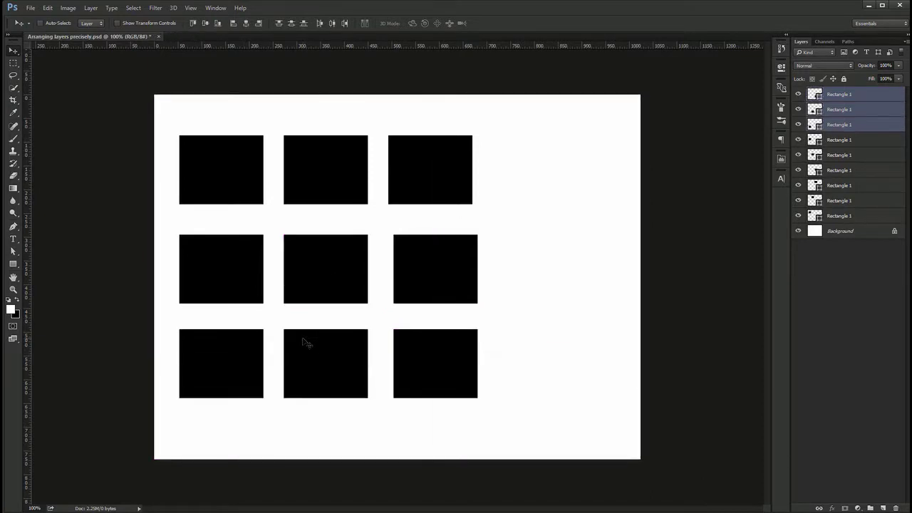
left_click(412, 358)
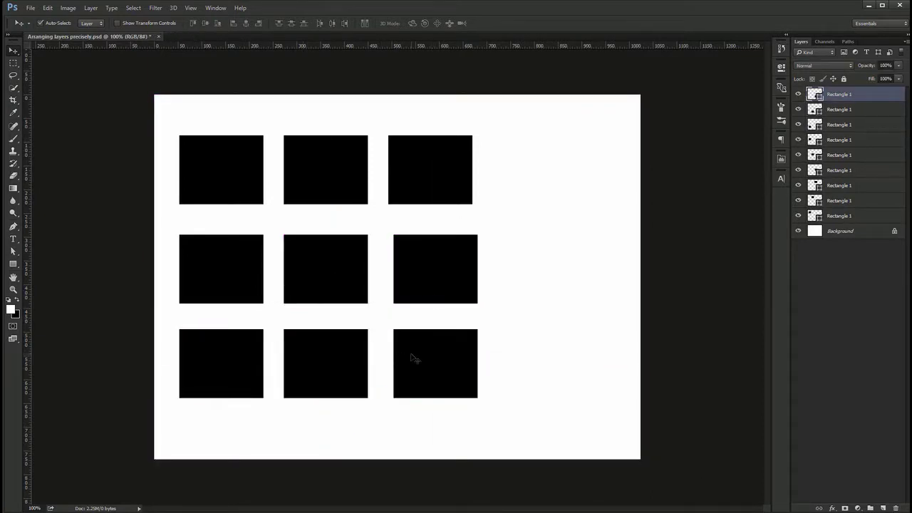
key("ctrl")
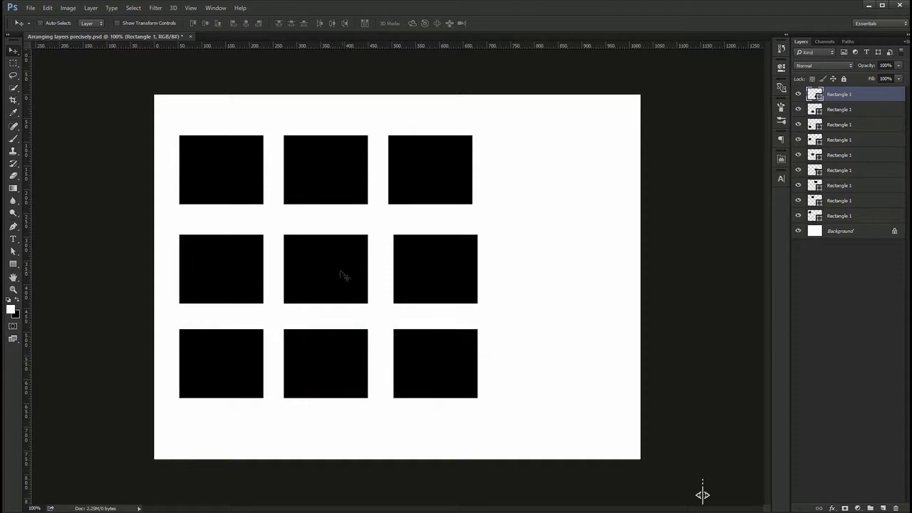
left_click(342, 274, "ctrl")
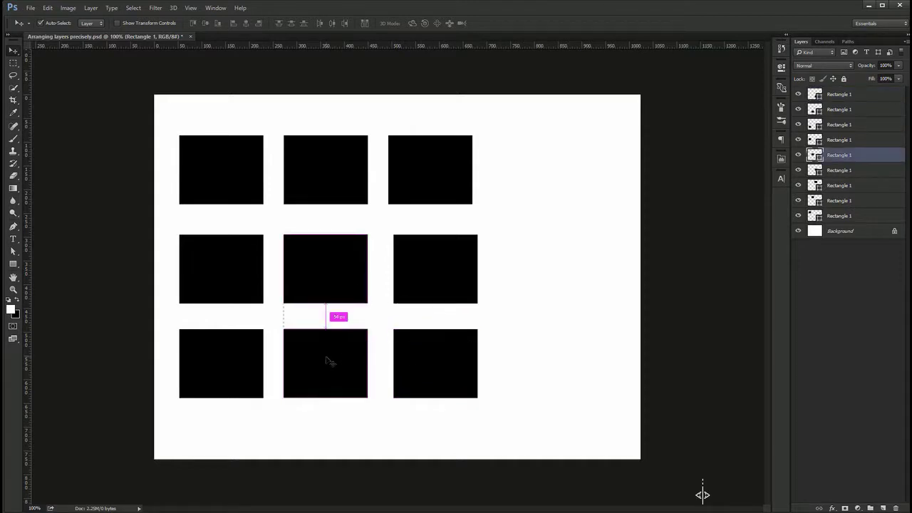
- Select the three left-column rectangles, nudge them slightly left together, and check their gap to the middle column
left_click(263, 269, "ctrl")
left_click(234, 350, "ctrl+shift")
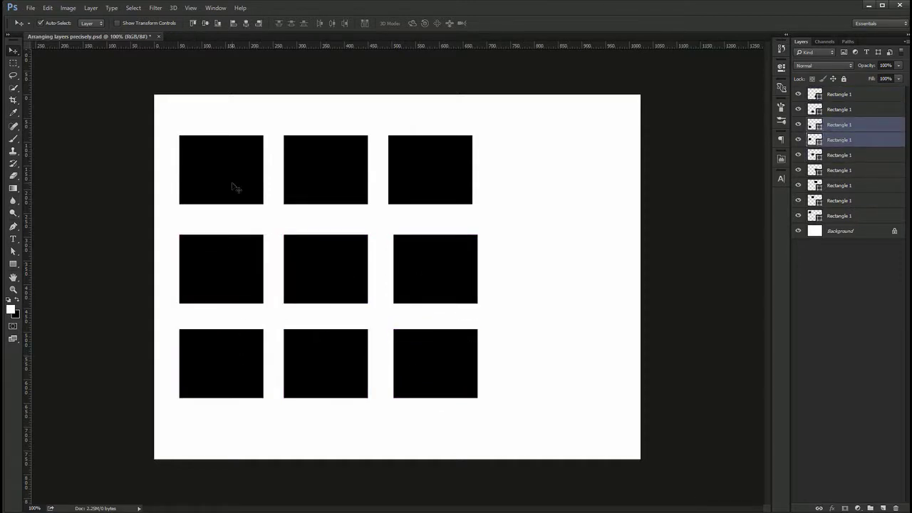
left_click(235, 187, "ctrl+shift")
key("Left")
key("Left")
key("Left")
key("Left")
key("Left")
key("Left")
key("Left")
left_click(312, 266, "ctrl")
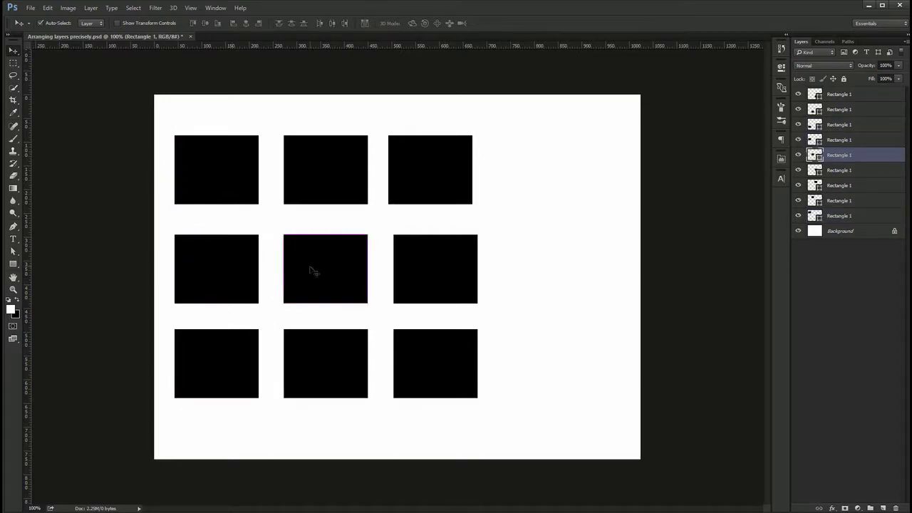
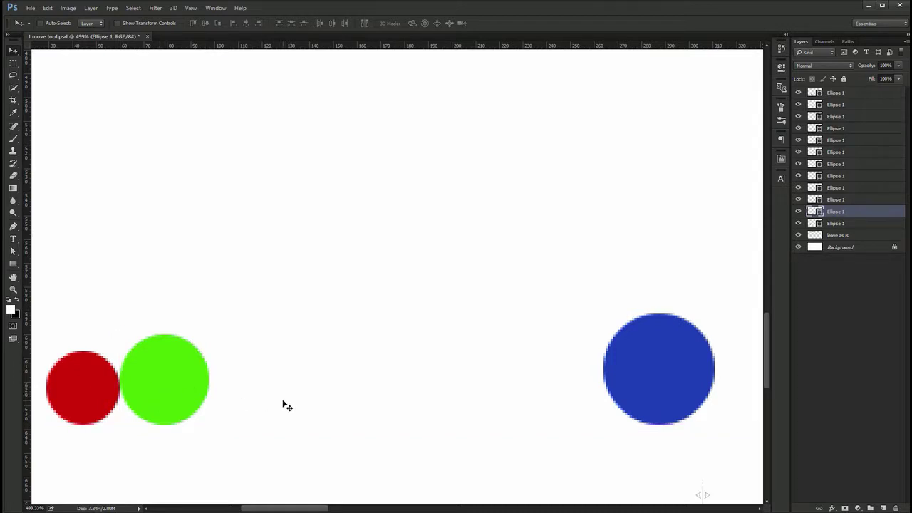
- In 1 move tool.psd, space the smallest green and smallest blue circles 20 px apart after the smallest red one
key("ctrl+0")
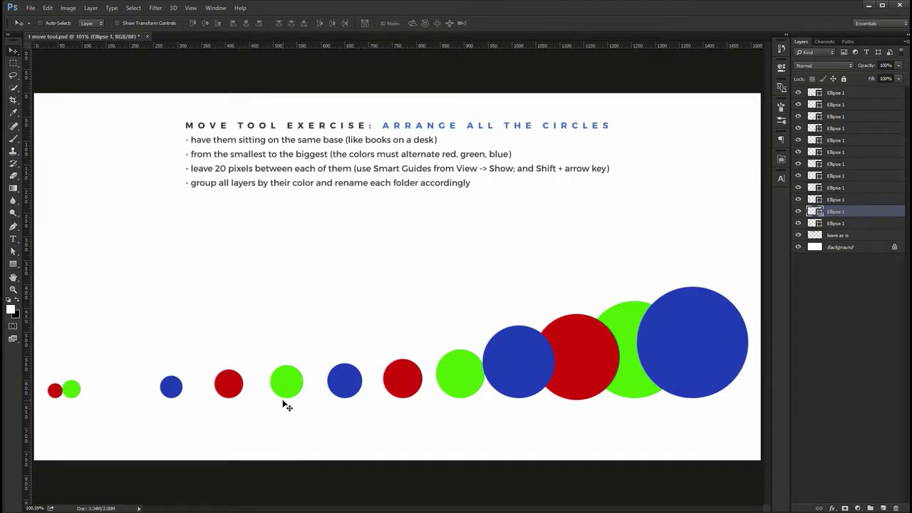
key("shift+Right")
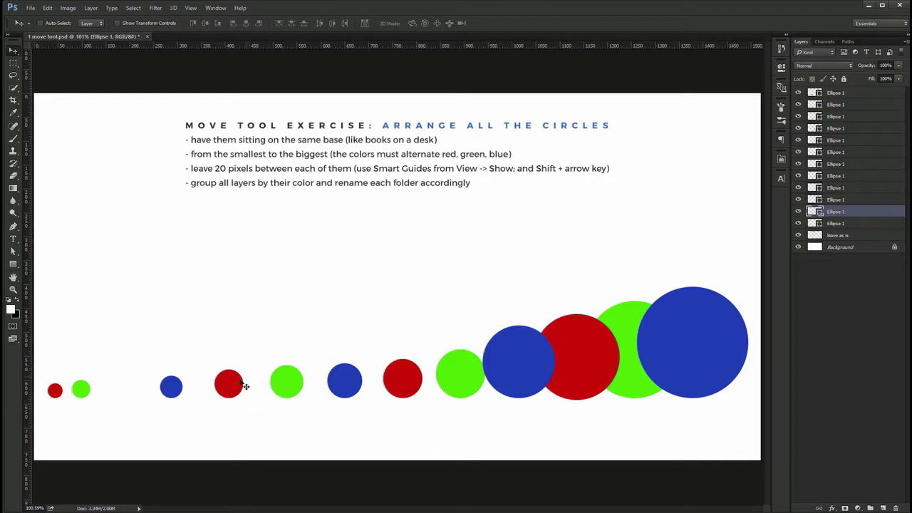
left_click(171, 386, "ctrl")
left_click_drag(154, 386, 86, 387)
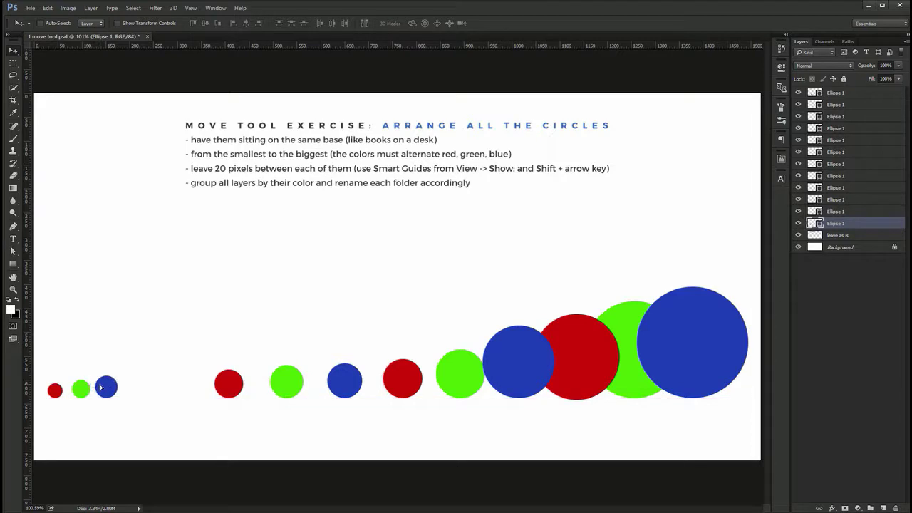
- Place the second-smallest red and green circles next in the row, each with a 20 px gap
left_click(231, 385, "ctrl")
left_click_drag(232, 385, 151, 388)
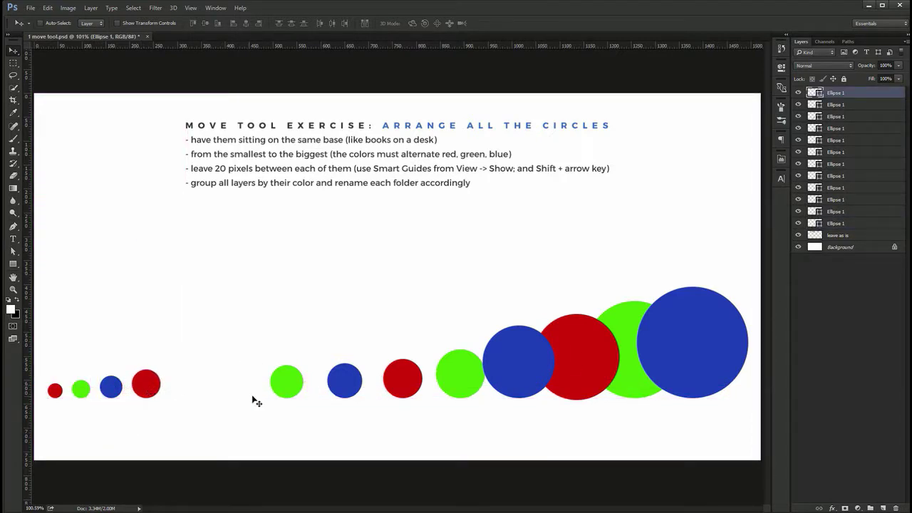
left_click(287, 381, "ctrl")
left_click_drag(287, 381, 181, 386)
key("shift+Right")
key("shift+Right")
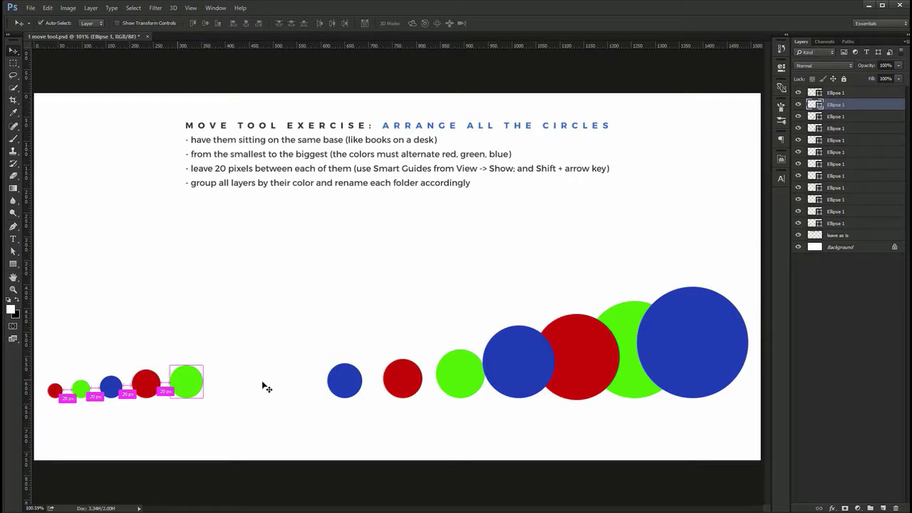
- Place the second-smallest blue circle and the third red circle next in the row, each with a 20 px gap
left_click(345, 393, "ctrl")
left_click_drag(345, 394, 219, 393)
key("shift+Right")
key("shift+Right")
key("ctrl")
left_click_drag(410, 389, 273, 390)
key("shift+Right")
key("shift+Right")
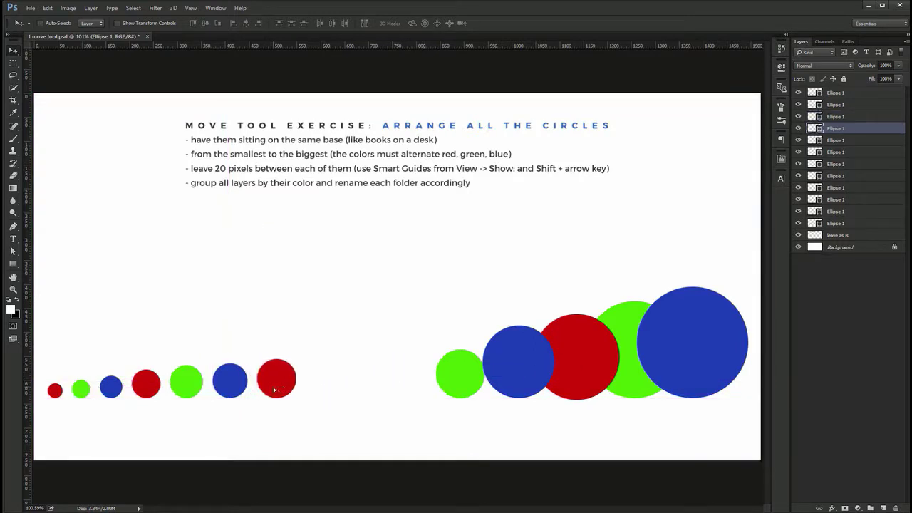
- Place the third green and third blue circles next in the row, each with a 20 px gap
left_click(451, 385, "ctrl")
left_click_drag(451, 385, 309, 387)
key("shift+Right")
key("shift+Right")
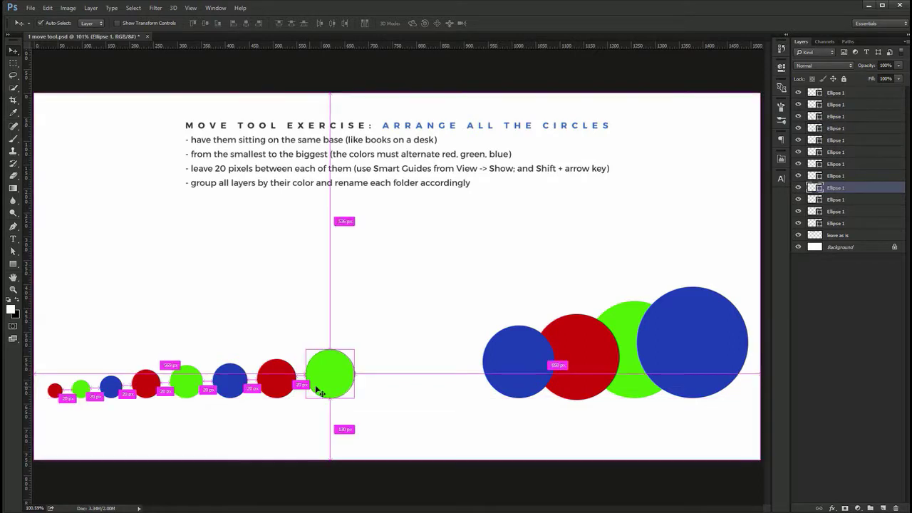
left_click(513, 374, "ctrl")
left_click_drag(527, 361, 401, 378)
key("shift+Right")
key("shift+Right")
- Place the largest red circle after the third blue one with a 20 px gap
left_click(553, 358, "ctrl")
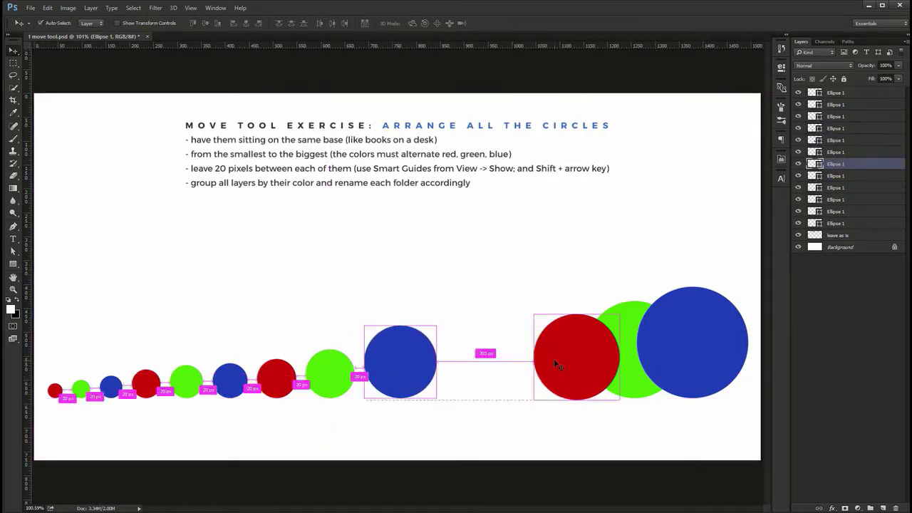
left_click_drag(550, 368, 477, 378)
key("ctrl+z")
key("shift+Right")
key("shift+Right")
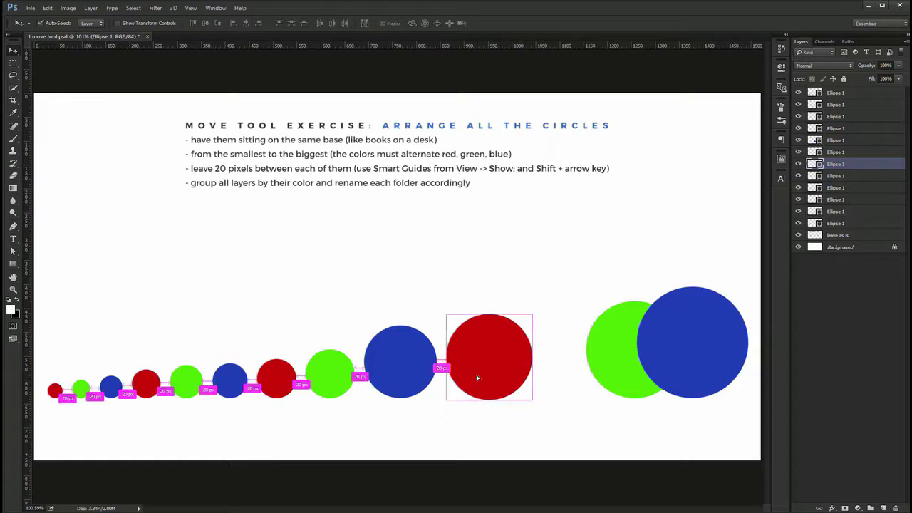
- Place the largest green and largest blue circles at the end of the row, each with a 20 px gap
left_click_drag(620, 361, 560, 369)
key("shift+Right")
key("shift+Right")
left_click_drag(665, 359, 665, 354)
key("shift+Right")
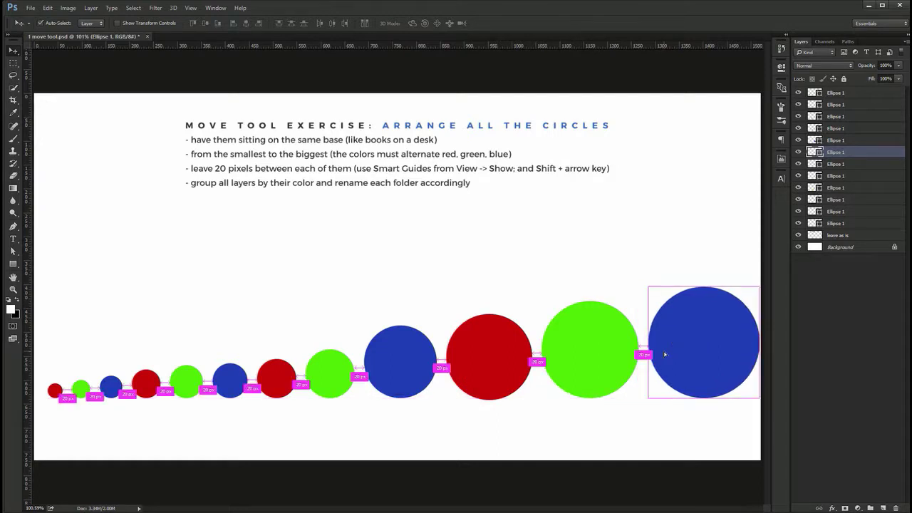
- Select all twelve circle layers and shift the whole row slightly to the left on the canvas
left_click(844, 226)
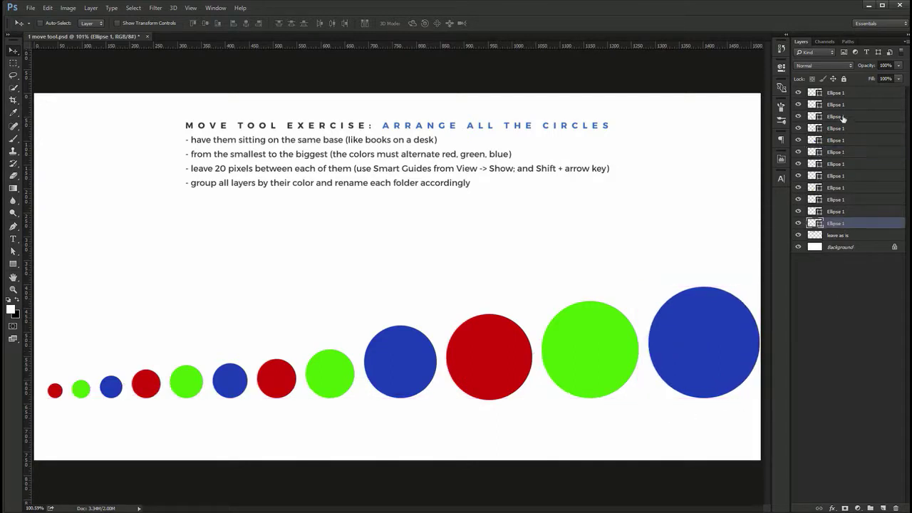
left_click(825, 105, "shift")
left_click_drag(591, 283, 581, 283)
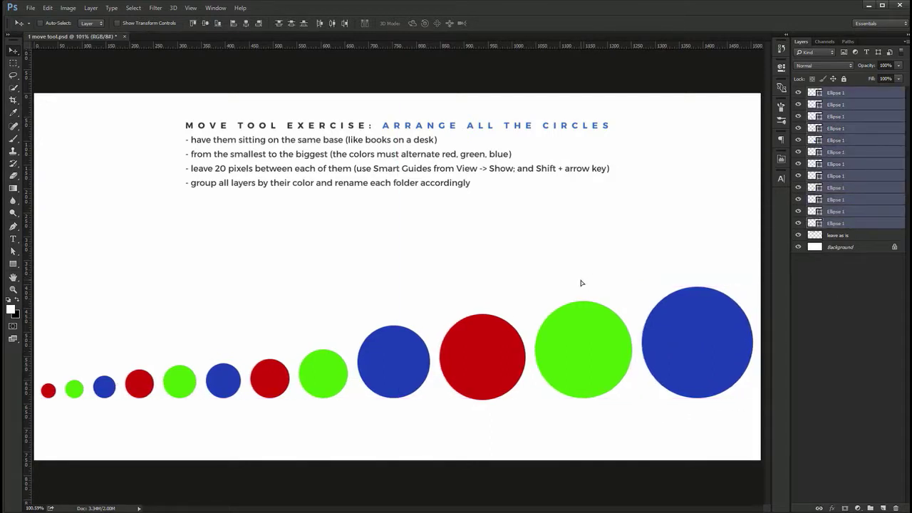
left_click(883, 204)
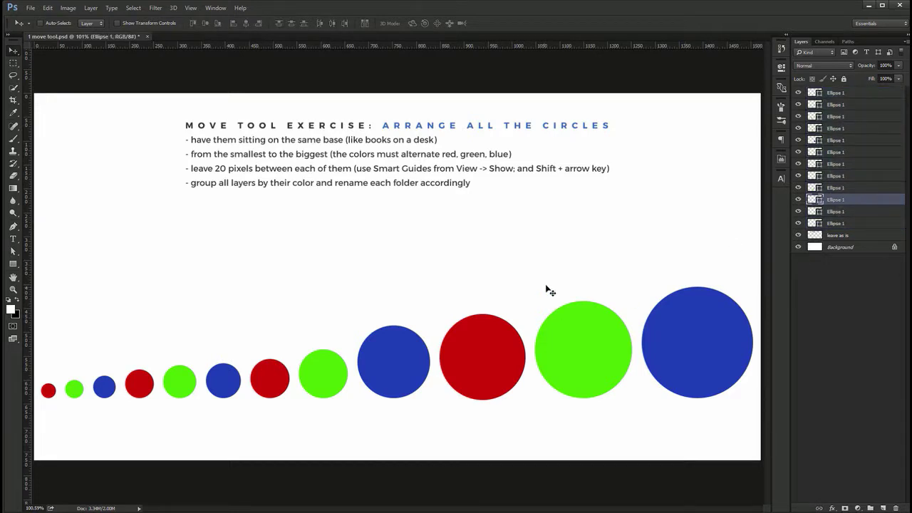
- Group the four red circles and name the group red
left_click(75, 394)
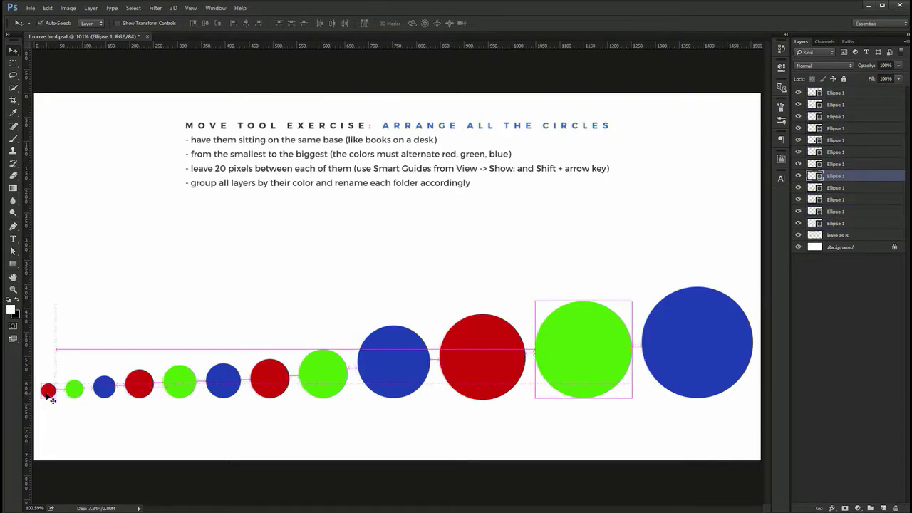
left_click(193, 388, "shift")
left_click(479, 372, "shift")
key("ctrl+g")
left_click_drag(490, 356, 489, 305)
key("ctrl+z")
type("red")
key("Return")
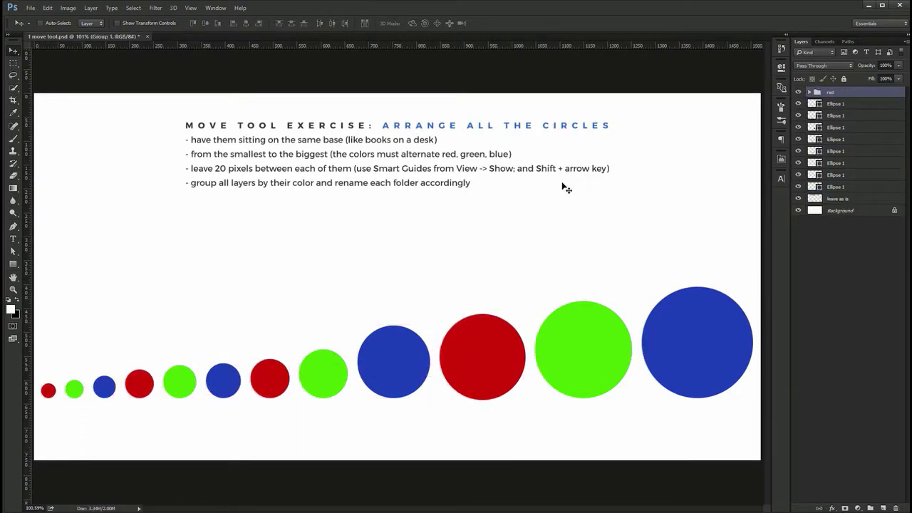
- Group the four green circles and name the group green
left_click(78, 390)
left_click(188, 391, "shift")
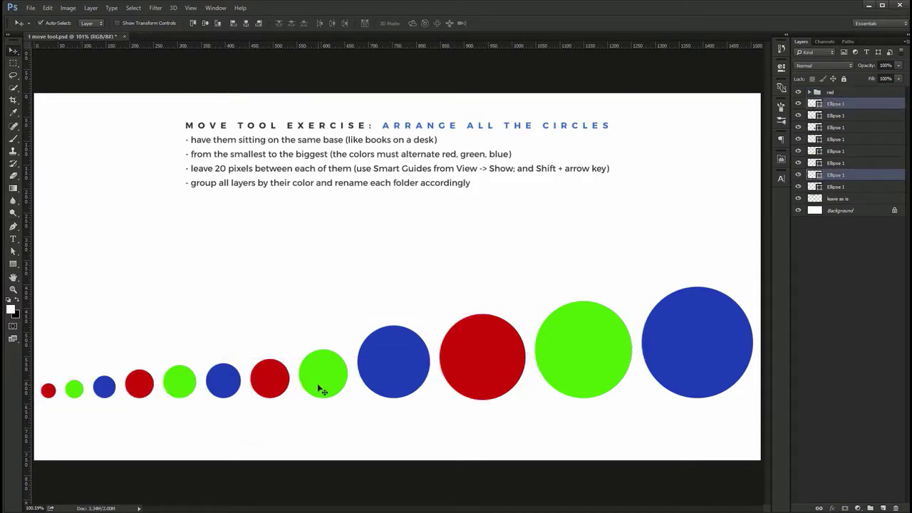
left_click(320, 389, "shift")
left_click(570, 348, "shift")
key("ctrl+g")
double_click(831, 103)
type("green")
key("Return")
- Group the four blue circles and name the group blue
left_click(223, 386)
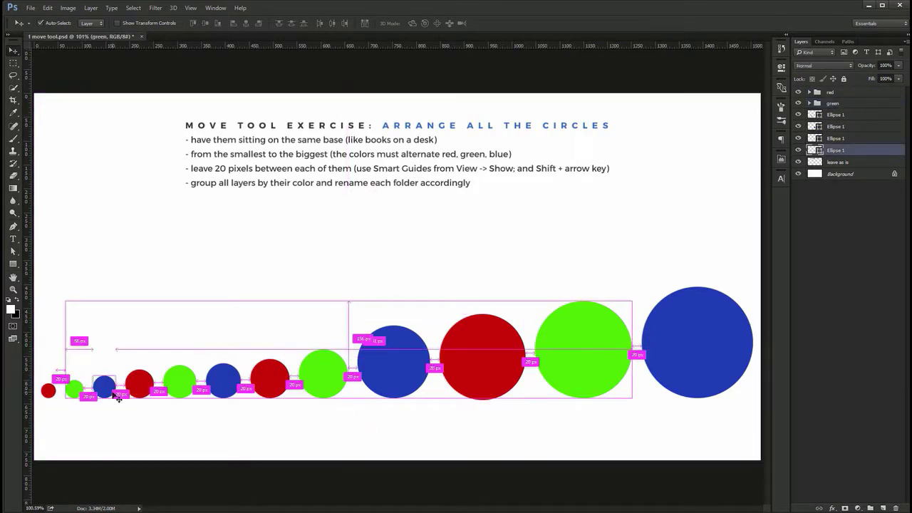
left_click(386, 375, "shift")
left_click(689, 361, "shift")
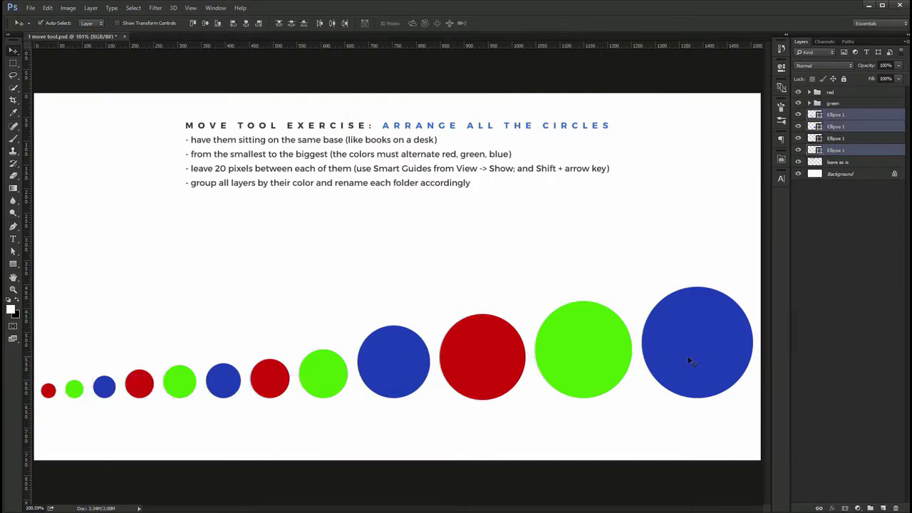
key("ctrl+g")
double_click(835, 115)
type("blue")
key("Return")
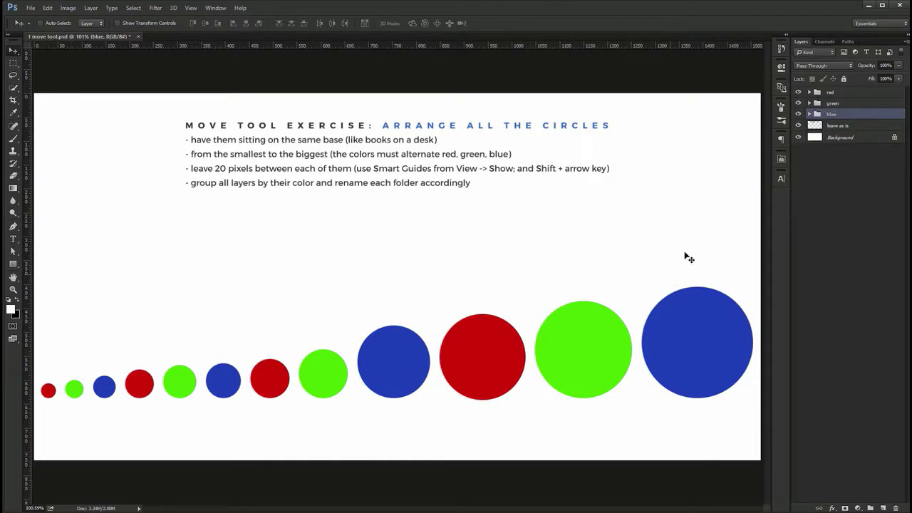
left_click(810, 114)
left_click(809, 114)
key("alt+bracketright")
key("alt+bracketright")
left_click(831, 114)
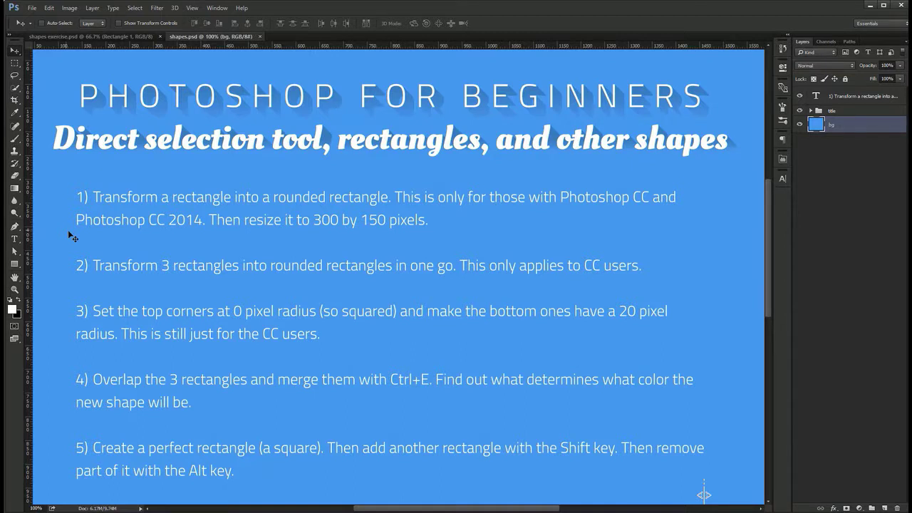
- Switch to shapes exercise.psd and move the single magenta square slightly up and to the left
left_click(121, 37)
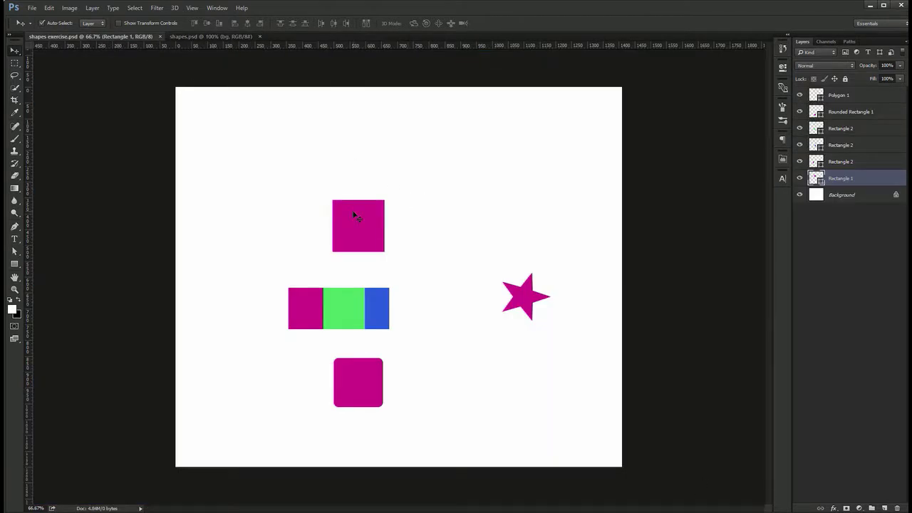
left_click_drag(343, 194, 286, 208)
key("ctrl+plus")
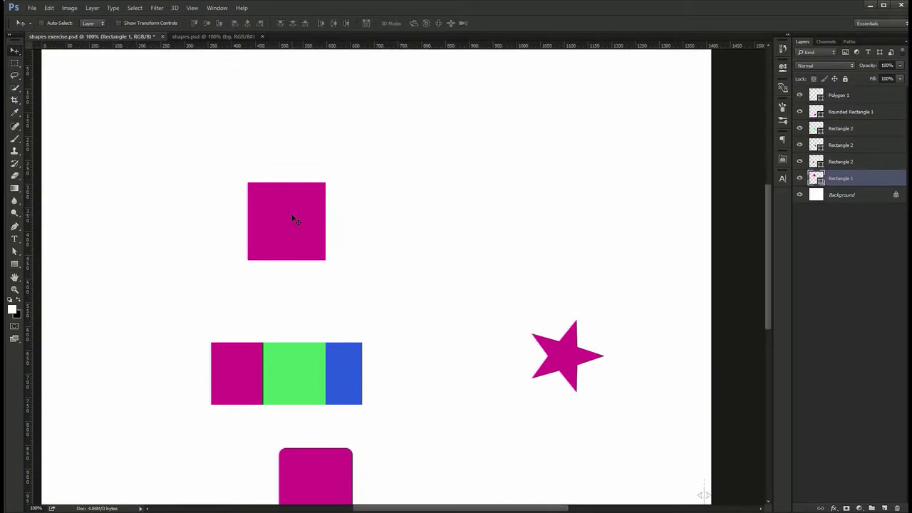
- Free-transform the magenta square to 300 px wide and 150 px high, using pixels as the units
key("ctrl+t")
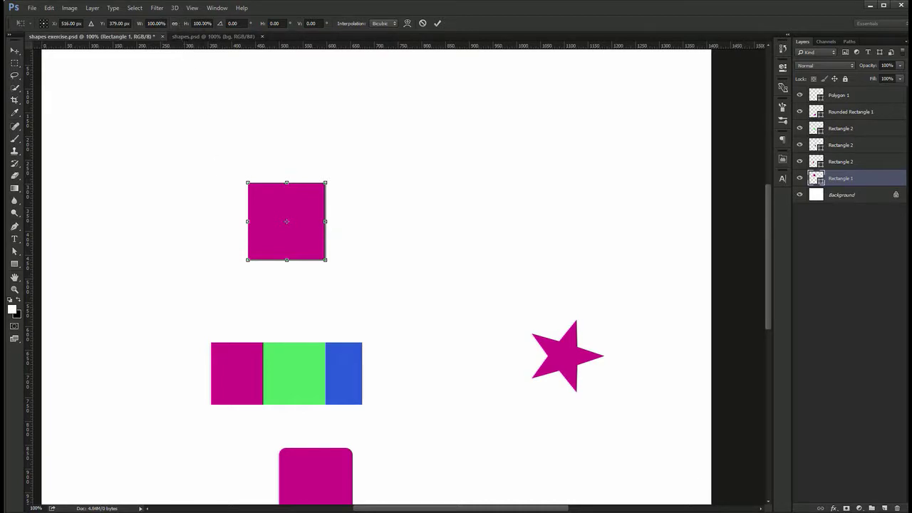
right_click(163, 24)
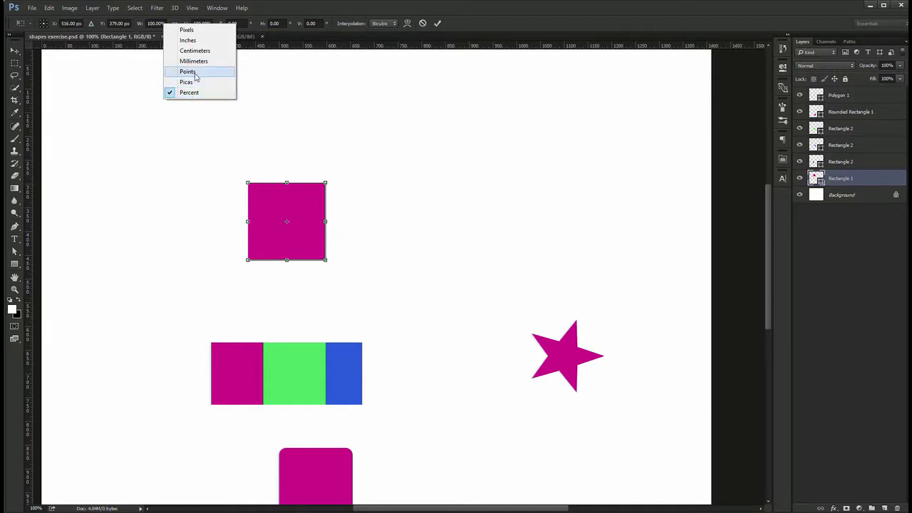
left_click(202, 34)
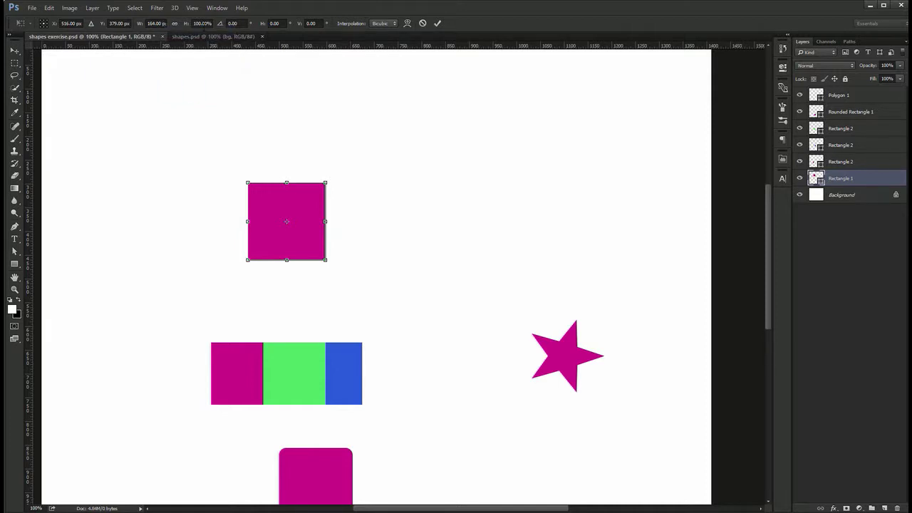
right_click(202, 23)
left_click(205, 34)
left_click(155, 23)
type("300")
key("Tab")
type("150")
key("Return")
key("Return")
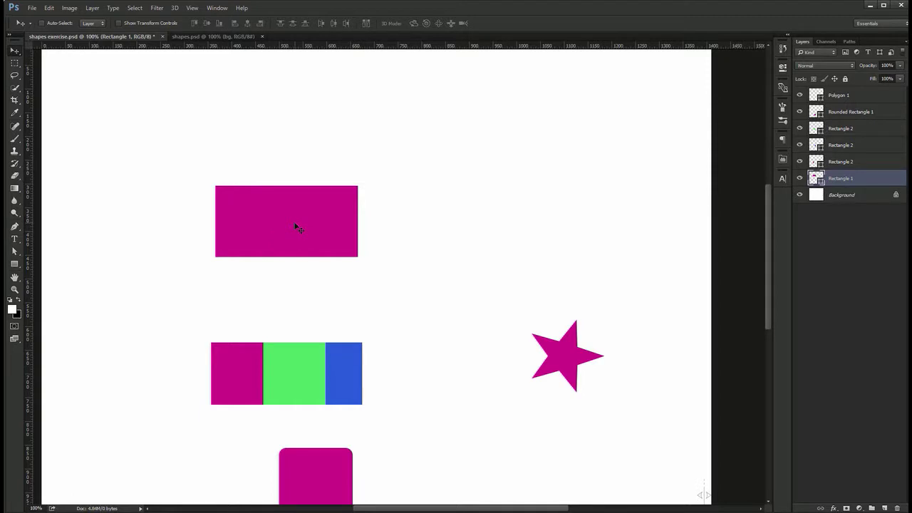
- Create a 300 by 150 px rounded rectangle with 10 px radii and place it to the right of the magenta rectangle
left_click(15, 263)
left_click(53, 270)
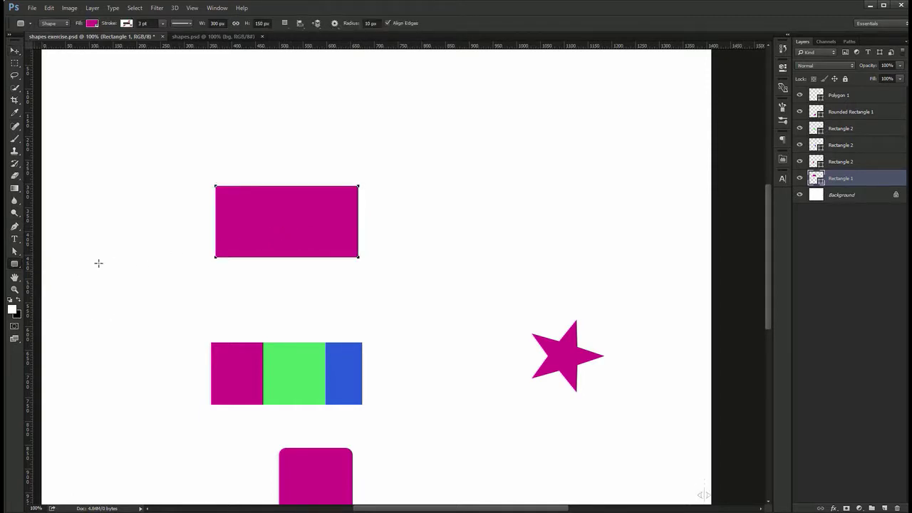
left_click(135, 219)
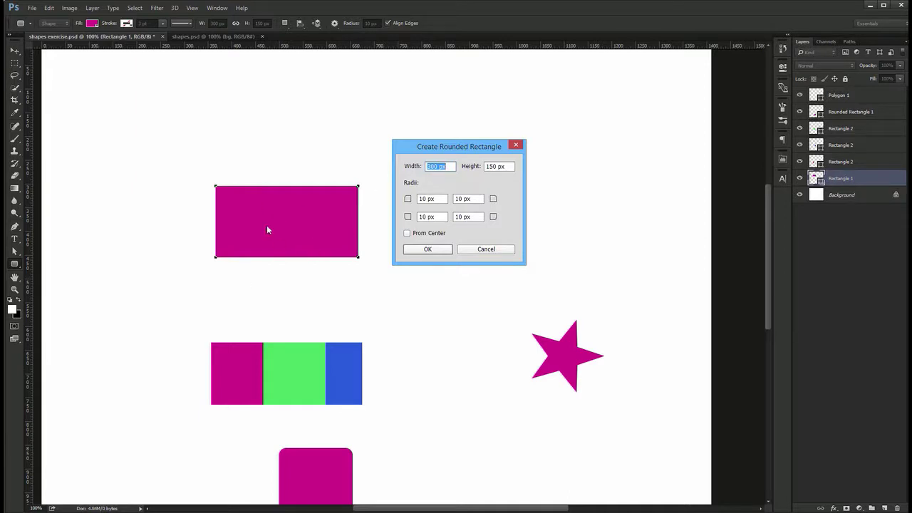
left_click(444, 251)
key("v")
left_click_drag(230, 265, 529, 196)
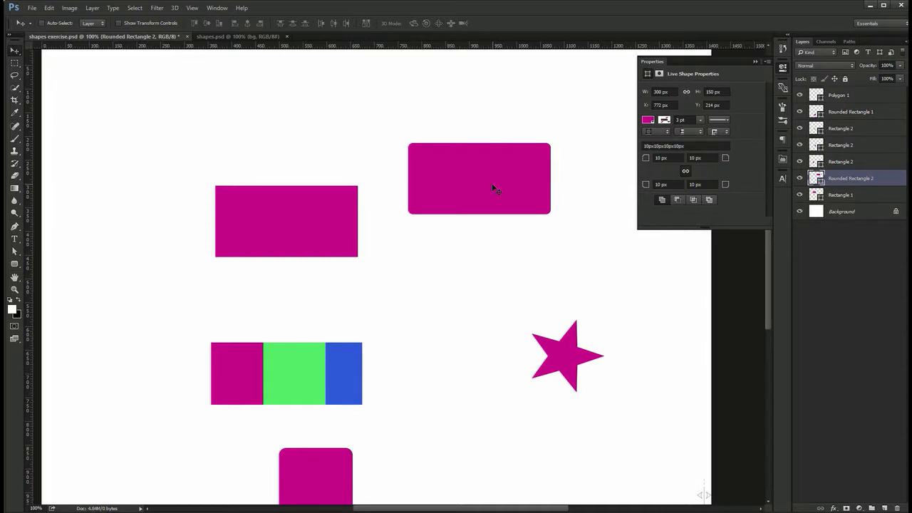
- Check the default size offered for a new rounded rectangle with the star selected, and again with the rounded rectangle selected
key("u")
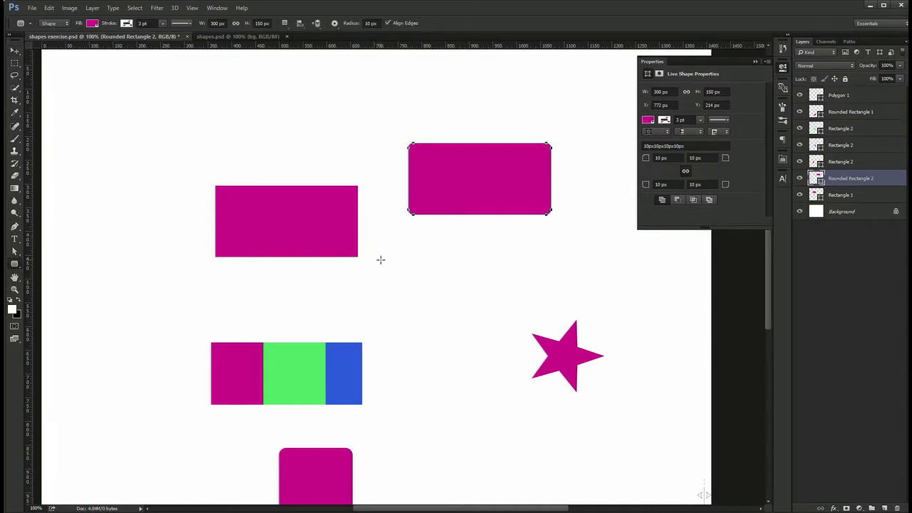
left_click(593, 364, "ctrl")
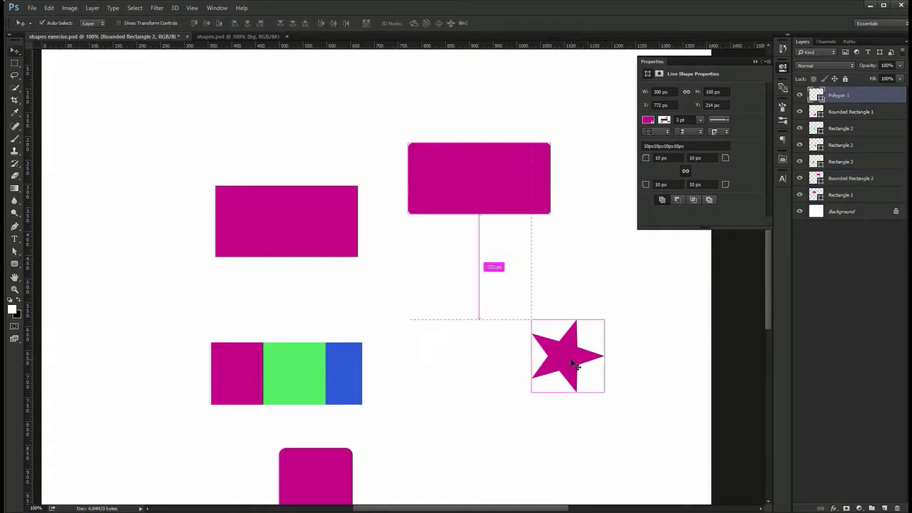
left_click(446, 316)
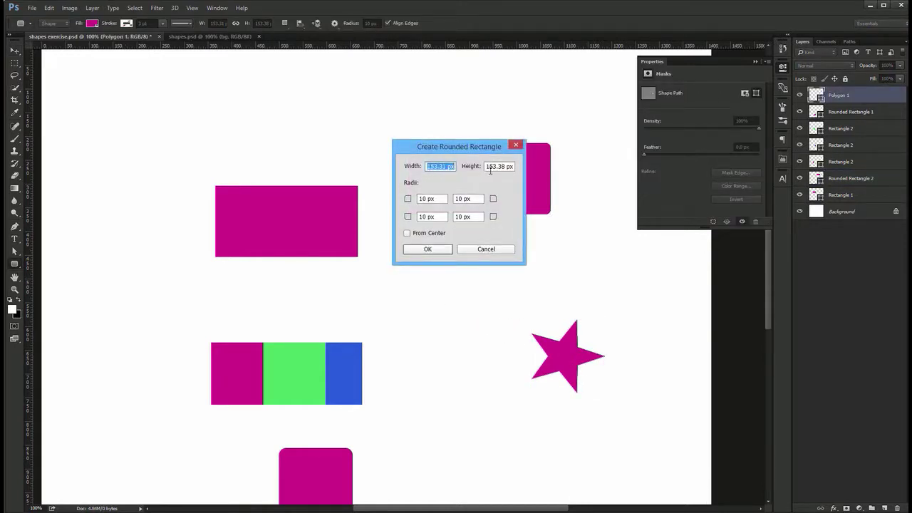
key("Escape")
key("v")
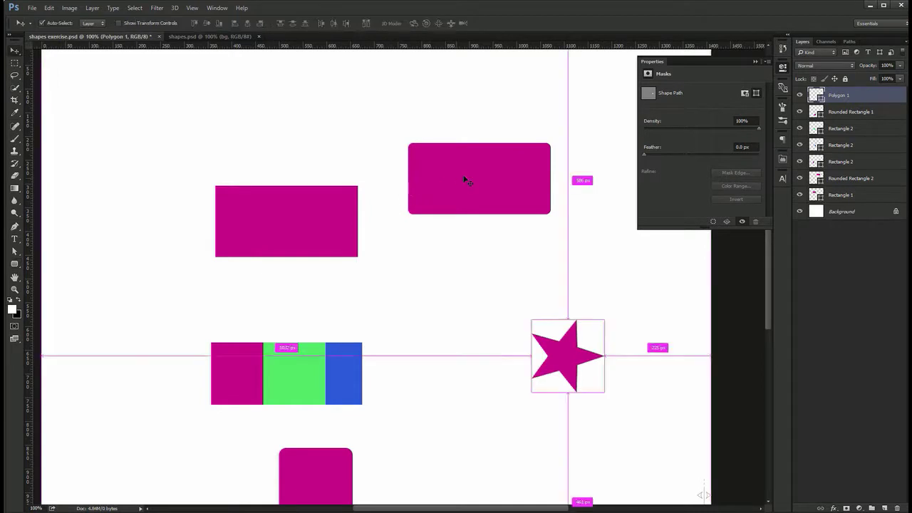
left_click(464, 175, "ctrl")
key("u")
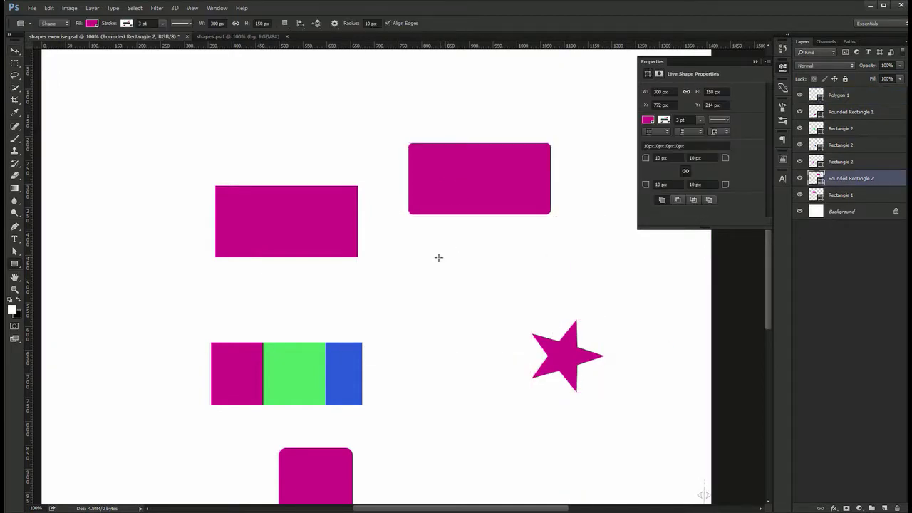
left_click(437, 259)
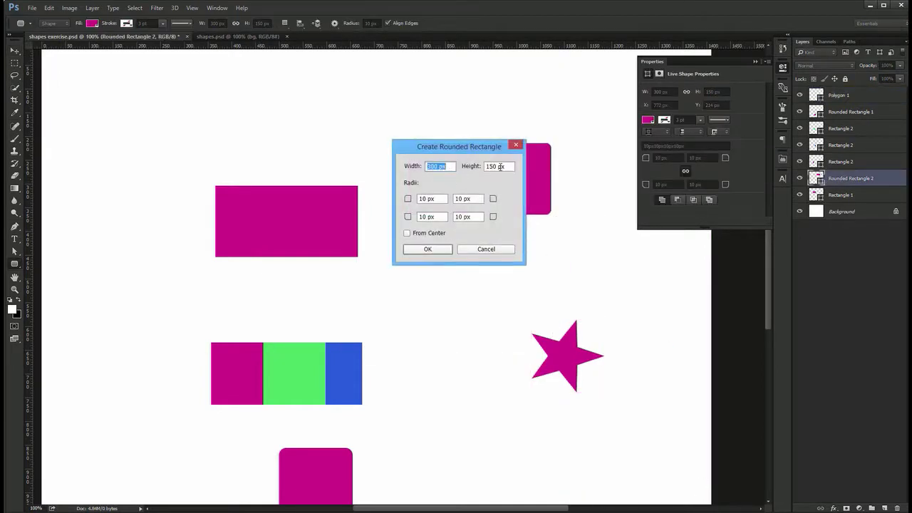
key("Escape")
key("v")
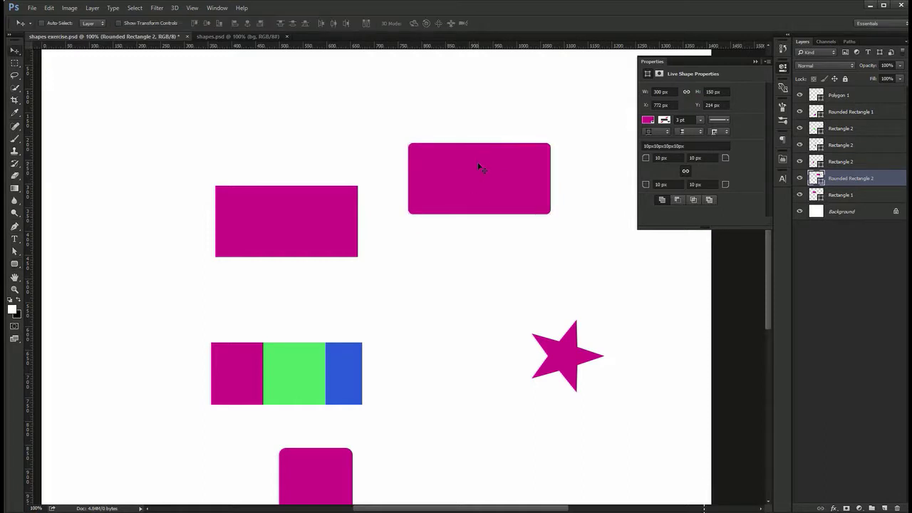
- Remove the new rounded rectangle and revert the magenta rectangle to its original square size and position
key("Delete")
key("ctrl+z")
left_click(311, 245)
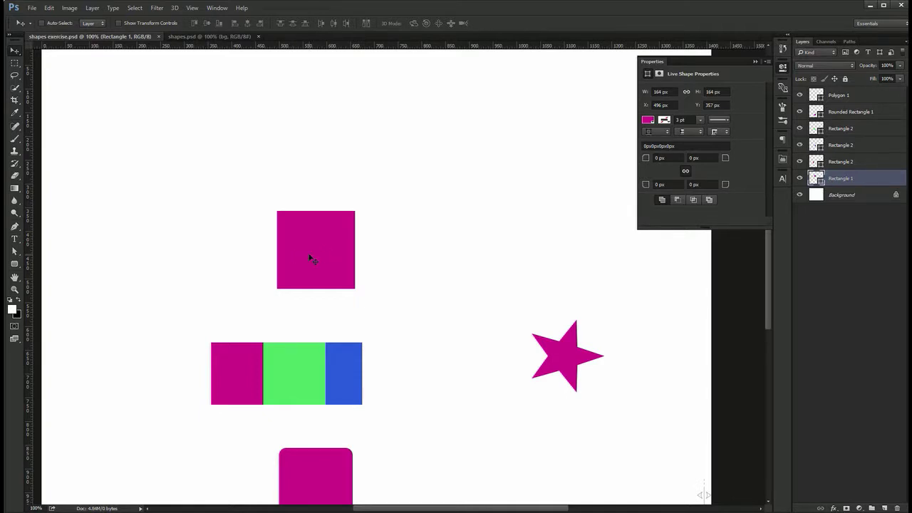
- Set the magenta square's width to 300 px and height to 150 px in its live shape properties
left_click(782, 67)
left_click(782, 67)
type("300")
key("Tab")
type("150")
key("Return")
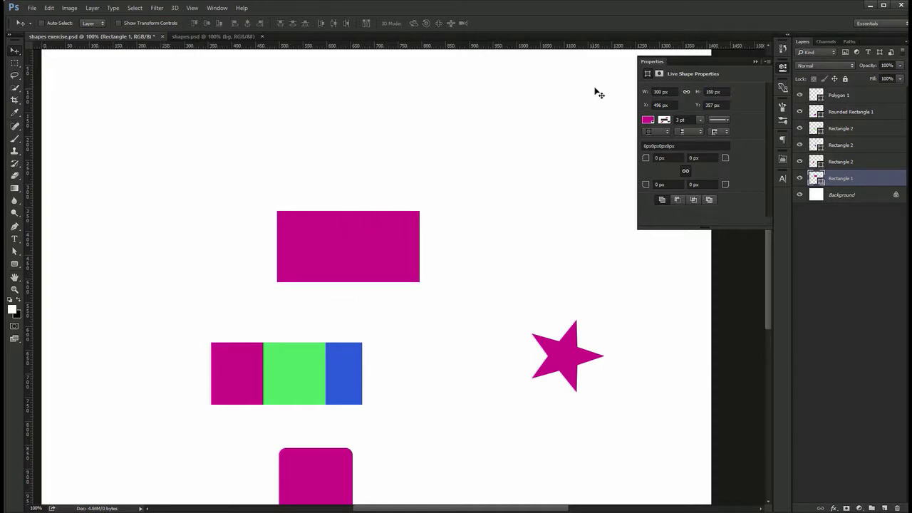
- Set all four corner radii of the magenta rectangle to 10 px
left_click(660, 157)
type("10")
key("Return")
- Select all anchor points of the 300 by 150 px rounded rectangle with the Direct Selection tool
key("a")
right_click(15, 251)
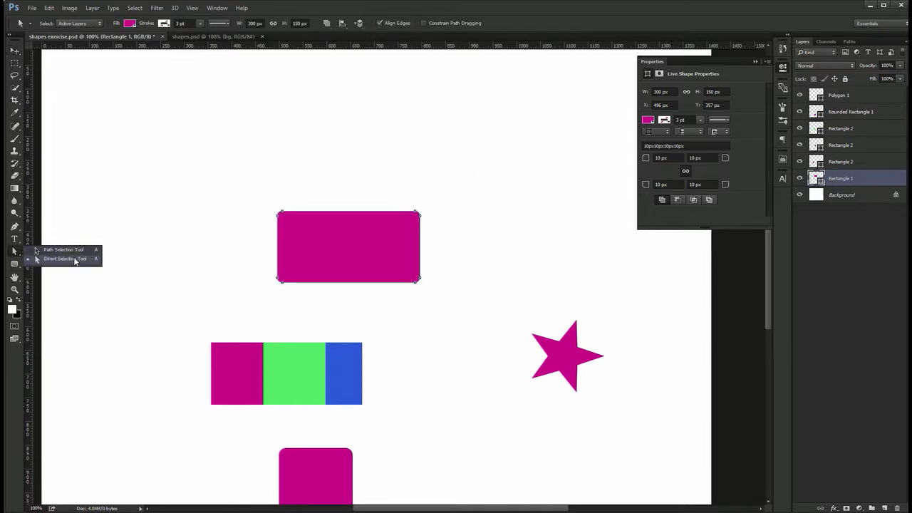
left_click(70, 258)
left_click_drag(222, 147, 488, 319)
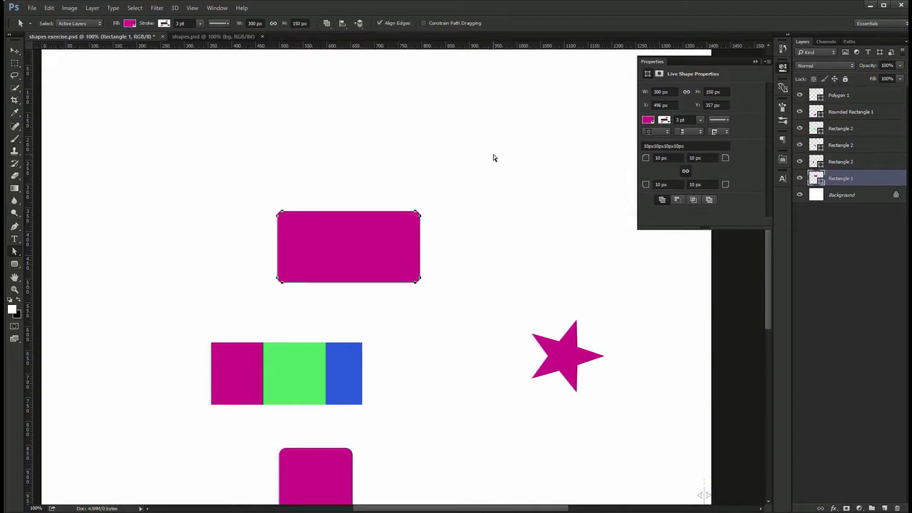
- Spread the magenta and blue squares horizontally to either side of the green square and select all three shapes
key("v")
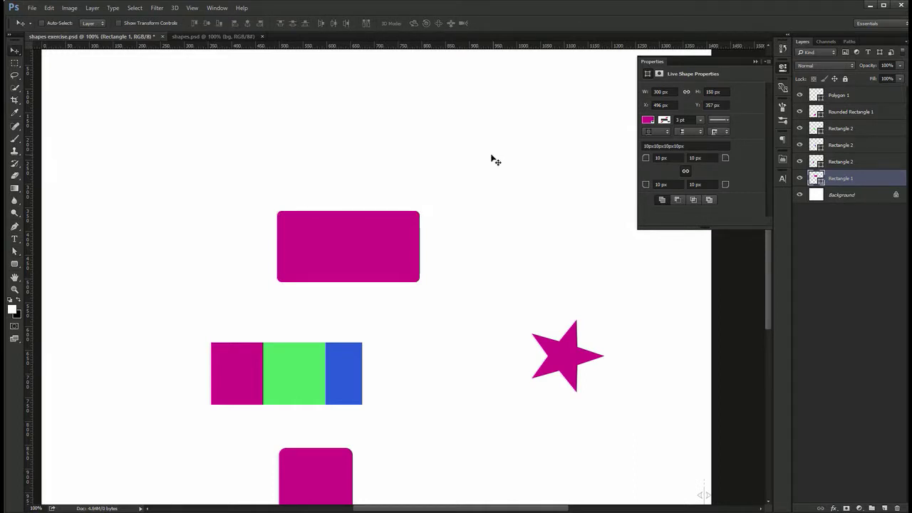
left_click(254, 366, "ctrl")
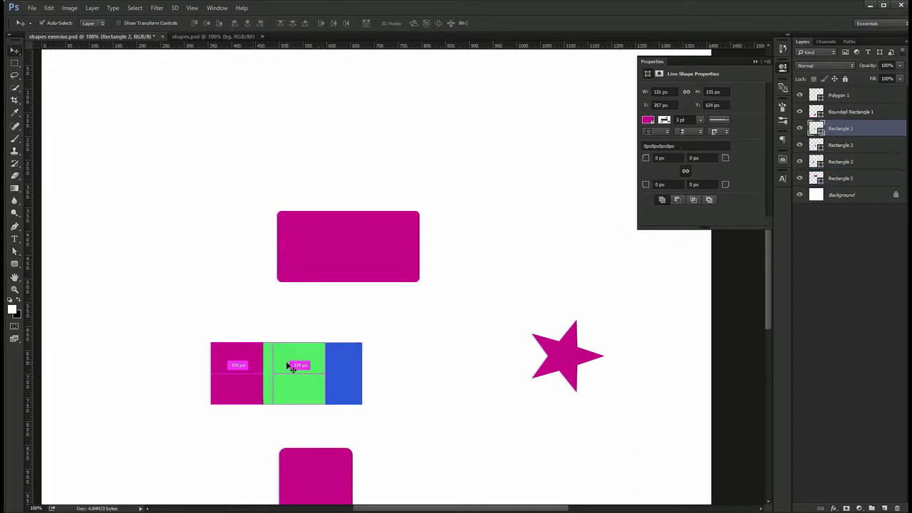
left_click_drag(235, 367, 141, 367)
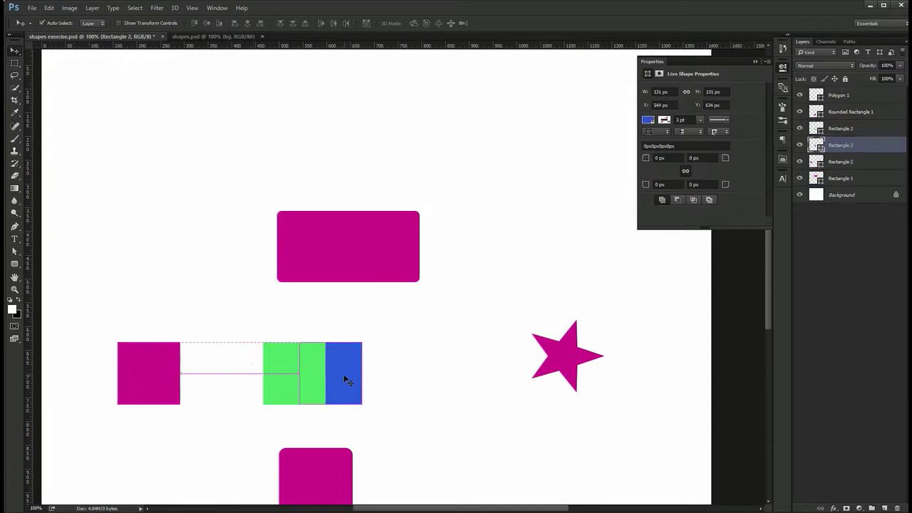
left_click_drag(344, 381, 417, 372)
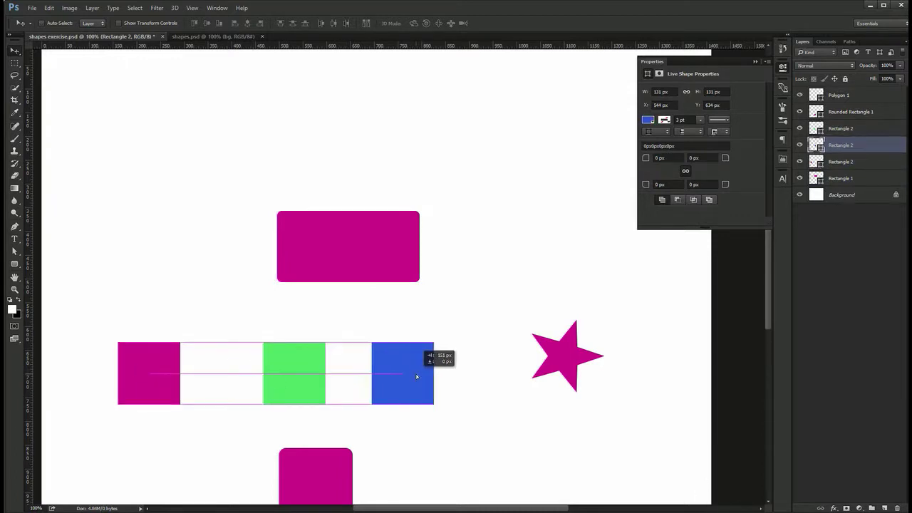
left_click(152, 372, "shift")
left_click(322, 368, "shift")
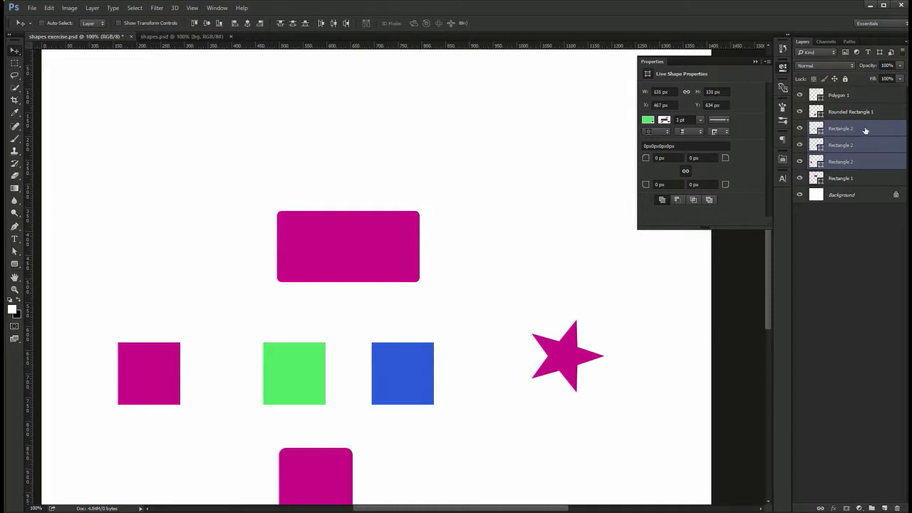
- Select the magenta, green and blue squares with their anchor points and set all their corner radii to 10 px
left_click(863, 129)
left_click(860, 161)
left_click(311, 378, "shift")
left_click(396, 381, "shift")
key("a")
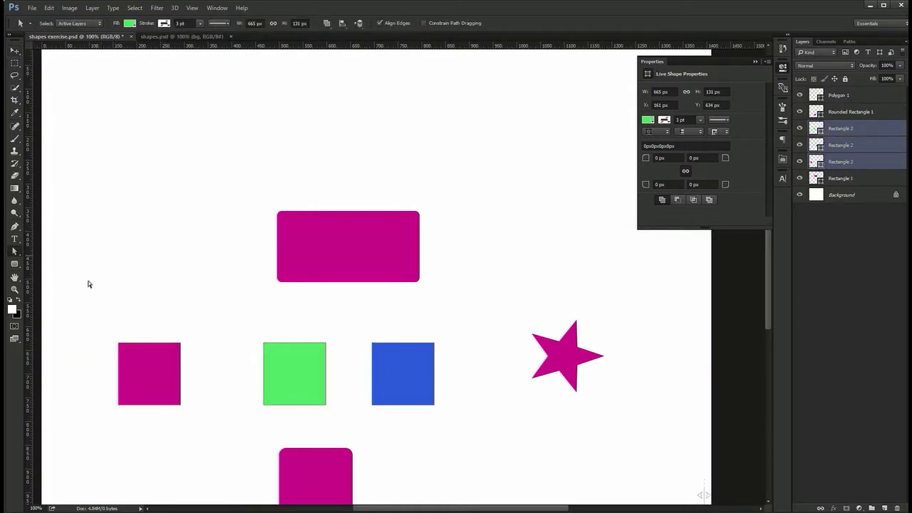
left_click_drag(82, 318, 471, 429)
type("1")
key("Return")
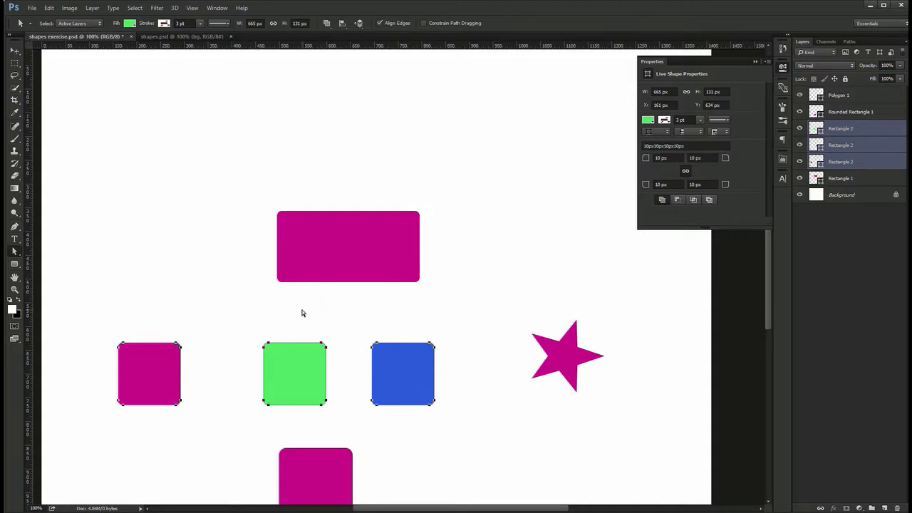
key("v")
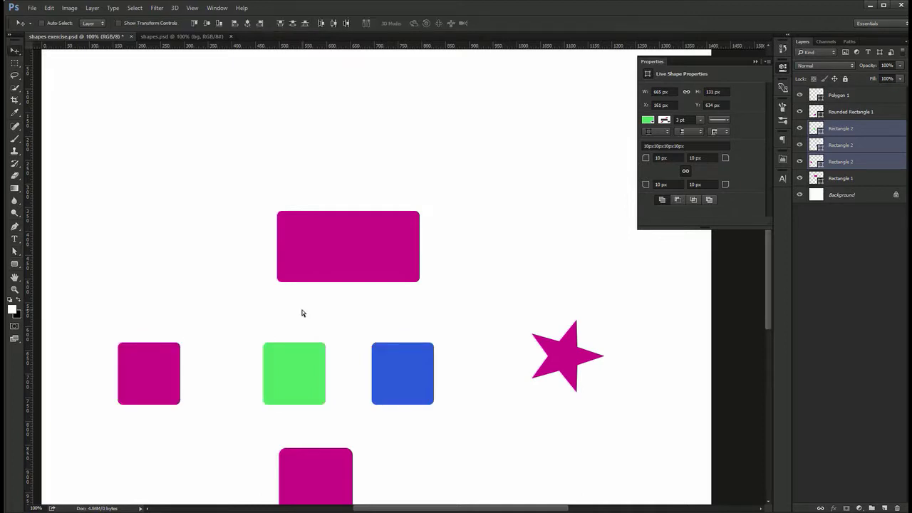
key("a")
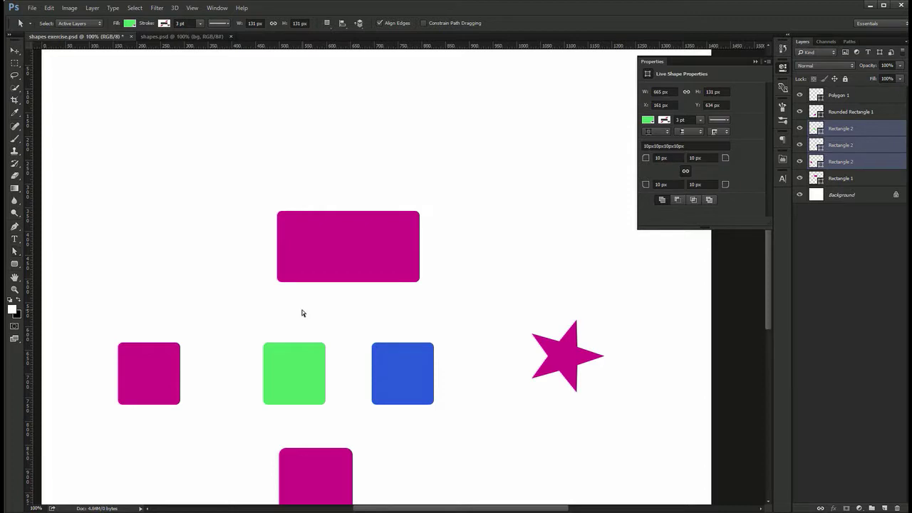
key("v")
- Check the third task in shapes.psd, select the three squares' anchor points and unlink their corner radii
key("ctrl+Tab")
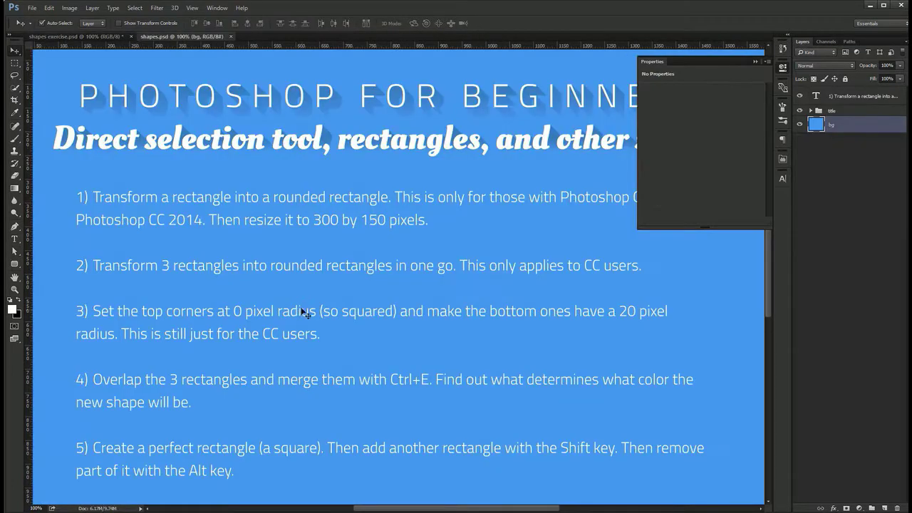
key("ctrl+Tab")
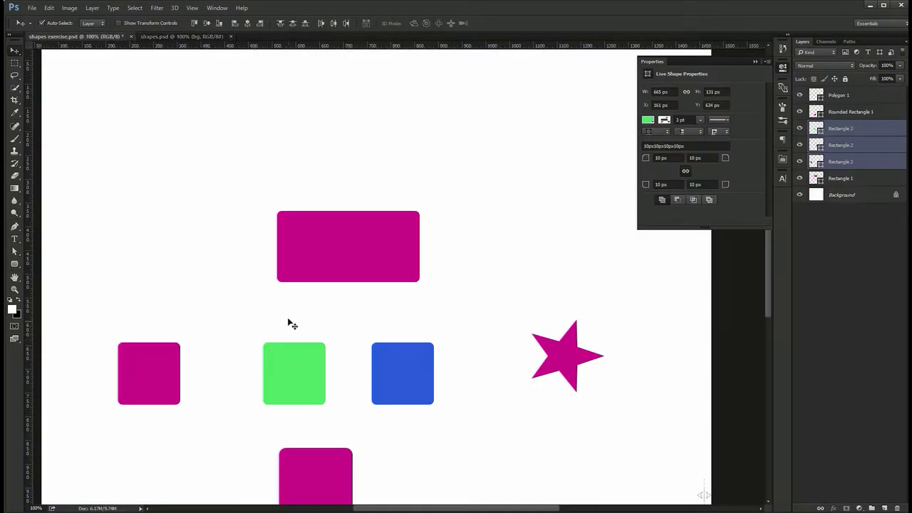
key("a")
left_click_drag(65, 315, 483, 417)
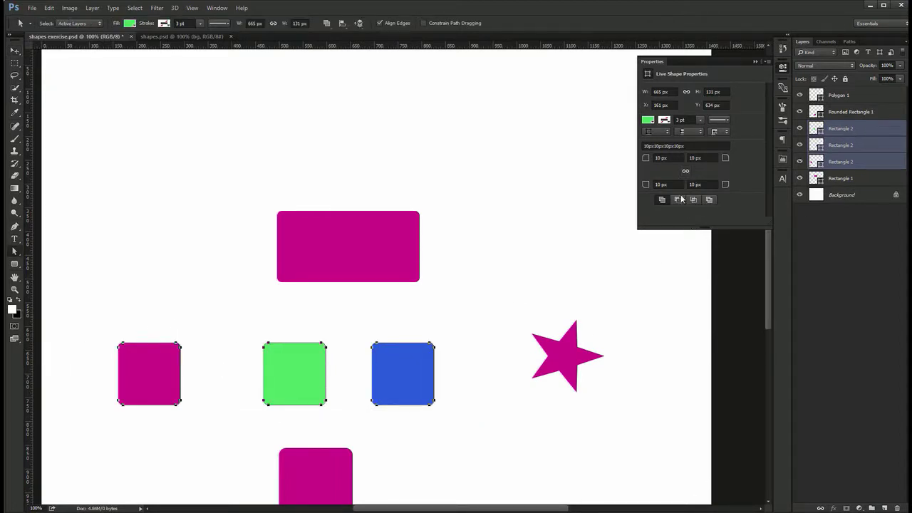
- Set the three shapes' top corner radii to 0 px and bottom corner radii to 20 px
left_click(661, 184)
key("Tab")
type("0")
key("Tab")
type("0")
key("Tab")
type("20")
key("Tab")
type("20")
key("Return")
key("v")
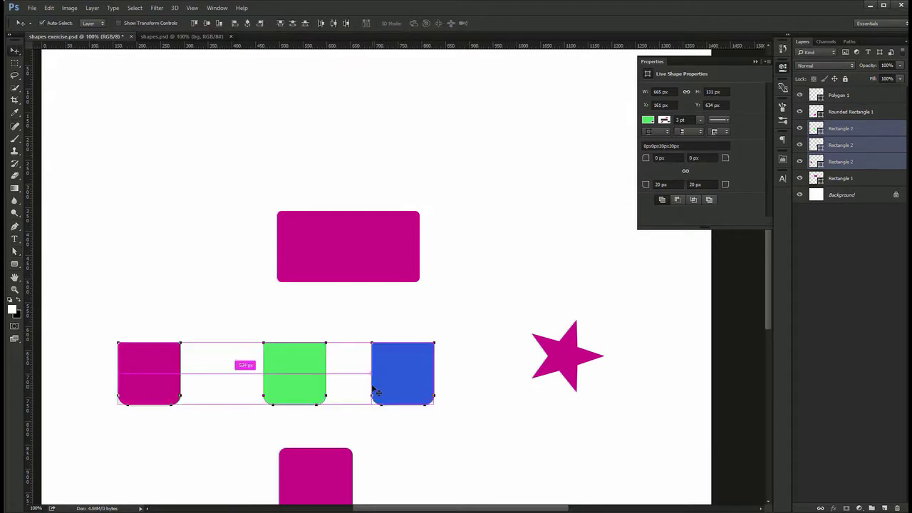
- Read the fourth task in shapes.psd, return to shapes exercise.psd and collapse the shape properties
key("ctrl+Tab")
scroll(227, 388, "down", 1)
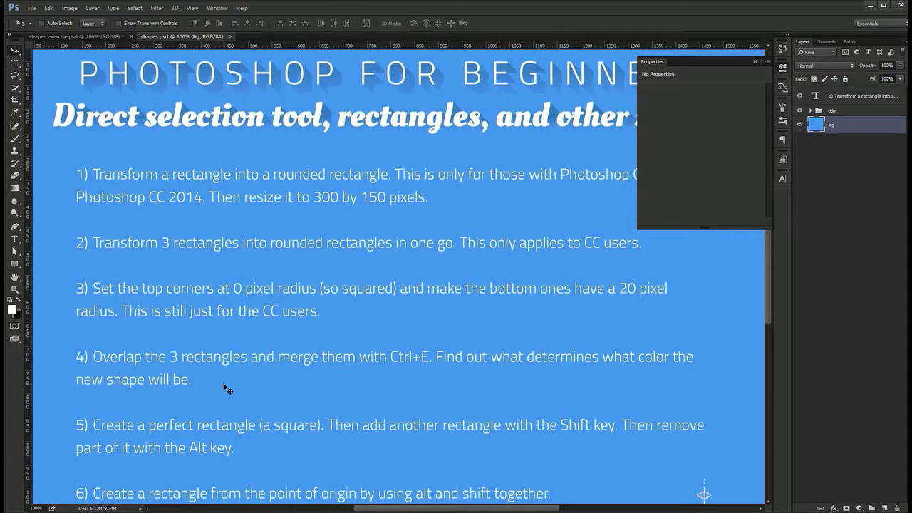
scroll(226, 388, "down", 3)
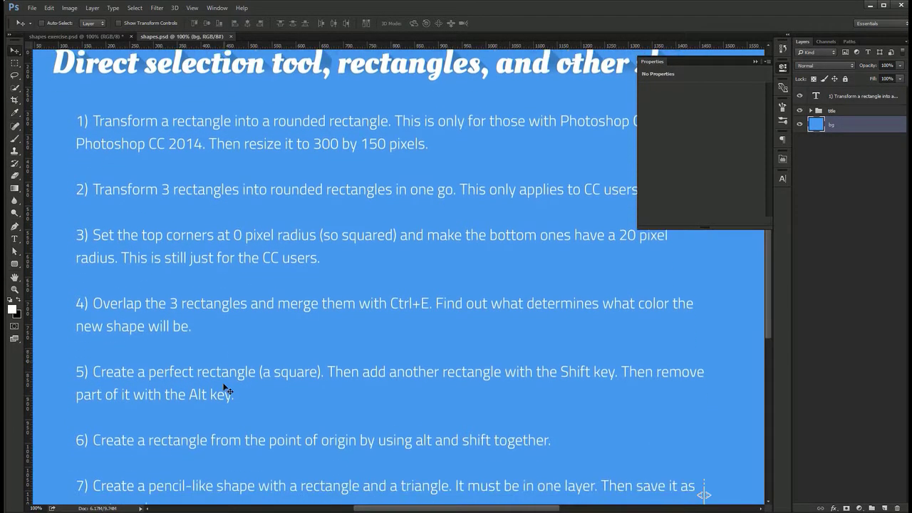
key("ctrl+Tab")
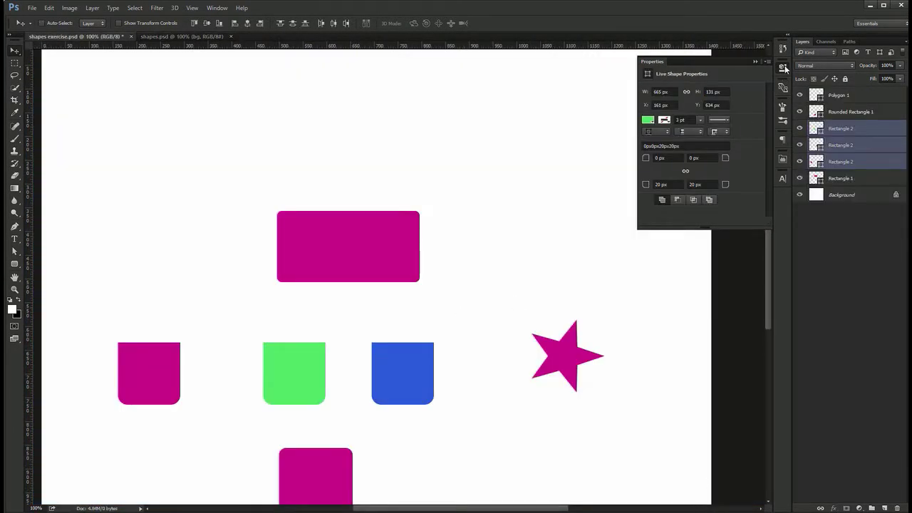
left_click(784, 72)
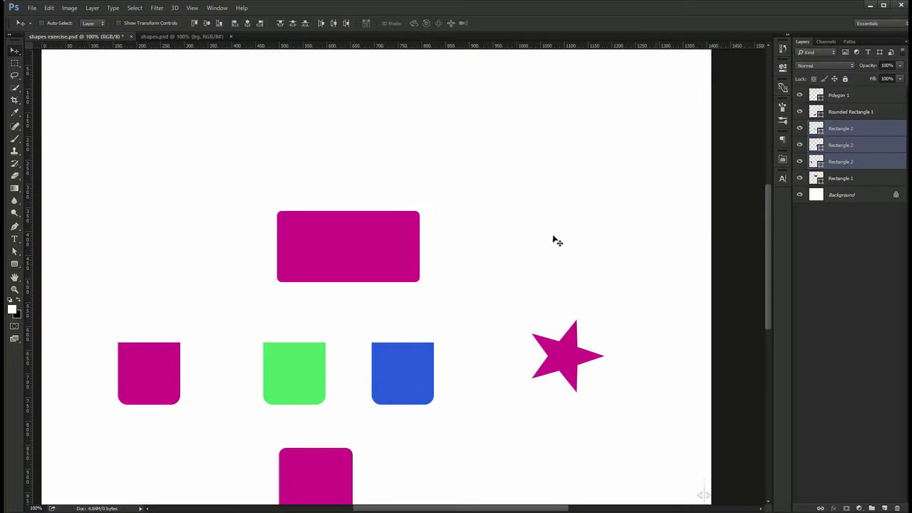
- Move the magenta and blue rectangles closer to the green one, leaving an even gap on both sides
left_click(157, 366)
left_click_drag(156, 365, 220, 363)
left_click(295, 368)
left_click_drag(409, 370, 386, 371)
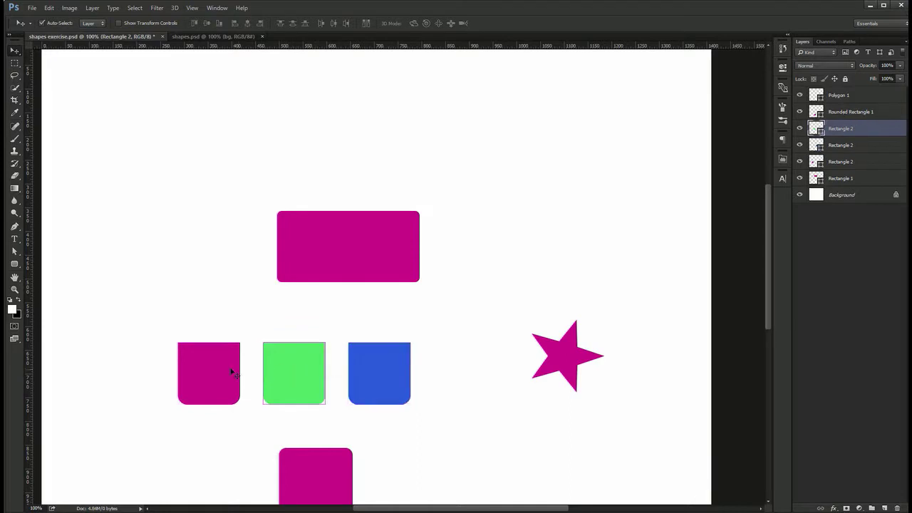
- Try merging the magenta, green and blue rectangles with the green layer uppermost, and undo the merge
left_click(227, 371)
left_click(299, 367, "shift")
left_click(383, 365, "shift")
key("ctrl+e")
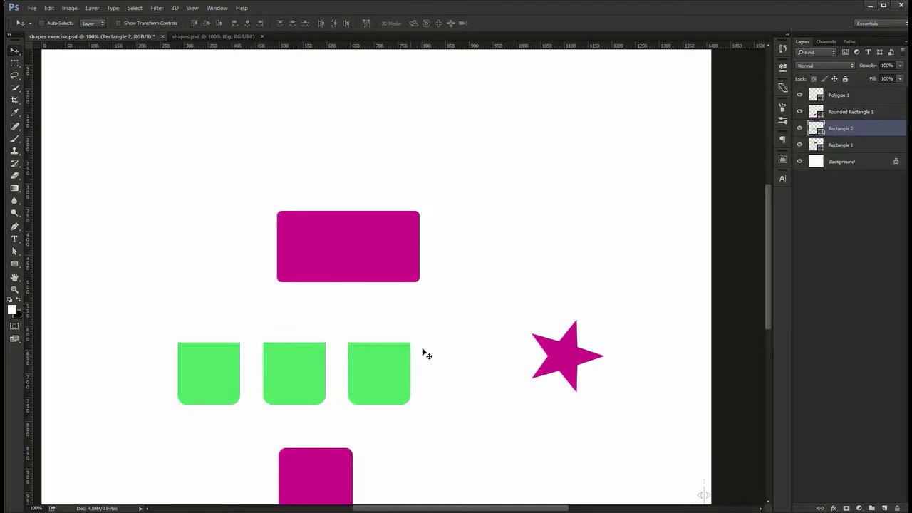
key("ctrl+z")
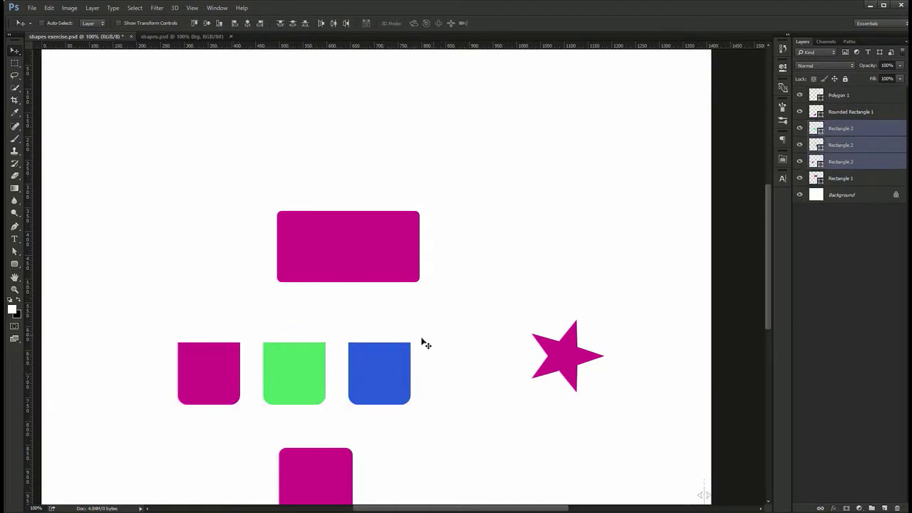
key("ctrl+z")
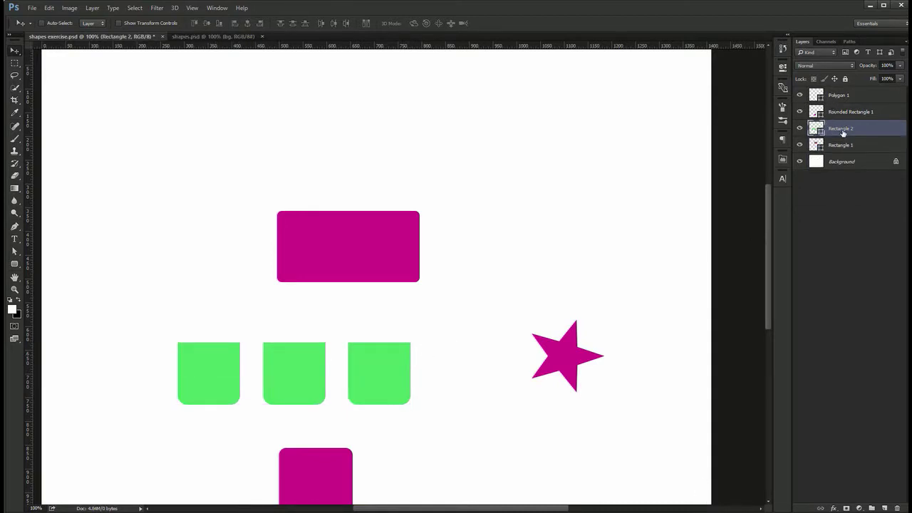
key("ctrl+z")
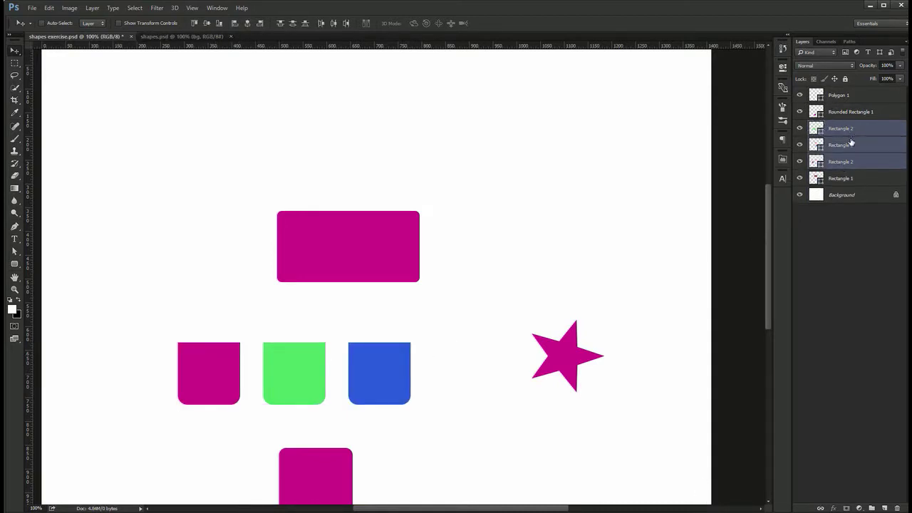
- Place the blue rectangle's layer above the other two, try merging the three rectangles, and undo the merge
left_click(799, 144)
left_click(800, 145)
left_click(851, 146)
left_click(855, 129, "ctrl")
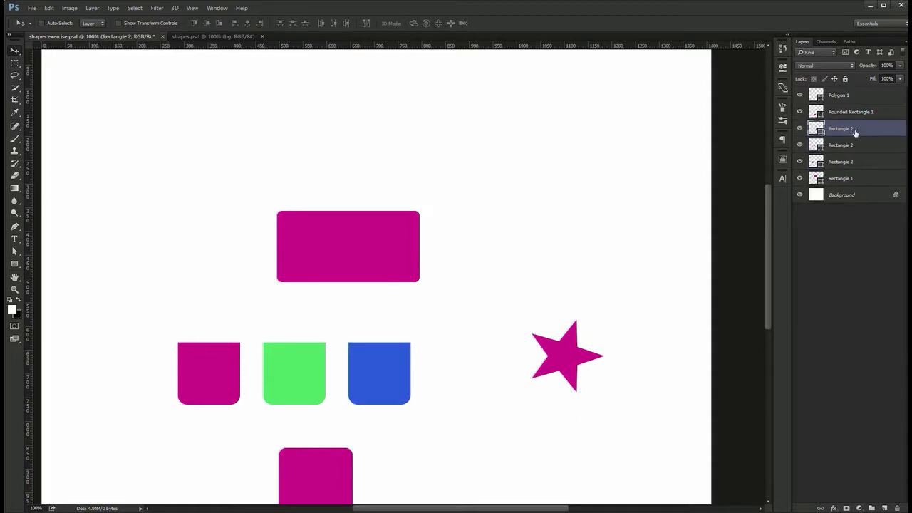
left_click(851, 162, "shift")
mouse_move(476, 265)
left_mouse_down()
mouse_move(523, 265)
mouse_move(459, 263)
left_mouse_up()
key("ctrl+e")
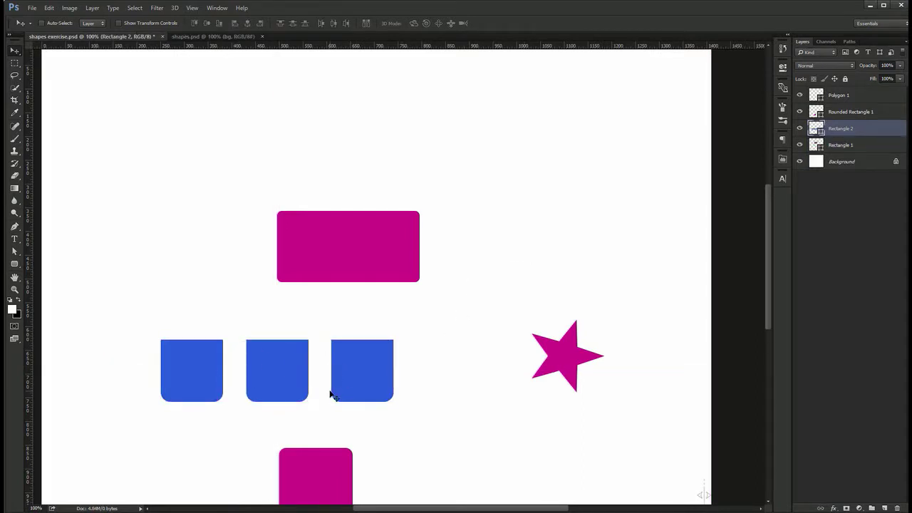
key("ctrl+z")
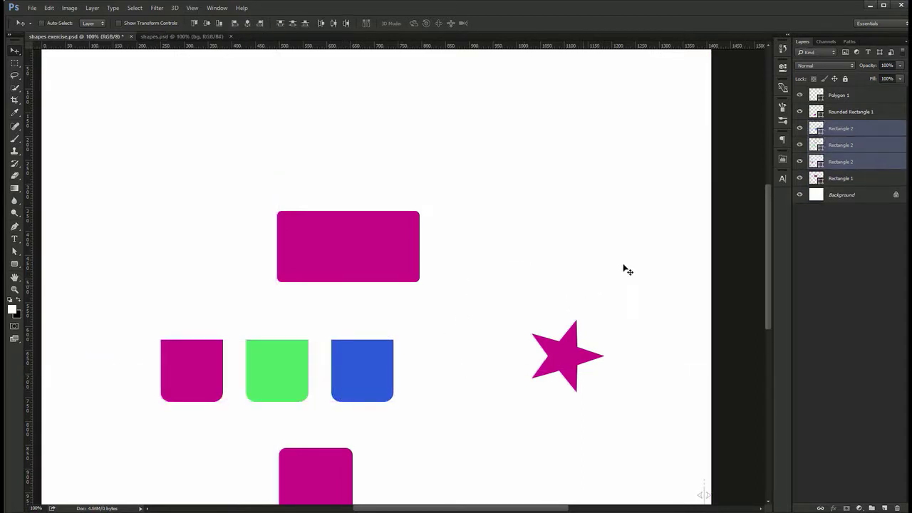
- Place the magenta rectangle's layer above the other two, try merging the three rectangles, and undo the merge
left_click(865, 165)
left_click(847, 129)
left_click(842, 161, "shift")
key("ctrl+e")
left_click_drag(265, 332, 309, 329)
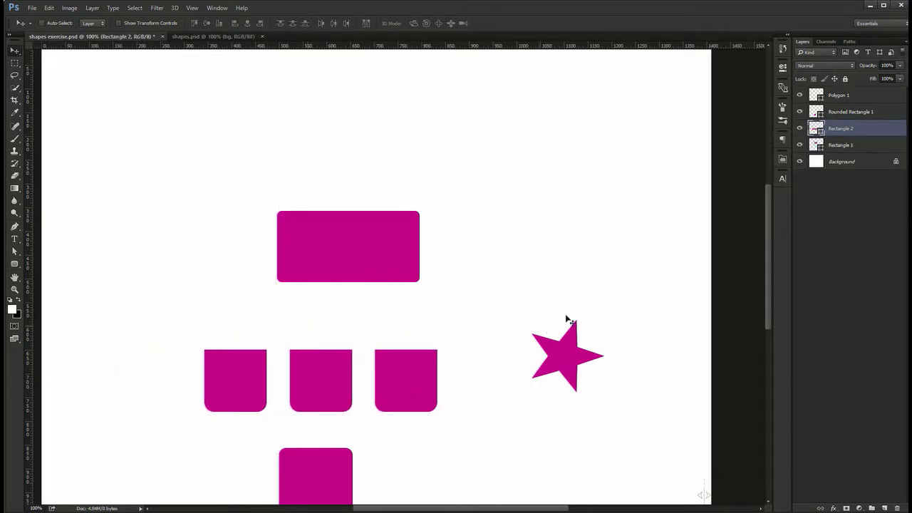
key("ctrl+z")
key("ctrl+z")
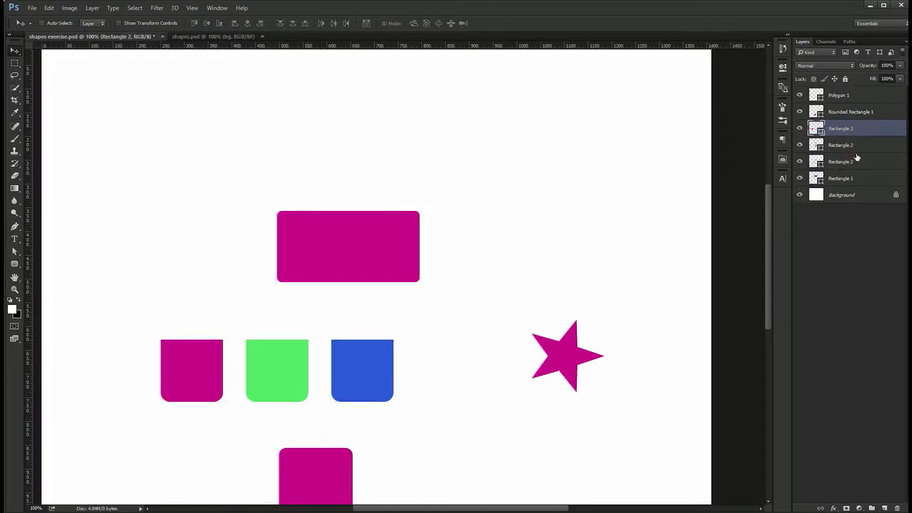
- Read exercise tasks 5 to 8 in shapes.psd and return to shapes exercise.psd
key("ctrl+Tab")
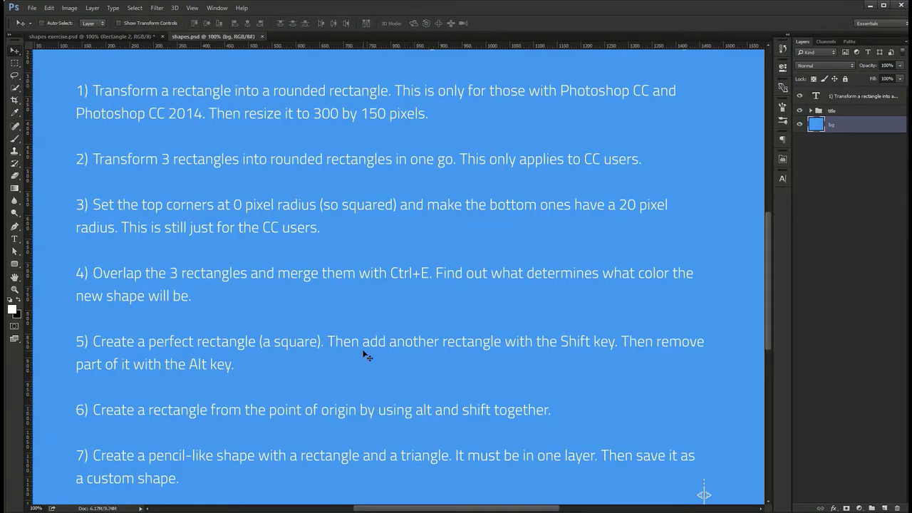
scroll(365, 353, "down", 3)
scroll(365, 353, "down", 2)
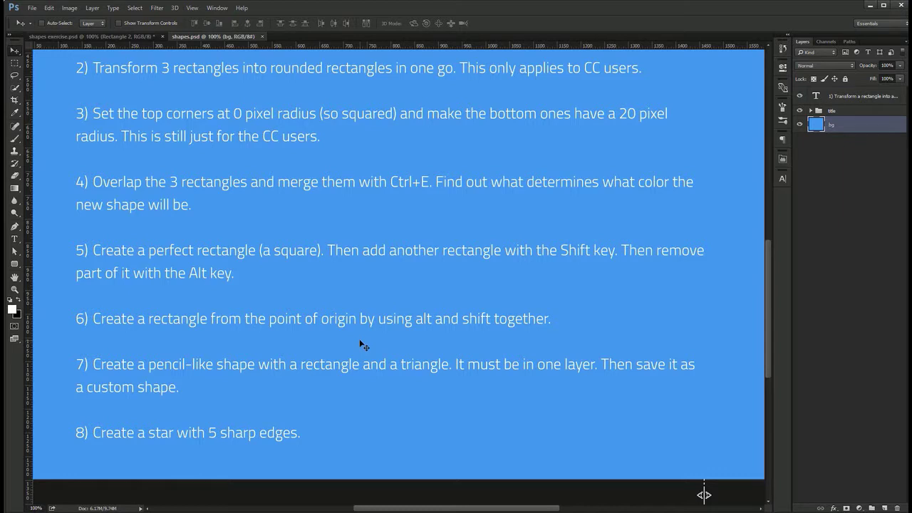
key("ctrl+Tab")
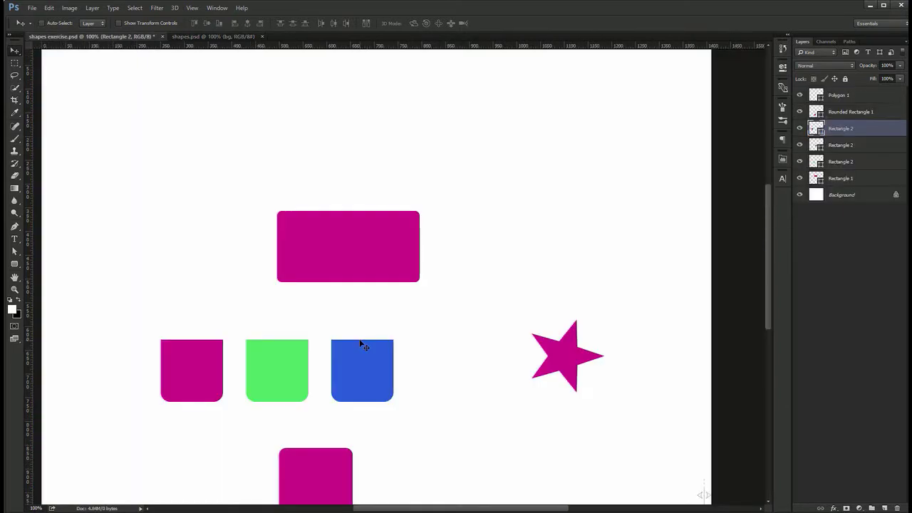
- Draw a magenta square of about 153 px in the canvas's upper-left area with the Rectangle tool
key("u")
left_click_drag(15, 265, 53, 264)
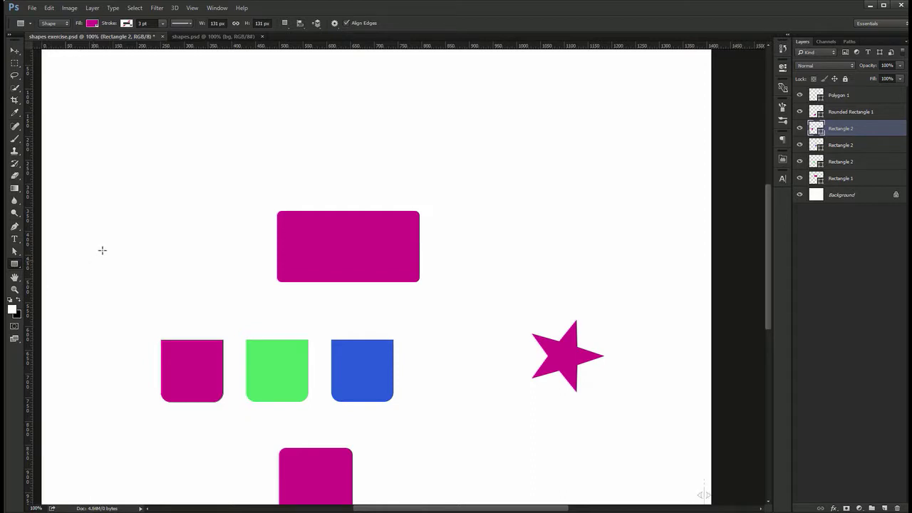
left_click_drag(107, 131, 267, 204)
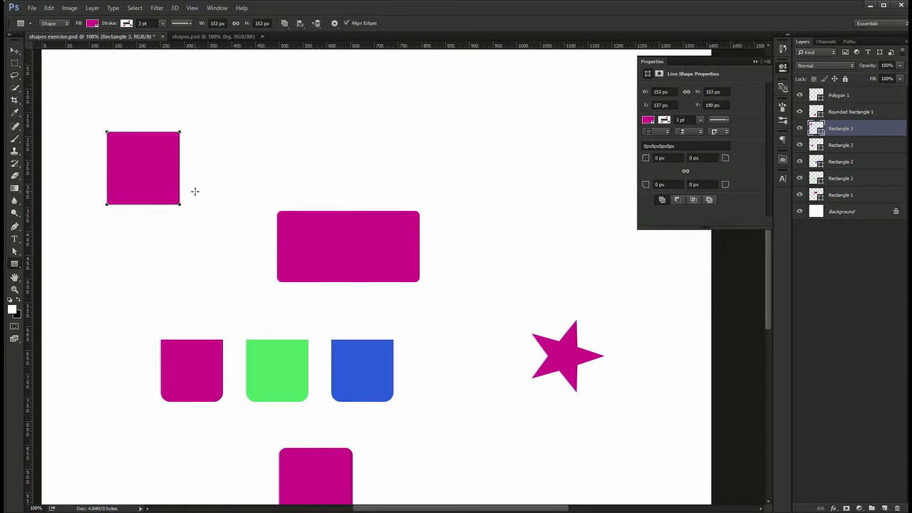
- Add an overlapping rectangle of about 127 by 86 px to the square's shape and subtract one of about 91 by 95 px
left_click_drag(197, 189, 136, 230)
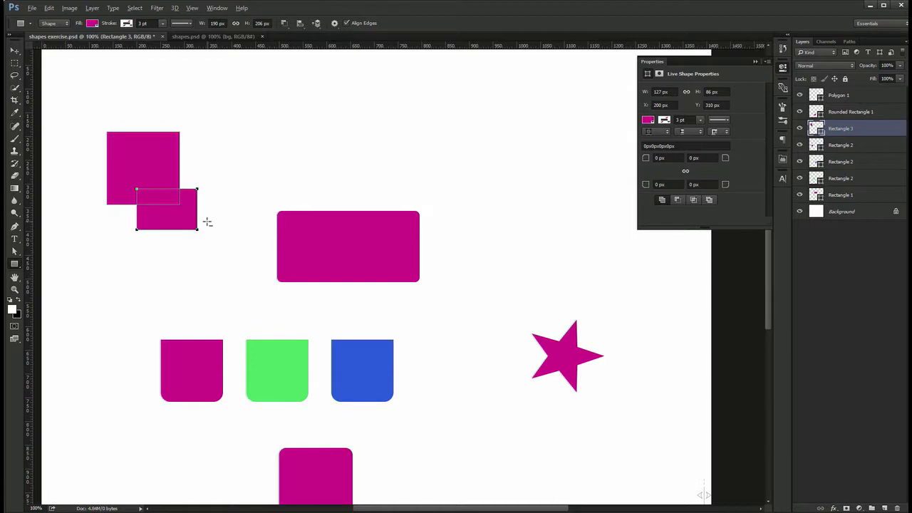
left_click_drag(208, 222, 191, 271)
- Following task 6, draw a rectangle of about 100 by 84 px and, from their centres, squares of about 180 px and 186 px
key("ctrl+Tab")
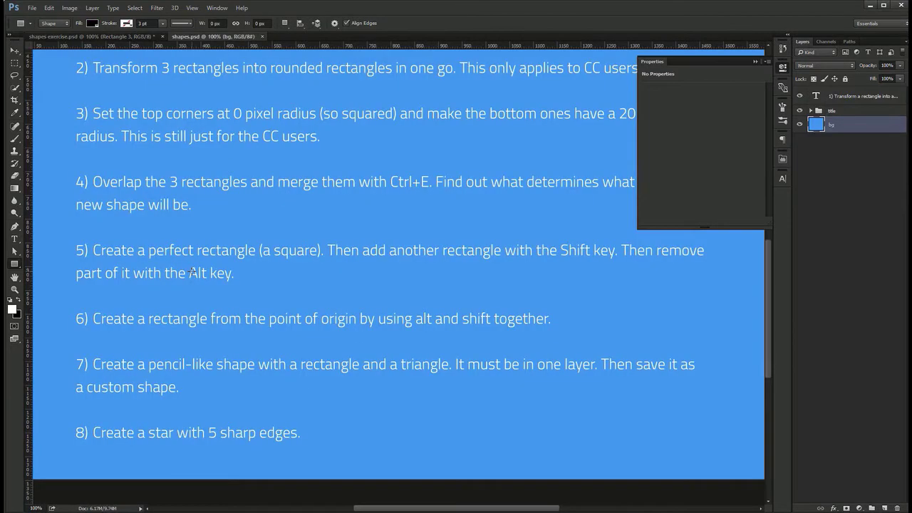
key("ctrl+Tab")
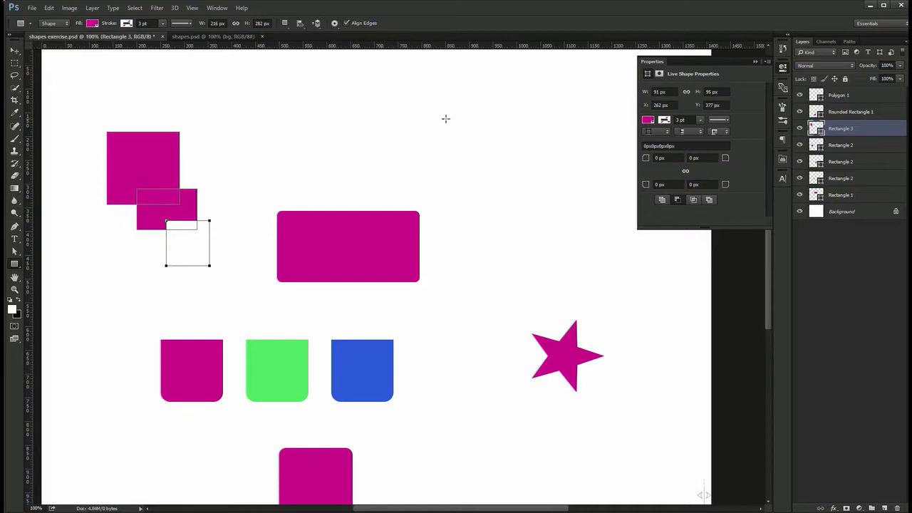
mouse_move(489, 182)
left_mouse_down()
mouse_move(466, 218)
mouse_move(441, 221)
left_mouse_up()
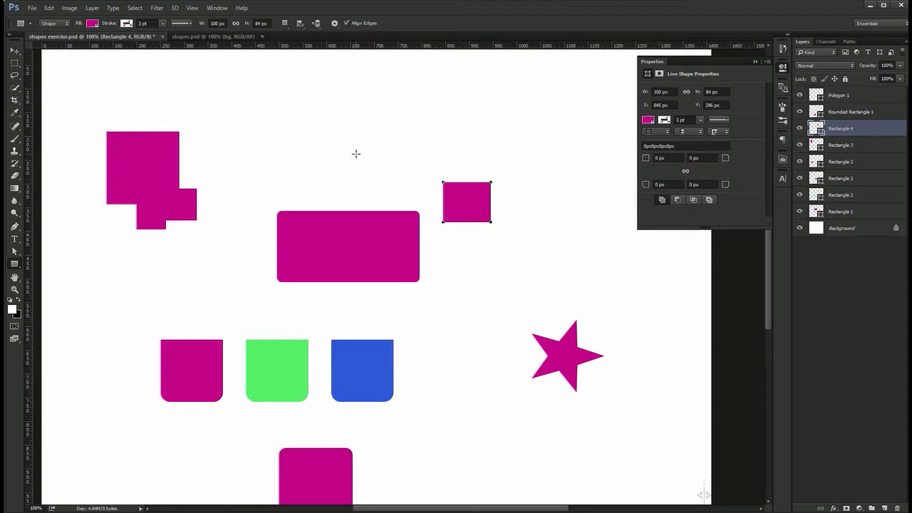
left_click_drag(357, 156, 308, 106)
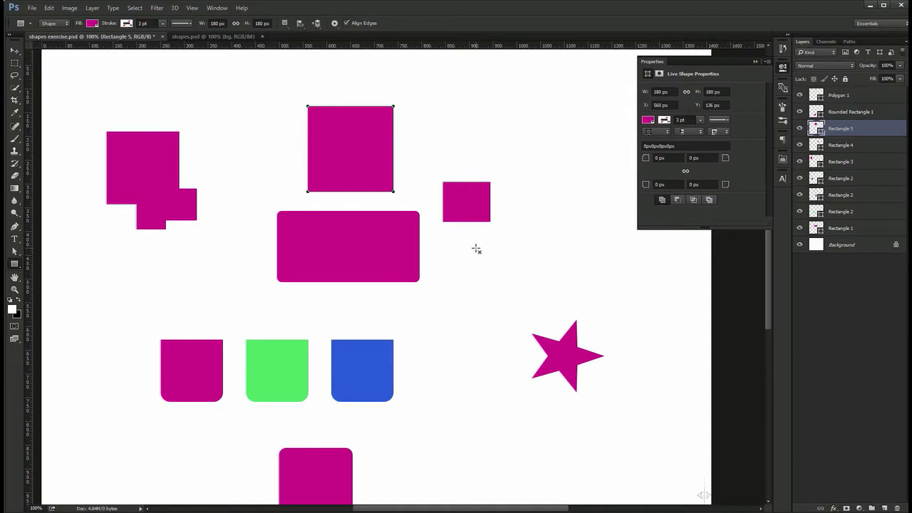
left_click_drag(466, 337, 420, 293)
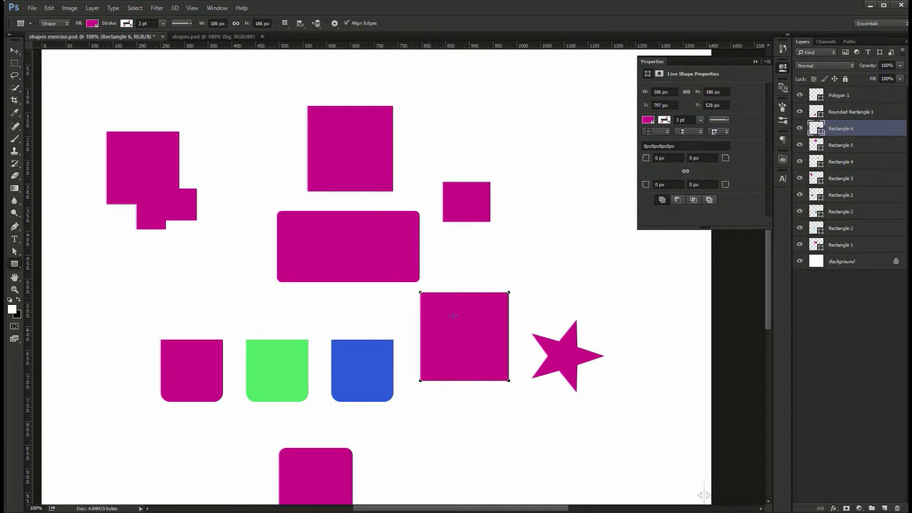
- Delete the practice layers from Rectangle 6 down to the lowest Rectangle 2
left_click(848, 228, "shift")
key("Delete")
- Draw a tall, narrow pencil body of about 30 by 409 px near the canvas's left edge and shift it slightly down and right
left_click_drag(109, 171, 122, 366)
key("v")
left_click_drag(118, 244, 136, 302)
- Draw a three-sided polygon of about 25 by 29 px just above the tall rectangle's upper end
key("z")
left_click_drag(122, 254, 178, 250)
left_click(14, 263)
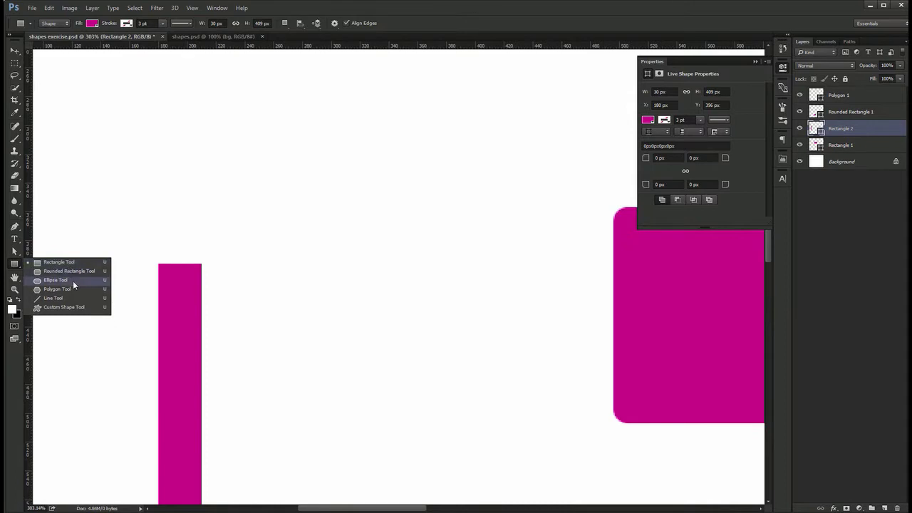
left_click(69, 287)
key("Return")
left_click_drag(178, 214, 203, 212)
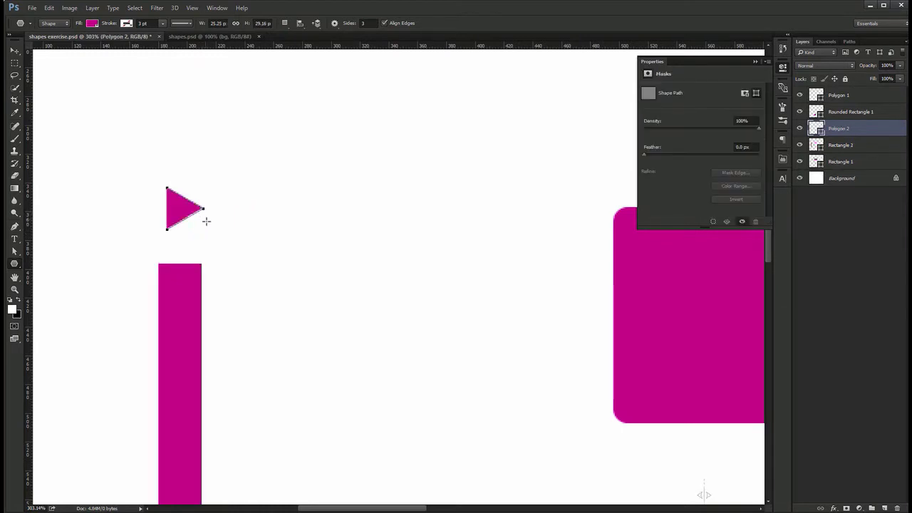
- Rotate the small triangle so that it points straight up
key("v")
key("ctrl+space")
left_click_drag(156, 196, 197, 238)
key("ctrl+t")
left_click_drag(321, 323, 314, 133)
key("Return")
- Draw a trial triangle beside the first one, inspect its base edge at pixel level, and delete it
key("u")
left_click_drag(371, 189, 482, 320)
key("v")
key("ctrl+t")
key("Return")
key("z")
left_click_drag(349, 317, 484, 368)
key("v")
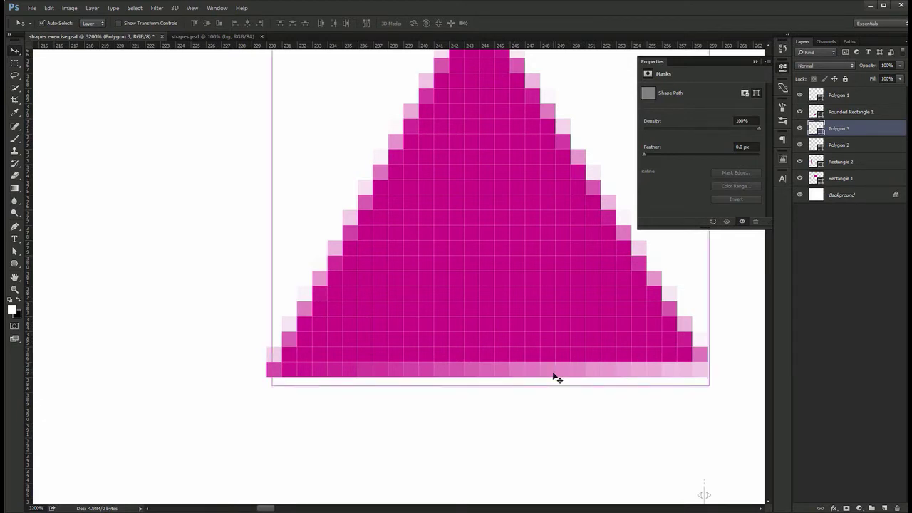
key("ctrl+1")
key("Delete")
- Move the triangle down onto the tall rectangle's upper end, aligning their left edges
key("z")
left_click_drag(391, 295, 485, 299)
key("v")
left_click_drag(359, 277, 372, 319)
key("ctrl+t")
key("Return")
key("z")
key("ctrl+t")
key("Return")
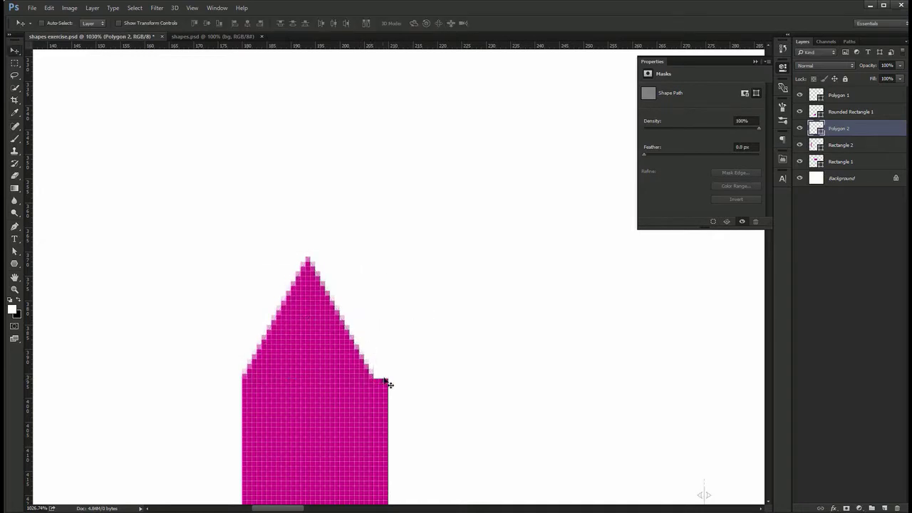
key("ctrl+t")
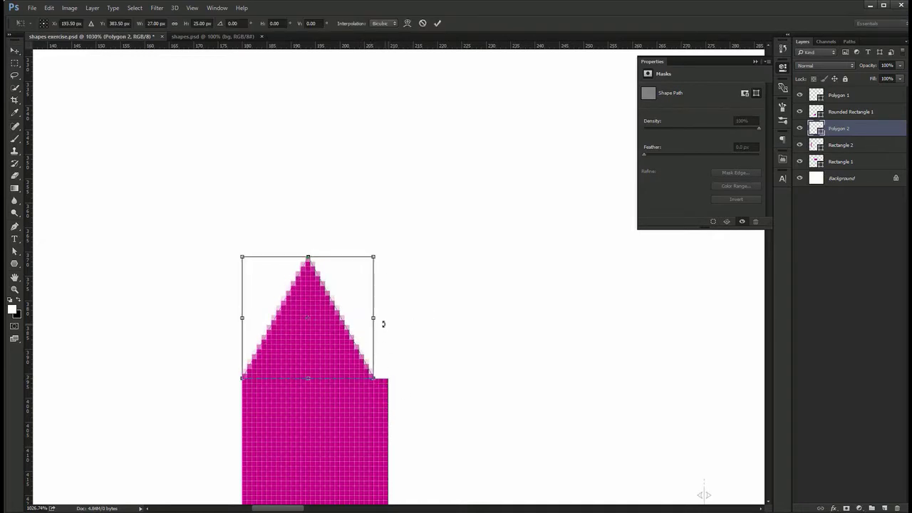
left_click_drag(374, 319, 389, 320)
mouse_move(330, 256)
left_mouse_down()
mouse_move(332, 225)
mouse_move(331, 261)
left_mouse_up()
key("Escape")
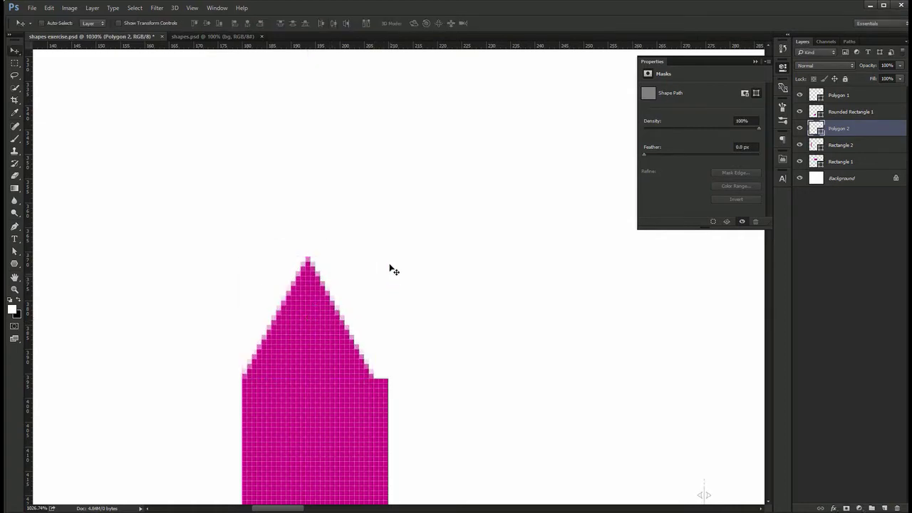
- Scale the triangle up from its lower-left corner until its base matches the tall rectangle's width
key("ctrl+t")
left_click_drag(374, 254, 397, 247)
key("Return")
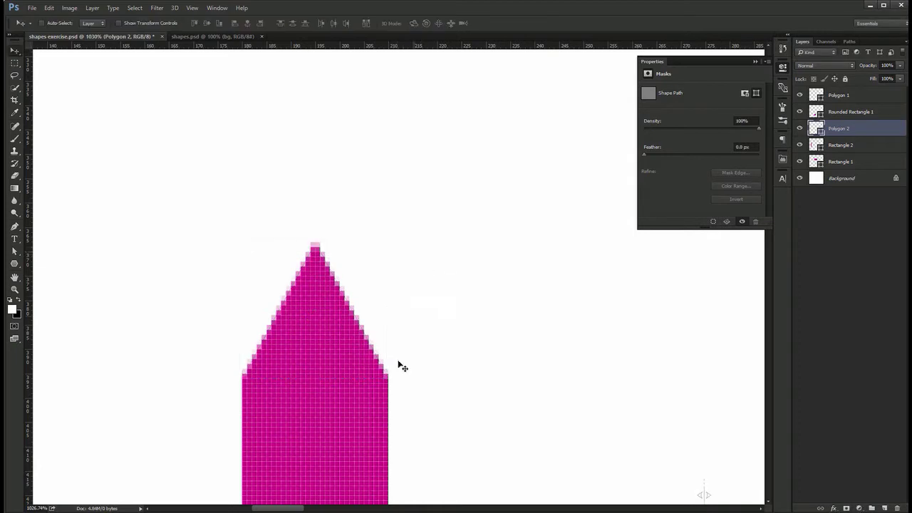
- Merge the triangle and the tall rectangle into a single pencil shape layer
left_click(362, 436, "shift")
key("ctrl+1")
key("ctrl+e")
mouse_move(437, 328)
left_mouse_down()
mouse_move(464, 336)
mouse_move(425, 335)
mouse_move(437, 323)
left_mouse_up()
- Change the merged pencil's fill colour to blue
double_click(813, 130)
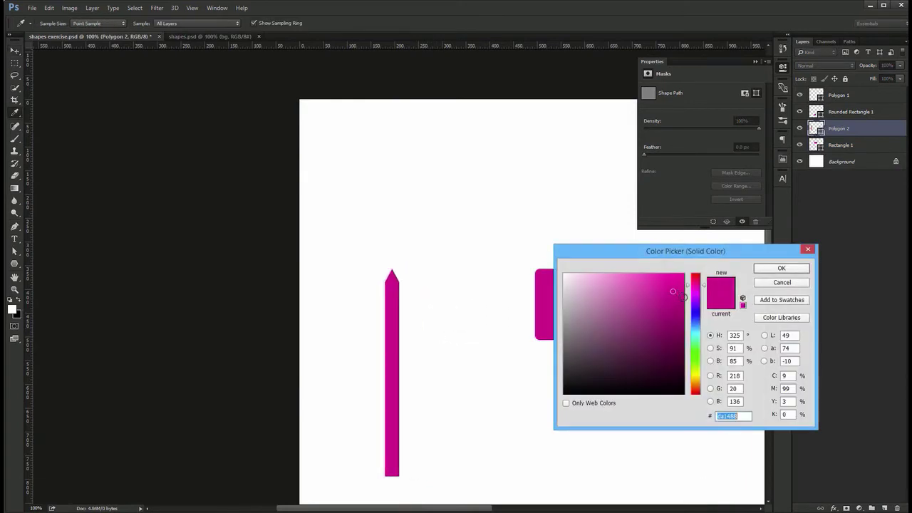
left_click(692, 314)
key("Return")
left_click_drag(417, 326, 385, 269)
key("z")
left_click_drag(380, 215, 386, 244)
key("v")
- Select the pencil's whole path and define it as a custom shape named "pencil"
key("ctrl+0")
key("a")
left_click_drag(169, 139, 258, 408)
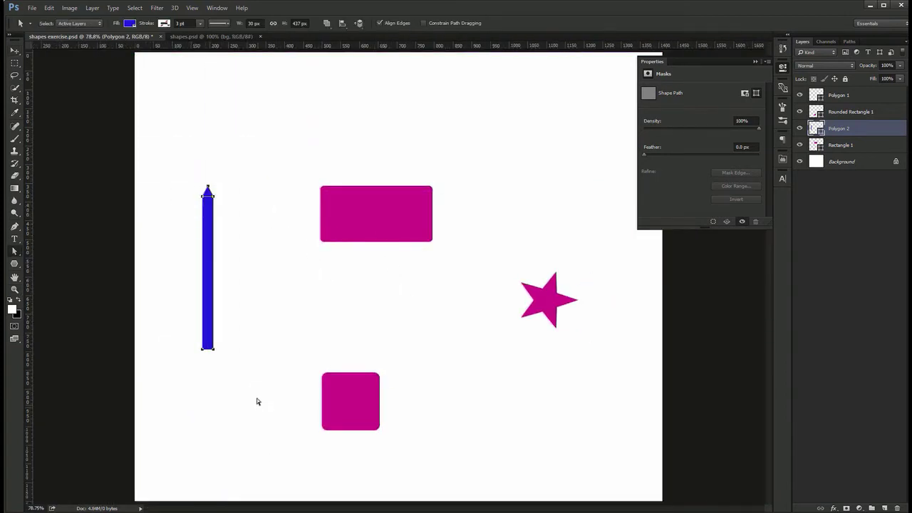
left_click(49, 7)
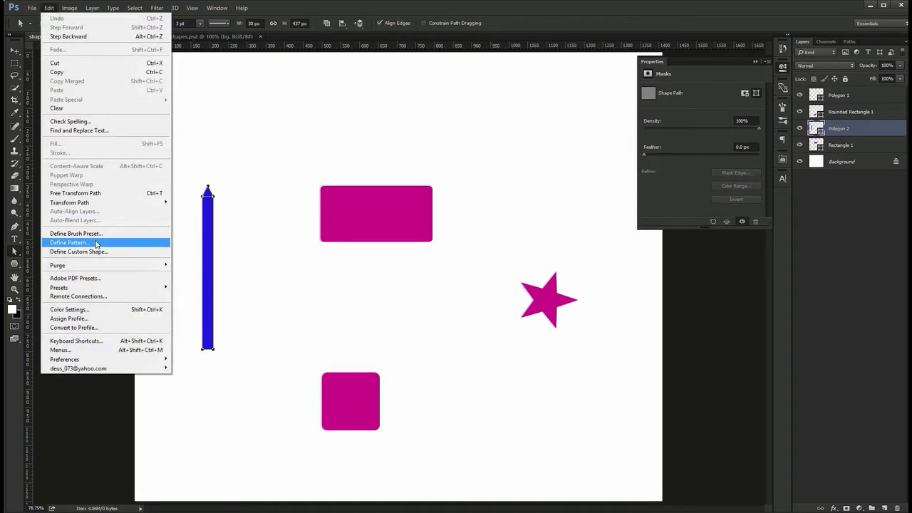
left_click(114, 253)
type("pencil")
key("Return")
- Draw the saved pencil custom shape at about 20 by 292 px, above and to the right of the original pencil
key("u")
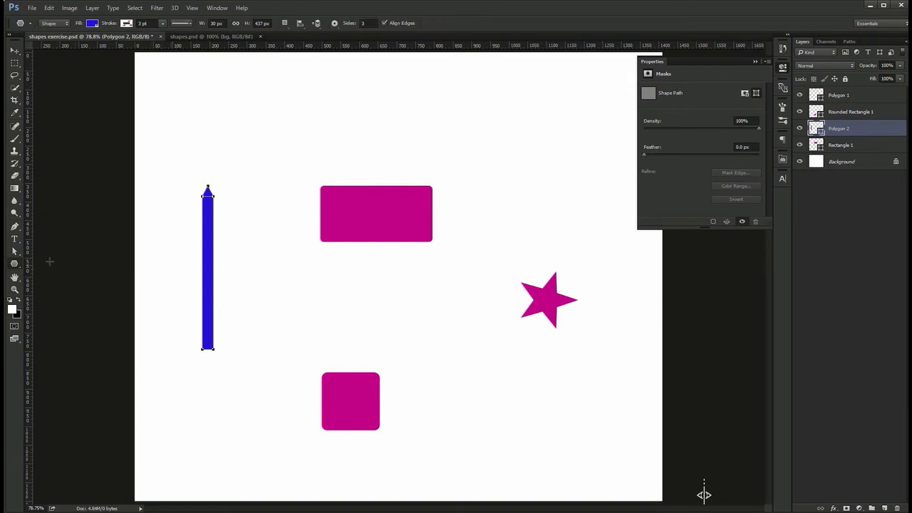
left_click(14, 263)
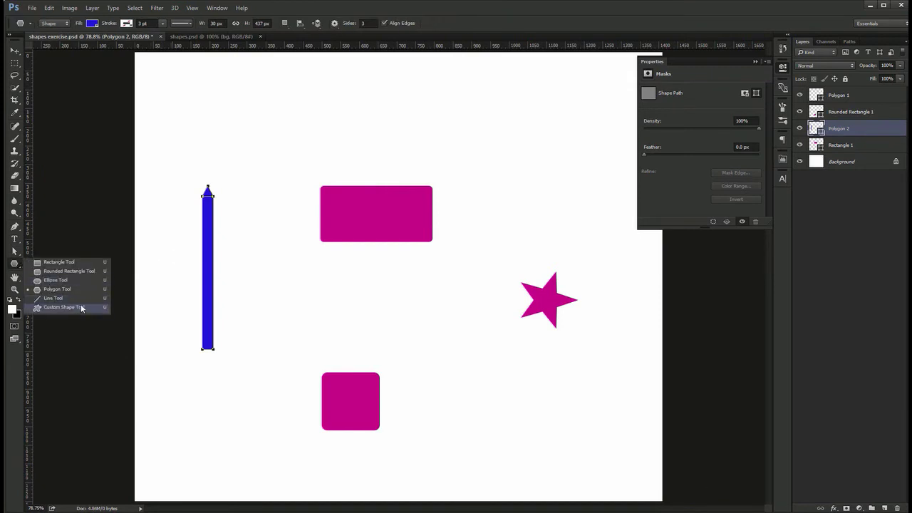
left_click(62, 307)
left_click(370, 24)
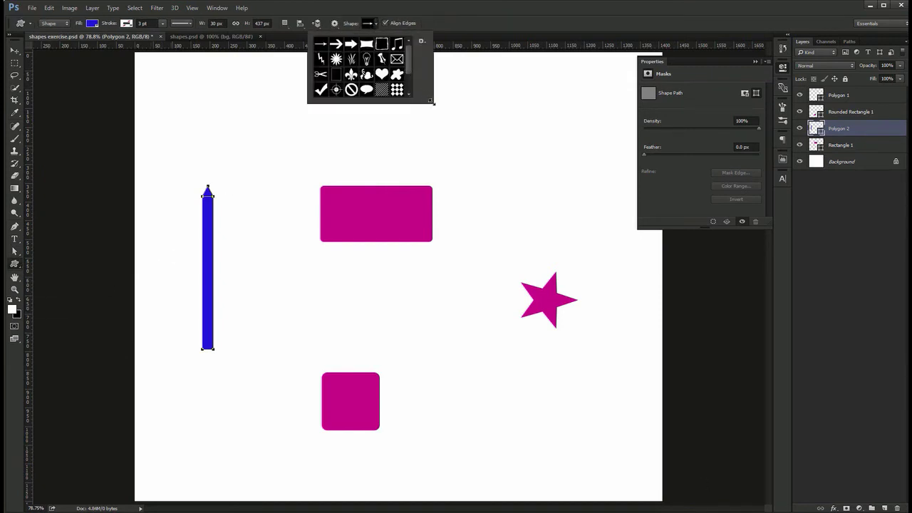
left_click_drag(430, 99, 539, 216)
left_click(413, 74)
left_click(240, 185)
left_click_drag(246, 117, 278, 226)
key("v")
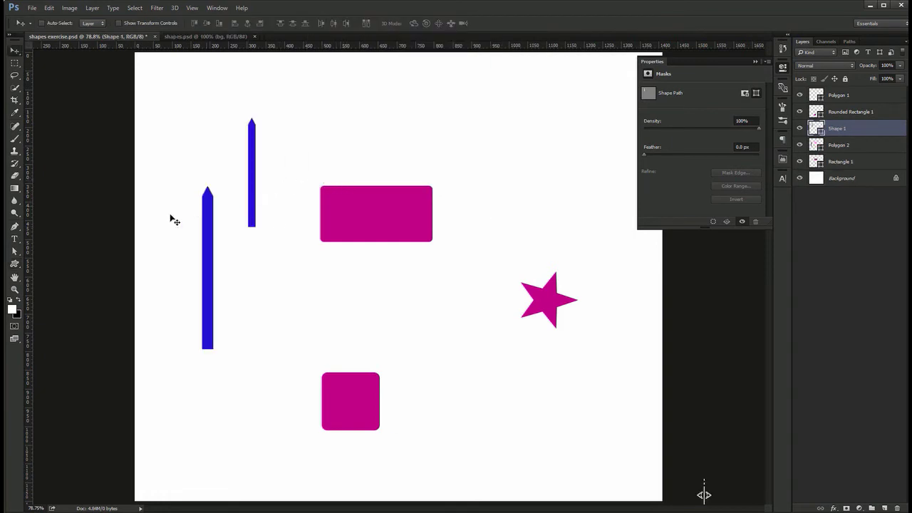
- Create a six-pointed polygon star 200 px wide with its sides indented by 80%, in the canvas's middle
left_click(14, 263)
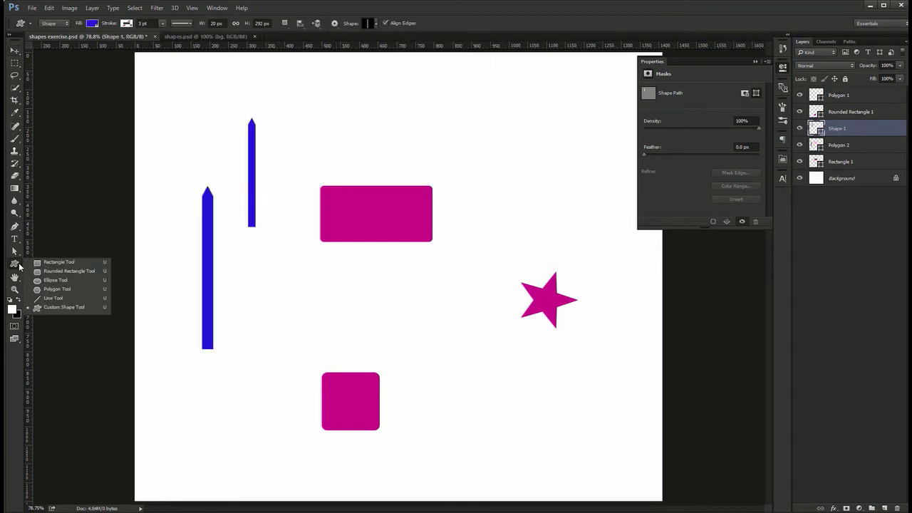
left_click(71, 286)
left_click(431, 304)
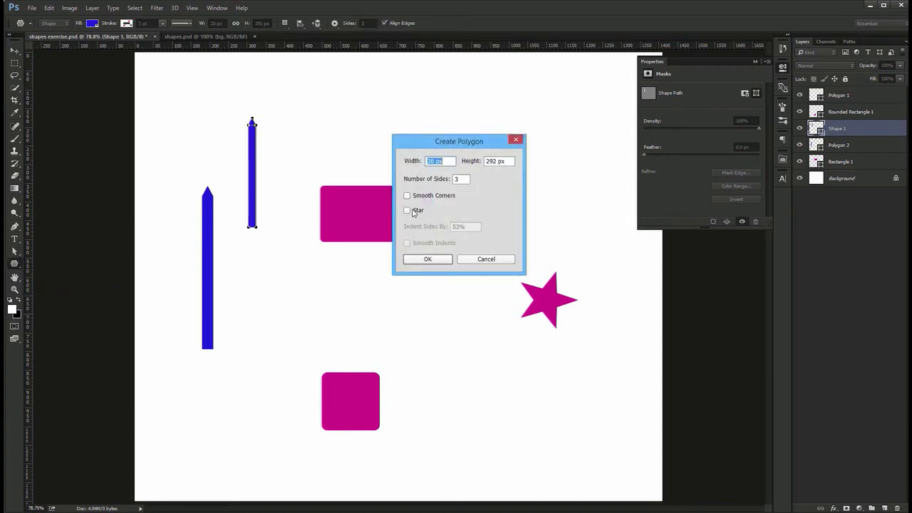
key("Escape")
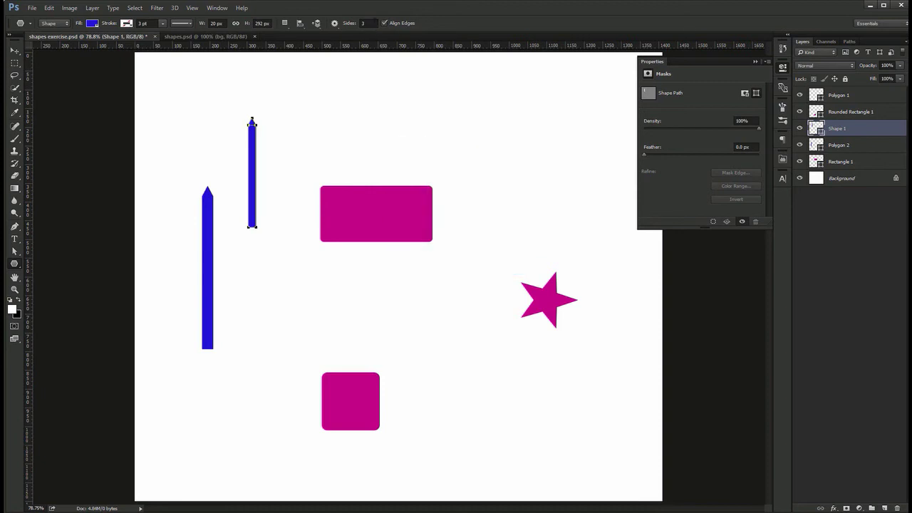
left_click(390, 281)
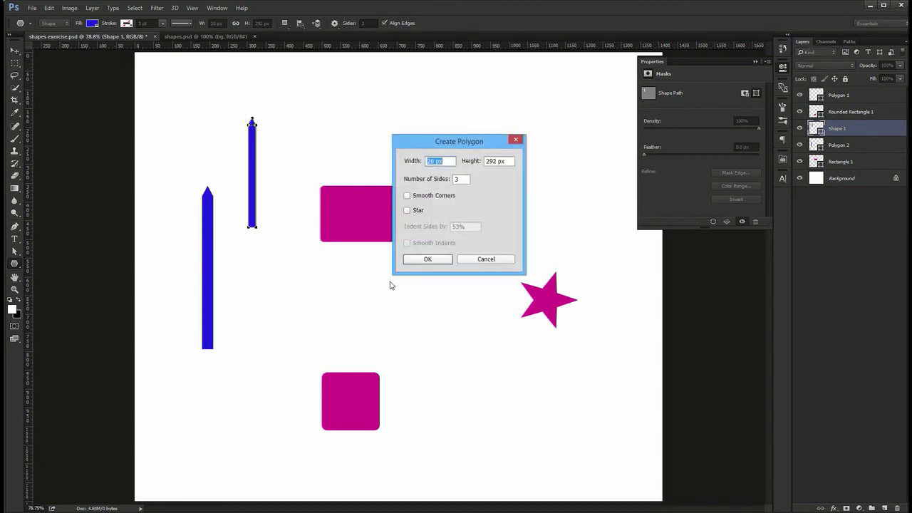
type("200")
key("Tab")
type("20")
left_click(408, 211)
left_click_drag(464, 226, 375, 226)
type("80")
left_click_drag(467, 179, 396, 173)
type("6")
key("Return")
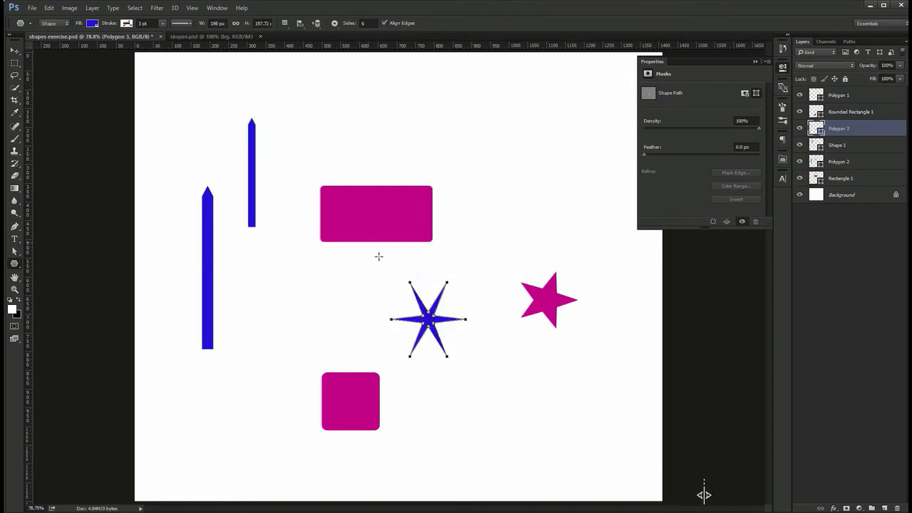
- Create a second six-pointed star with its sides indented by 30% and move it left of the thin star
left_click(288, 303)
left_click_drag(457, 229, 451, 229)
type("3")
key("Return")
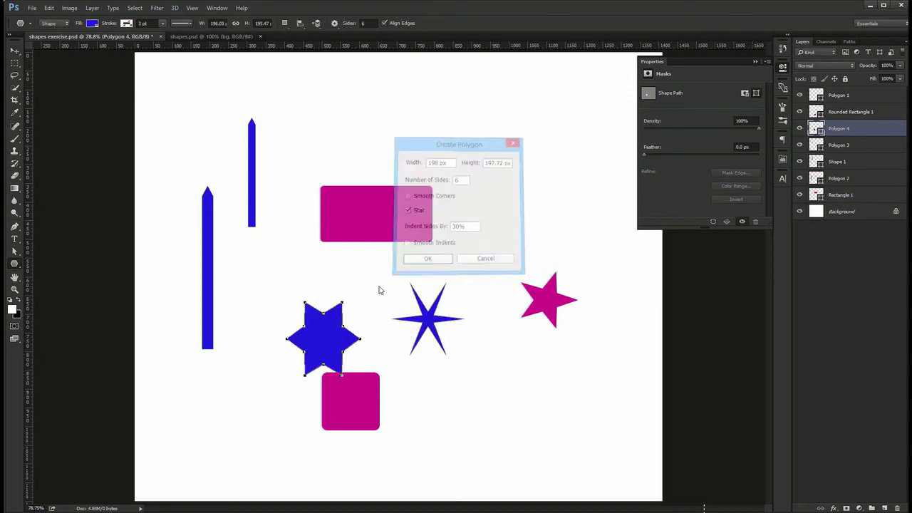
key("v")
left_click_drag(304, 303, 279, 282)
- Create a six-sided star with smooth corners and 30% indent, and shift it to the right of the rounded square
key("u")
left_click(473, 265)
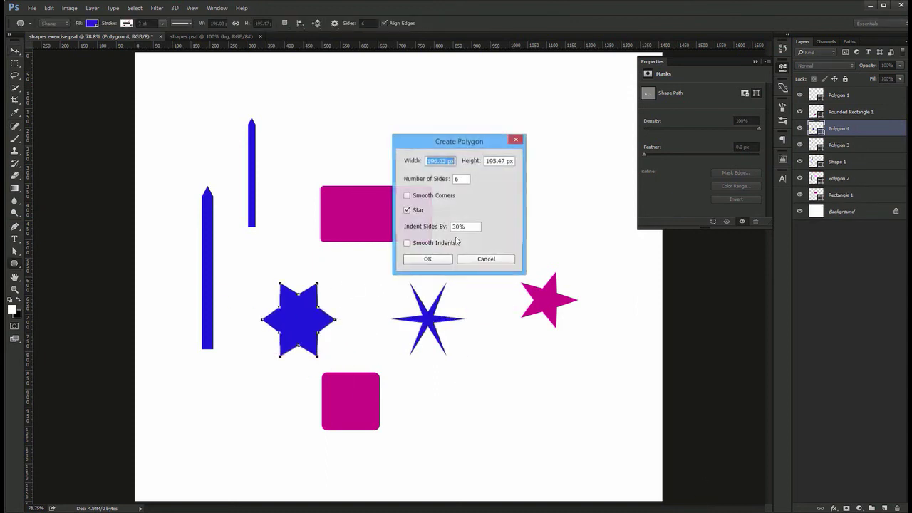
left_click(442, 199)
left_click(428, 260)
key("v")
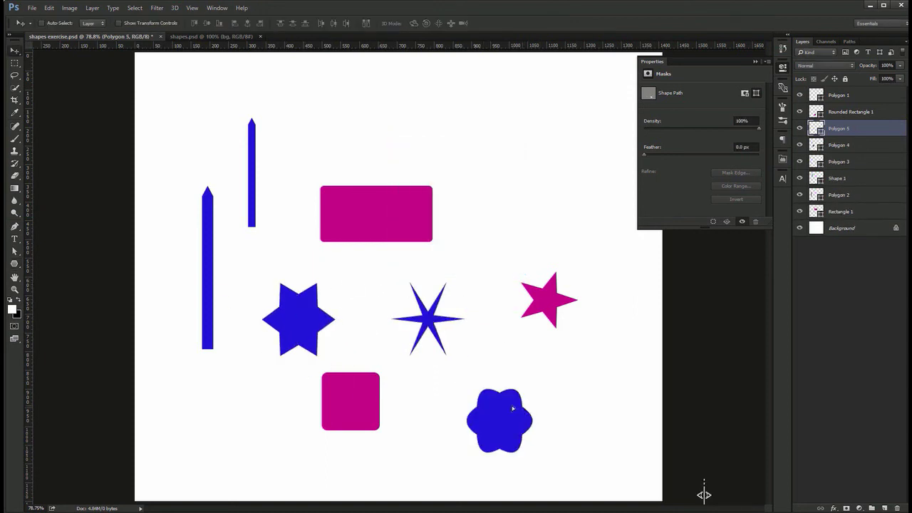
left_click_drag(540, 484, 518, 477)
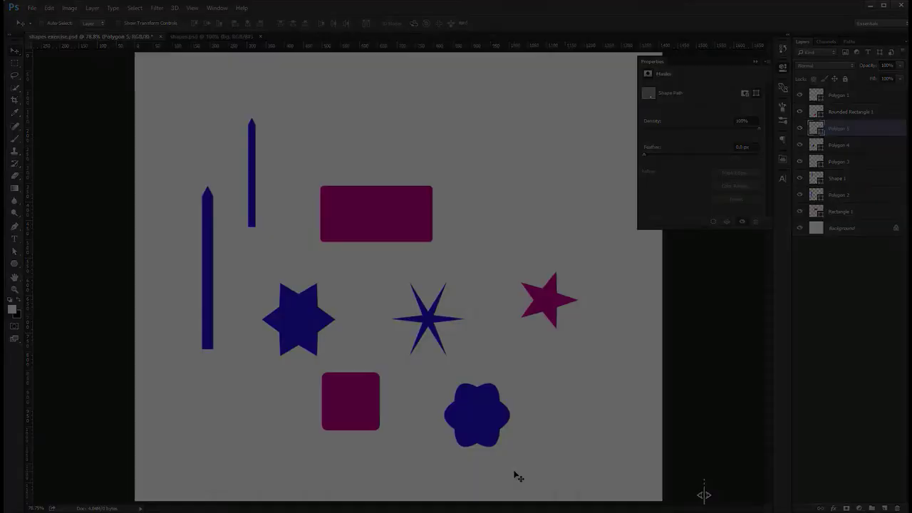